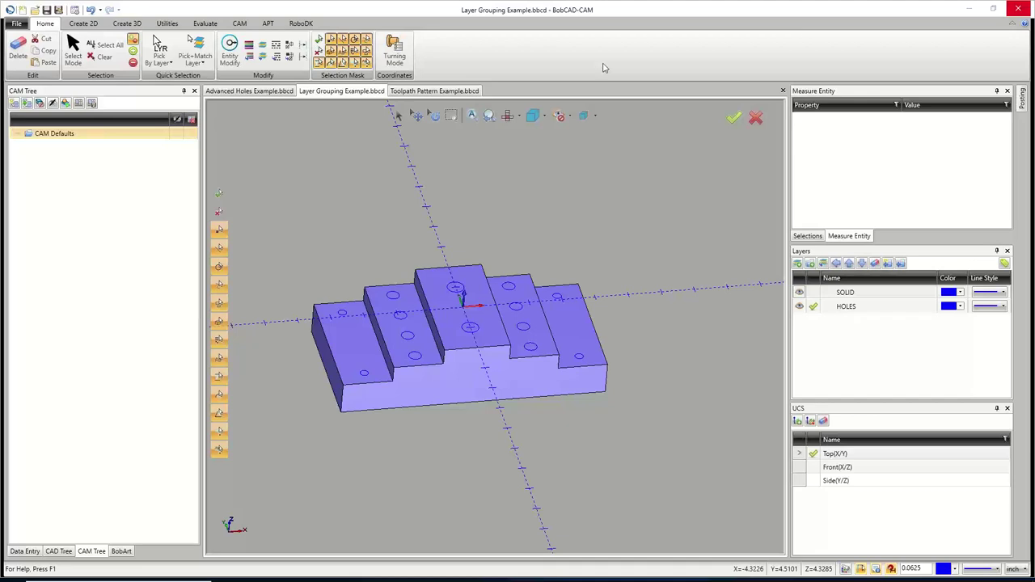
# Review the hole layer groups in Advanced Holes Example, then return to Layer Grouping Example.
pyautogui.click(249, 90)
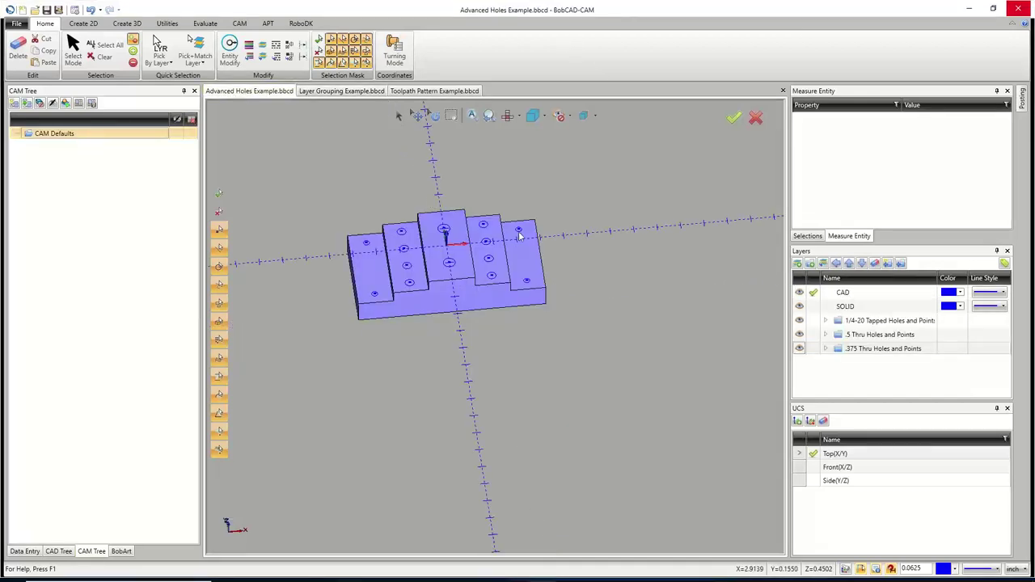
pyautogui.click(826, 322)
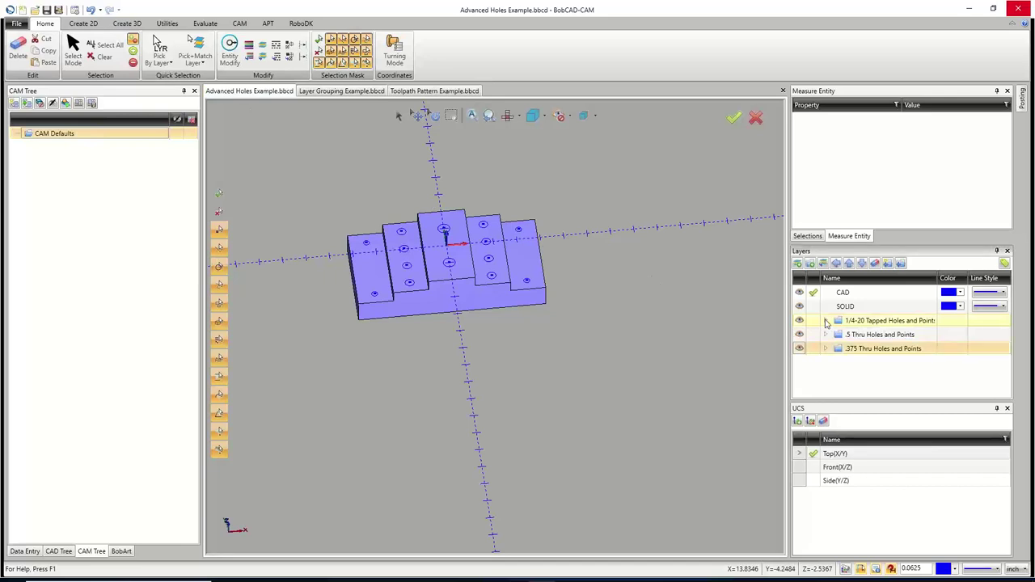
pyautogui.click(827, 321)
pyautogui.click(827, 321)
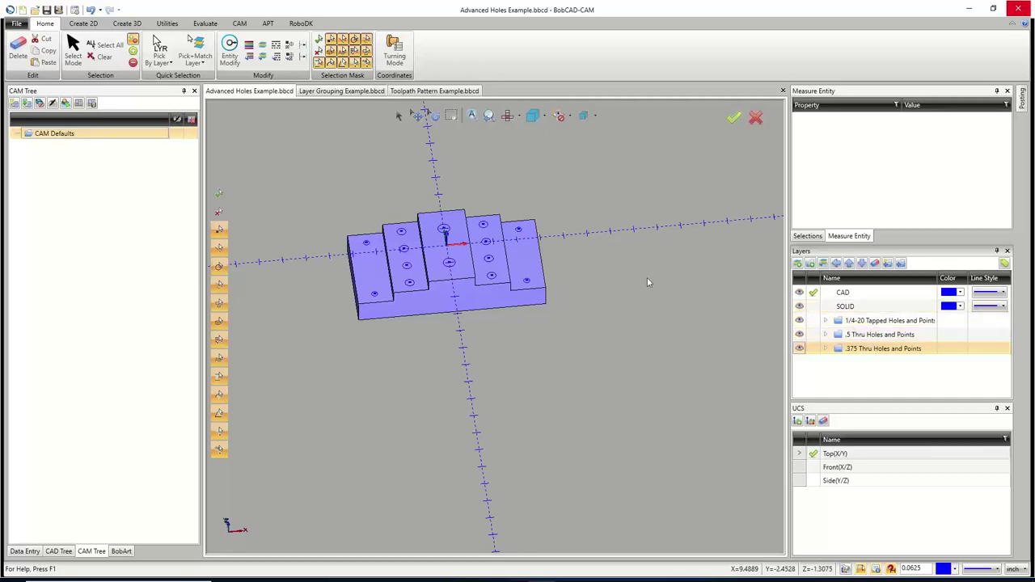
pyautogui.click(341, 92)
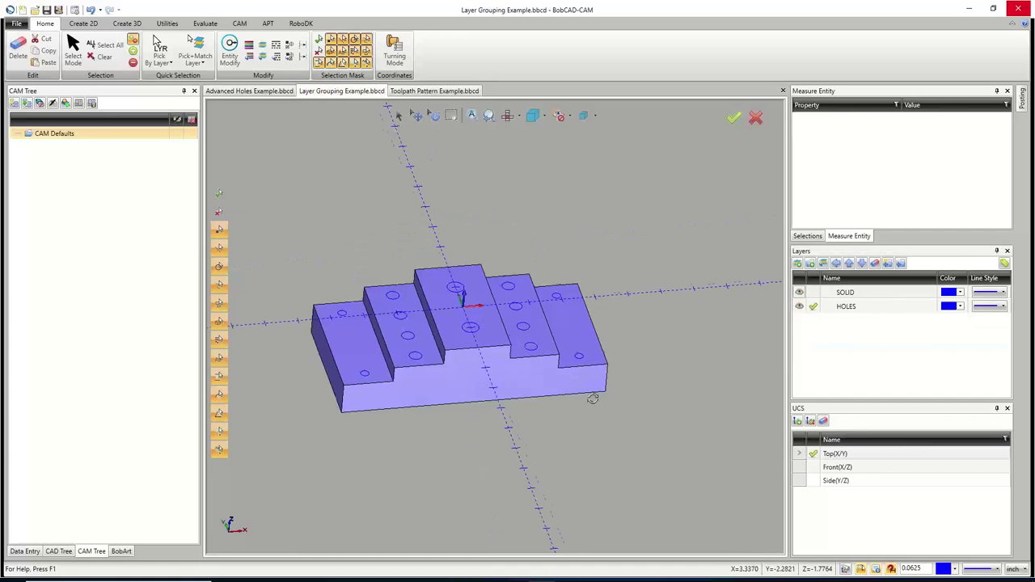
pyautogui.click(127, 24)
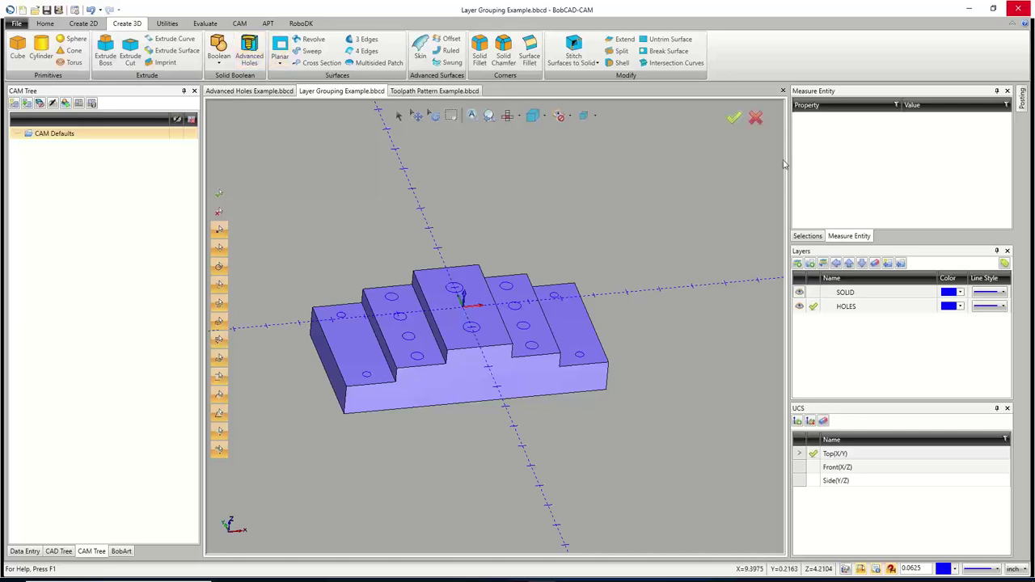
# Add a new layer named 1/4-20 Holes.
pyautogui.rightClick(837, 335)
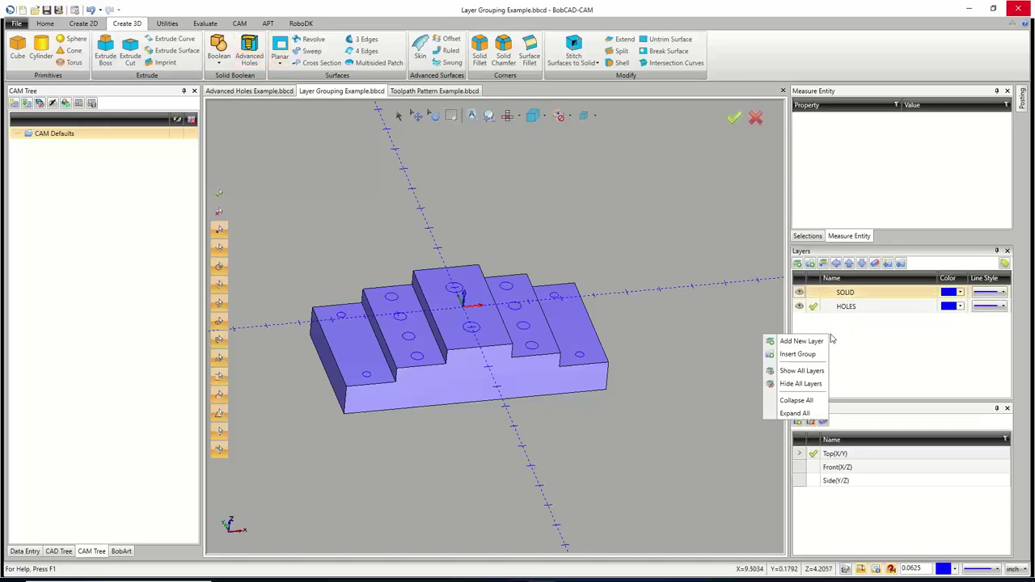
pyautogui.click(823, 340)
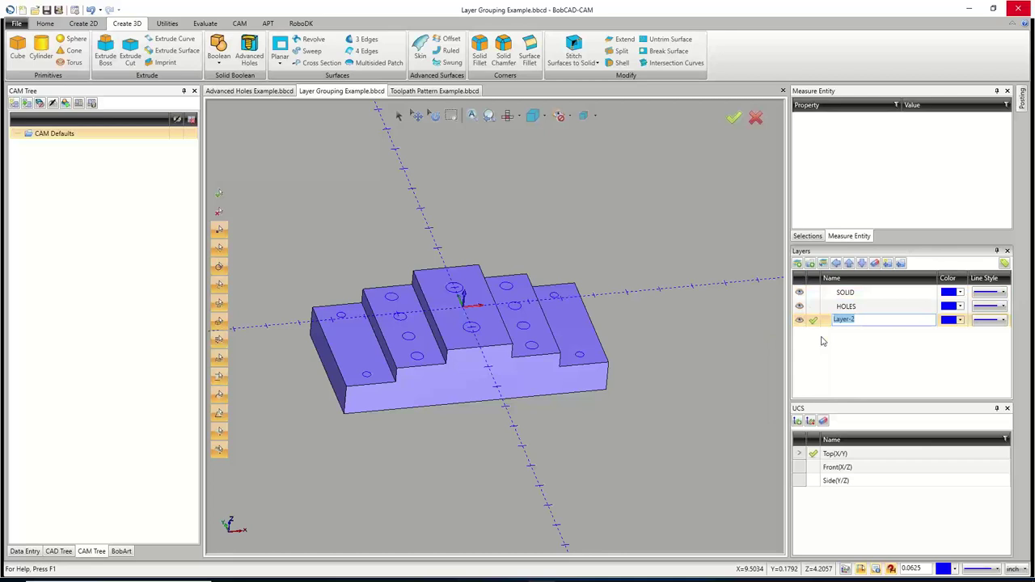
pyautogui.write('1/4-20 Holes')
pyautogui.click(817, 324)
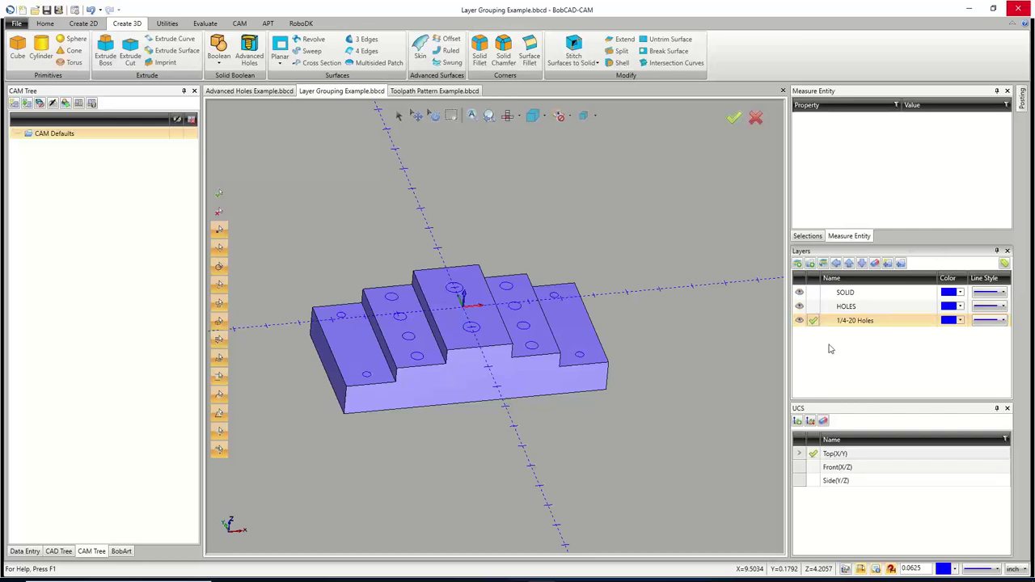
# Add a second new layer named .375 Thru Holes.
pyautogui.rightClick(829, 348)
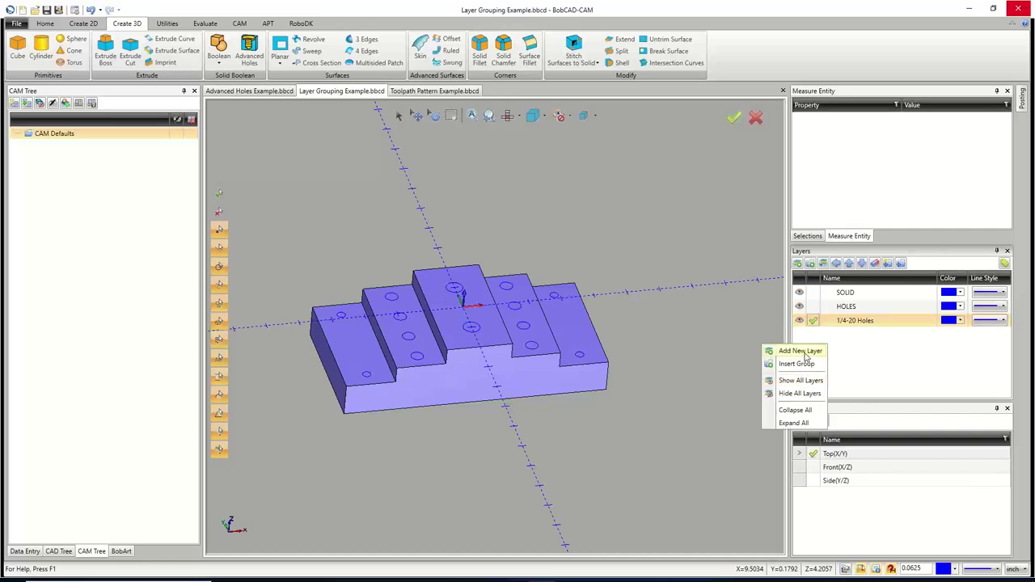
pyautogui.click(805, 353)
pyautogui.write('375 Thru H')
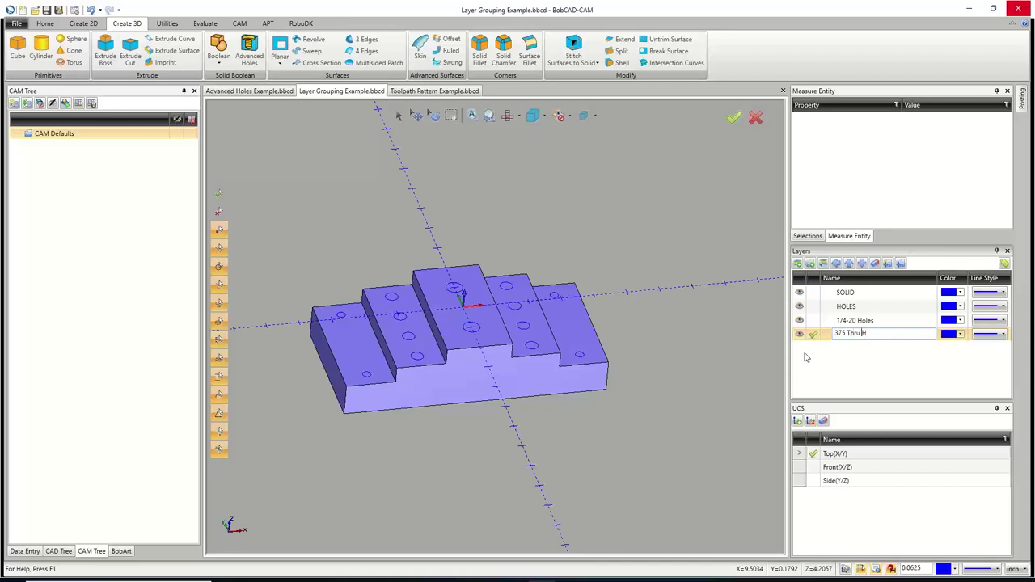
pyautogui.write('oles')
pyautogui.press('Return')
# Add a third new layer named .5 Thru Holes.
pyautogui.rightClick(818, 343)
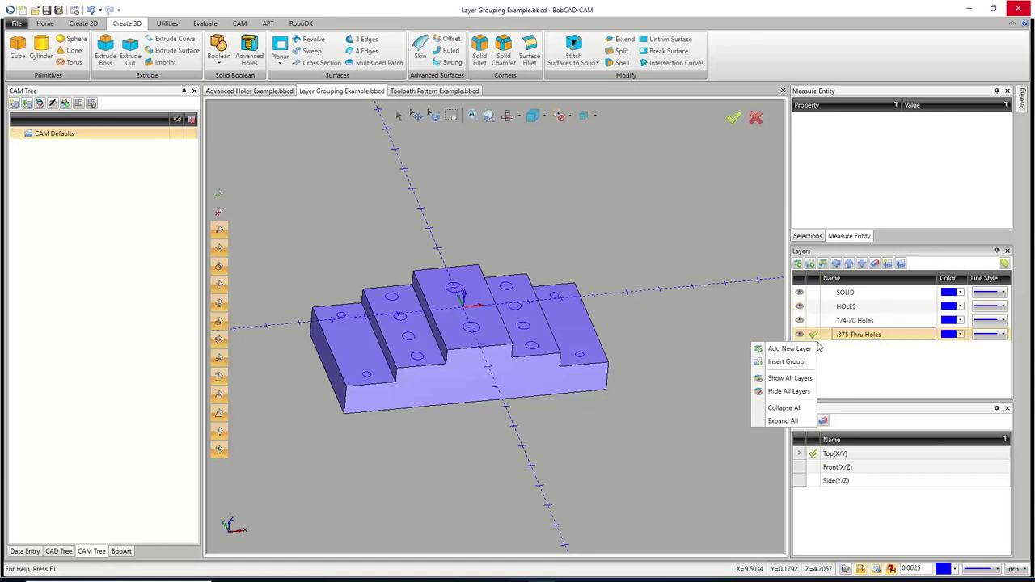
pyautogui.click(807, 354)
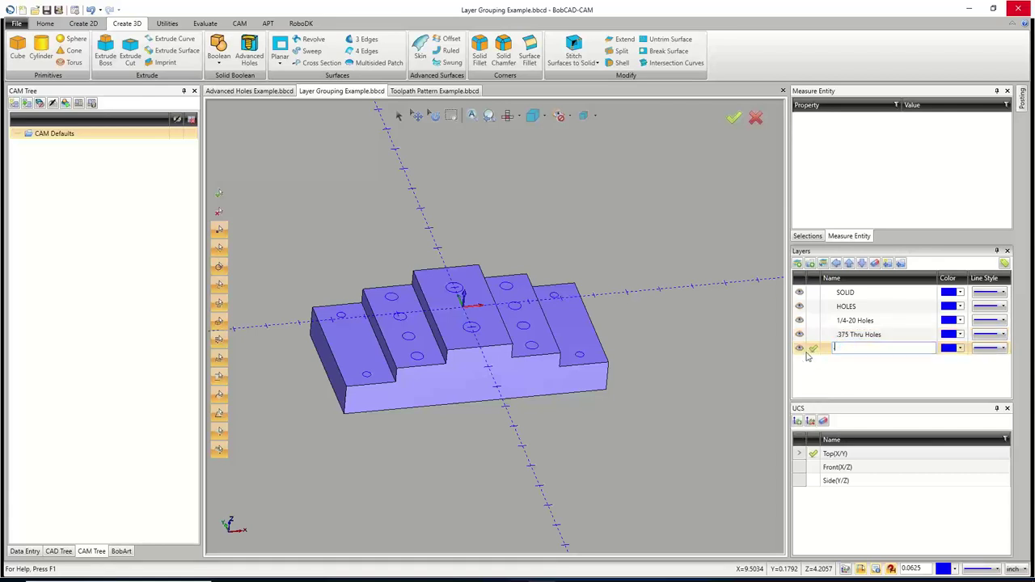
pyautogui.write('.5 Thru Holes')
pyautogui.click(820, 352)
pyautogui.click(398, 115)
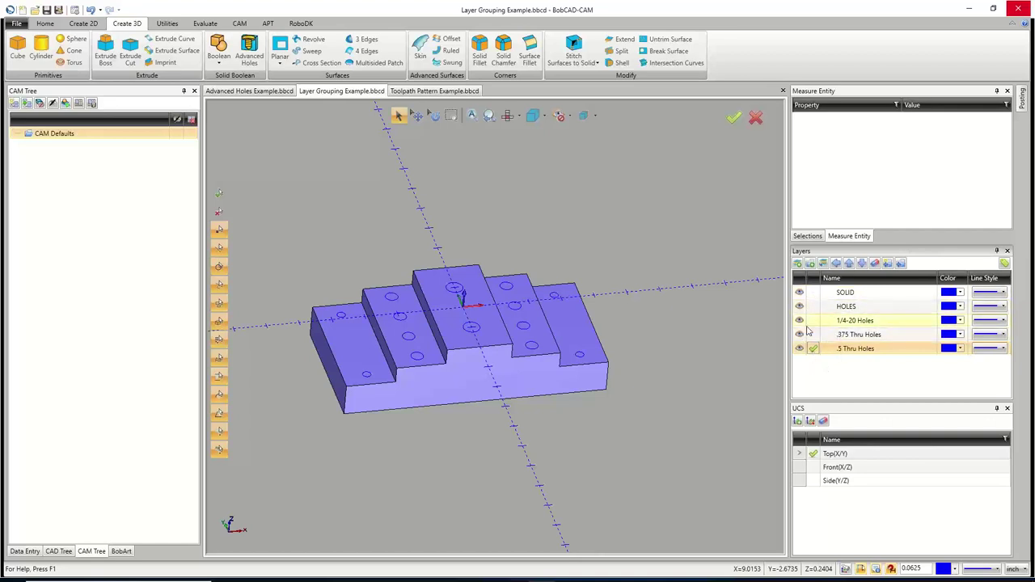
# Hide the SOLID layer and move the 1/4-20 hole circles onto the 1/4-20 Holes layer.
pyautogui.click(800, 292)
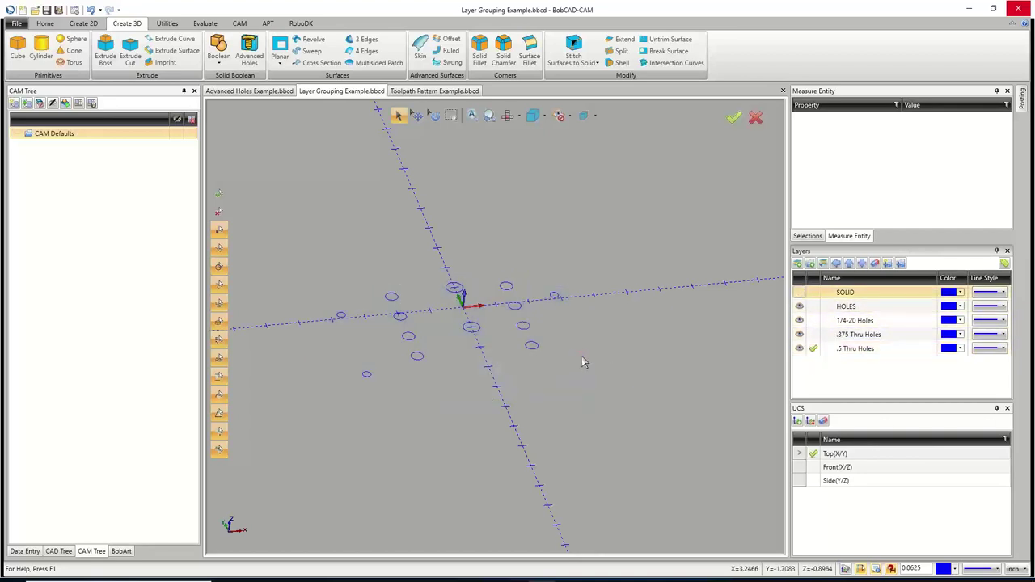
pyautogui.click(579, 355)
pyautogui.click(554, 300)
pyautogui.click(340, 317)
pyautogui.rightClick(360, 253)
pyautogui.moveTo(419, 314)
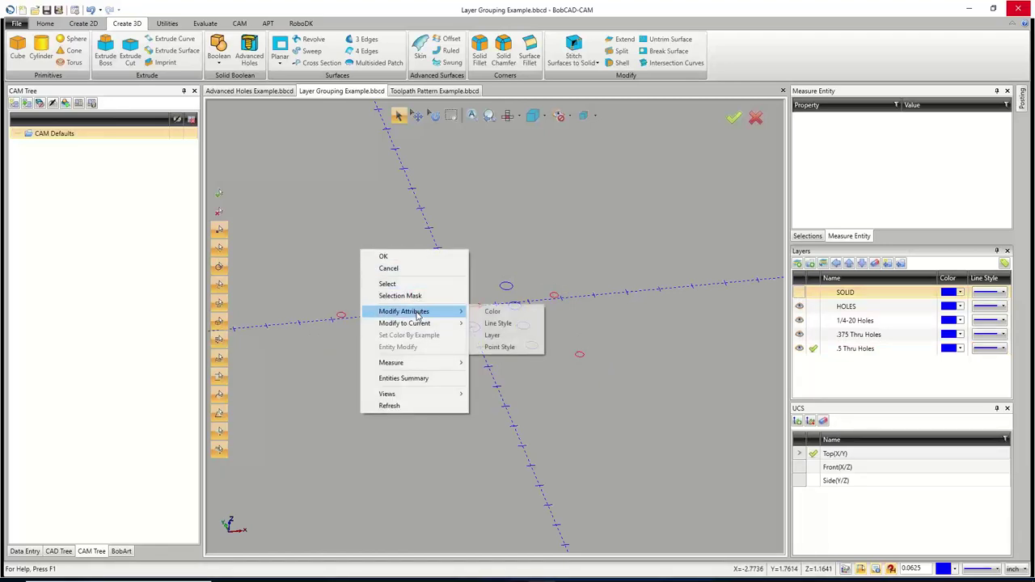
pyautogui.click(493, 336)
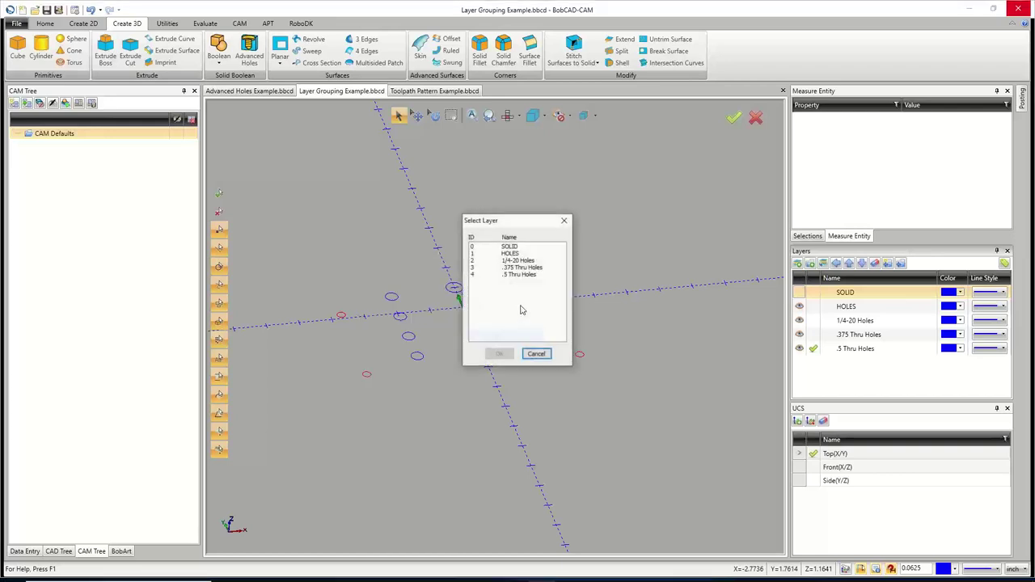
pyautogui.click(522, 260)
pyautogui.click(502, 355)
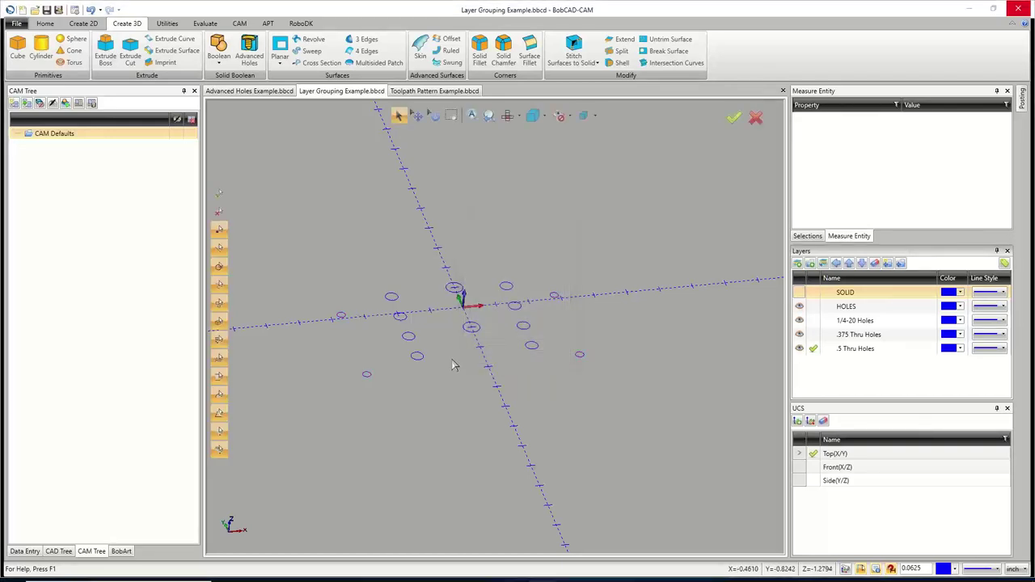
# Hide the three hole layers, make HOLES current, and switch to Top view.
pyautogui.click(801, 321)
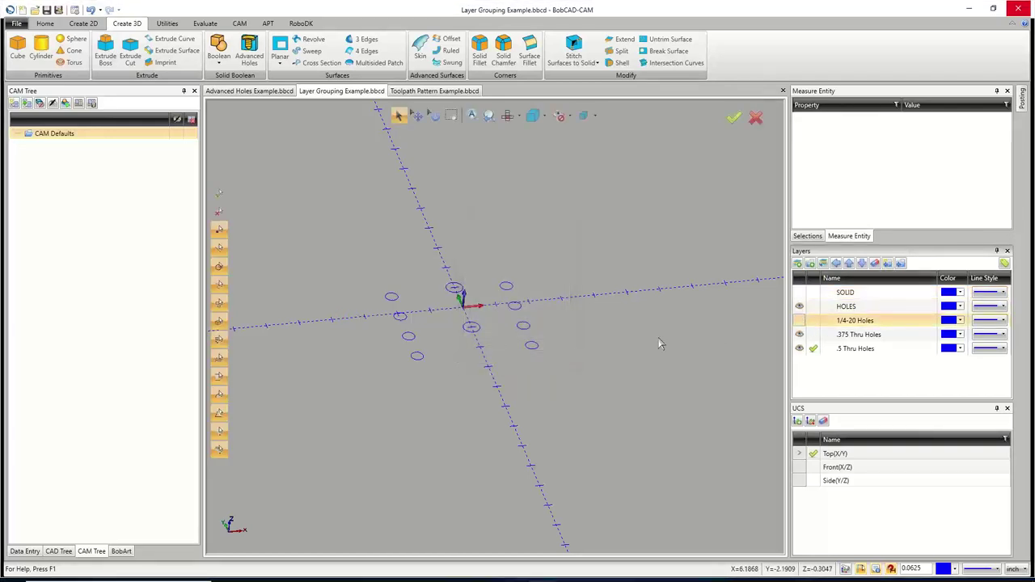
pyautogui.click(799, 334)
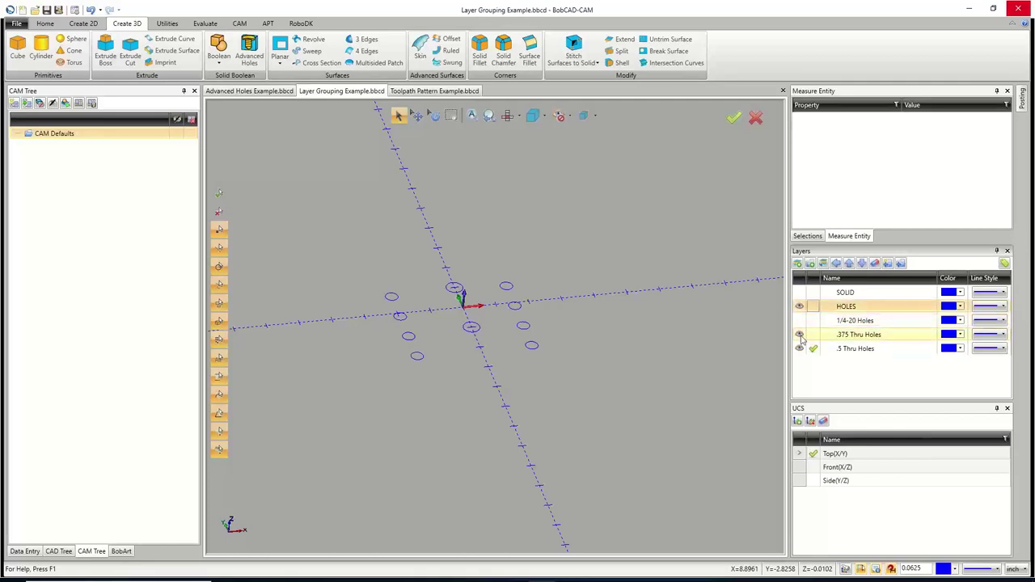
pyautogui.click(813, 307)
pyautogui.click(799, 348)
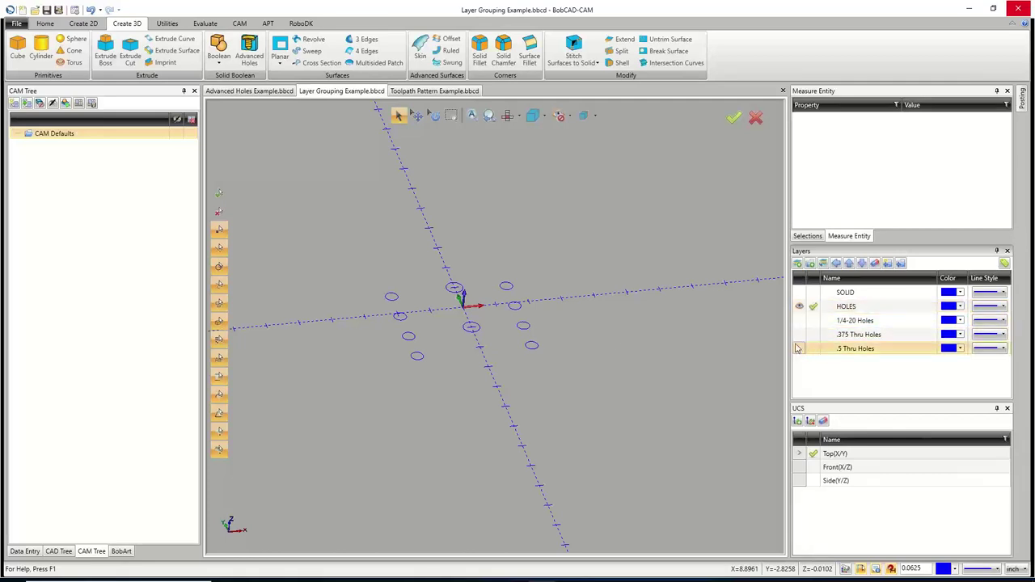
pyautogui.hotkey('ctrl', 't')
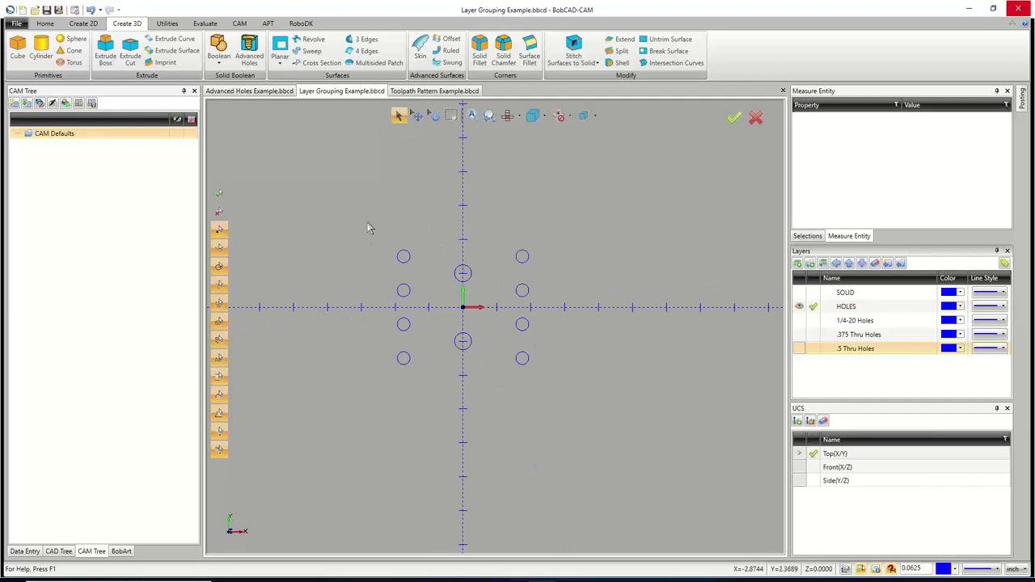
# Move the left and right columns of hole circles onto the .375 Thru Holes layer.
pyautogui.moveTo(367, 222); pyautogui.dragTo(427, 388)
pyautogui.moveTo(501, 219); pyautogui.dragTo(573, 389)
pyautogui.rightClick(505, 221)
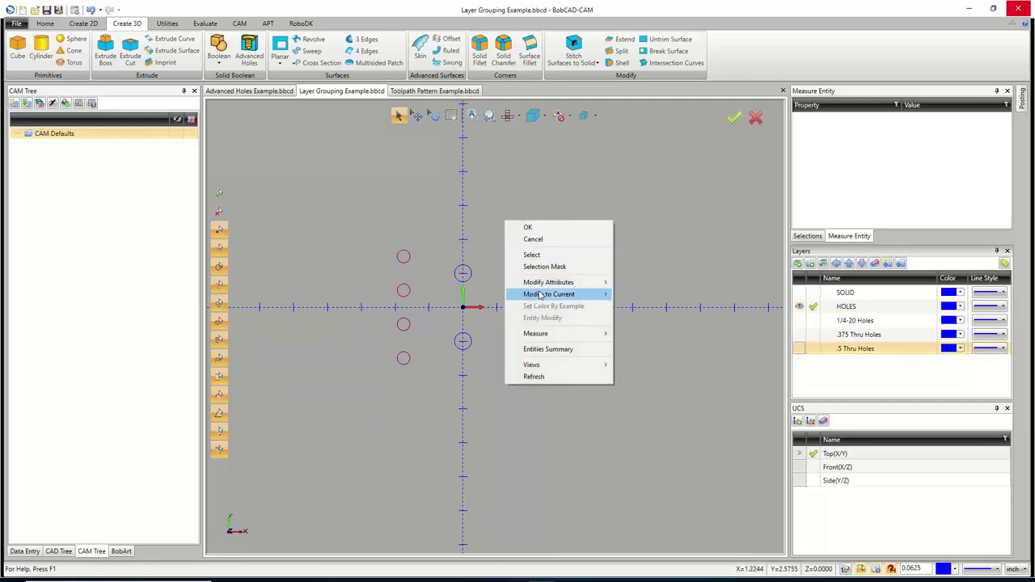
pyautogui.moveTo(592, 284)
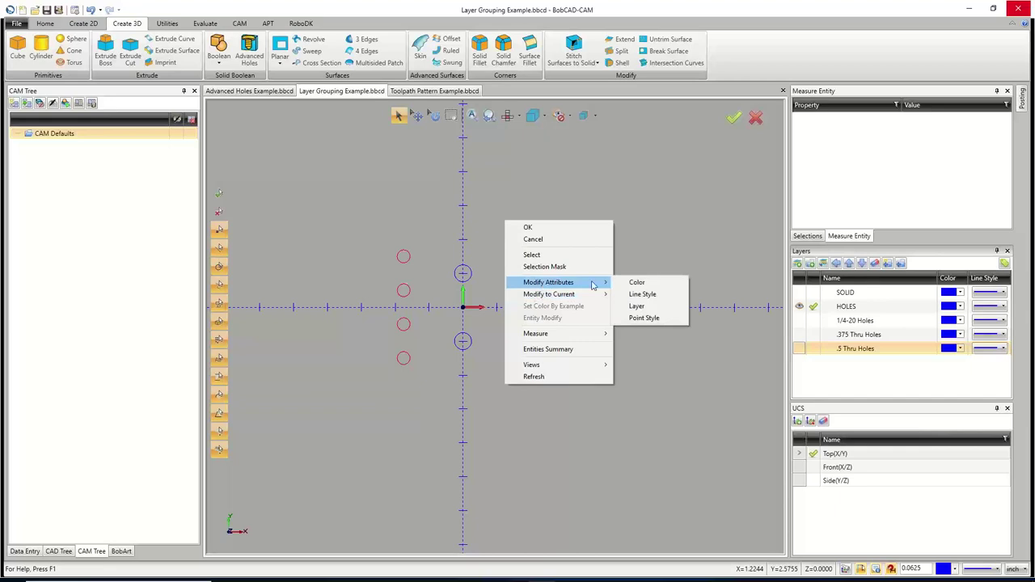
pyautogui.click(637, 306)
pyautogui.click(530, 275)
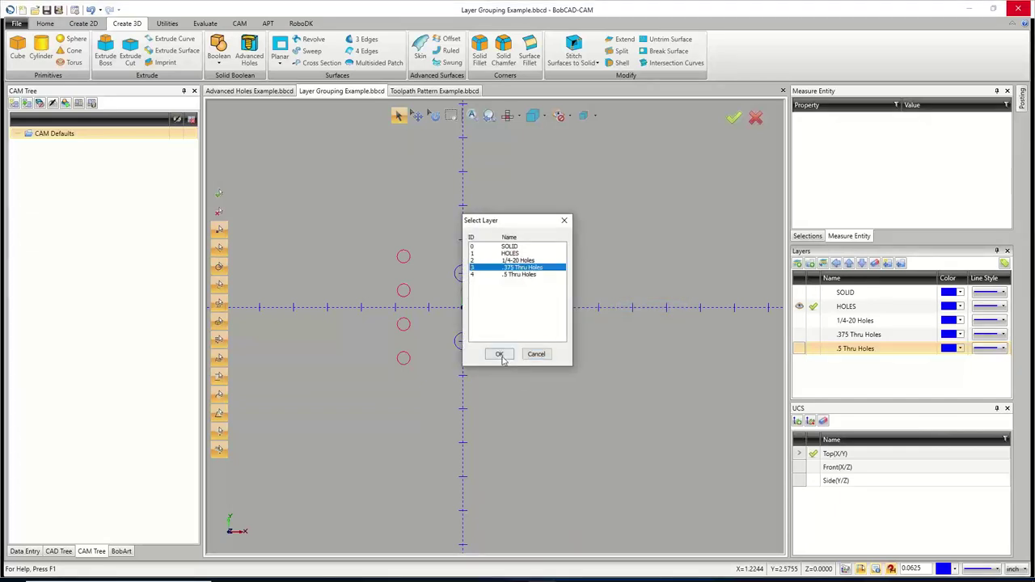
pyautogui.click(498, 353)
# Move the two centre hole circles onto .5 Thru Holes, then show 1/4-20 Holes again.
pyautogui.moveTo(408, 222); pyautogui.dragTo(533, 366)
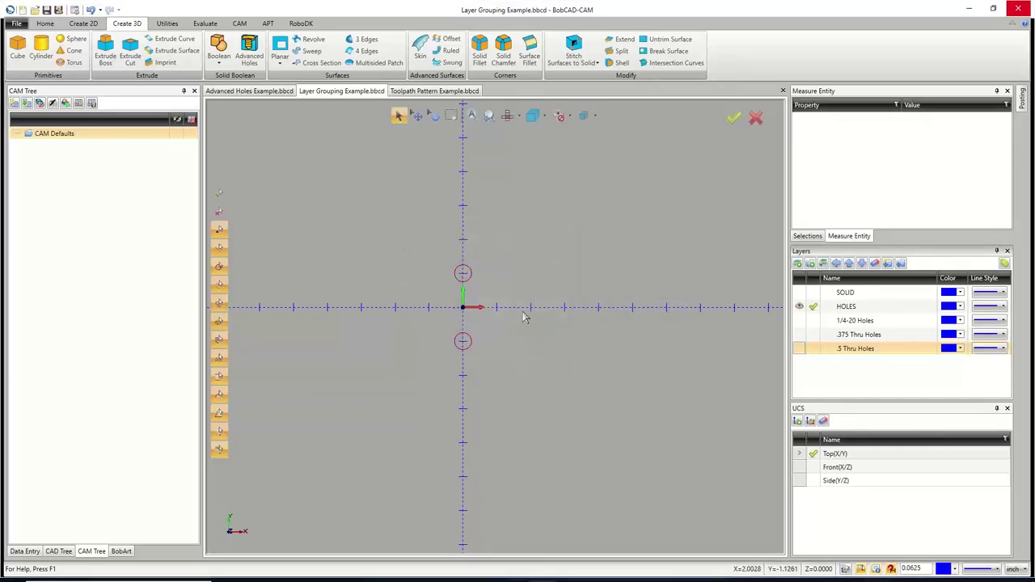
pyautogui.rightClick(516, 294)
pyautogui.moveTo(561, 362)
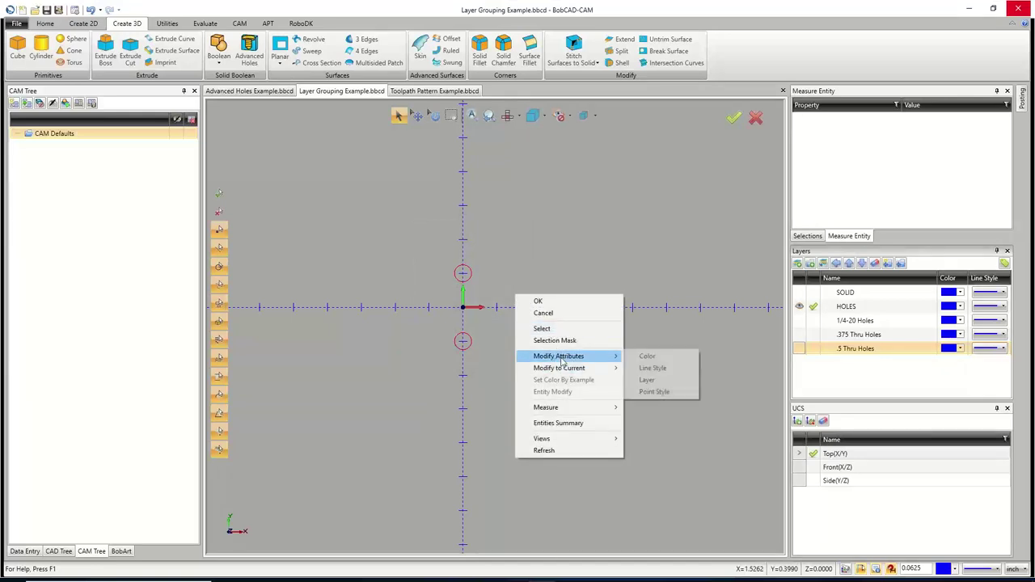
pyautogui.click(643, 383)
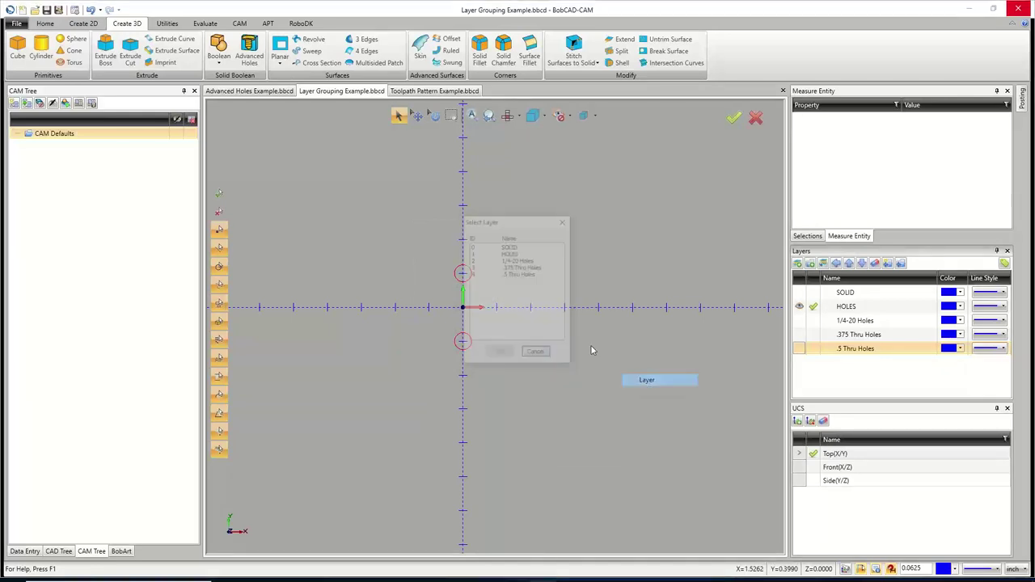
pyautogui.click(520, 275)
pyautogui.click(501, 354)
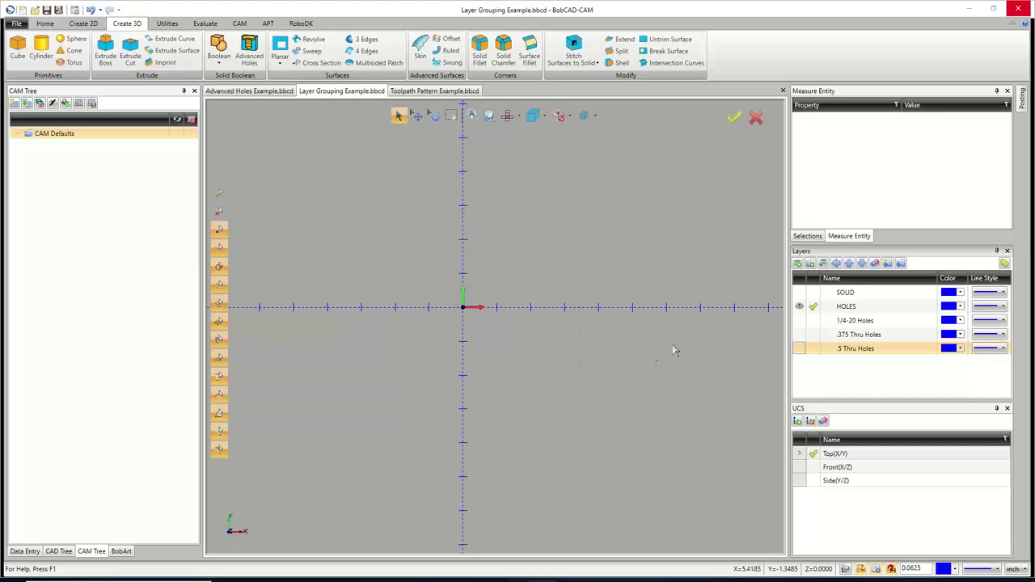
pyautogui.click(798, 321)
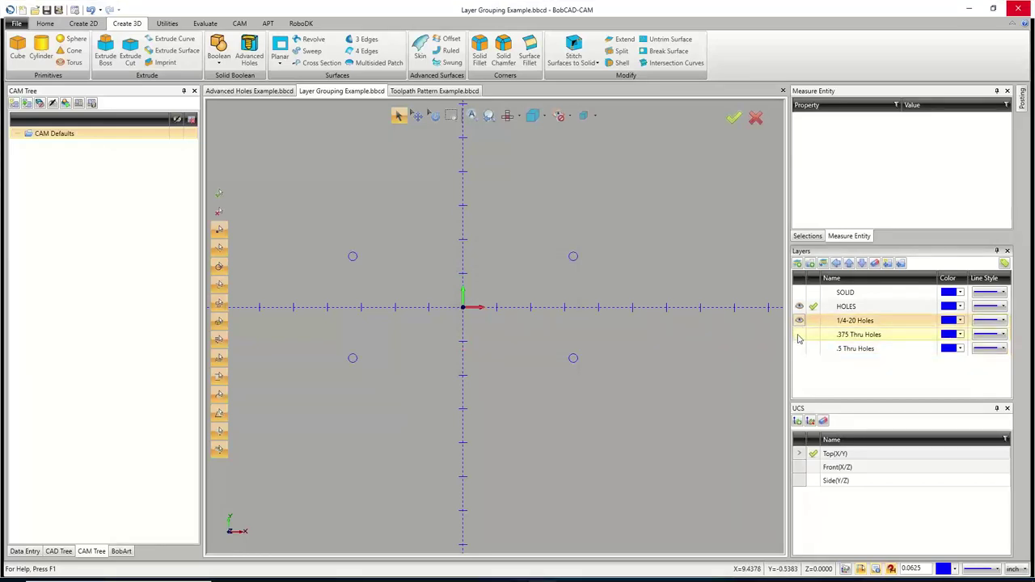
# Create a new layer group and name it 1/4-20 Hole and Points.
pyautogui.click(810, 266)
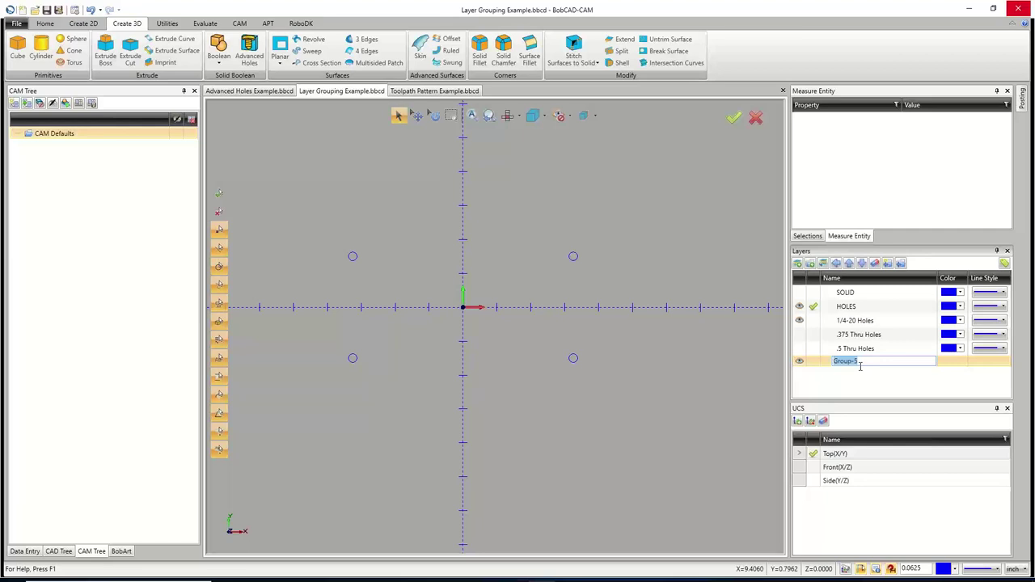
pyautogui.write('T')
pyautogui.write('/4-20')
pyautogui.write(' Hole and Points')
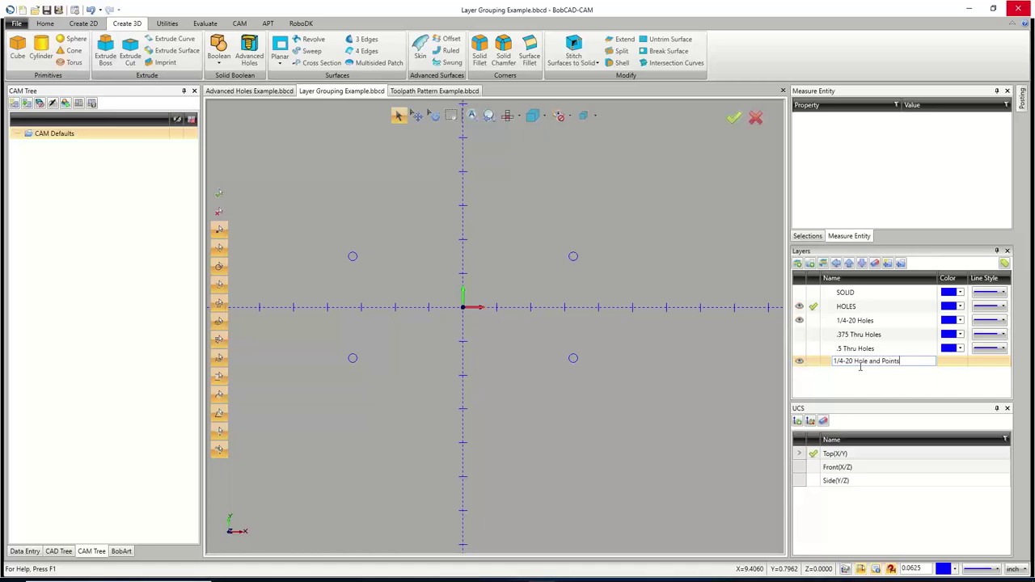
# Commit the group name and drag the 1/4-20 Holes layer into the 1/4-20 Hole and Points group.
pyautogui.click(816, 367)
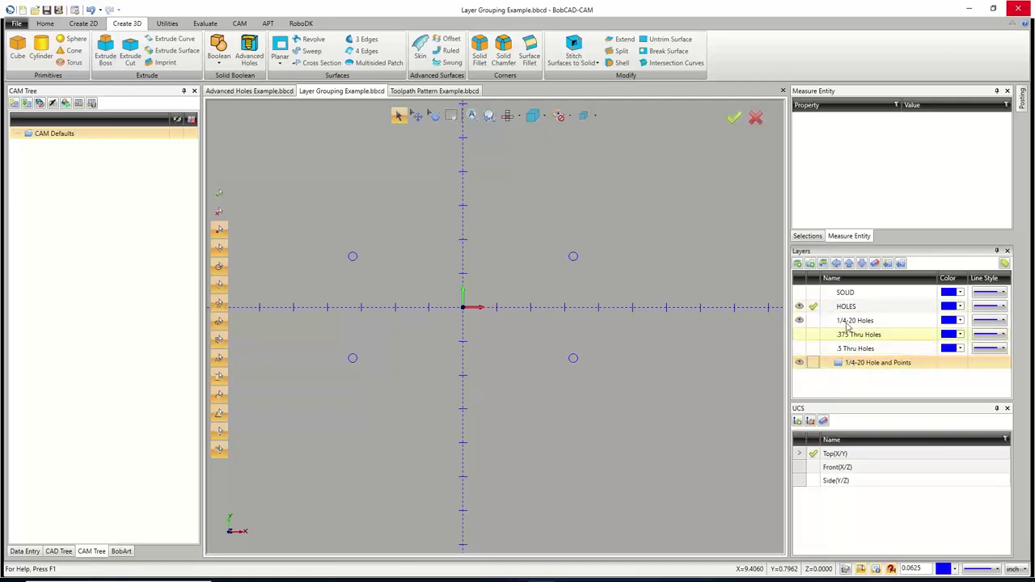
pyautogui.moveTo(844, 321); pyautogui.dragTo(848, 328)
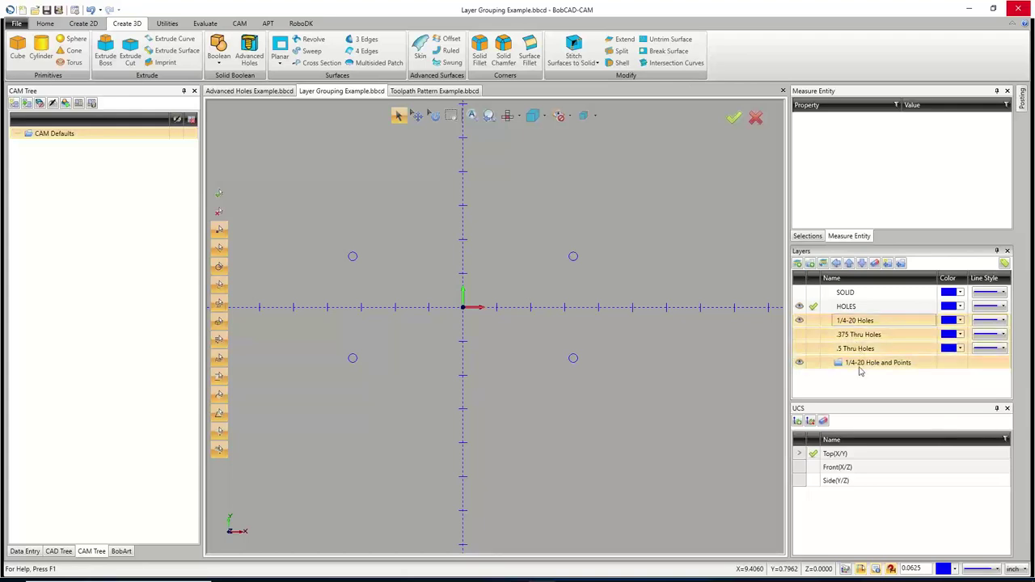
pyautogui.moveTo(824, 324); pyautogui.dragTo(839, 365)
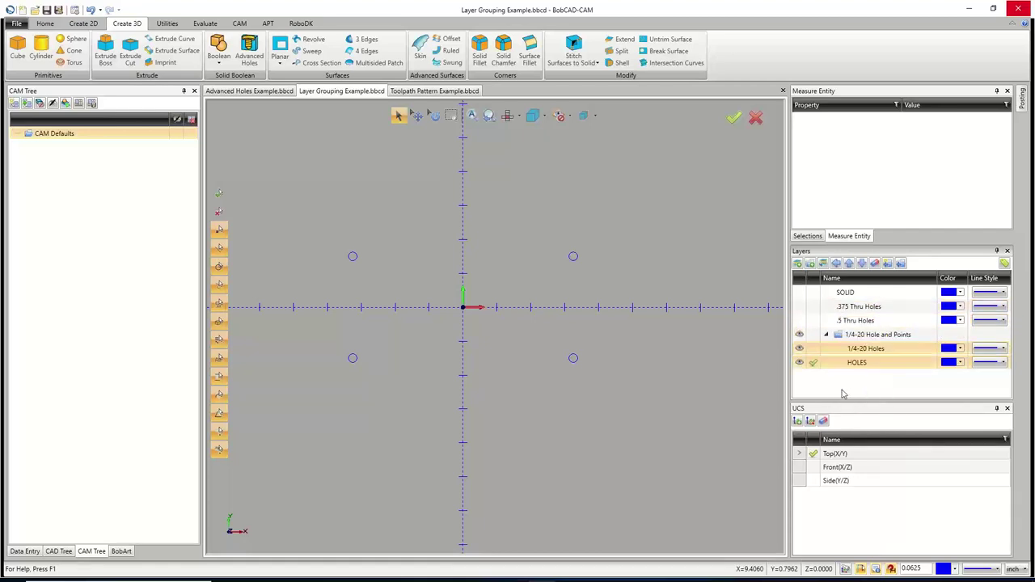
pyautogui.click(823, 352)
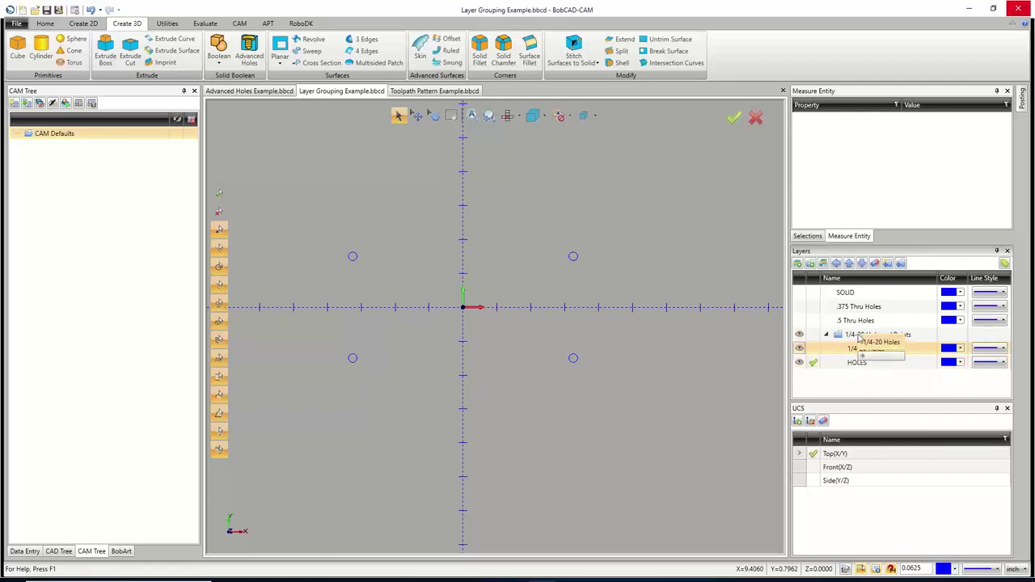
# Select the HOLES layer and try reordering it within the 1/4-20 Hole and Points group.
pyautogui.click(827, 363)
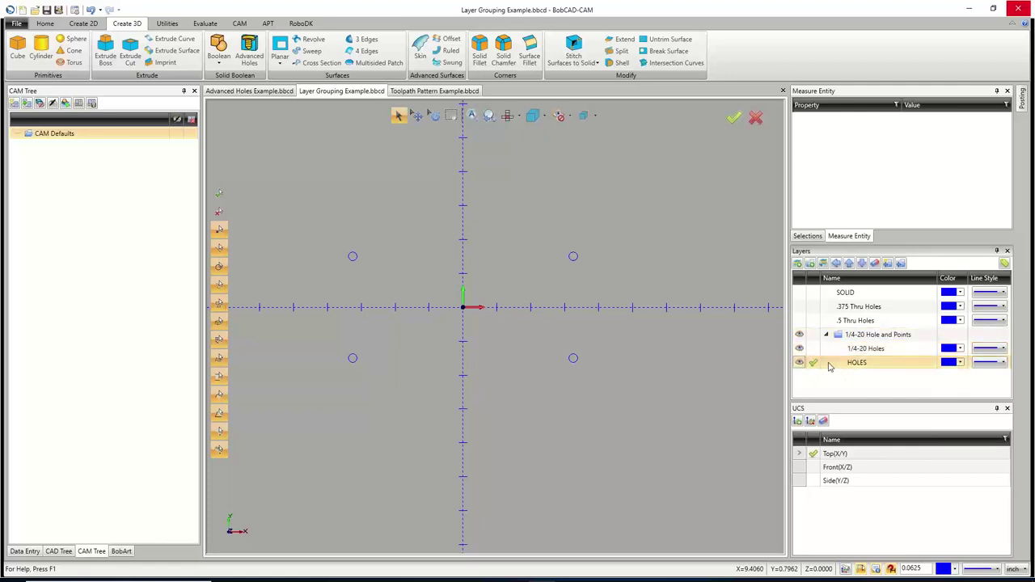
pyautogui.click(848, 264)
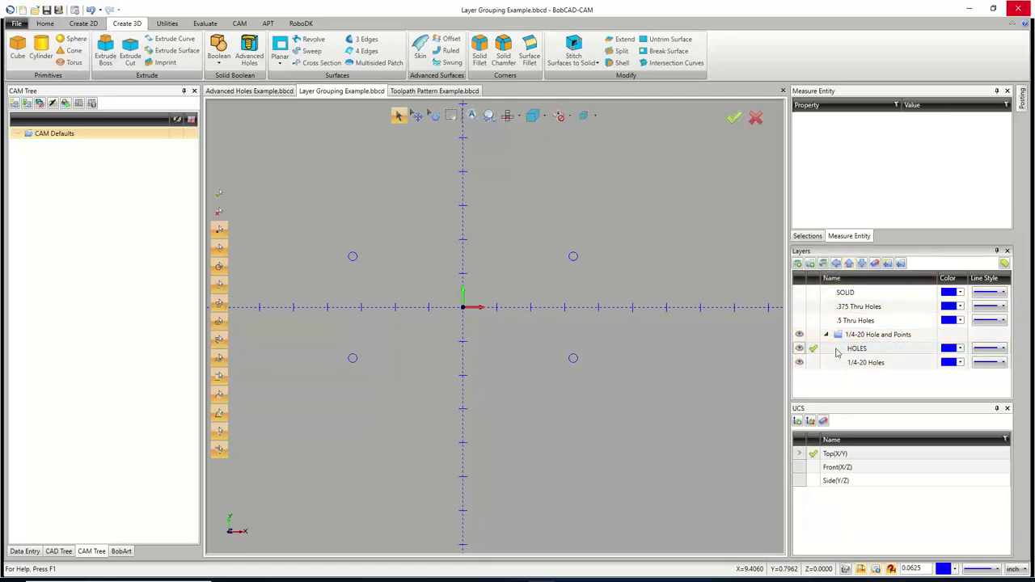
pyautogui.moveTo(831, 352)
pyautogui.mouseDown()
pyautogui.moveTo(837, 360)
pyautogui.moveTo(835, 350)
pyautogui.moveTo(818, 354)
pyautogui.moveTo(815, 365)
pyautogui.moveTo(822, 354)
pyautogui.mouseUp()
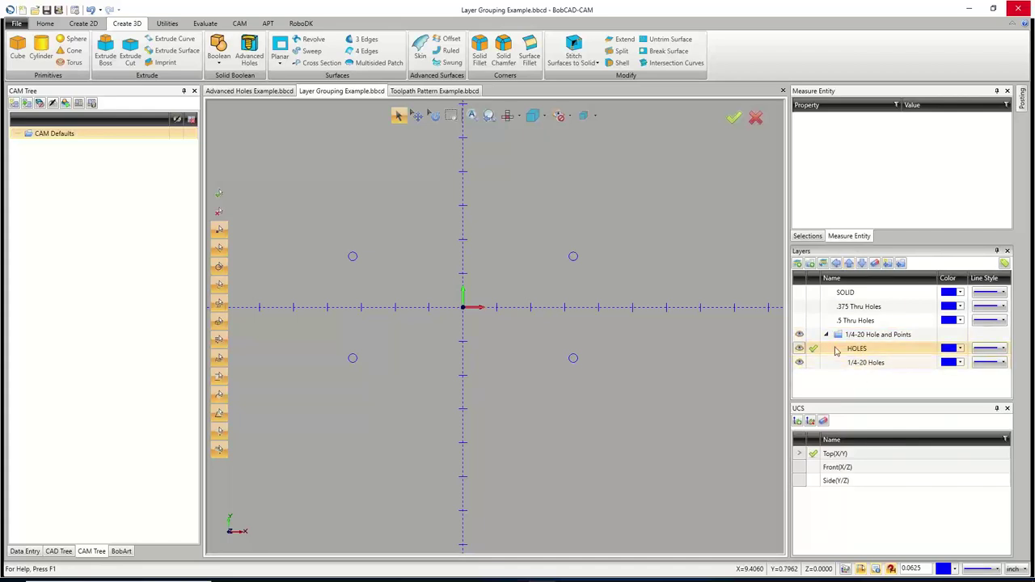
pyautogui.click(826, 335)
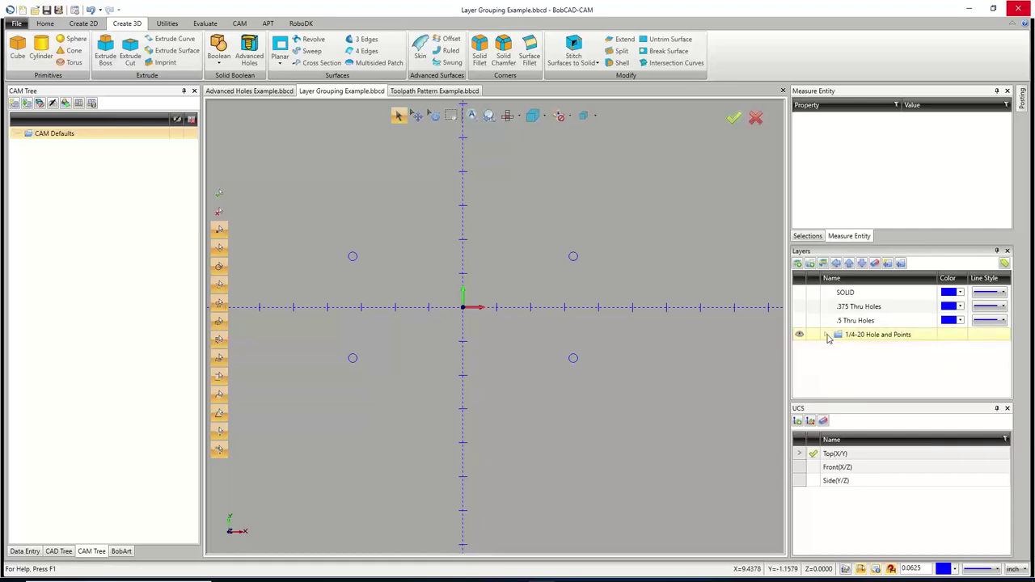
pyautogui.click(827, 335)
pyautogui.click(826, 335)
pyautogui.click(827, 335)
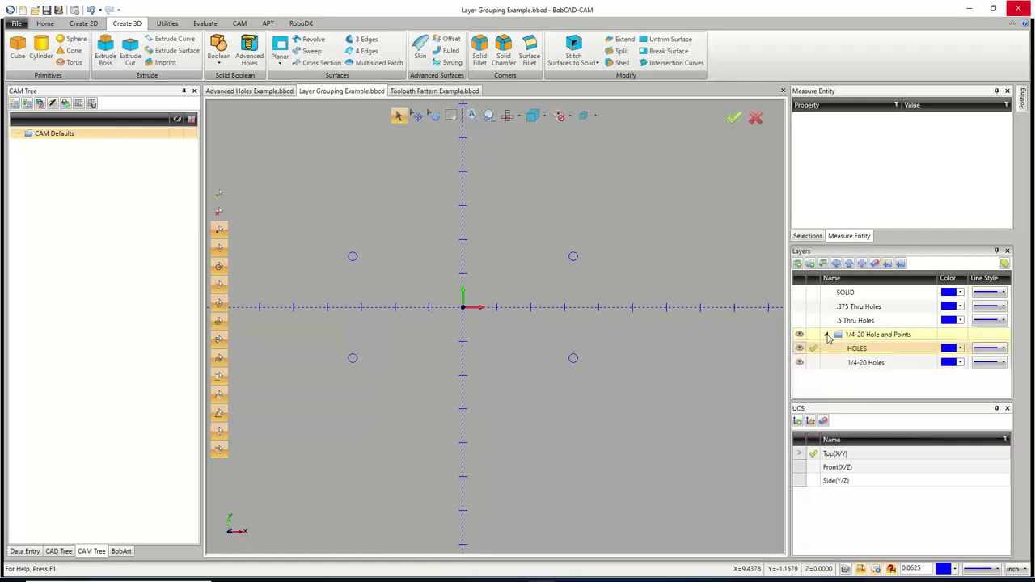
# Move HOLES out of the group and up the list to sit just below SOLID.
pyautogui.click(837, 265)
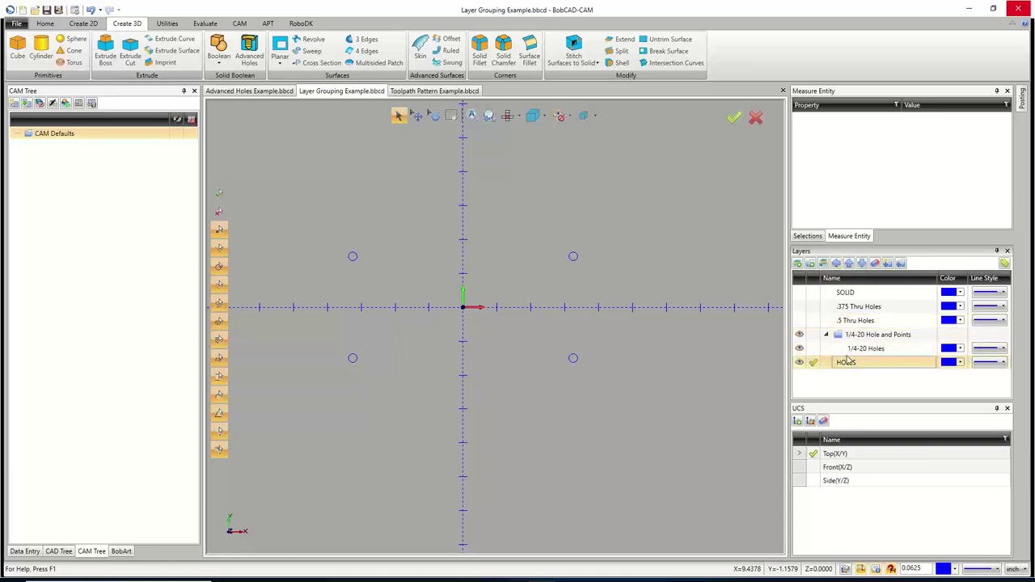
pyautogui.click(850, 264)
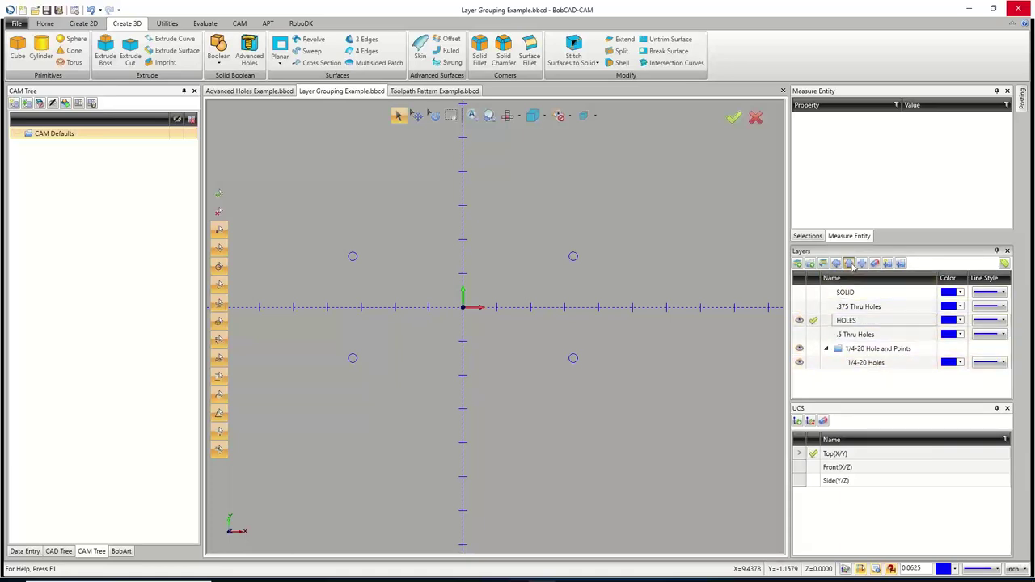
pyautogui.click(851, 267)
pyautogui.click(861, 352)
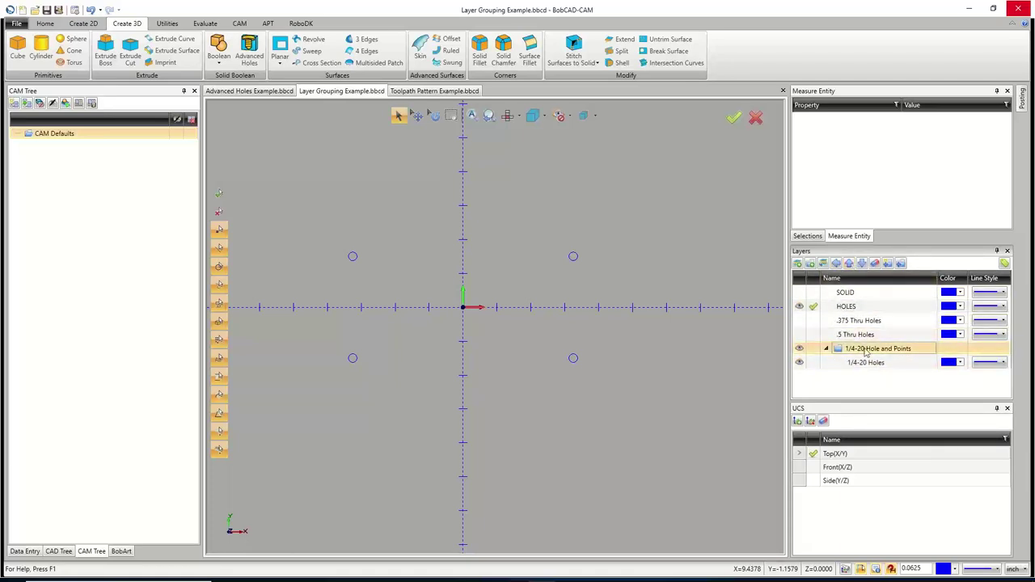
# Add a new default-named layer inside the 1/4-20 Hole and Points group.
pyautogui.moveTo(863, 353)
pyautogui.mouseDown()
pyautogui.moveTo(879, 365)
pyautogui.moveTo(863, 354)
pyautogui.mouseUp()
pyautogui.rightClick(864, 354)
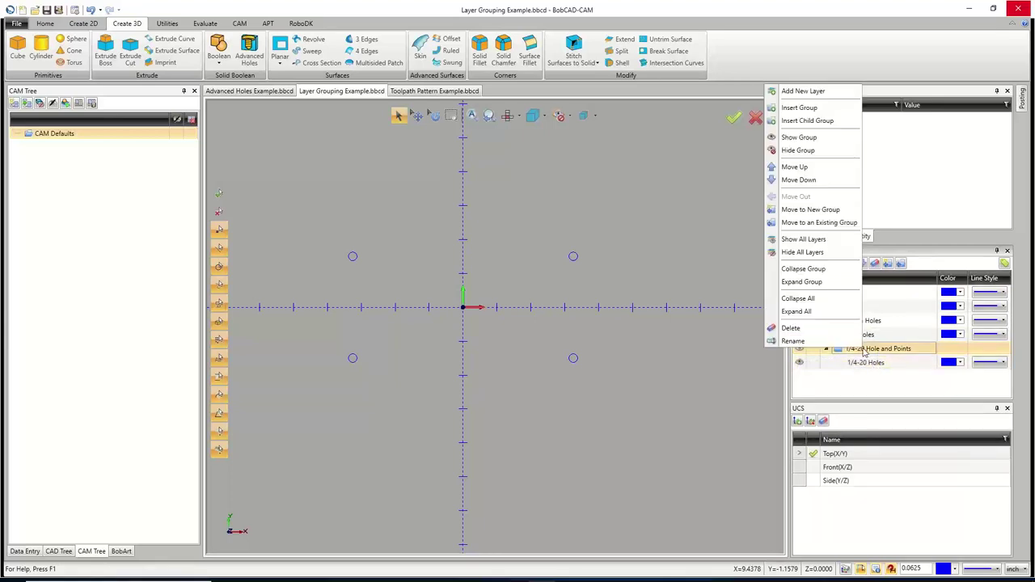
pyautogui.click(811, 92)
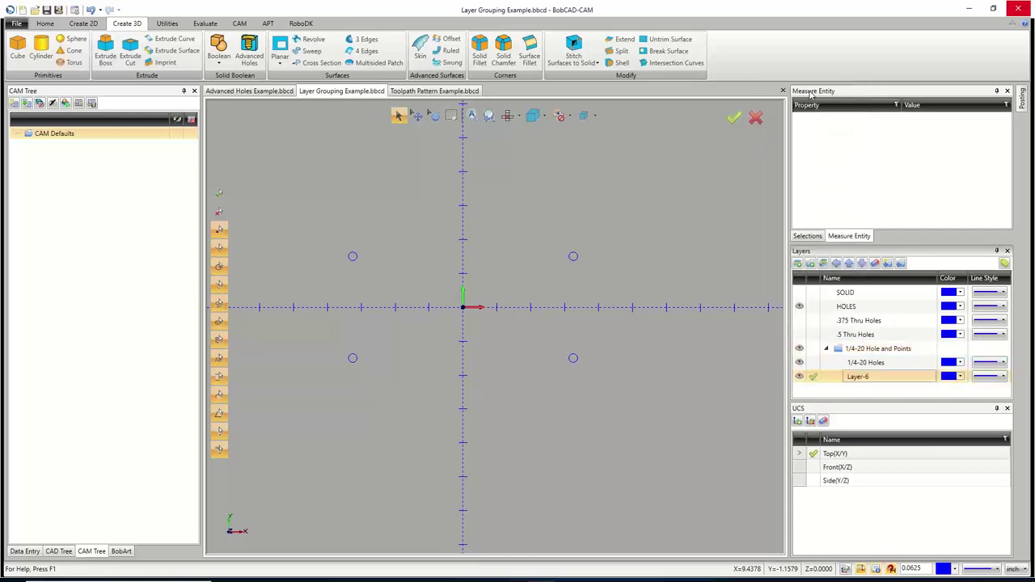
pyautogui.click(831, 352)
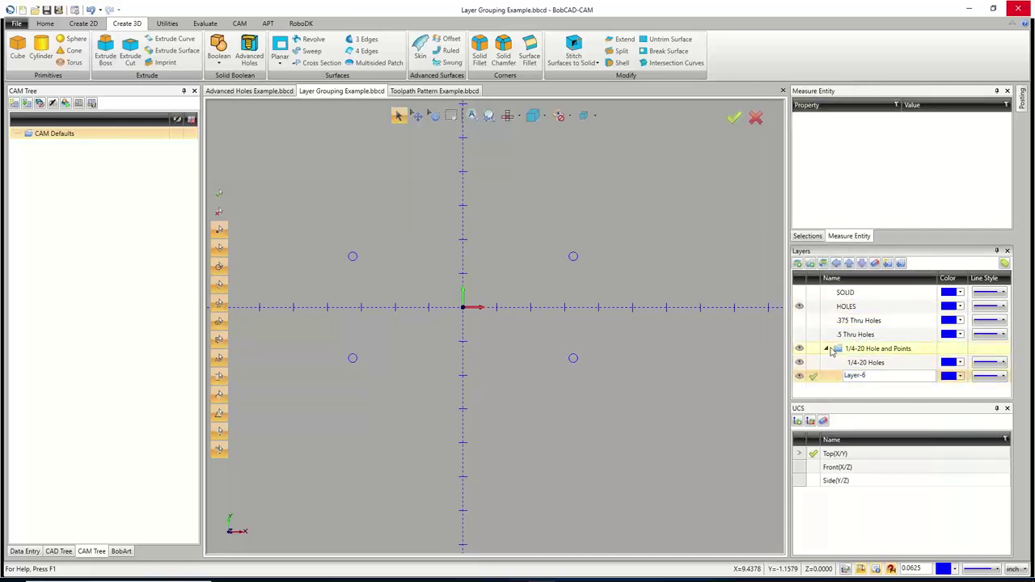
pyautogui.click(827, 350)
pyautogui.click(827, 349)
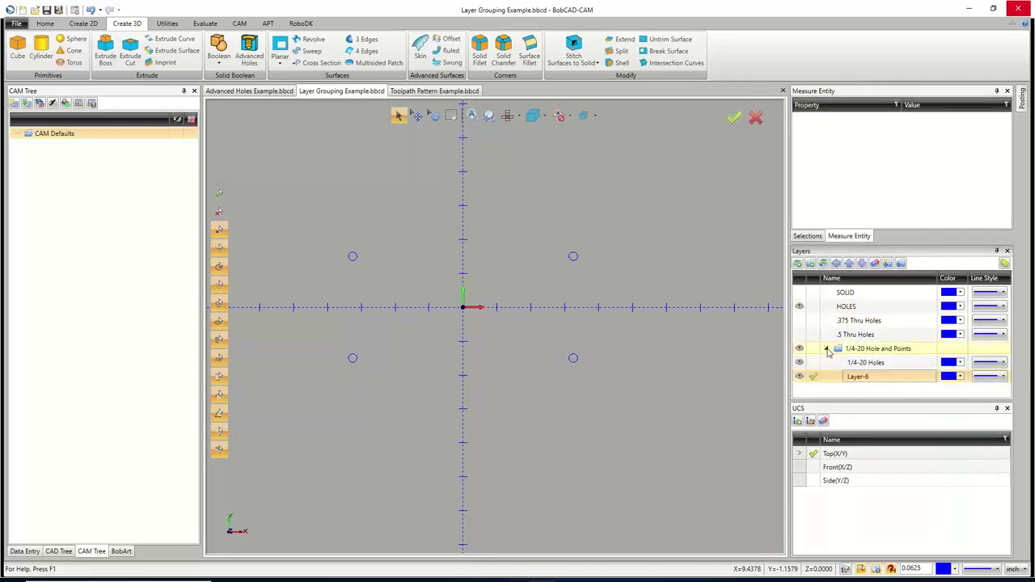
pyautogui.click(828, 350)
pyautogui.click(827, 349)
# Rename the new Layer-6 to 1/4-20 Points.
pyautogui.doubleClick(876, 376)
pyautogui.write('1/4-20')
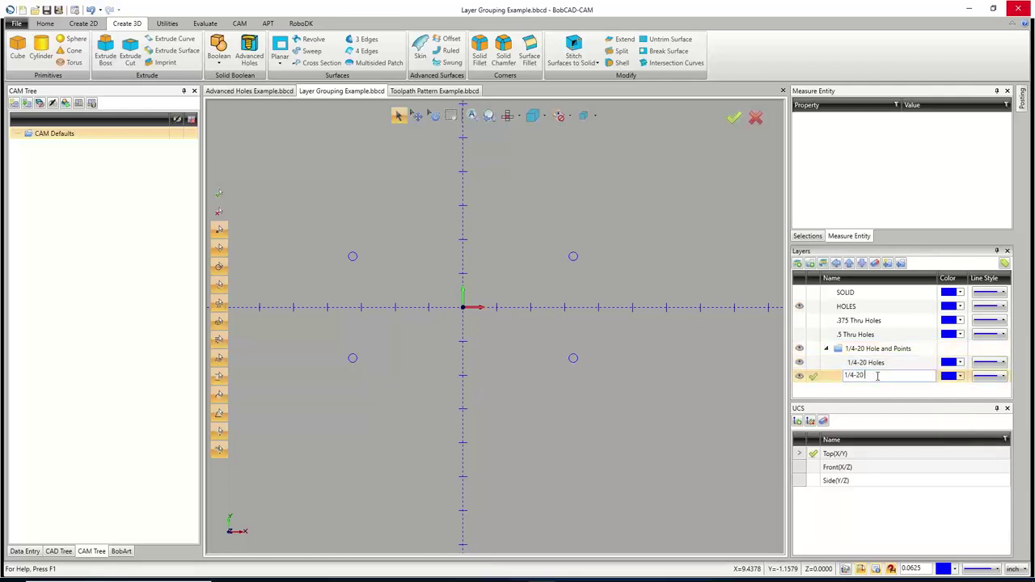
pyautogui.write(' Points')
pyautogui.click(814, 380)
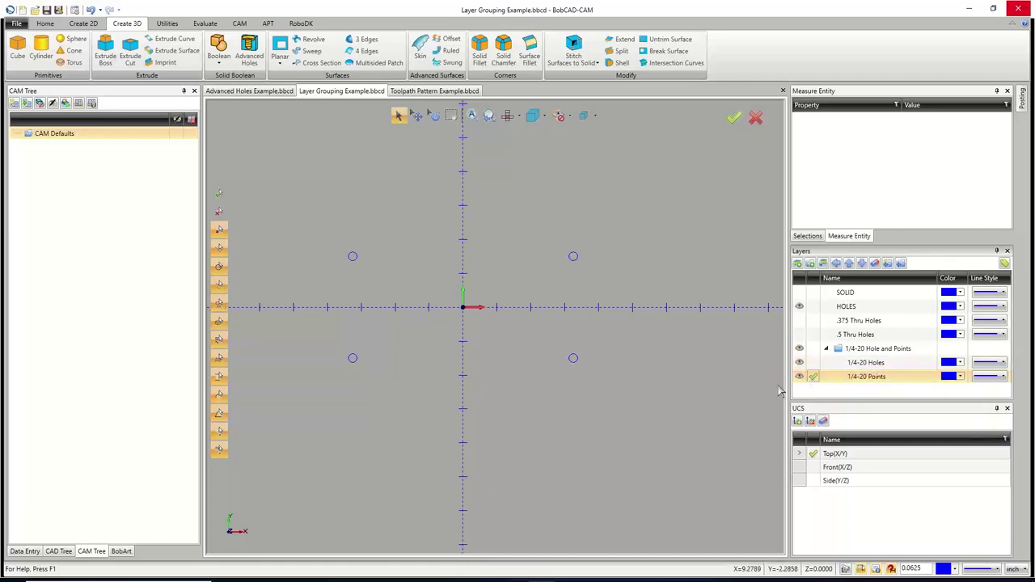
pyautogui.click(83, 24)
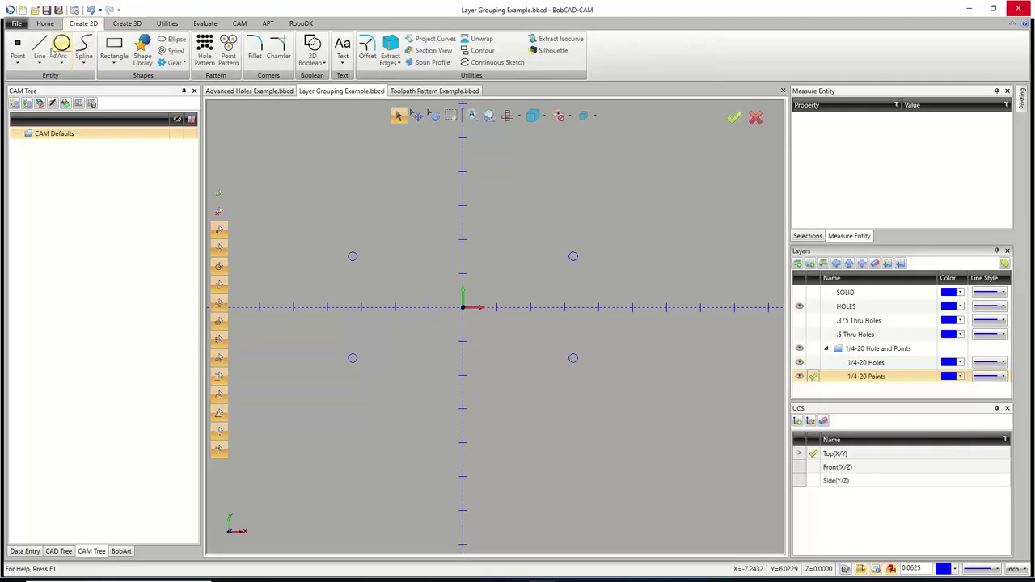
# Create points at the arc centres of the four 1/4-20 hole circles with Point From Entities.
pyautogui.click(24, 53)
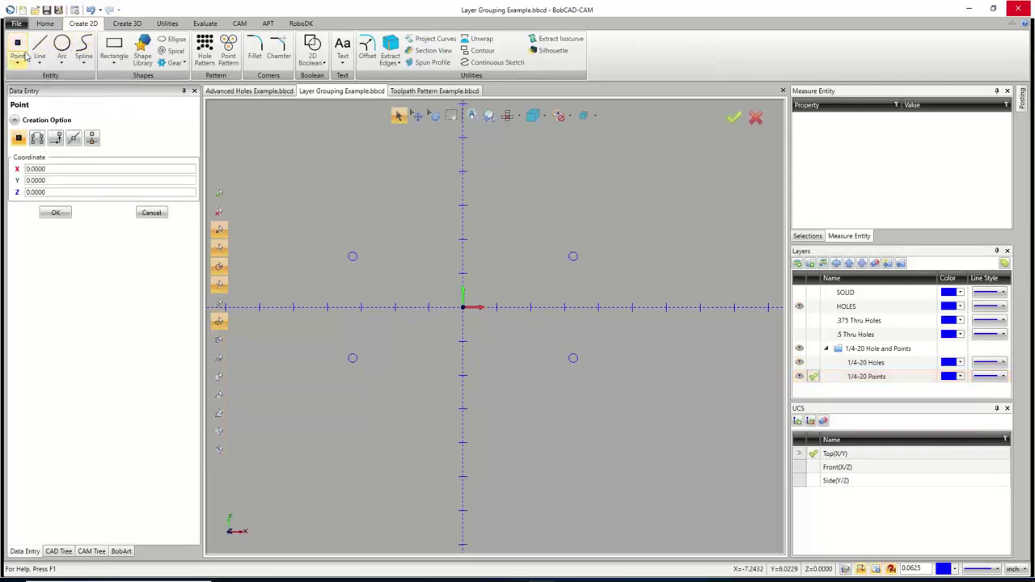
pyautogui.click(37, 138)
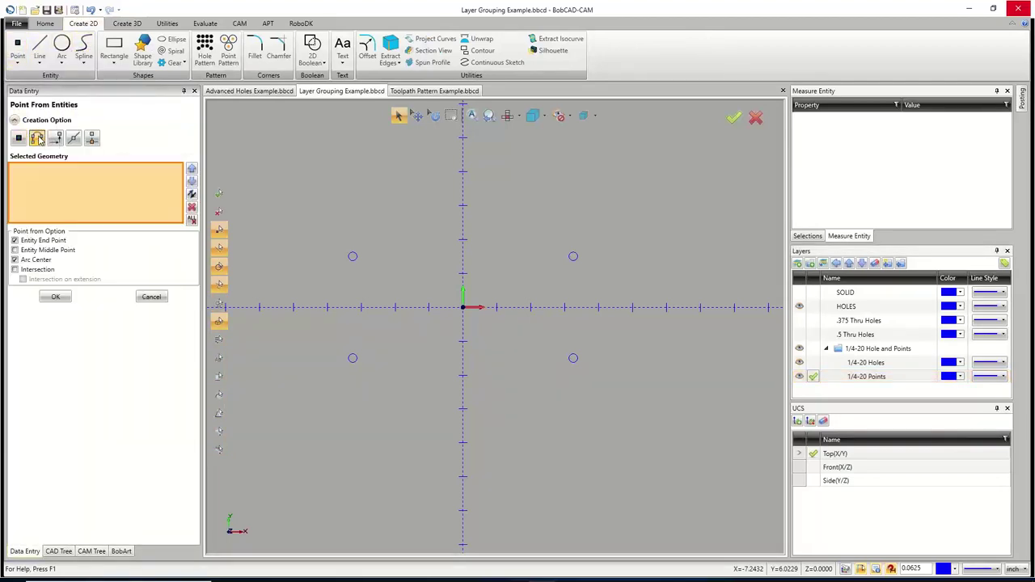
pyautogui.click(46, 240)
pyautogui.moveTo(289, 204); pyautogui.dragTo(616, 418)
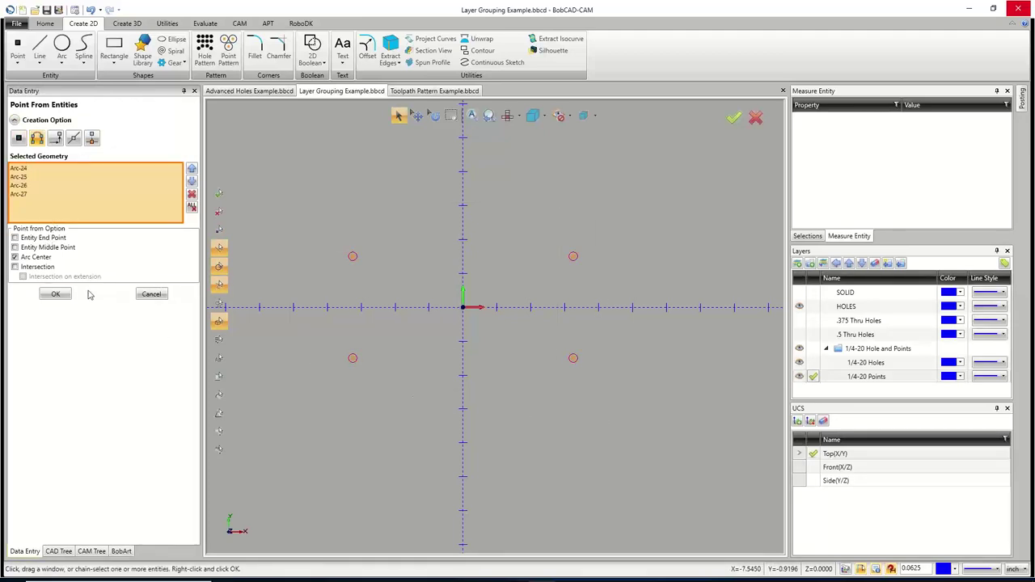
pyautogui.click(55, 295)
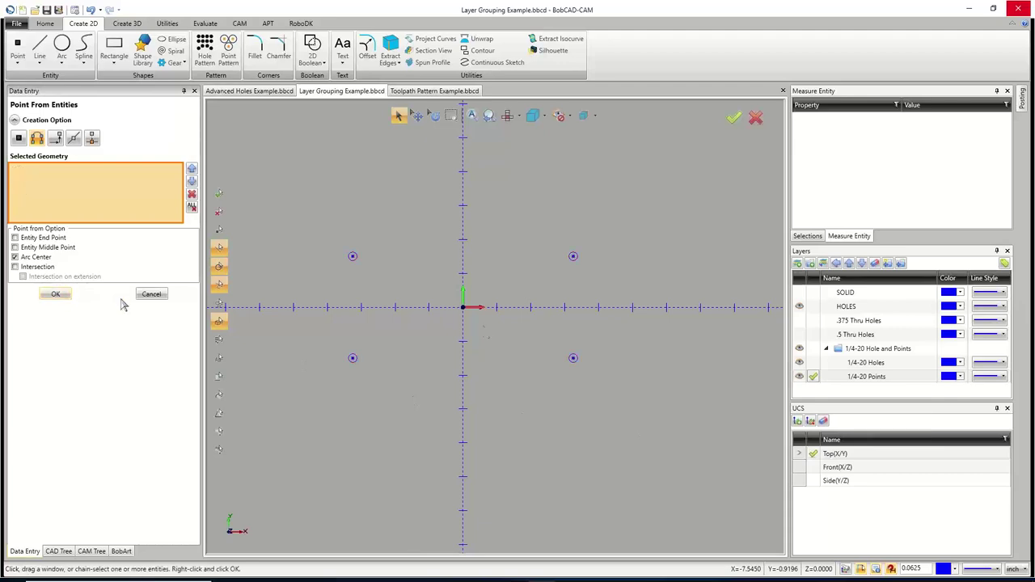
# Check the new points against the 1/4-20 Holes circles, then collapse and hide the group.
pyautogui.click(812, 350)
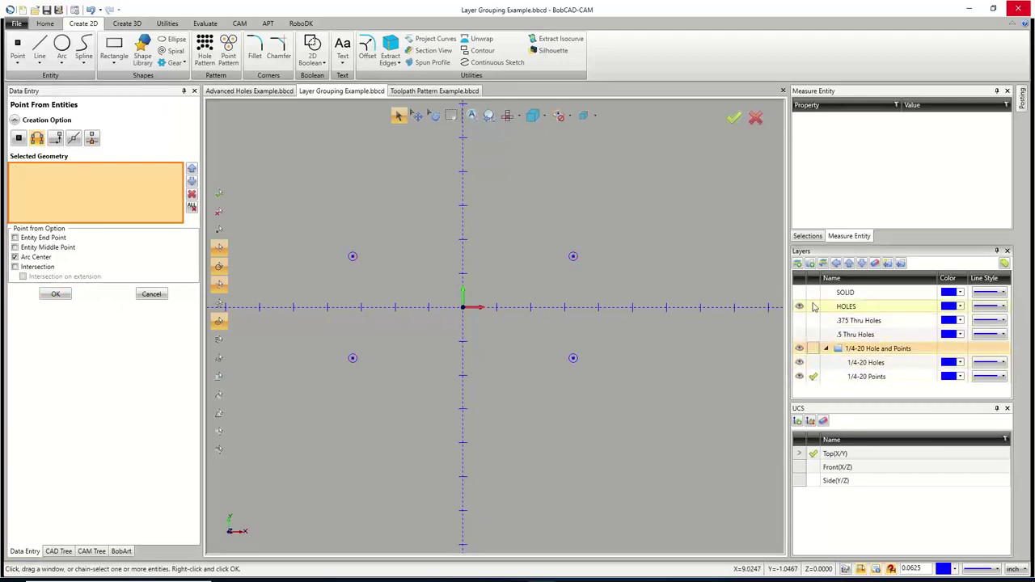
pyautogui.click(811, 307)
pyautogui.click(799, 377)
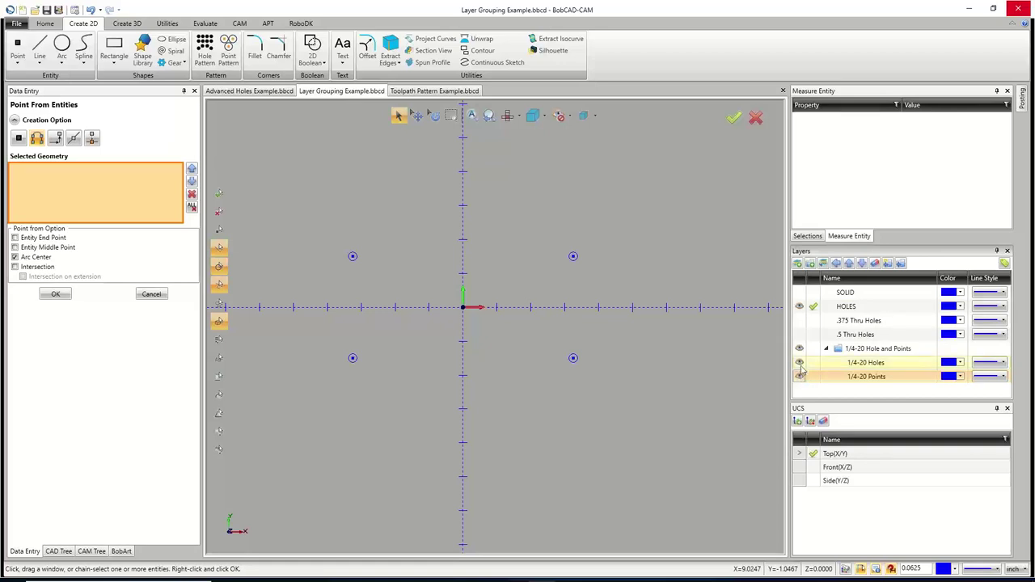
pyautogui.click(800, 363)
pyautogui.click(799, 363)
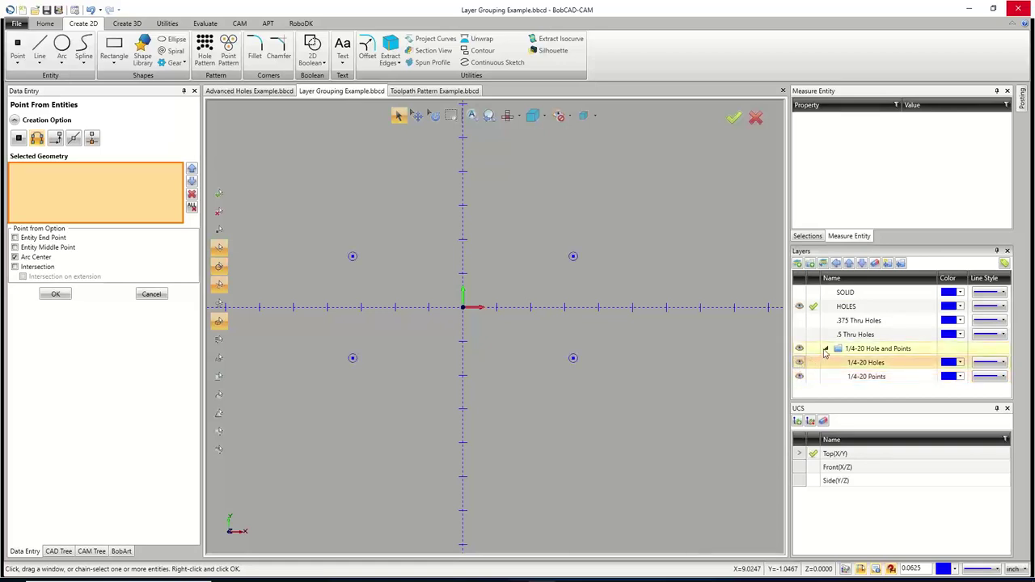
pyautogui.click(828, 350)
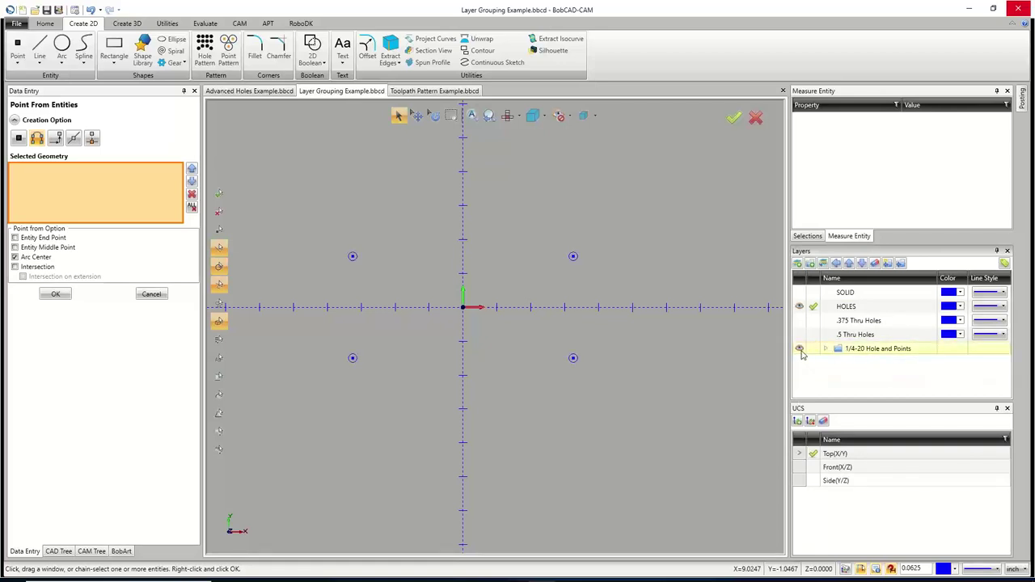
pyautogui.click(800, 349)
# Create a new layer group named .375 Thru Holes and Points.
pyautogui.click(800, 349)
pyautogui.click(800, 350)
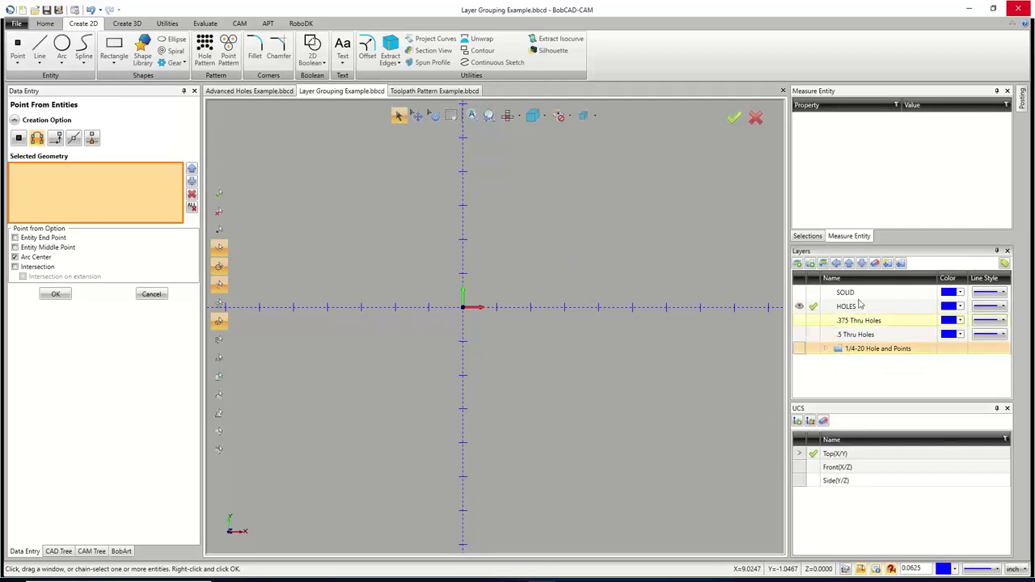
pyautogui.click(810, 263)
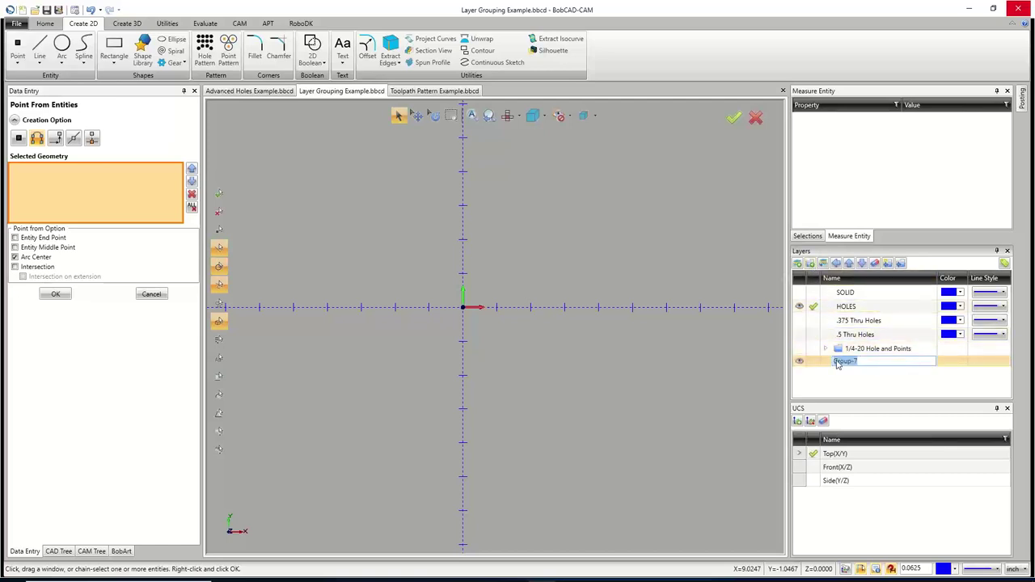
pyautogui.press('BackSpace')
pyautogui.click(847, 321)
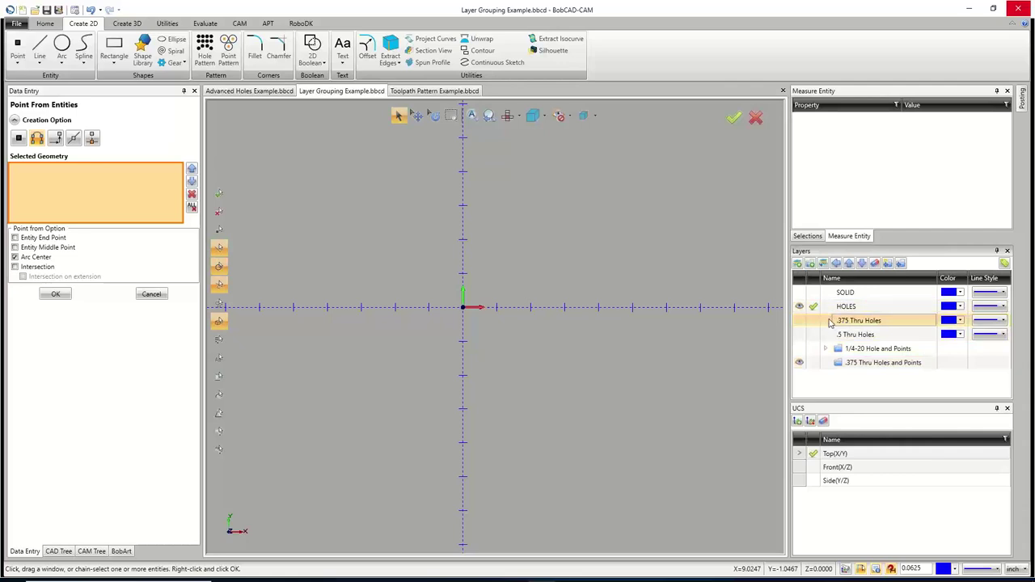
# Drag the .375 Thru Holes layer into the .375 Thru Holes and Points group.
pyautogui.moveTo(827, 327); pyautogui.dragTo(840, 365)
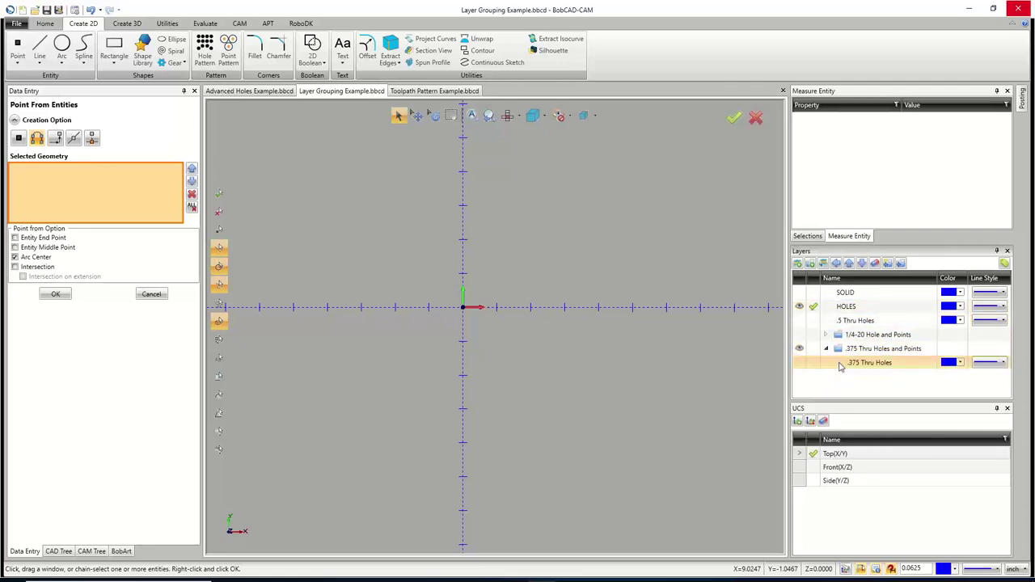
pyautogui.click(826, 349)
pyautogui.click(826, 351)
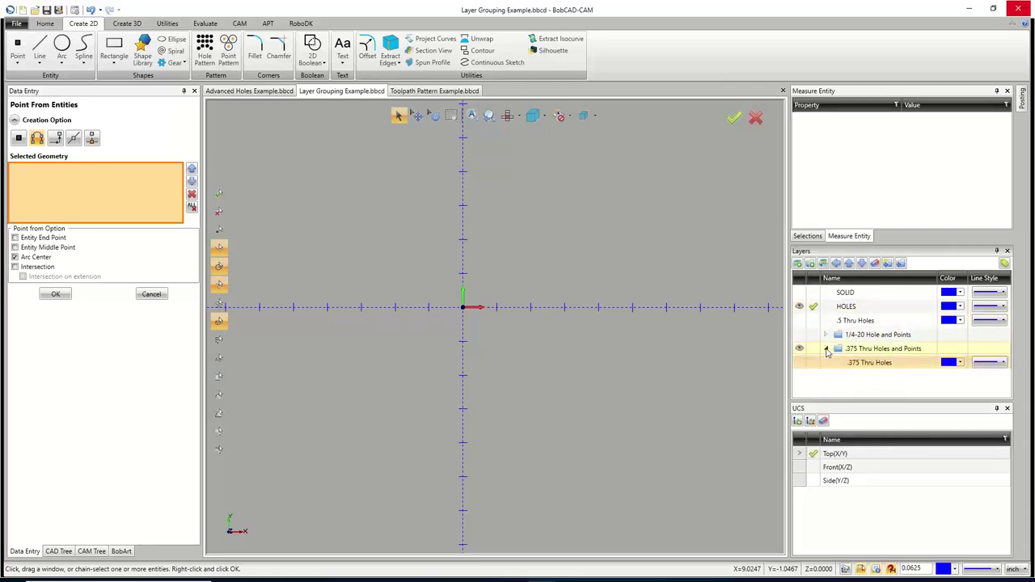
pyautogui.click(827, 351)
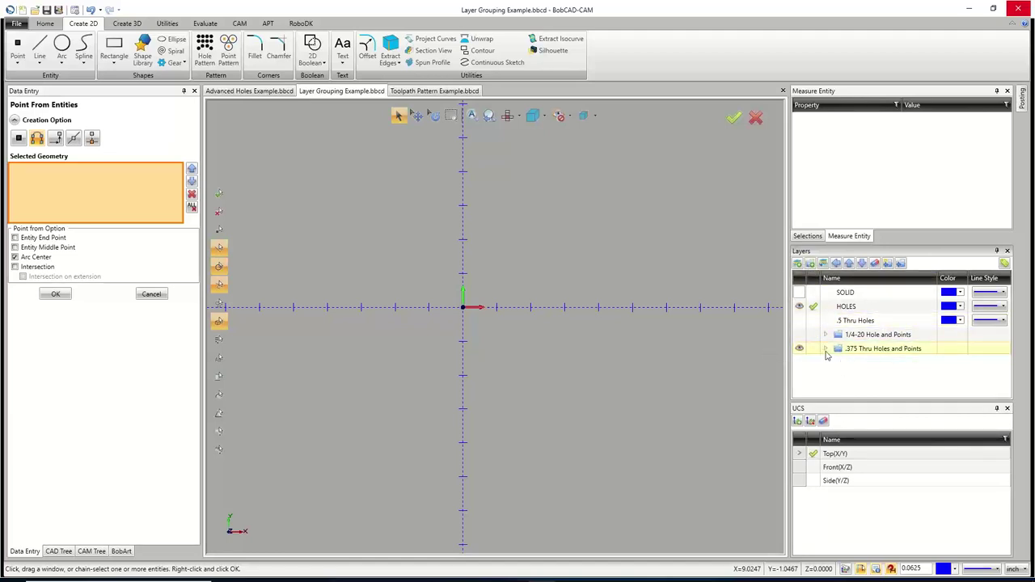
# Delete the stray empty Group-8 and confirm the deletion.
pyautogui.rightClick(832, 378)
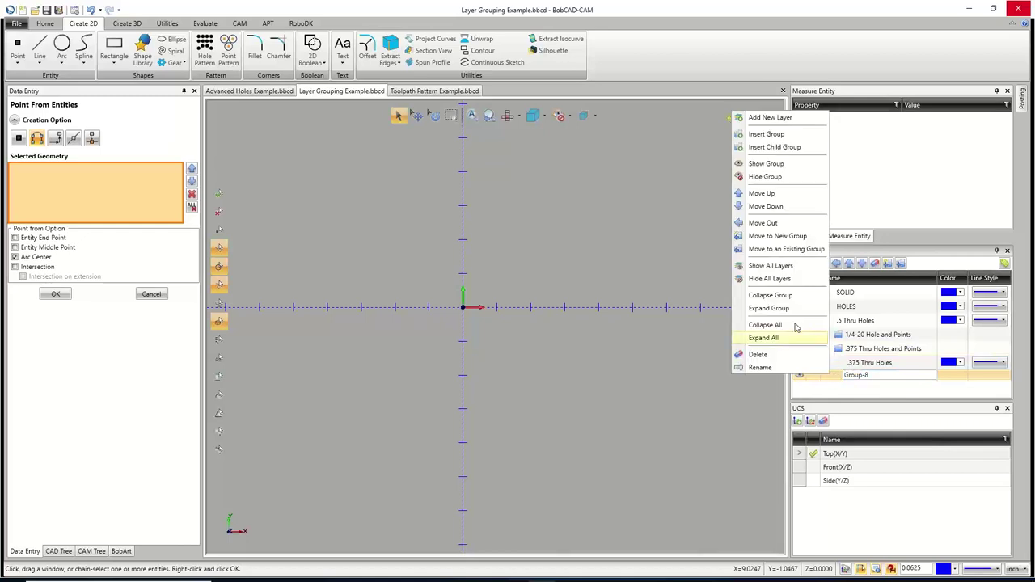
pyautogui.click(776, 356)
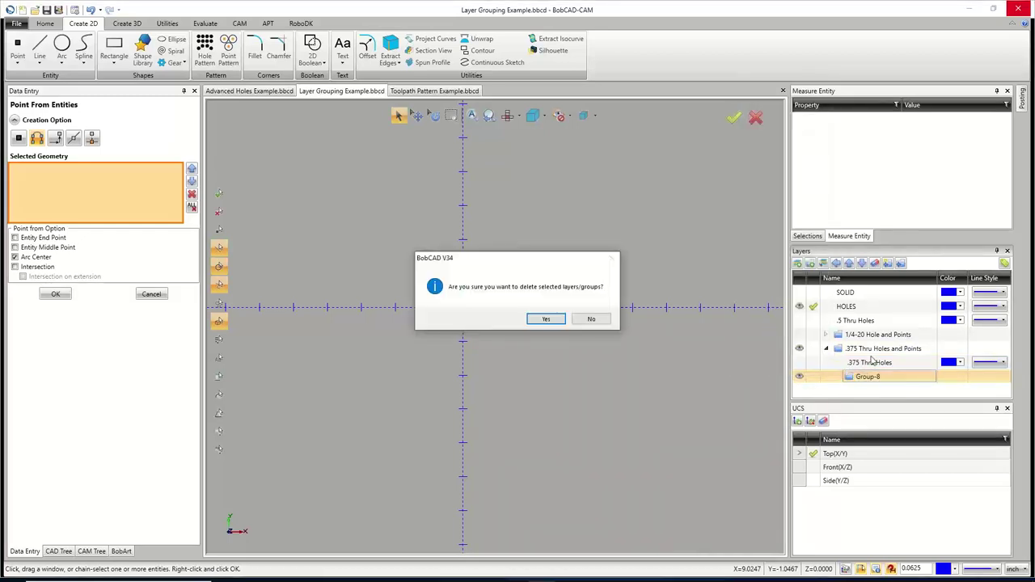
pyautogui.click(546, 319)
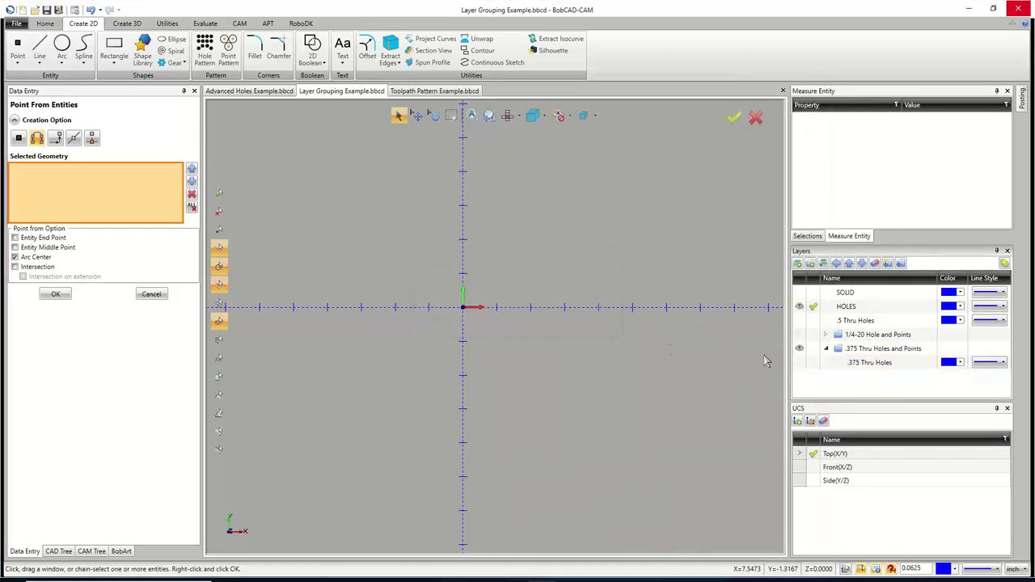
pyautogui.click(818, 292)
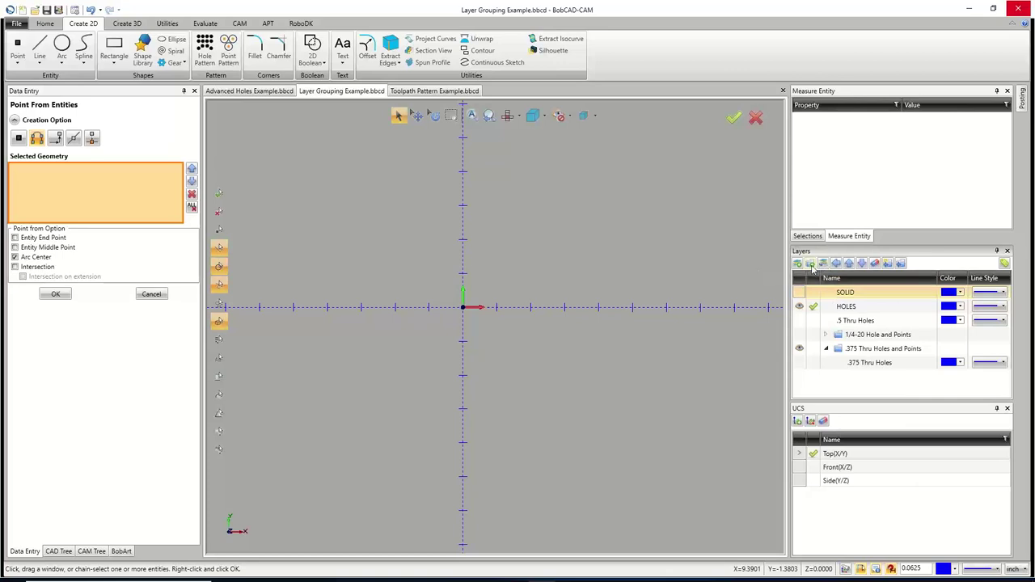
# Create a .5 Thru Holes and Points group and drag the .5 Thru Holes layer into it.
pyautogui.click(823, 264)
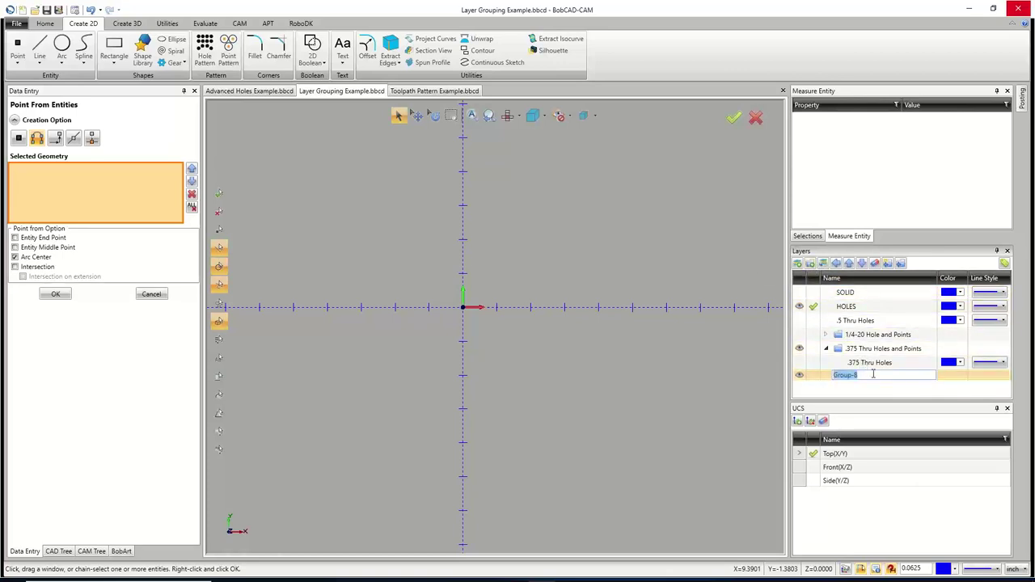
pyautogui.write('.5 Thru Holes and Points')
pyautogui.click(841, 321)
pyautogui.moveTo(841, 324); pyautogui.dragTo(852, 382)
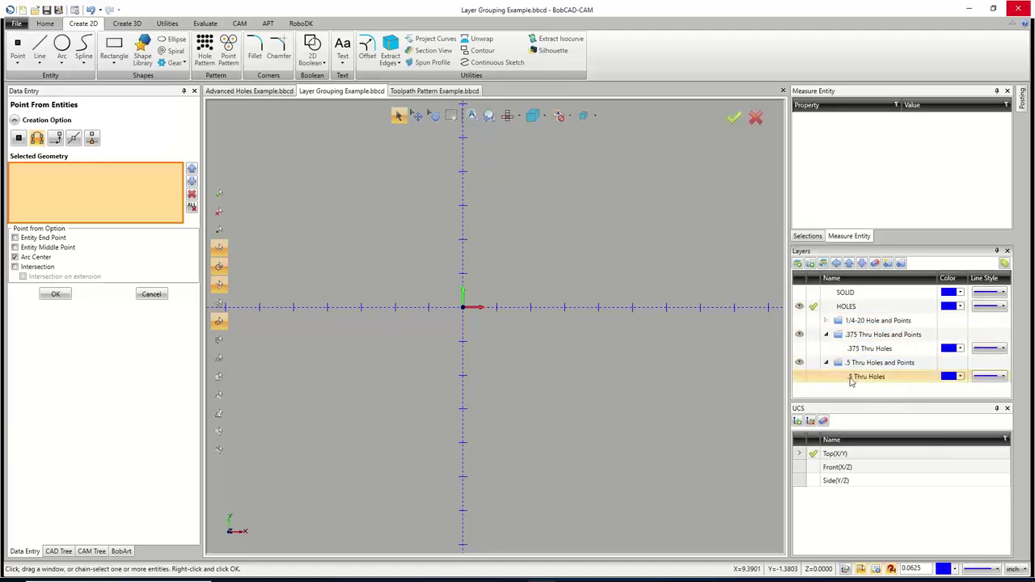
pyautogui.click(856, 335)
# Add a .375 Thru Hole Points layer inside the .375 Thru Holes and Points group.
pyautogui.rightClick(854, 333)
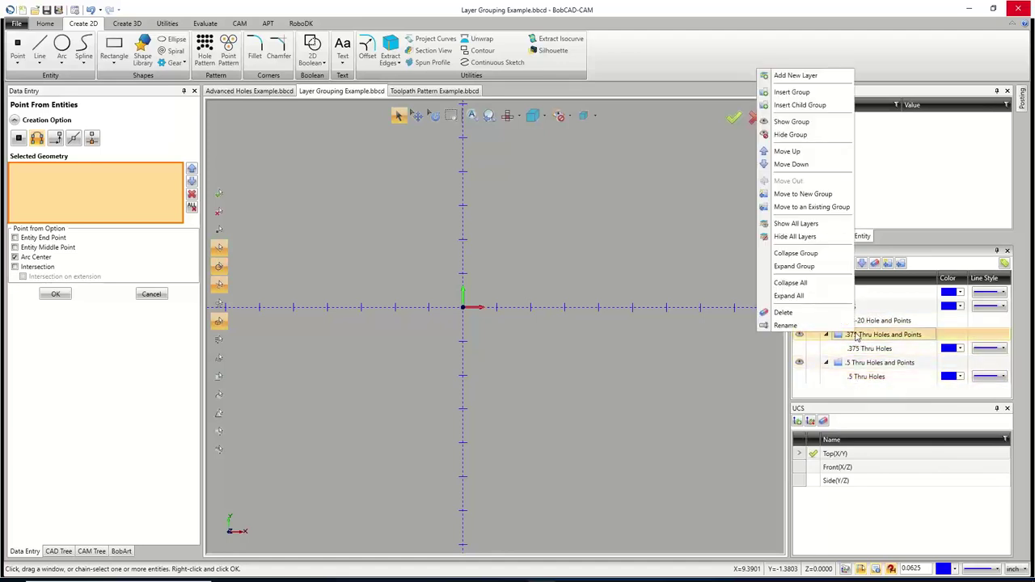
pyautogui.click(805, 79)
pyautogui.write('.375 Thru Hole Points')
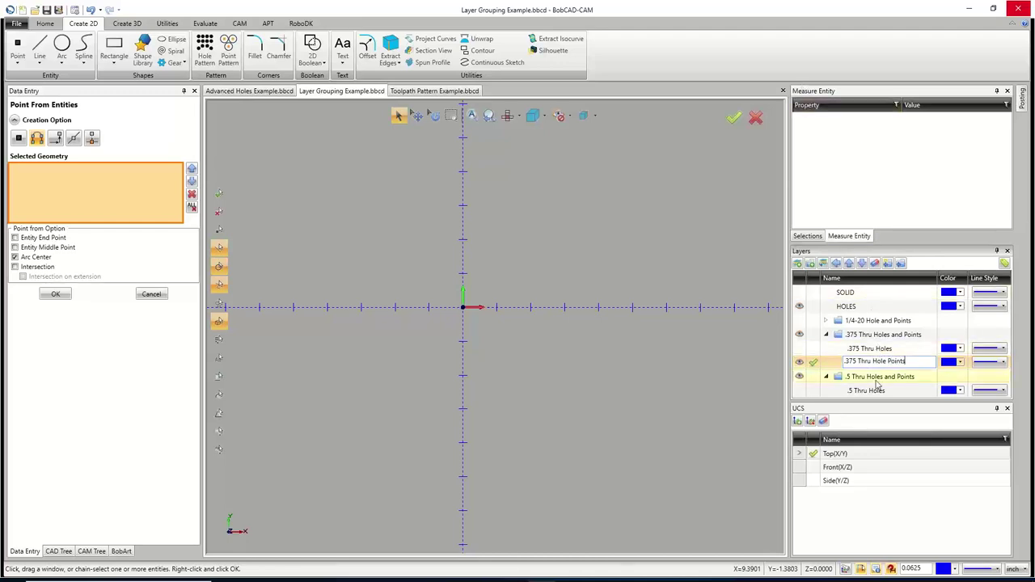
pyautogui.click(879, 377)
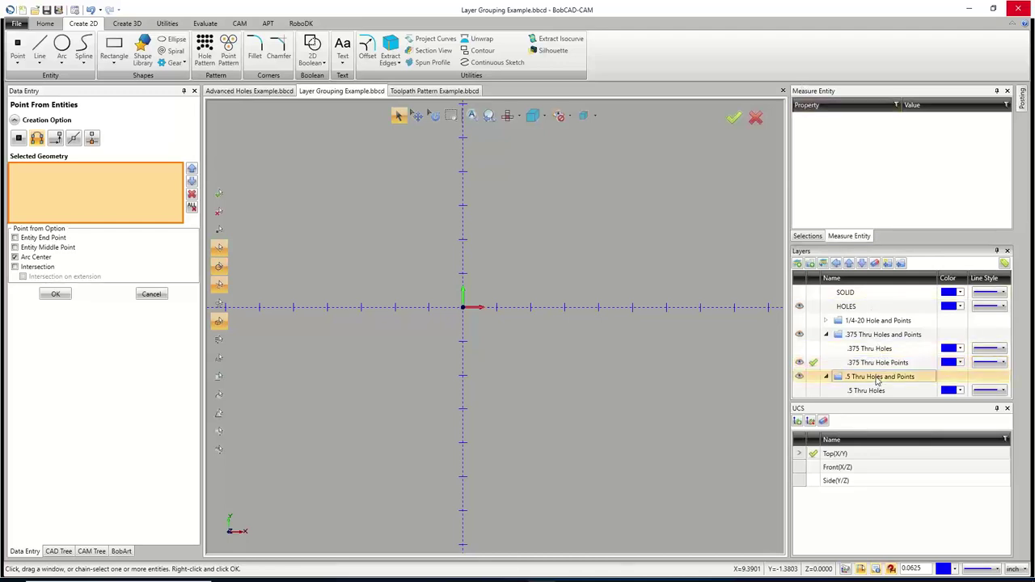
# Add a .5 Thru Hole Points layer inside the .5 Thru Holes and Points group.
pyautogui.rightClick(878, 378)
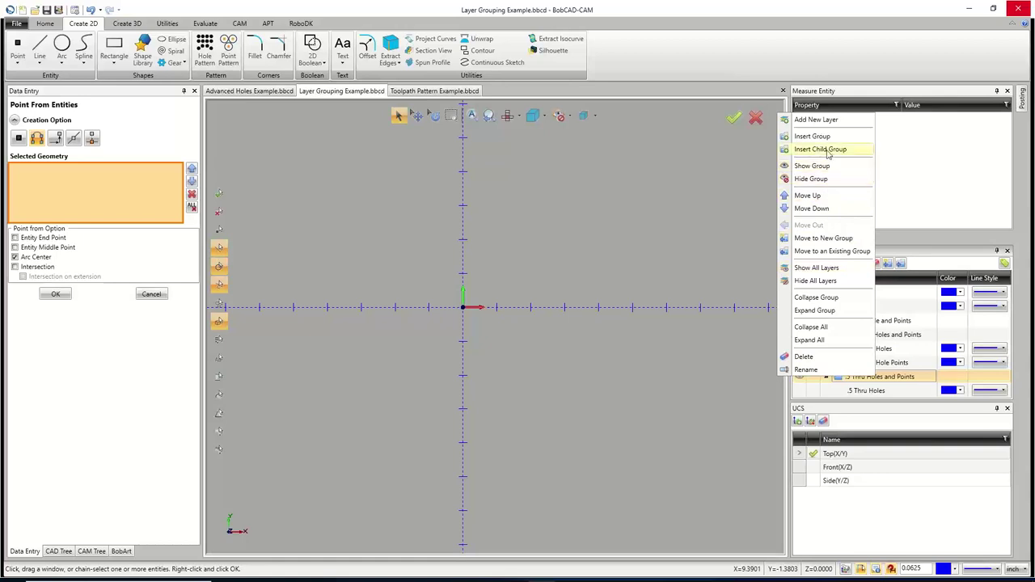
pyautogui.click(824, 120)
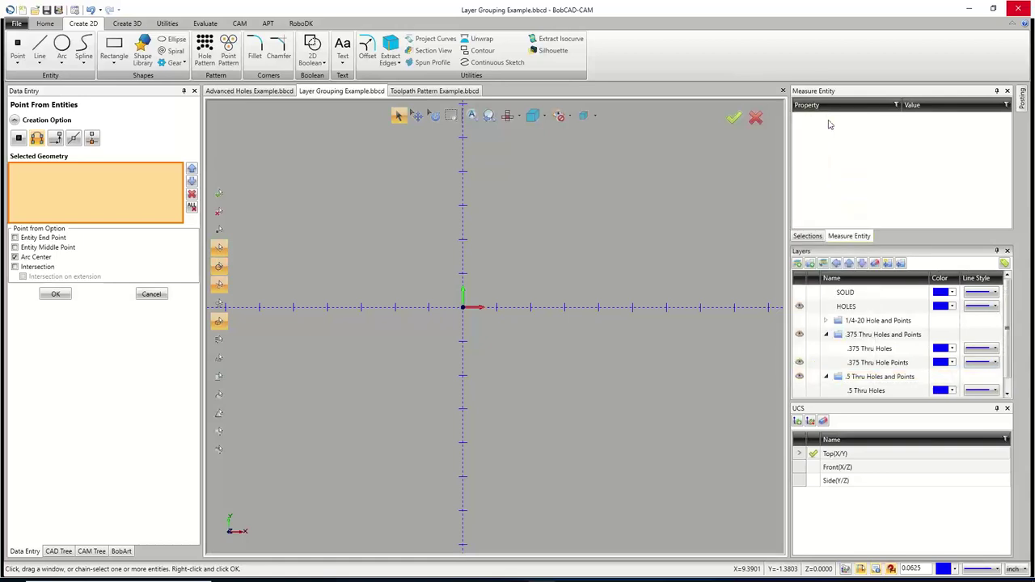
pyautogui.write('.5 Thru Hole Points')
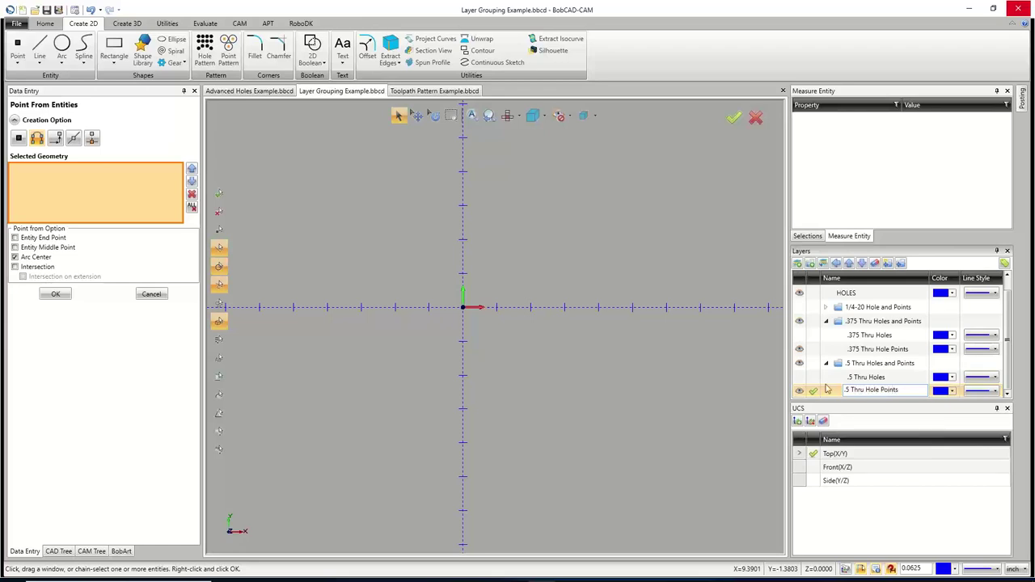
pyautogui.click(813, 376)
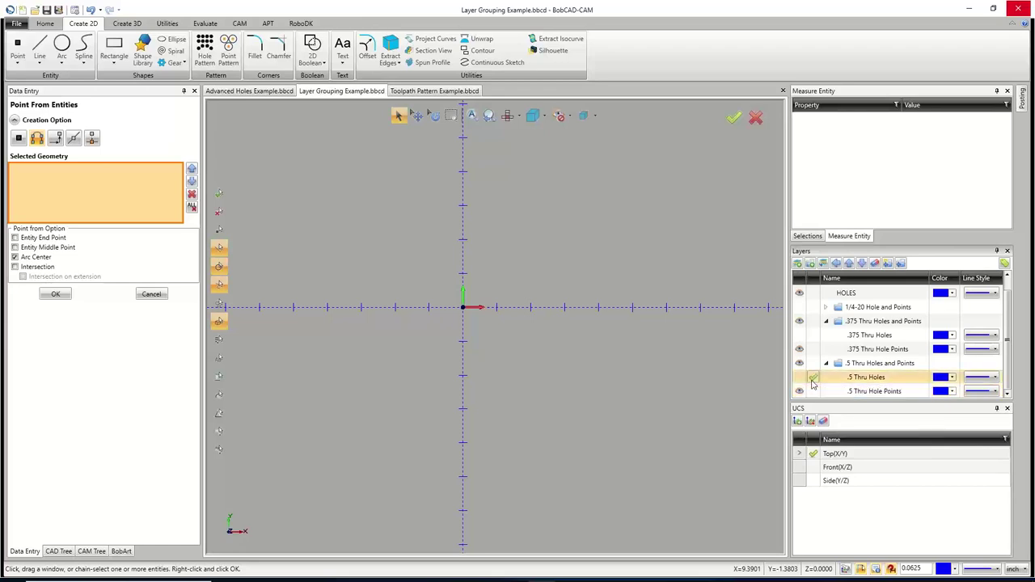
# Create points at the centres of the eight .375 hole circles on .375 Thru Hole Points.
pyautogui.click(799, 321)
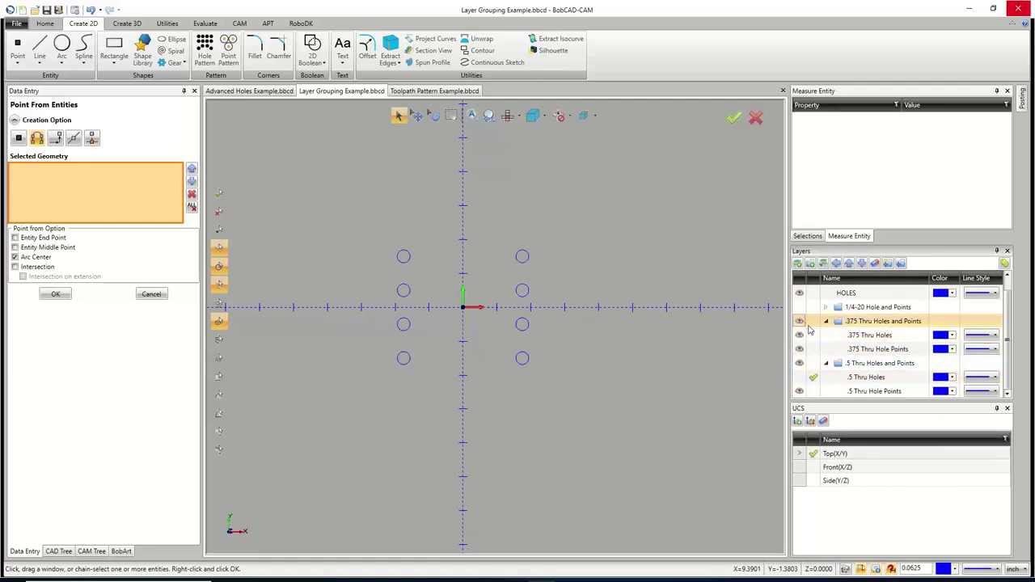
pyautogui.click(799, 363)
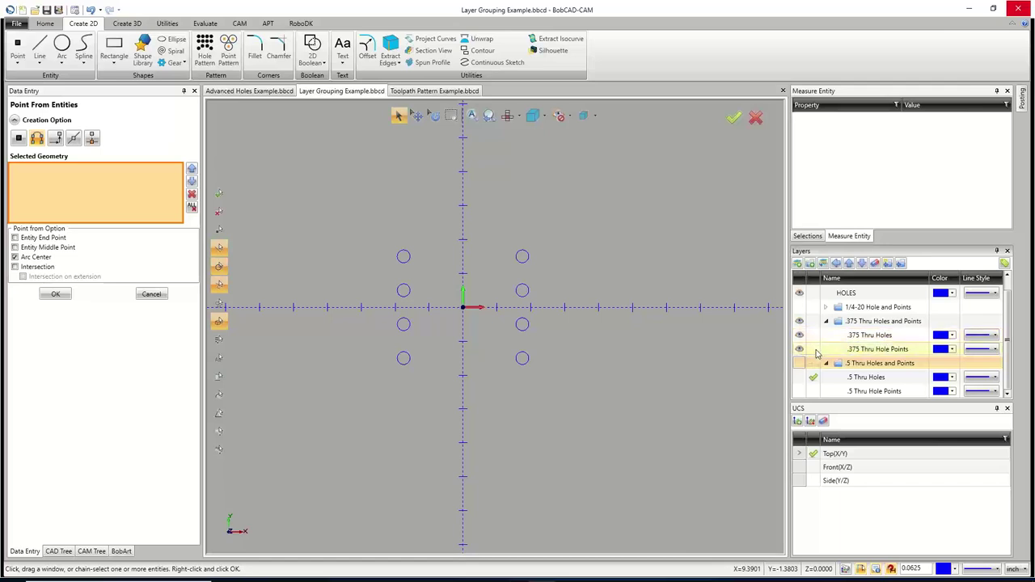
pyautogui.click(813, 349)
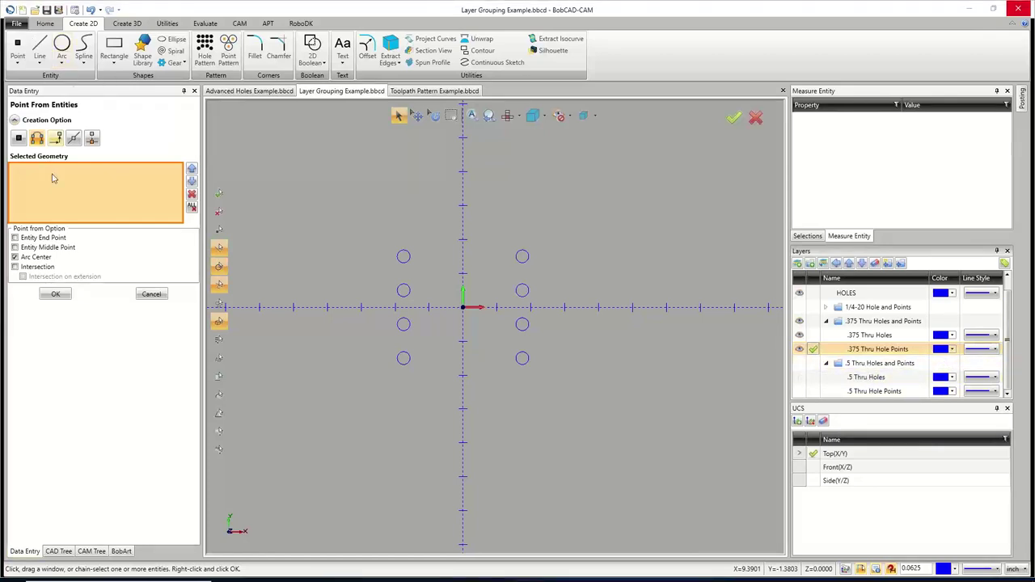
pyautogui.moveTo(333, 196); pyautogui.dragTo(624, 418)
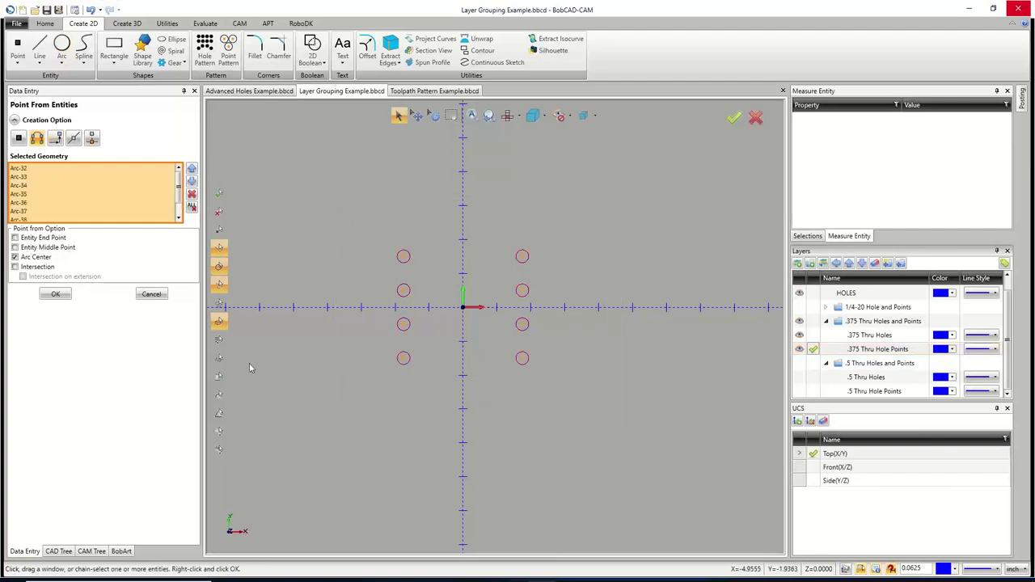
pyautogui.click(55, 293)
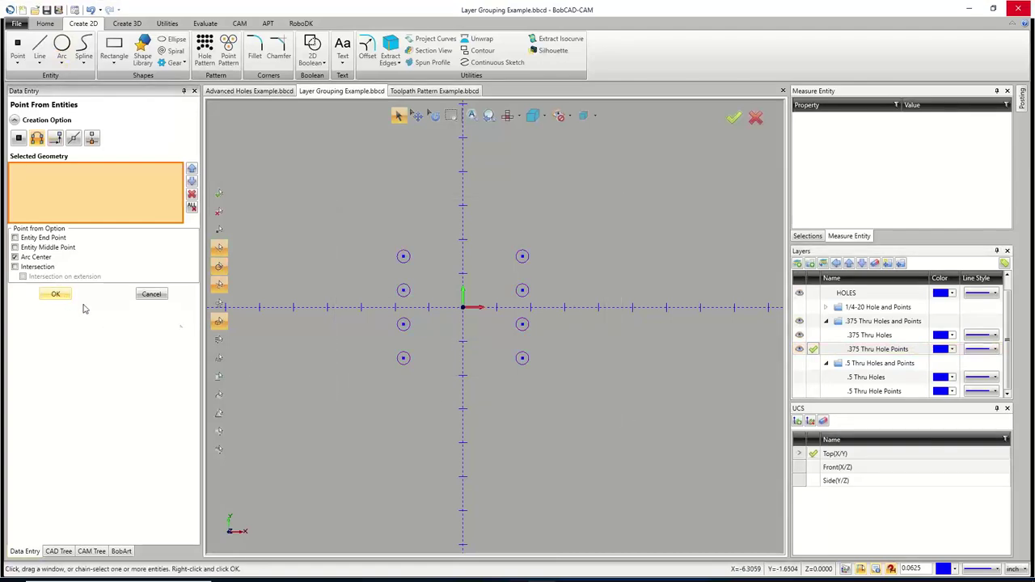
# Hide the .375 hole geometry and collapse the .375 Thru Holes and Points group.
pyautogui.click(800, 334)
pyautogui.click(813, 325)
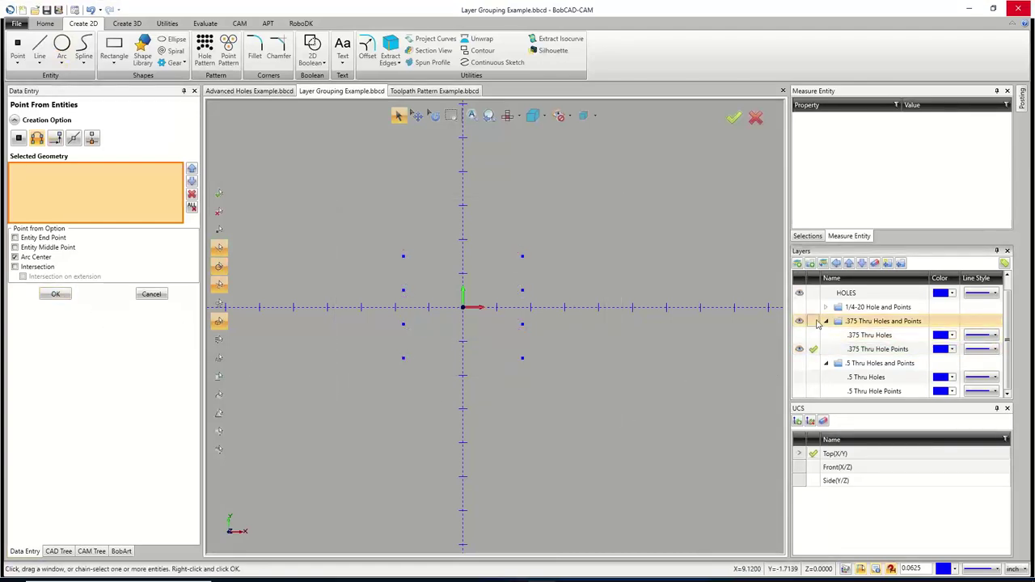
pyautogui.click(818, 312)
pyautogui.click(814, 294)
pyautogui.click(804, 351)
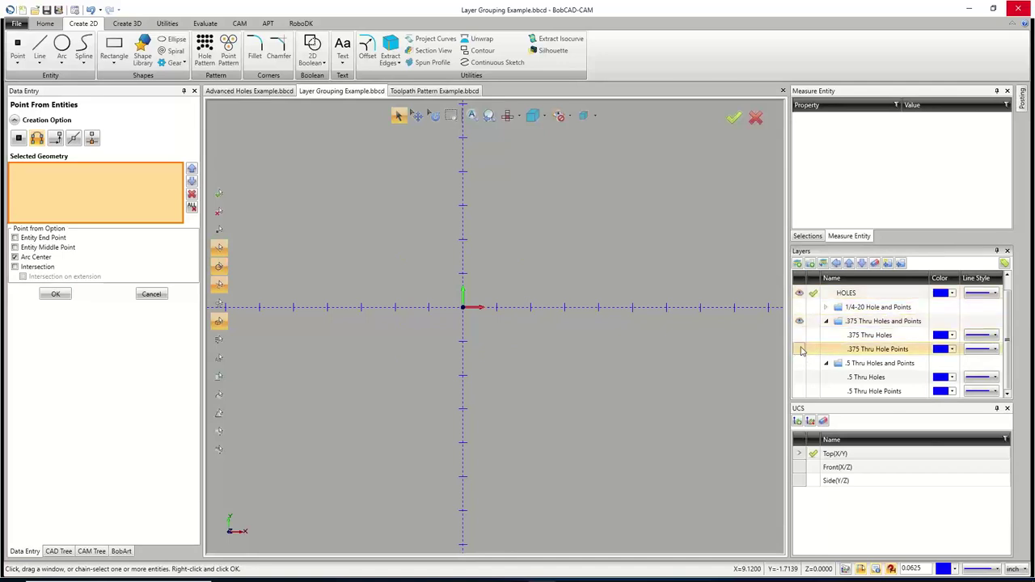
pyautogui.click(826, 321)
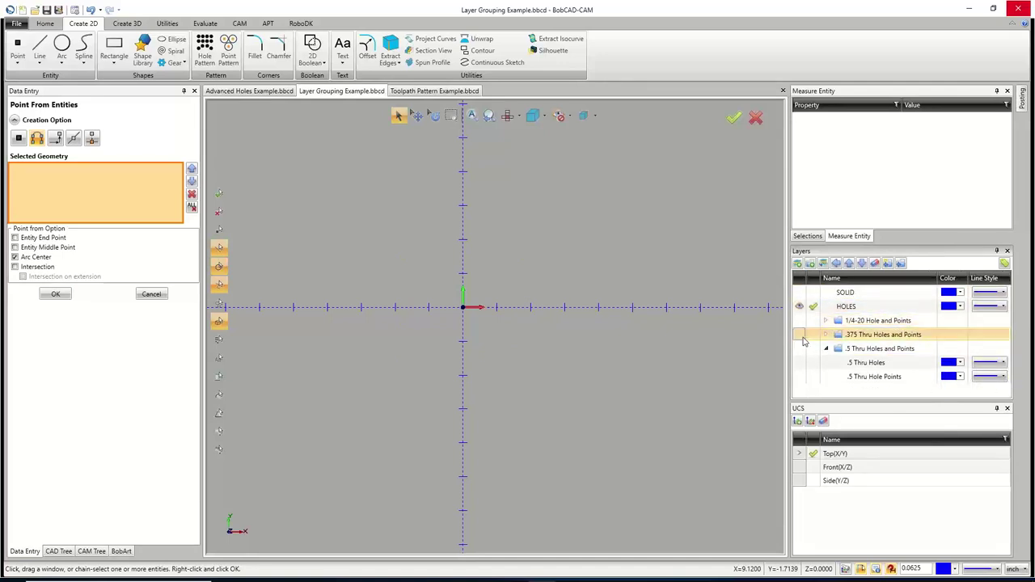
pyautogui.click(801, 335)
pyautogui.click(800, 335)
# Create points at the two .5 hole circle centres on .5 Thru Hole Points and show that layer.
pyautogui.click(800, 364)
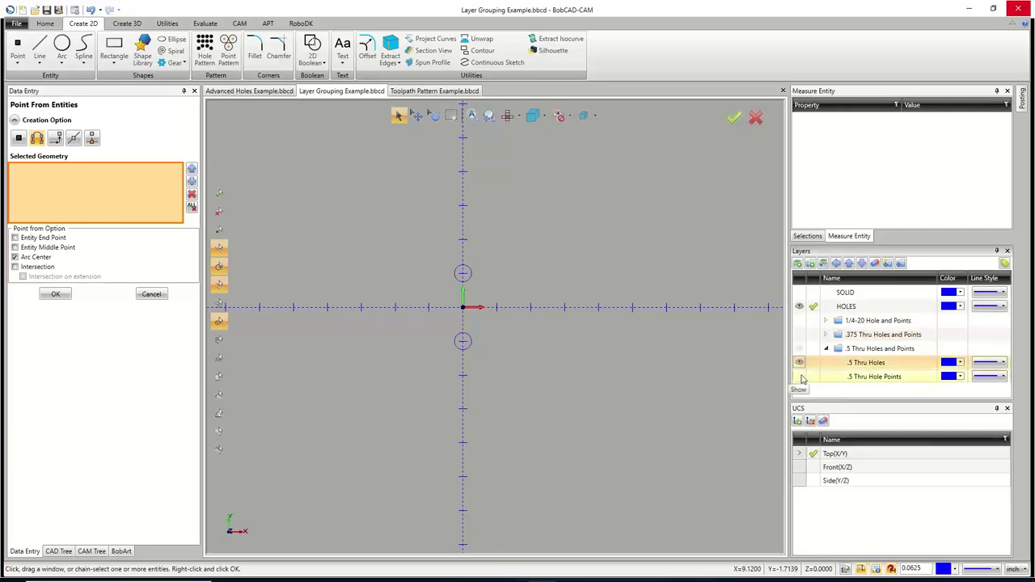
pyautogui.click(812, 376)
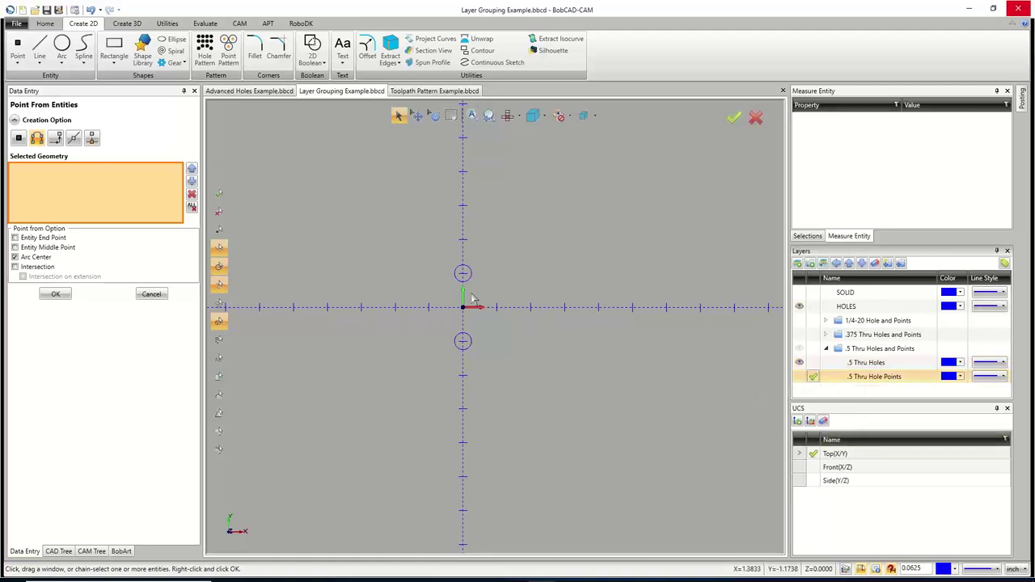
pyautogui.moveTo(407, 230); pyautogui.dragTo(540, 380)
pyautogui.click(55, 294)
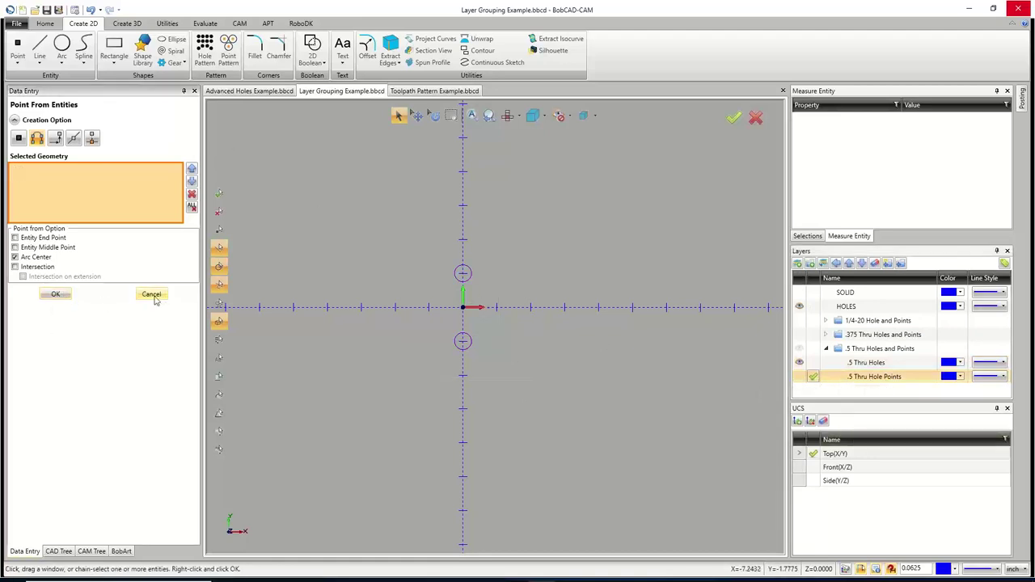
pyautogui.click(152, 294)
pyautogui.click(799, 377)
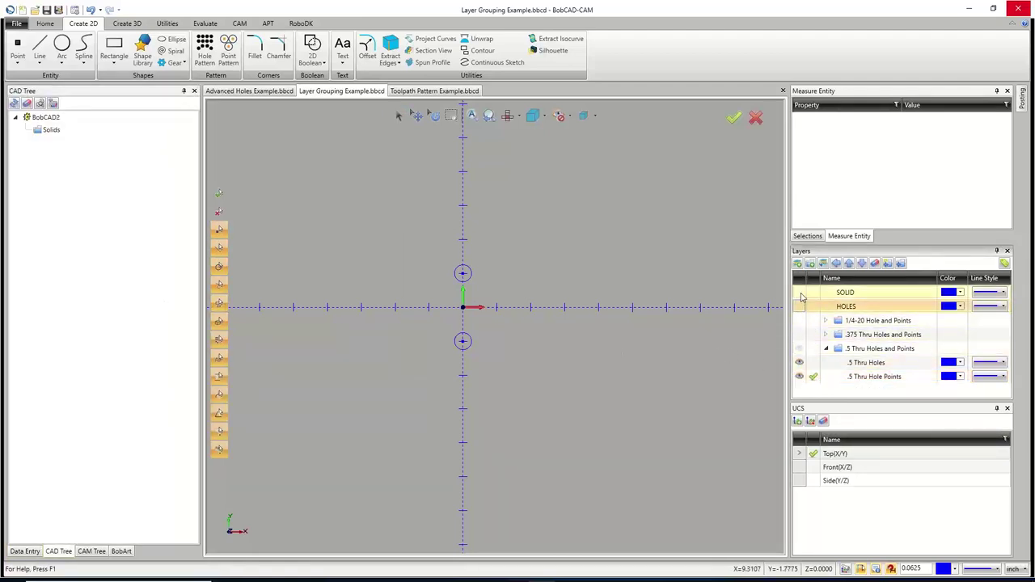
# Show the SOLID layer and all three hole-and-points groups, viewed isometrically.
pyautogui.click(814, 293)
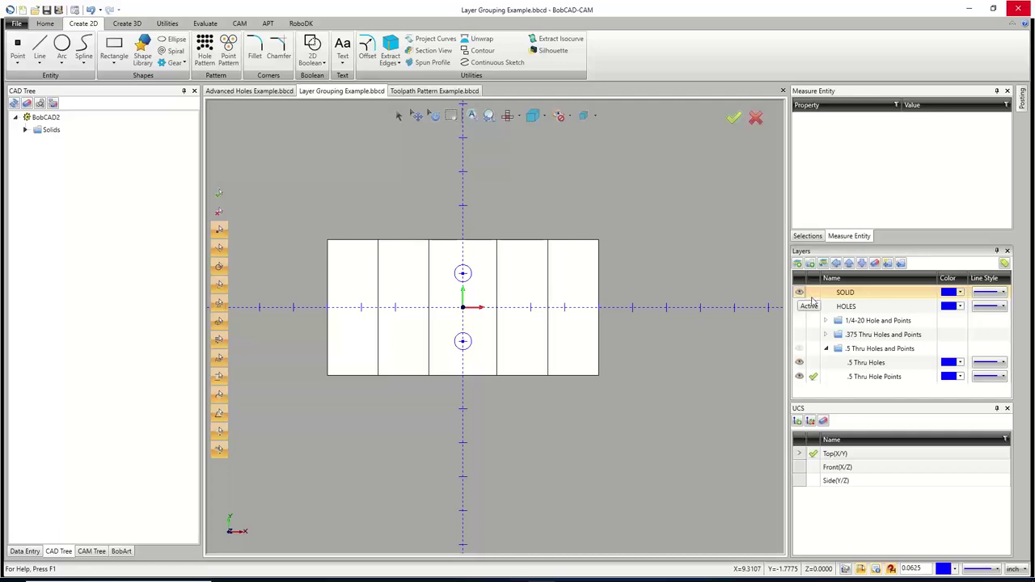
pyautogui.click(827, 348)
pyautogui.click(799, 348)
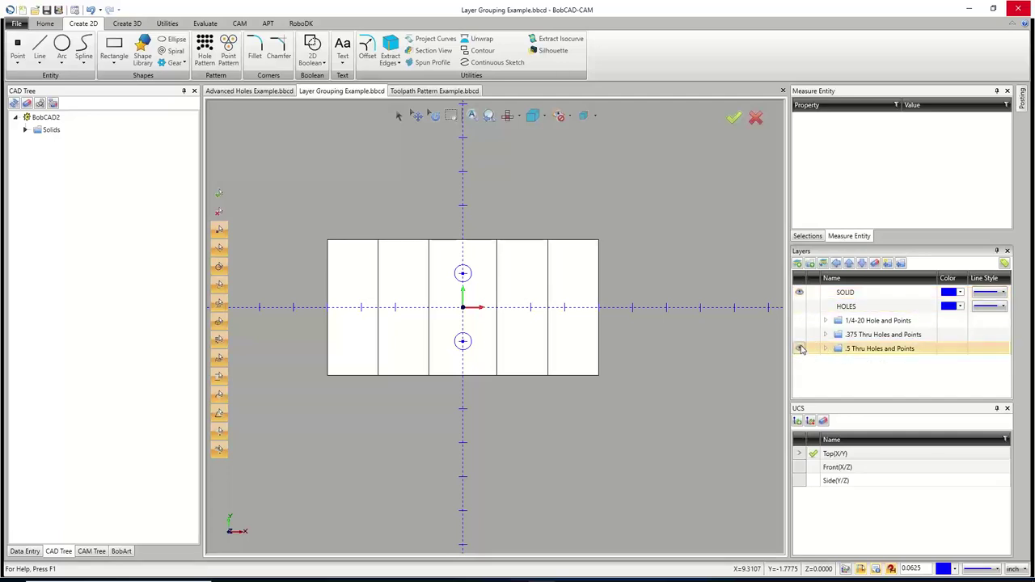
pyautogui.click(799, 334)
pyautogui.click(799, 320)
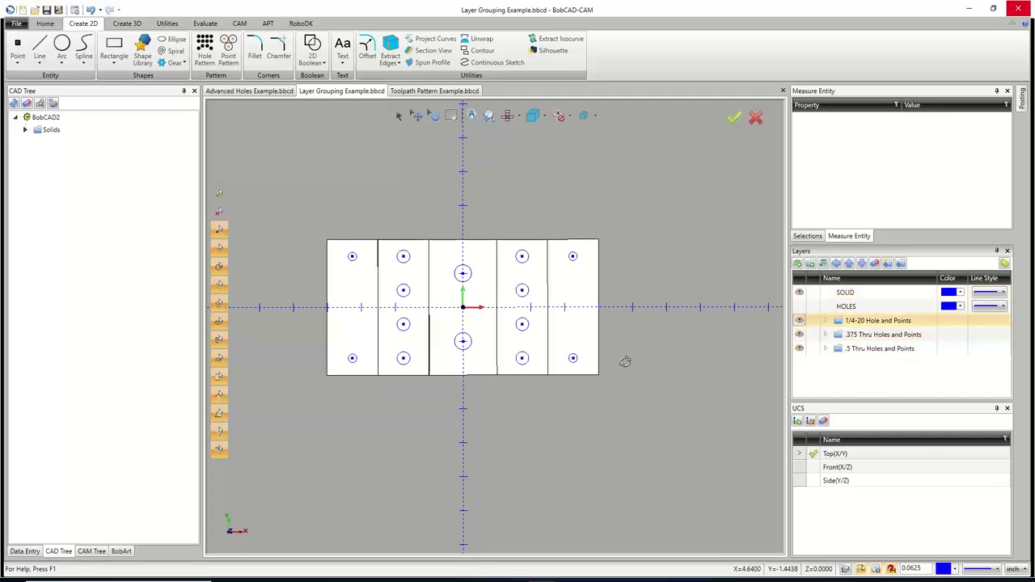
pyautogui.moveTo(624, 360)
pyautogui.mouseDown(button='middle')
pyautogui.moveTo(642, 312)
pyautogui.moveTo(659, 360)
pyautogui.mouseUp(button='middle')
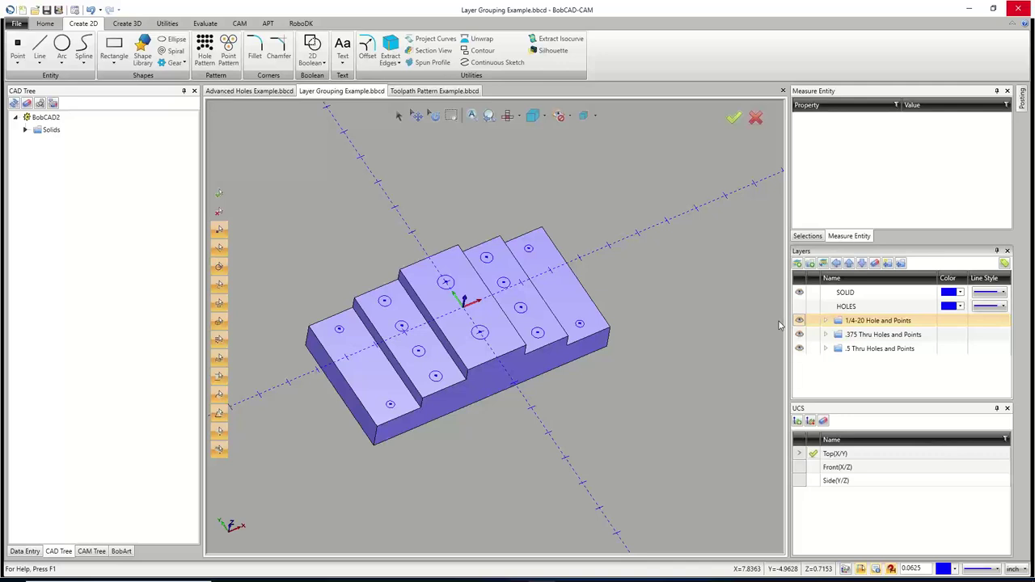
# Hide the hole groups, show only the 1/4-20 Points layer, and switch to Advanced Holes Example.
pyautogui.click(799, 320)
pyautogui.click(799, 335)
pyautogui.click(799, 348)
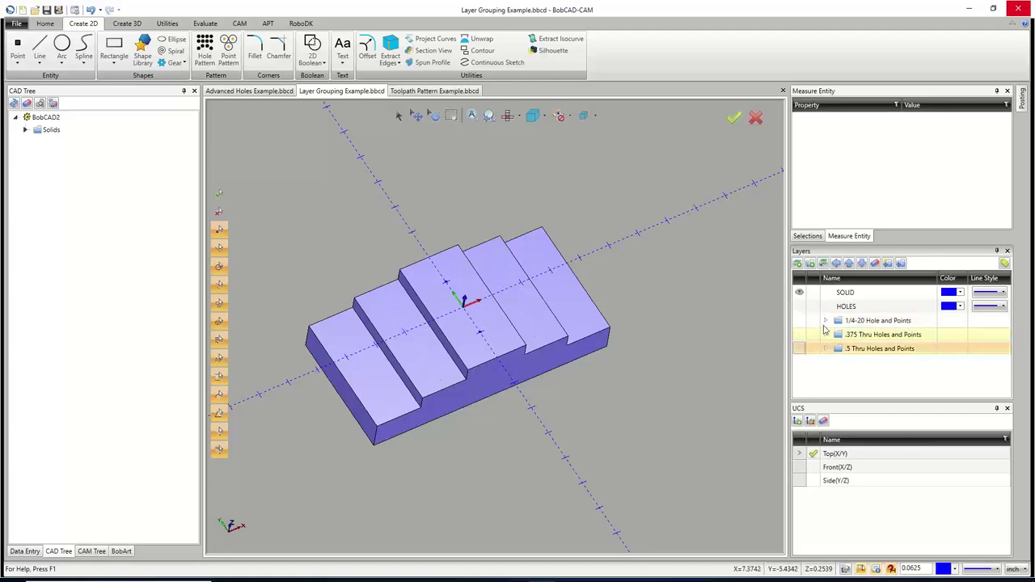
pyautogui.click(826, 322)
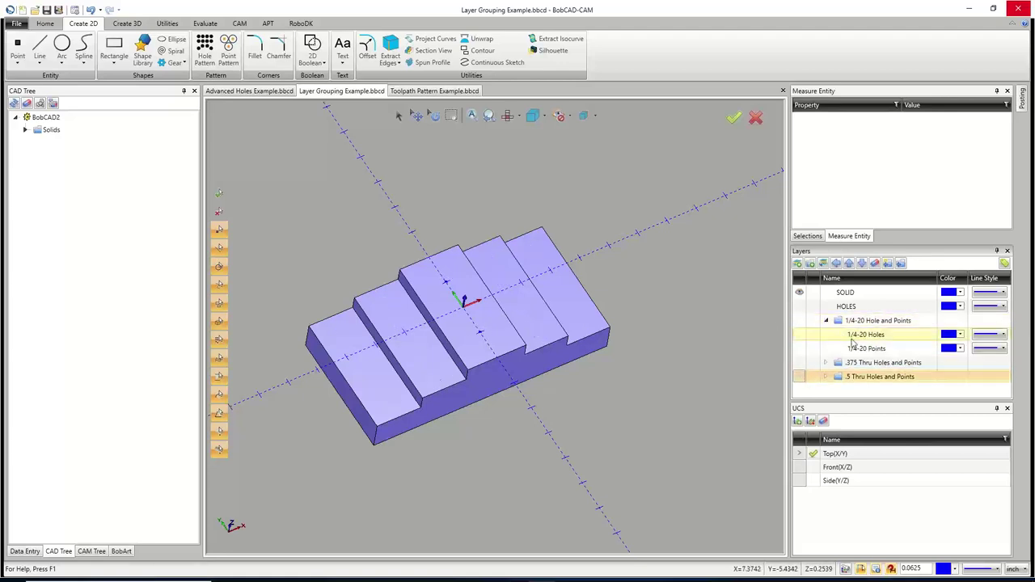
pyautogui.click(799, 349)
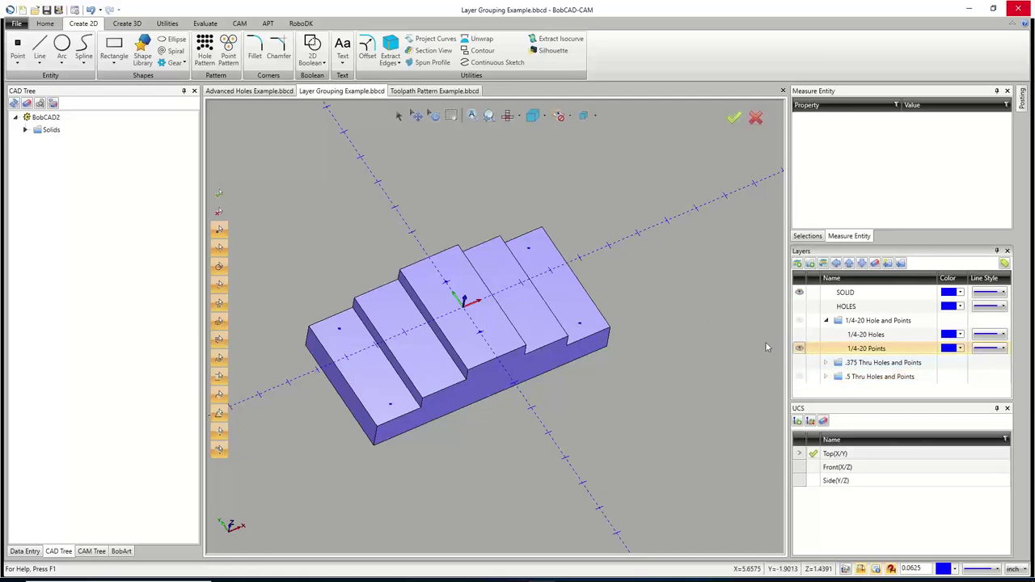
pyautogui.click(249, 92)
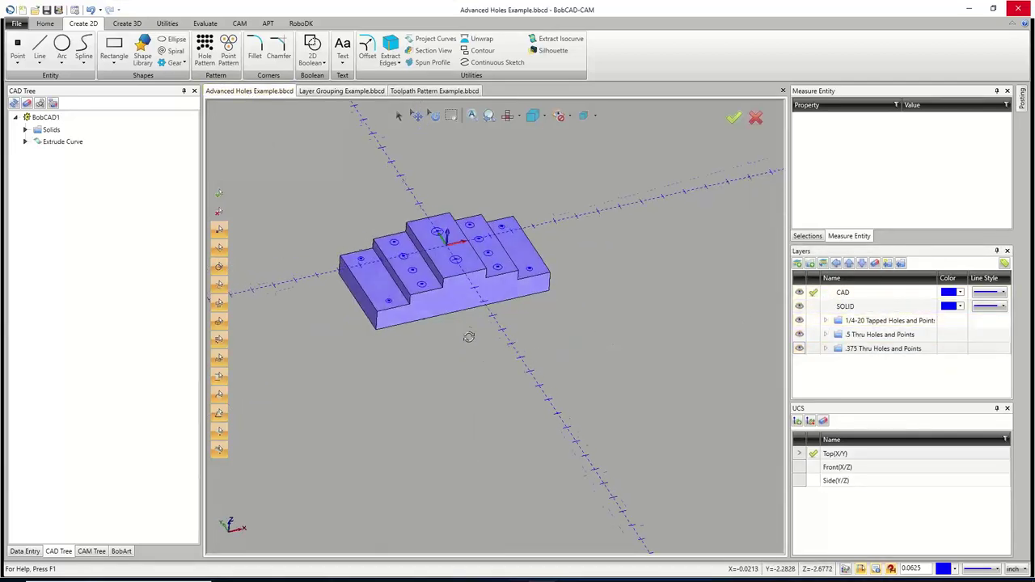
# Create a new milling job under CAM Defaults and reach the Stock Wizard's stock definition.
pyautogui.click(91, 551)
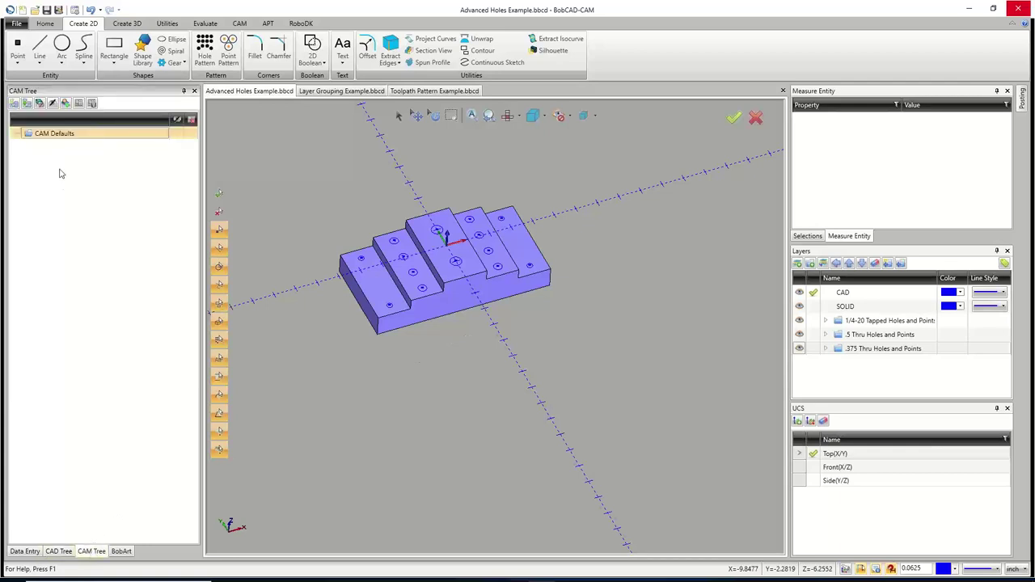
pyautogui.rightClick(59, 135)
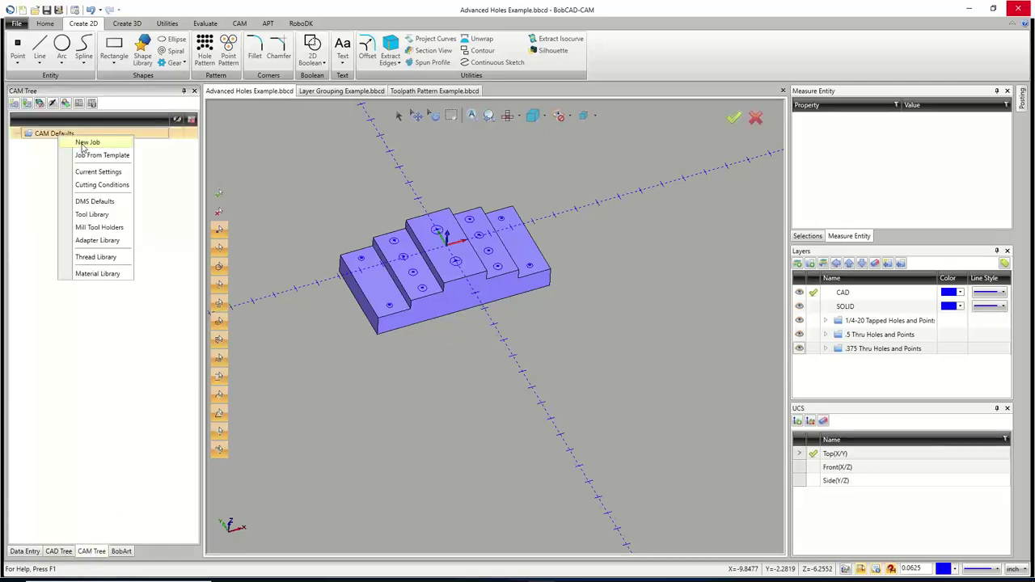
pyautogui.click(86, 142)
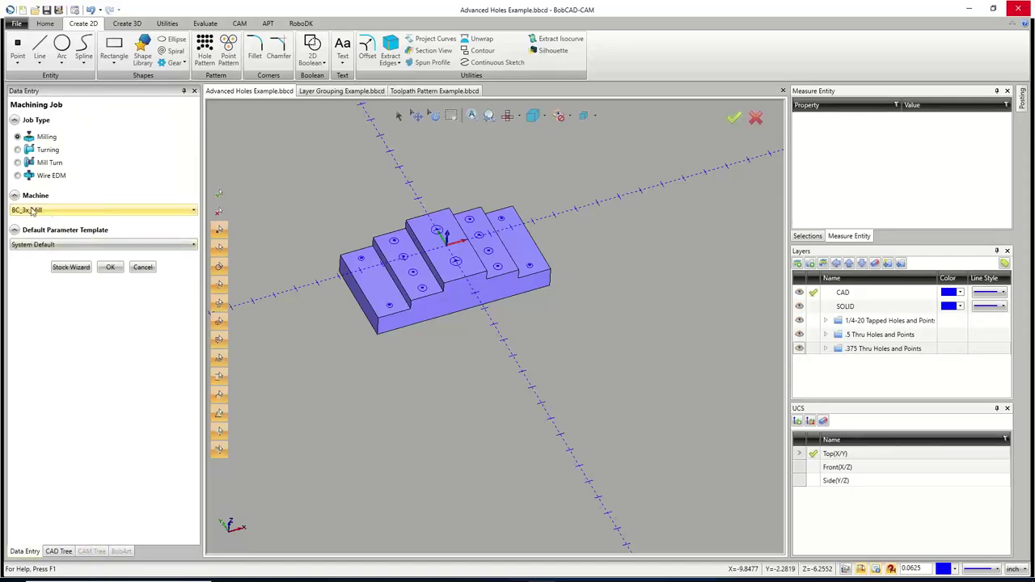
pyautogui.click(77, 270)
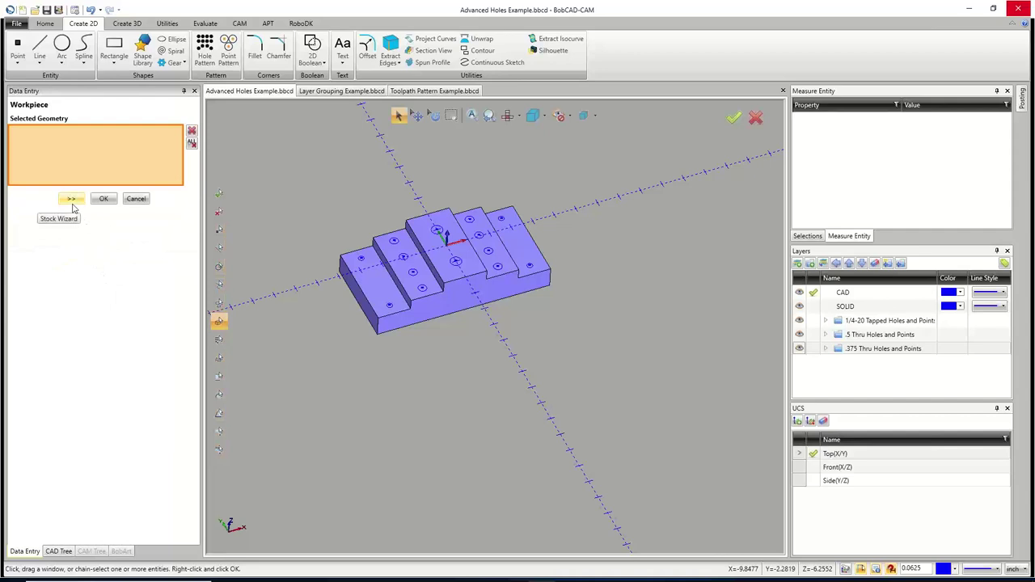
pyautogui.click(72, 199)
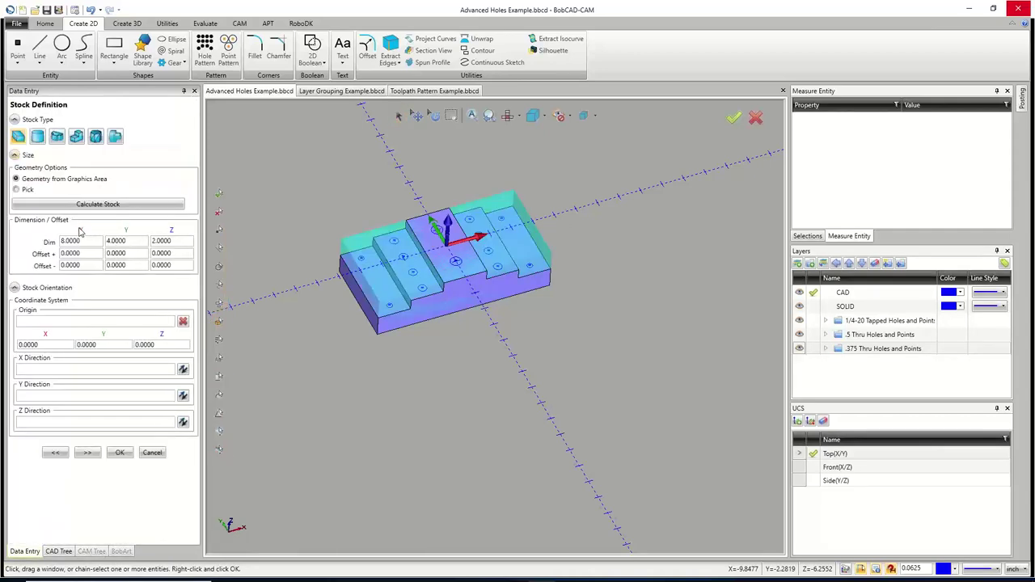
# Use an extruded stock profiled on the part's front face, extruded along the Y axis.
pyautogui.click(57, 137)
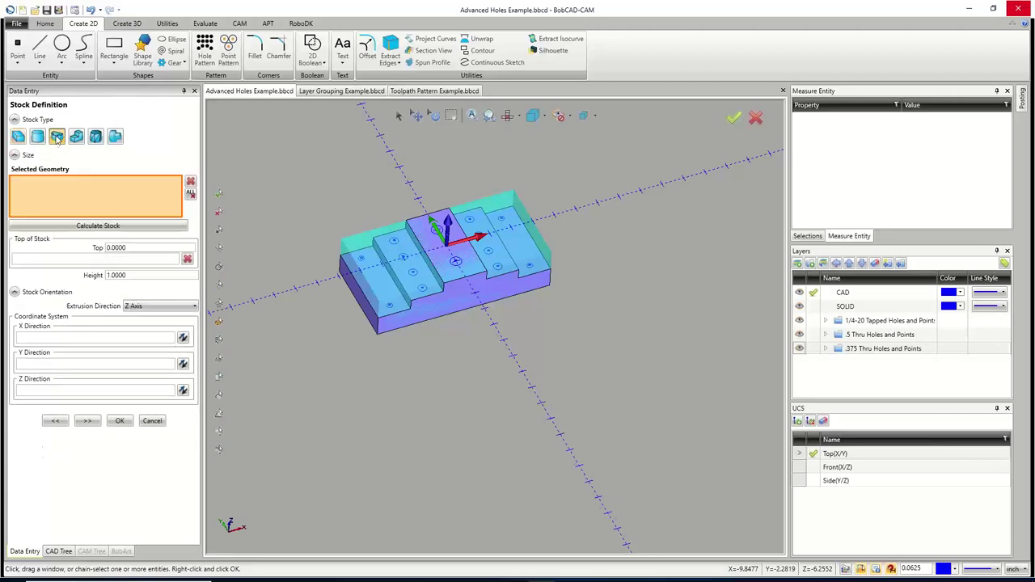
pyautogui.click(380, 328)
pyautogui.click(382, 333)
pyautogui.click(485, 303)
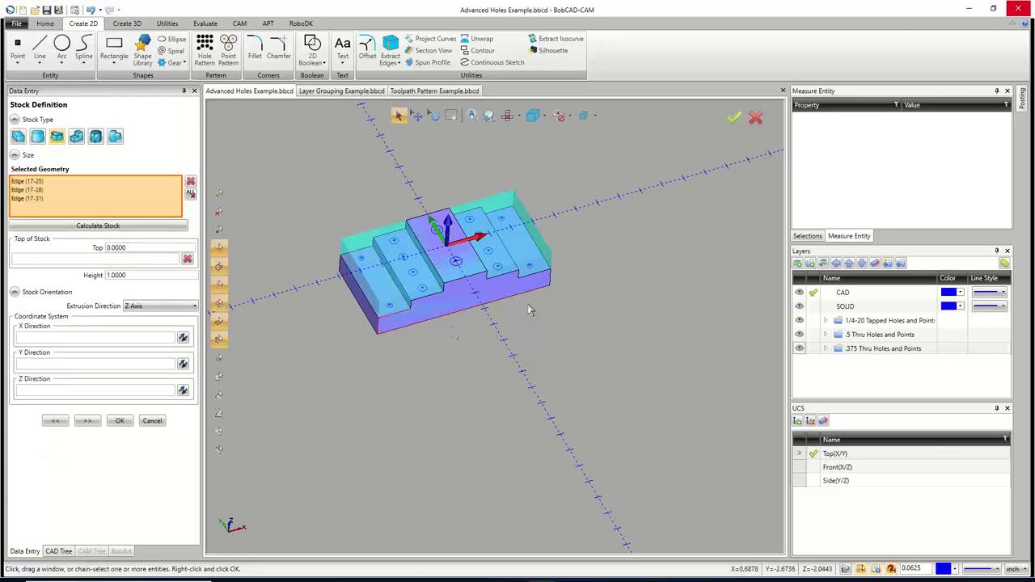
pyautogui.click(540, 279)
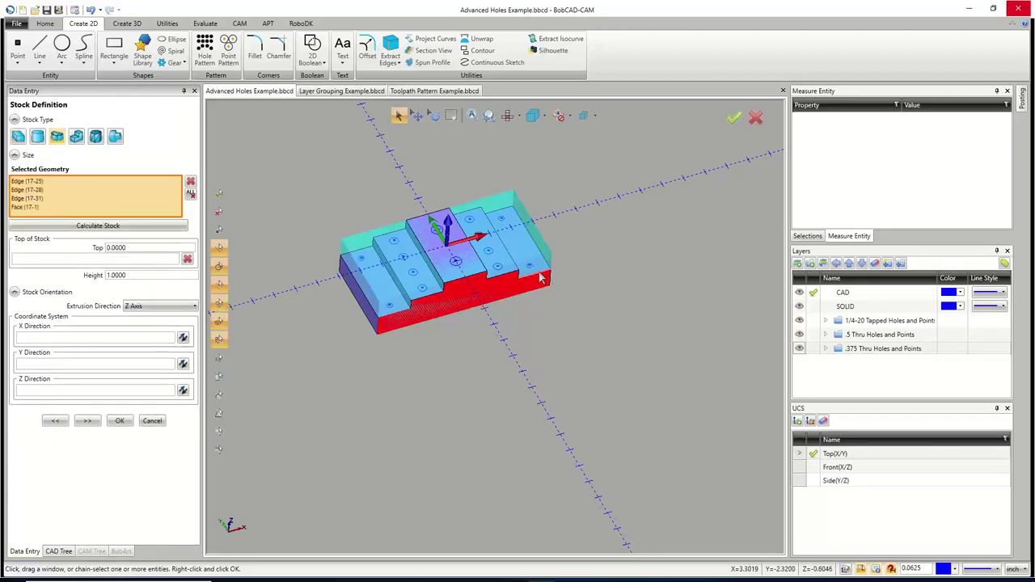
pyautogui.click(191, 194)
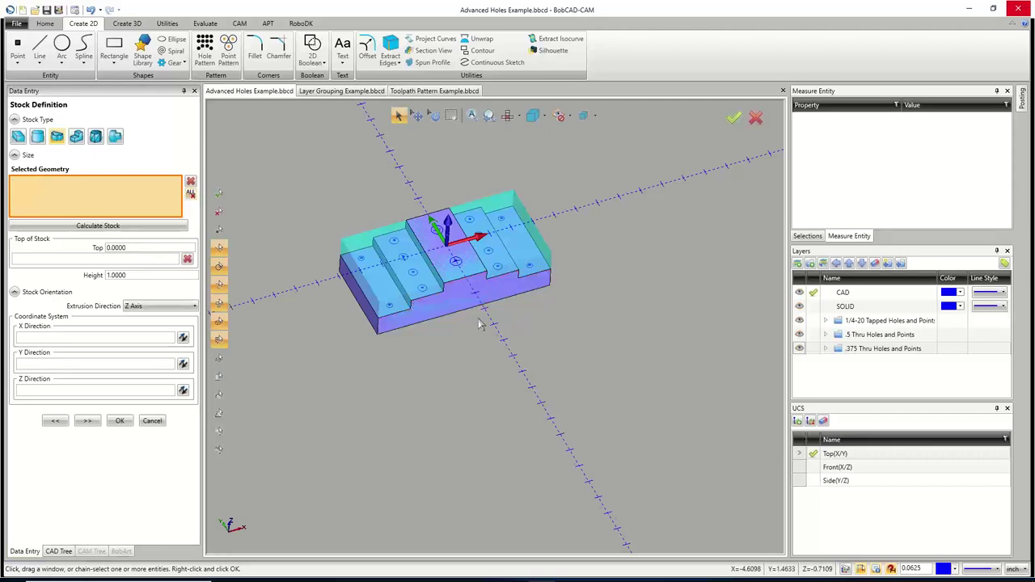
pyautogui.click(481, 313)
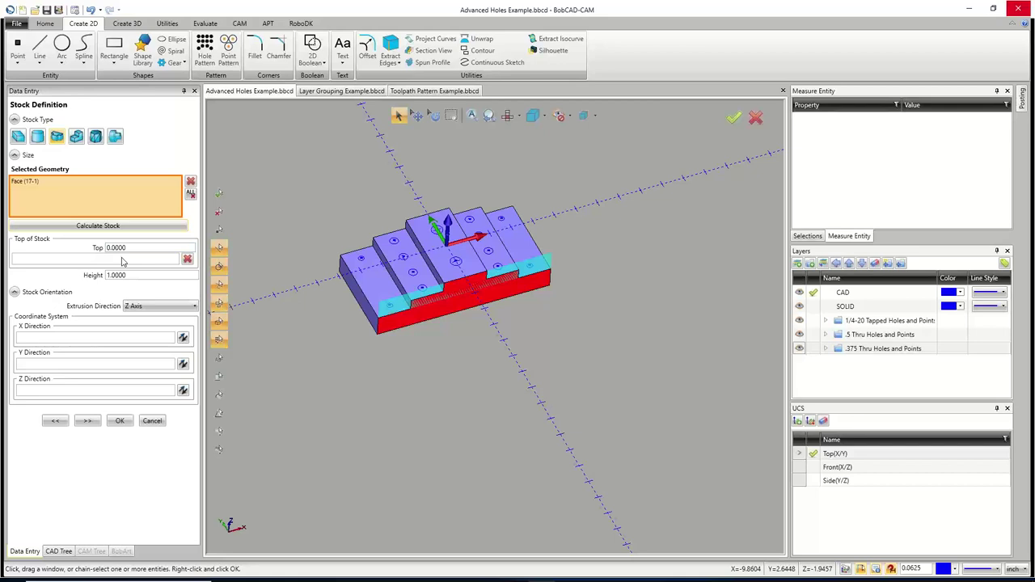
pyautogui.click(156, 306)
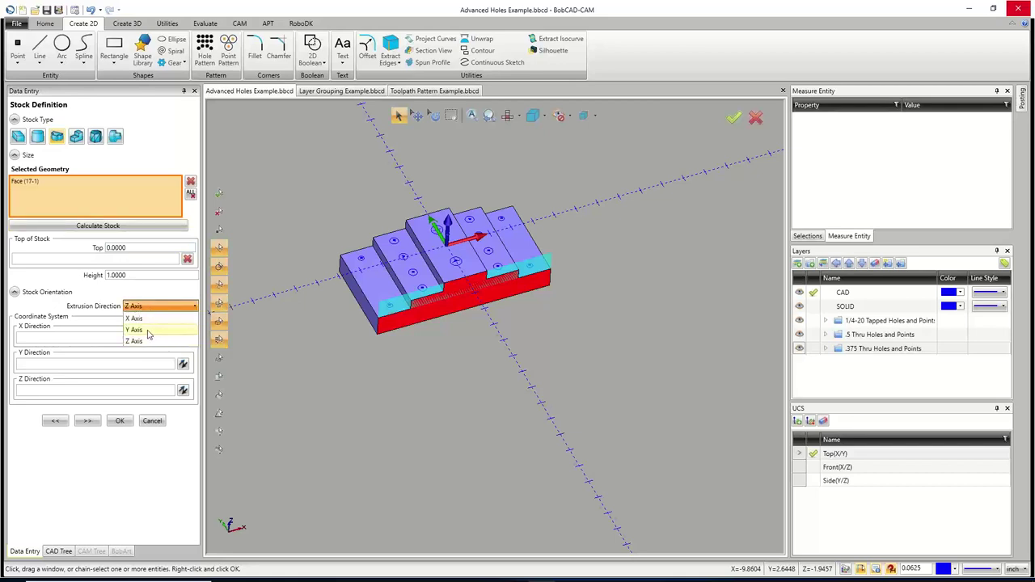
pyautogui.click(148, 331)
# Reference the stock top to the part's top edge, set Height 4.0000, and calculate.
pyautogui.click(146, 260)
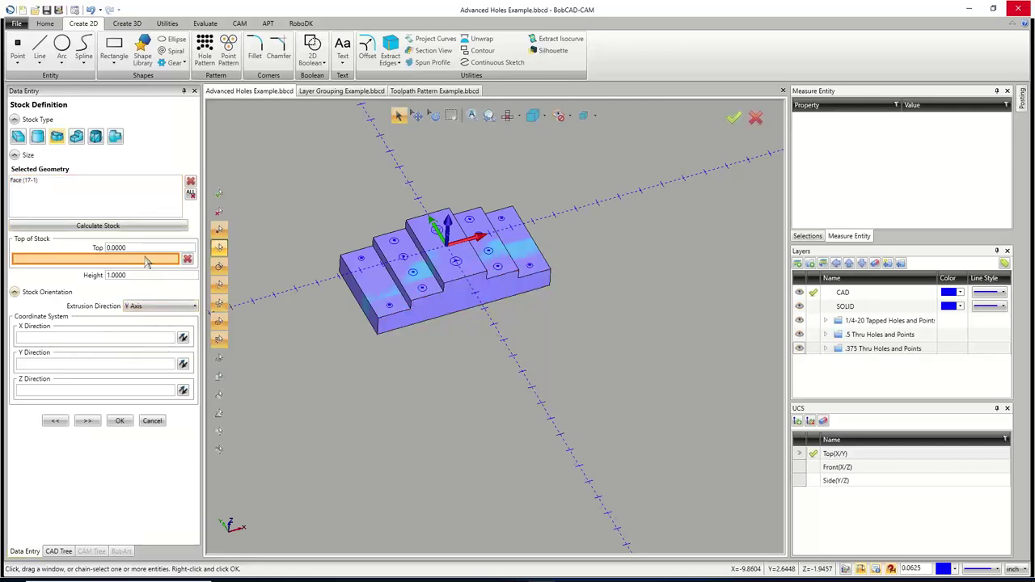
pyautogui.click(419, 216)
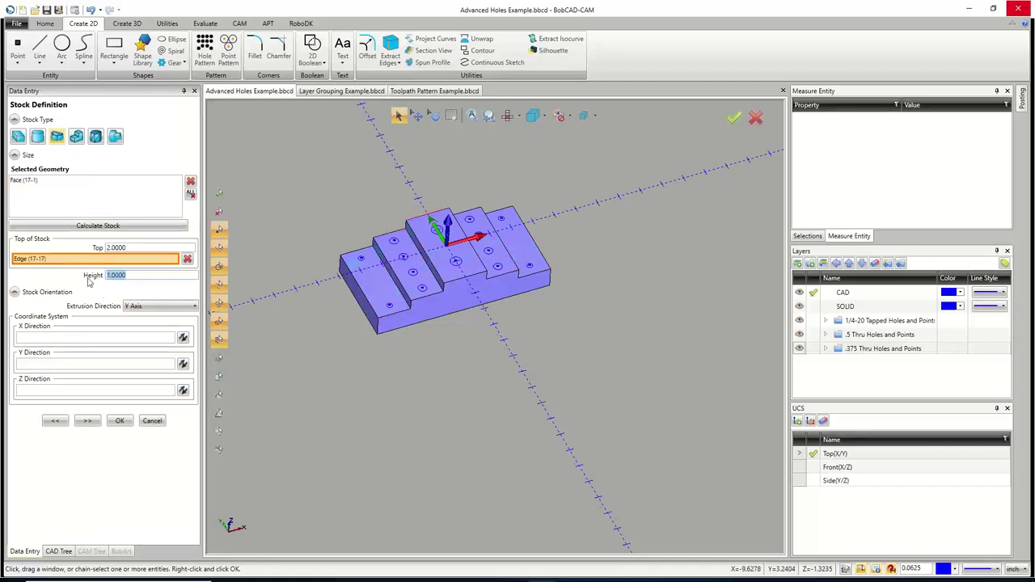
pyautogui.write('4')
pyautogui.press('Tab')
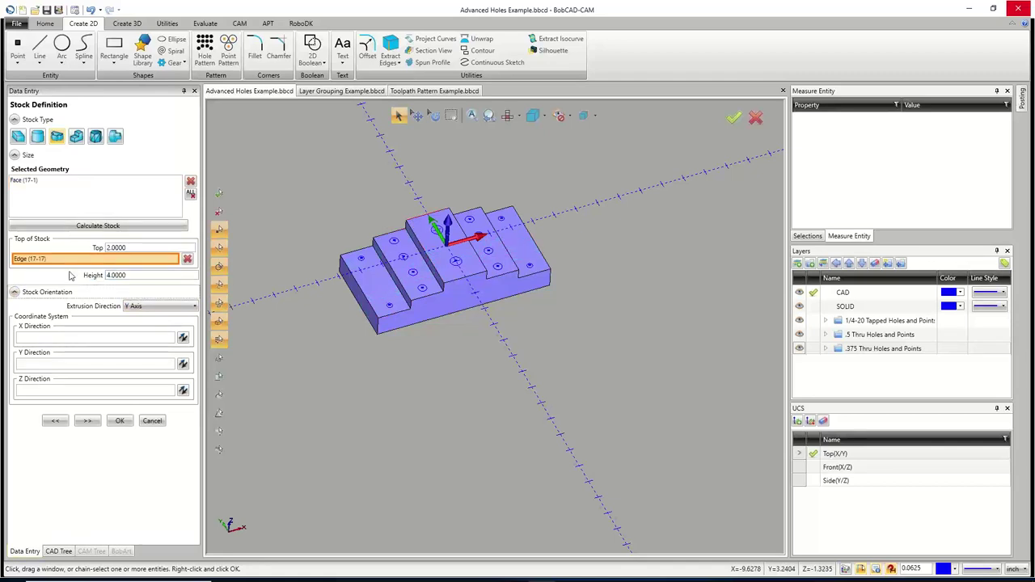
pyautogui.click(106, 227)
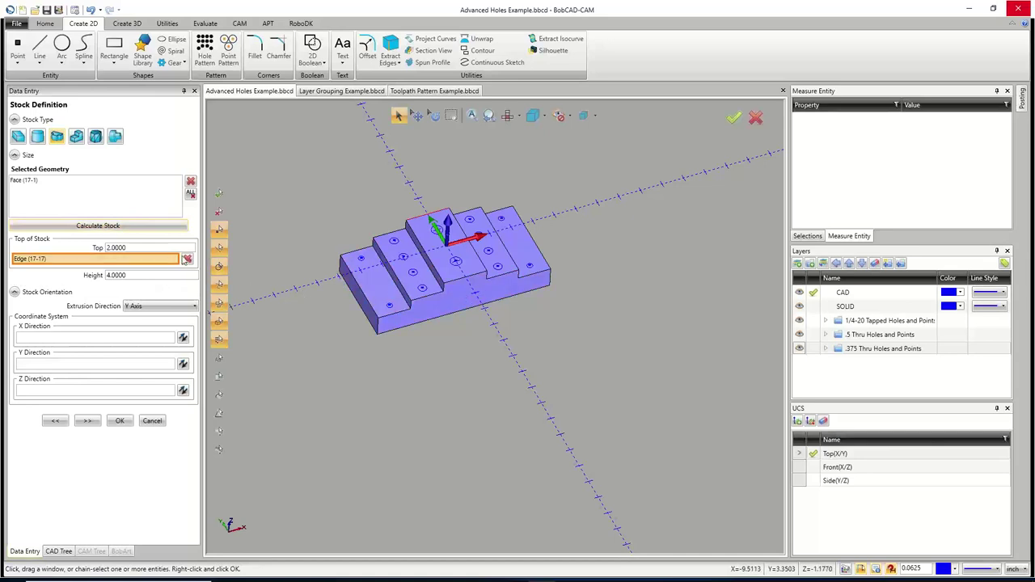
pyautogui.click(187, 259)
pyautogui.moveTo(453, 324); pyautogui.dragTo(465, 329, button='middle')
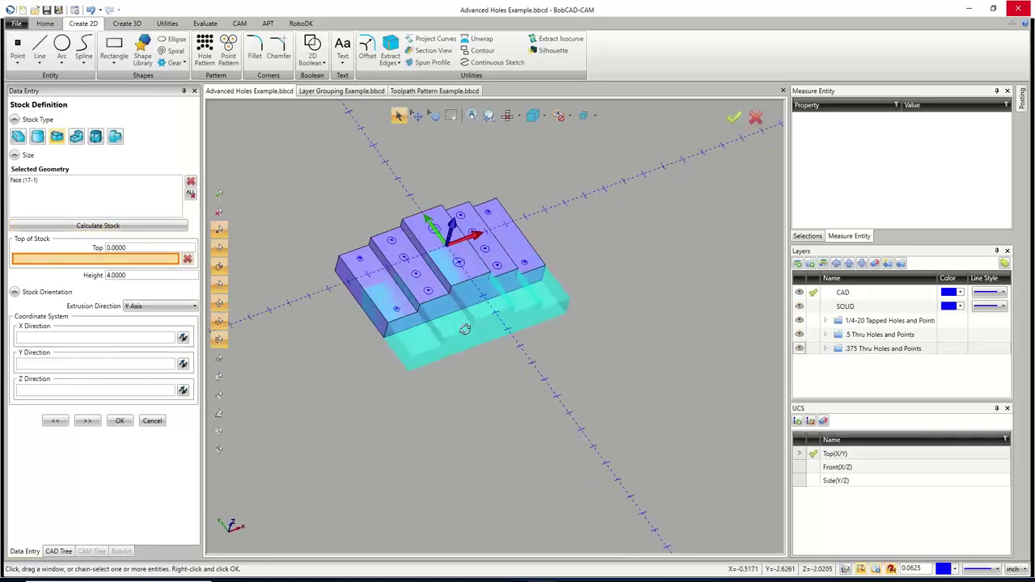
# Set the stock Top to 2.0000 and hide SOLID to check the stock box.
pyautogui.doubleClick(135, 250)
pyautogui.write('2')
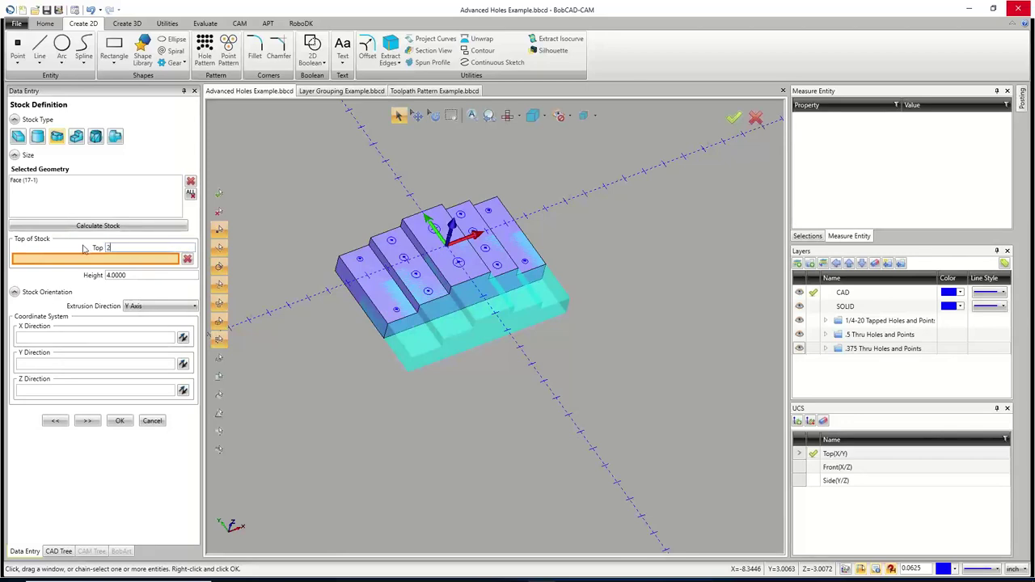
pyautogui.press('Return')
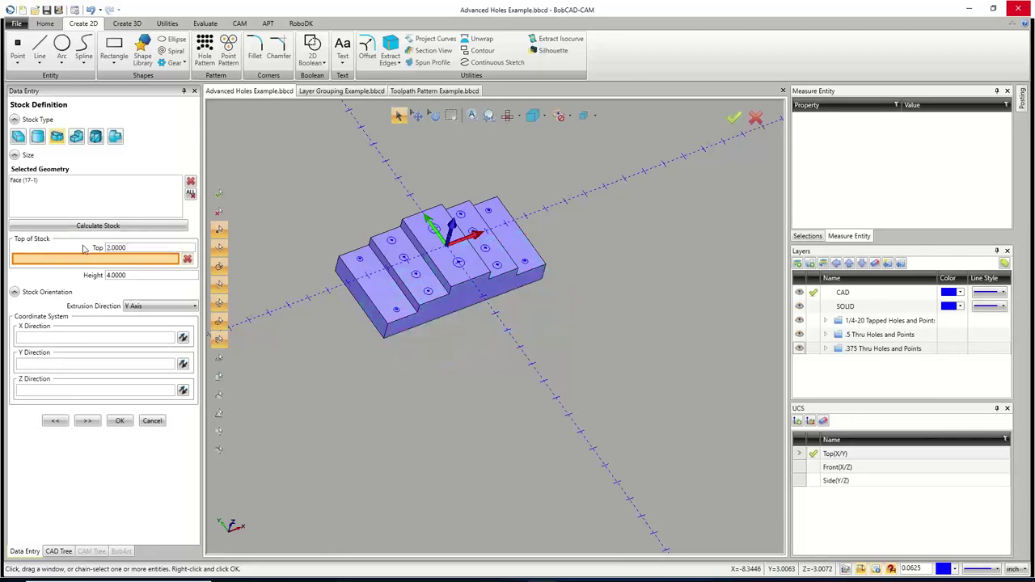
pyautogui.click(799, 306)
pyautogui.moveTo(490, 292); pyautogui.dragTo(479, 265, button='middle')
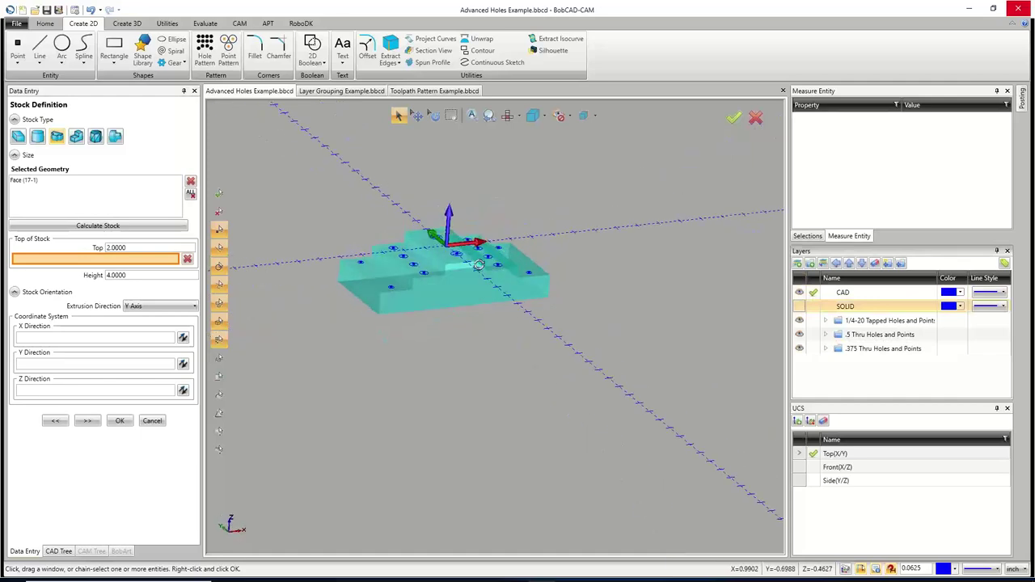
pyautogui.click(86, 421)
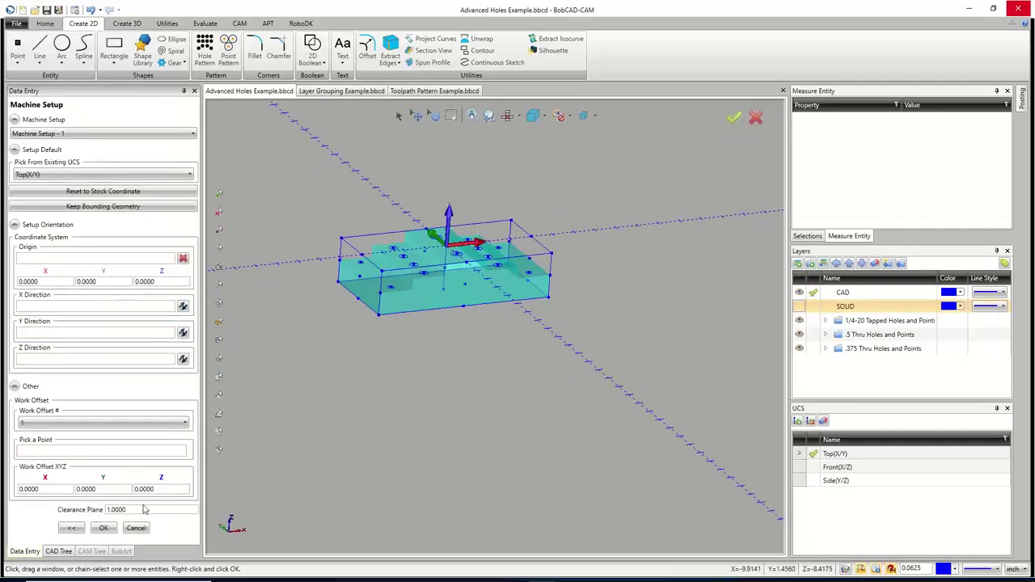
# Set the machine setup's Z work offset to 3.0000 and confirm it.
pyautogui.doubleClick(155, 490)
pyautogui.write('3')
pyautogui.press('Tab')
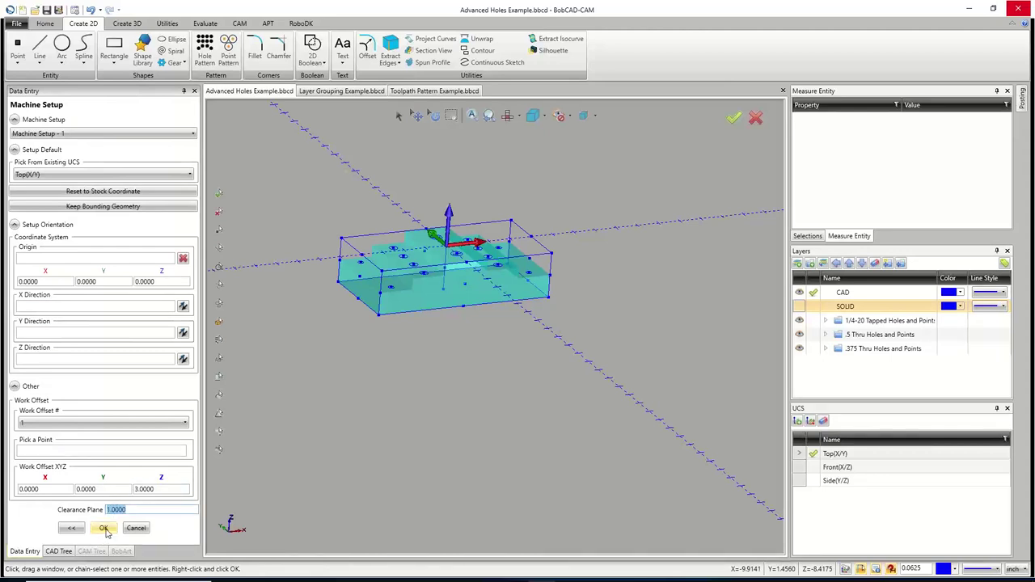
pyautogui.click(156, 489)
pyautogui.click(156, 489)
pyautogui.moveTo(156, 489); pyautogui.dragTo(130, 492)
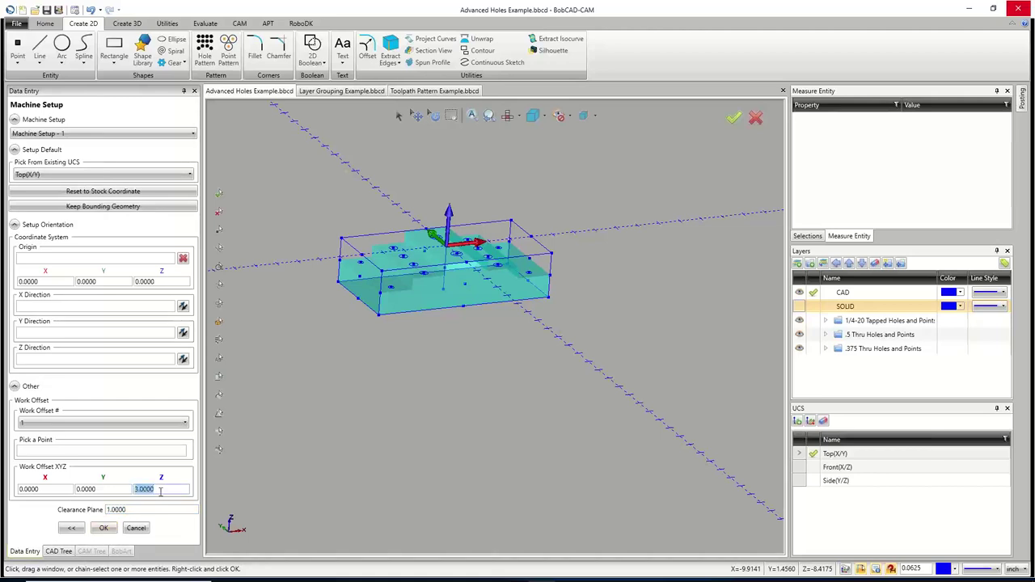
pyautogui.click(103, 528)
# Show the SOLID layer and make it the active layer.
pyautogui.moveTo(380, 291); pyautogui.dragTo(443, 292, button='middle')
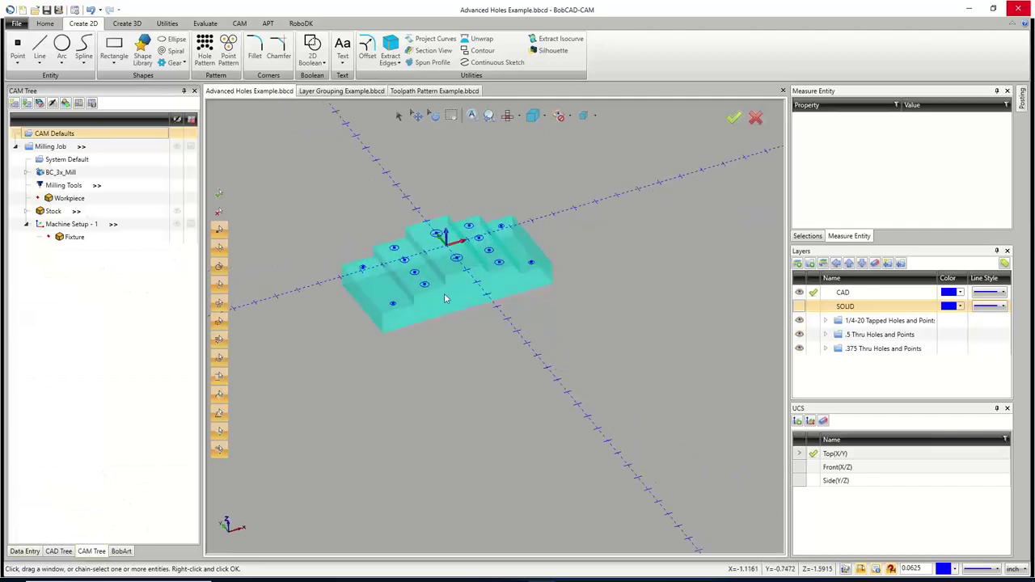
pyautogui.scroll(3, 441, 269)
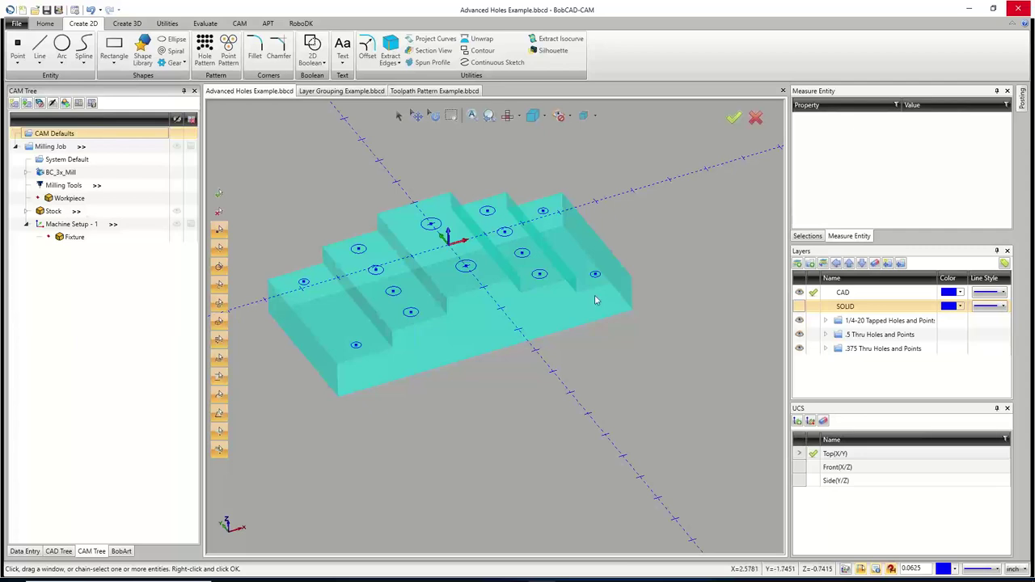
pyautogui.click(799, 306)
pyautogui.click(814, 307)
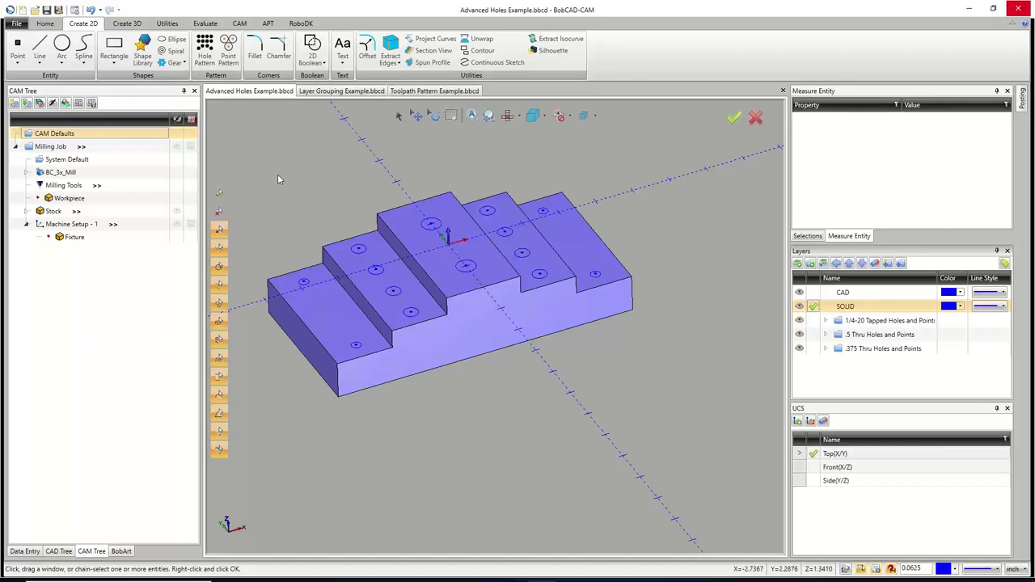
pyautogui.click(129, 24)
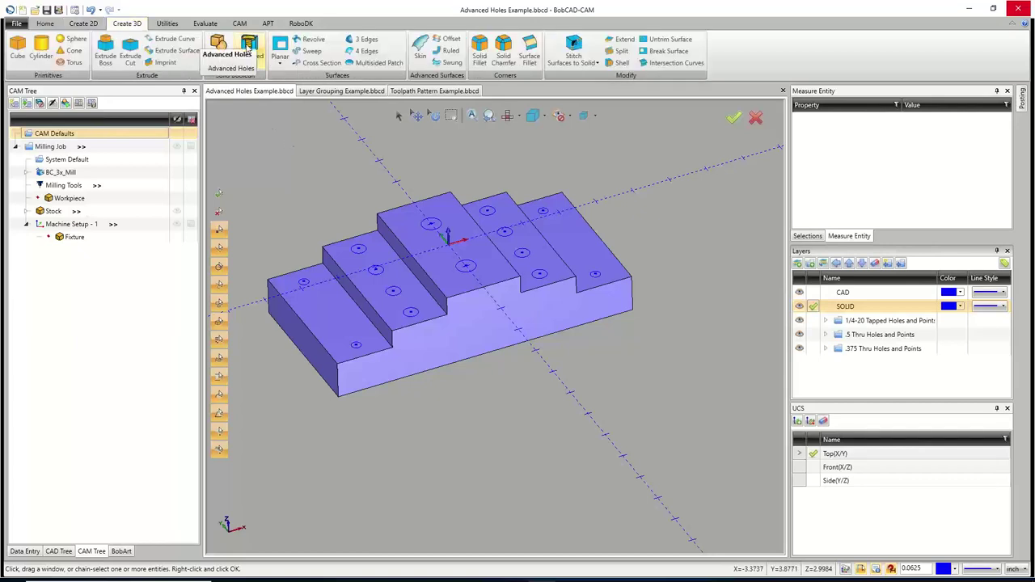
# Start an Advanced Hole of 0.5000 diameter on Point-22 and Point-23.
pyautogui.click(249, 51)
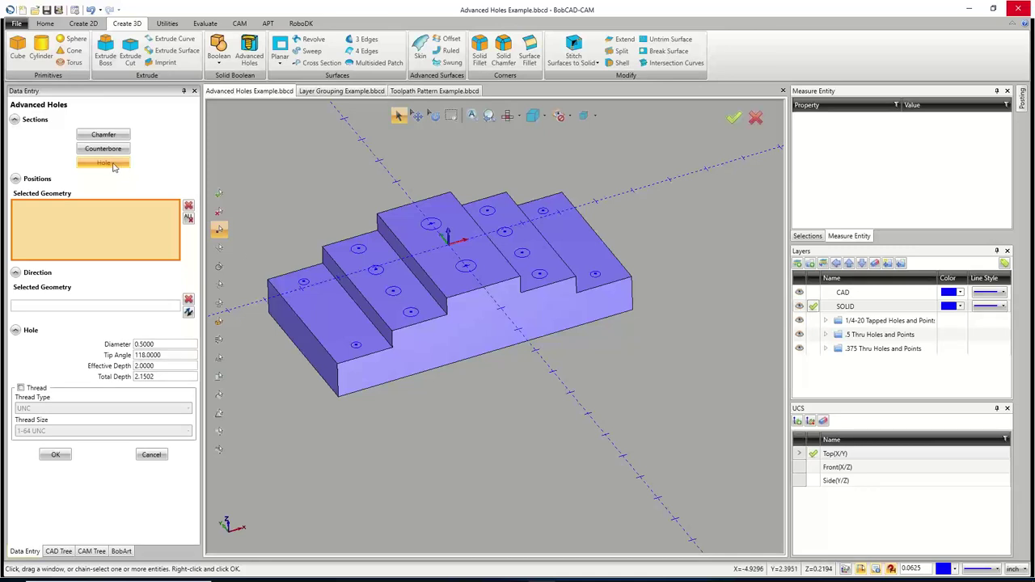
pyautogui.doubleClick(149, 344)
pyautogui.press('Tab')
pyautogui.click(159, 366)
pyautogui.click(432, 225)
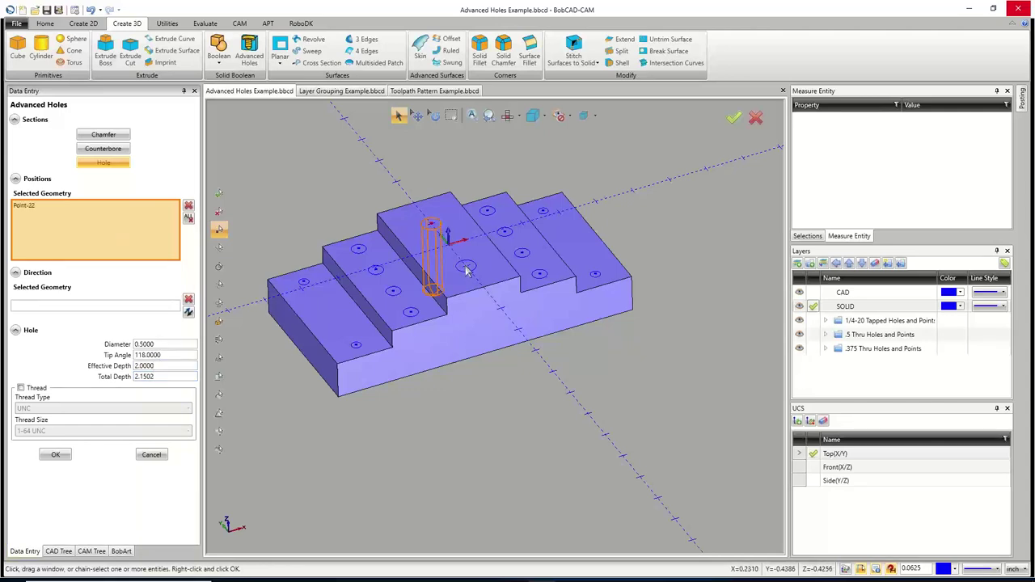
pyautogui.click(466, 266)
# Set the hole's effective depth to 2.5000 and check the preview from several angles.
pyautogui.press('Up')
pyautogui.press('Up')
pyautogui.press('Up')
pyautogui.press('Up')
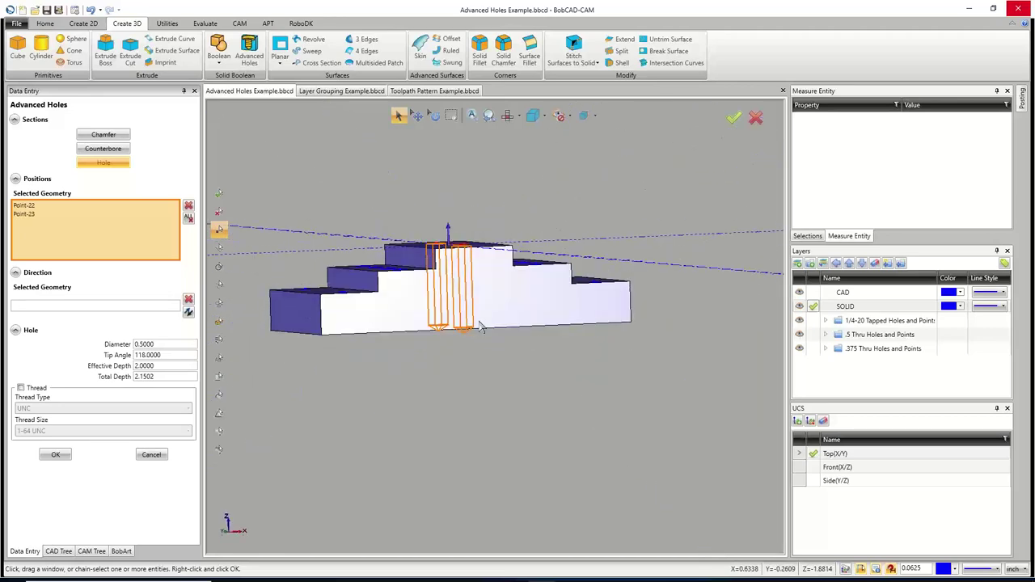
pyautogui.moveTo(164, 366); pyautogui.dragTo(126, 370)
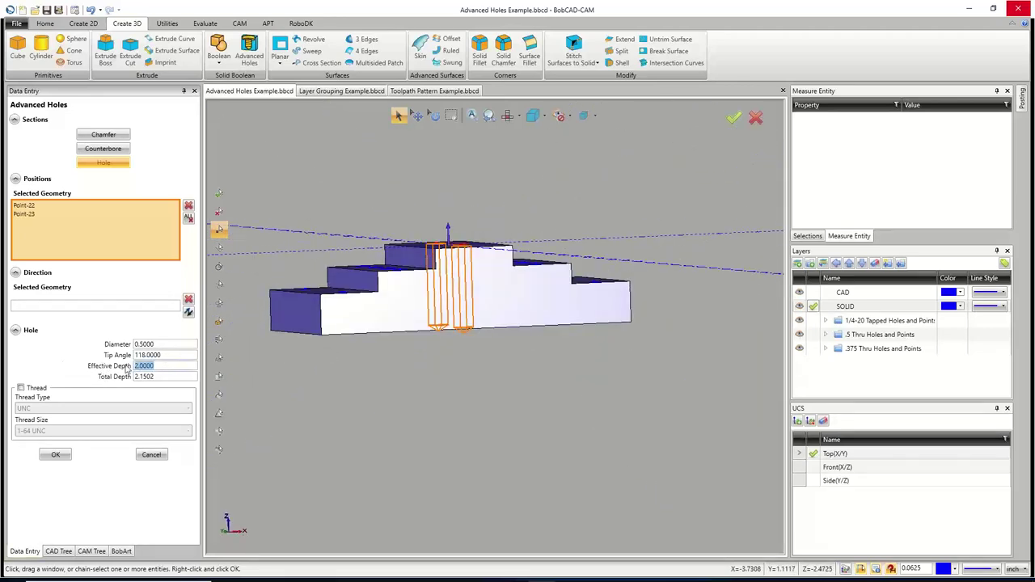
pyautogui.write('2.5')
pyautogui.click(172, 355)
pyautogui.moveTo(452, 327); pyautogui.dragTo(463, 316, button='middle')
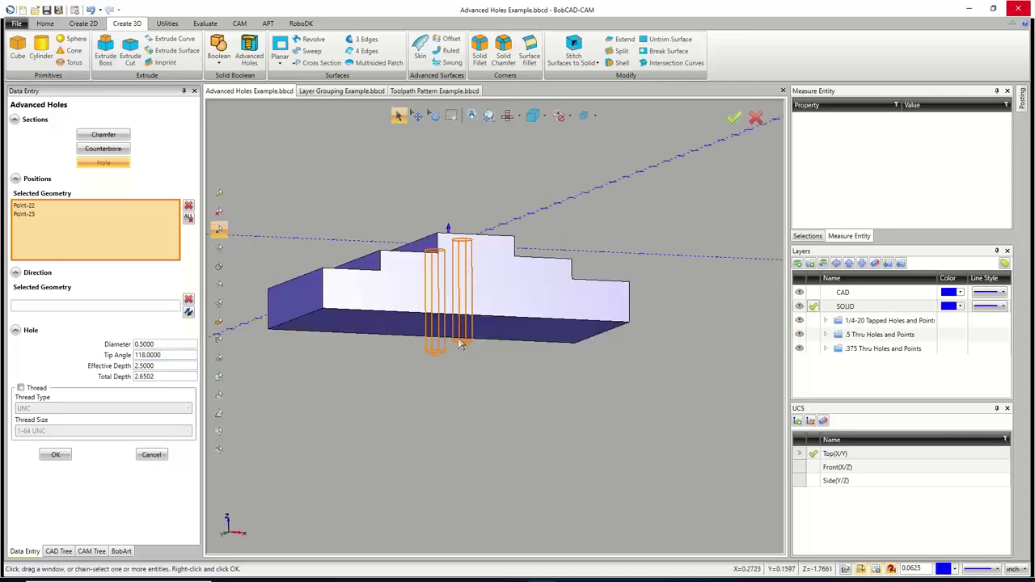
pyautogui.moveTo(474, 354)
pyautogui.mouseDown(button='middle')
pyautogui.moveTo(474, 323)
pyautogui.moveTo(473, 343)
pyautogui.mouseUp(button='middle')
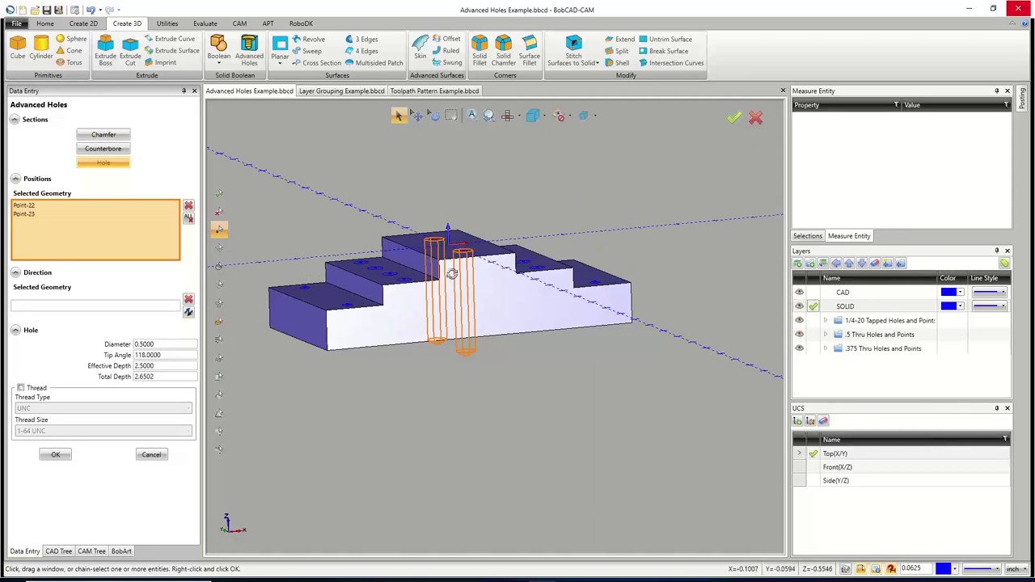
pyautogui.moveTo(471, 257); pyautogui.dragTo(465, 262, button='middle')
pyautogui.moveTo(159, 345); pyautogui.dragTo(110, 348)
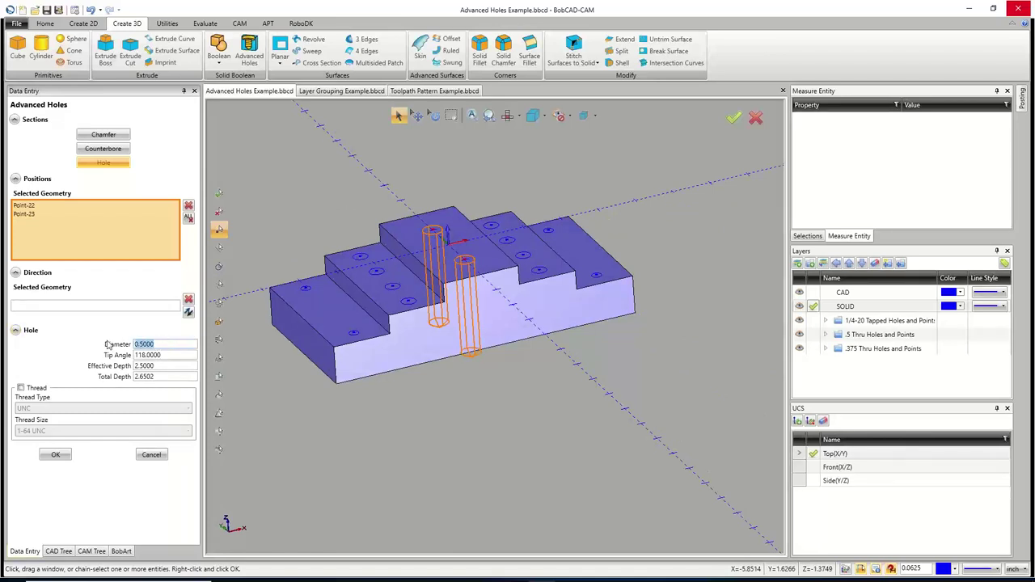
pyautogui.moveTo(149, 366); pyautogui.dragTo(122, 370)
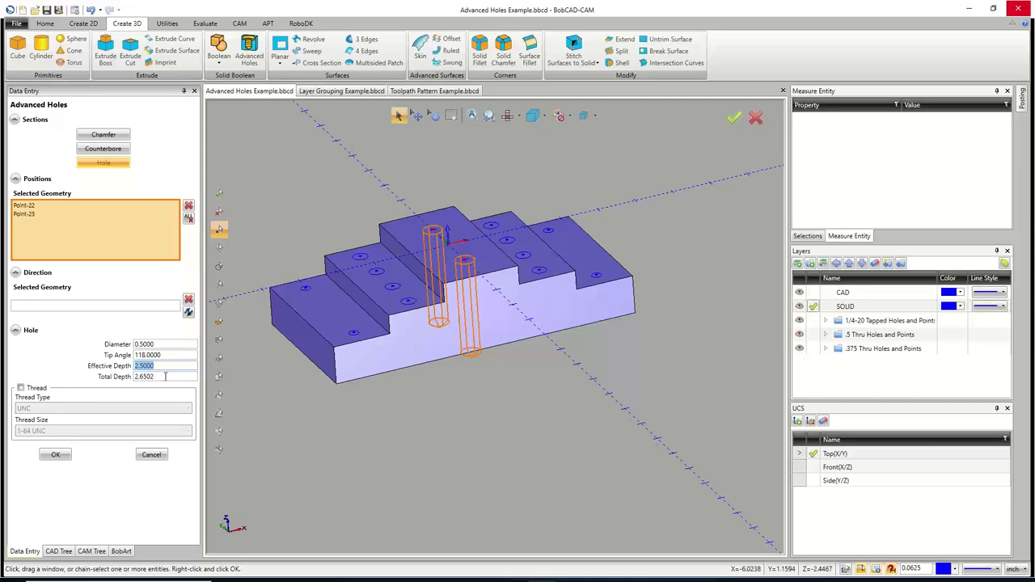
pyautogui.click(103, 134)
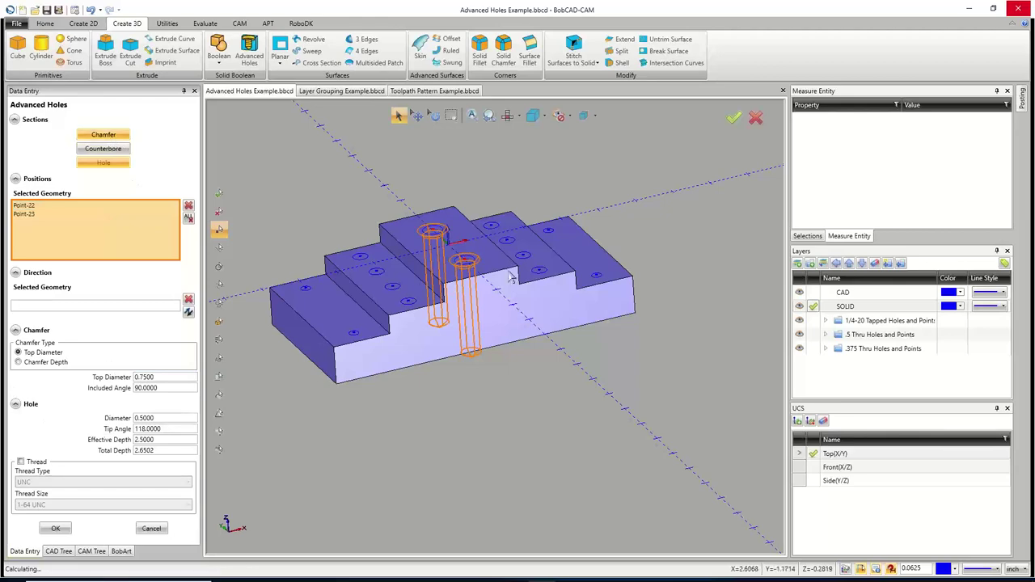
pyautogui.scroll(5, 482, 269)
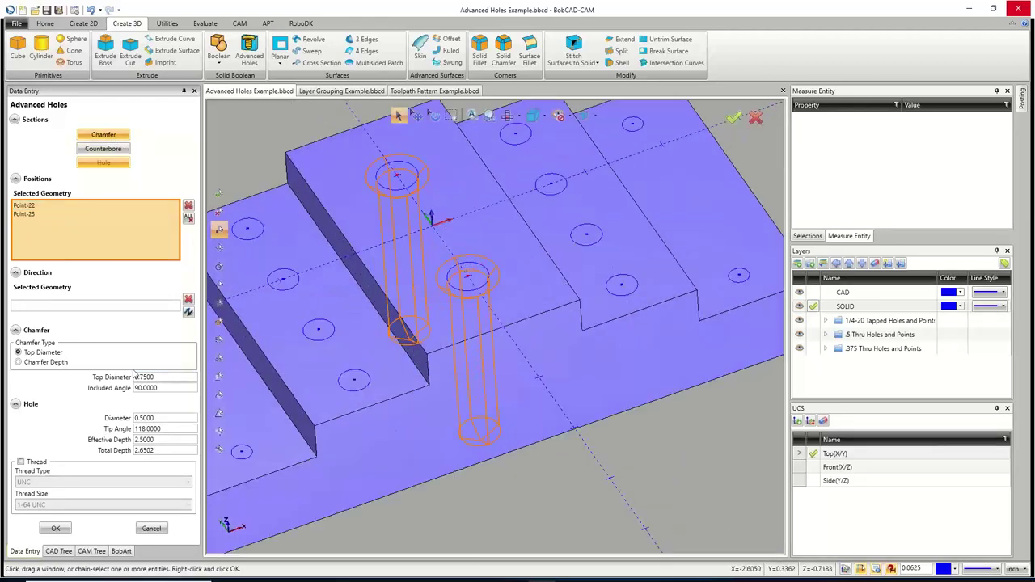
pyautogui.click(150, 378)
pyautogui.moveTo(151, 378); pyautogui.dragTo(135, 381)
pyautogui.click(163, 386)
pyautogui.click(109, 135)
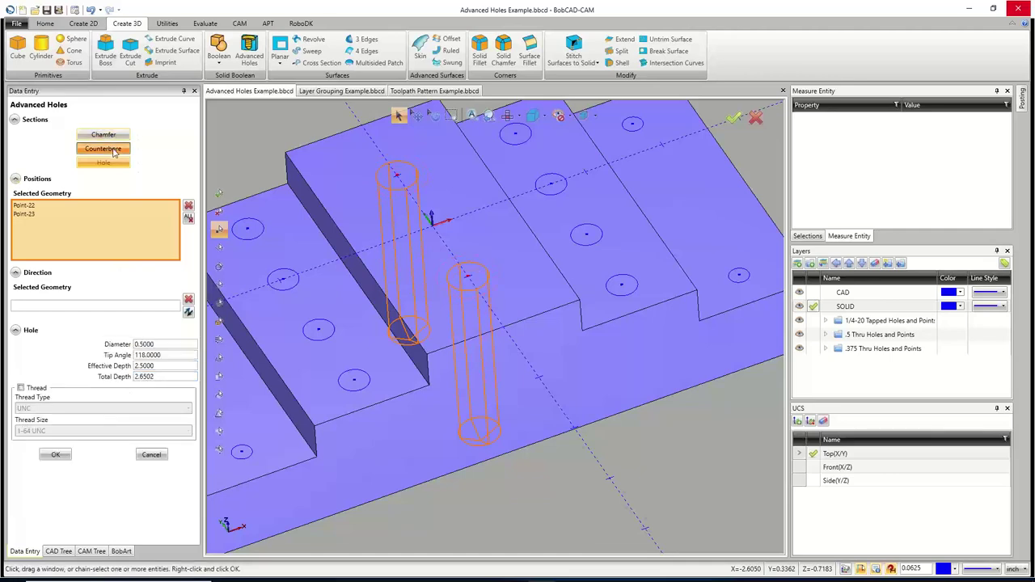
pyautogui.click(103, 149)
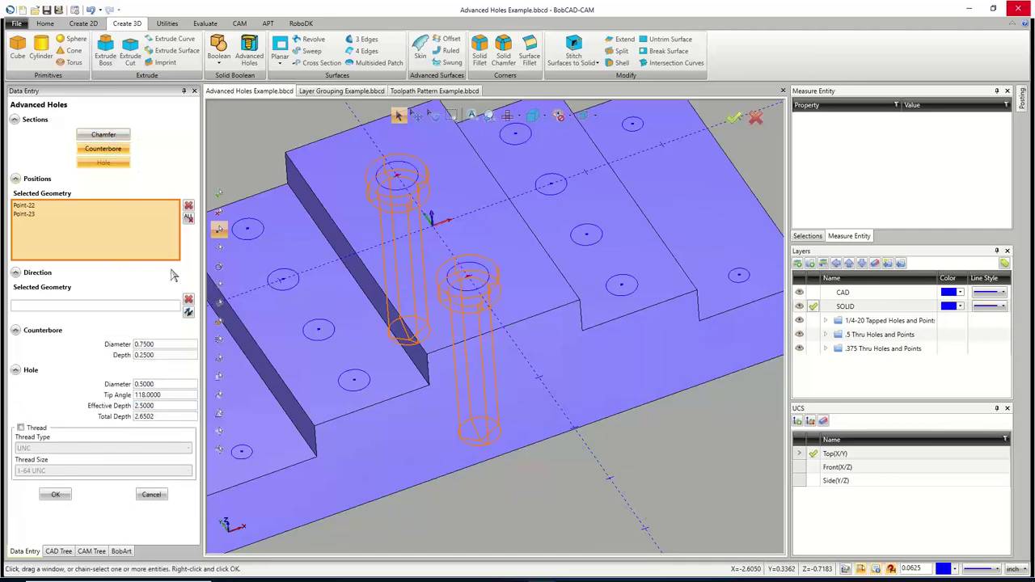
pyautogui.click(103, 135)
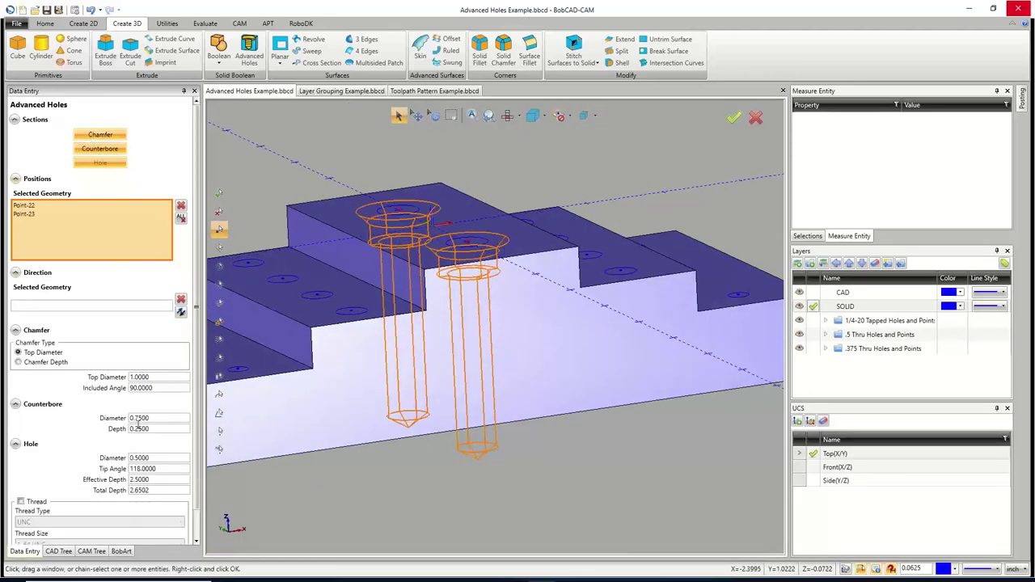
pyautogui.click(101, 134)
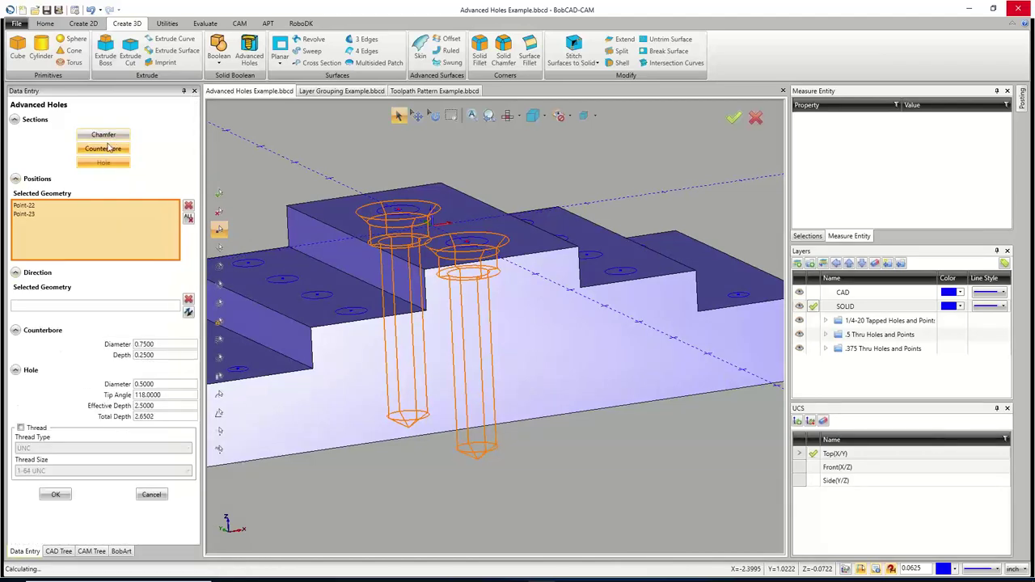
pyautogui.click(102, 149)
pyautogui.scroll(-3, 510, 338)
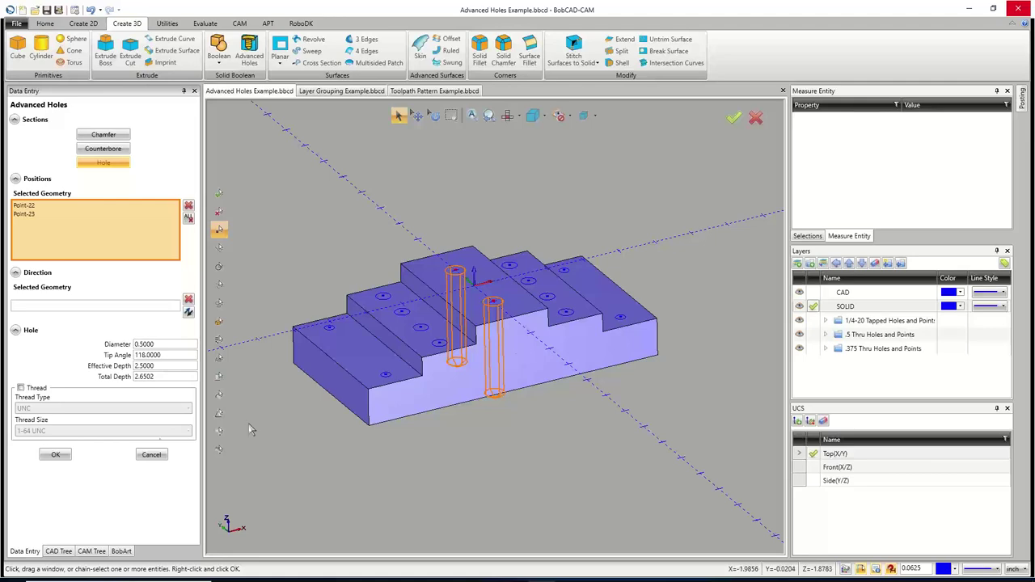
# Create the two 0.5000 holes and set the next hole diameter to 0.3750.
pyautogui.click(67, 458)
pyautogui.moveTo(512, 410)
pyautogui.mouseDown(button='middle')
pyautogui.moveTo(527, 412)
pyautogui.moveTo(527, 400)
pyautogui.mouseUp(button='middle')
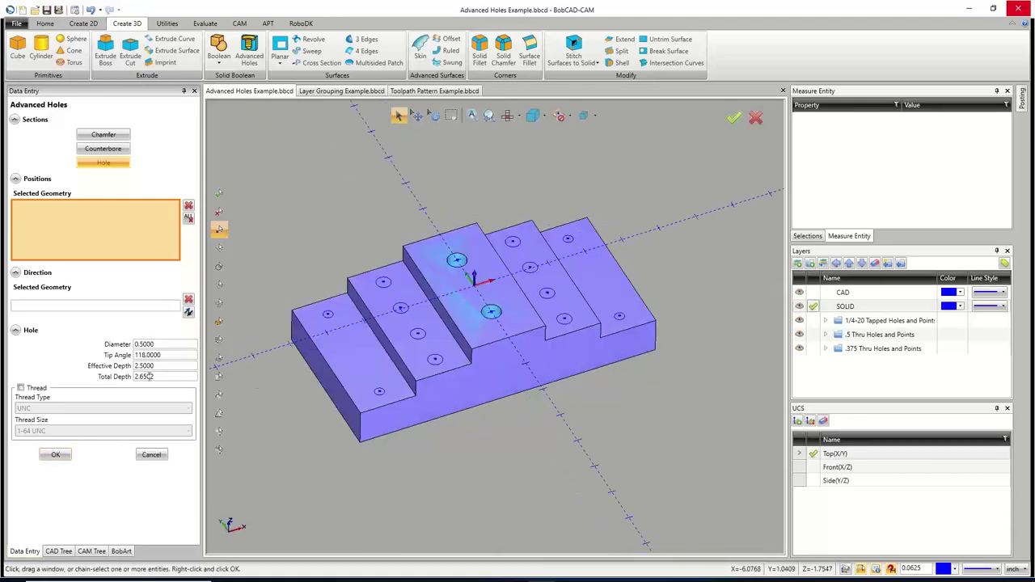
pyautogui.moveTo(158, 346); pyautogui.dragTo(125, 345)
pyautogui.write('.375')
pyautogui.press('Return')
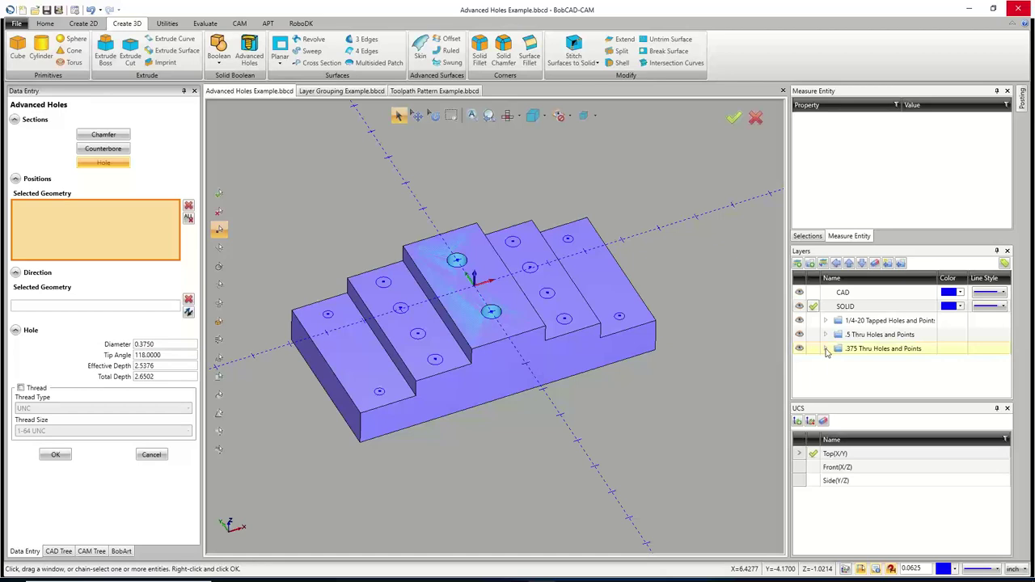
# Window-select the .375 hole points with a point filter and cut the 0.3750 through holes.
pyautogui.click(800, 335)
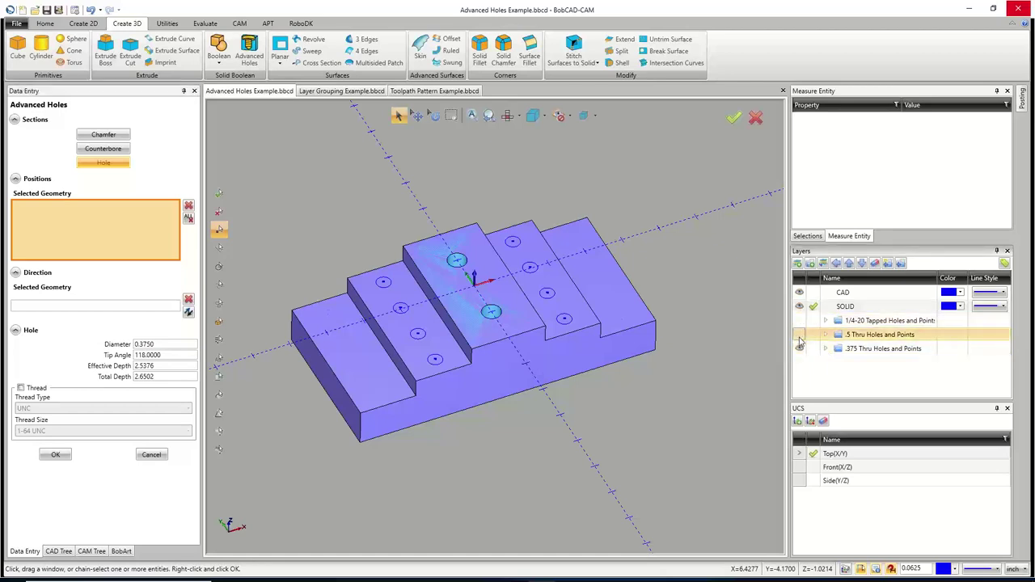
pyautogui.click(825, 350)
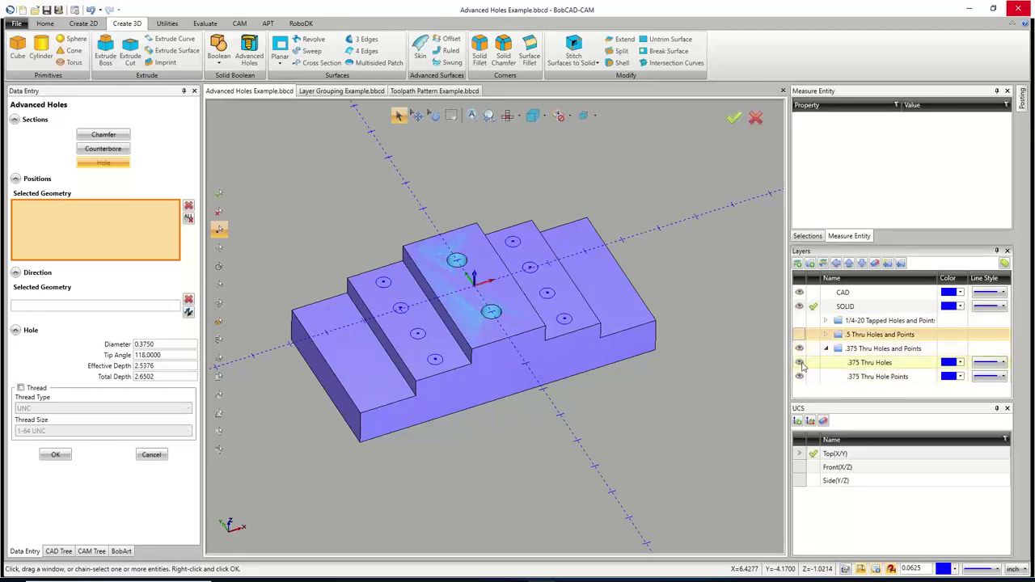
pyautogui.click(799, 363)
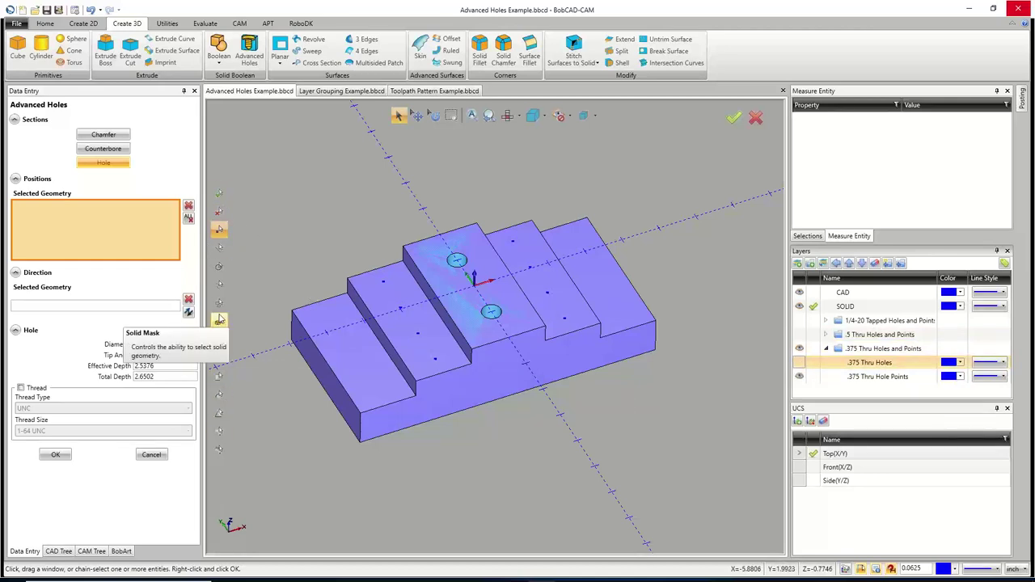
pyautogui.click(221, 232)
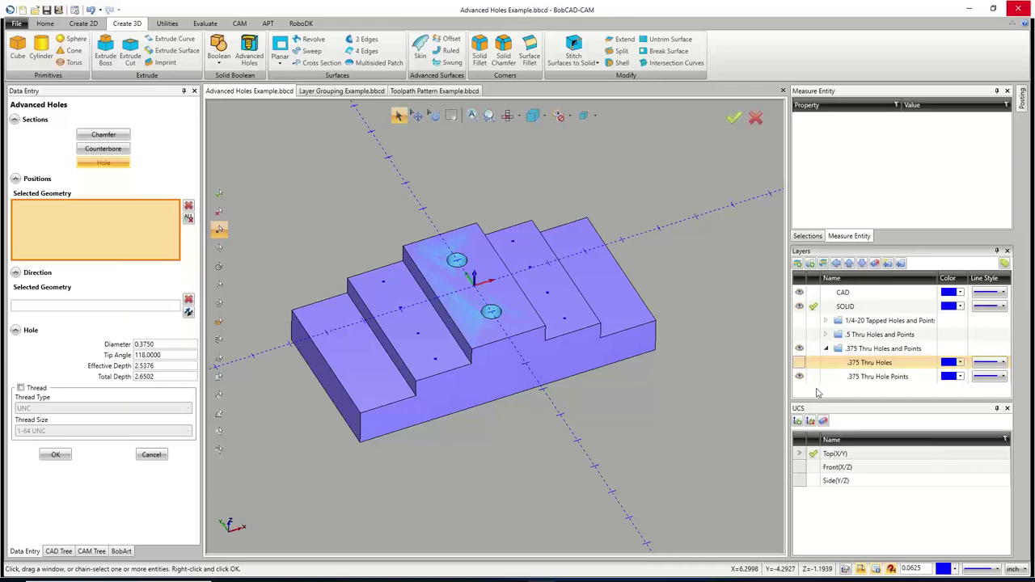
pyautogui.moveTo(295, 164); pyautogui.dragTo(675, 459)
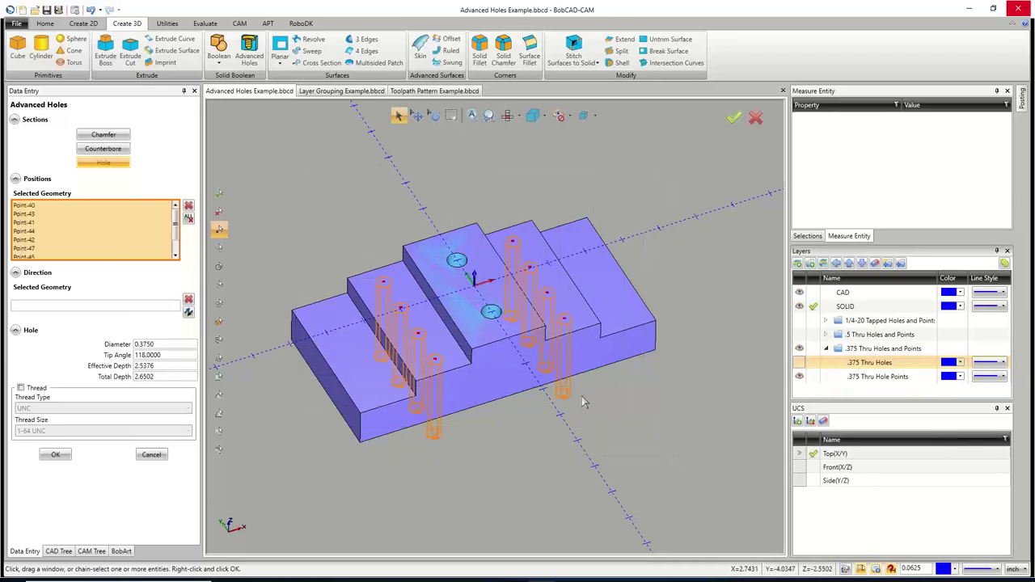
pyautogui.click(145, 345)
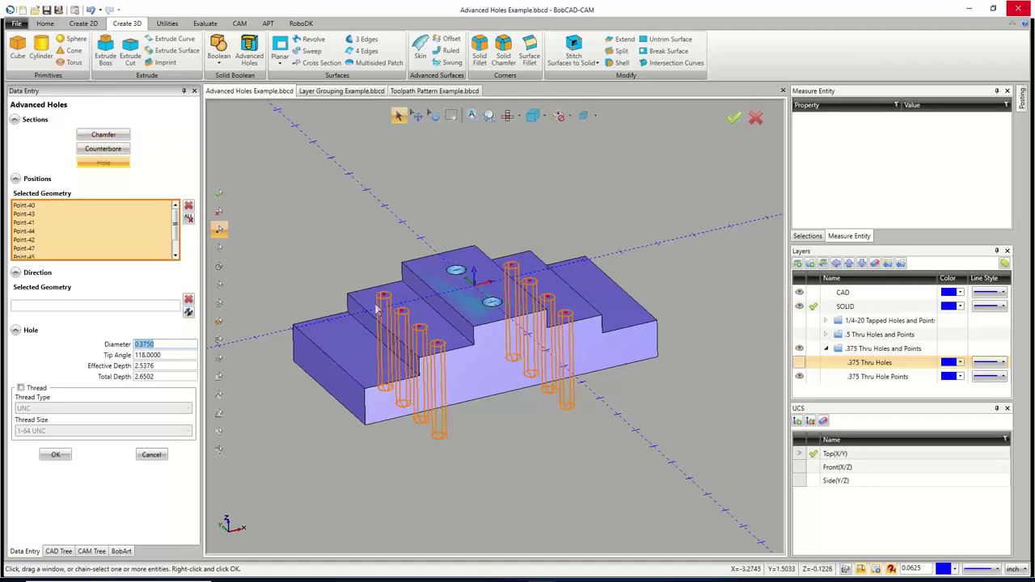
pyautogui.moveTo(291, 242); pyautogui.dragTo(259, 234, button='middle')
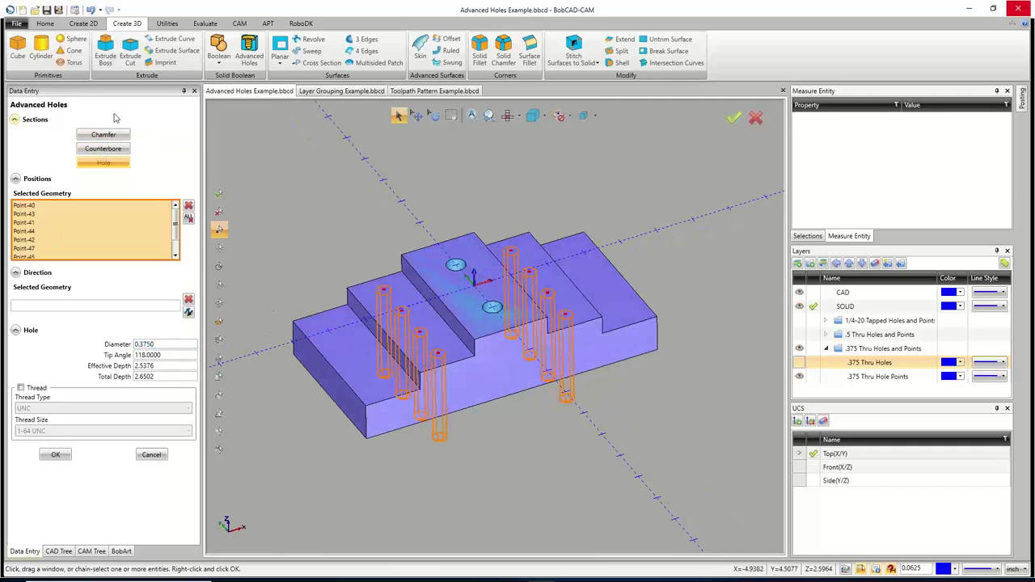
pyautogui.click(57, 455)
# Make the hole a threaded 1/4-20 UNC hole.
pyautogui.click(21, 388)
pyautogui.click(39, 434)
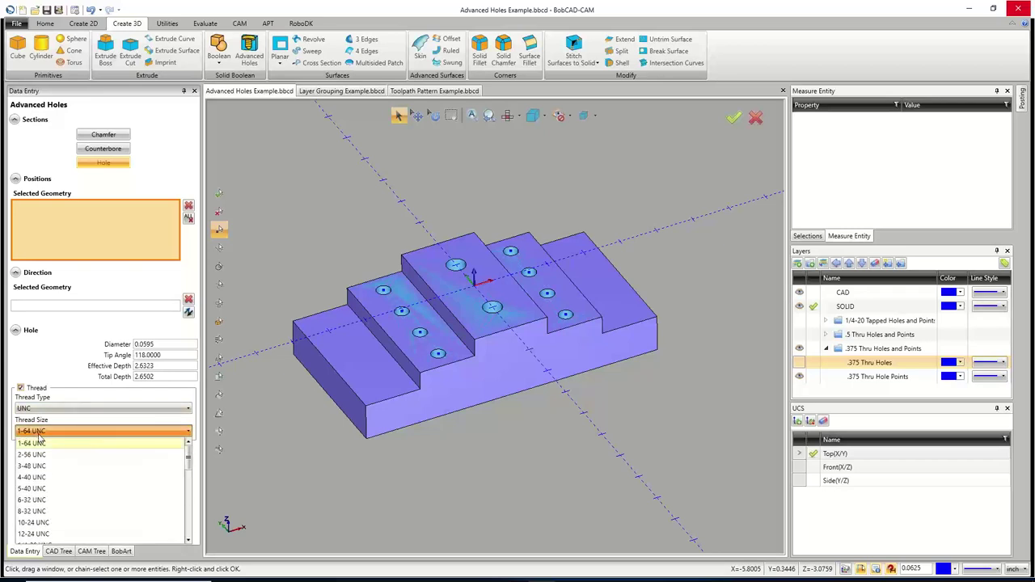
pyautogui.click(44, 517)
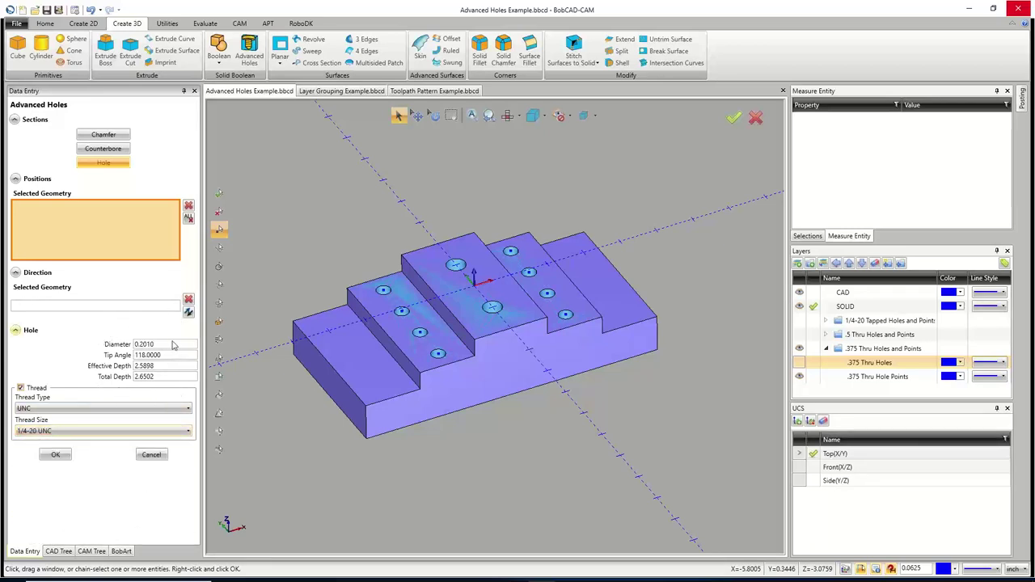
# Cut the tapped holes at the four points on the active 1/4-20 Tapped Holes layer.
pyautogui.click(799, 320)
pyautogui.click(799, 347)
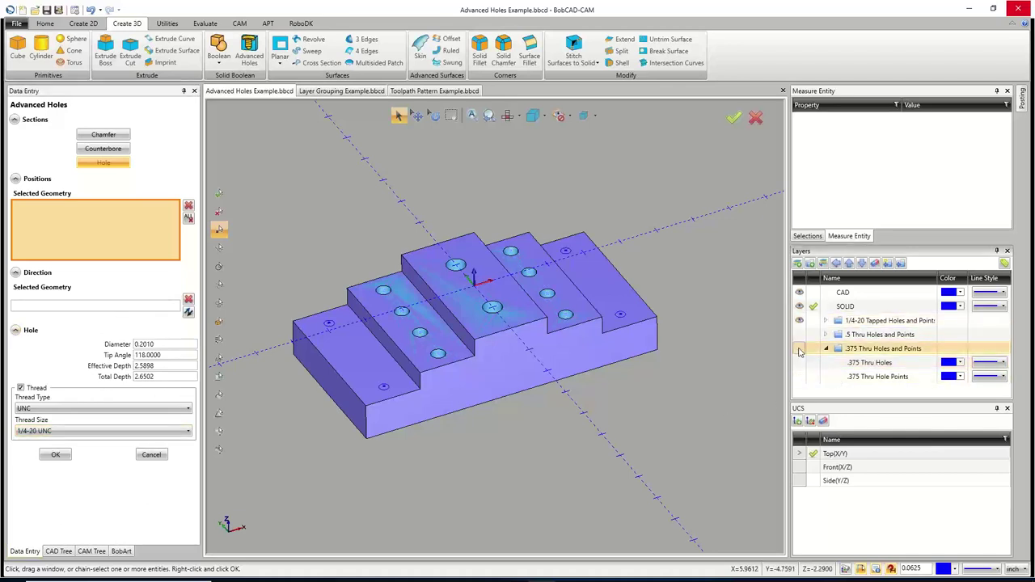
pyautogui.click(826, 321)
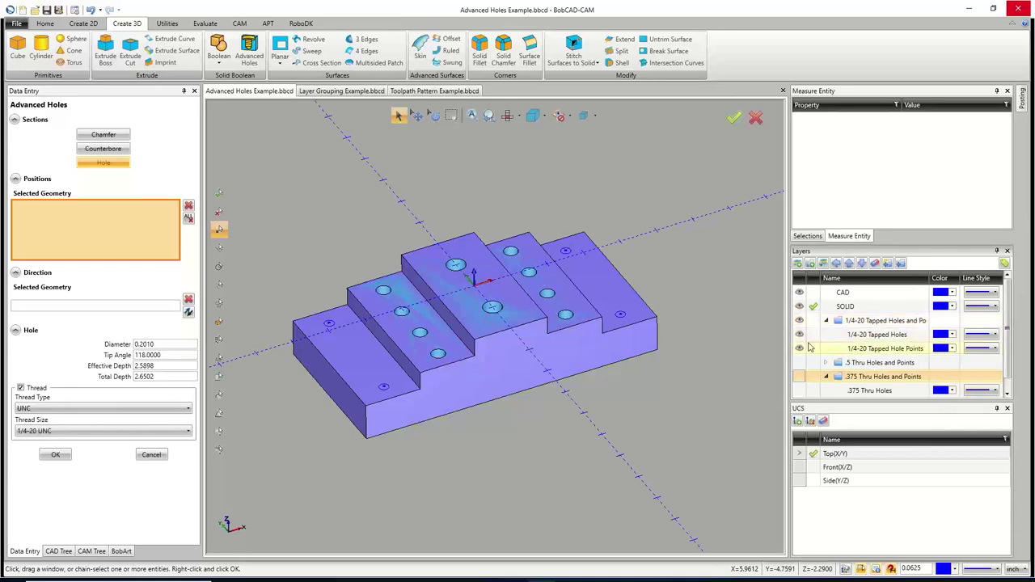
pyautogui.click(799, 337)
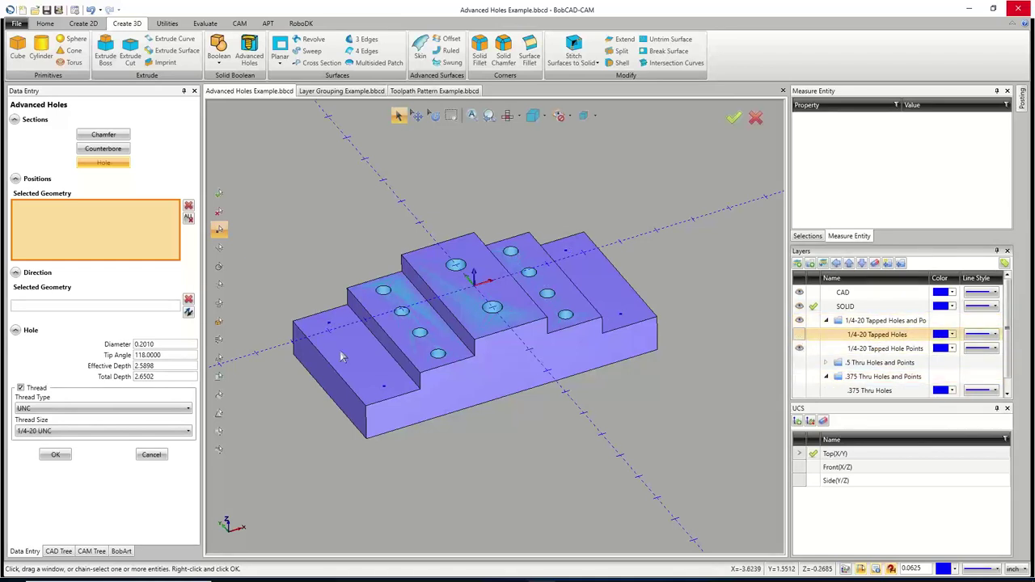
pyautogui.moveTo(278, 195); pyautogui.dragTo(697, 474)
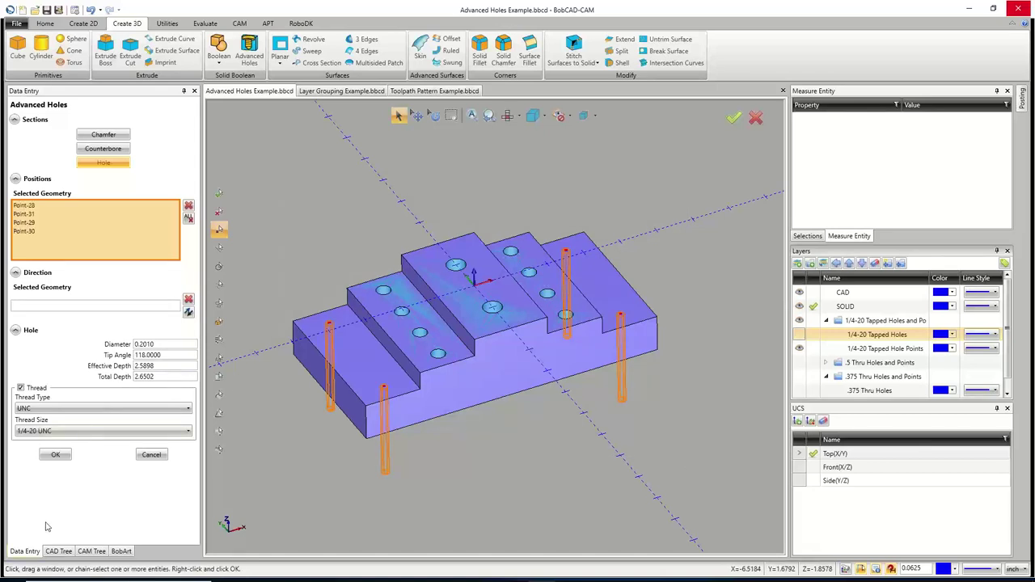
pyautogui.click(53, 454)
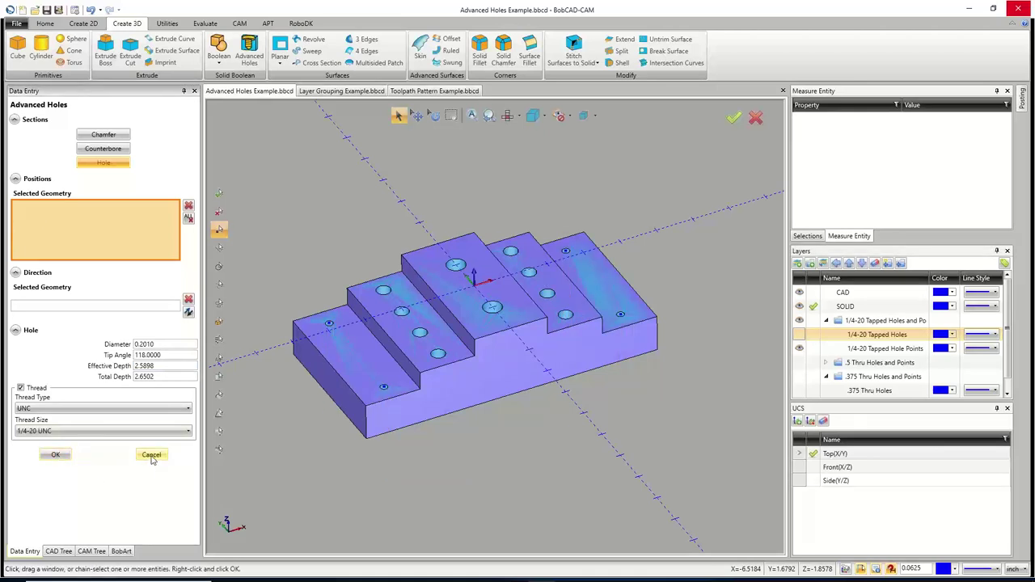
pyautogui.click(151, 456)
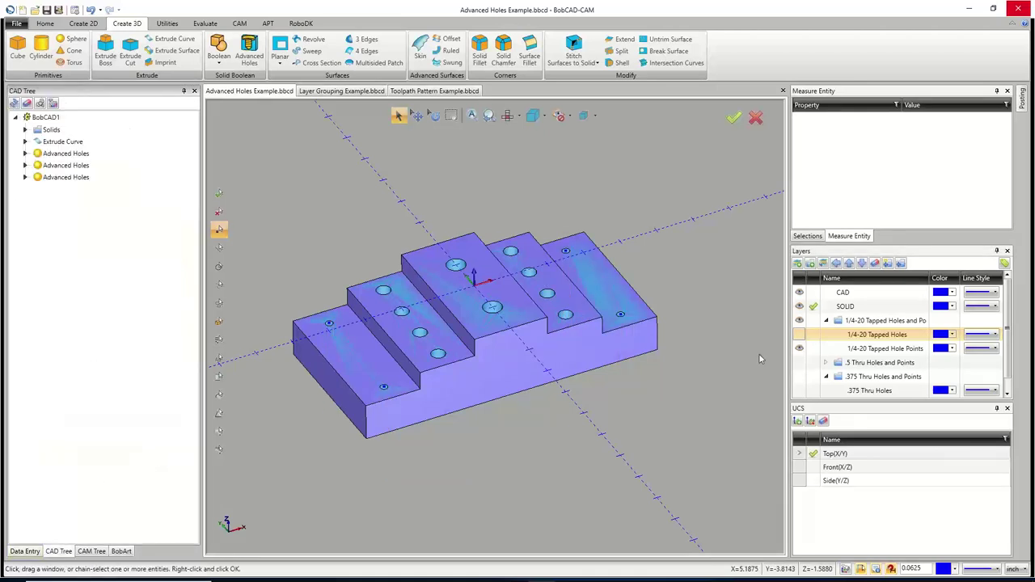
# Make SOLID active, hide and collapse the hole groups, and select Machine Setup - 1.
pyautogui.click(817, 307)
pyautogui.click(826, 320)
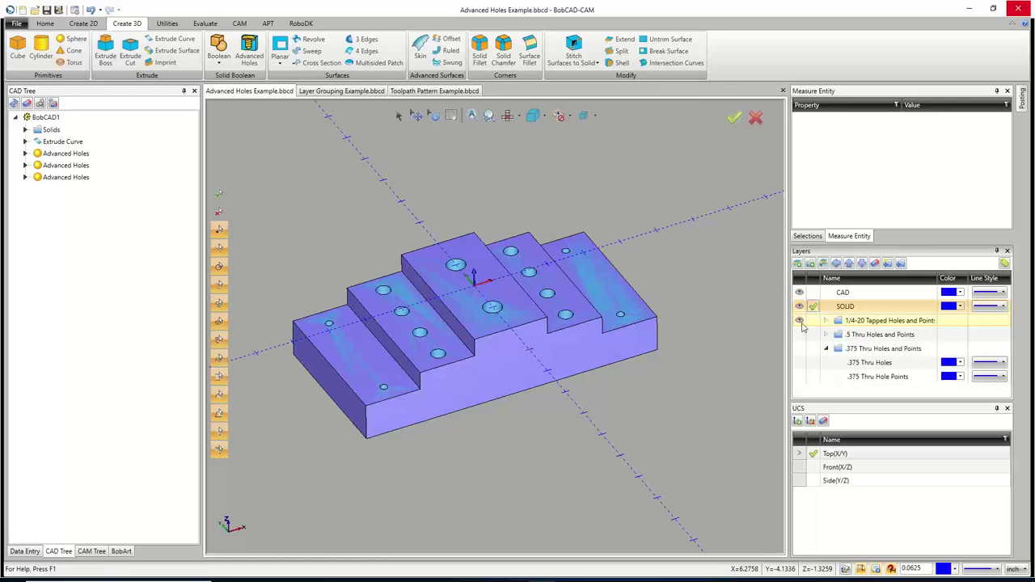
pyautogui.click(803, 321)
pyautogui.click(826, 349)
pyautogui.moveTo(585, 371); pyautogui.dragTo(539, 384, button='middle')
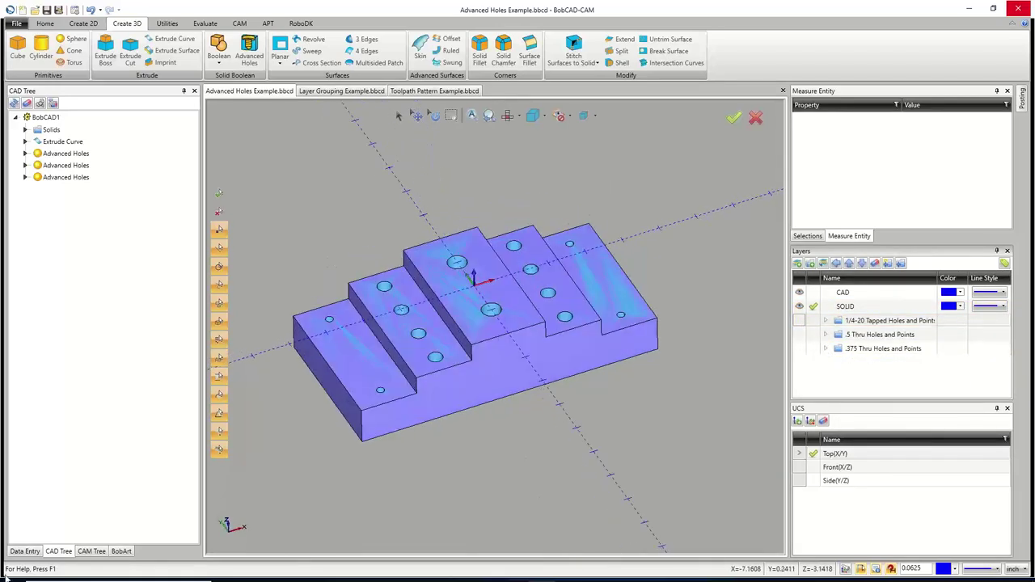
pyautogui.click(91, 551)
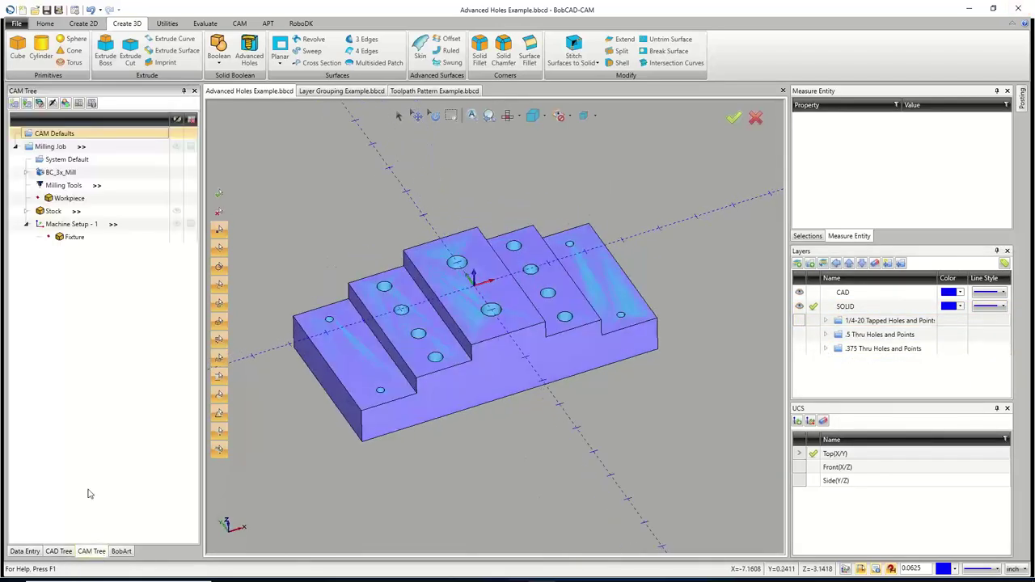
pyautogui.click(71, 225)
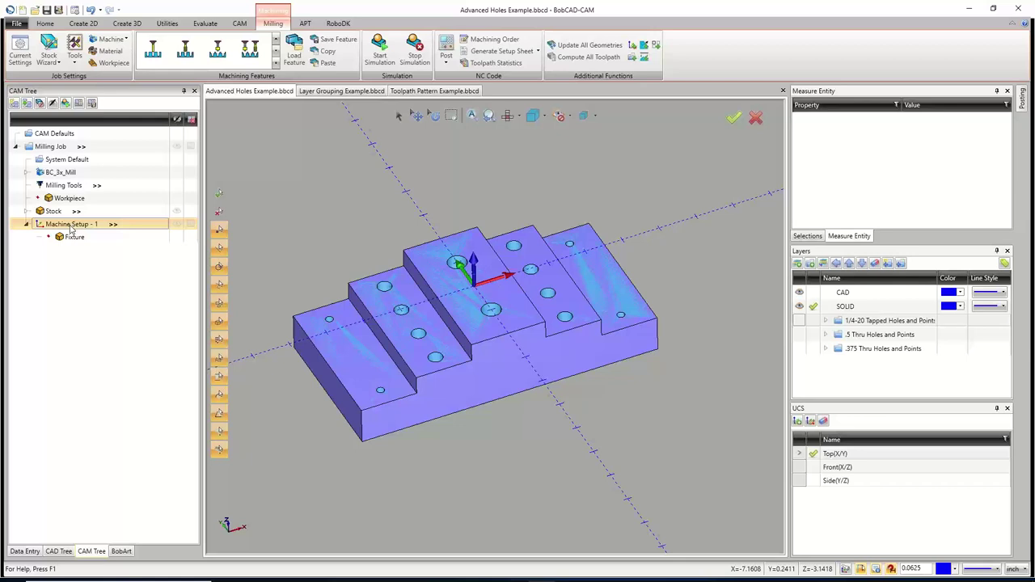
# Run Hole Recognition on Machine Setup - 1 with the whole solid selected.
pyautogui.rightClick(73, 228)
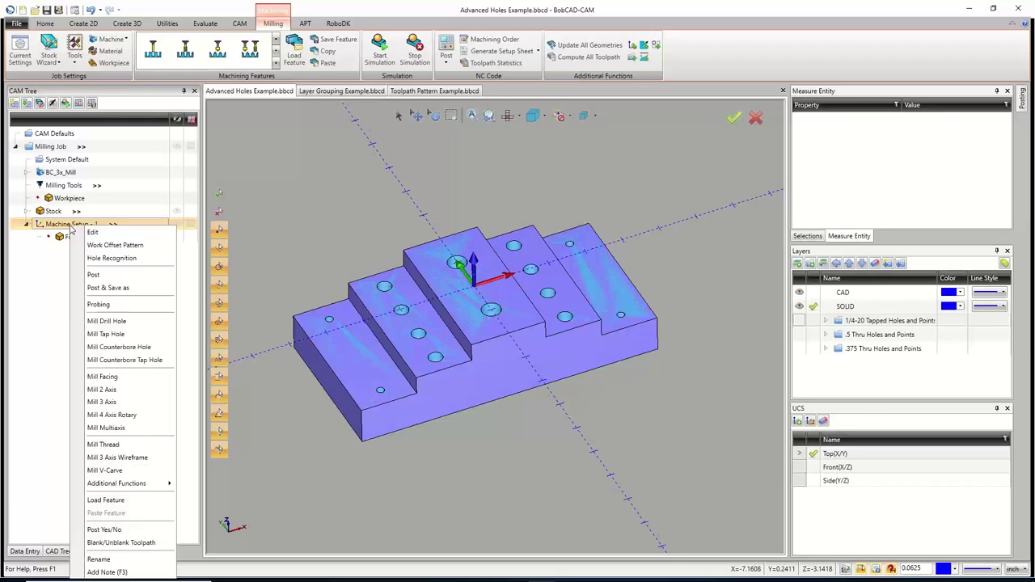
pyautogui.click(113, 258)
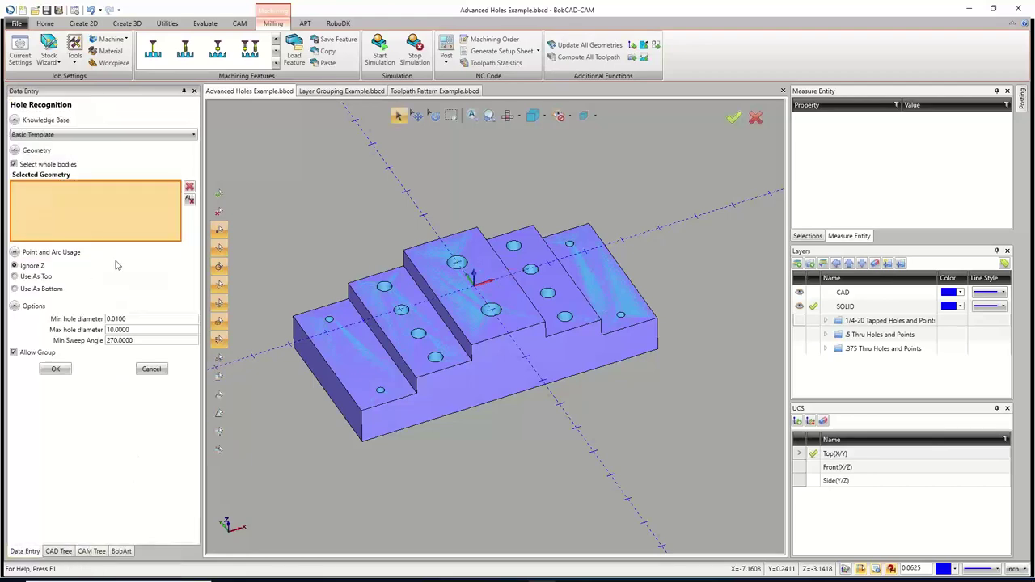
pyautogui.click(399, 292)
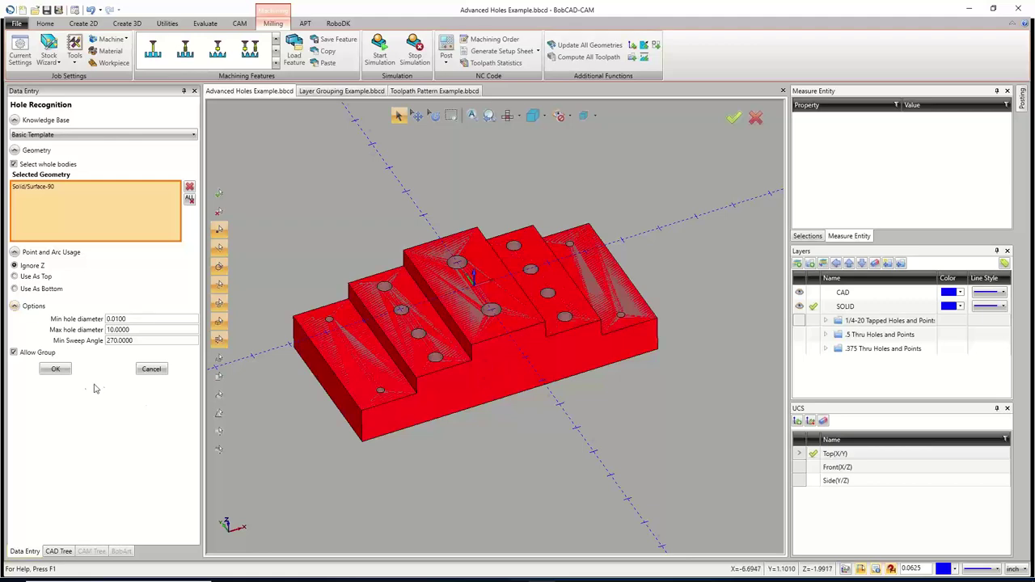
pyautogui.click(55, 370)
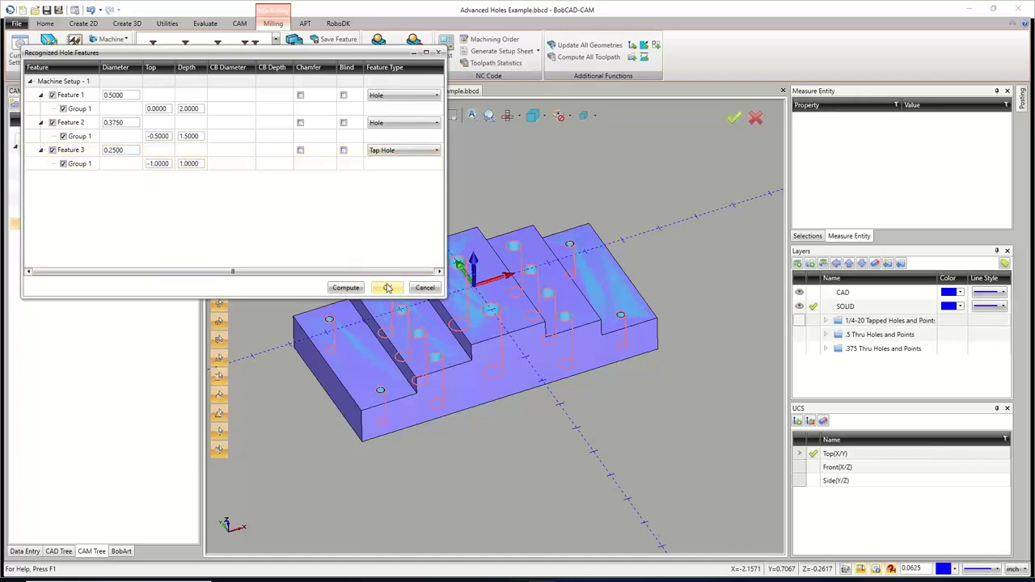
# Compute toolpaths for the recognized 0.5000, 0.3750 and 0.2500 tap hole features.
pyautogui.click(344, 289)
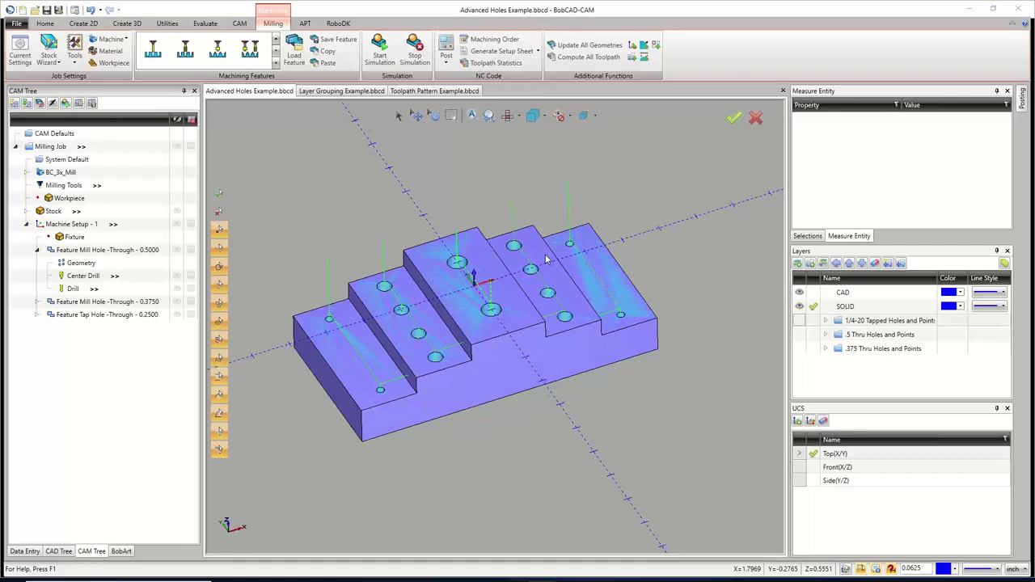
pyautogui.click(148, 251)
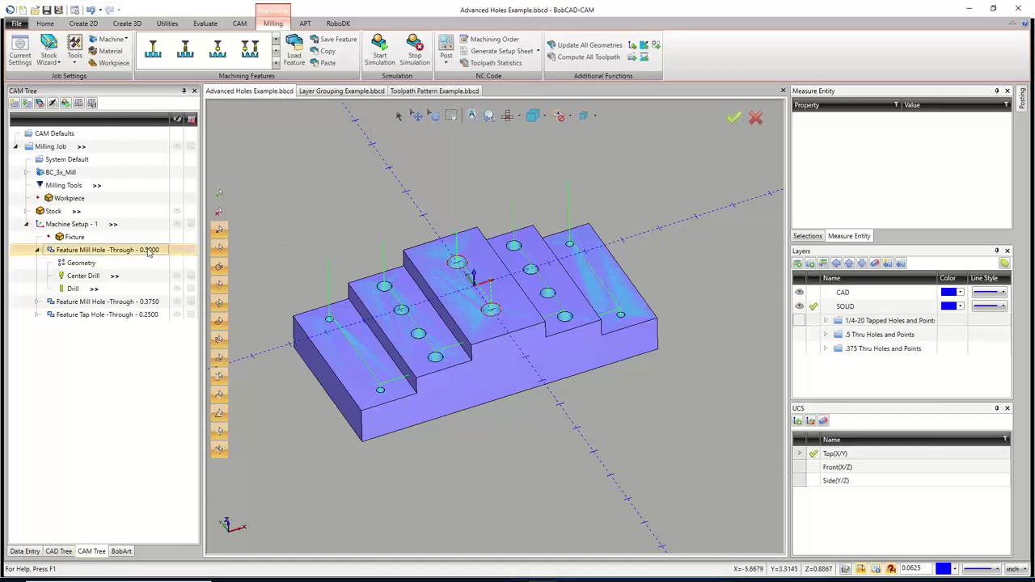
pyautogui.click(132, 303)
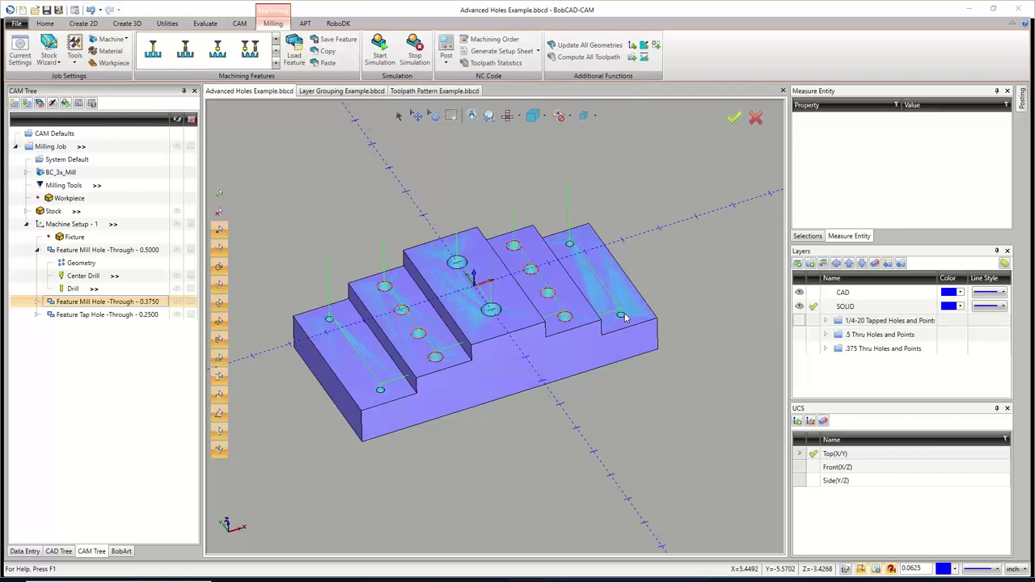
# Edit the 0.5000 through-hole feature and advance the Mill Hole Wizard to its Center Drill tool page.
pyautogui.rightClick(115, 251)
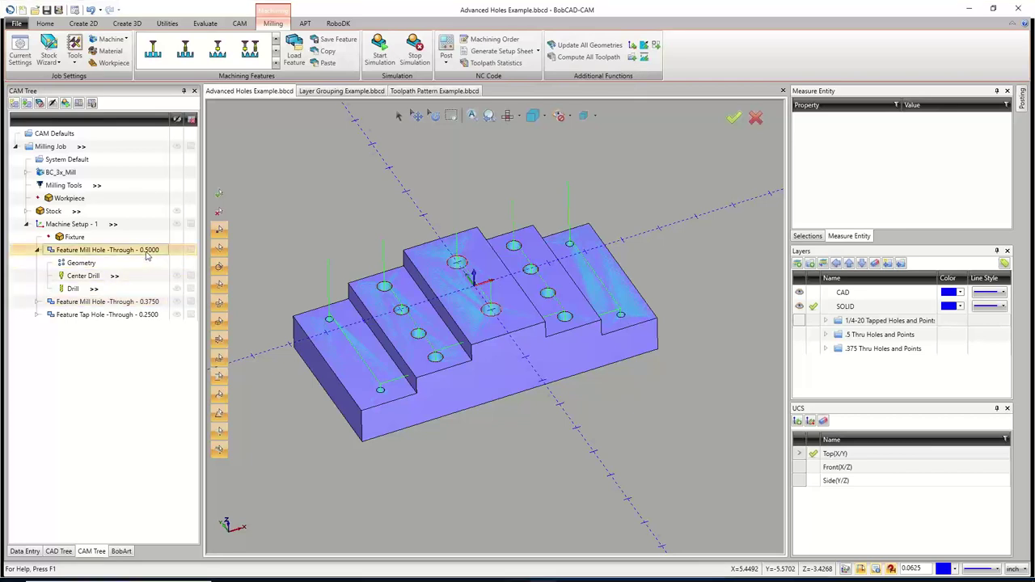
pyautogui.click(114, 260)
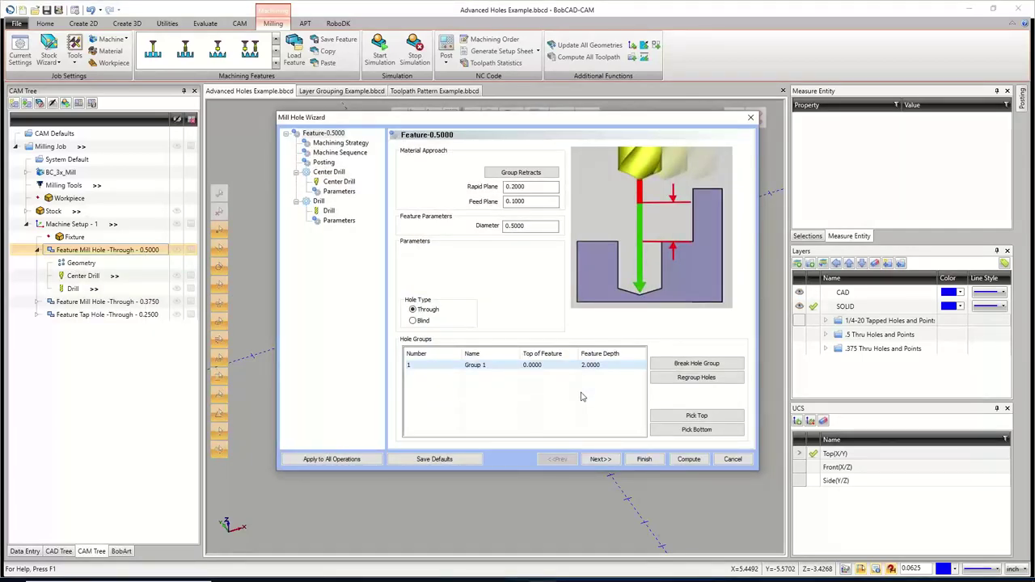
pyautogui.click(605, 458)
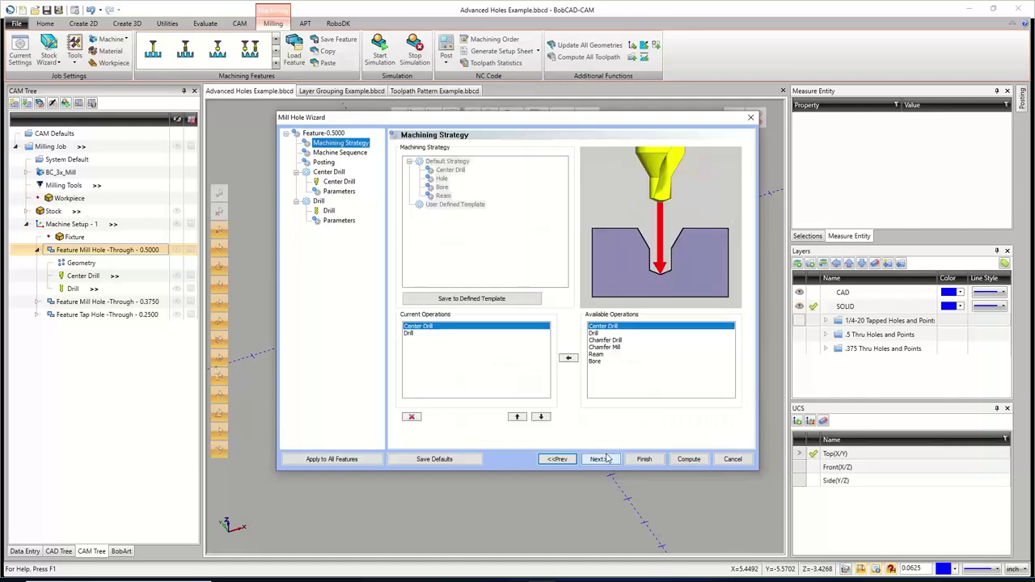
pyautogui.click(599, 459)
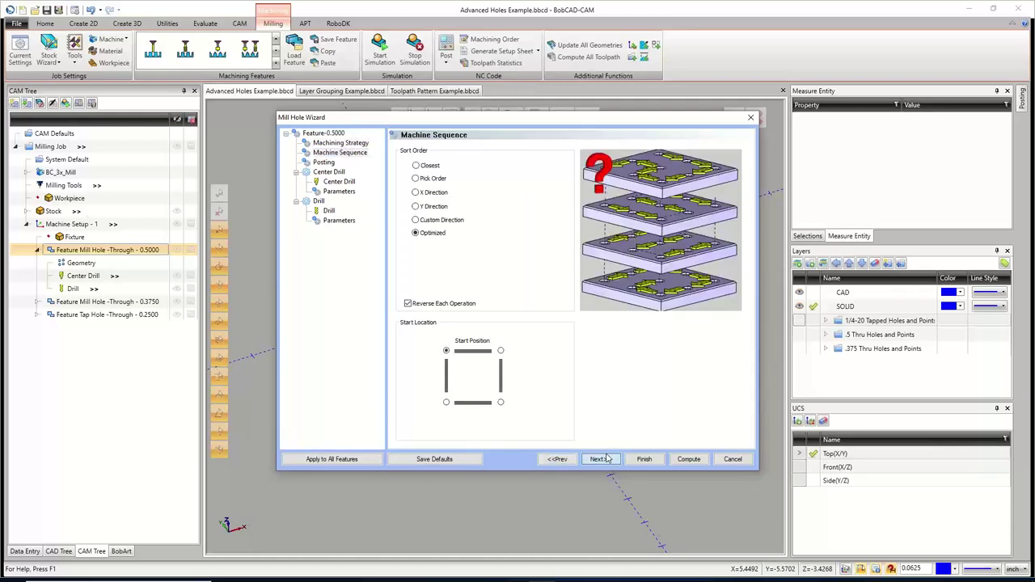
pyautogui.click(605, 459)
pyautogui.click(598, 458)
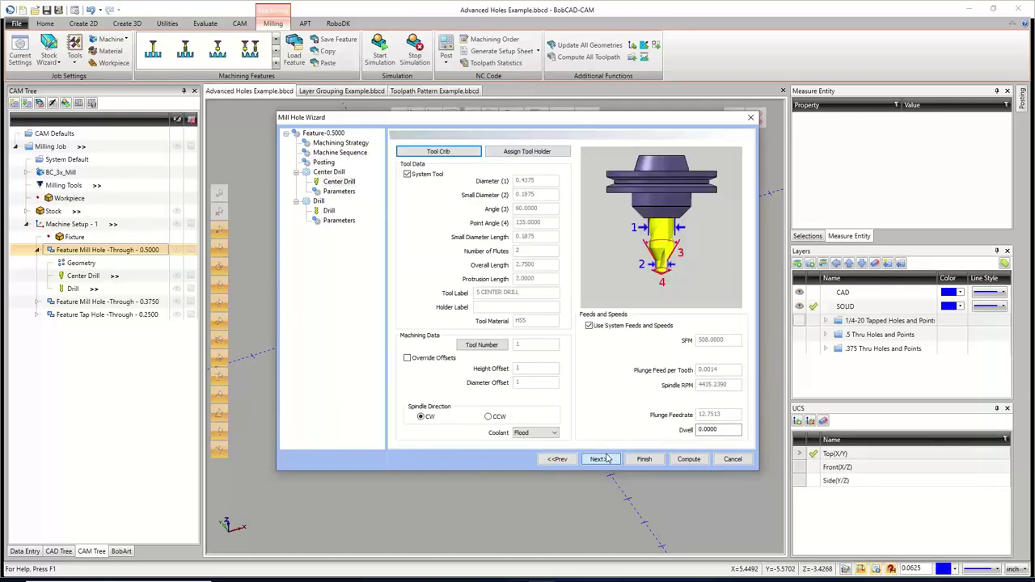
# Add the 1/2 - 90 DEGREE SPOT DRILL from the tool library and confirm it as center drill.
pyautogui.click(461, 152)
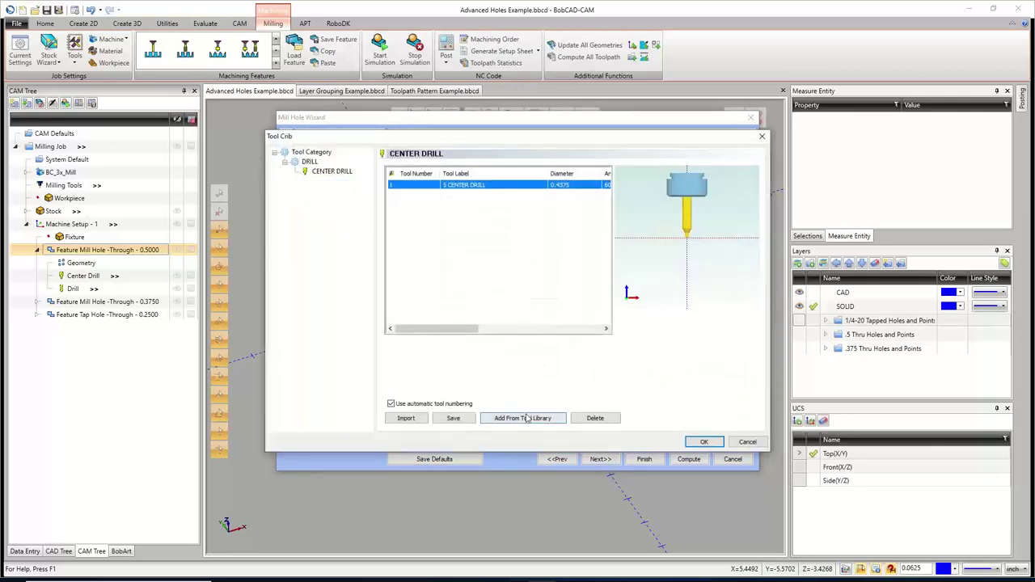
pyautogui.click(527, 418)
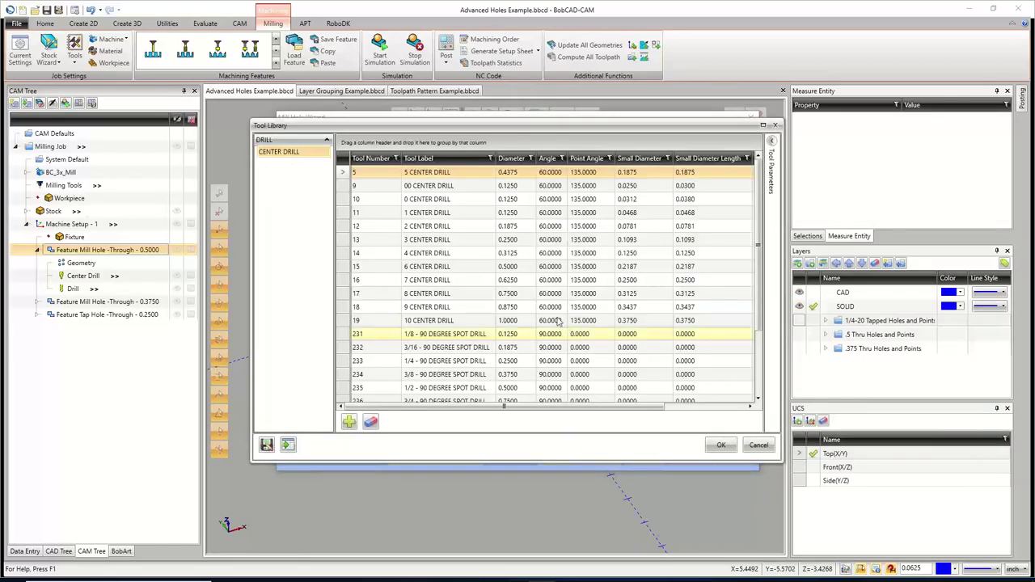
pyautogui.click(451, 388)
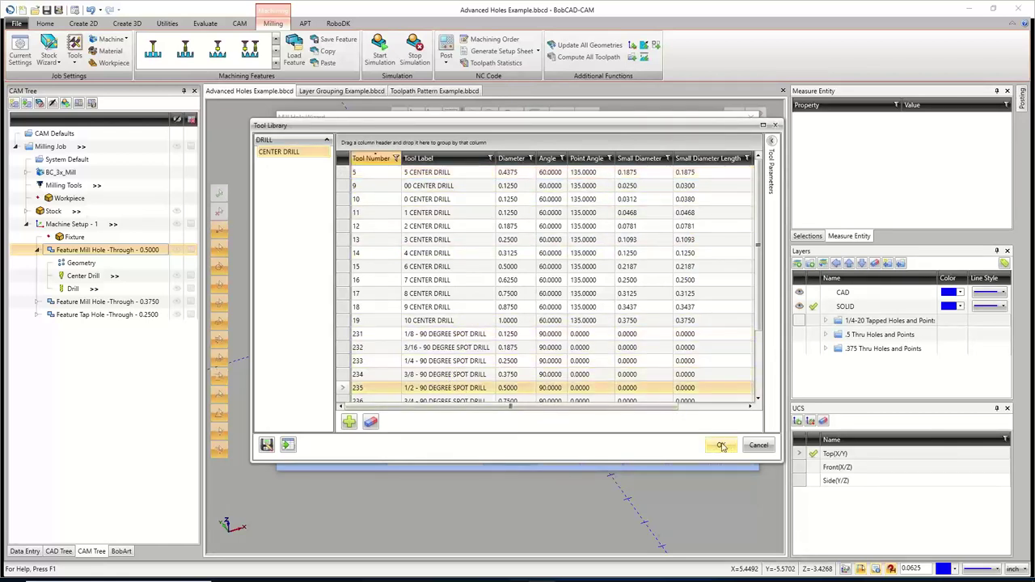
pyautogui.click(721, 447)
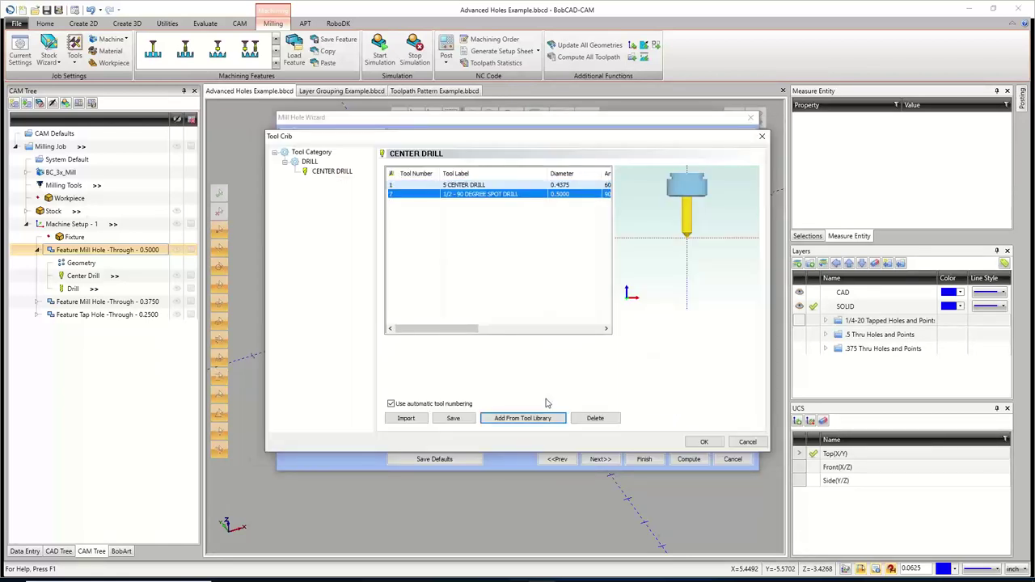
pyautogui.click(703, 443)
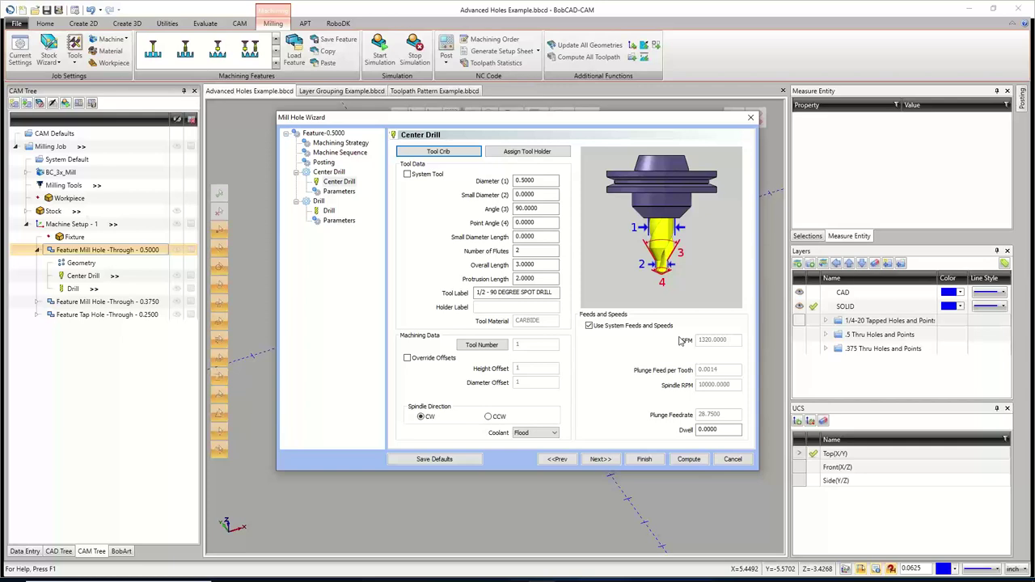
# Set the center drill parameters to Depth 0.1000 and Center Diameter 0.2000.
pyautogui.click(600, 459)
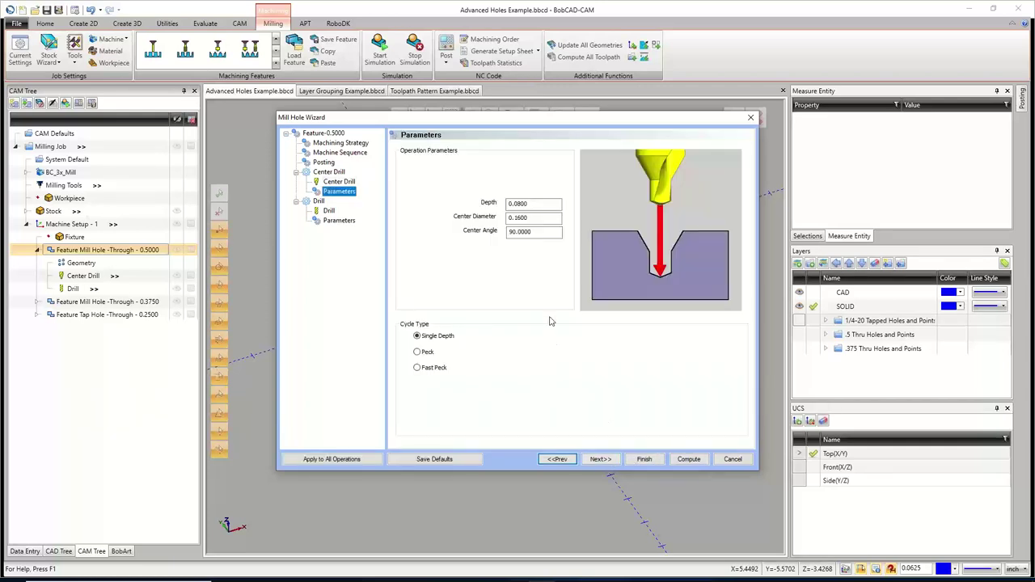
pyautogui.click(524, 203)
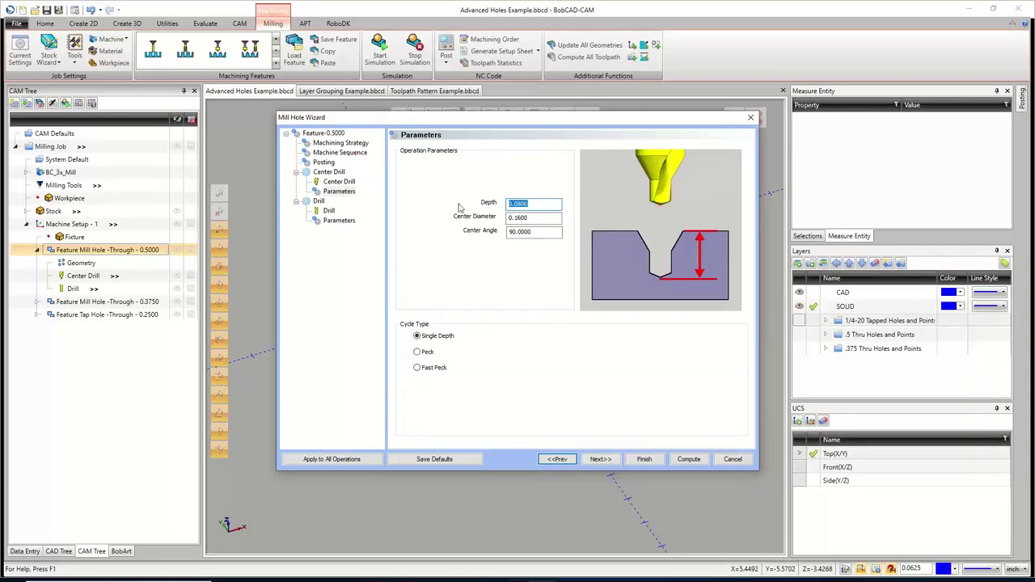
pyautogui.press('Tab')
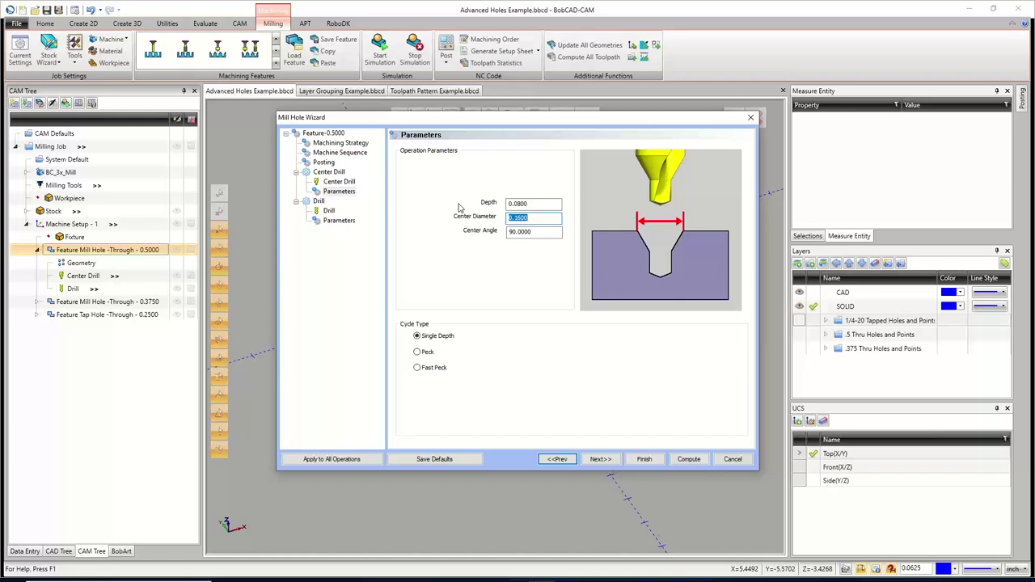
pyautogui.write('.52')
pyautogui.click(531, 202)
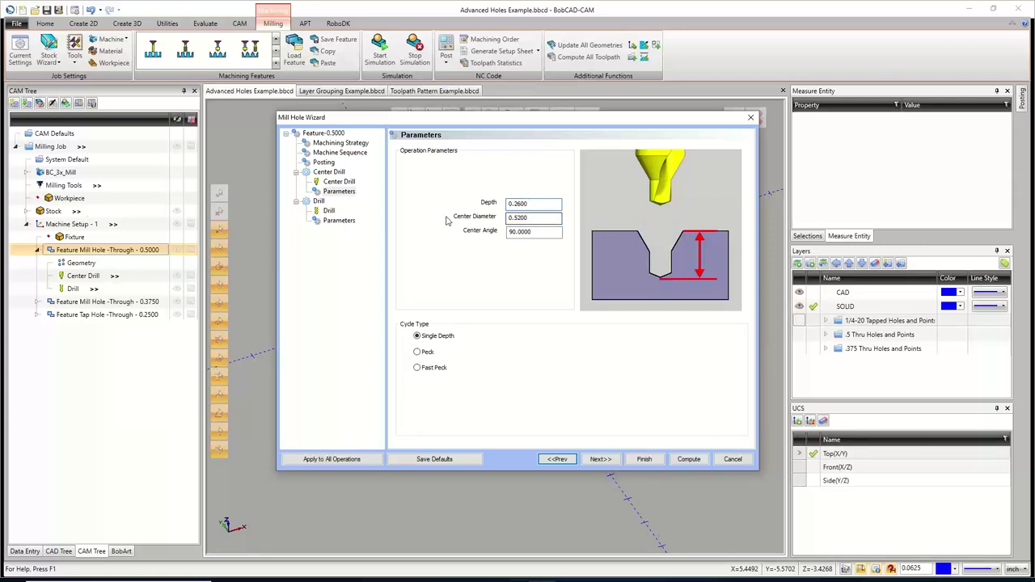
pyautogui.doubleClick(522, 203)
pyautogui.write('0.1')
pyautogui.click(537, 219)
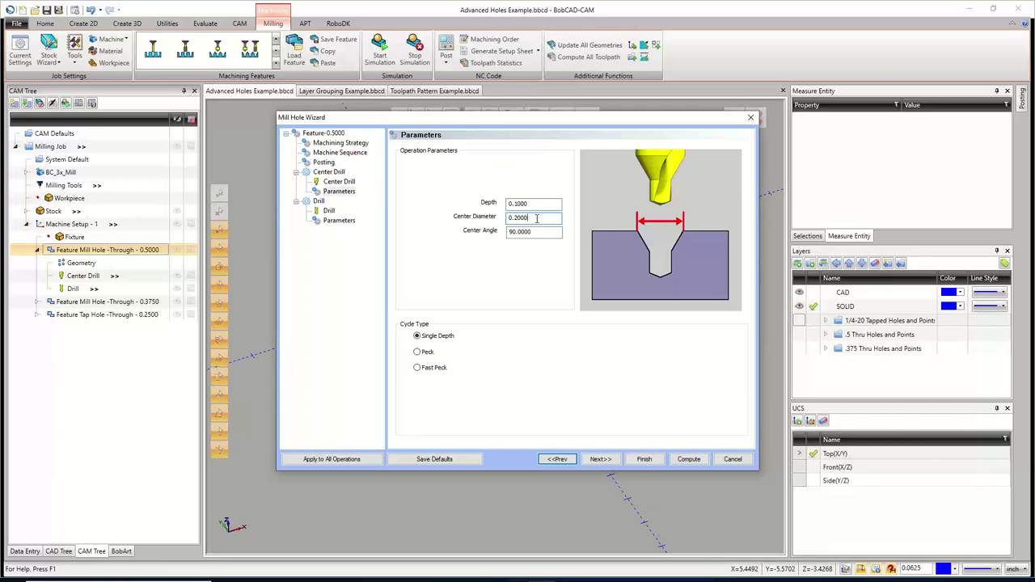
# Keep the center drill on the Single Depth cycle after comparing Peck and Fast Peck.
pyautogui.click(418, 337)
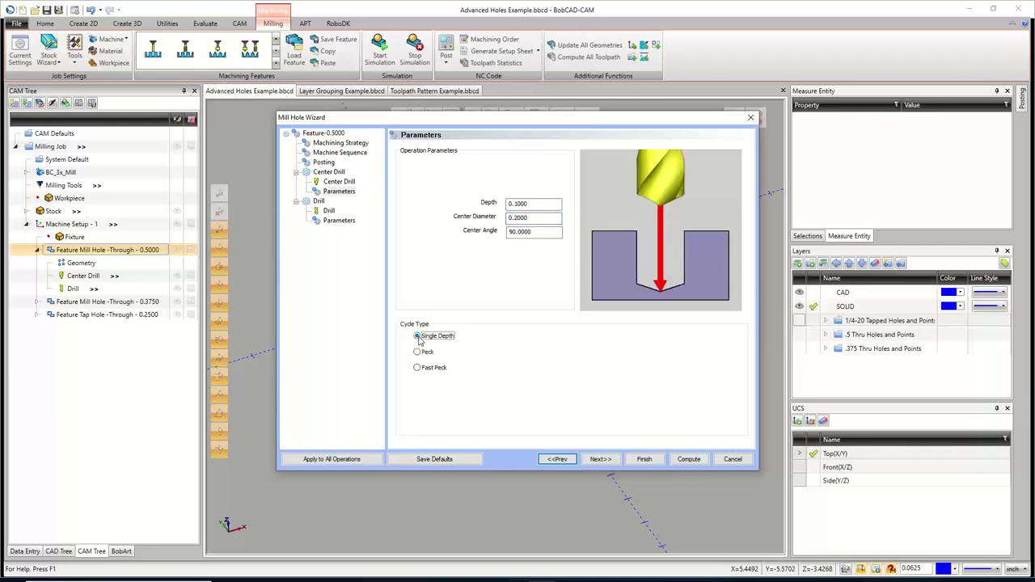
pyautogui.click(418, 352)
pyautogui.click(417, 368)
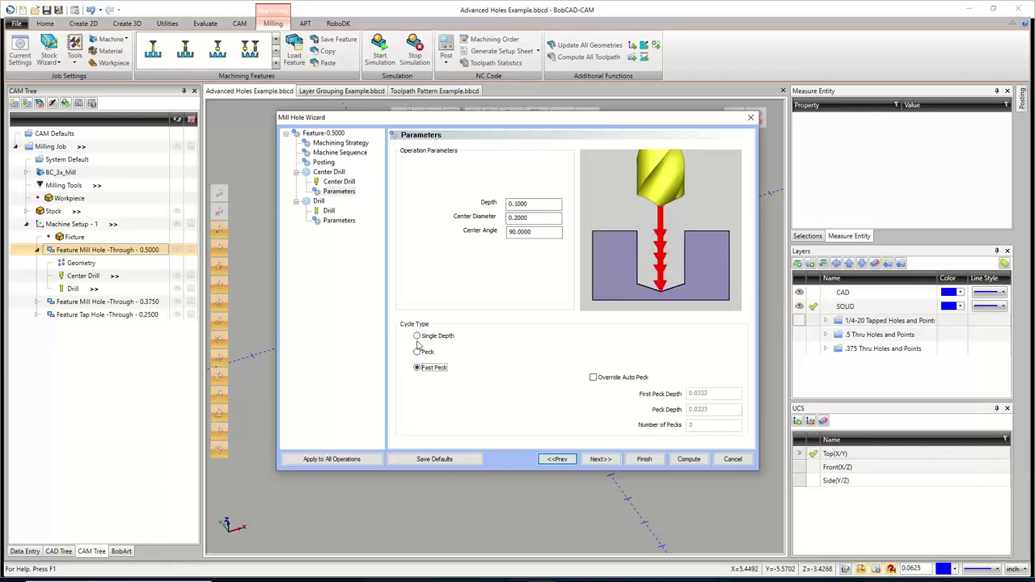
pyautogui.click(418, 335)
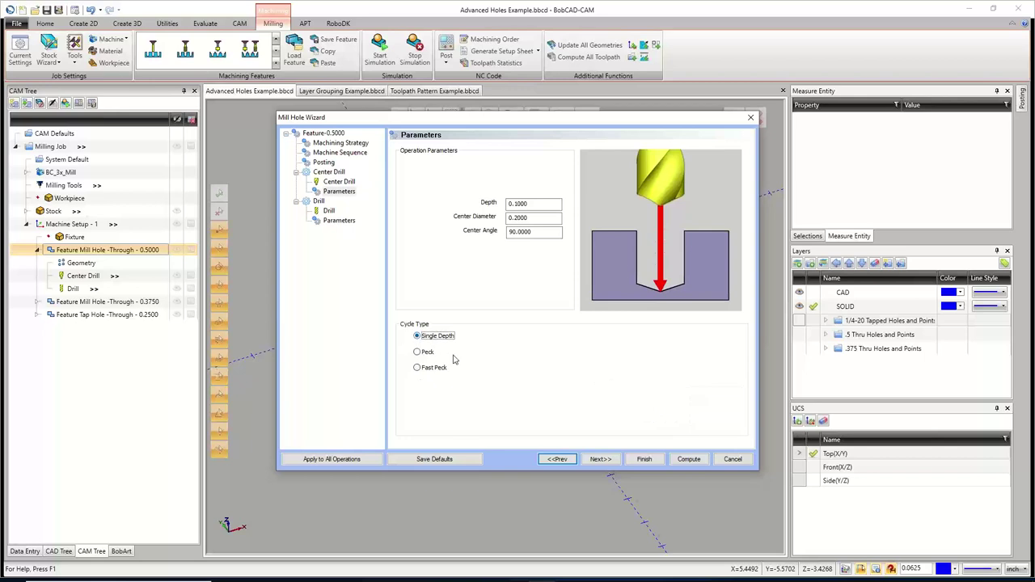
pyautogui.click(599, 460)
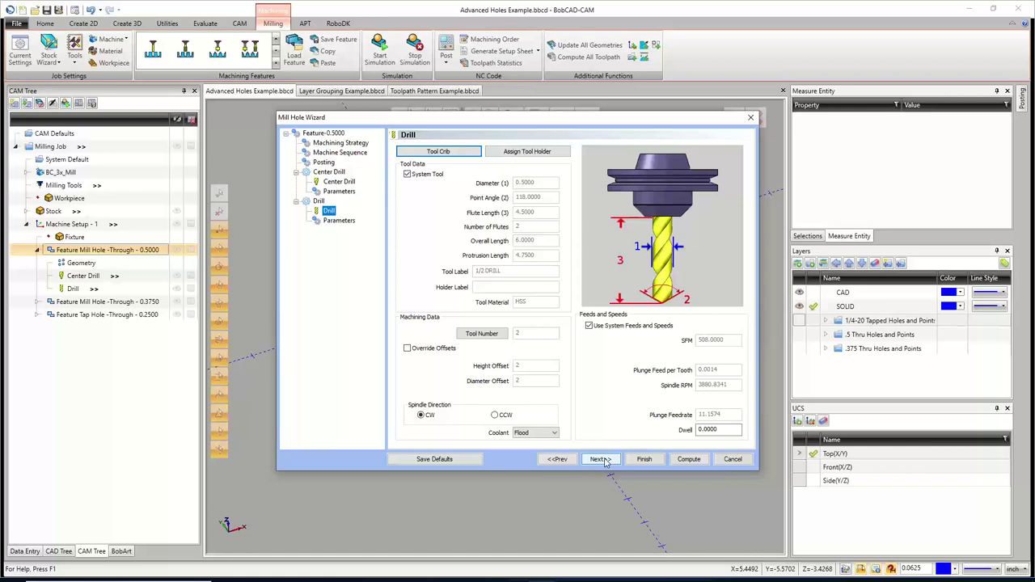
# Switch the 0.5000 drill to a Peck cycle (0.2500 peck depth, 9 pecks) and compute toolpaths.
pyautogui.click(600, 460)
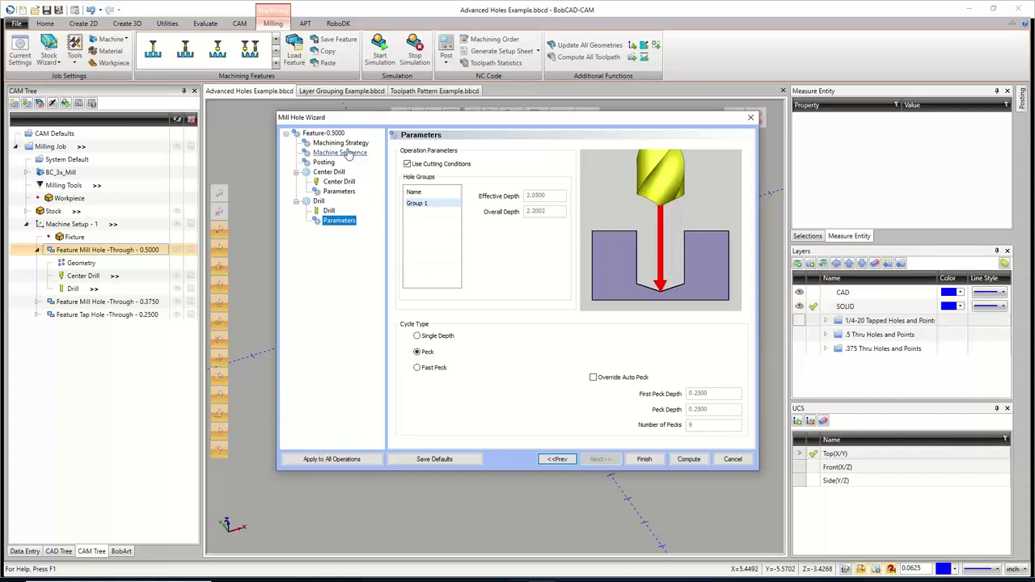
pyautogui.click(323, 132)
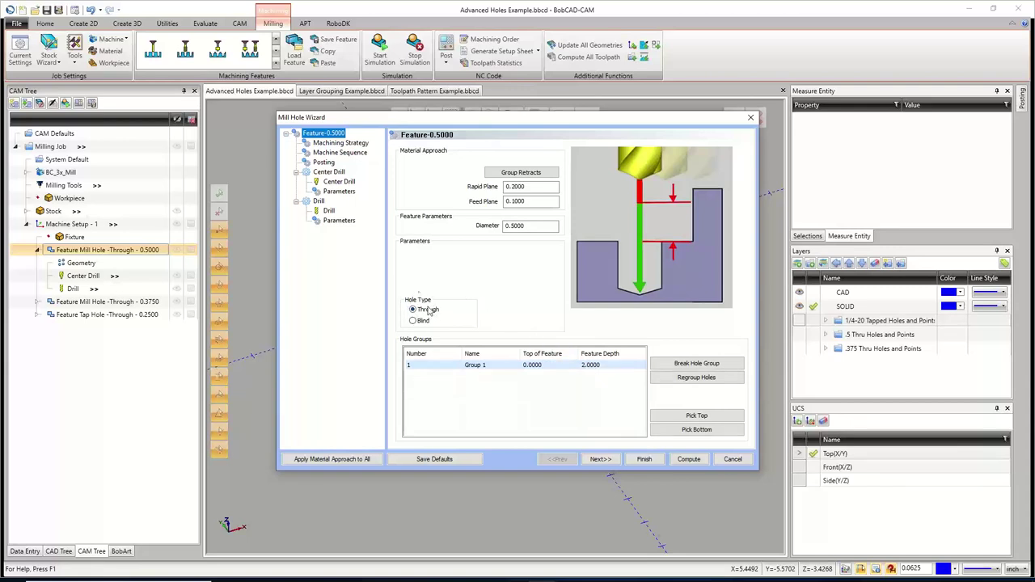
pyautogui.click(343, 223)
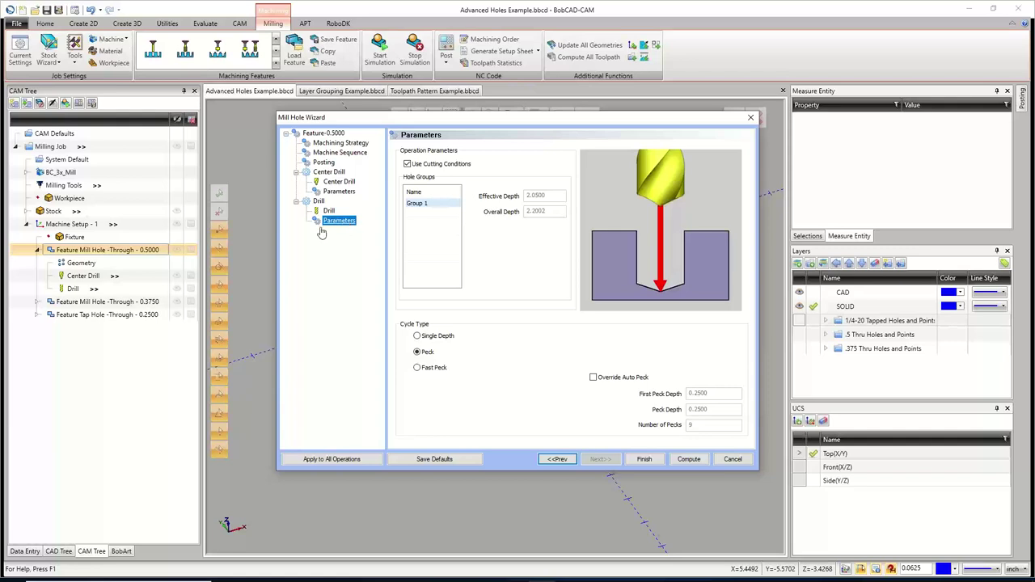
pyautogui.click(417, 352)
pyautogui.click(691, 460)
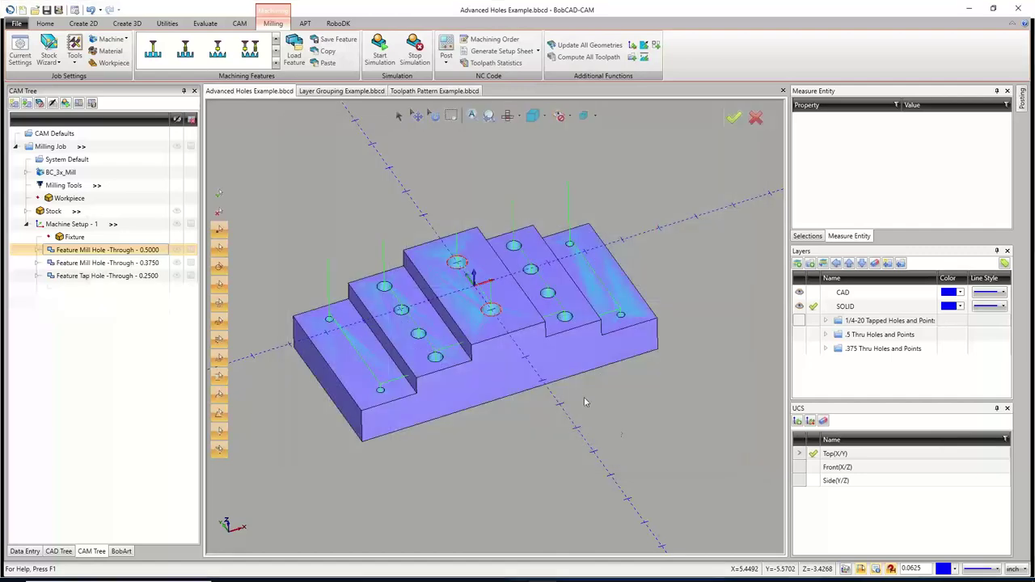
# Edit Feature Mill Hole 0.3750 and break its Group 1 into eight hole groups, 1.1 to 1.8.
pyautogui.click(174, 230)
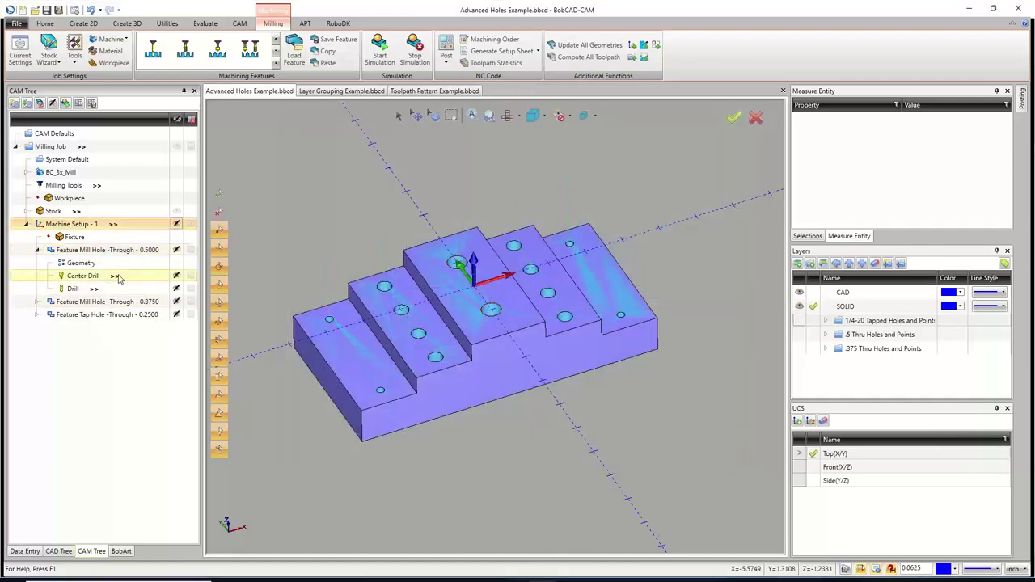
pyautogui.click(177, 211)
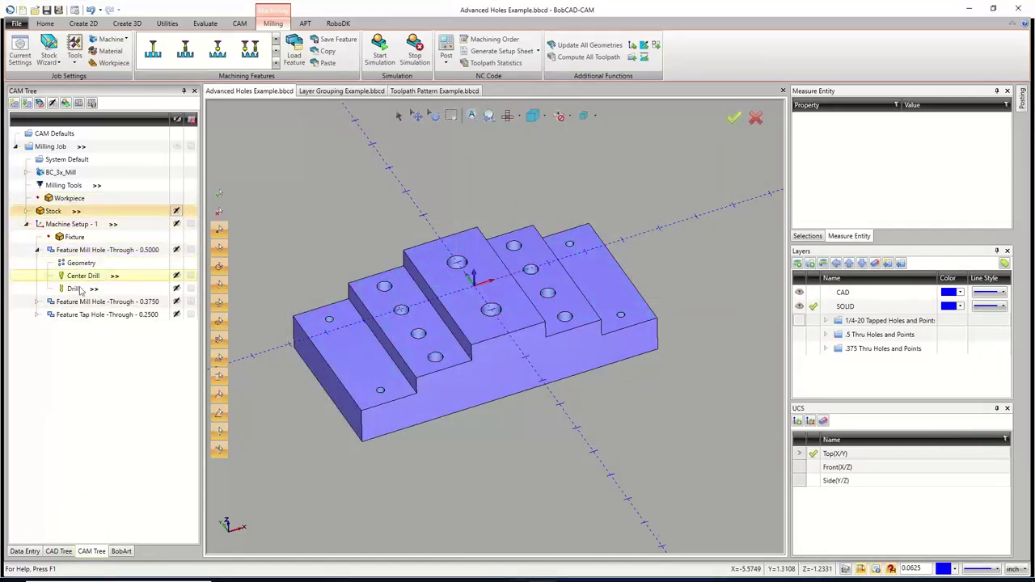
pyautogui.click(37, 250)
pyautogui.click(84, 267)
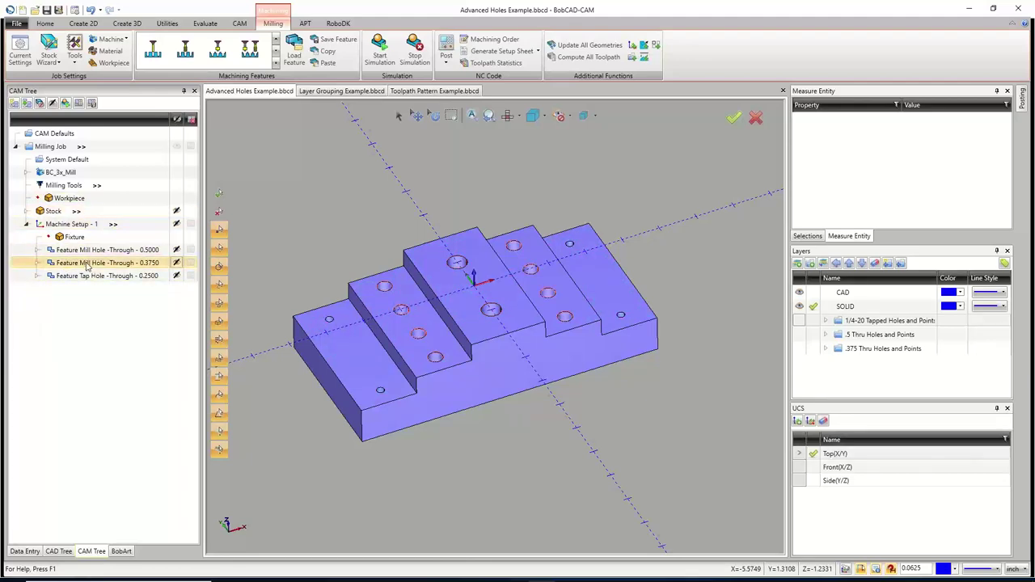
pyautogui.rightClick(84, 267)
pyautogui.click(115, 270)
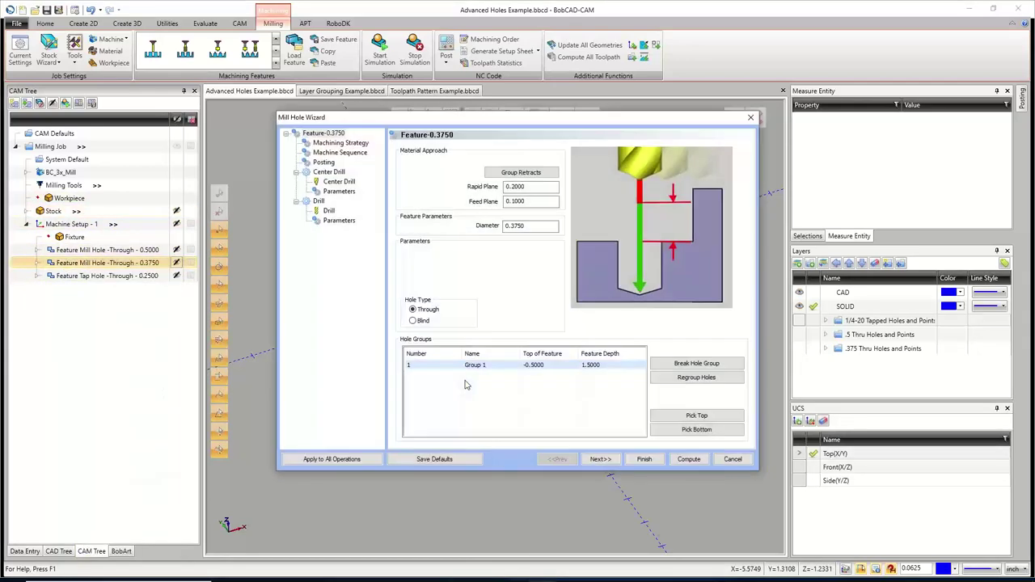
pyautogui.click(502, 368)
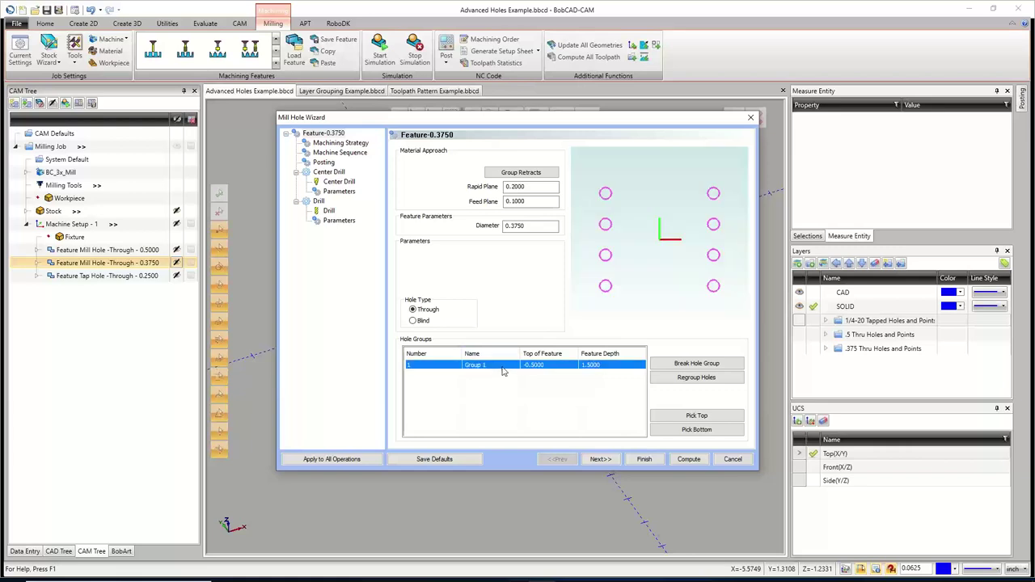
pyautogui.click(501, 368)
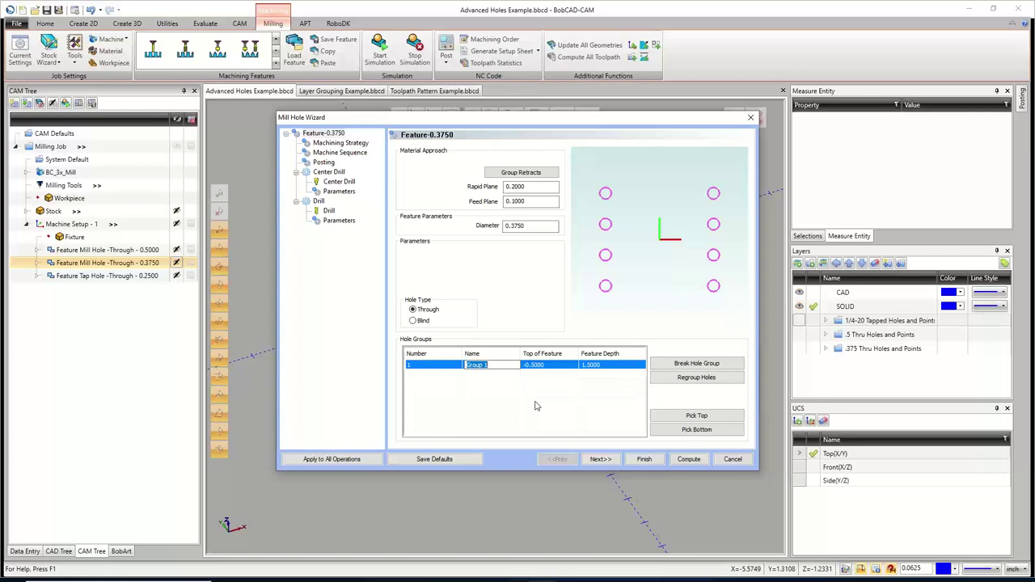
pyautogui.click(677, 364)
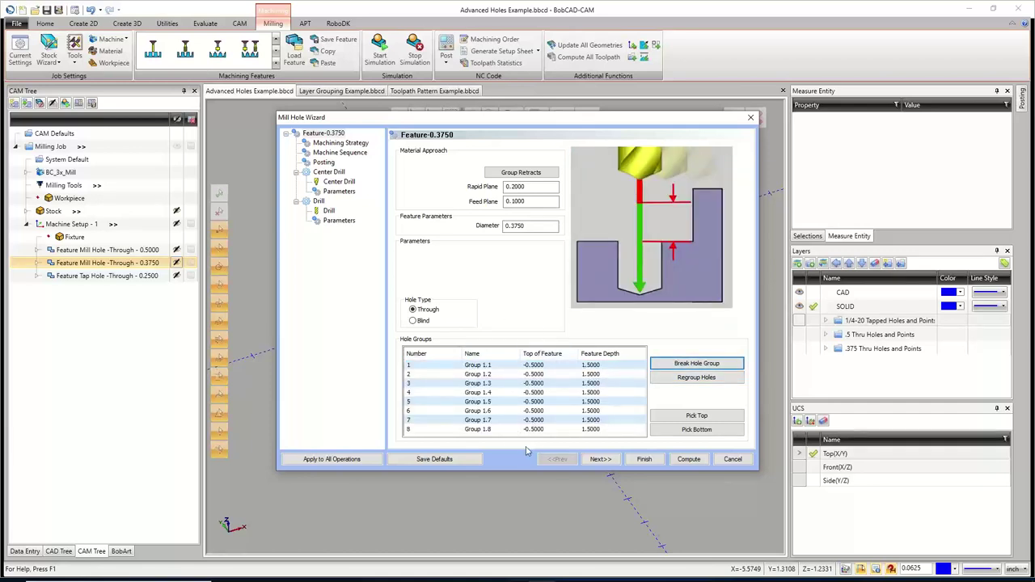
# Compute the 0.3750 toolpaths, inspect its drill paths from a low side view, then re-edit the feature.
pyautogui.click(689, 459)
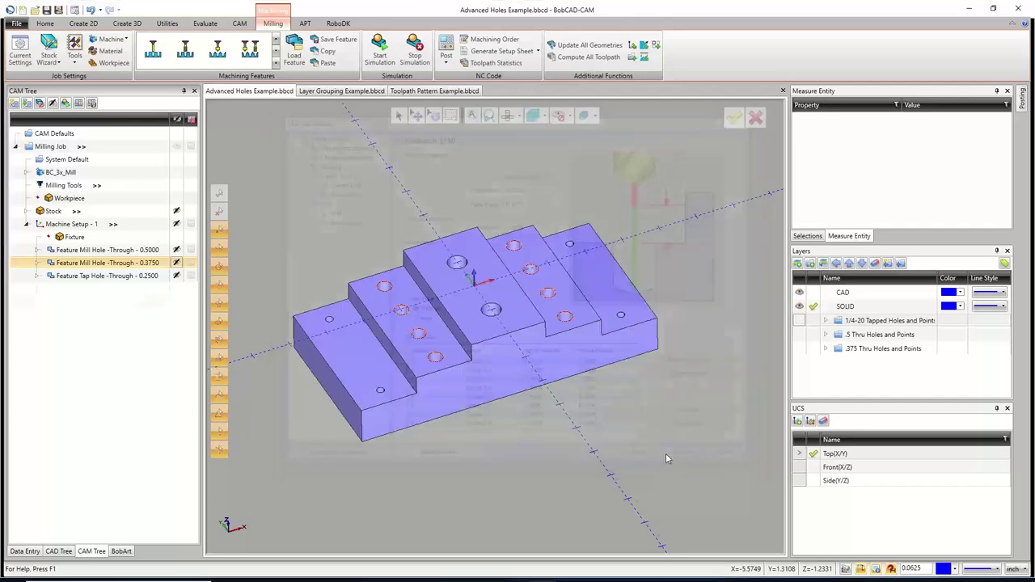
pyautogui.click(83, 304)
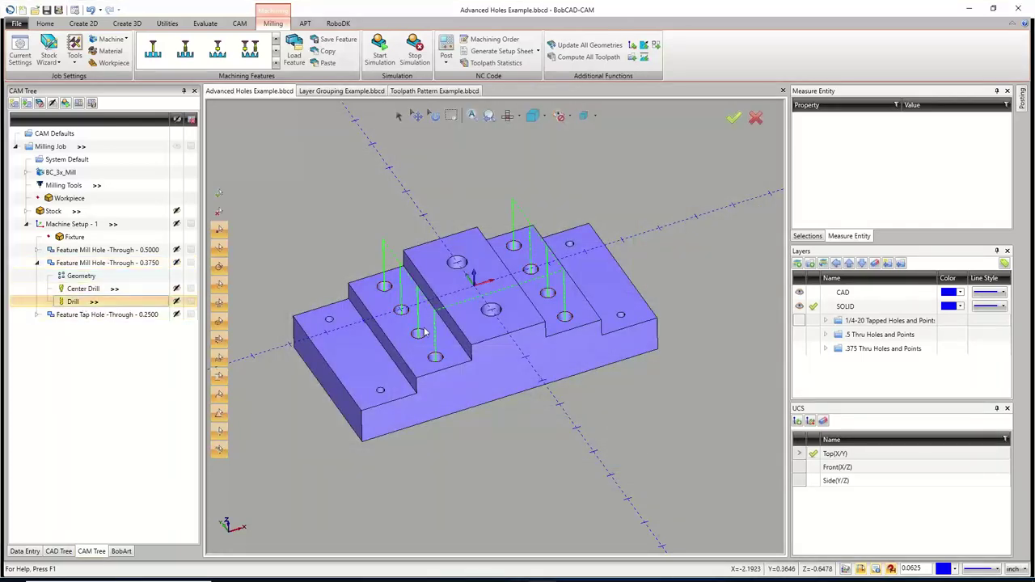
pyautogui.moveTo(427, 331); pyautogui.dragTo(431, 252, button='middle')
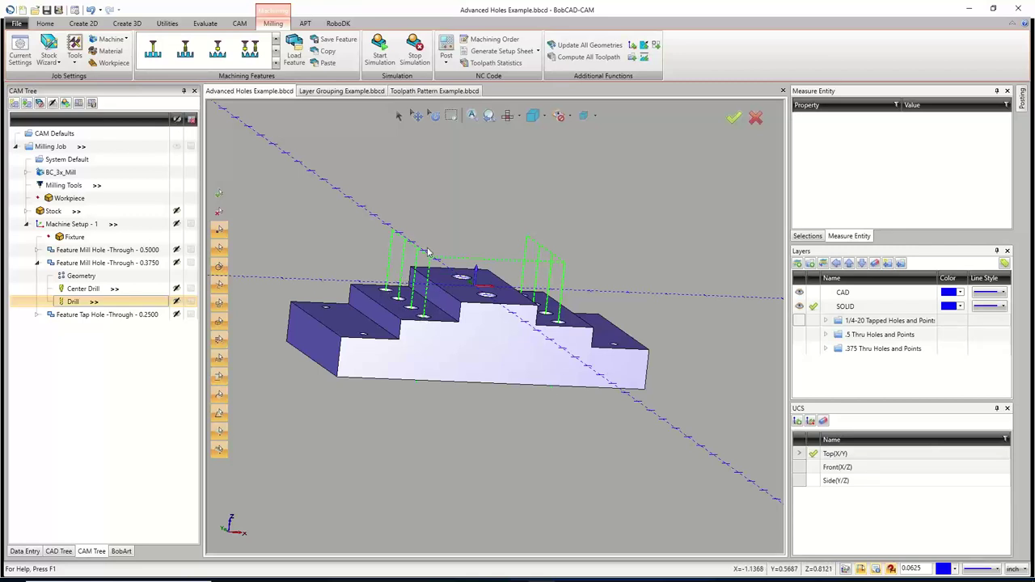
pyautogui.rightClick(87, 267)
pyautogui.click(106, 272)
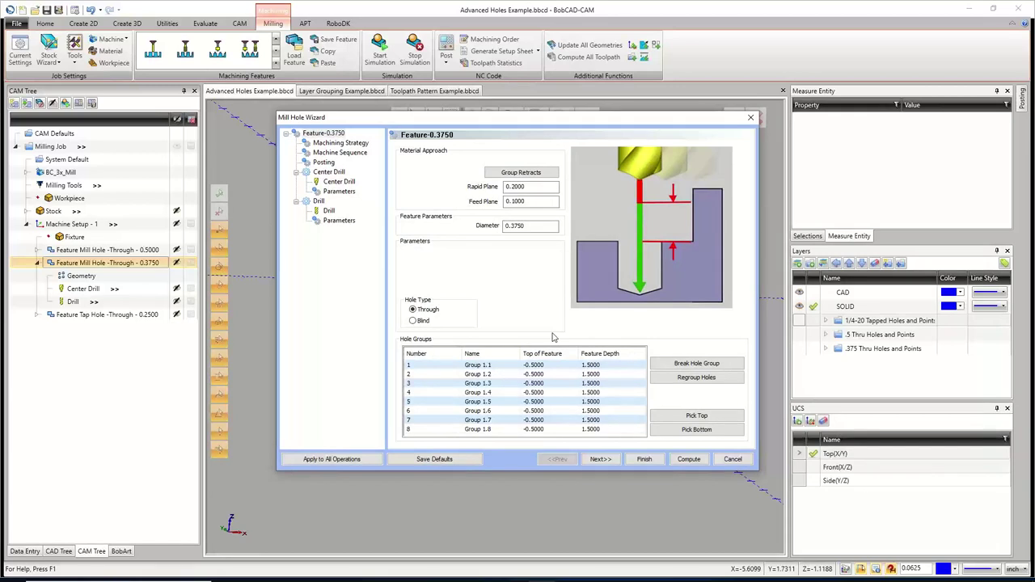
# Check which hole each of Groups 1.1 through 1.6 corresponds to on the part.
pyautogui.click(499, 367)
pyautogui.click(499, 366)
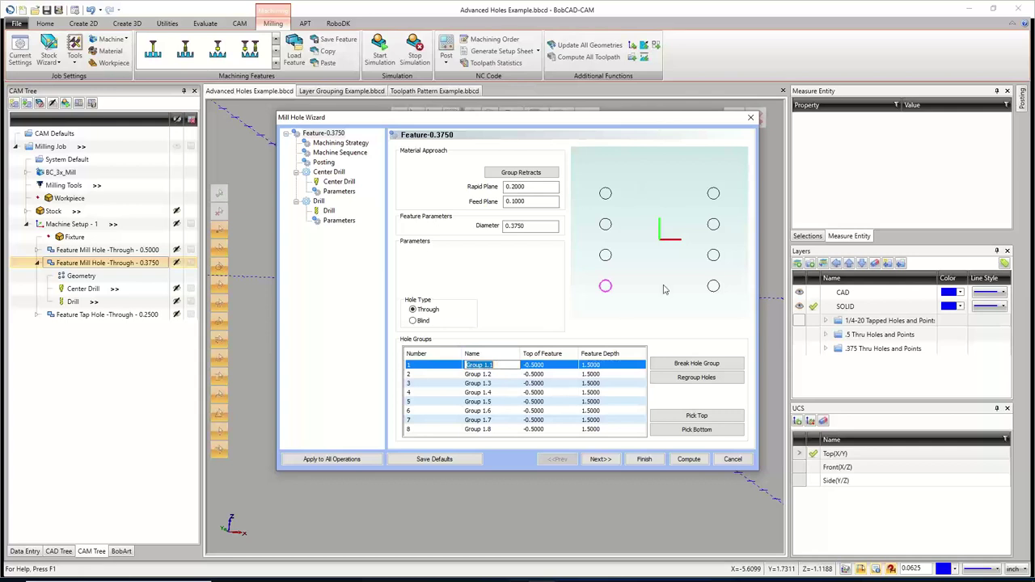
pyautogui.click(502, 374)
pyautogui.click(503, 383)
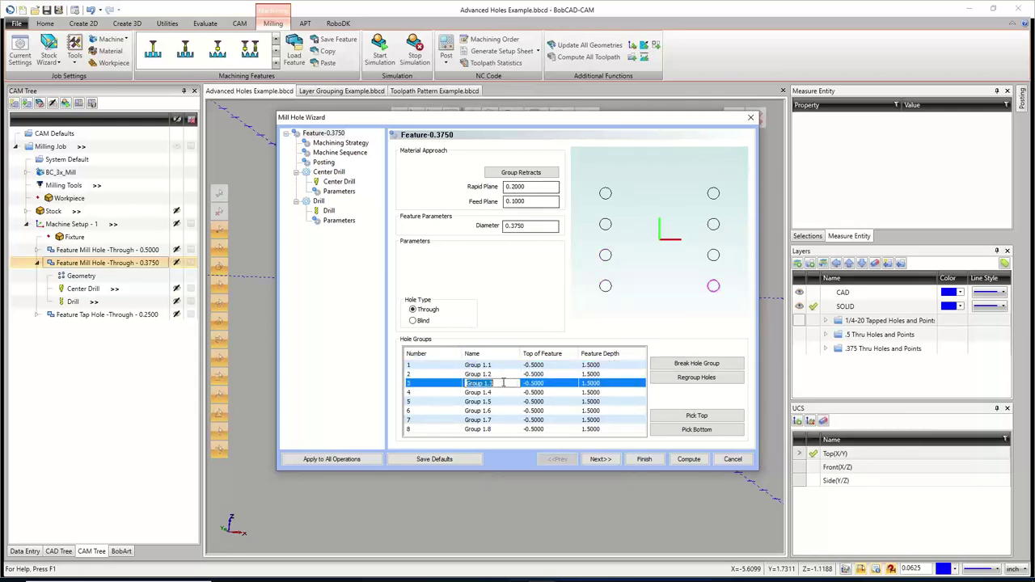
pyautogui.click(505, 374)
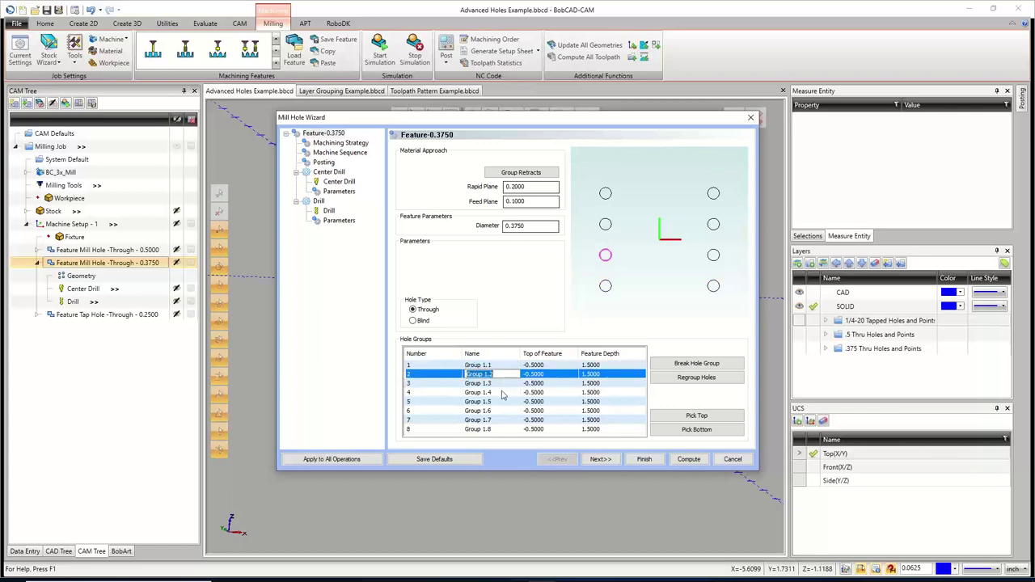
pyautogui.click(502, 383)
pyautogui.click(503, 392)
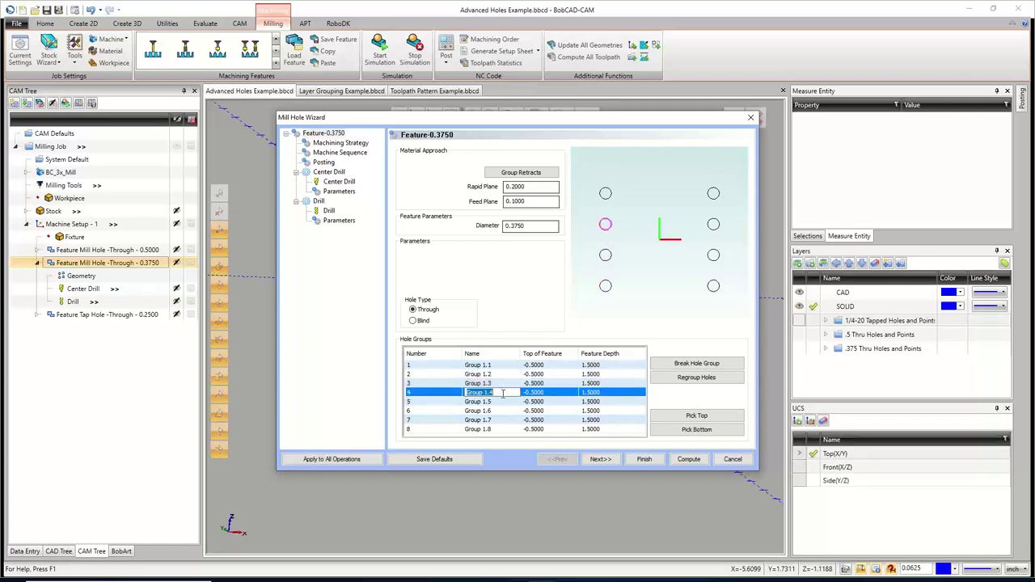
pyautogui.click(504, 401)
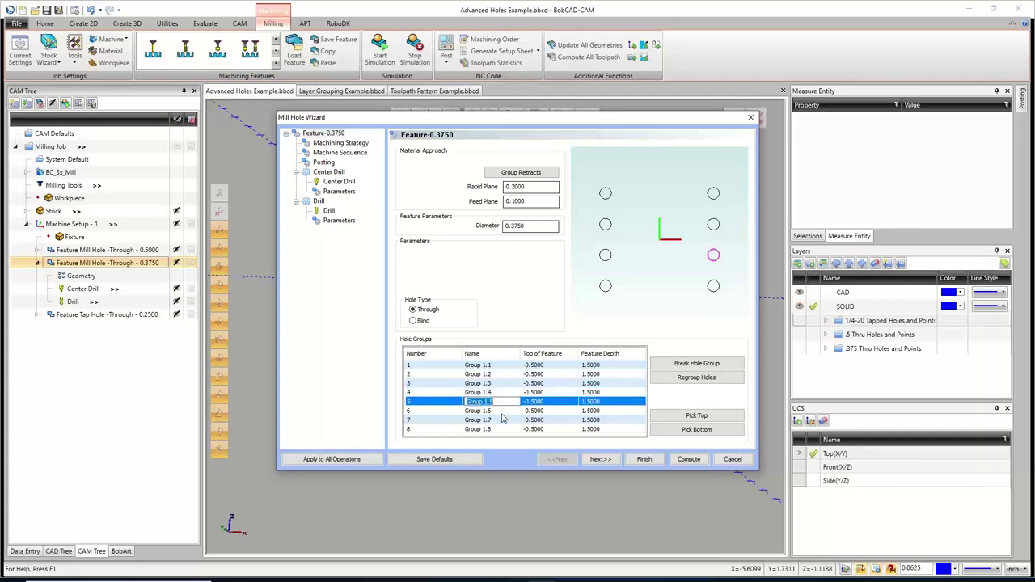
pyautogui.click(502, 411)
# Regroup the left-column holes (Groups 1.1, 1.2, 1.4, 1.6) into one group.
pyautogui.click(498, 366)
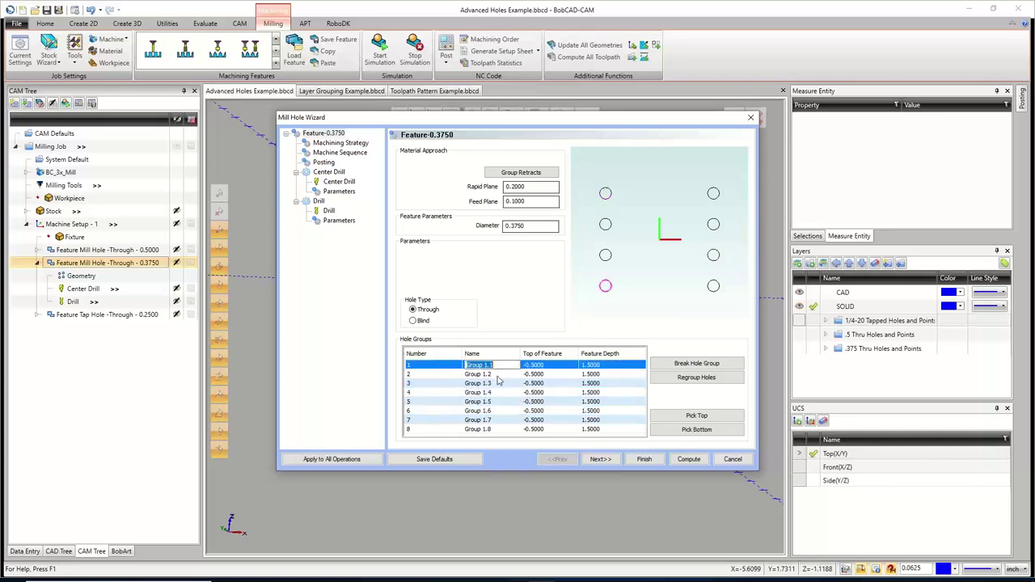
pyautogui.keyDown('shift'); pyautogui.click(499, 374); pyautogui.keyUp('shift')
pyautogui.keyDown('ctrl'); pyautogui.click(502, 393); pyautogui.keyUp('ctrl')
pyautogui.keyDown('ctrl'); pyautogui.click(504, 412); pyautogui.keyUp('ctrl')
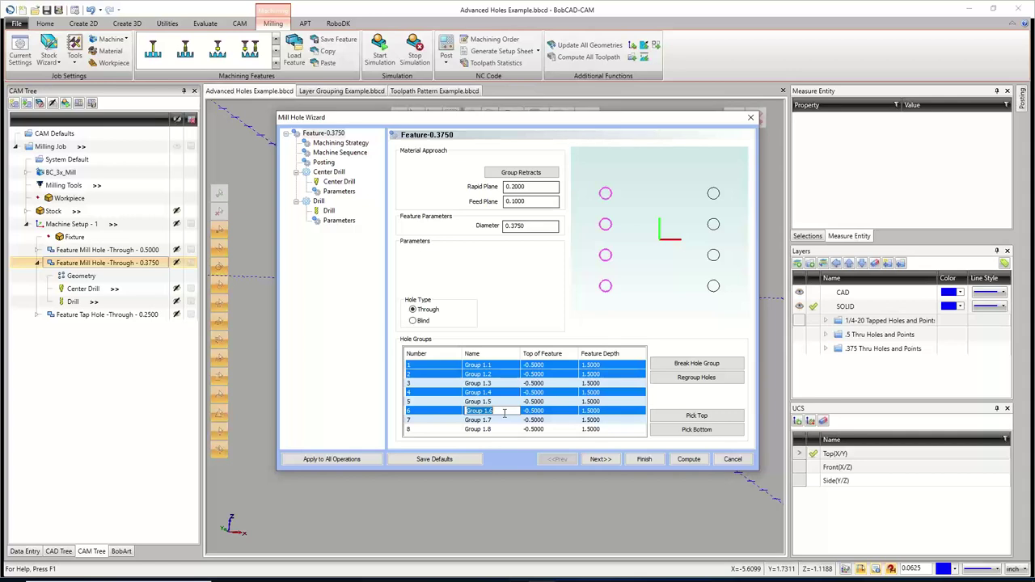
pyautogui.click(696, 378)
# Select the right-column hole groups, including Groups 1.5, 1.7 and 1.8.
pyautogui.click(491, 376)
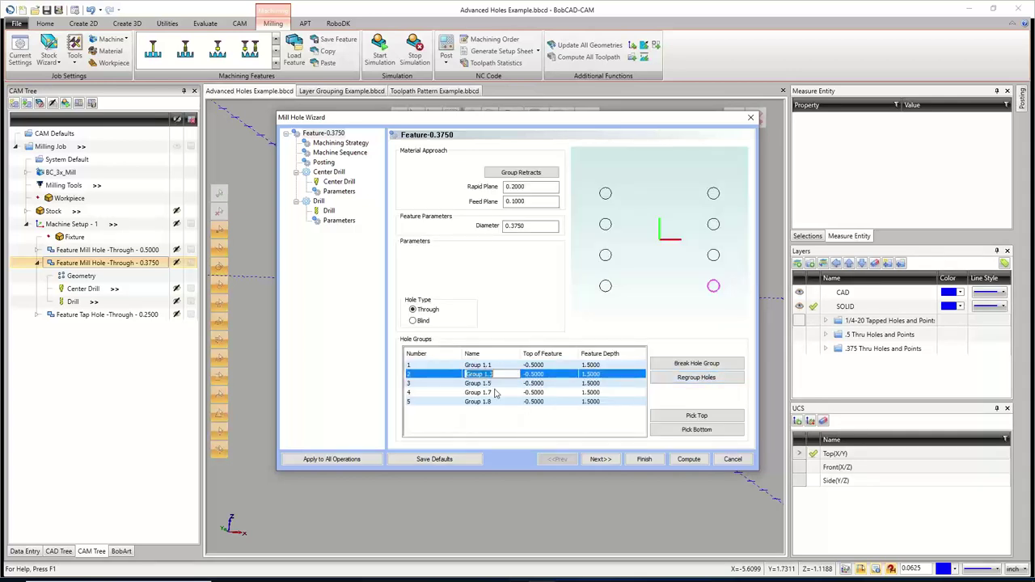
pyautogui.keyDown('ctrl'); pyautogui.click(494, 384); pyautogui.keyUp('ctrl')
pyautogui.keyDown('ctrl'); pyautogui.click(495, 393); pyautogui.keyUp('ctrl')
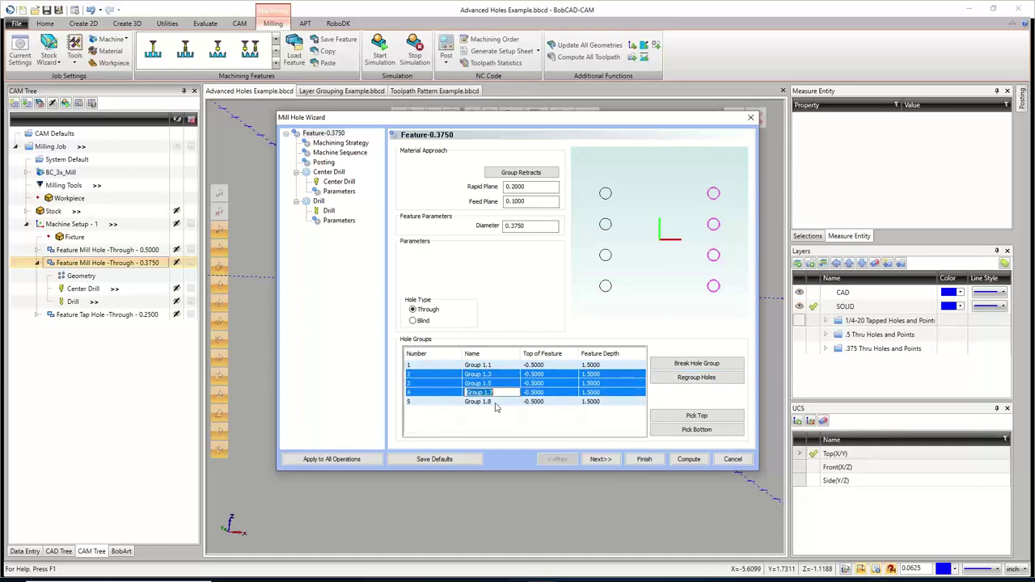
pyautogui.keyDown('ctrl'); pyautogui.click(495, 402); pyautogui.keyUp('ctrl')
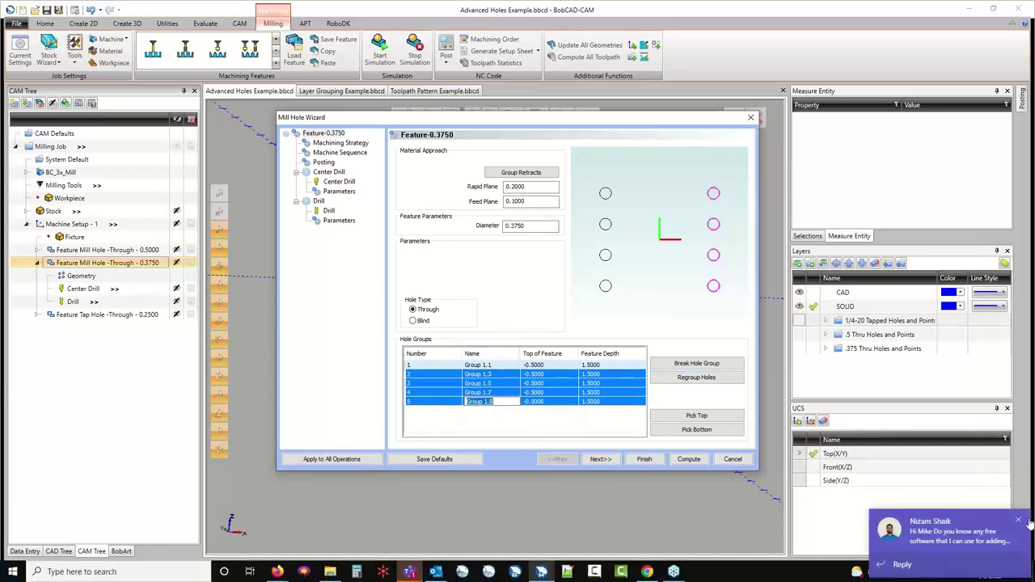
# Dismiss the chat notifications and quit the chat app from the system tray.
pyautogui.click(1018, 520)
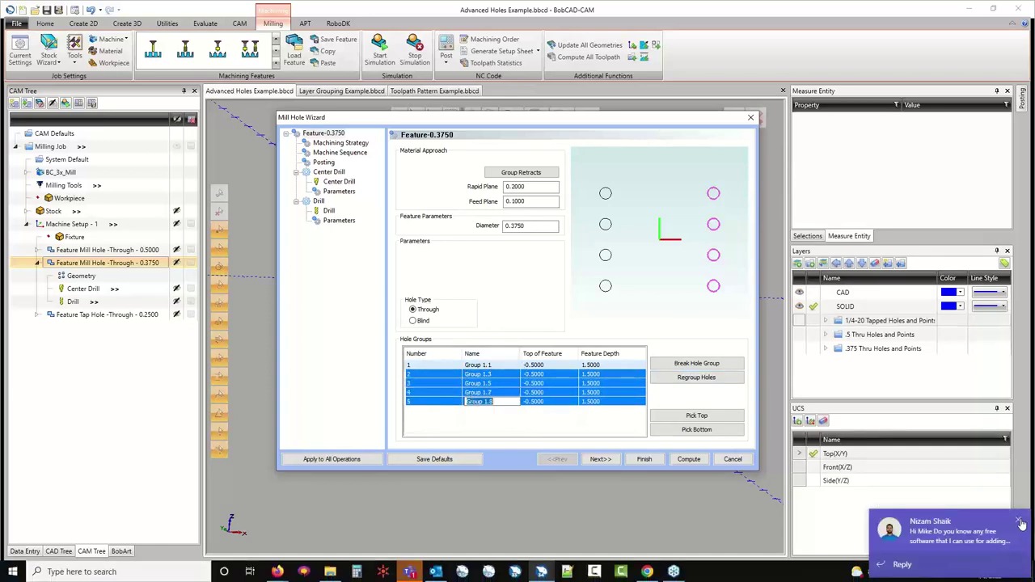
pyautogui.click(414, 572)
pyautogui.click(410, 573)
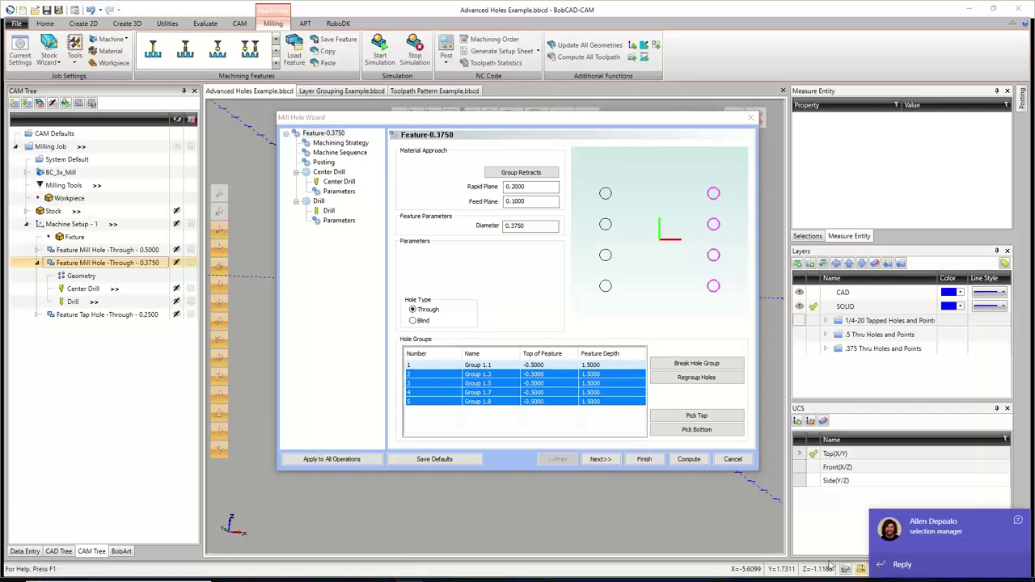
pyautogui.click(1017, 522)
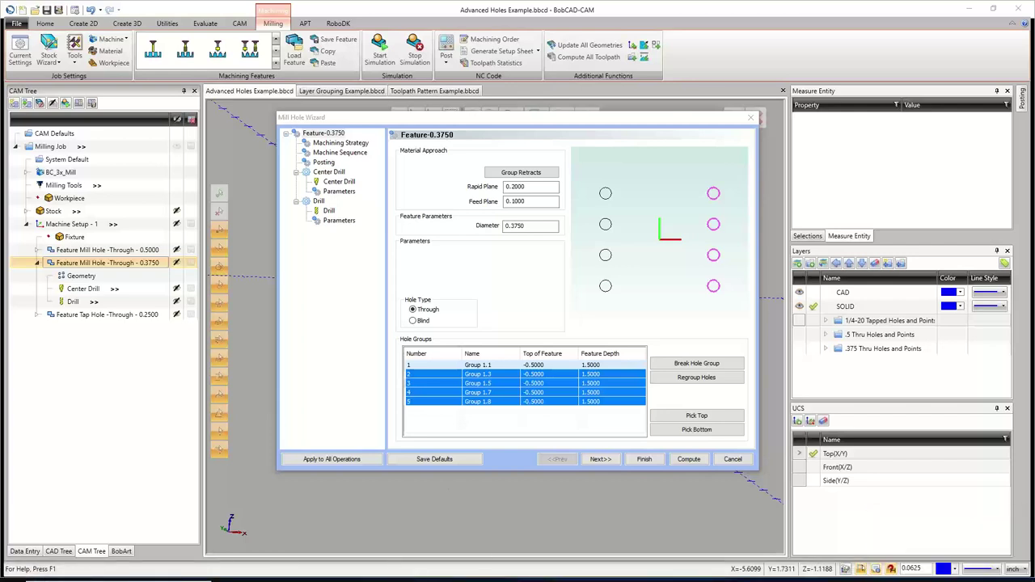
pyautogui.moveTo(984, 578)
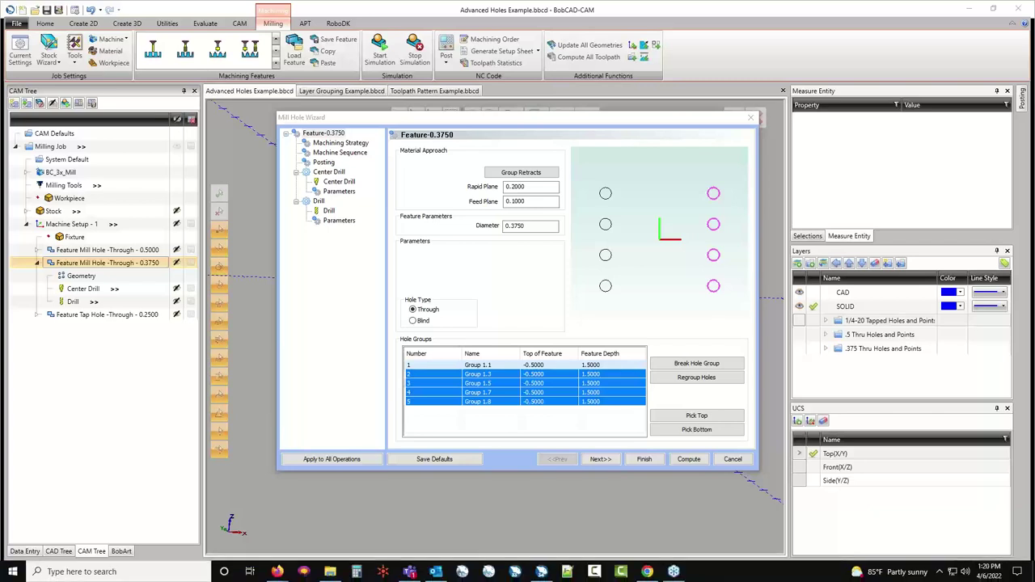
pyautogui.click(940, 572)
pyautogui.click(961, 549)
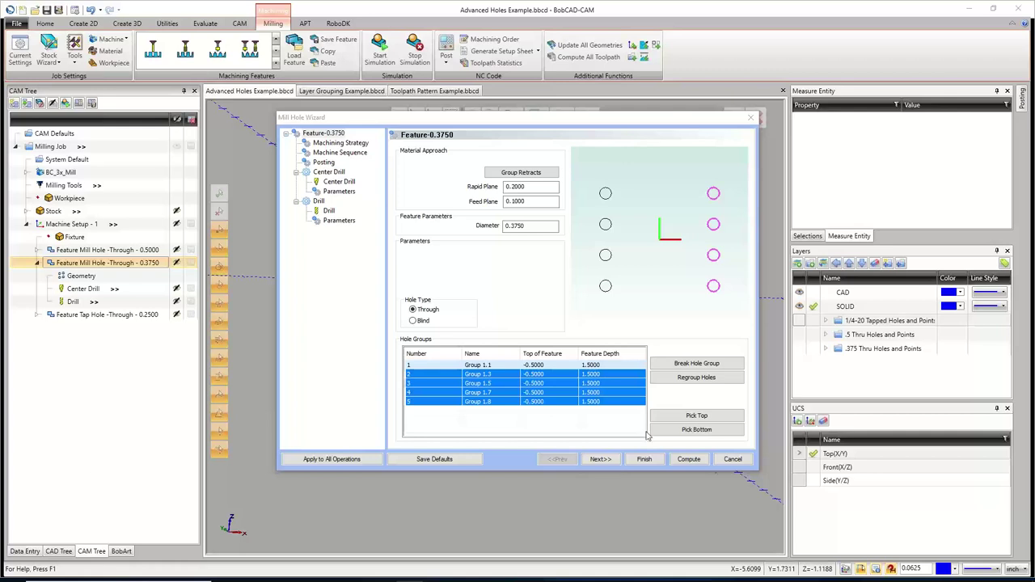
pyautogui.click(940, 570)
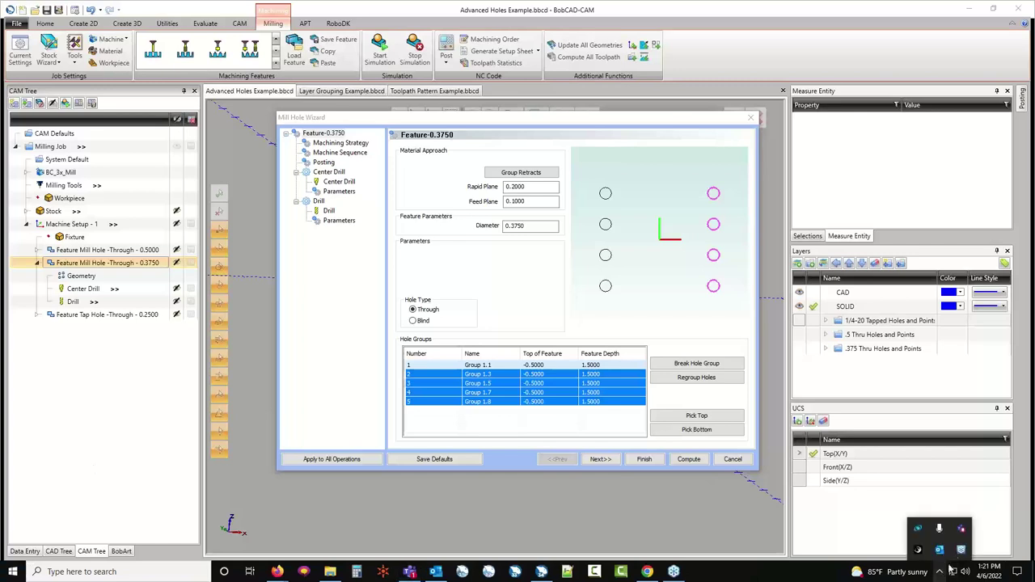
pyautogui.rightClick(962, 529)
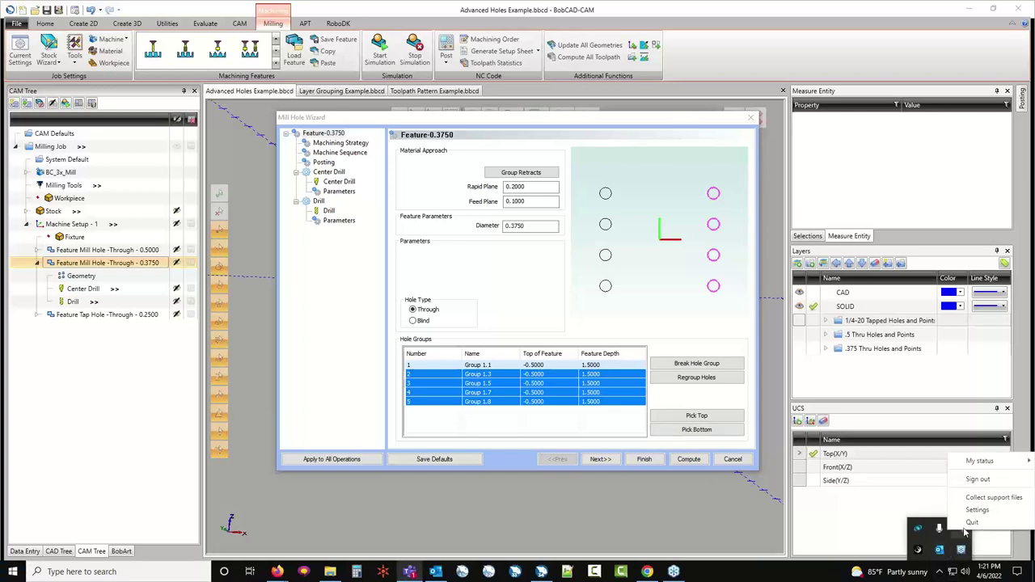
pyautogui.click(968, 523)
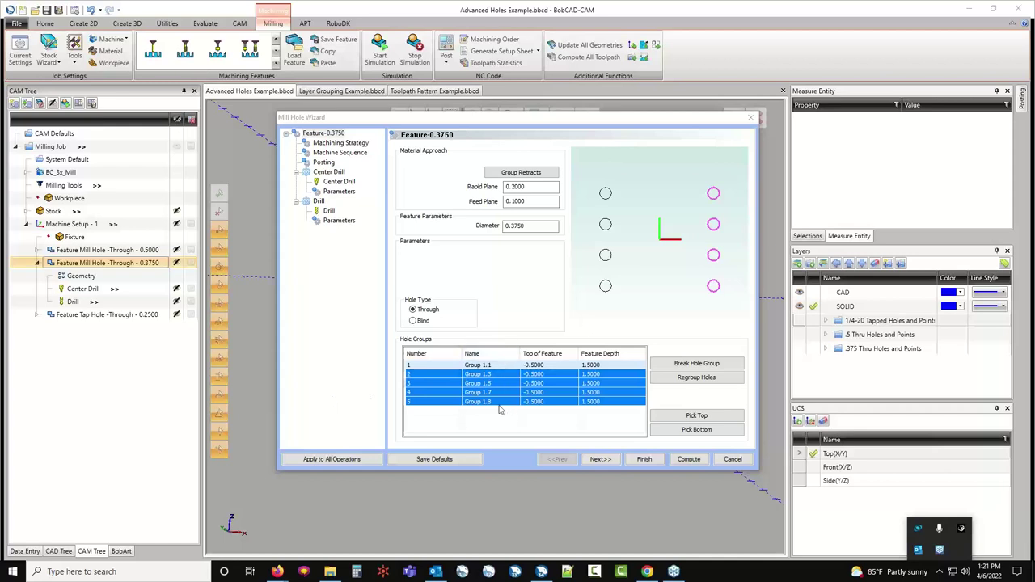
# Regroup the selected right-column holes into one group and verify the two merged groups.
pyautogui.click(683, 378)
pyautogui.click(489, 365)
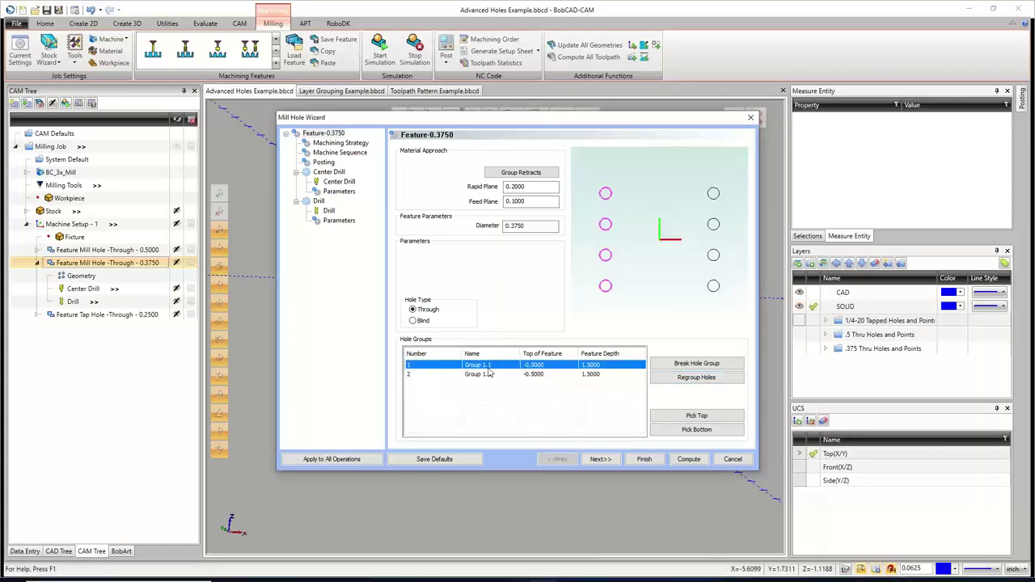
pyautogui.click(489, 366)
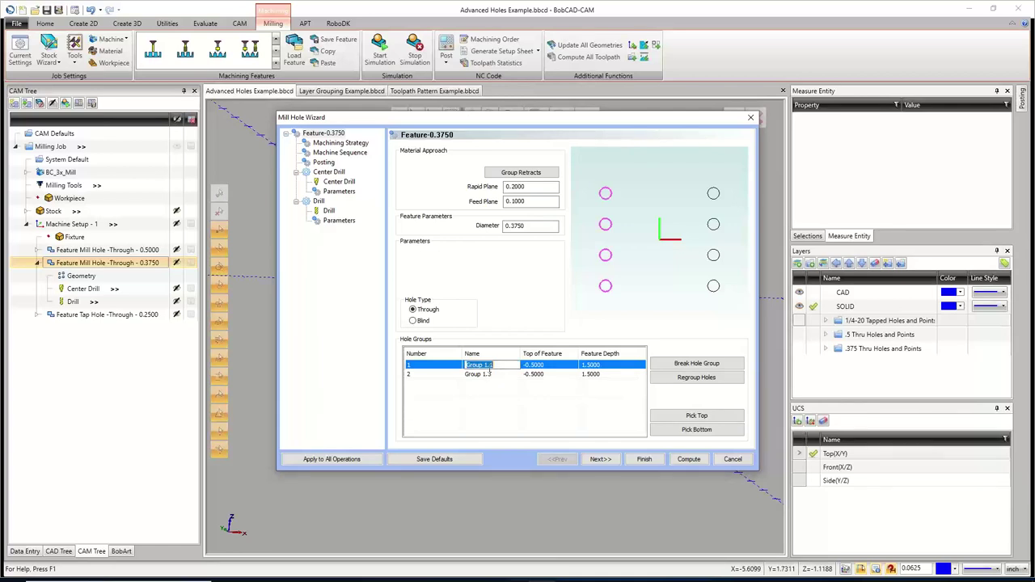
pyautogui.doubleClick(499, 373)
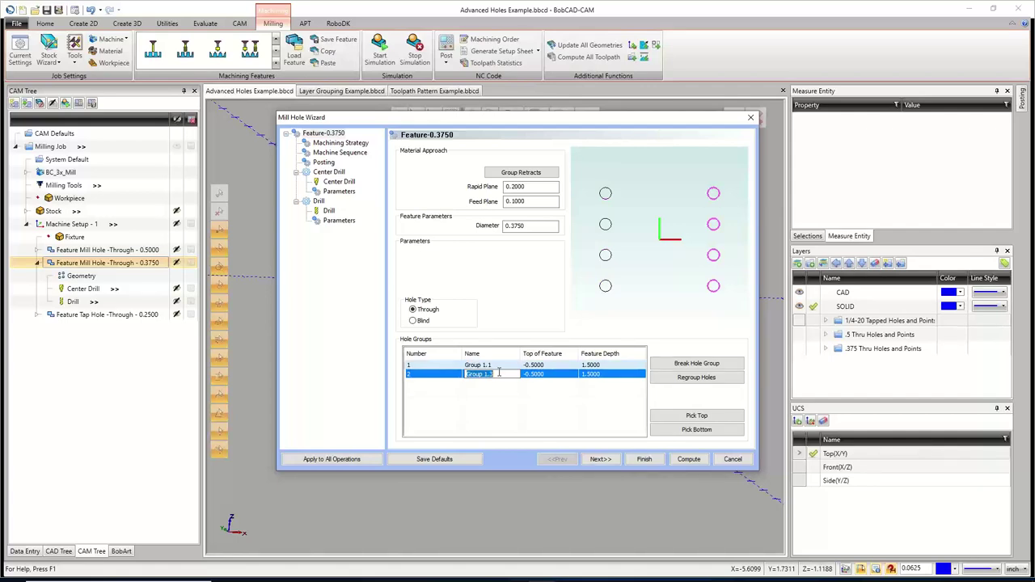
pyautogui.click(339, 182)
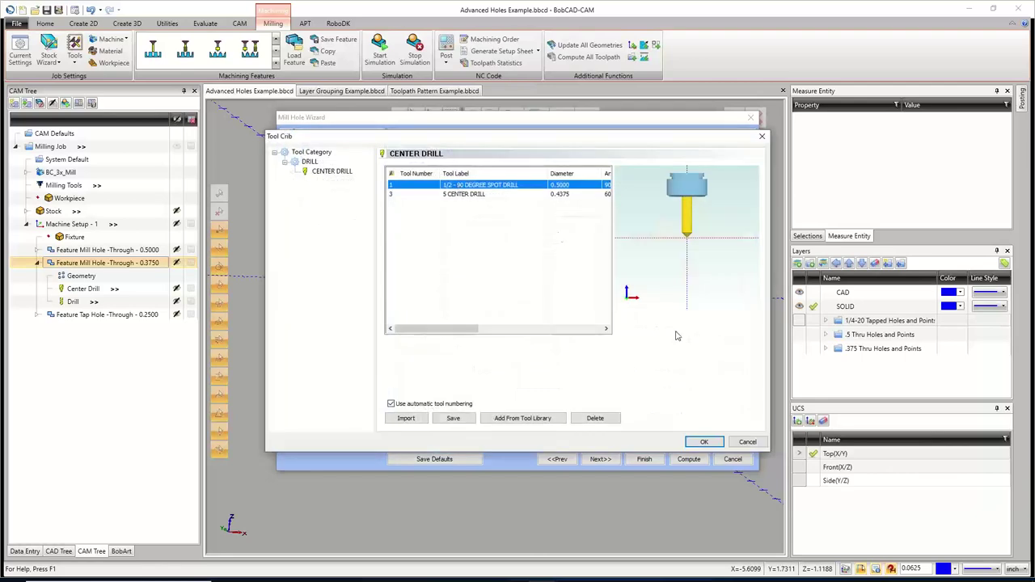
# Accept the spot drill and set the center drill's Center Diameter to .375+.02 (0.3950).
pyautogui.click(702, 442)
pyautogui.click(602, 459)
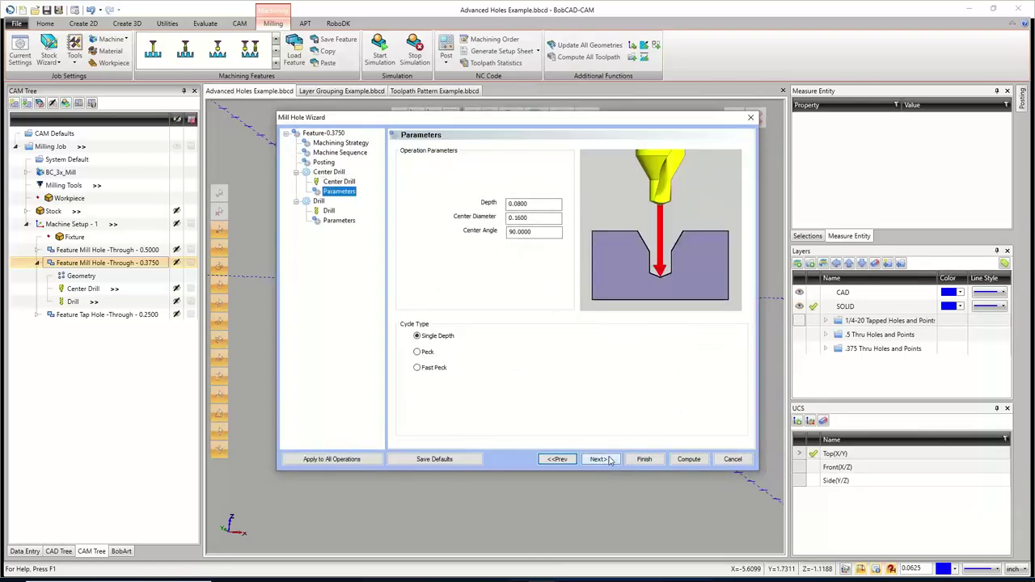
pyautogui.click(604, 459)
pyautogui.click(557, 459)
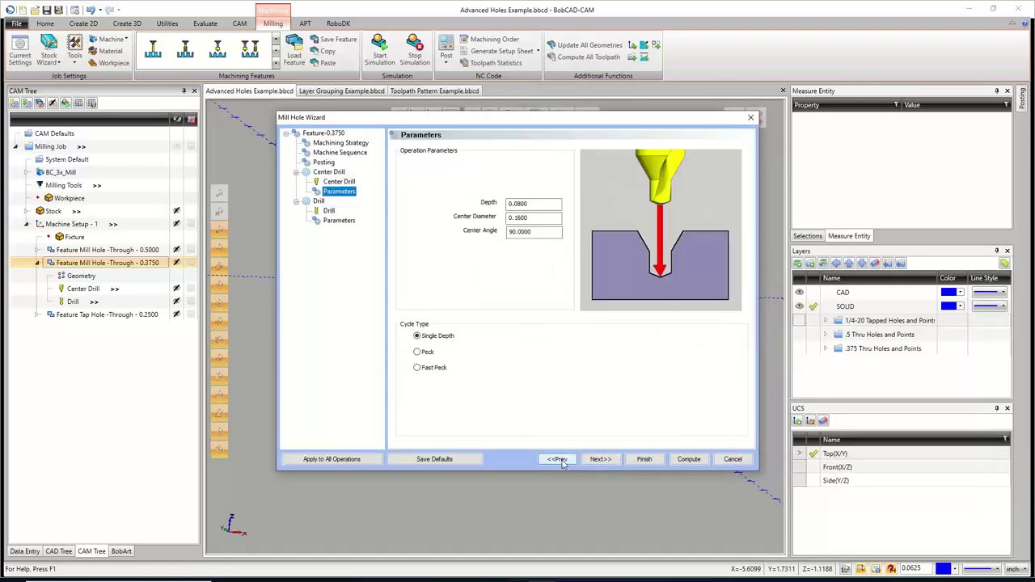
pyautogui.click(530, 218)
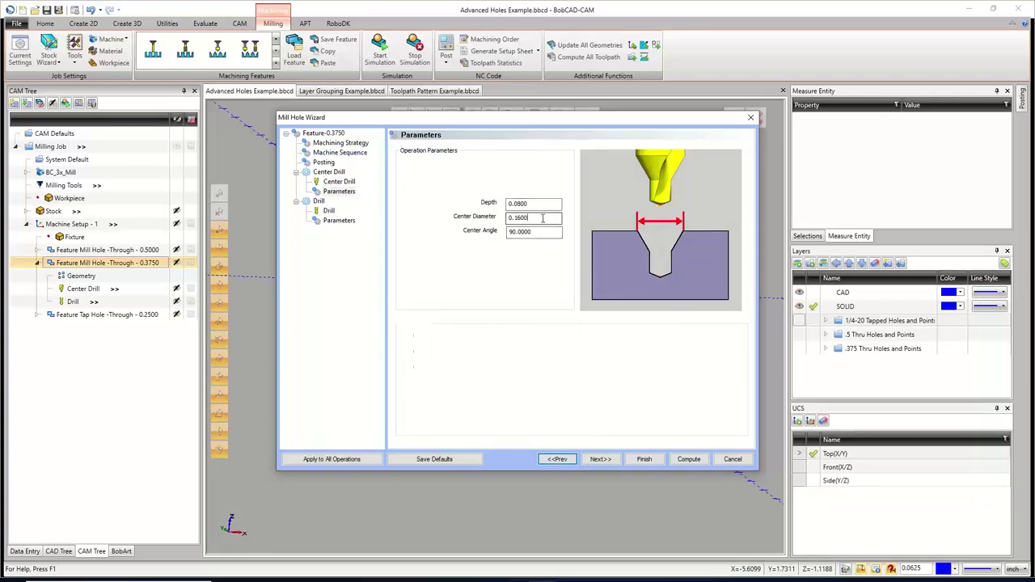
pyautogui.write('.375')
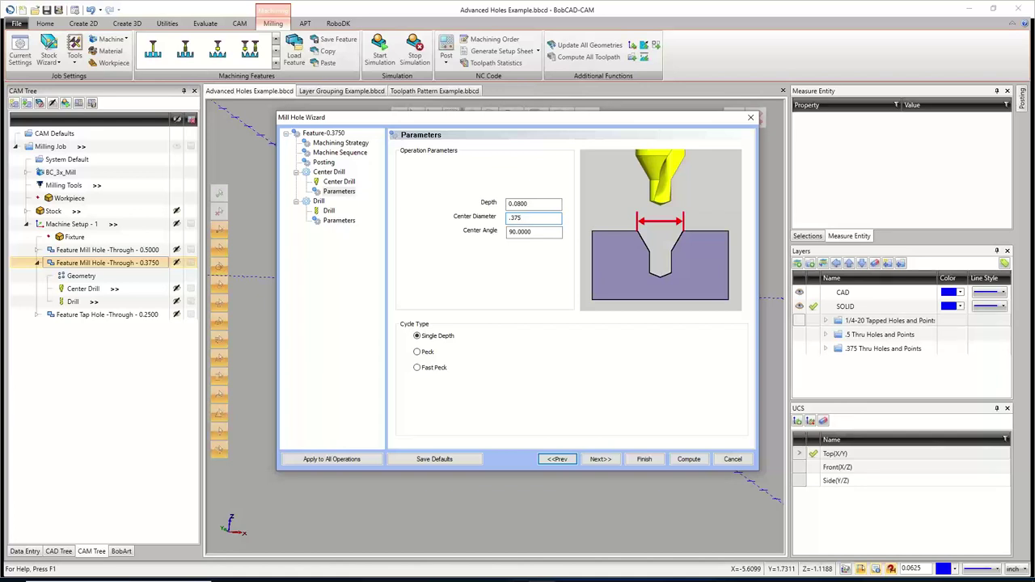
pyautogui.write('+.02')
pyautogui.press('Tab')
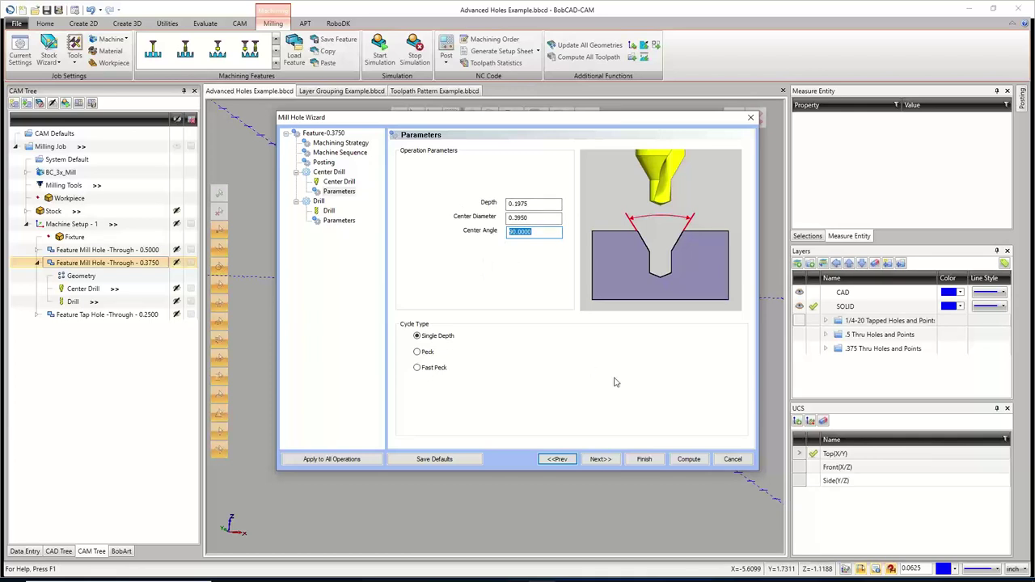
# Review the drilling depths of Groups 1.1 and 1.3 on the Drill parameters page.
pyautogui.click(340, 220)
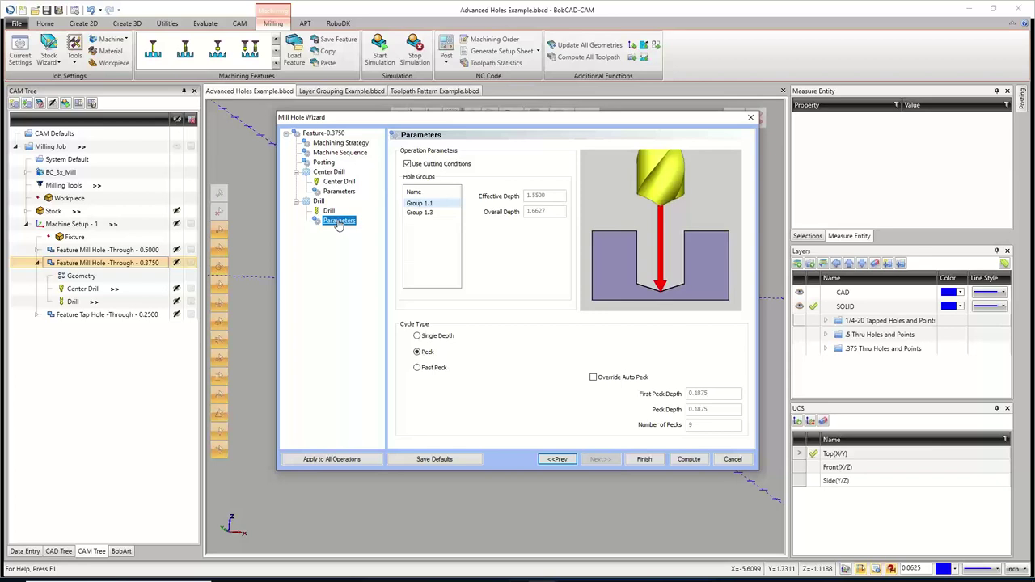
pyautogui.click(421, 204)
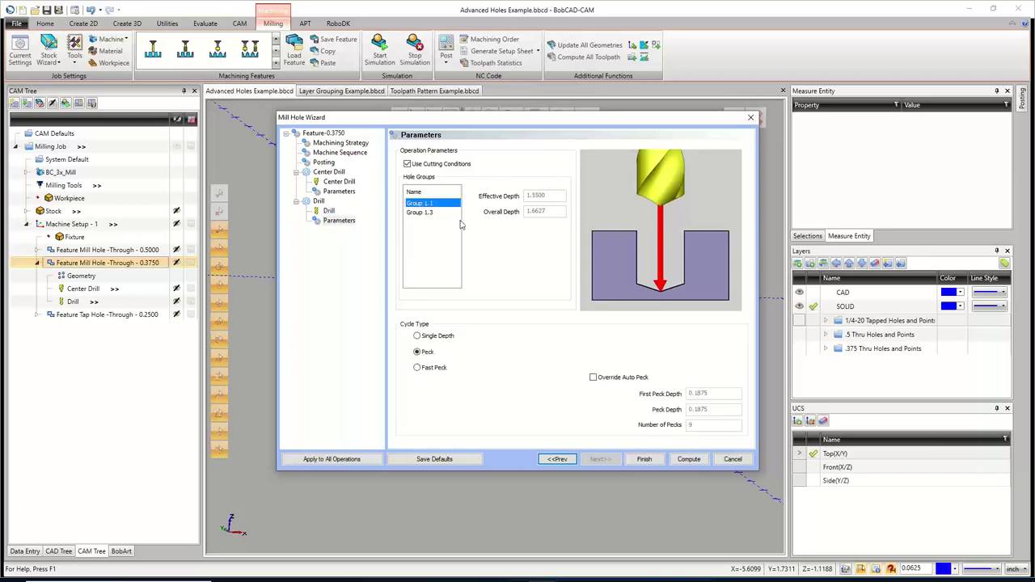
pyautogui.click(339, 222)
pyautogui.click(420, 212)
# Compute the 0.3750 hole toolpaths and preview its drill paths alongside the tap feature's drill path.
pyautogui.click(689, 458)
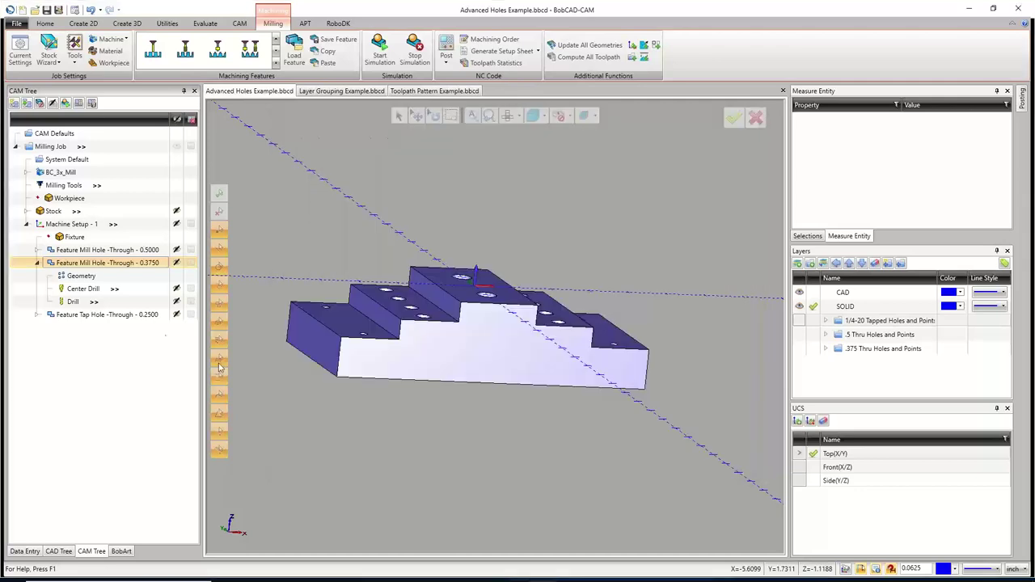
pyautogui.click(73, 302)
pyautogui.moveTo(356, 360); pyautogui.dragTo(425, 350, button='middle')
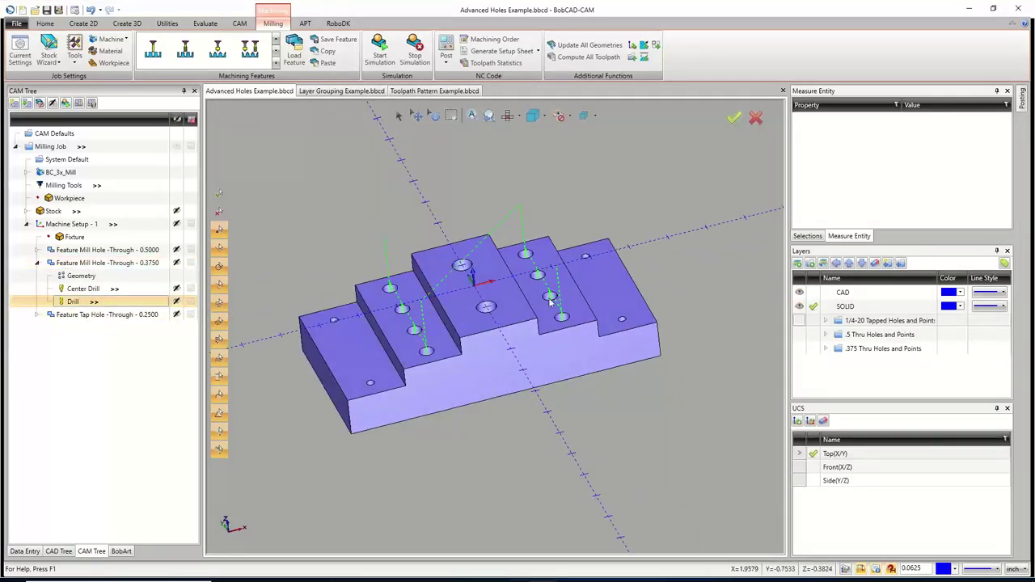
pyautogui.click(36, 314)
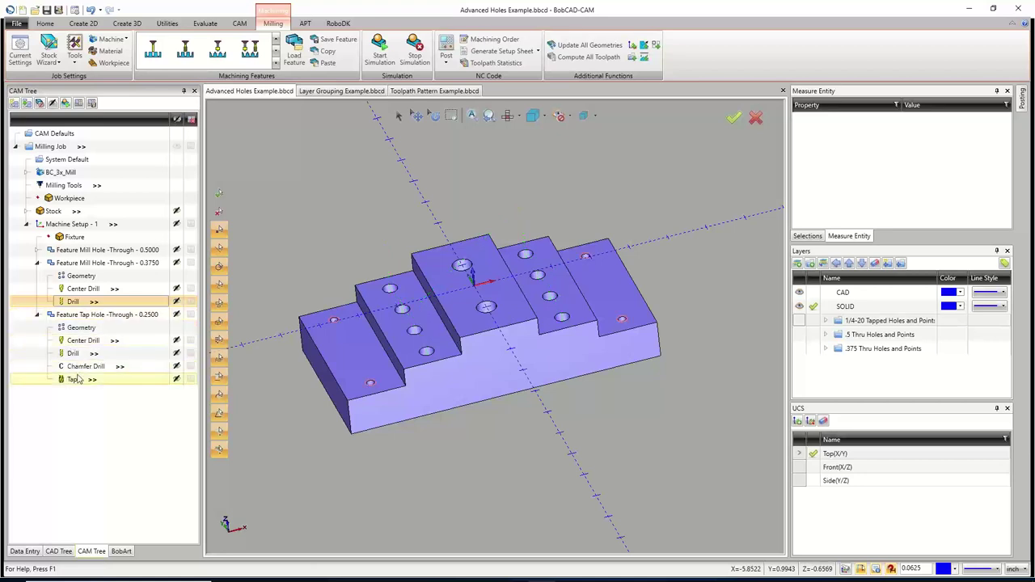
pyautogui.click(79, 354)
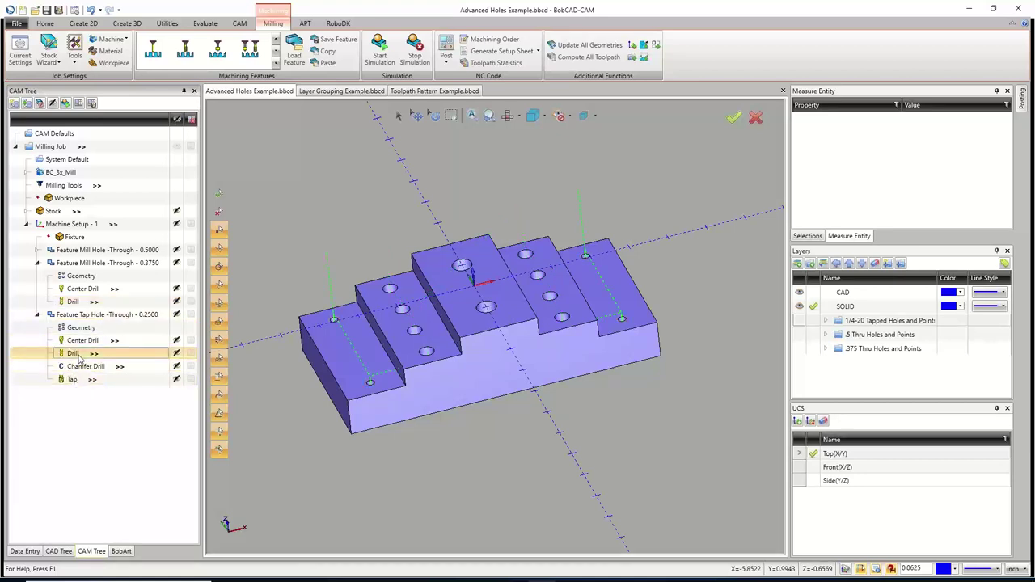
pyautogui.click(73, 302)
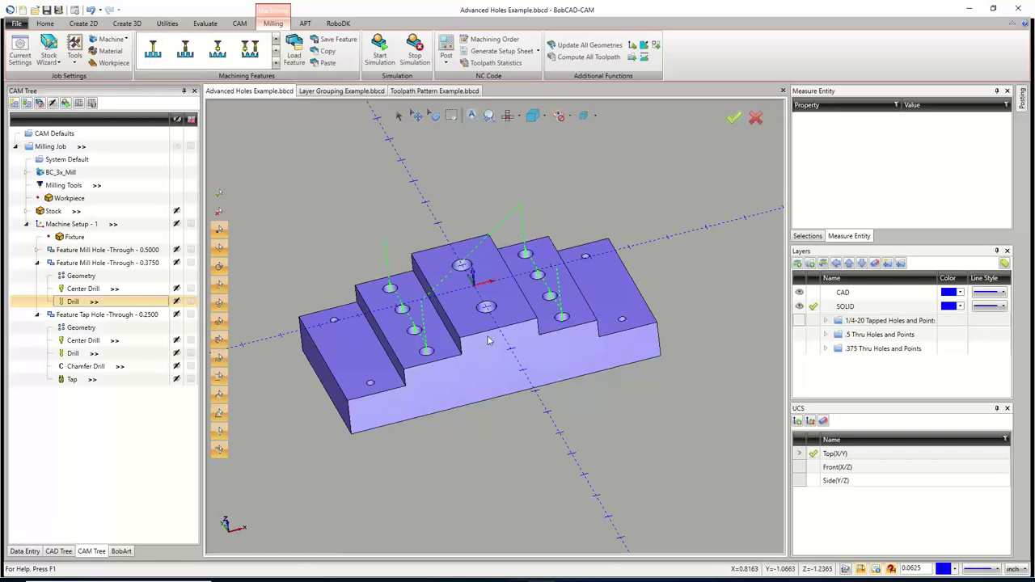
# Preview the tap hole feature's Center Drill, Drill, Chamfer Drill and Tap toolpaths on the part.
pyautogui.click(37, 263)
pyautogui.click(85, 290)
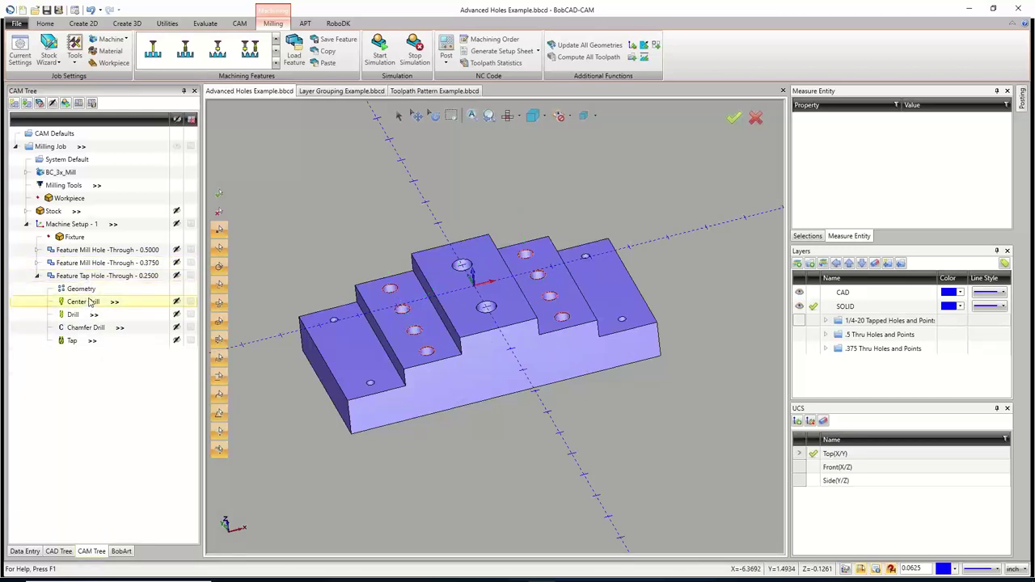
pyautogui.click(88, 302)
pyautogui.click(75, 315)
pyautogui.click(84, 328)
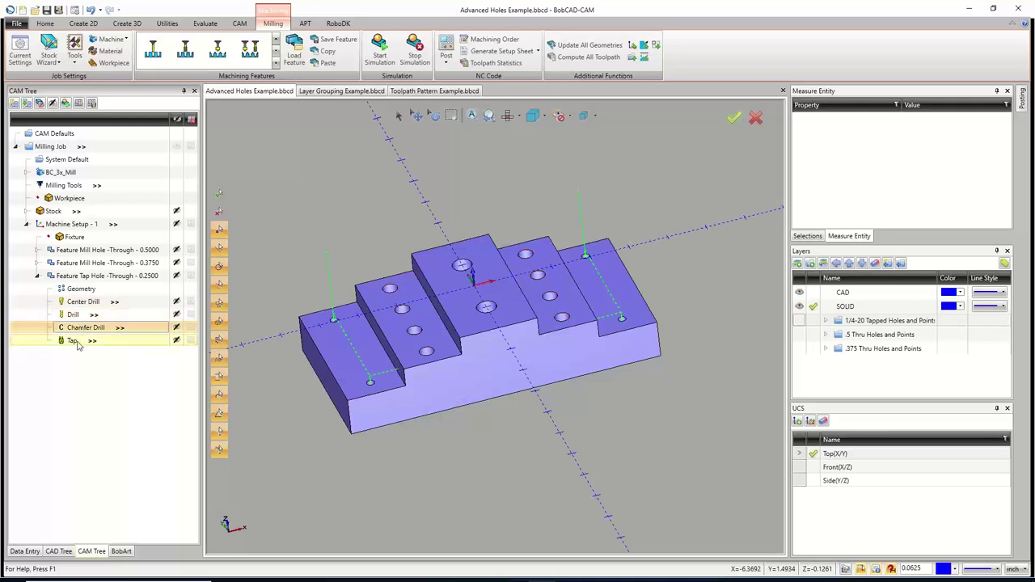
pyautogui.click(77, 343)
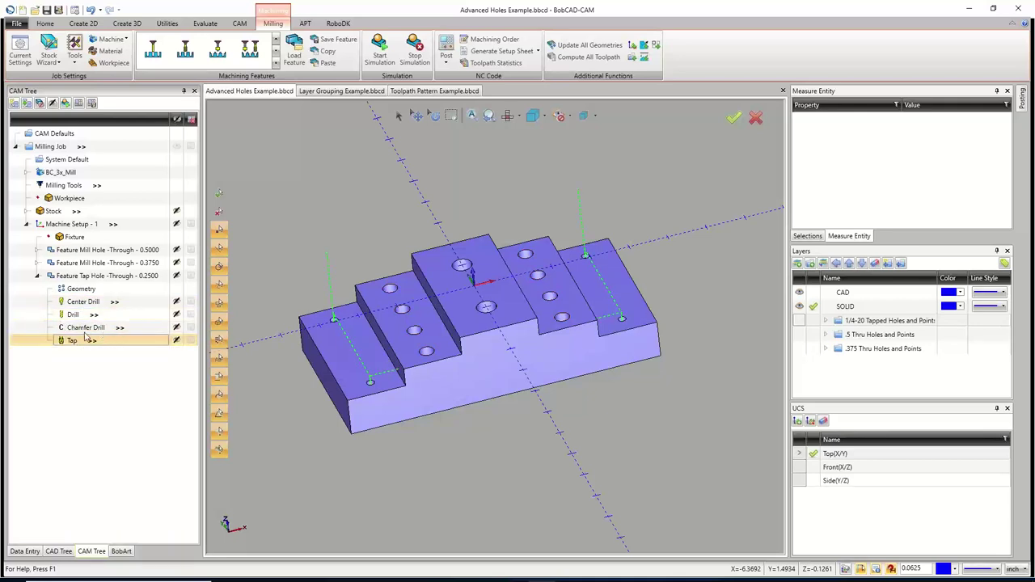
pyautogui.click(87, 327)
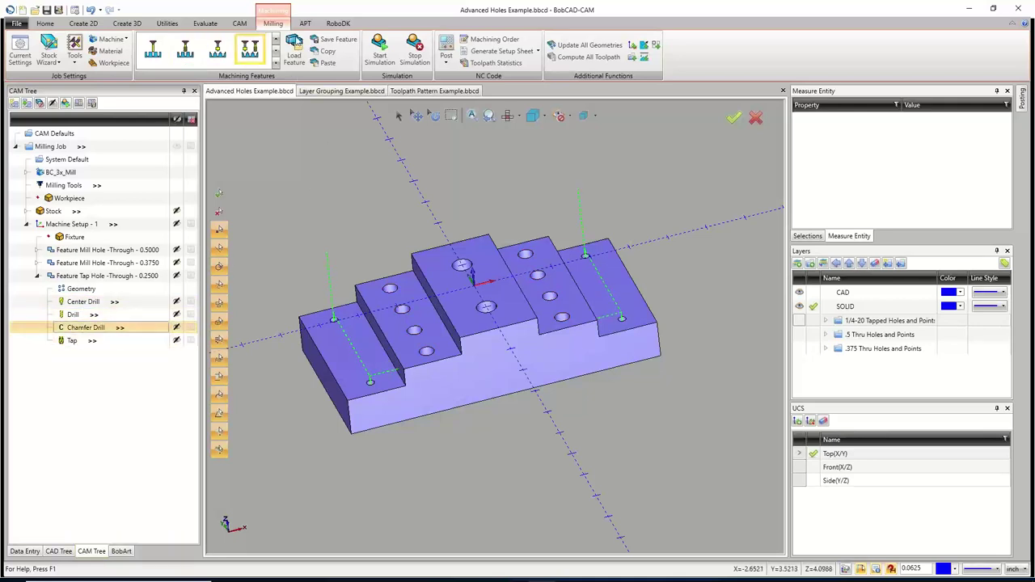
pyautogui.click(239, 22)
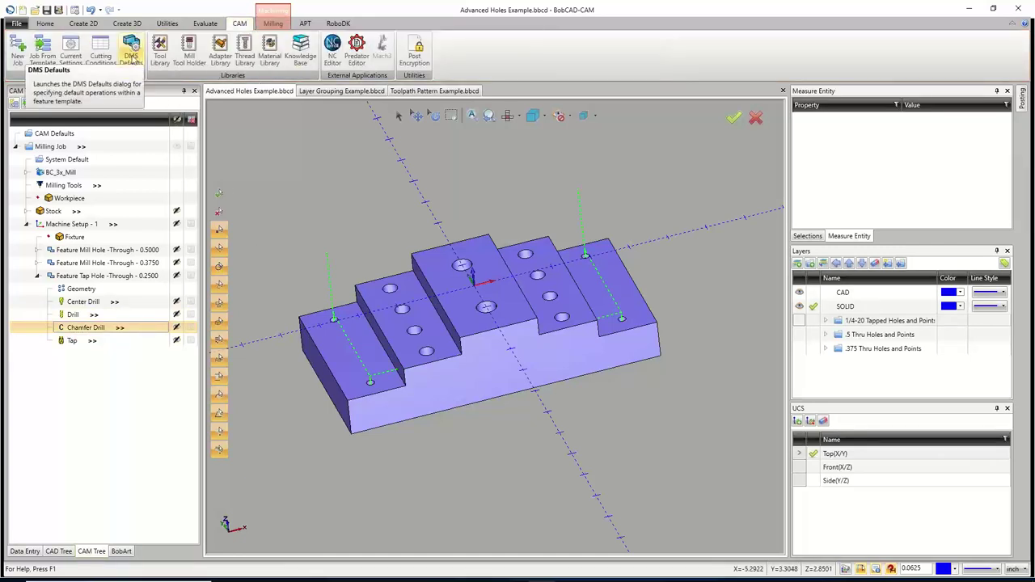
pyautogui.click(131, 55)
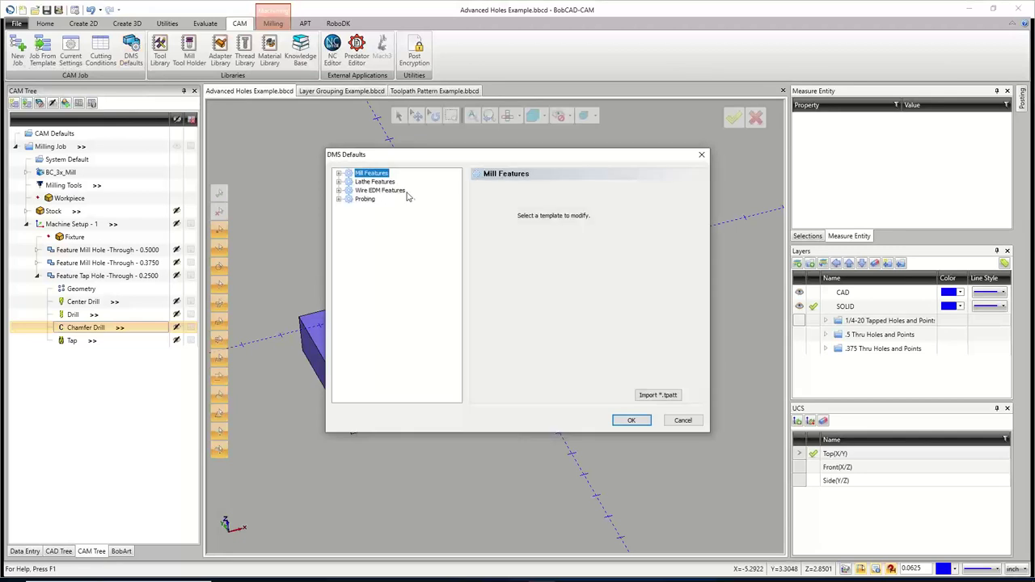
pyautogui.click(339, 174)
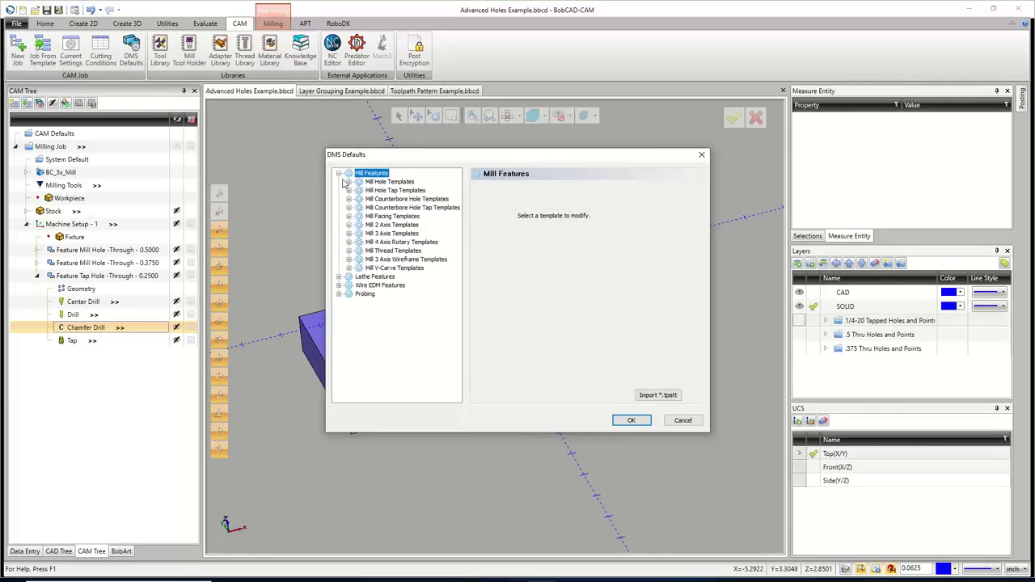
pyautogui.click(348, 191)
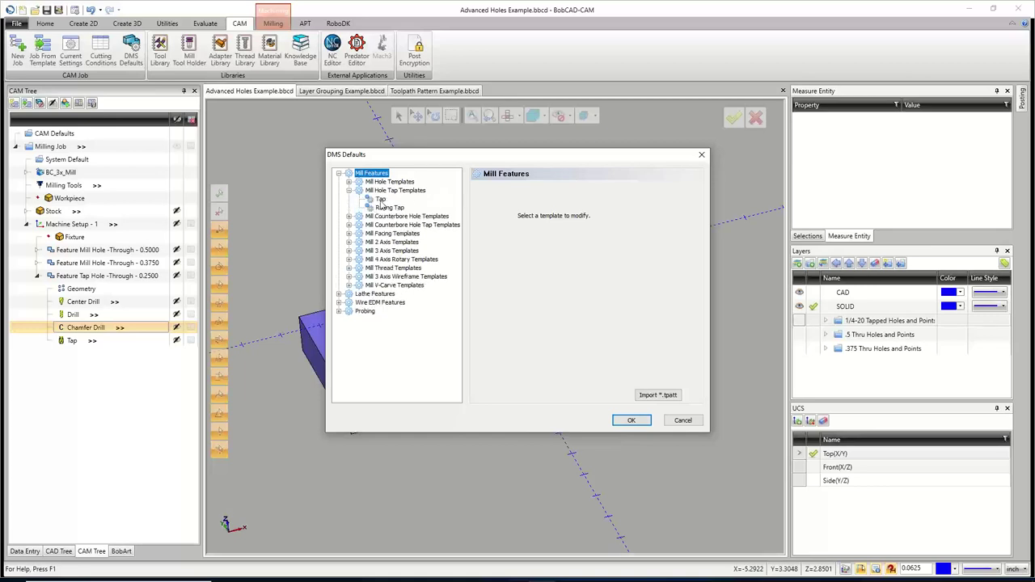
pyautogui.click(381, 199)
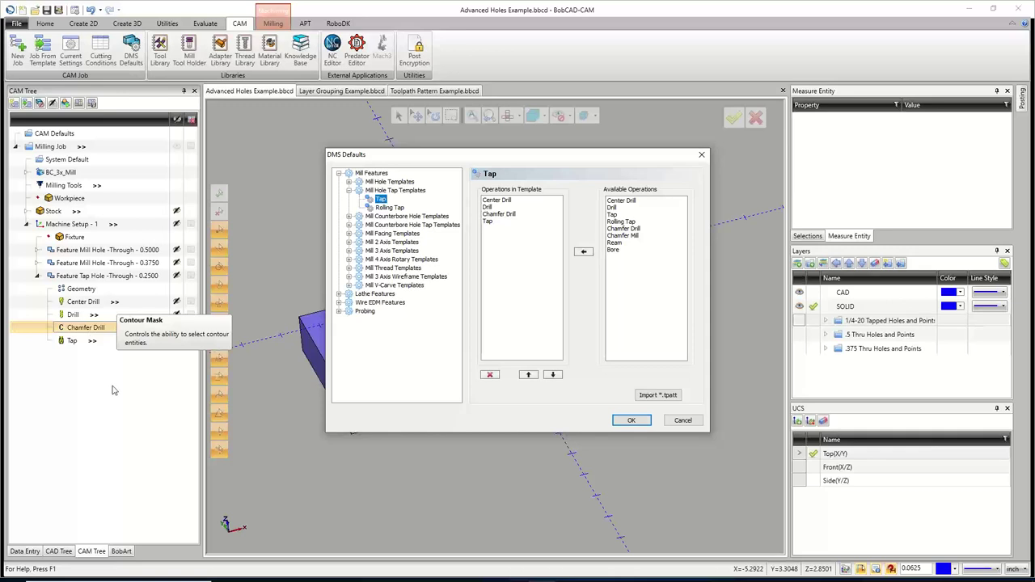
pyautogui.click(503, 214)
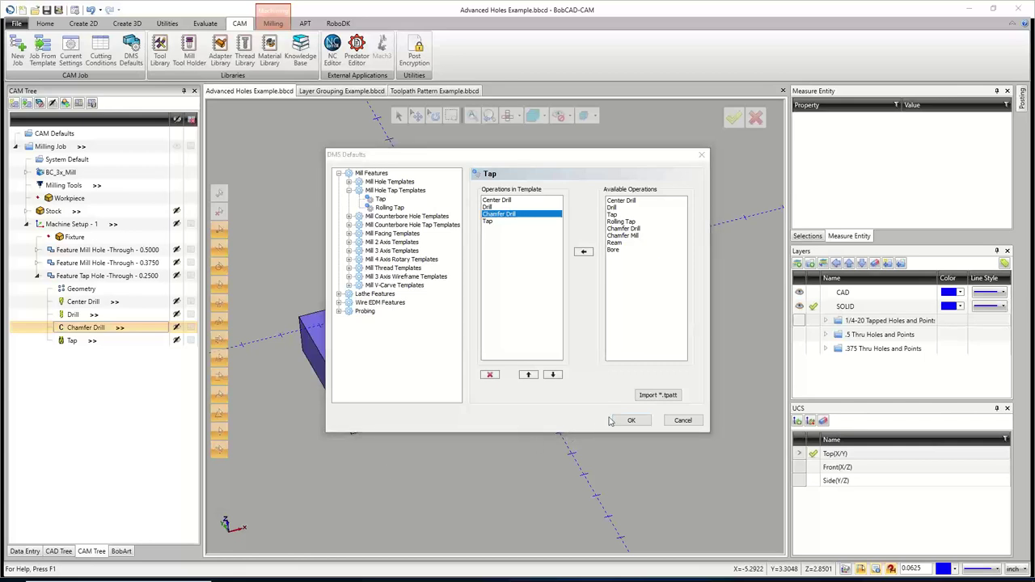
pyautogui.click(684, 420)
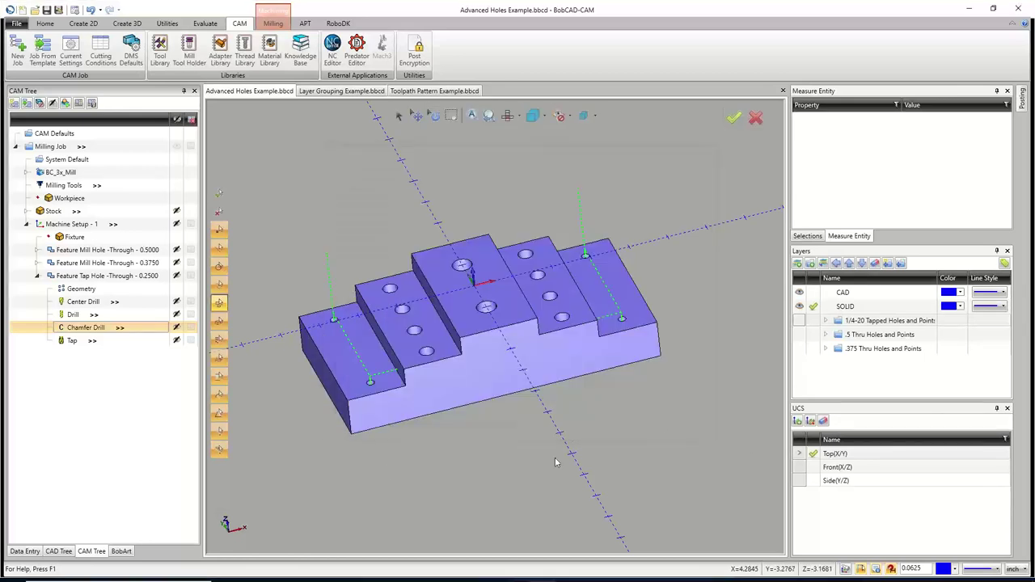
# Edit the 0.2500 tap hole feature, select its Tap operation, and advance to the Center Drill page.
pyautogui.rightClick(113, 276)
pyautogui.click(348, 268)
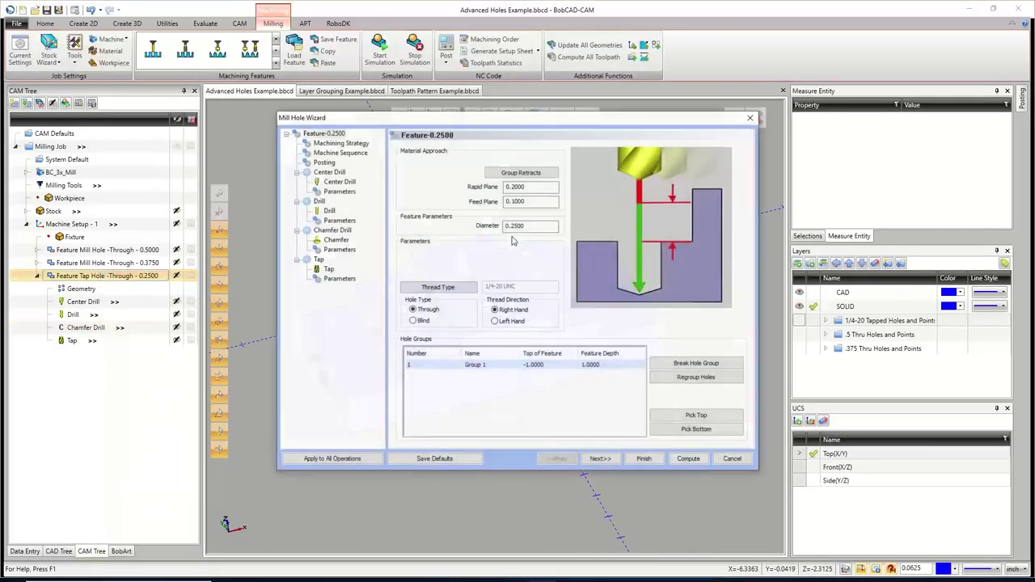
pyautogui.click(344, 146)
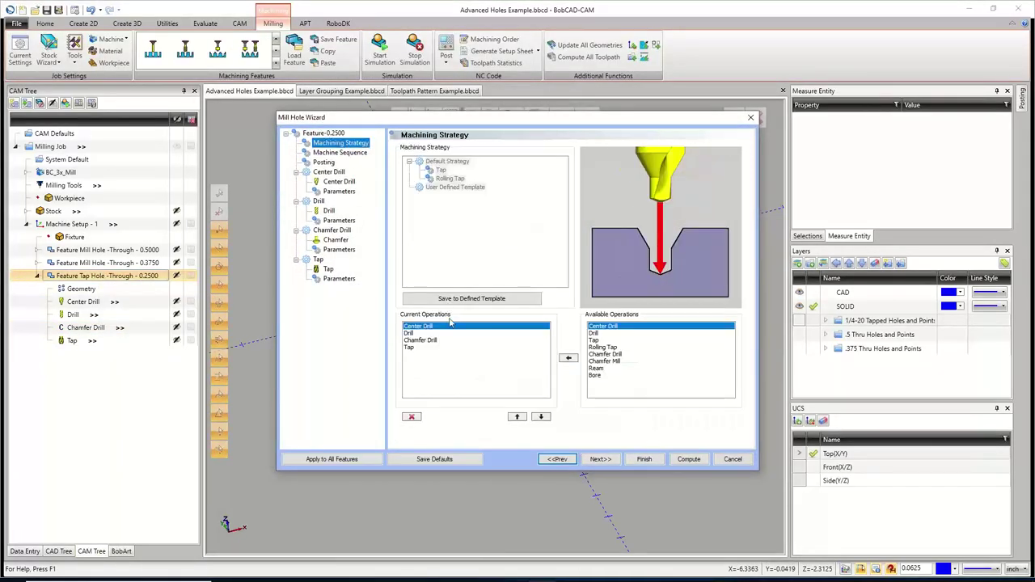
pyautogui.click(437, 340)
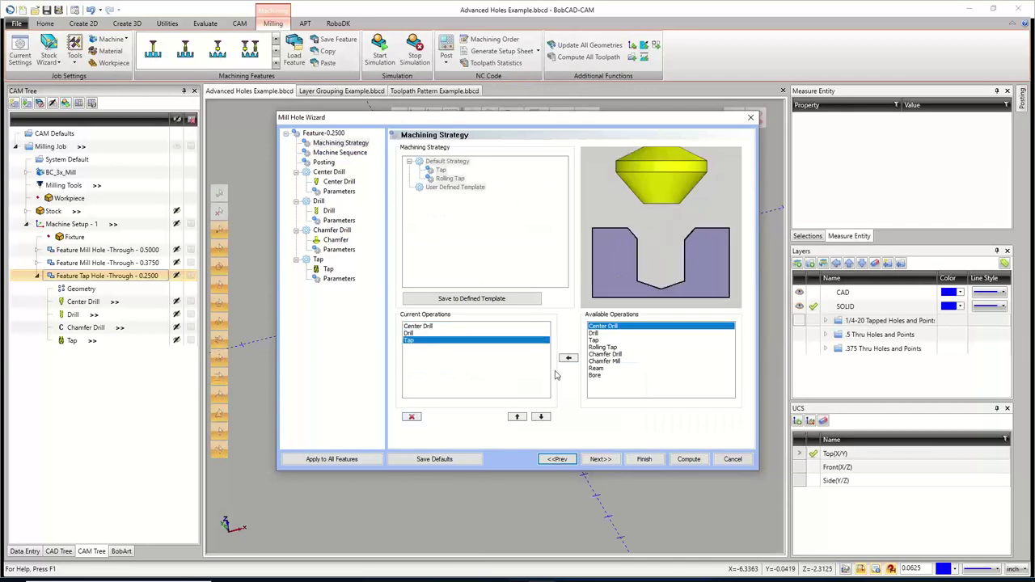
pyautogui.click(603, 461)
pyautogui.click(603, 460)
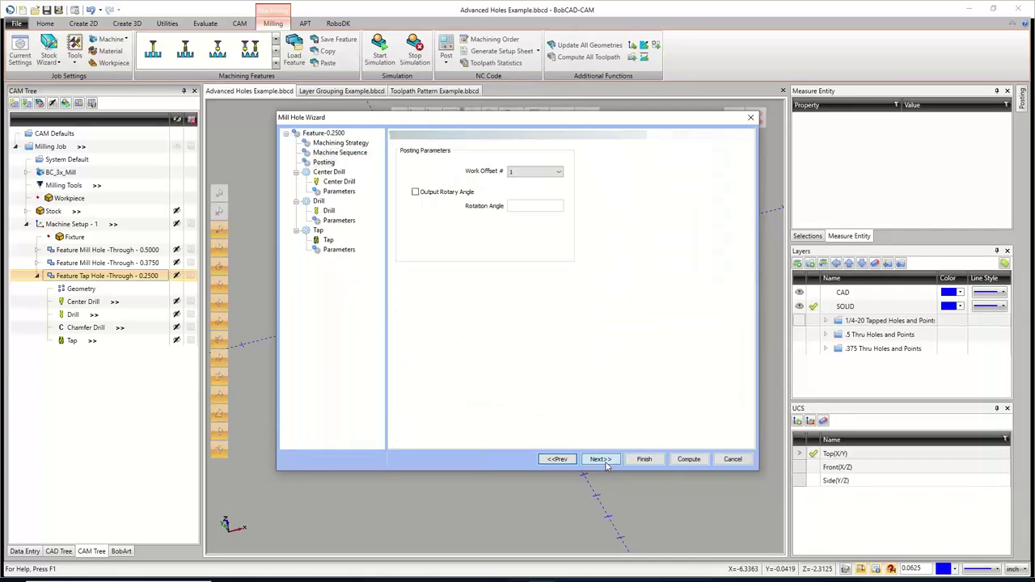
pyautogui.click(602, 460)
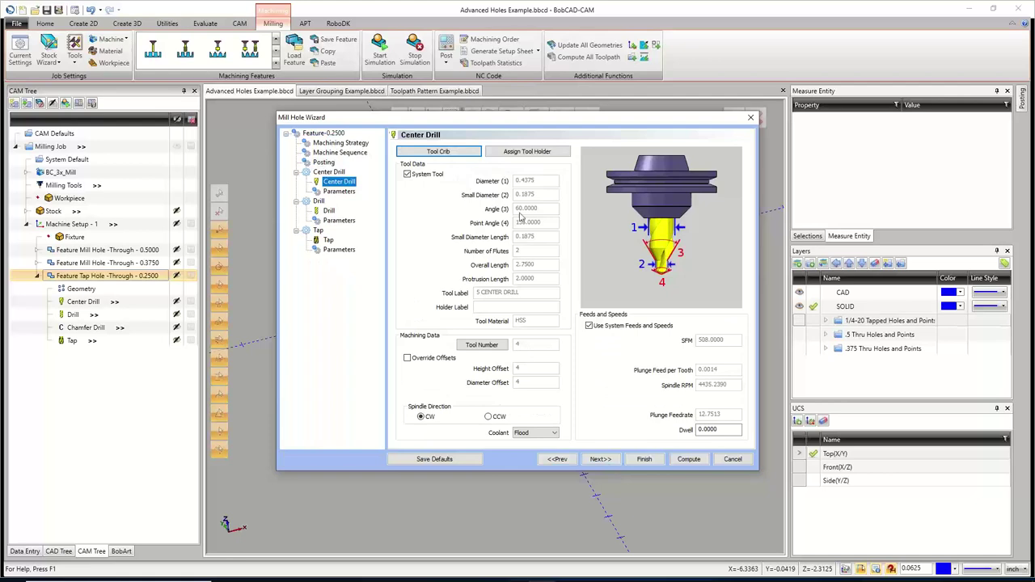
# Choose the 1/2 - 90 DEGREE SPOT DRILL from the Tool Crib as the center drill.
pyautogui.click(462, 154)
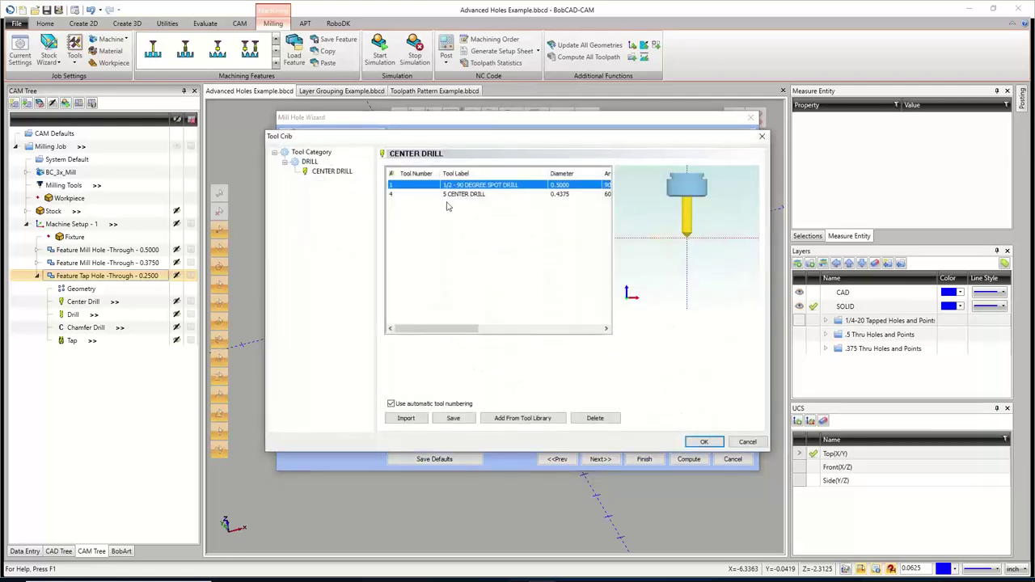
pyautogui.click(697, 442)
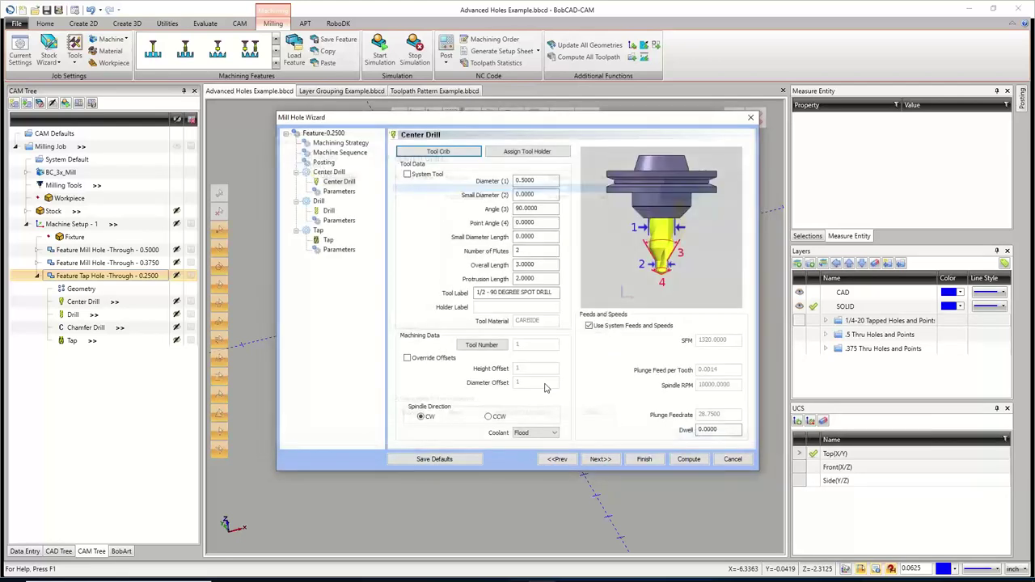
pyautogui.click(601, 460)
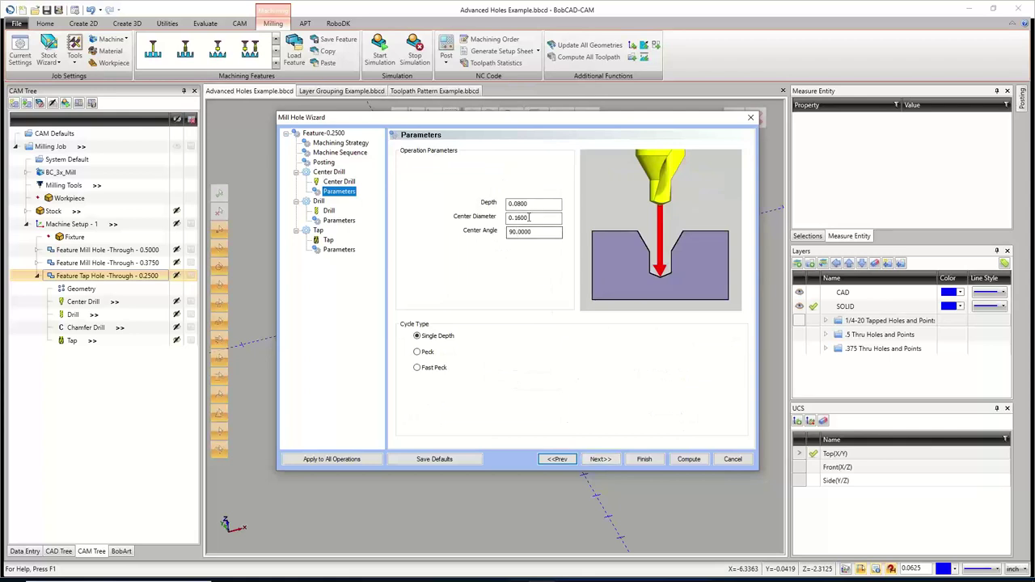
pyautogui.click(607, 460)
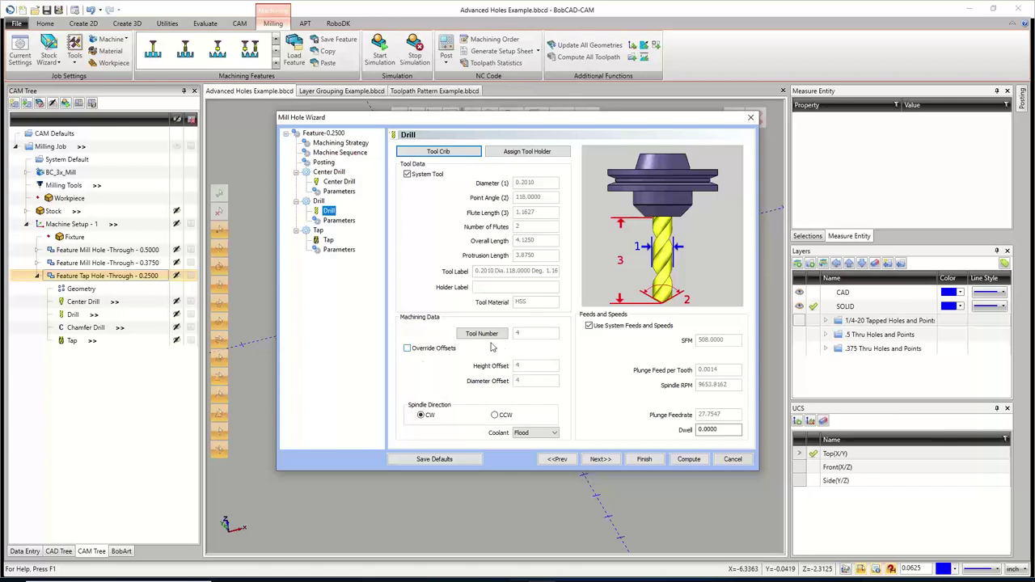
# Review the 0.2500 tap hole's drill and tap cycle parameters, ending on the 1/4-20 UNC tap settings.
pyautogui.click(599, 460)
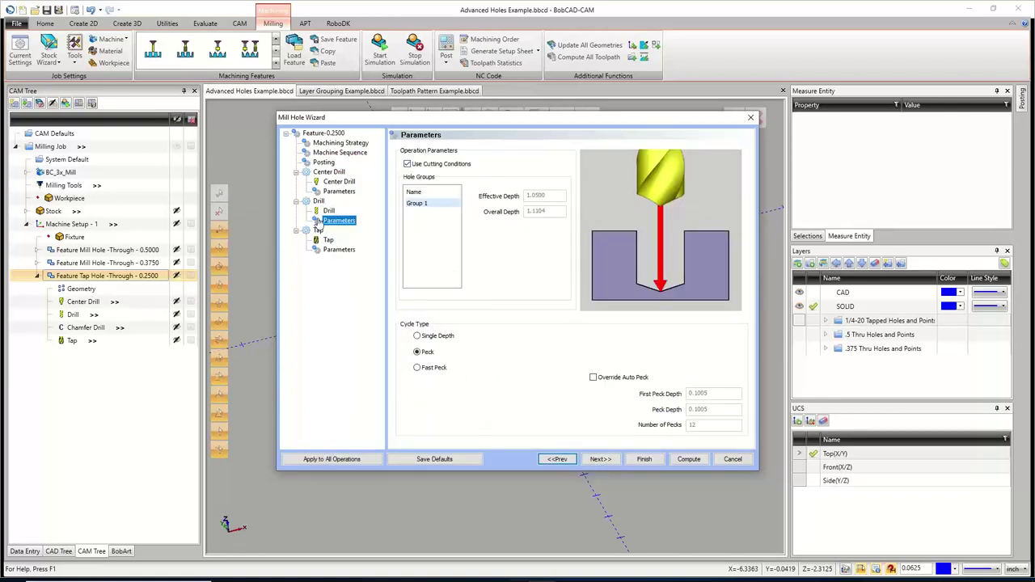
pyautogui.click(328, 241)
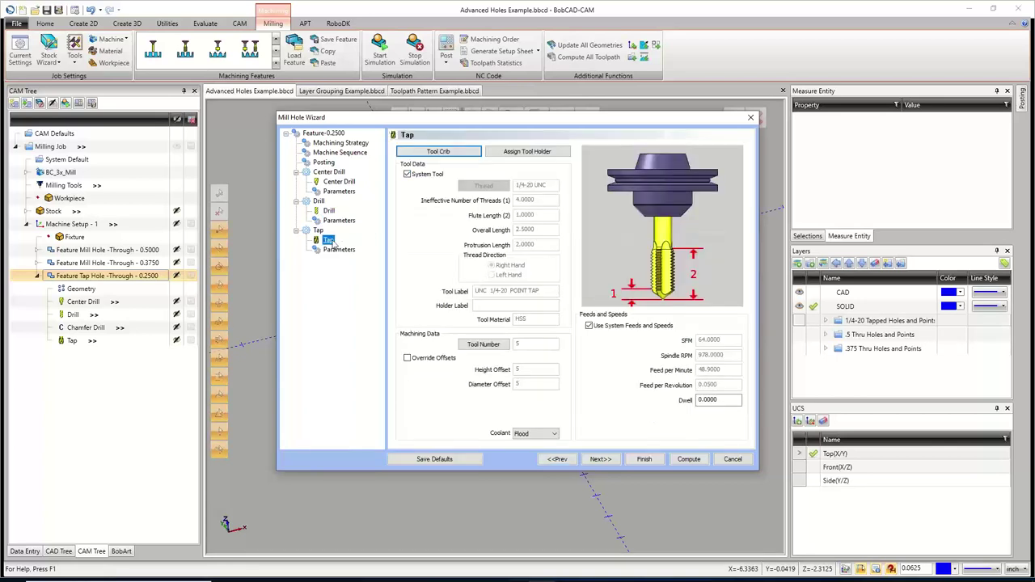
pyautogui.click(337, 250)
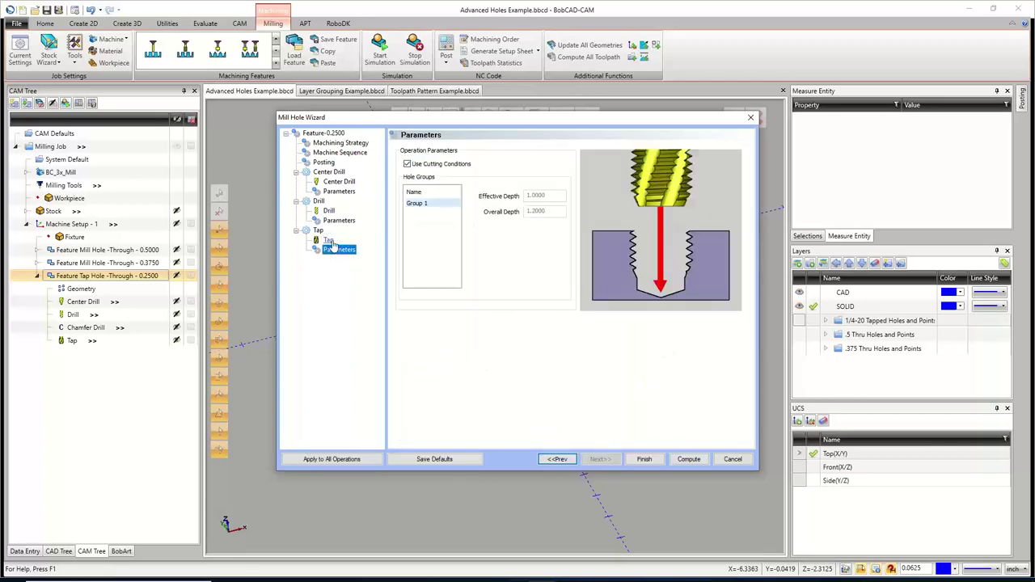
pyautogui.click(338, 220)
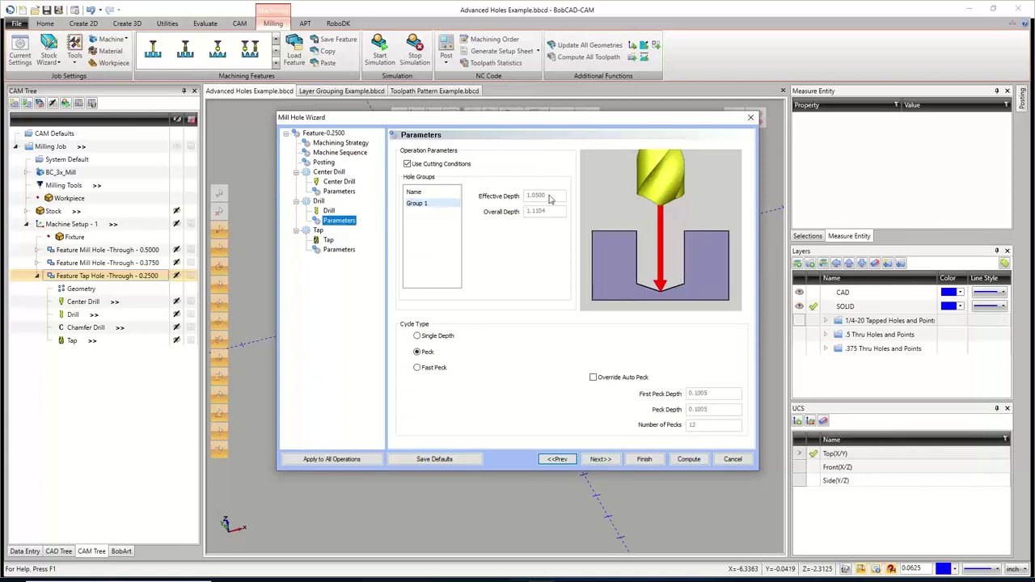
pyautogui.click(329, 241)
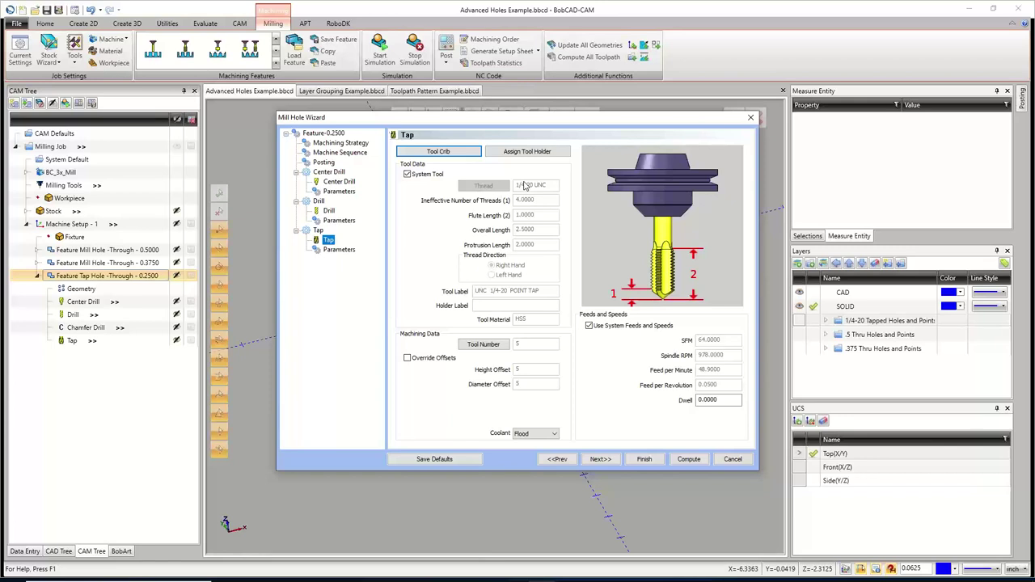
# Compute 1 ÷ 20 = 0.05 and 0.05 × 4 = 0.2 in Calculator, then return to the wizard.
pyautogui.click(365, 571)
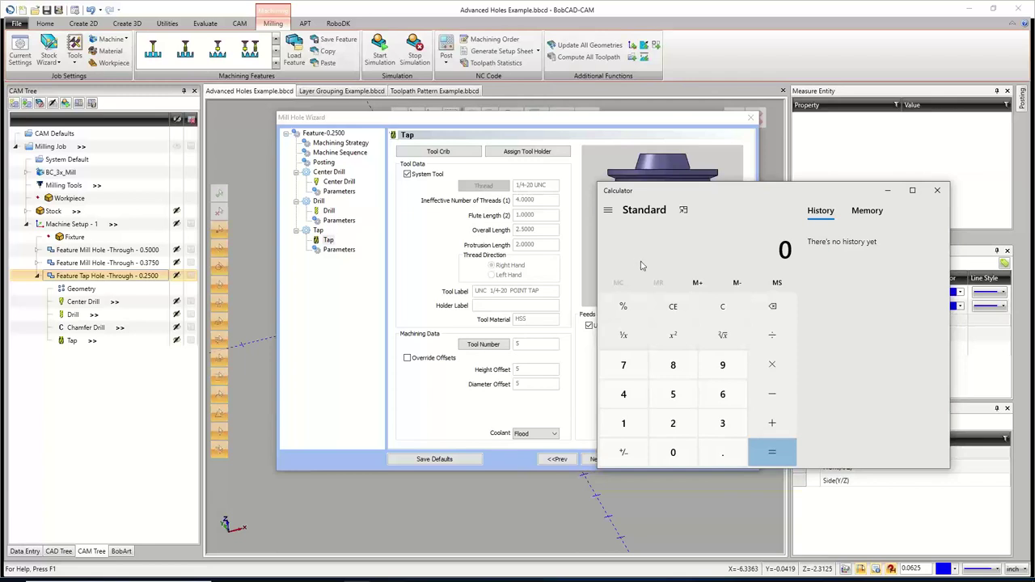
pyautogui.write('1/20')
pyautogui.press('Return')
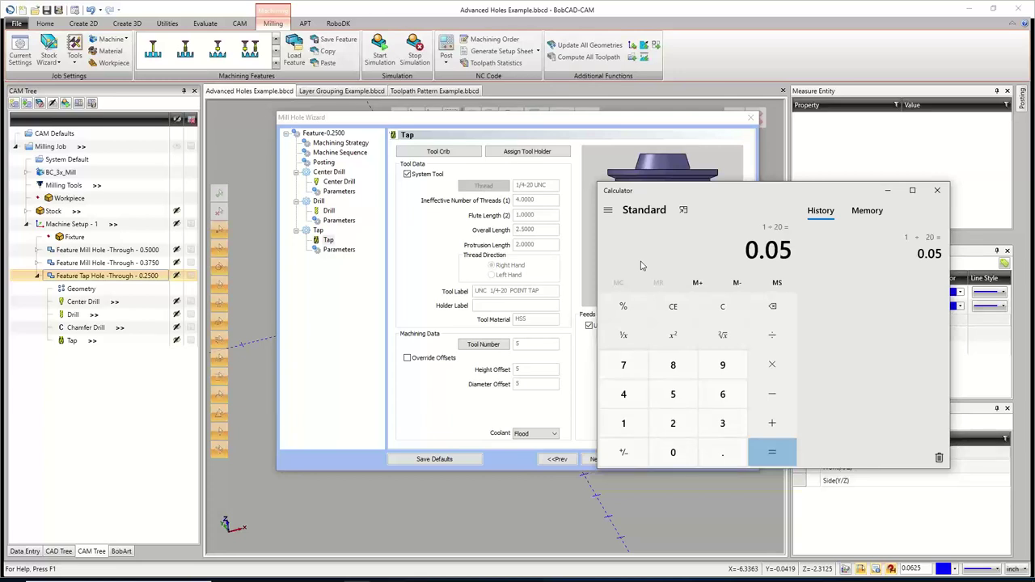
pyautogui.press('Return')
pyautogui.write('4')
pyautogui.press('Return')
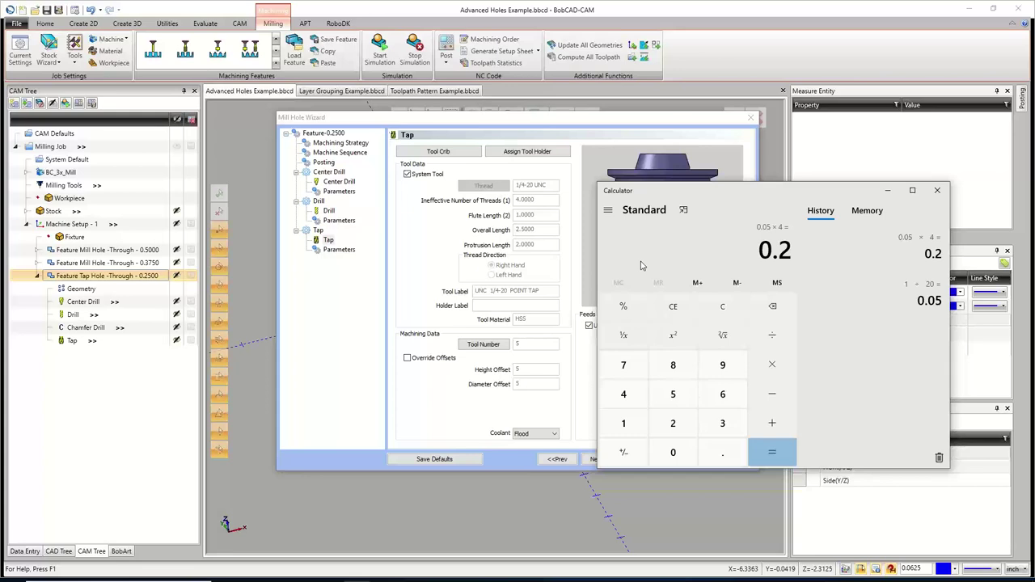
pyautogui.click(567, 131)
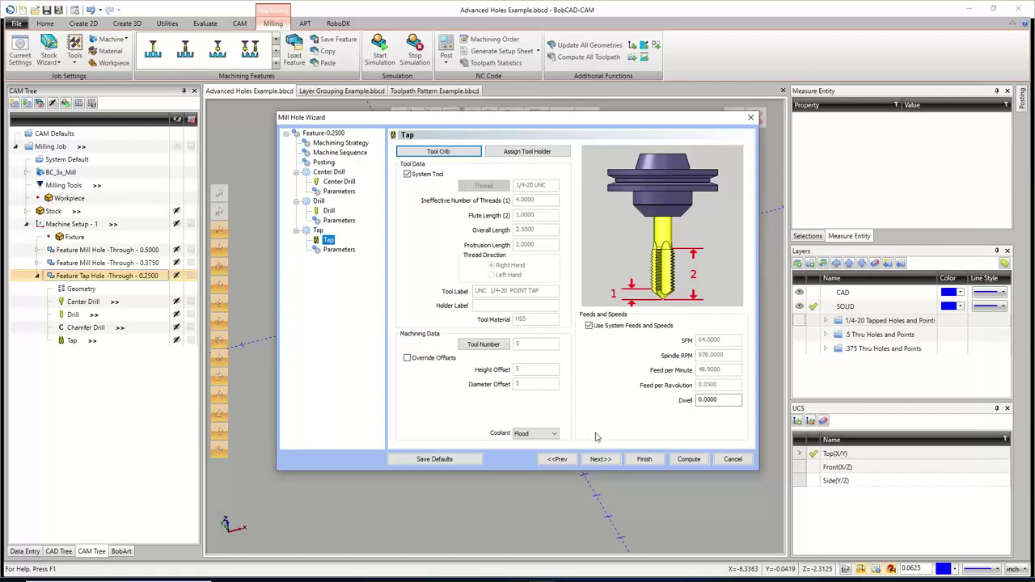
# Break the 0.2500 feature's Group 1 into four separate hole groups.
pyautogui.click(599, 459)
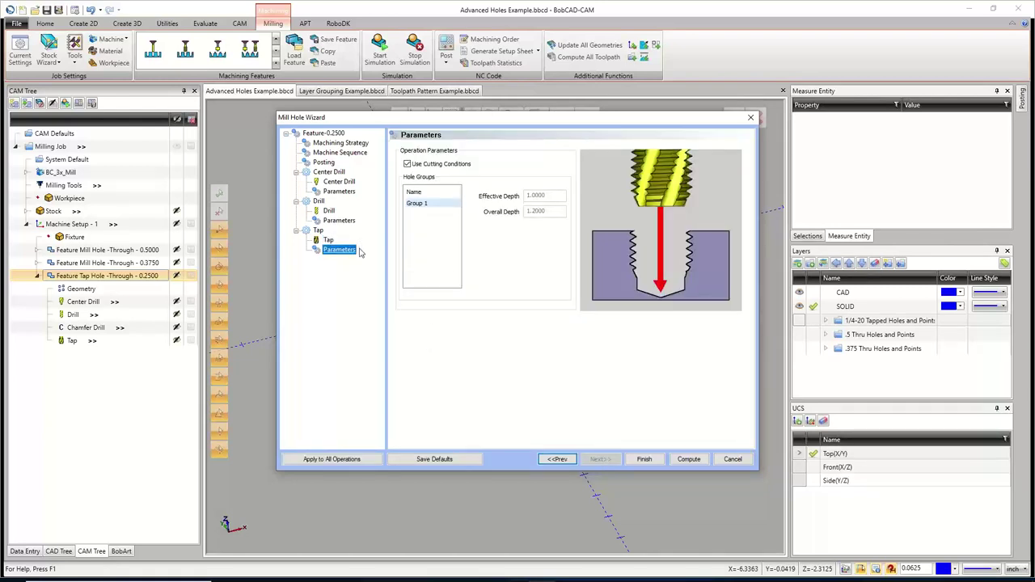
pyautogui.click(428, 204)
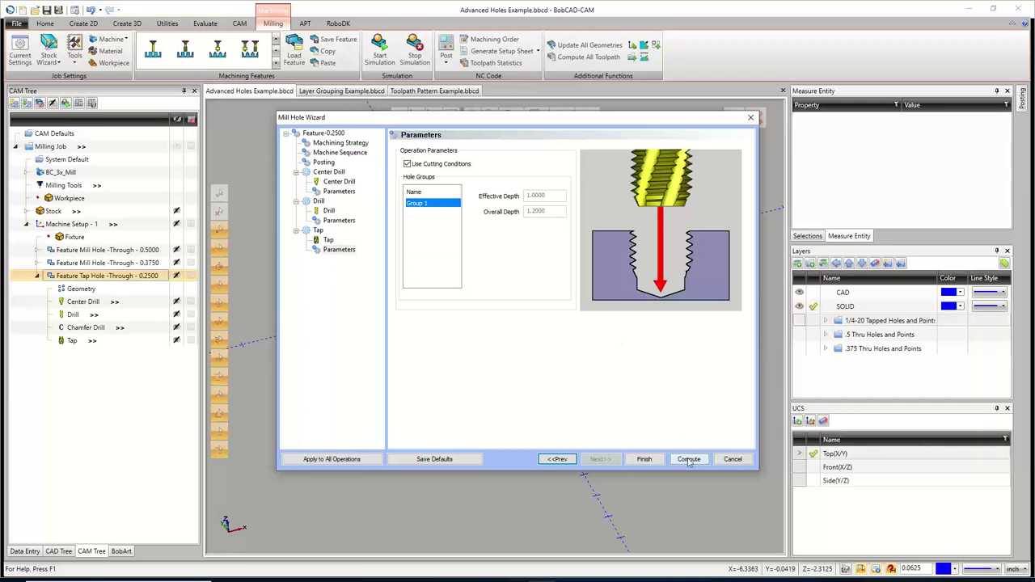
pyautogui.click(349, 144)
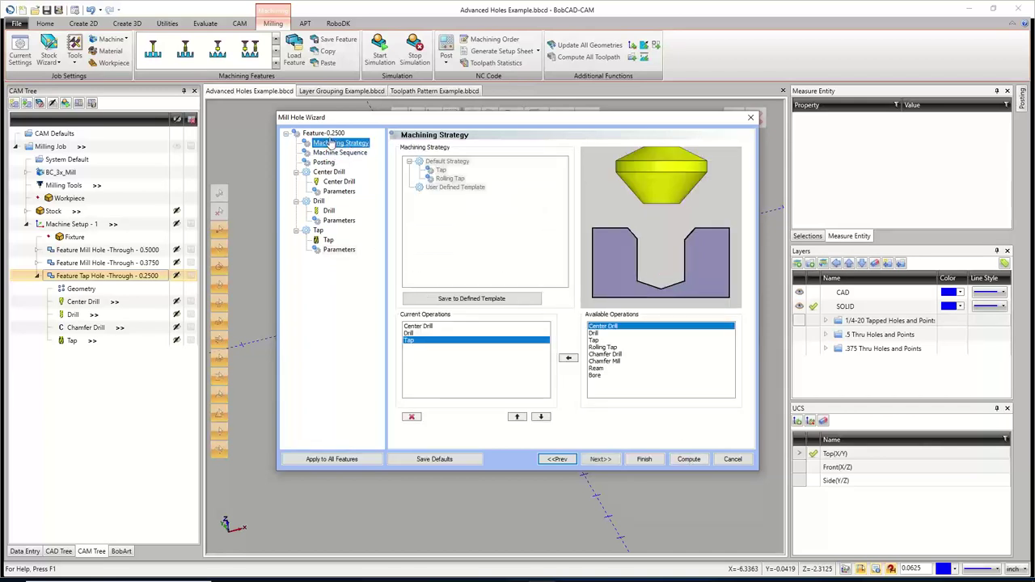
pyautogui.click(324, 133)
pyautogui.click(495, 364)
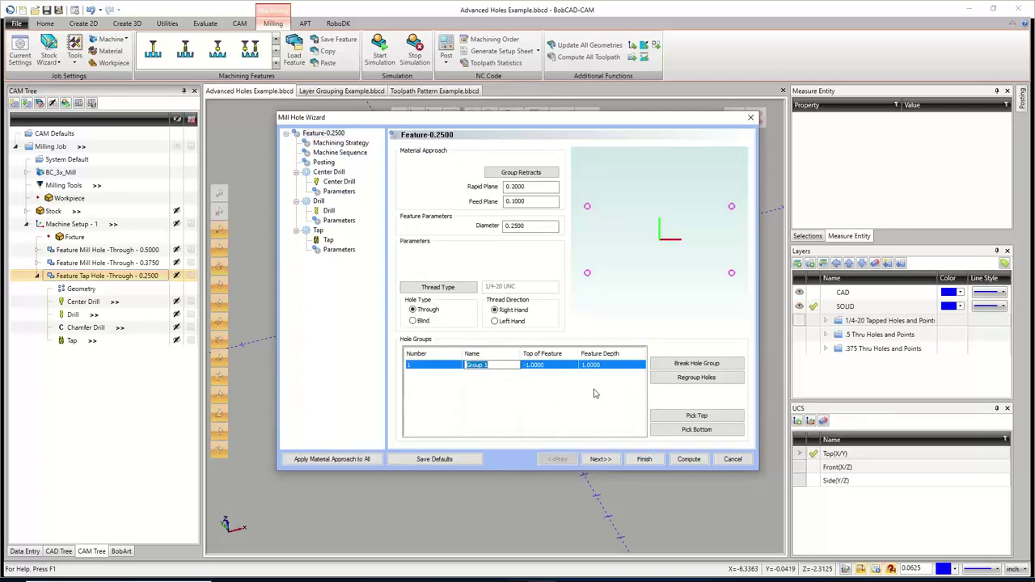
pyautogui.click(676, 366)
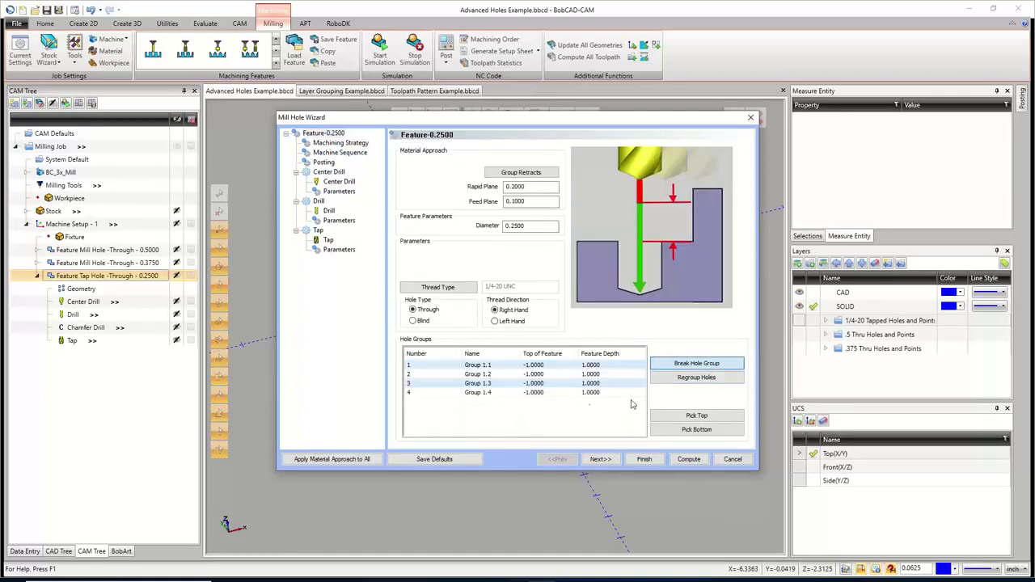
# Regroup Groups 1.1 and 1.2 together, and Groups 1.3 and 1.4 together.
pyautogui.click(494, 373)
pyautogui.click(494, 375)
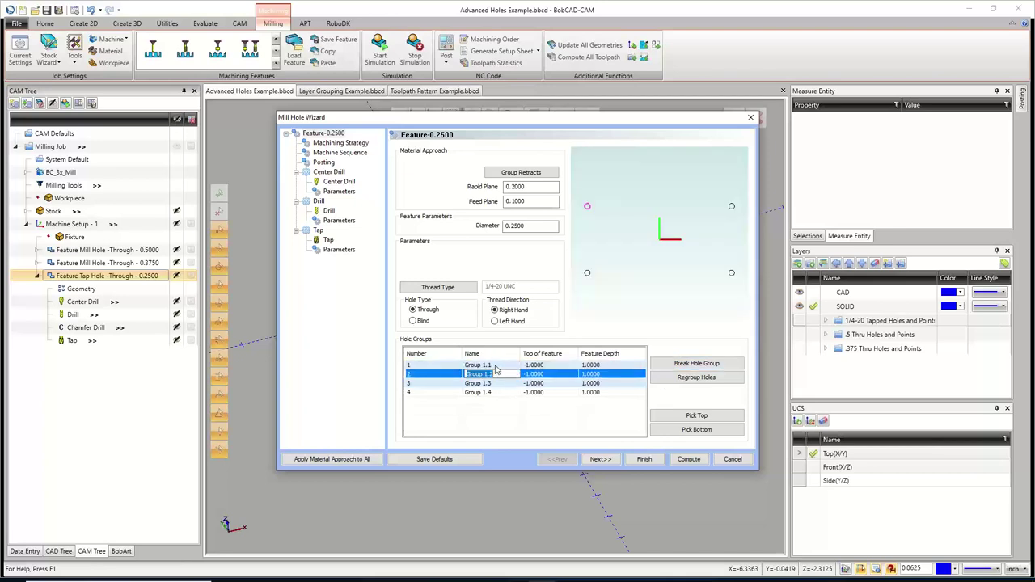
pyautogui.keyDown('shift'); pyautogui.click(496, 368); pyautogui.keyUp('shift')
pyautogui.click(697, 378)
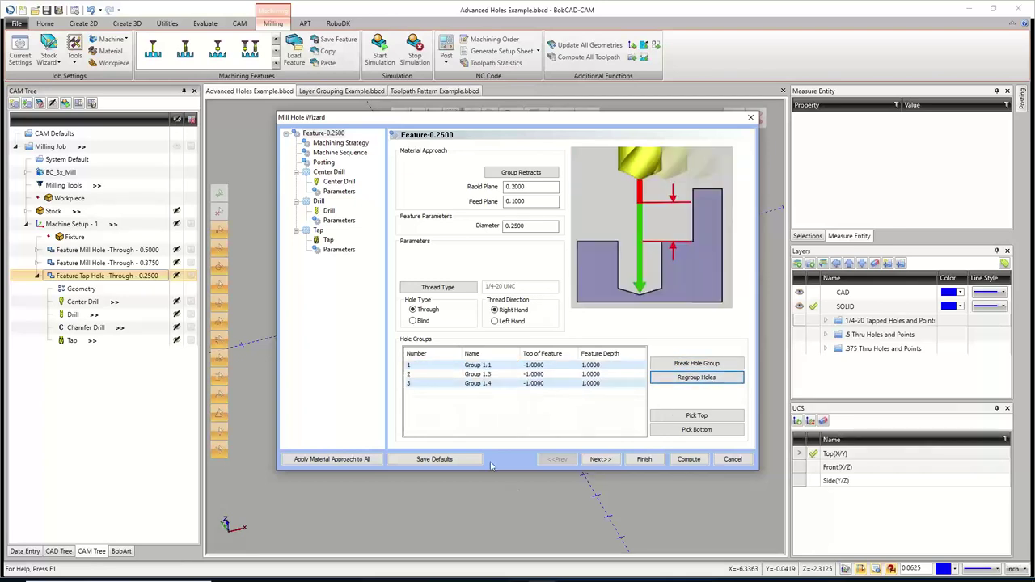
pyautogui.doubleClick(495, 376)
pyautogui.keyDown('shift'); pyautogui.click(493, 383); pyautogui.keyUp('shift')
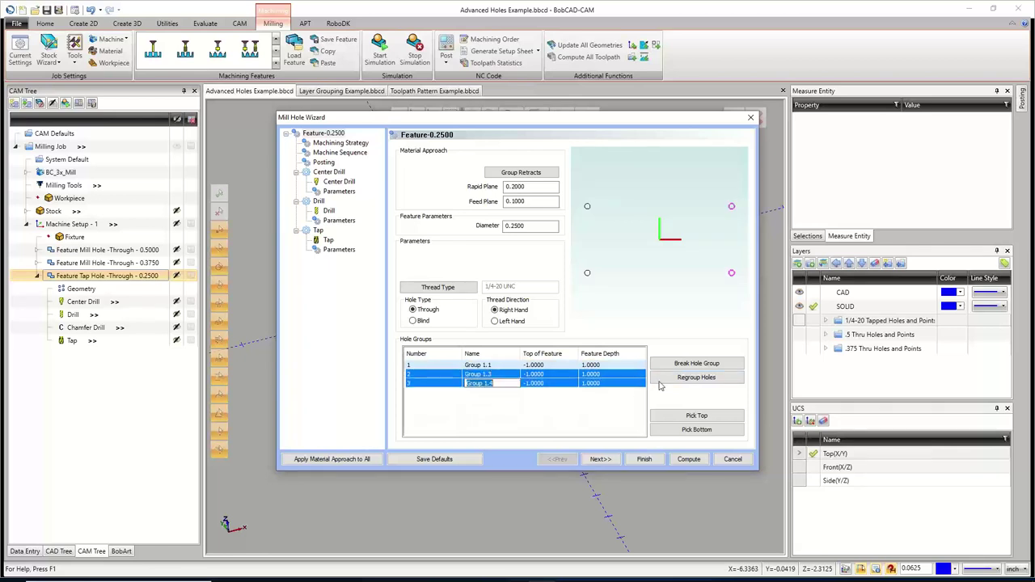
pyautogui.click(664, 379)
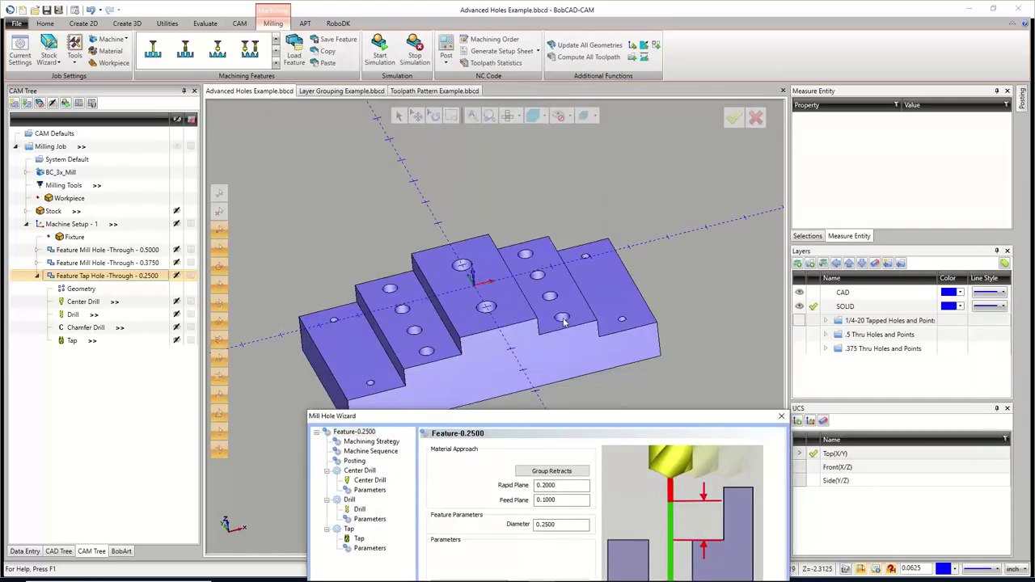
# Check the 0.2000 Rapid Plane and compute the 0.2500 tap feature's toolpaths.
pyautogui.doubleClick(563, 485)
pyautogui.moveTo(547, 416); pyautogui.dragTo(503, 139)
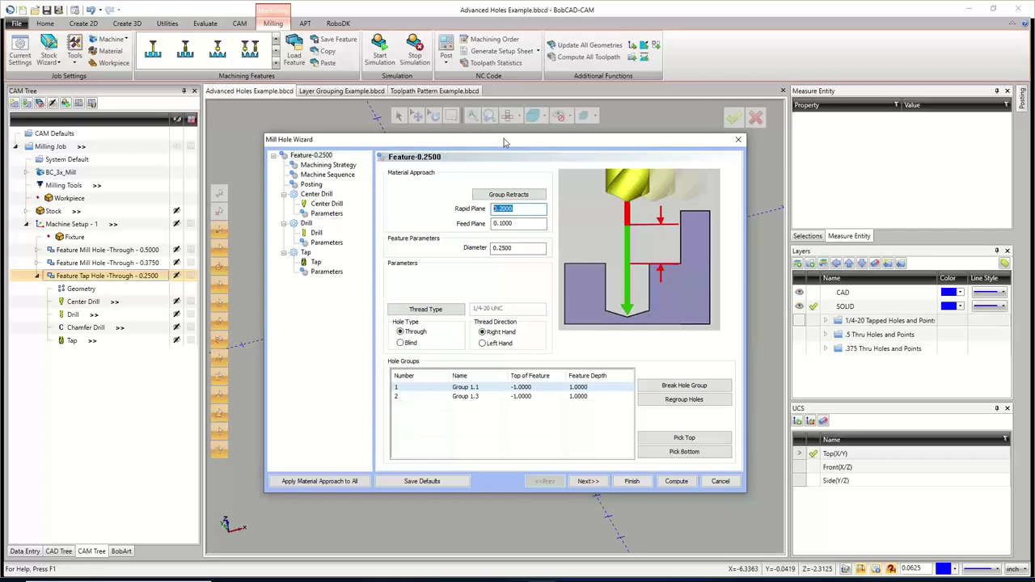
pyautogui.click(678, 482)
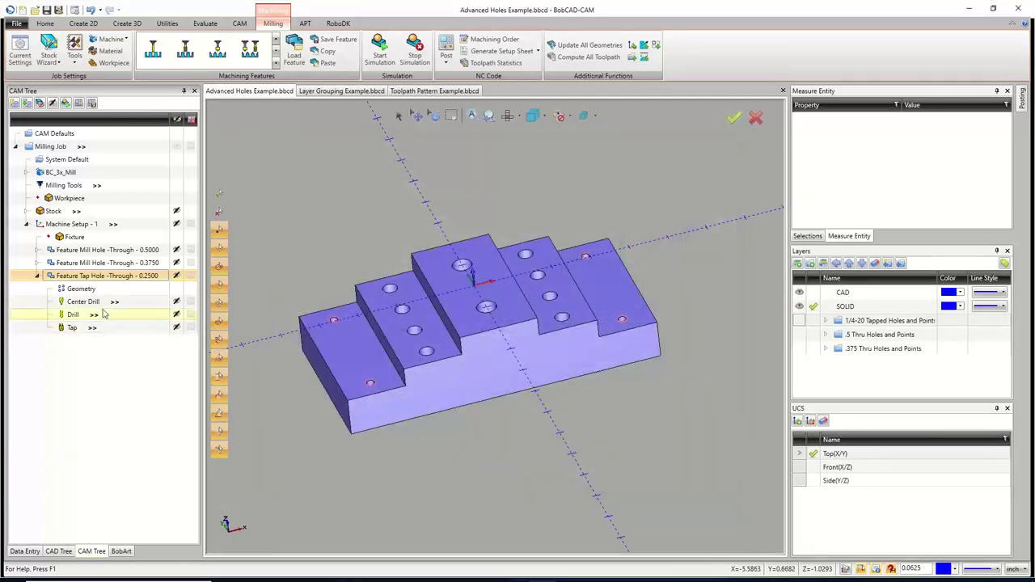
# Display the Center Drill, Drill and Tap toolpaths on the part, then launch the simulation.
pyautogui.click(83, 304)
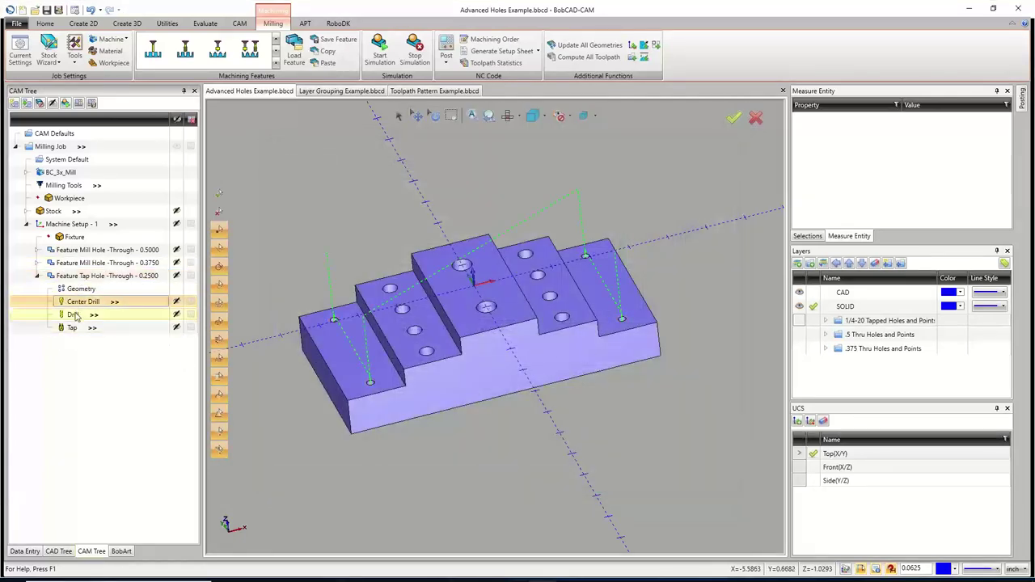
pyautogui.click(74, 316)
pyautogui.click(72, 328)
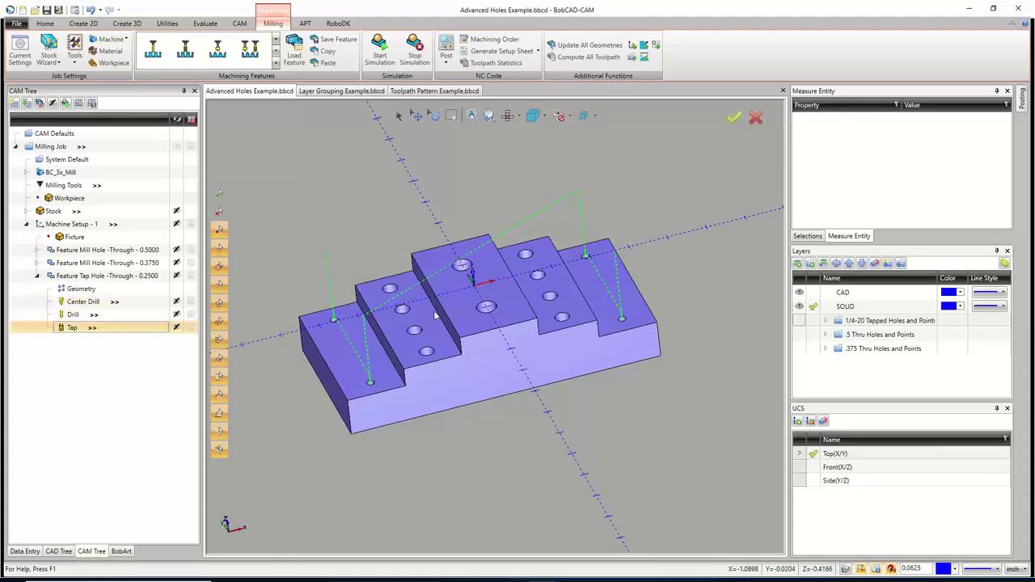
pyautogui.moveTo(512, 295); pyautogui.dragTo(518, 304, button='middle')
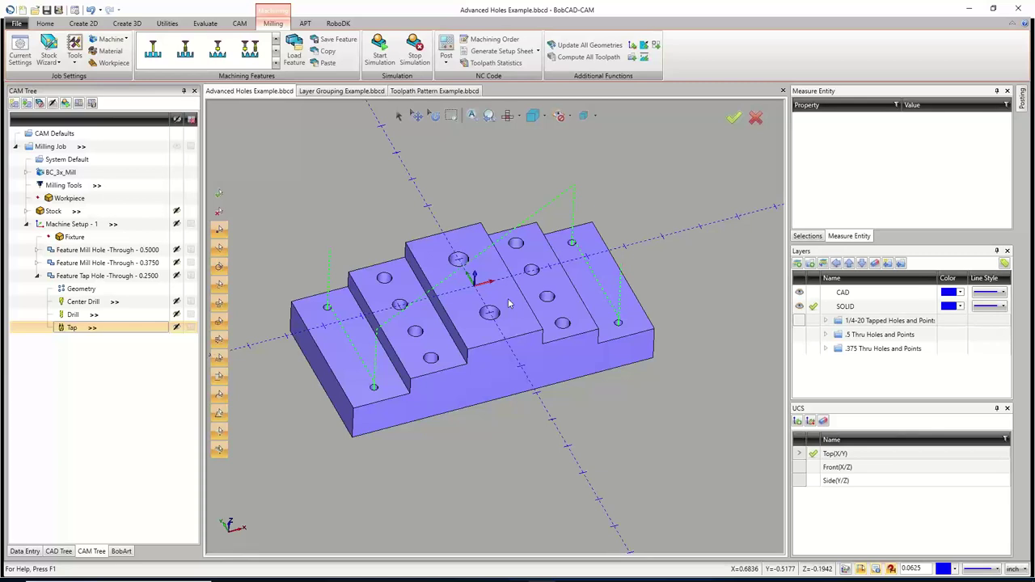
pyautogui.click(379, 50)
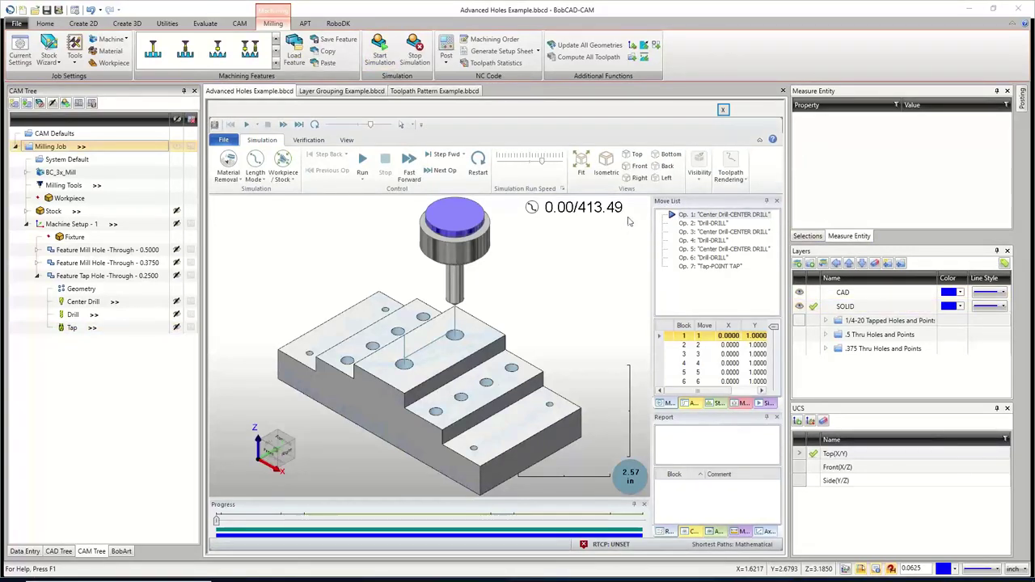
# Make the simulation workpiece transparent and change the stock display.
pyautogui.click(700, 166)
pyautogui.click(780, 229)
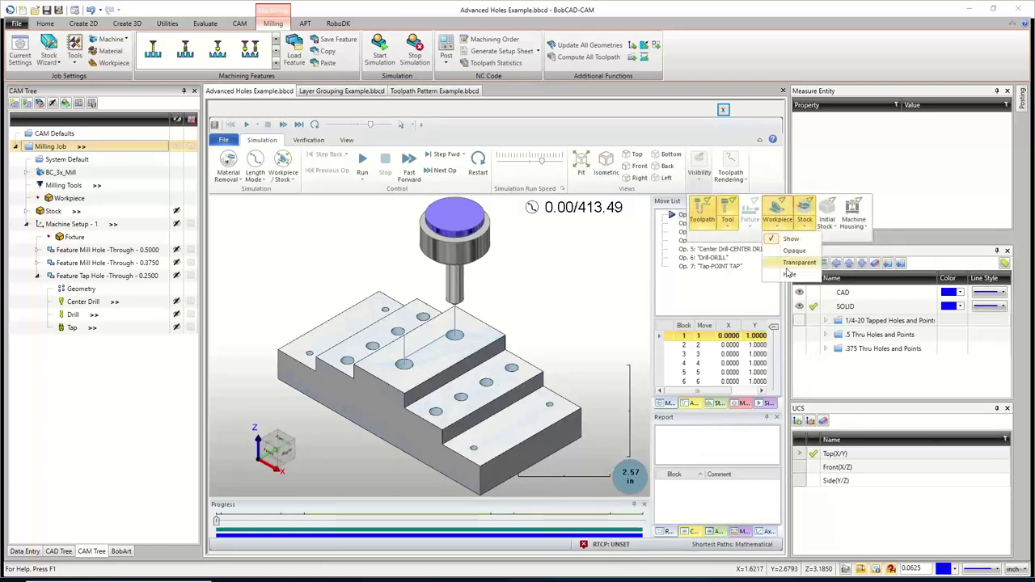
pyautogui.click(793, 264)
pyautogui.click(805, 224)
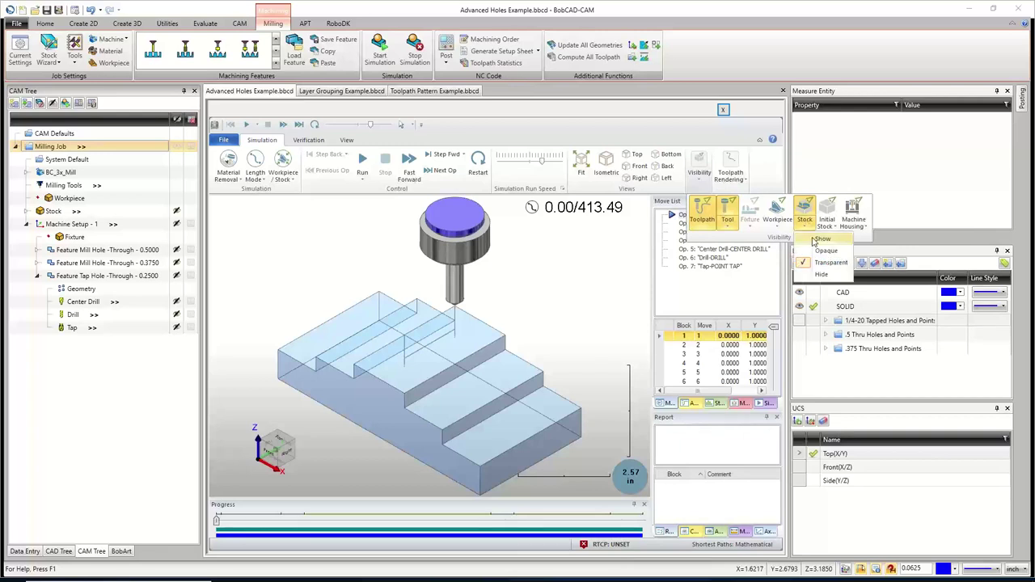
pyautogui.click(808, 243)
# Run the hole-making simulation at a lower speed to completion, then close it.
pyautogui.click(528, 163)
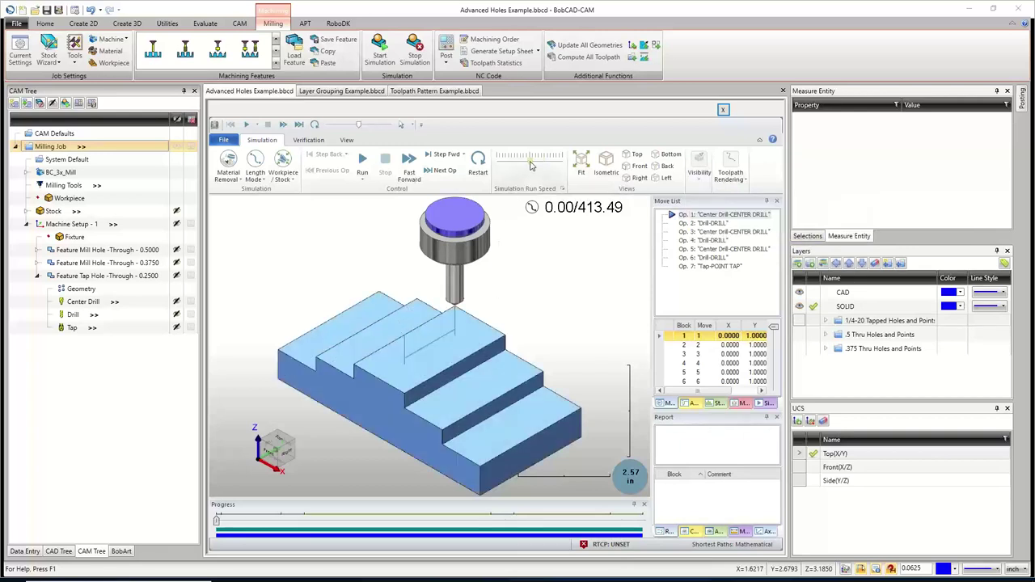
pyautogui.click(362, 173)
pyautogui.click(392, 211)
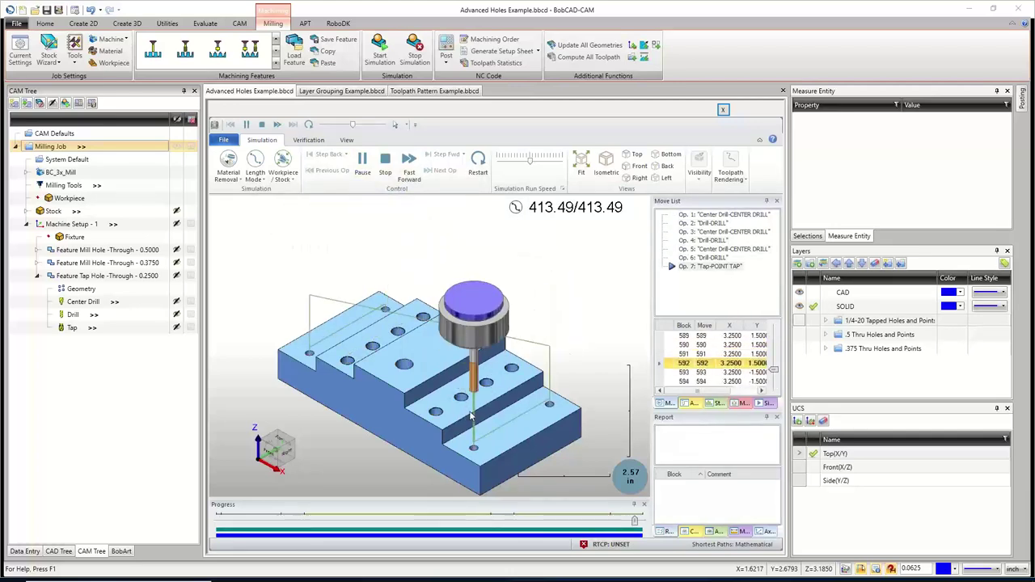
pyautogui.scroll(5, 465, 409)
pyautogui.scroll(2, 455, 386)
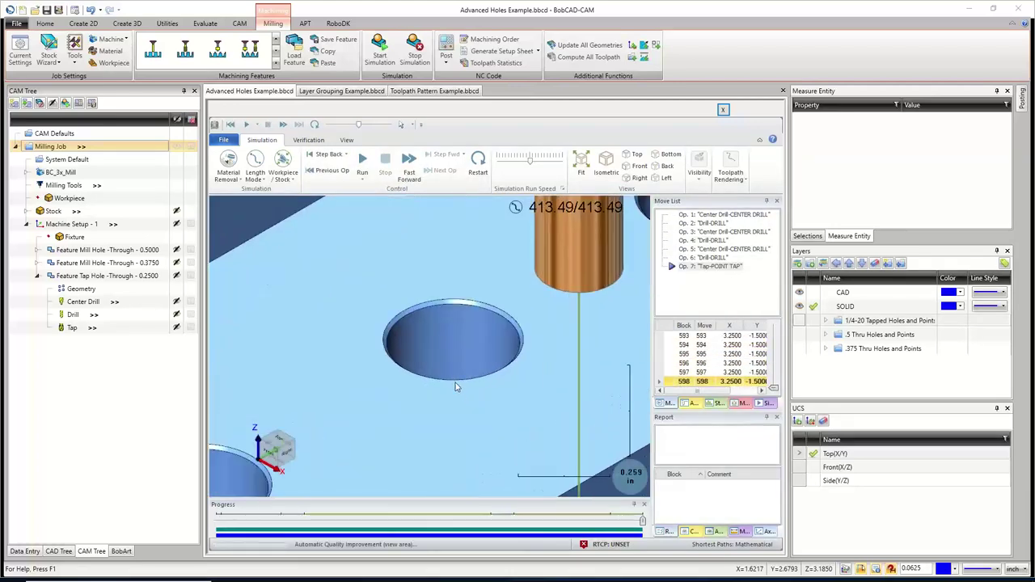
pyautogui.scroll(-6, 455, 385)
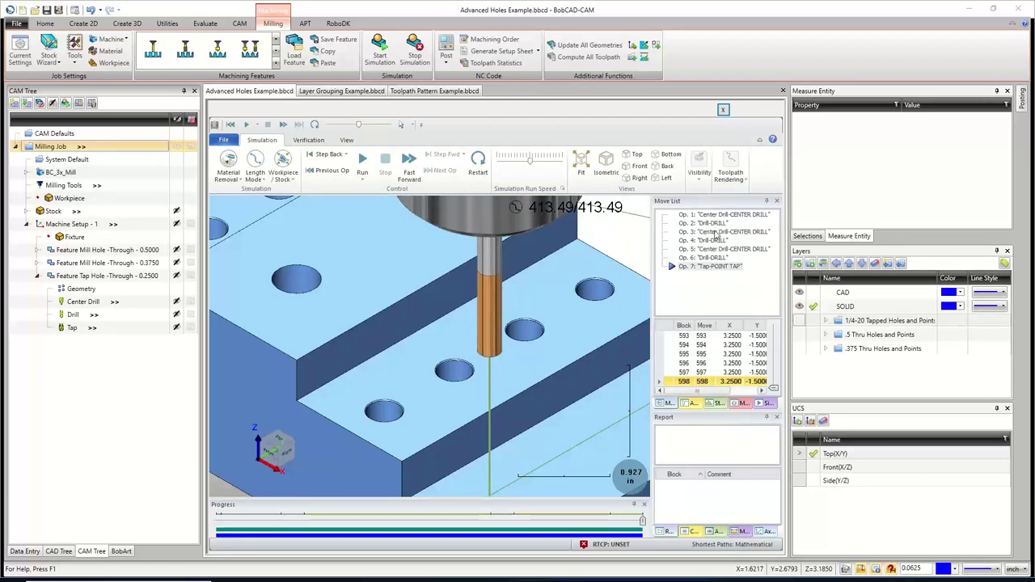
pyautogui.click(723, 110)
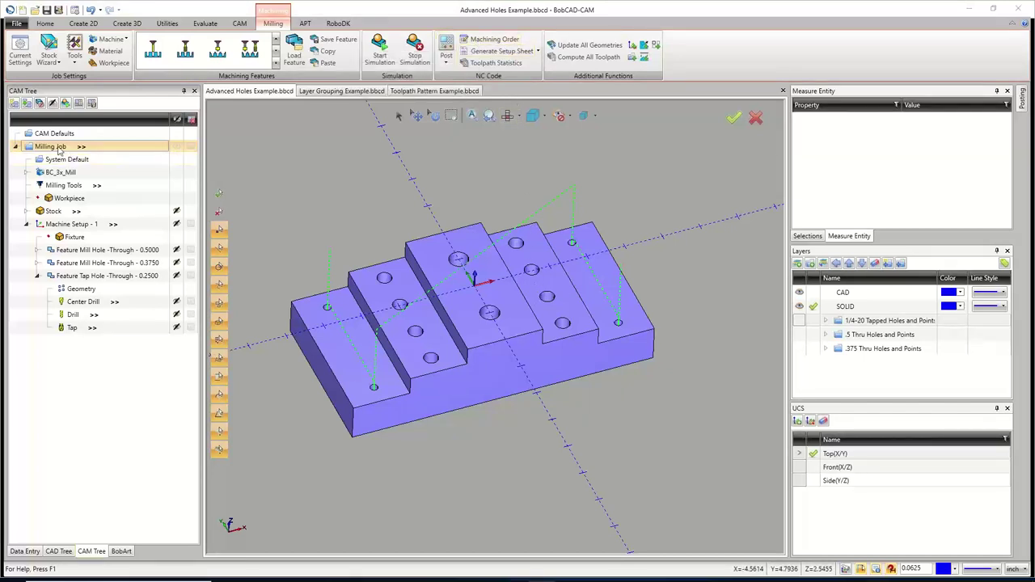
# Open Machining Order for the Milling Job from the CAM Tree.
pyautogui.rightClick(58, 151)
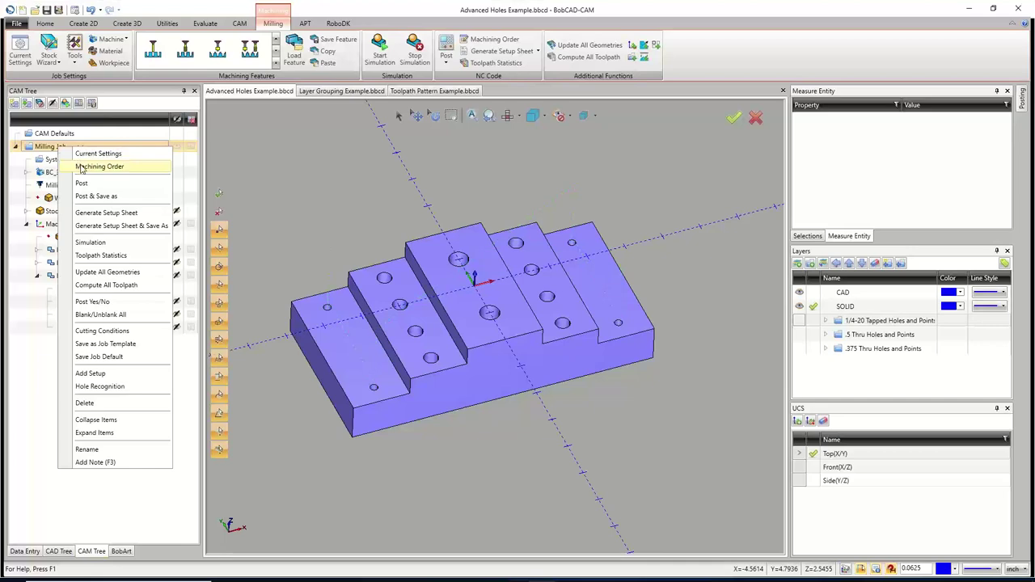
pyautogui.click(82, 167)
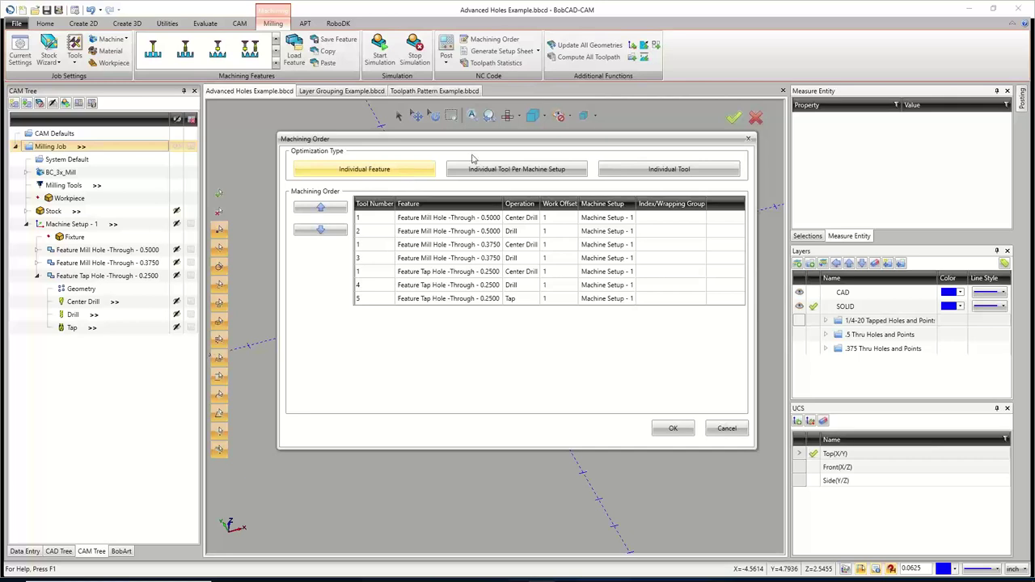
# Order operations by Individual Tool so center drills, then drills, then the tap run.
pyautogui.click(636, 169)
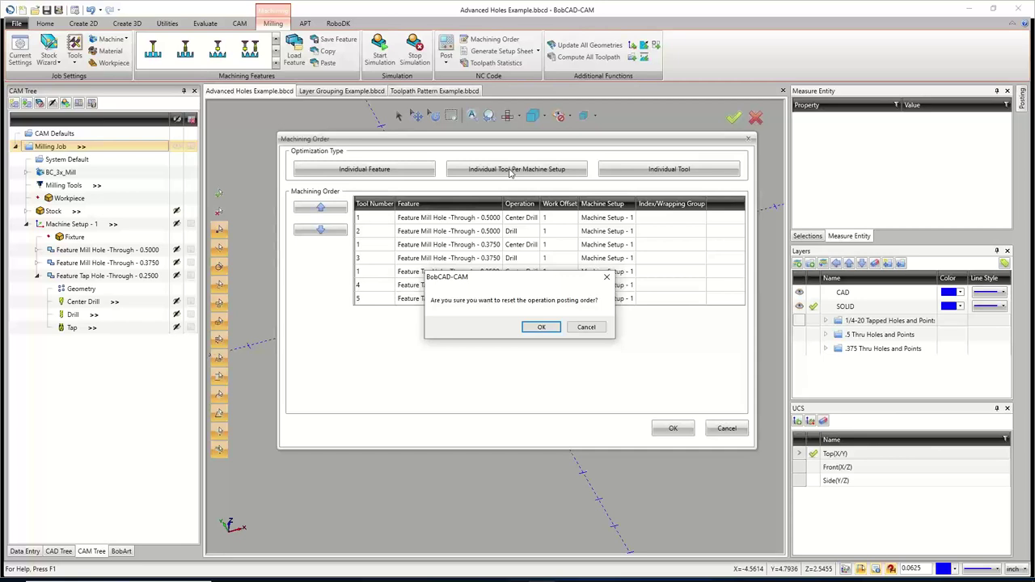
pyautogui.click(534, 327)
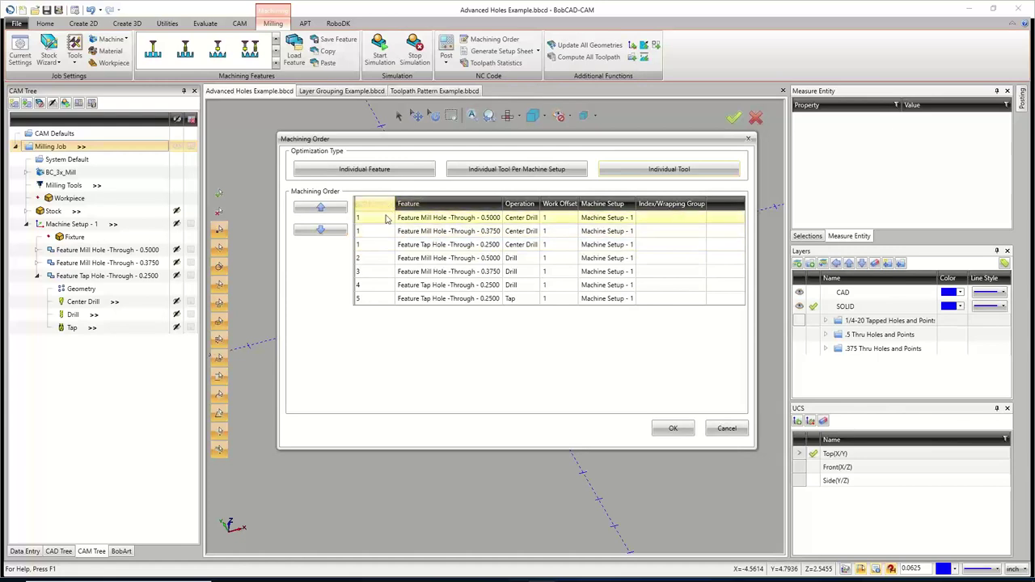
pyautogui.click(383, 259)
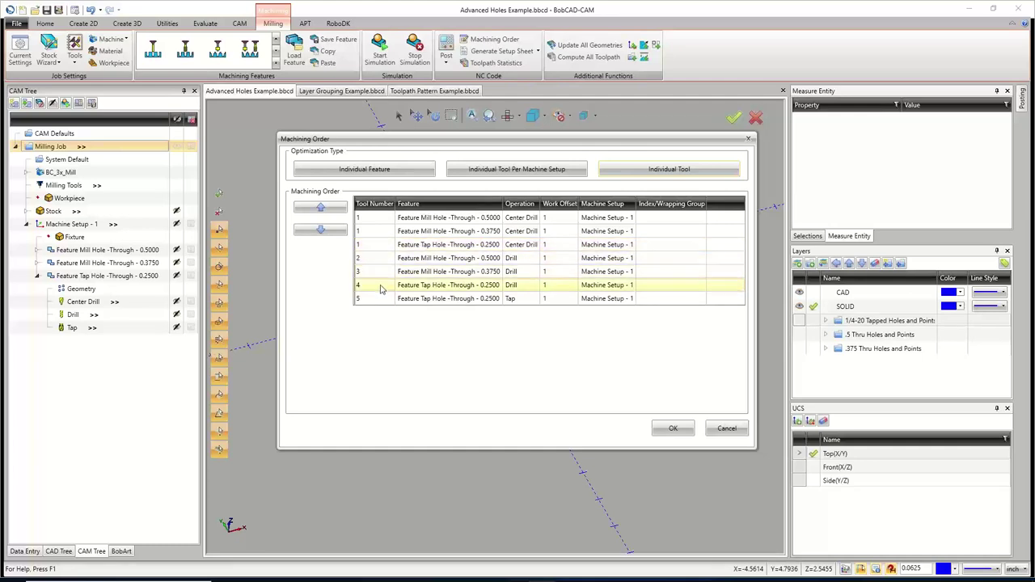
pyautogui.click(671, 427)
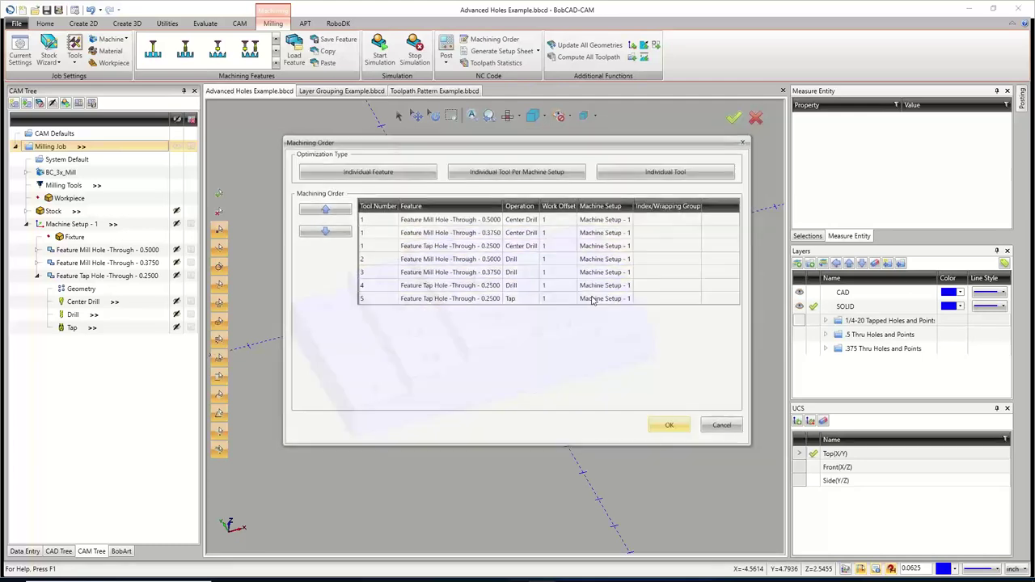
pyautogui.click(379, 52)
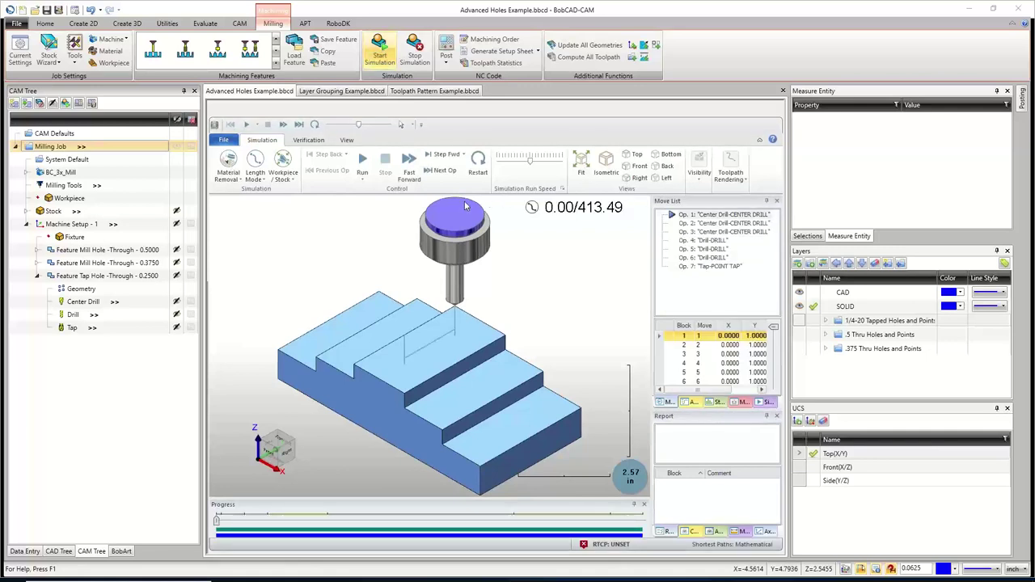
# Play the simulation of the tool-ordered hole operations.
pyautogui.click(362, 162)
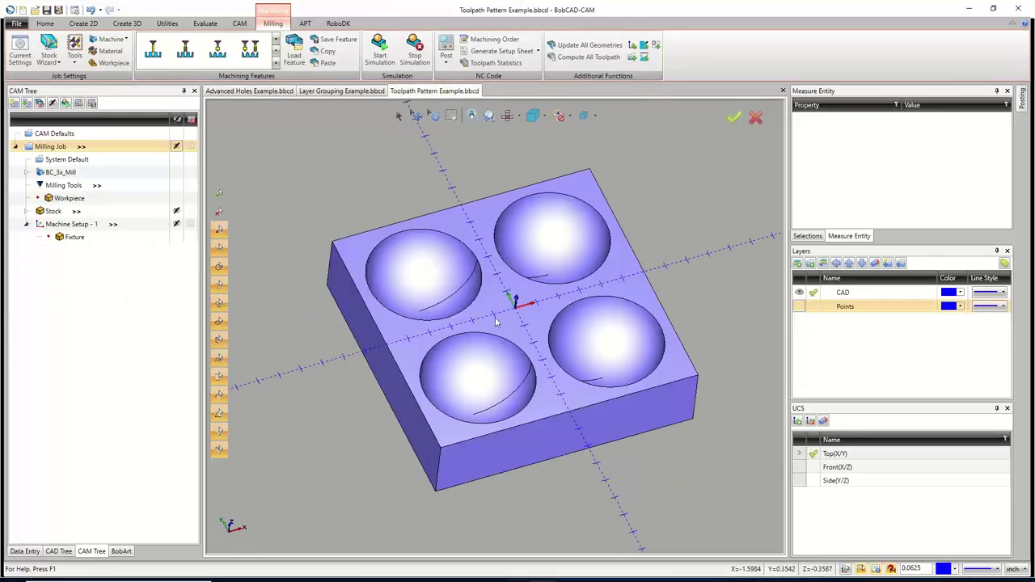
# Orbit the four-bowl block and inspect Fixture and Machine Setup - 1 in the CAM Tree.
pyautogui.moveTo(511, 304); pyautogui.dragTo(498, 306, button='middle')
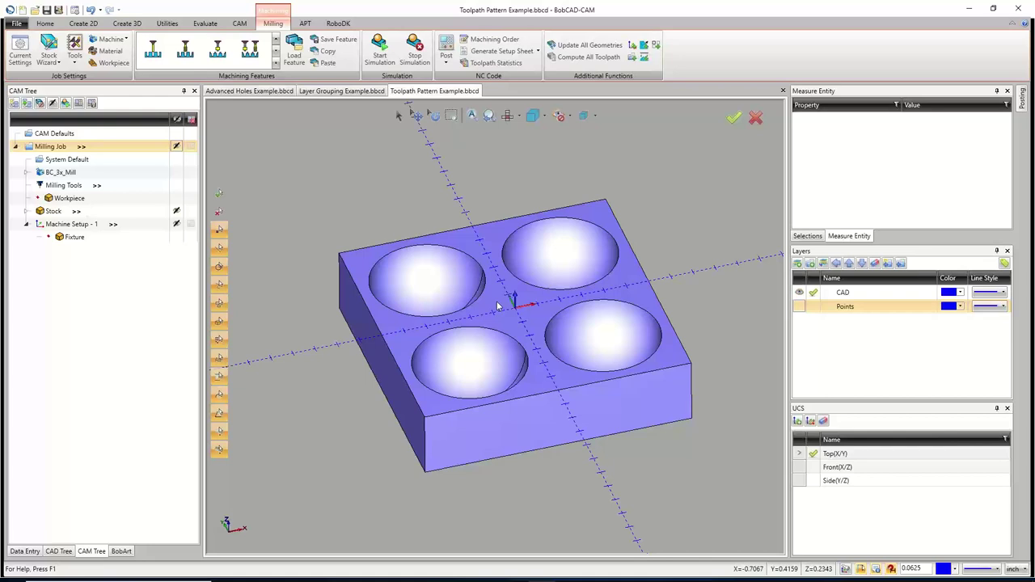
pyautogui.click(73, 236)
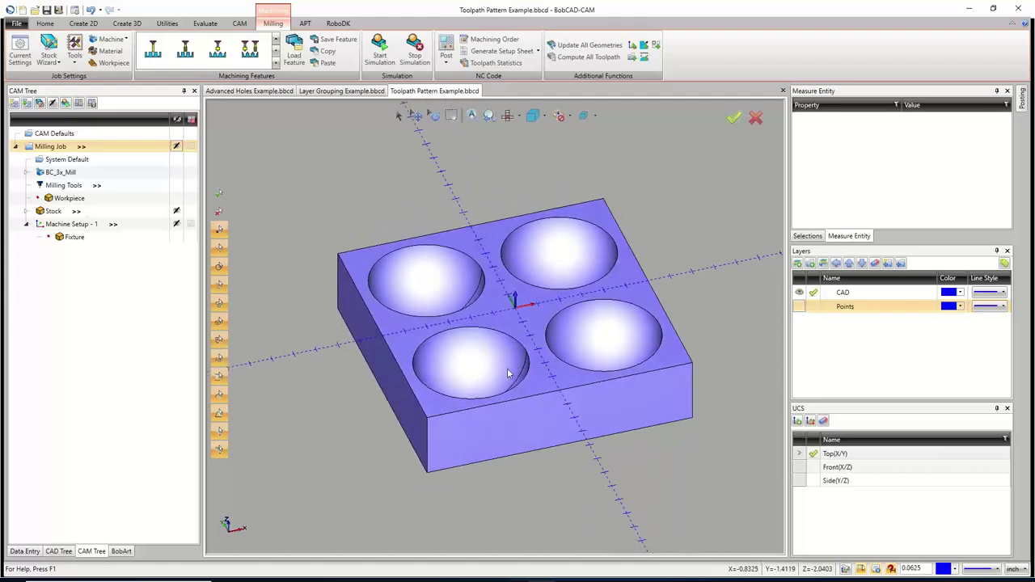
pyautogui.moveTo(543, 458); pyautogui.dragTo(541, 432, button='middle')
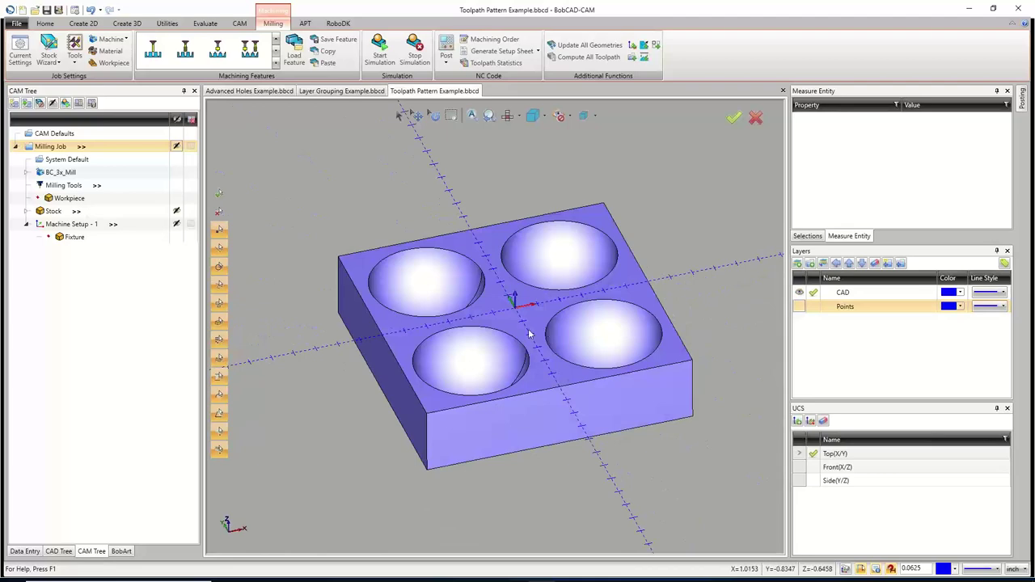
pyautogui.click(72, 224)
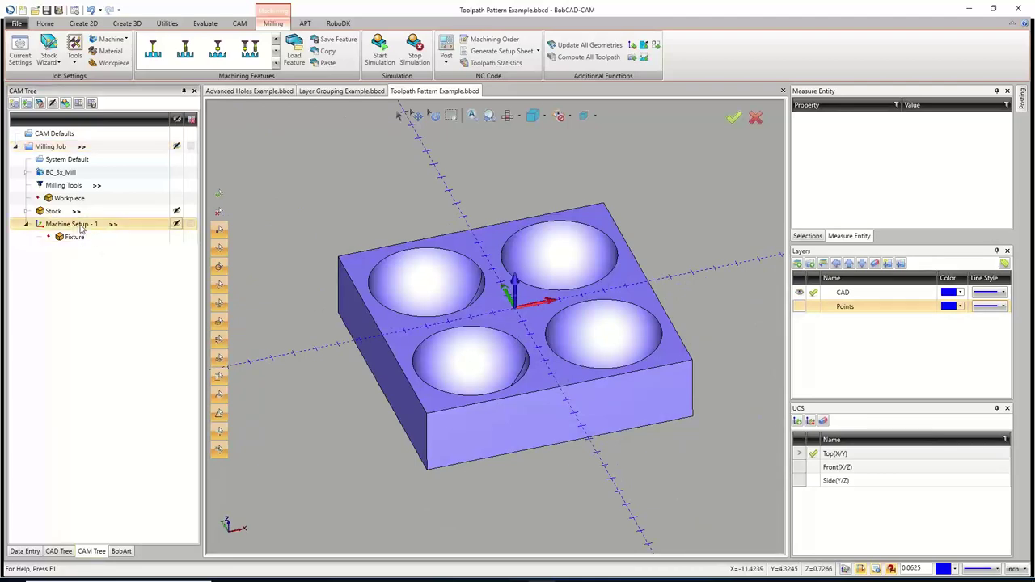
pyautogui.rightClick(91, 227)
pyautogui.click(118, 404)
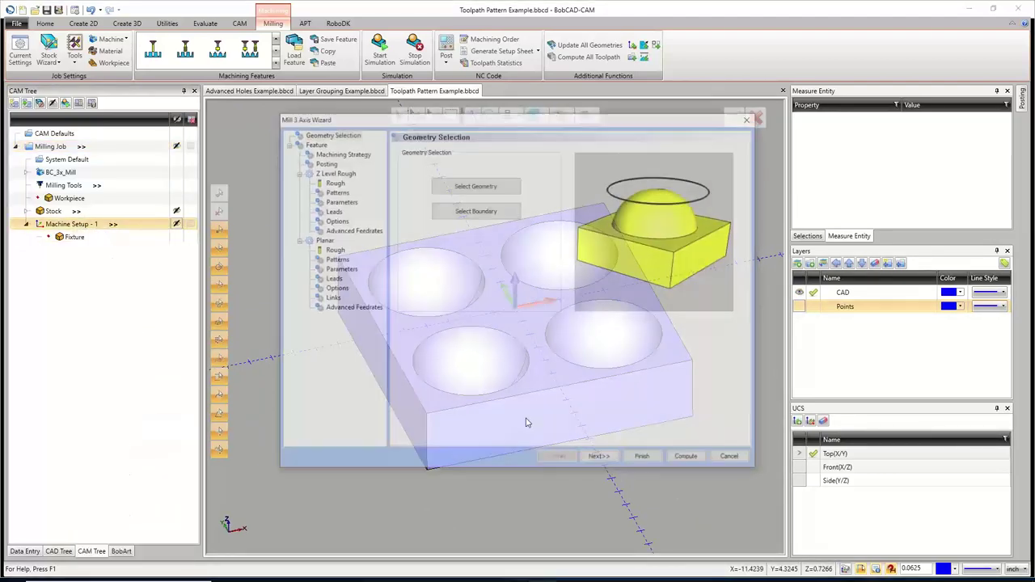
pyautogui.click(485, 185)
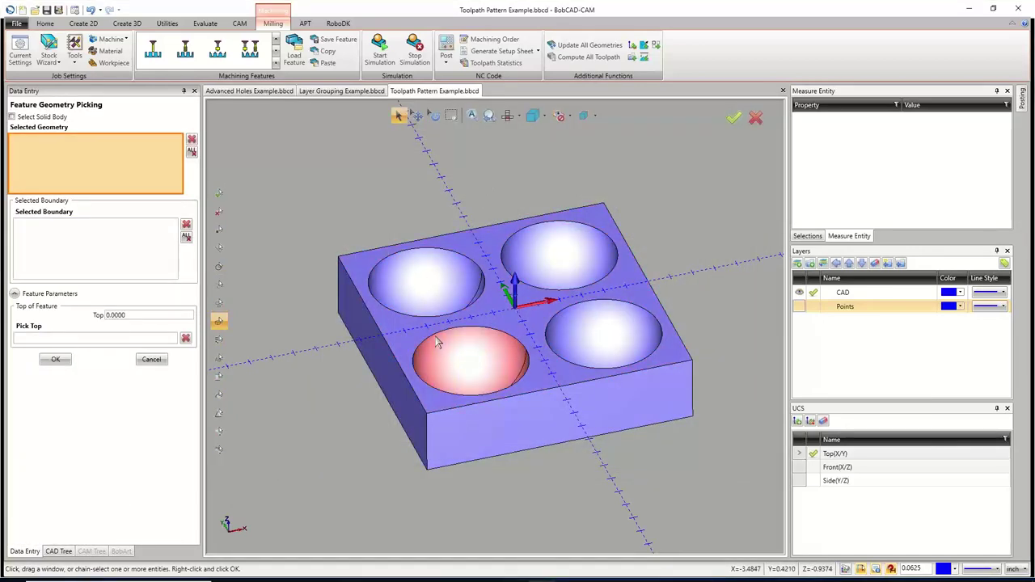
pyautogui.moveTo(290, 137); pyautogui.dragTo(751, 494)
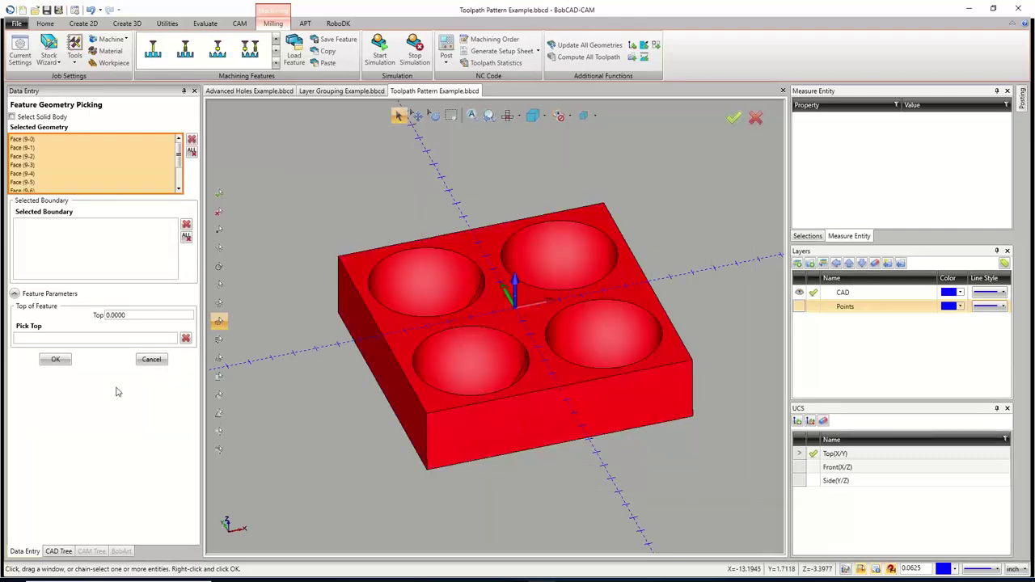
pyautogui.click(64, 364)
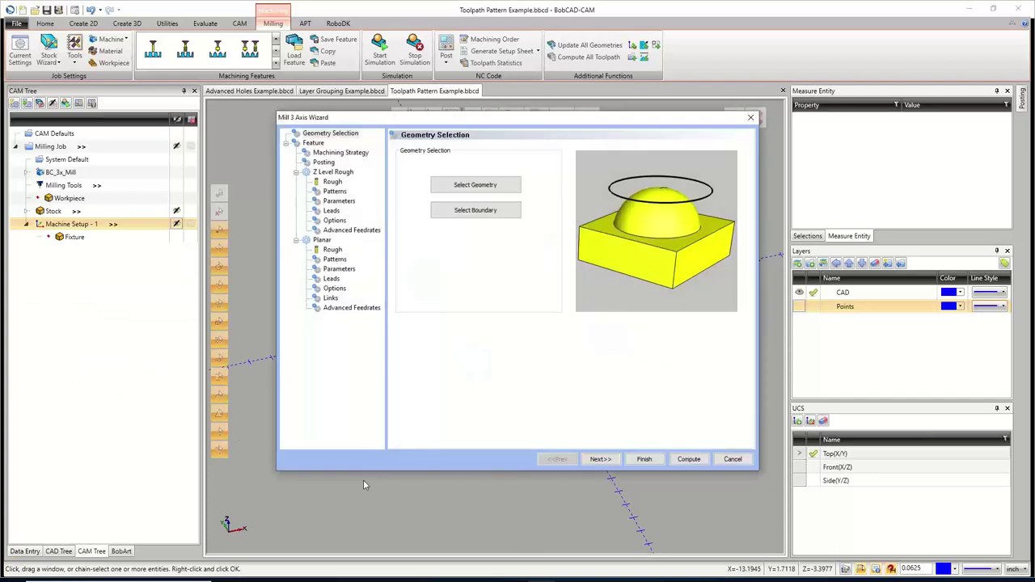
pyautogui.click(724, 460)
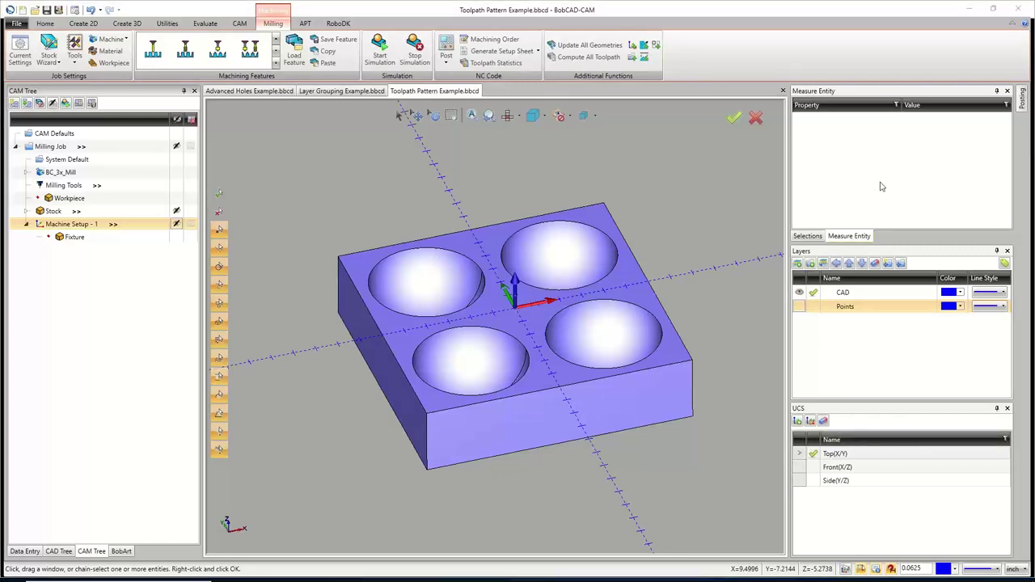
# Switch the right dock from Measure Entity to the Saved Selection list.
pyautogui.click(809, 236)
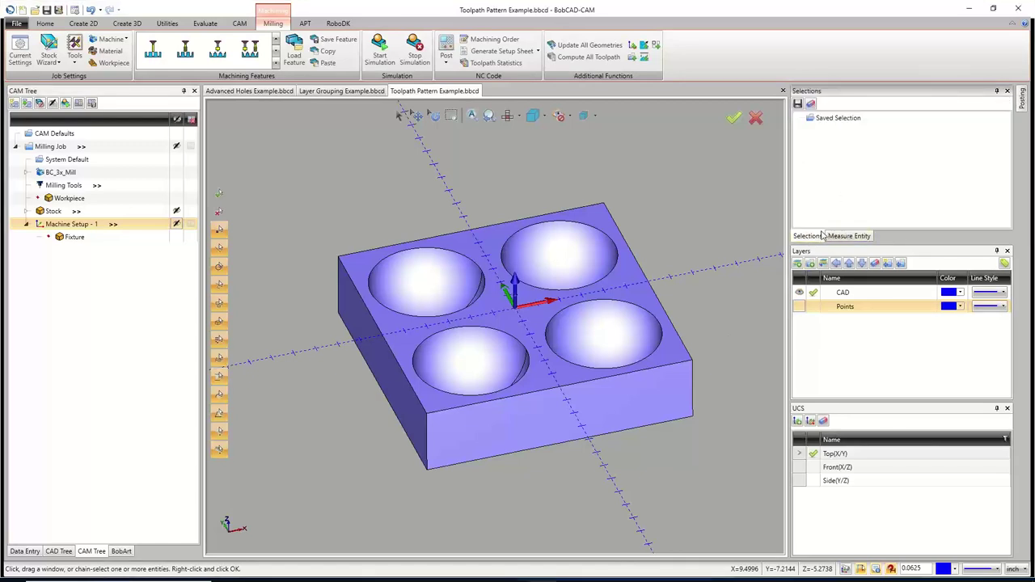
pyautogui.click(849, 235)
pyautogui.click(810, 236)
pyautogui.click(834, 236)
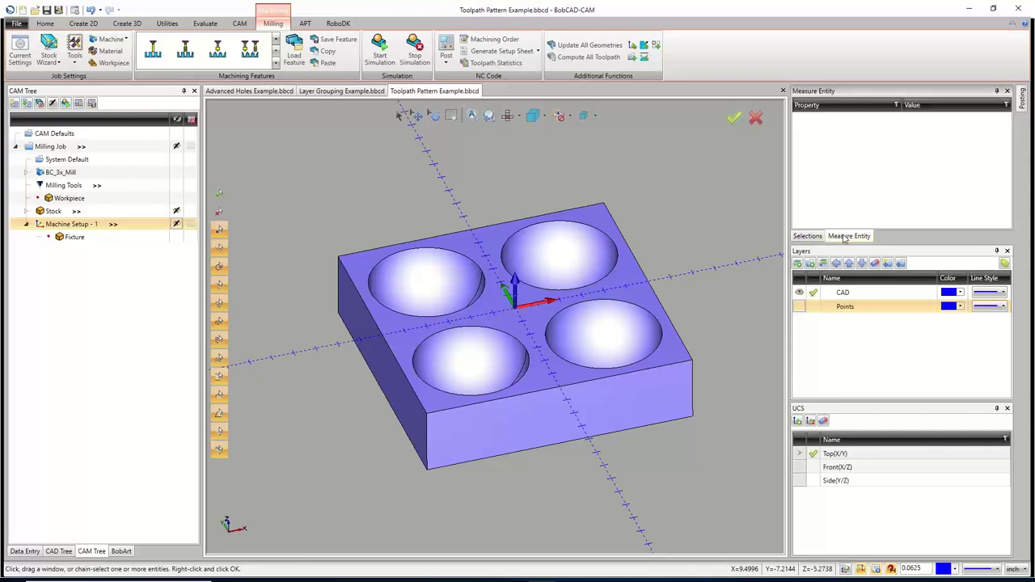
pyautogui.click(811, 236)
pyautogui.click(835, 236)
pyautogui.click(811, 236)
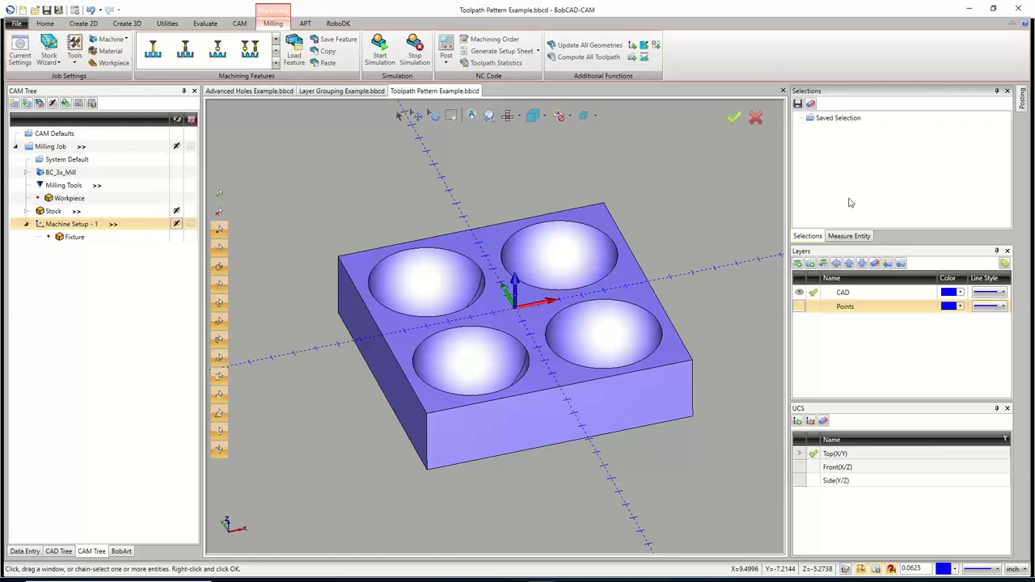
# Start a Mill 3 Axis feature, save the lower-left bowl rim as a selection, then cancel the wizard.
pyautogui.rightClick(99, 226)
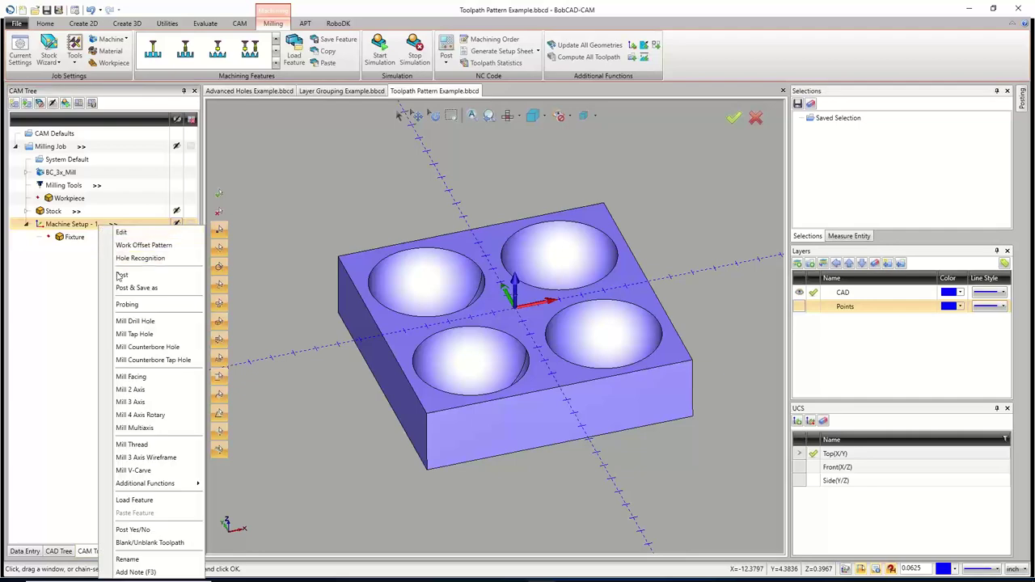
pyautogui.click(134, 403)
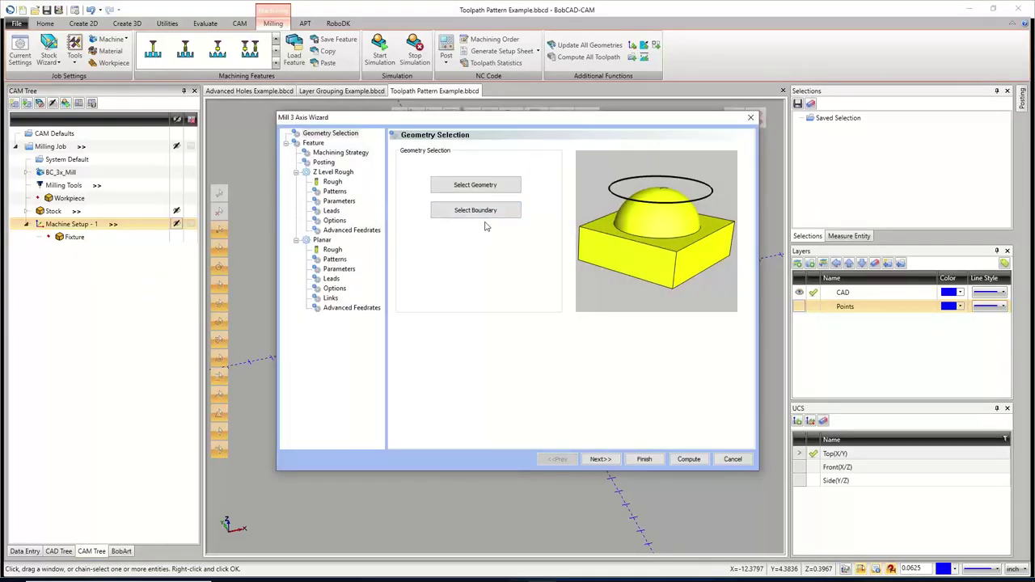
pyautogui.click(485, 212)
pyautogui.click(472, 328)
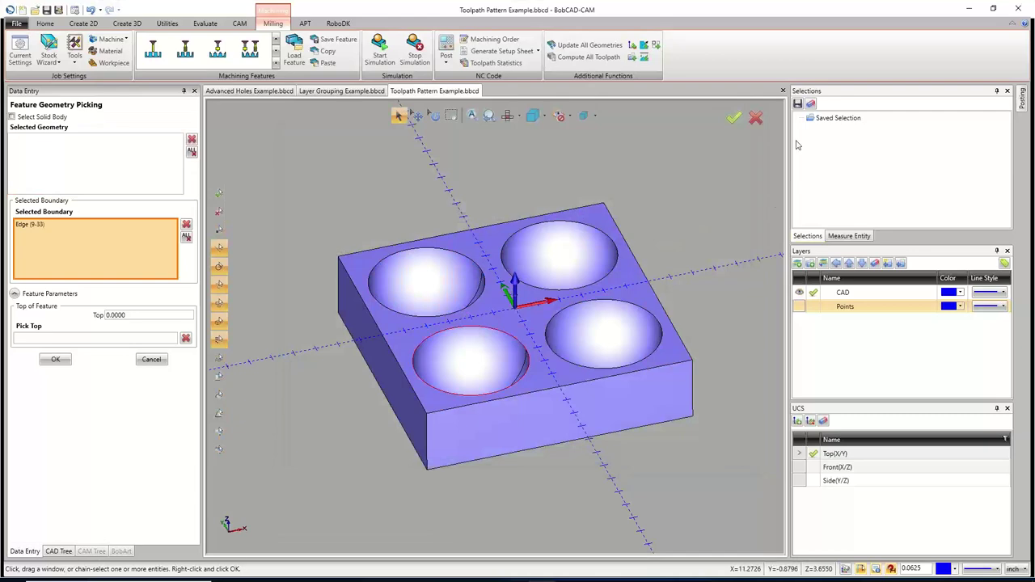
pyautogui.click(797, 104)
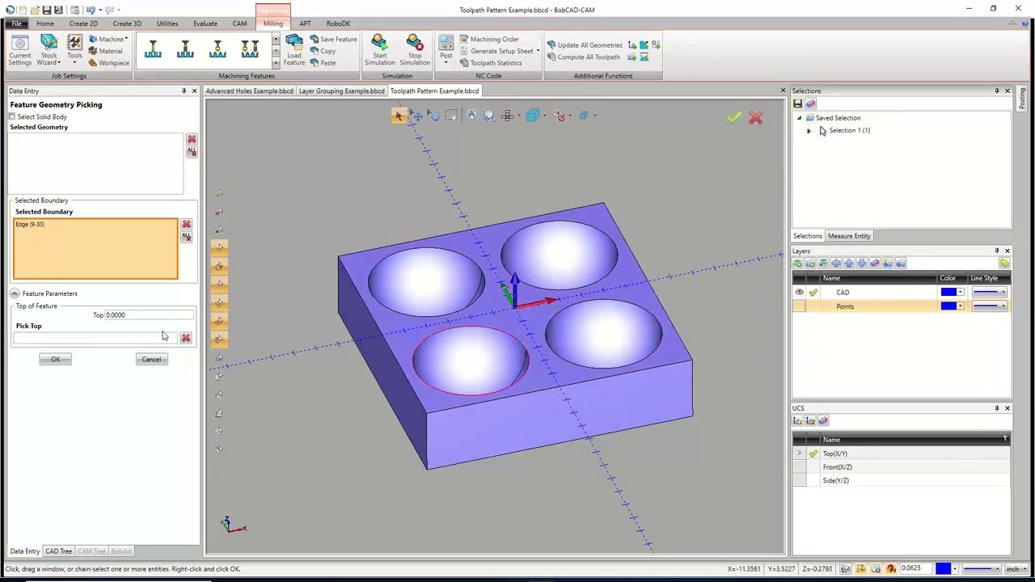
pyautogui.click(151, 359)
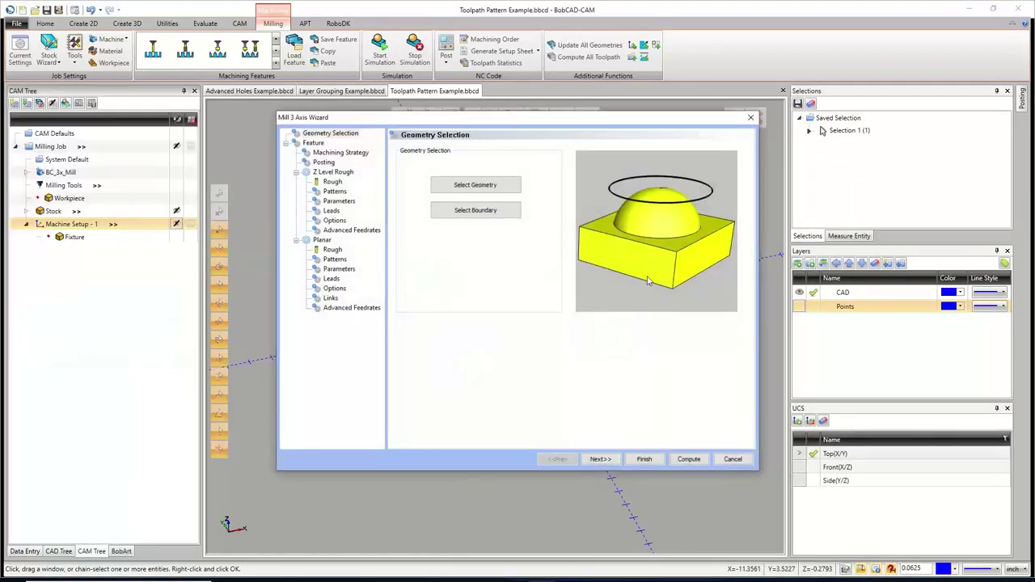
pyautogui.click(732, 458)
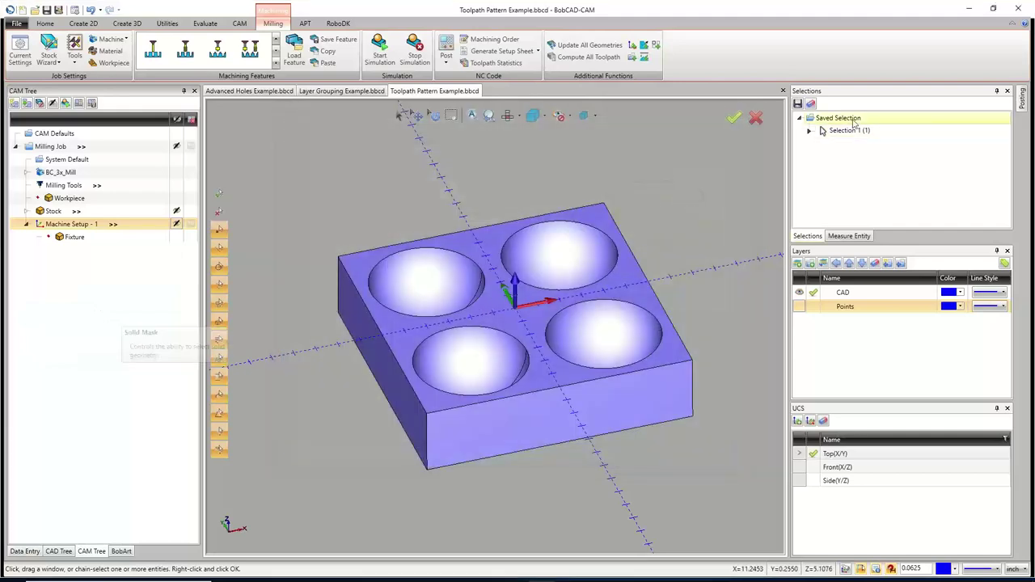
# Delete the saved Selection 1.
pyautogui.rightClick(847, 131)
pyautogui.click(827, 163)
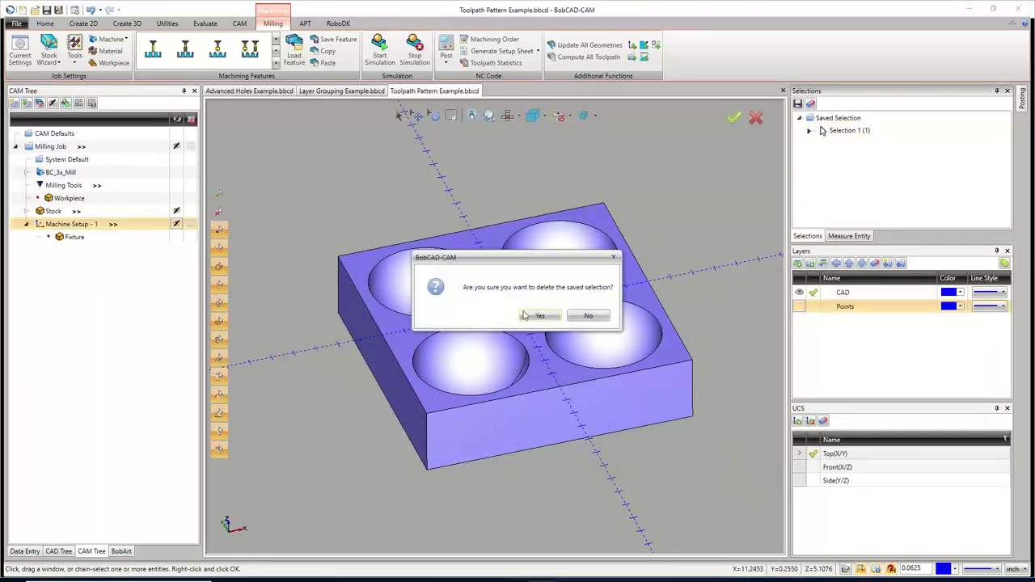
pyautogui.click(524, 316)
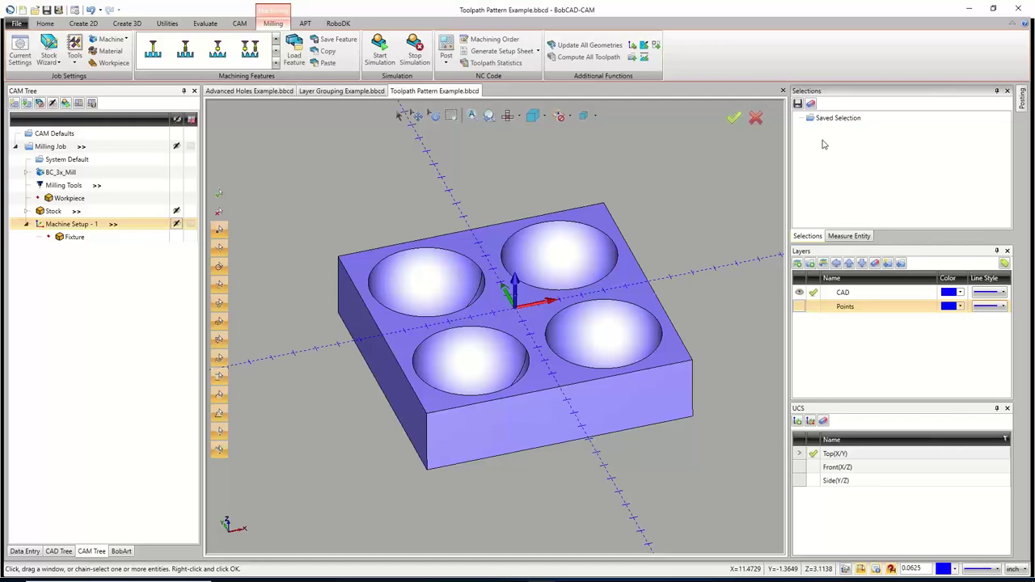
# Try Extract Edges on the lower-left bowl's rim, then cancel it.
pyautogui.rightClick(93, 227)
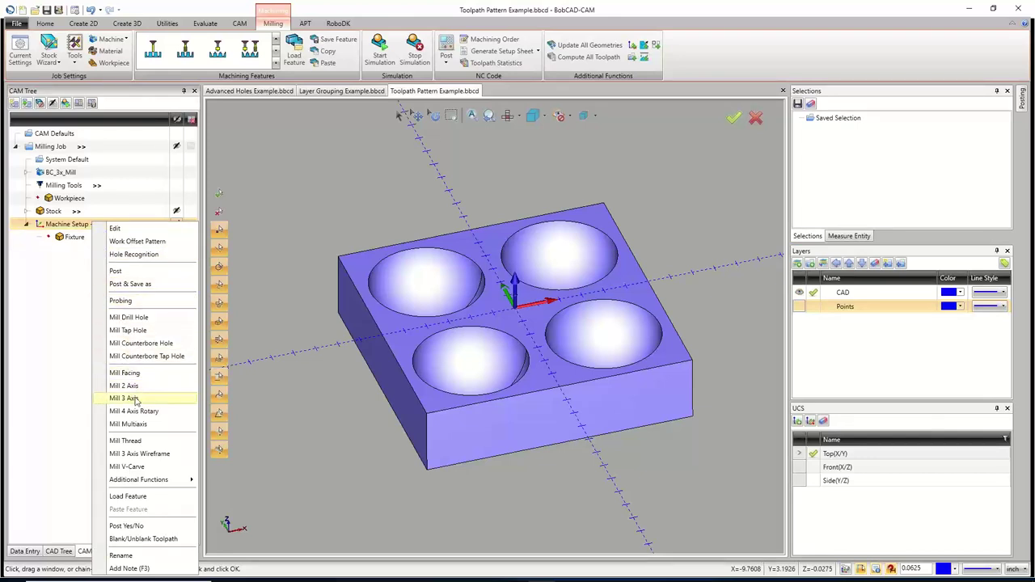
pyautogui.click(300, 365)
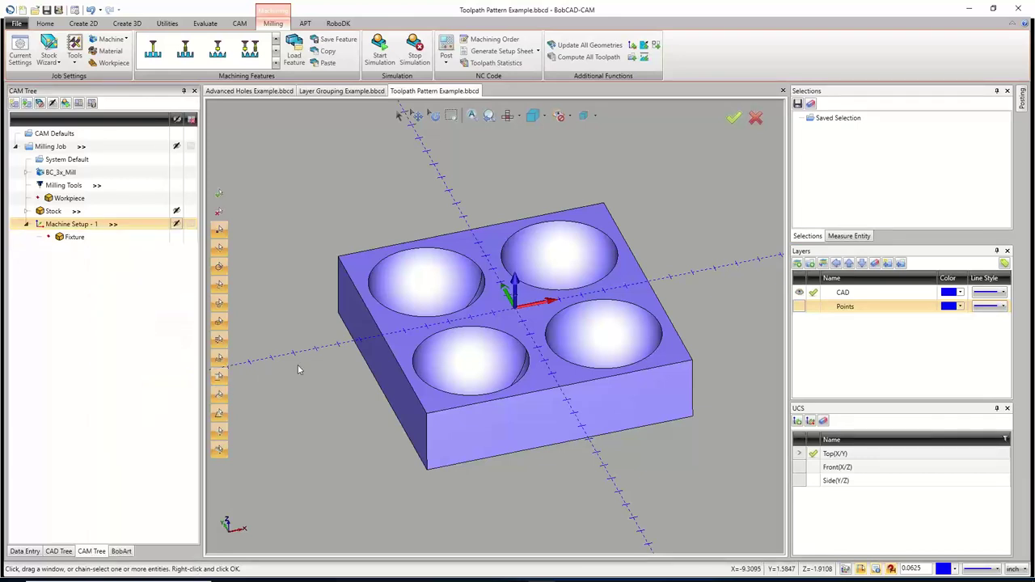
pyautogui.click(83, 23)
pyautogui.click(390, 48)
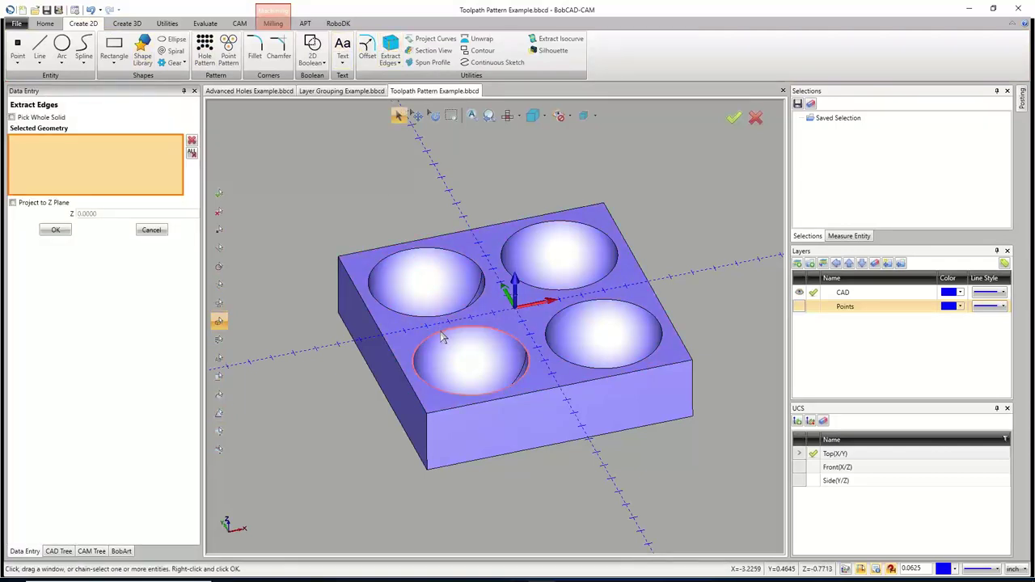
pyautogui.click(473, 330)
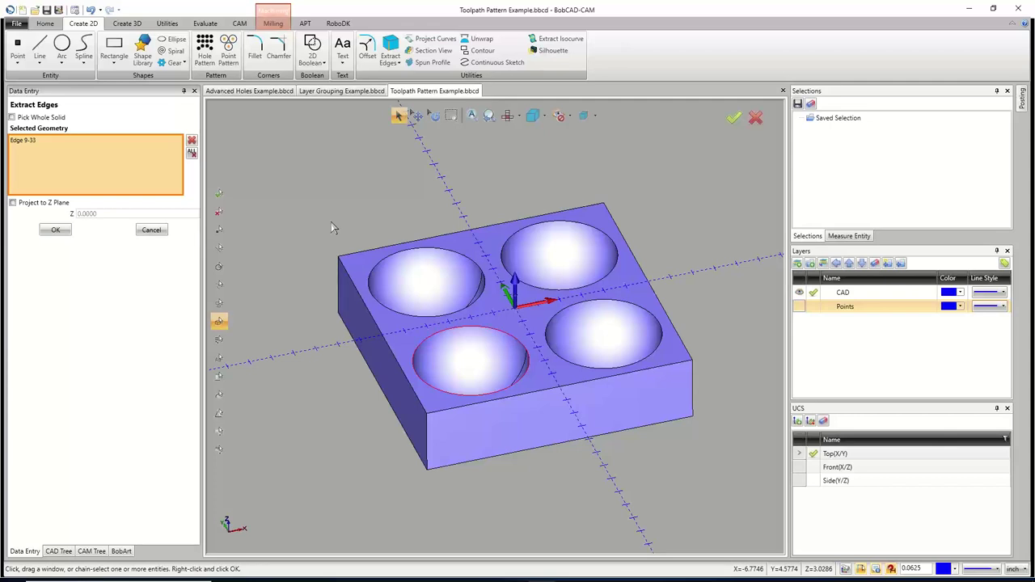
pyautogui.rightClick(373, 189)
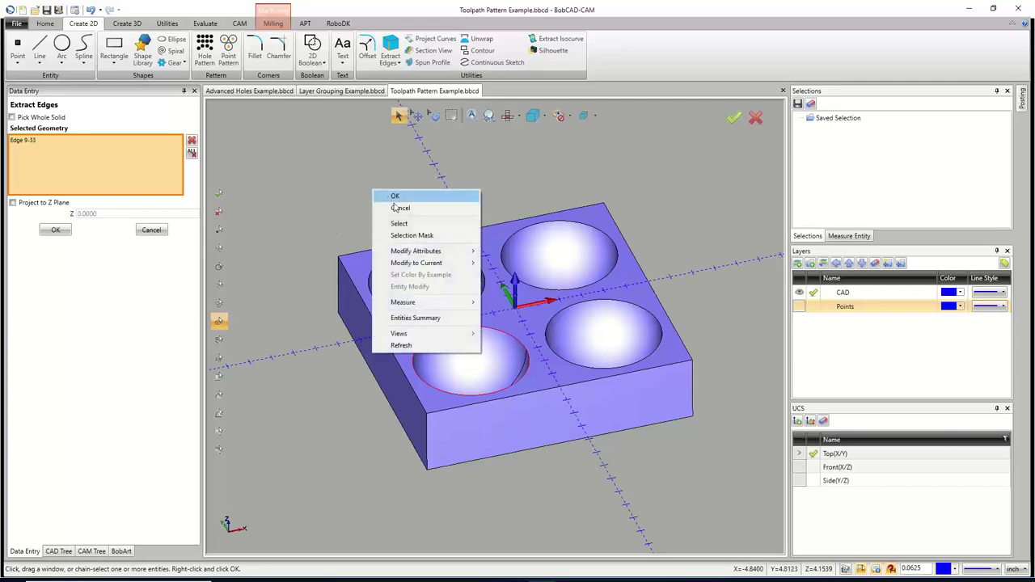
pyautogui.click(397, 209)
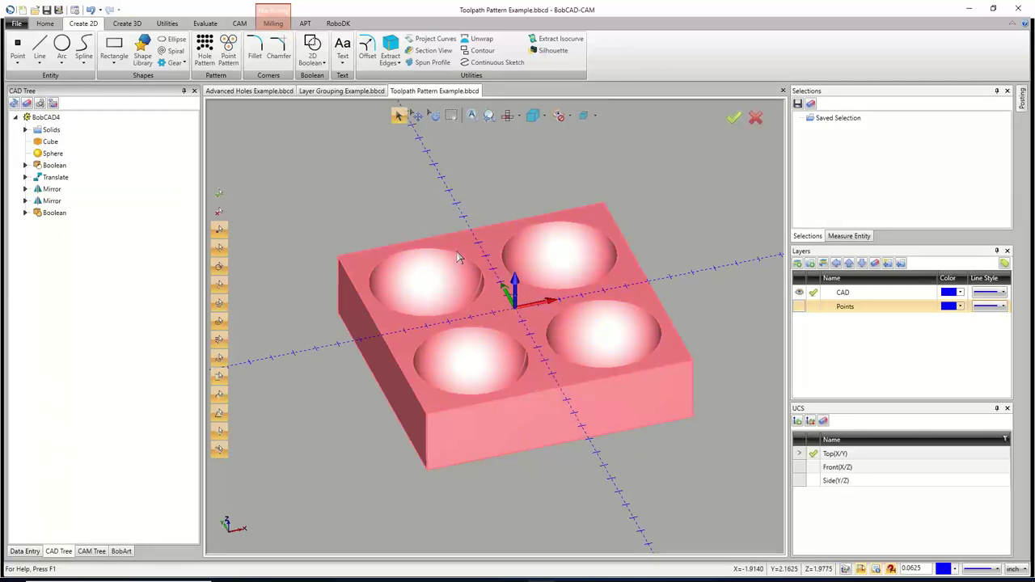
# Save the lower-left bowl's rim edge alone as Selection 2.
pyautogui.click(394, 46)
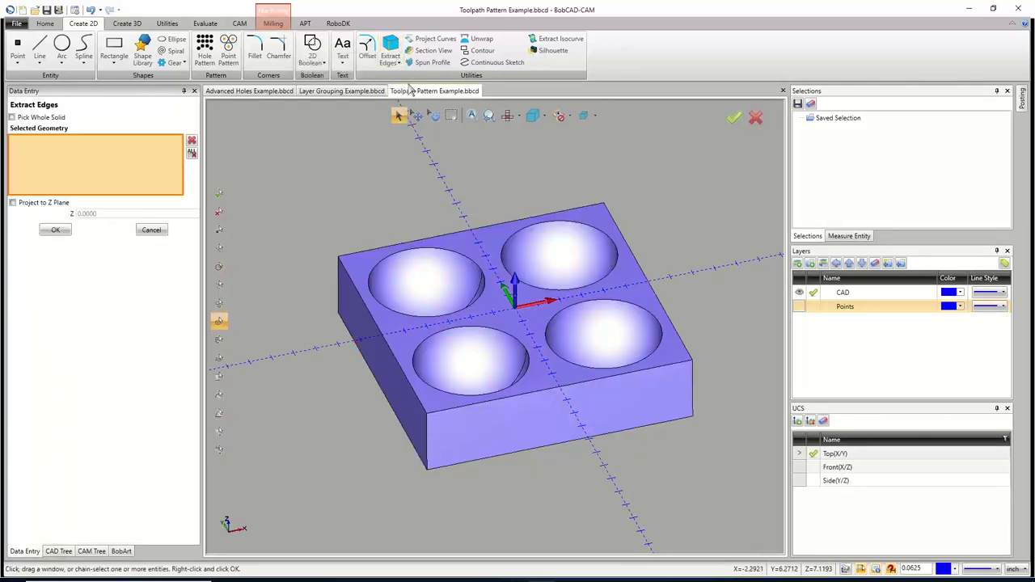
pyautogui.click(507, 338)
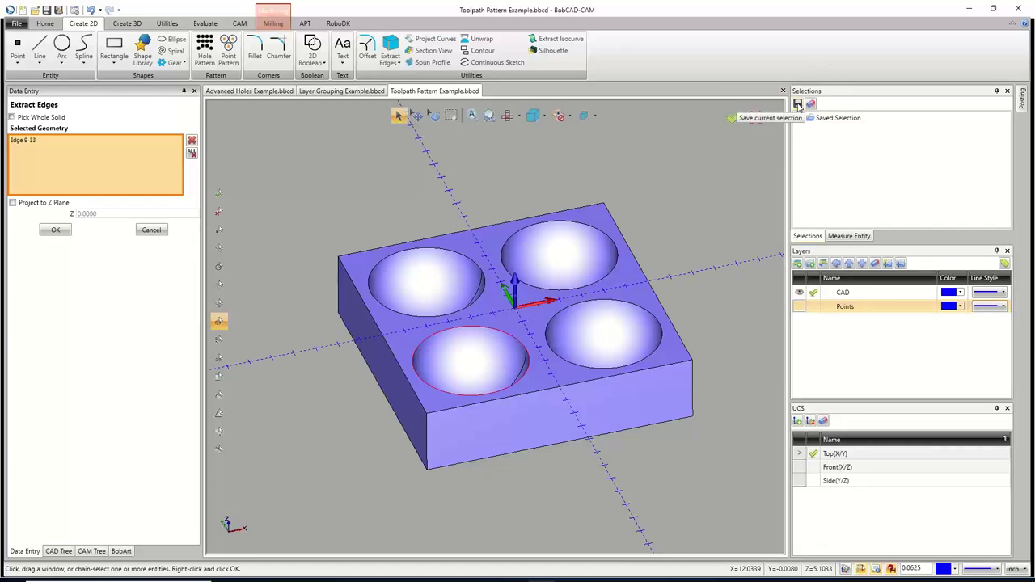
pyautogui.click(798, 106)
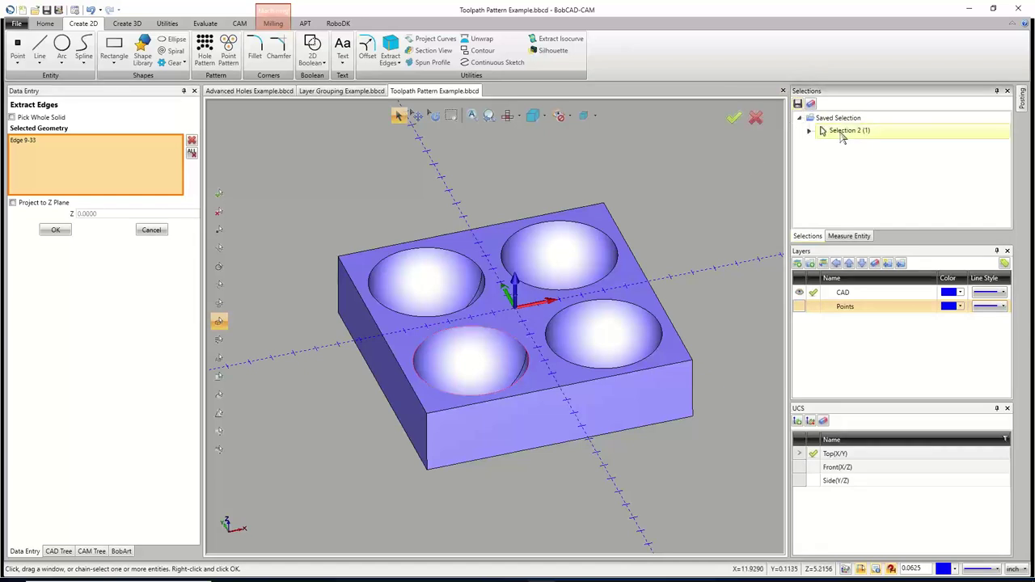
pyautogui.click(151, 229)
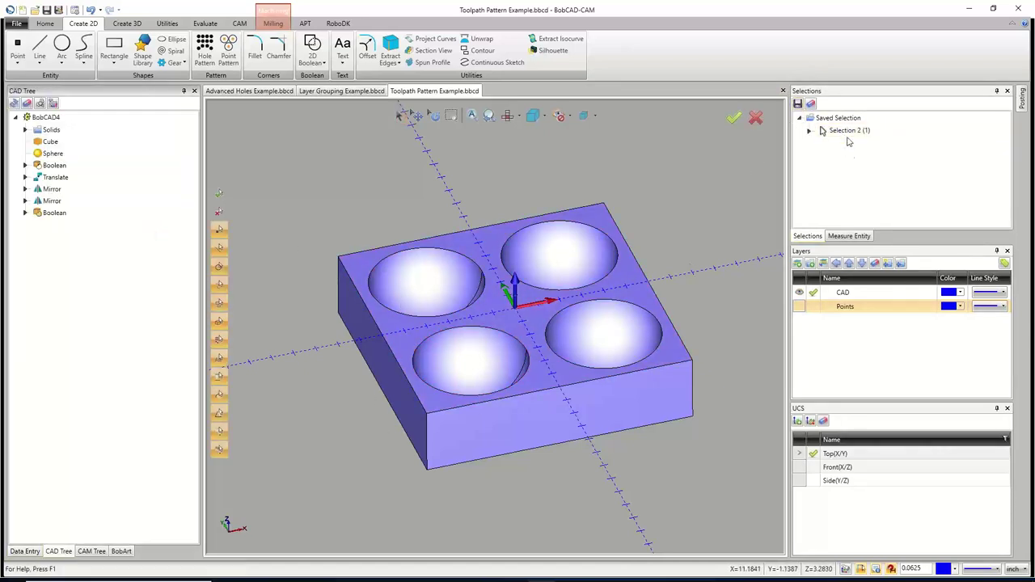
pyautogui.click(849, 132)
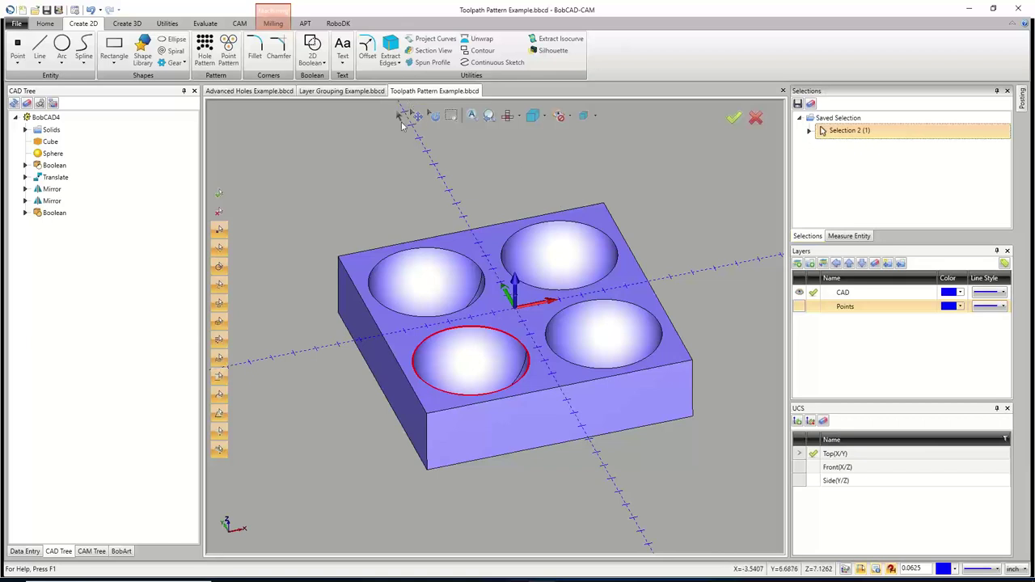
# Save the rim edges of all four bowls as Selection 3 and check both selections.
pyautogui.click(392, 49)
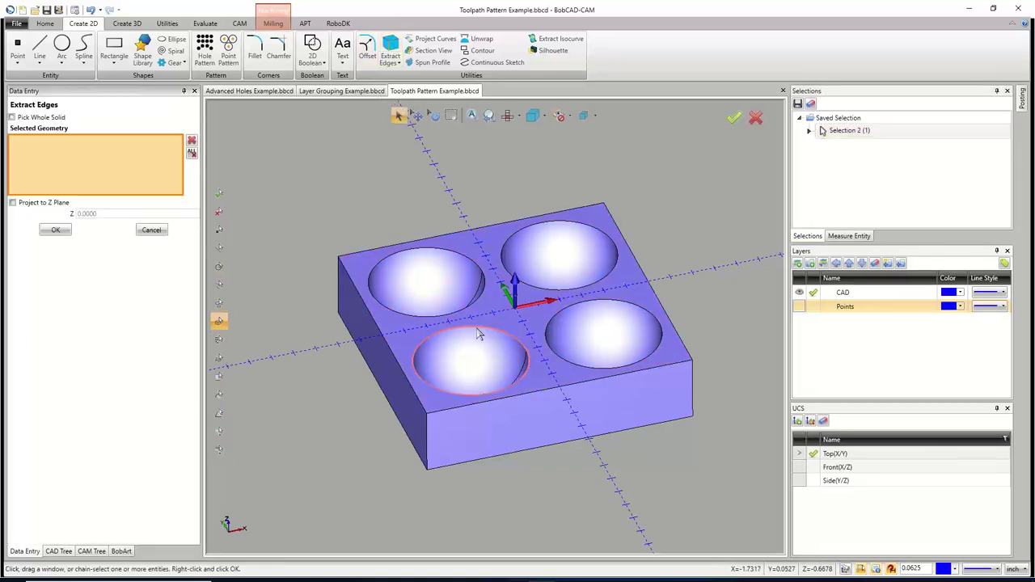
pyautogui.click(480, 302)
pyautogui.click(478, 327)
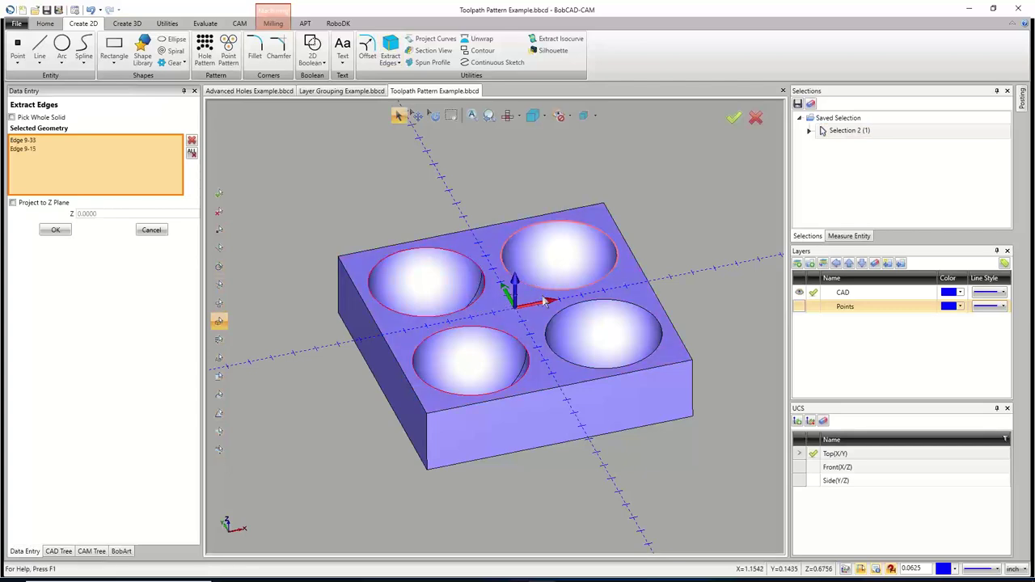
pyautogui.click(550, 289)
pyautogui.click(555, 320)
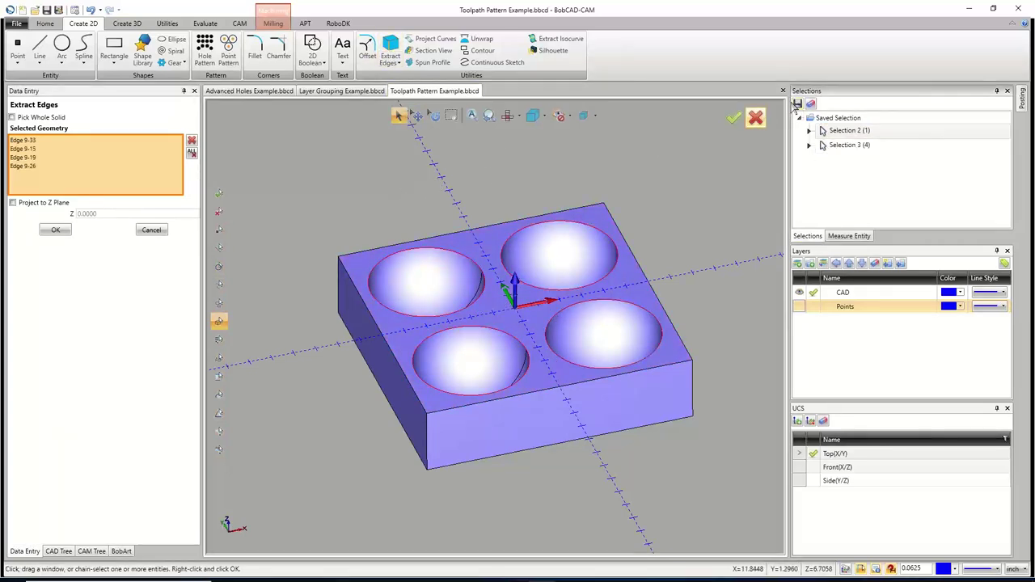
pyautogui.click(151, 230)
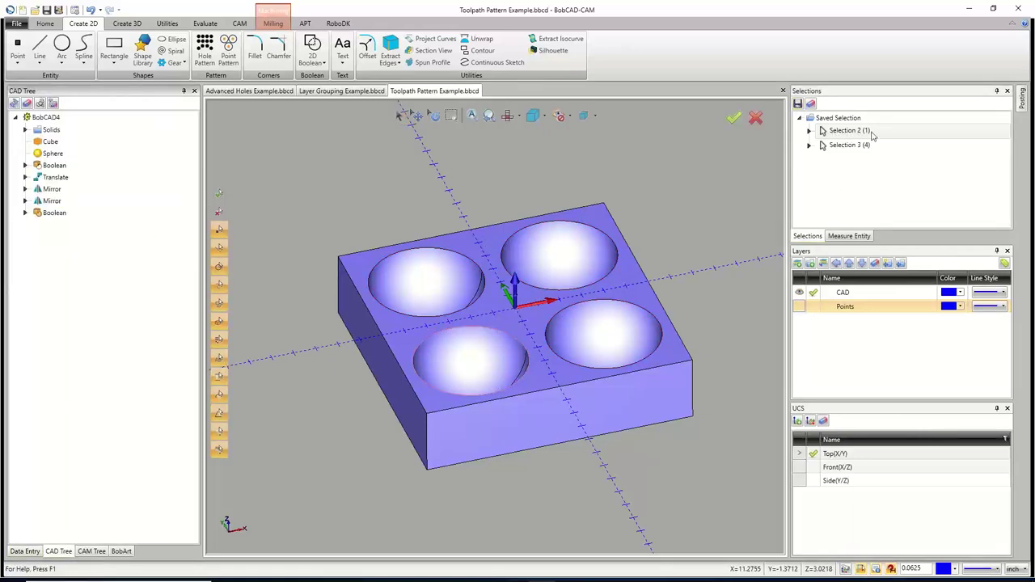
pyautogui.click(843, 148)
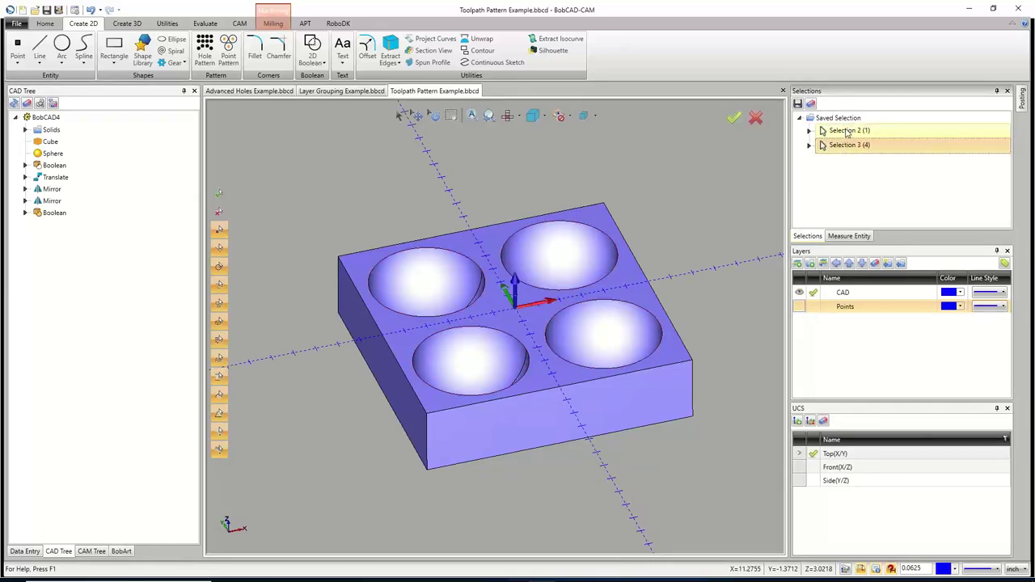
pyautogui.click(847, 133)
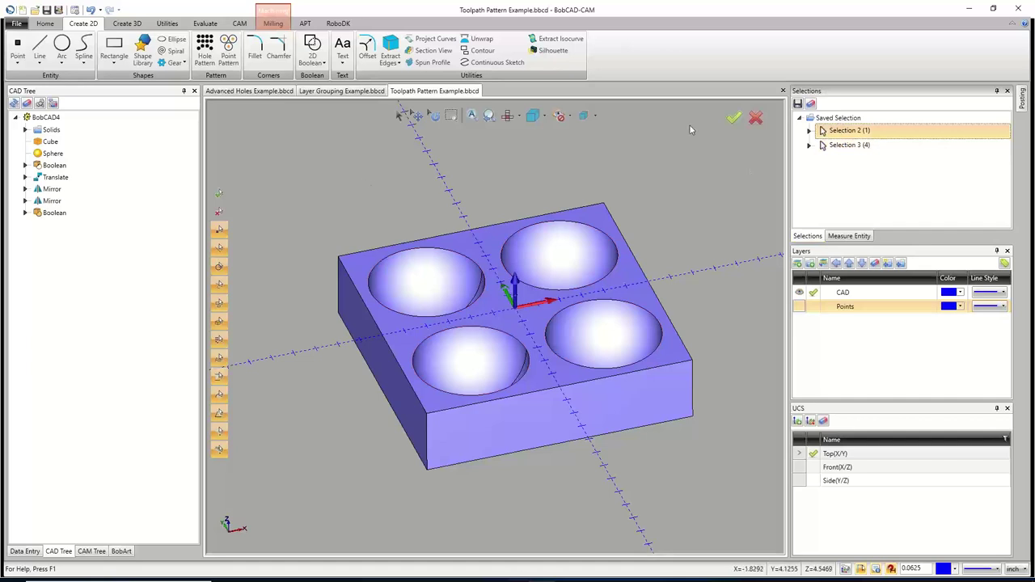
pyautogui.click(91, 551)
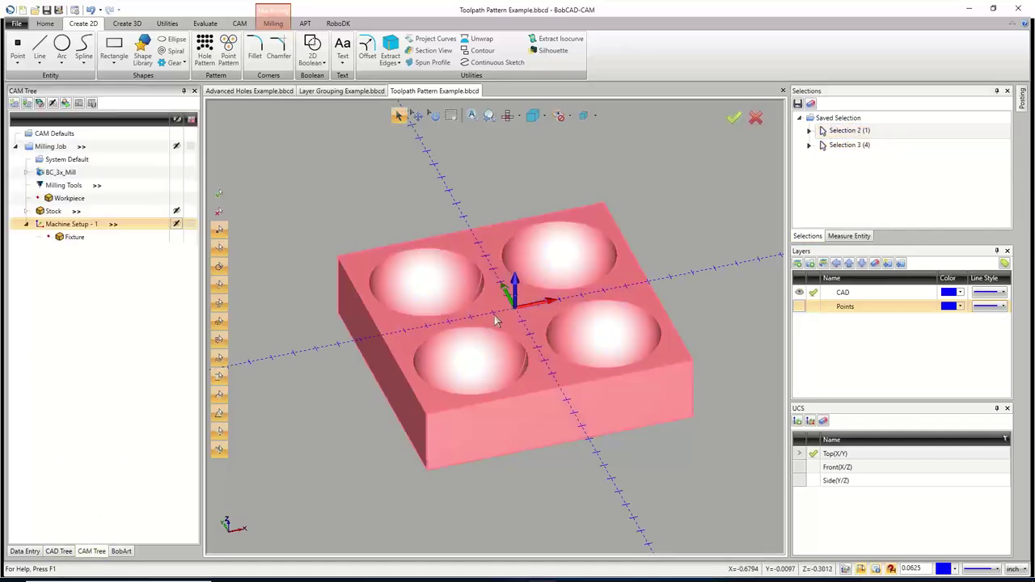
pyautogui.click(492, 316)
pyautogui.rightClick(431, 188)
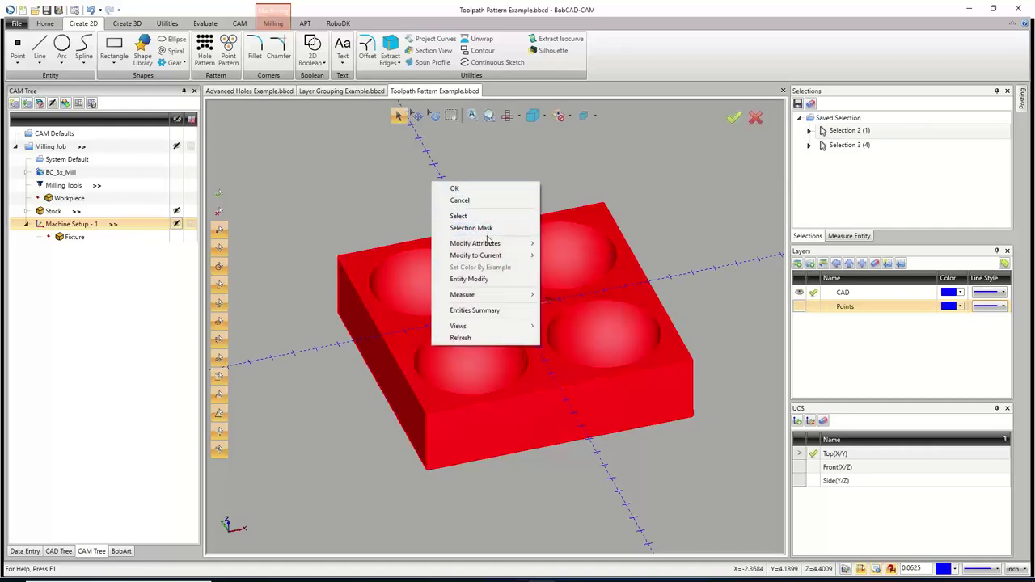
pyautogui.click(454, 187)
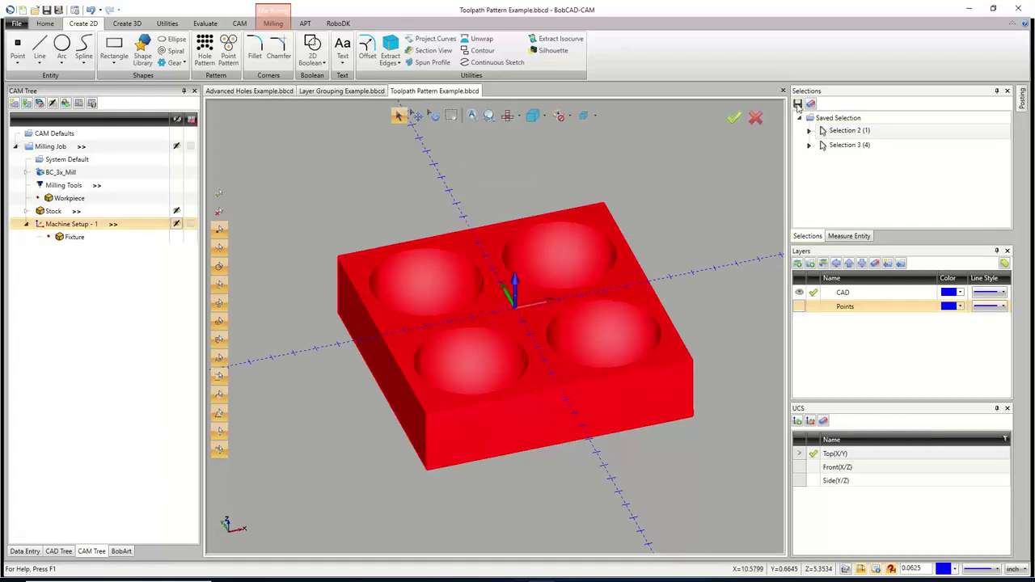
pyautogui.click(798, 106)
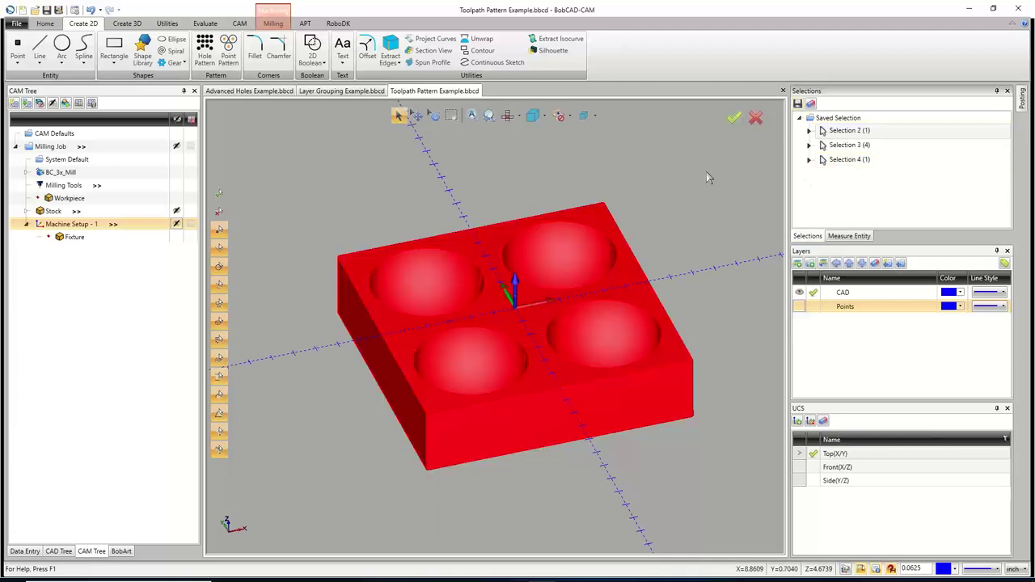
pyautogui.rightClick(709, 175)
pyautogui.click(732, 191)
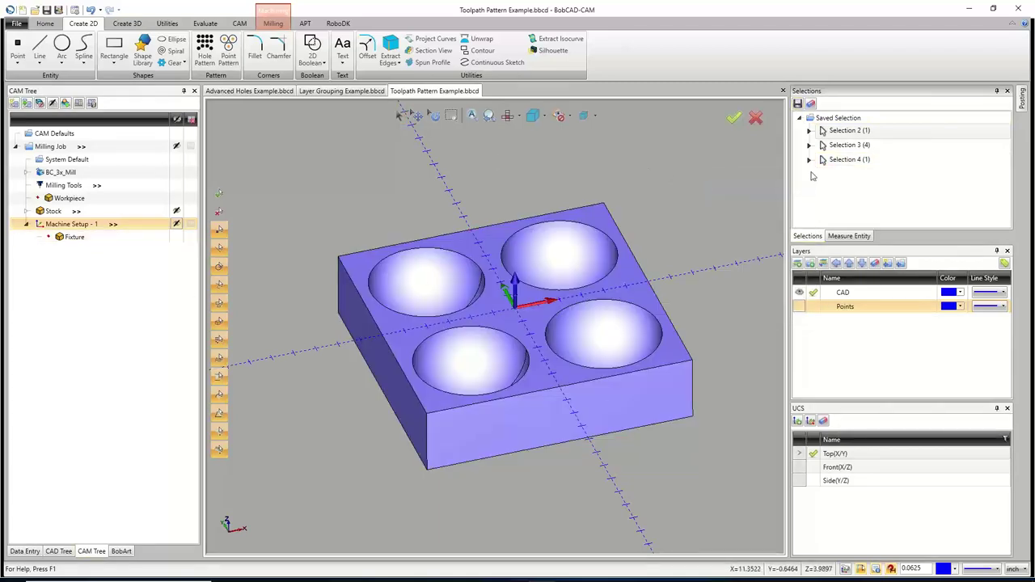
pyautogui.click(839, 161)
pyautogui.click(841, 132)
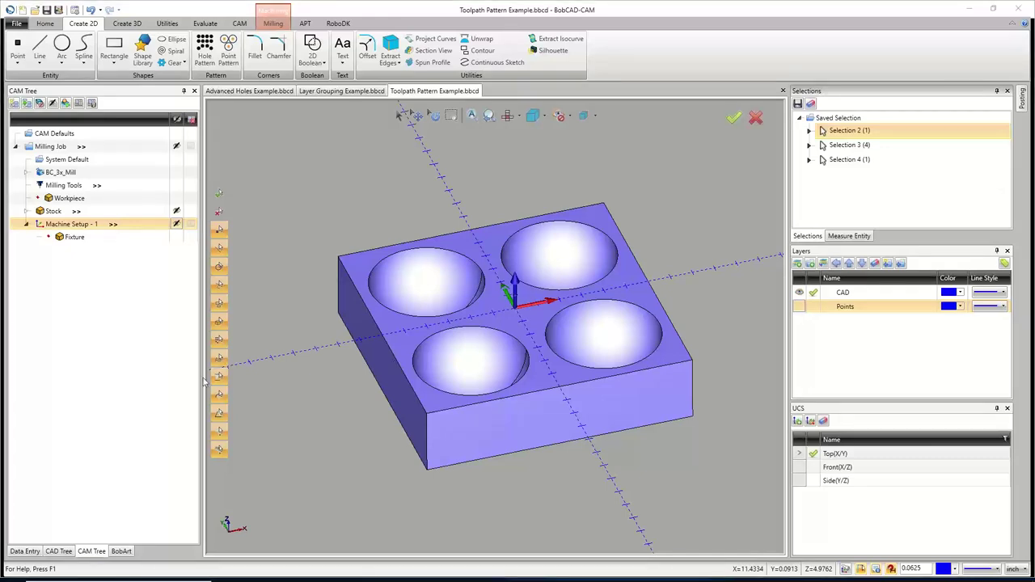
# Create a Mill 3 Axis feature with Selection 4 faces as geometry and Selection 2 as boundary.
pyautogui.rightClick(91, 225)
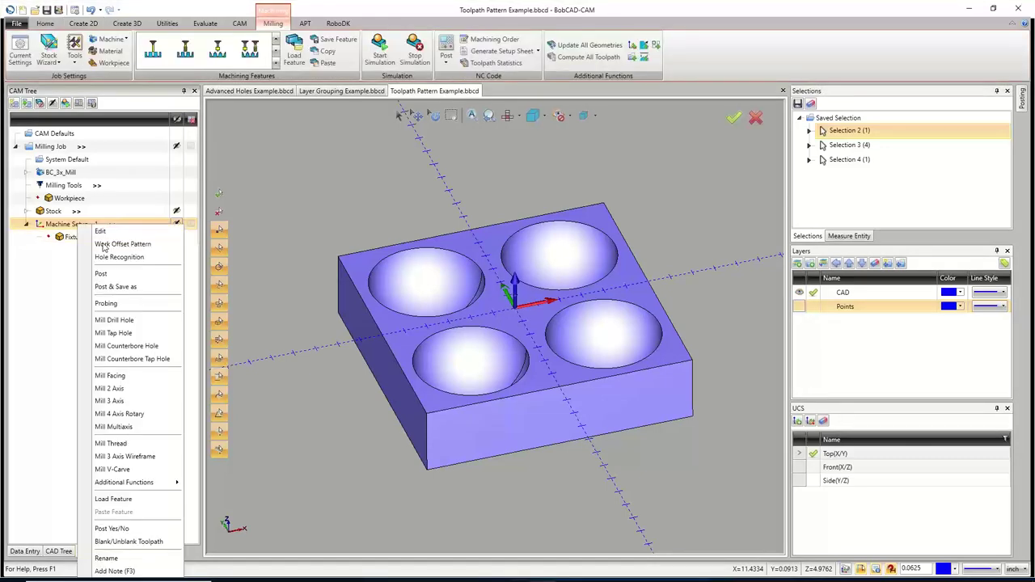
pyautogui.click(113, 401)
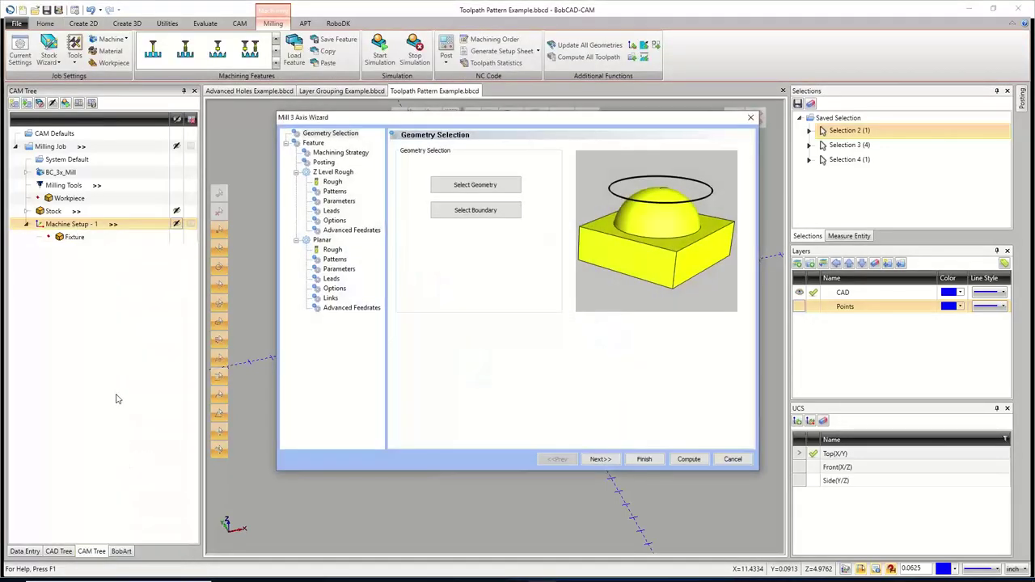
pyautogui.click(509, 184)
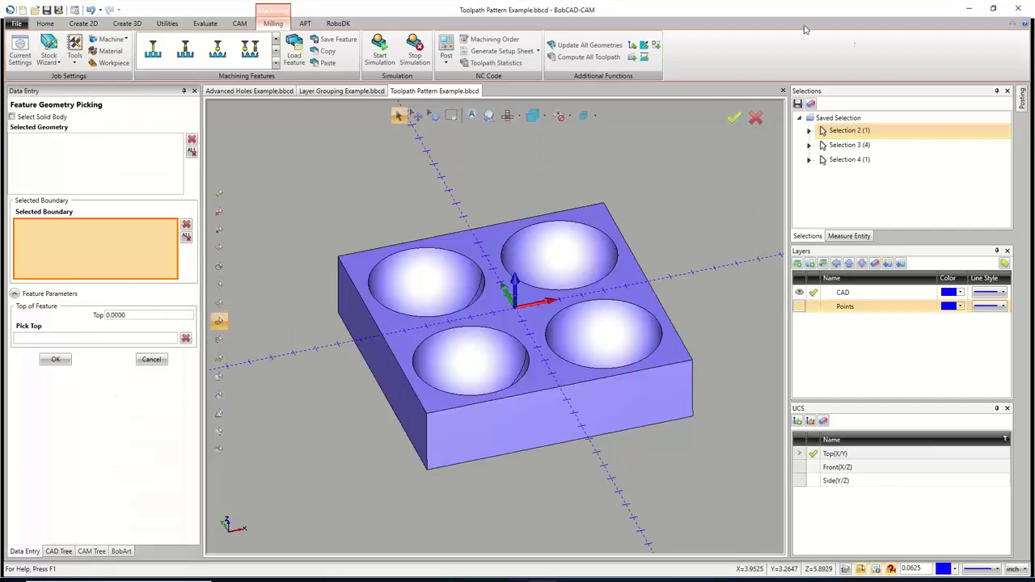
pyautogui.click(850, 161)
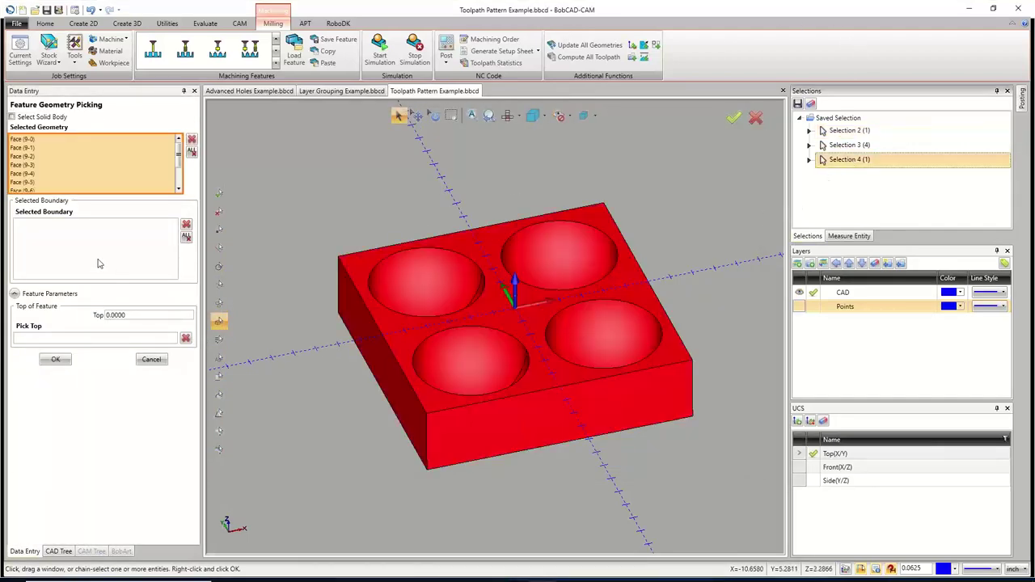
pyautogui.click(847, 132)
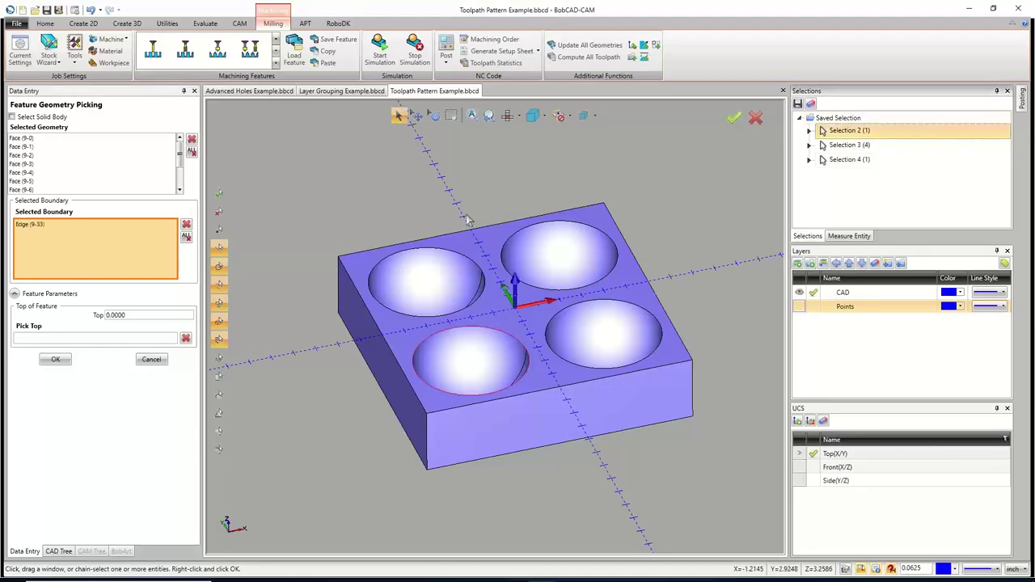
pyautogui.click(55, 359)
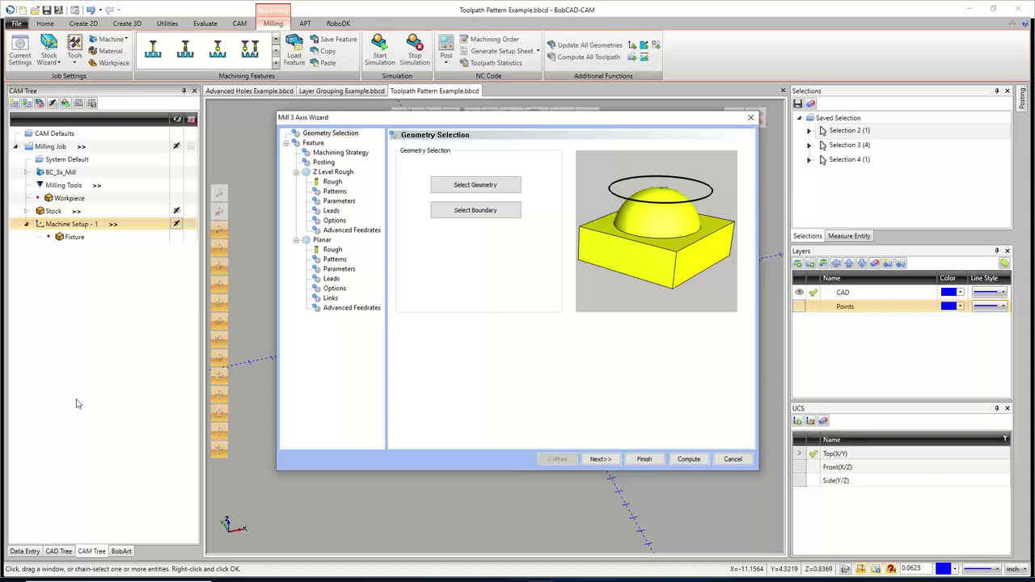
# Choose Advanced Rough plus an Equidistant finish operation, and enable Arc Fit in posting.
pyautogui.click(600, 459)
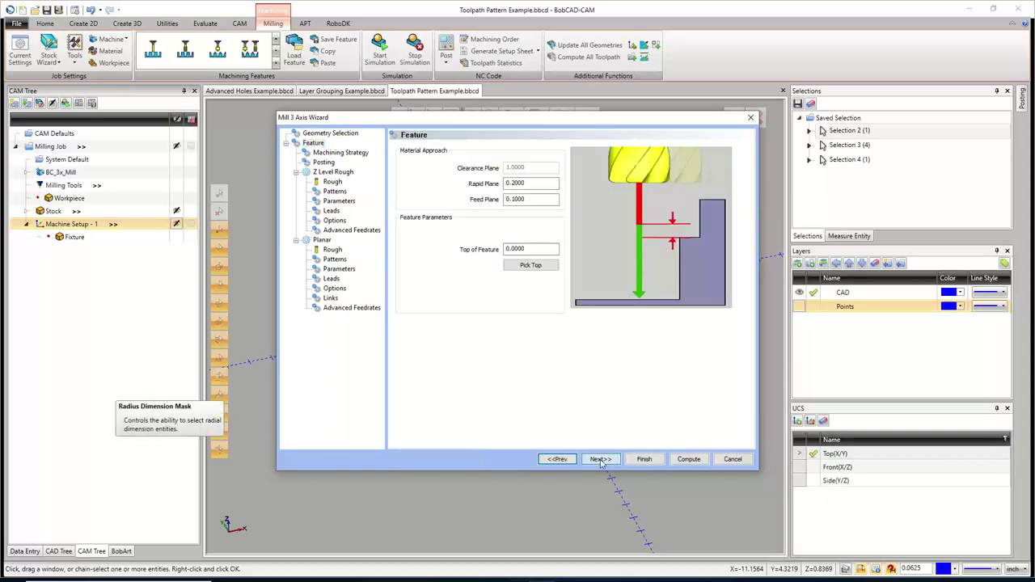
pyautogui.click(600, 459)
pyautogui.click(458, 244)
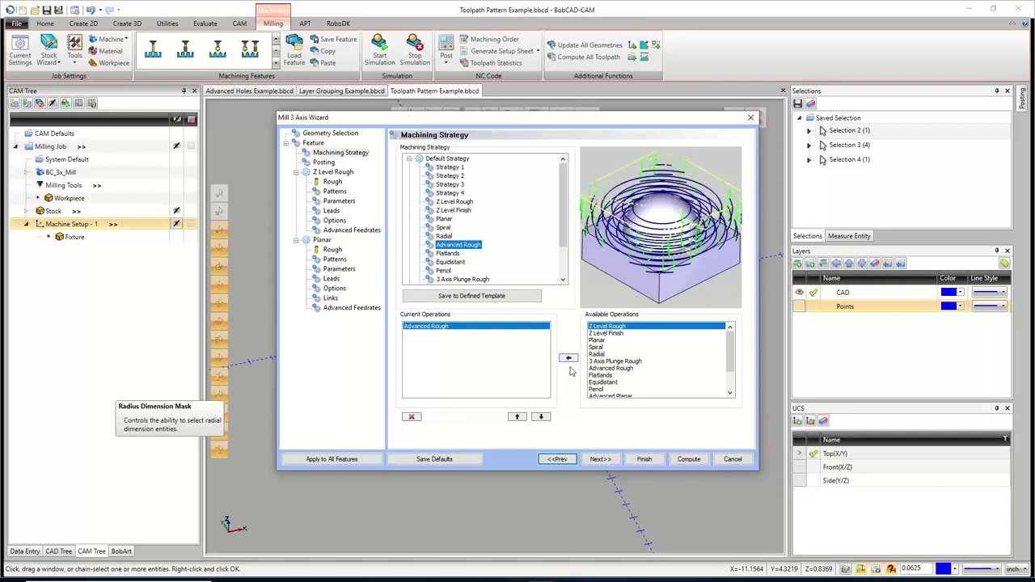
pyautogui.click(607, 381)
pyautogui.click(567, 358)
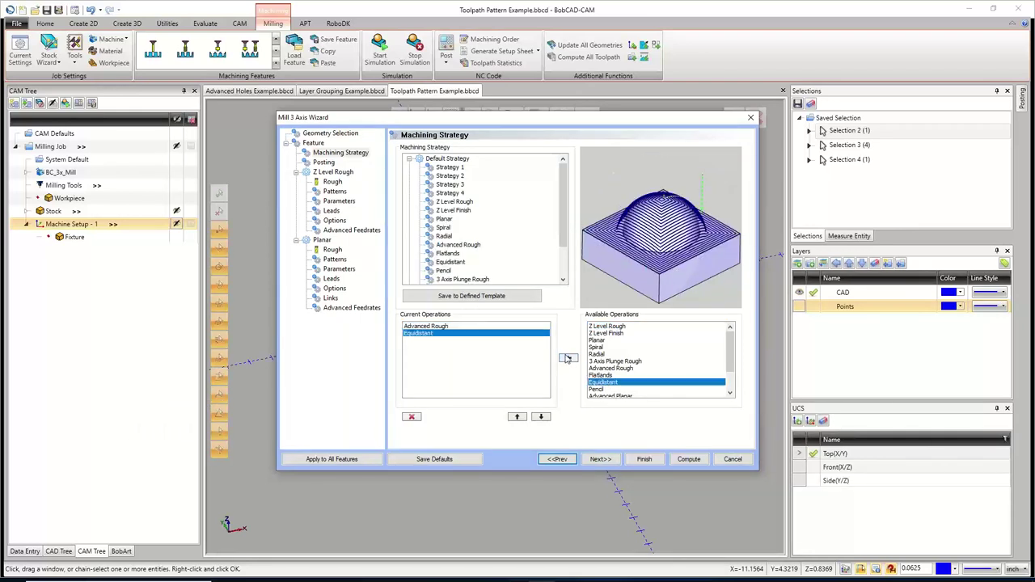
pyautogui.click(476, 331)
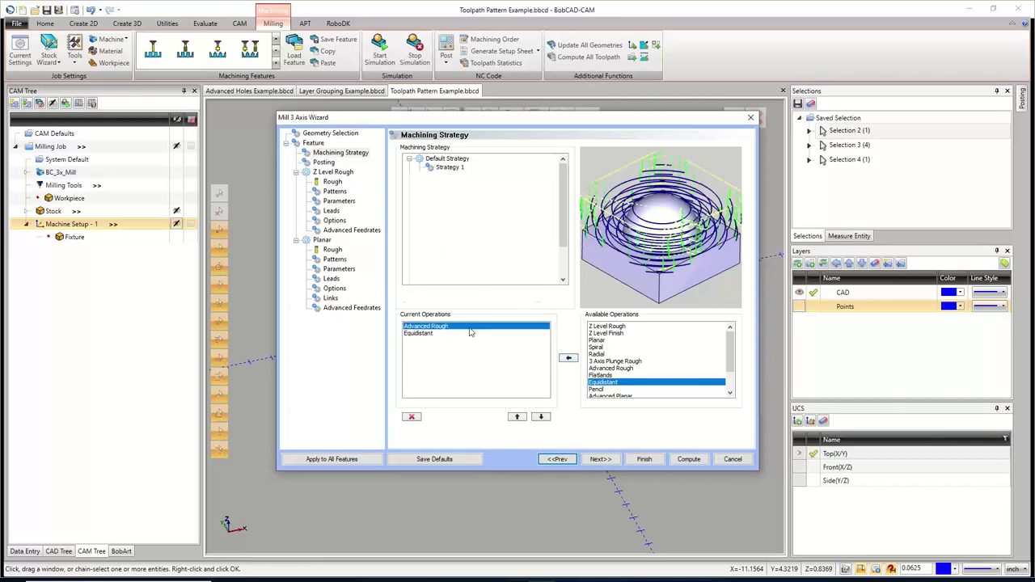
pyautogui.click(599, 459)
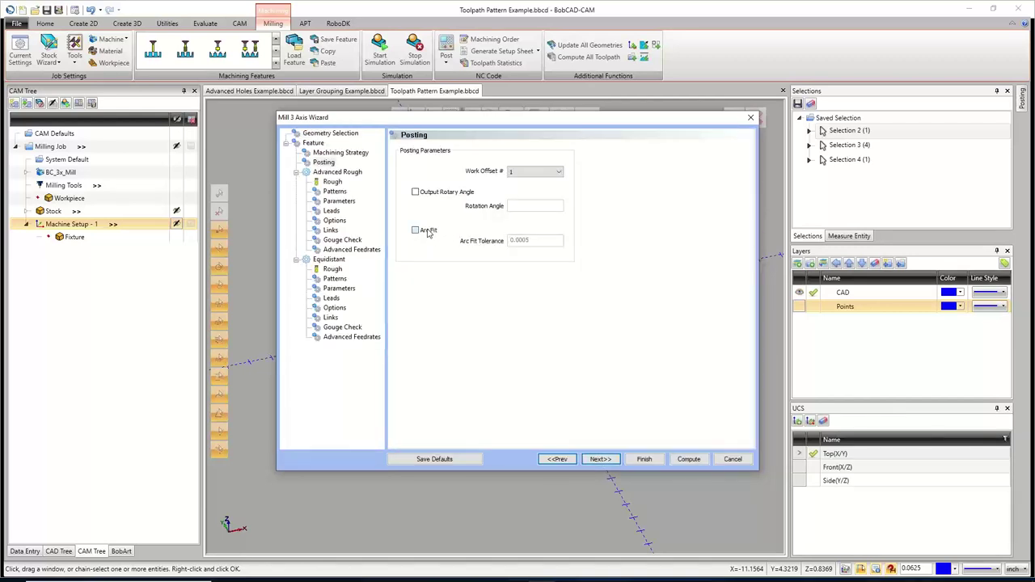
pyautogui.click(415, 230)
# Use the 1/2 flat rough endmill for roughing with a 2.75 protrusion length.
pyautogui.click(599, 458)
pyautogui.doubleClick(538, 215)
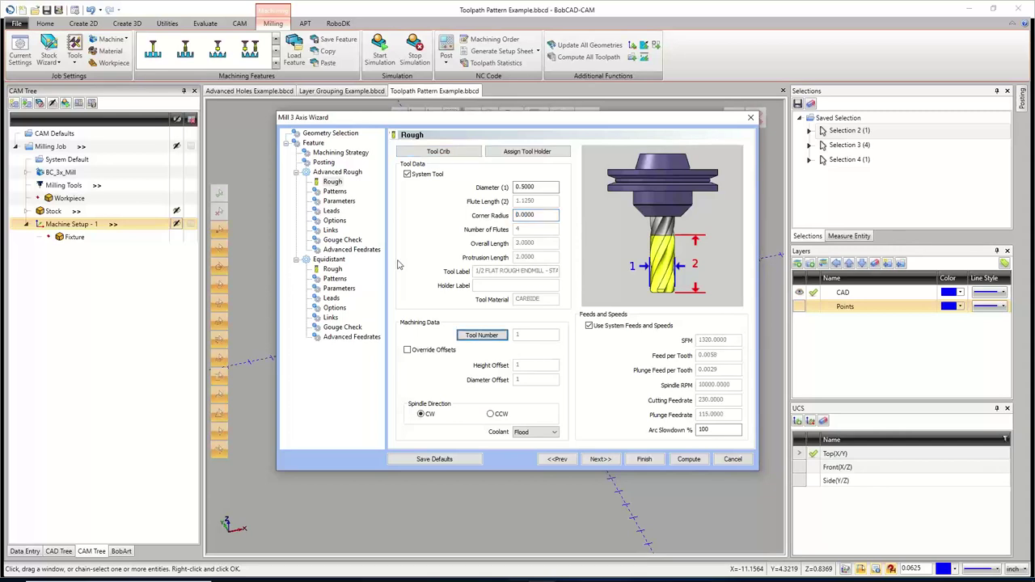
pyautogui.click(431, 176)
pyautogui.doubleClick(521, 257)
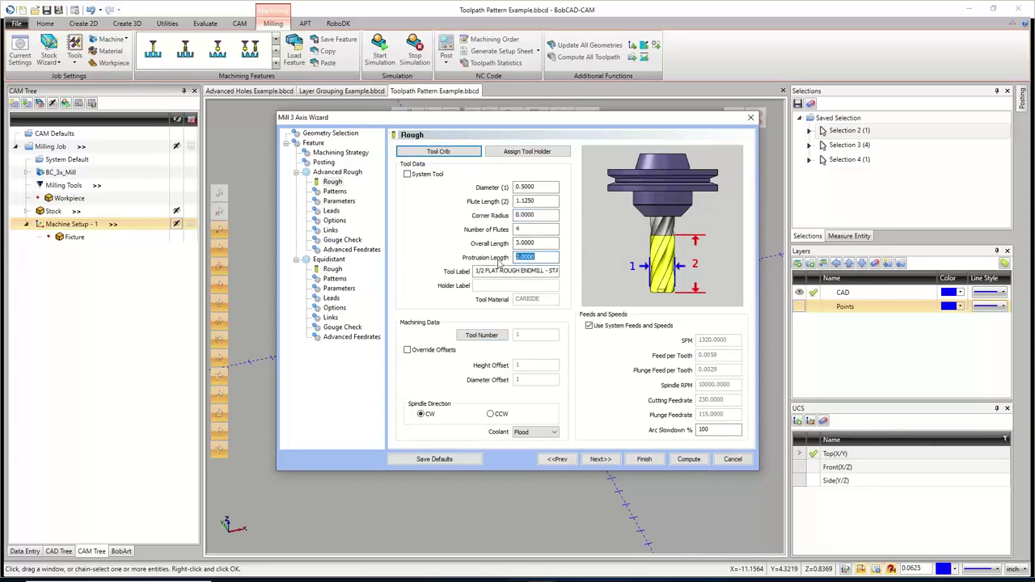
pyautogui.write('2.75')
pyautogui.press('Tab')
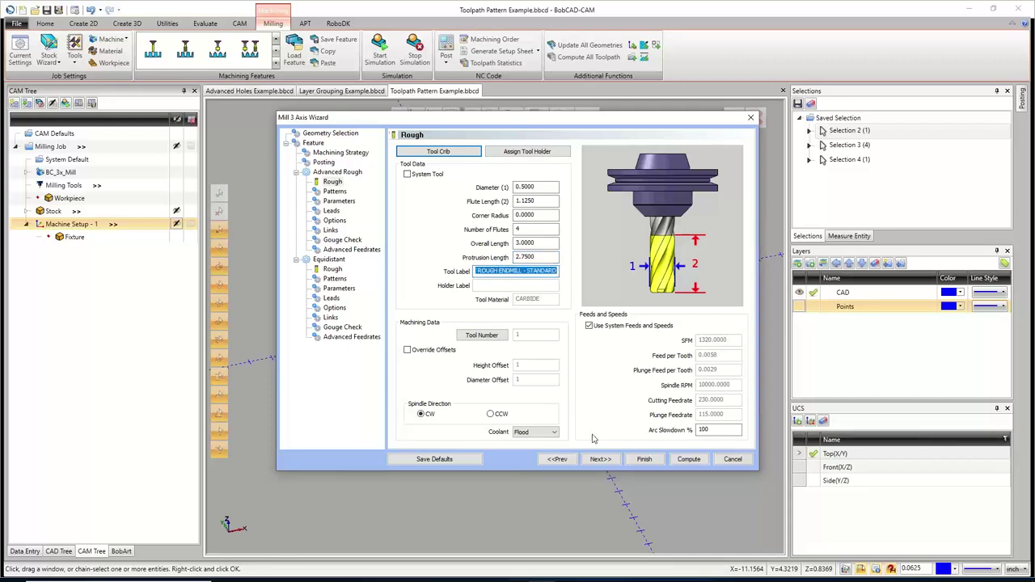
# Set the Advanced Rough cut pattern to Adaptive Roughing with climb milling.
pyautogui.click(600, 458)
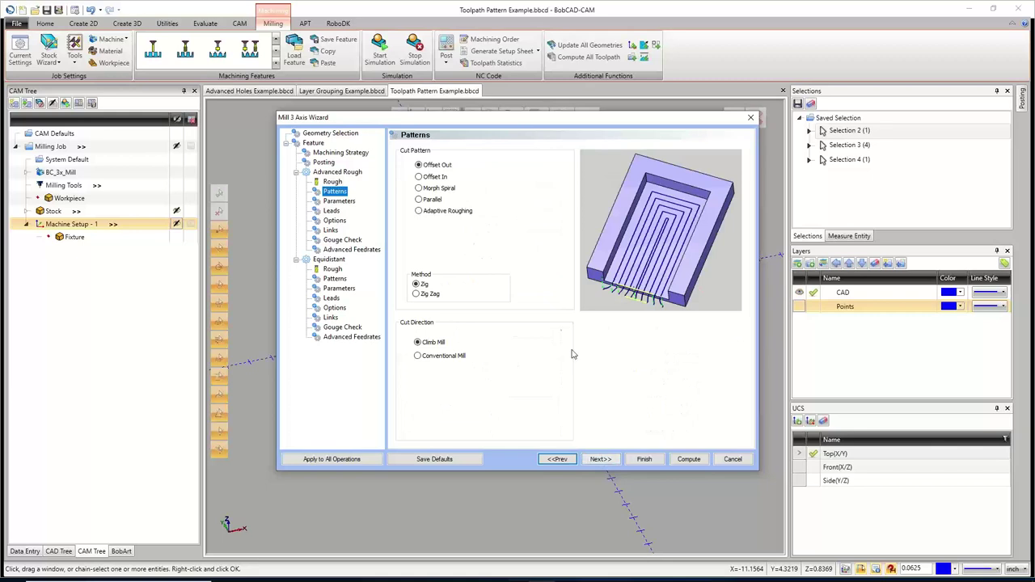
pyautogui.click(457, 212)
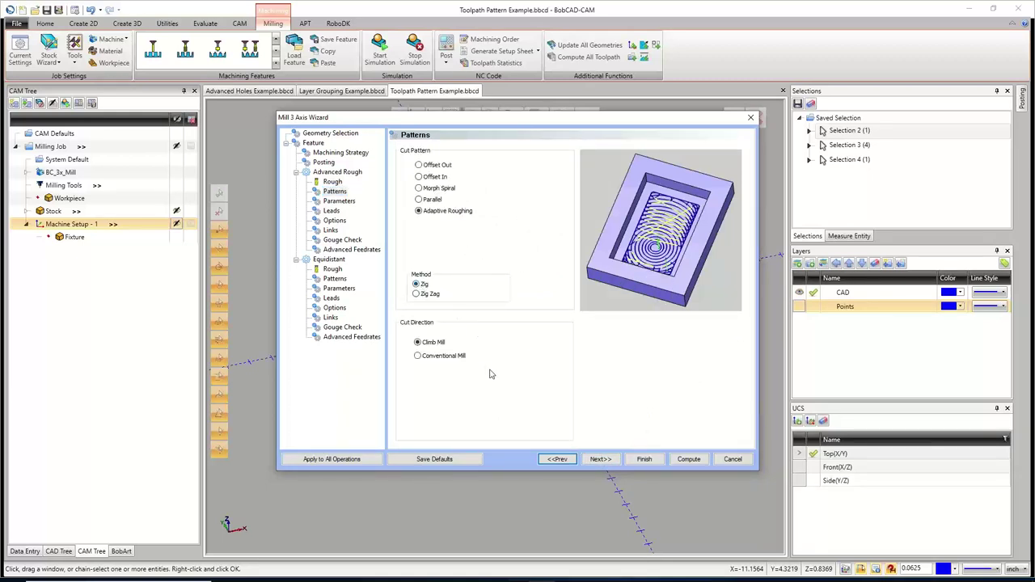
pyautogui.click(441, 344)
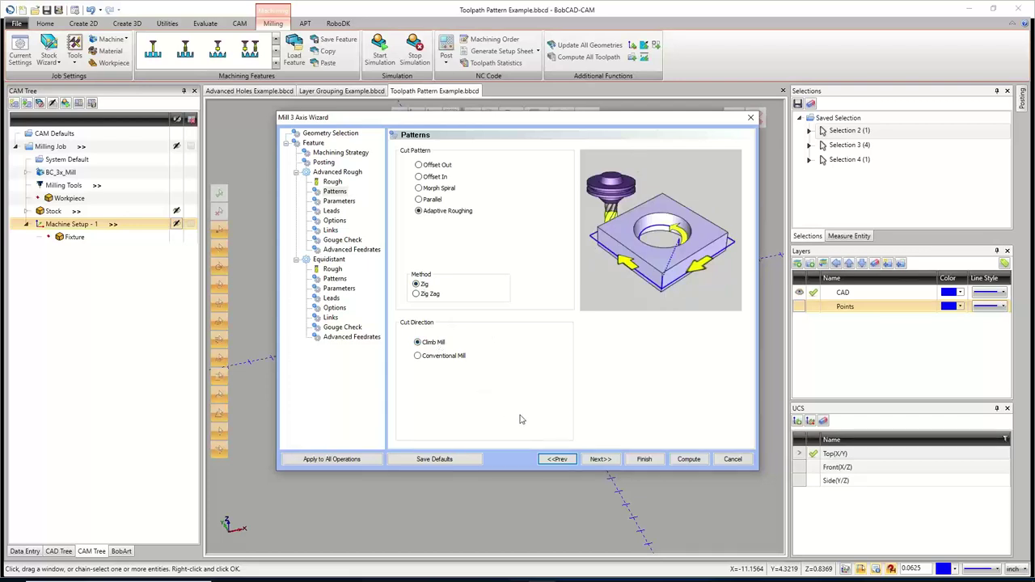
pyautogui.click(602, 459)
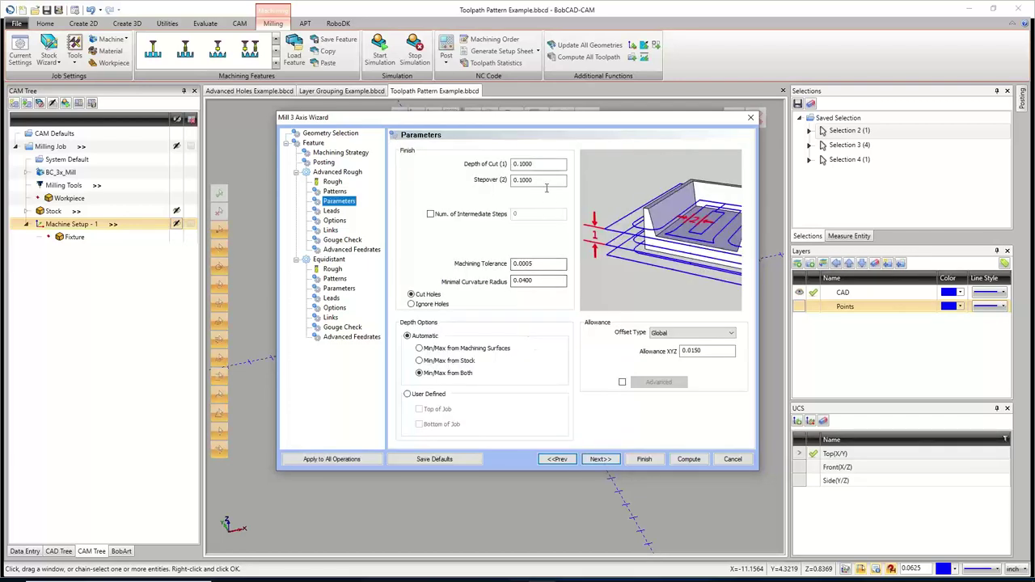
# Set the roughing depth of cut to .25 and stepover to .05.
pyautogui.click(506, 164)
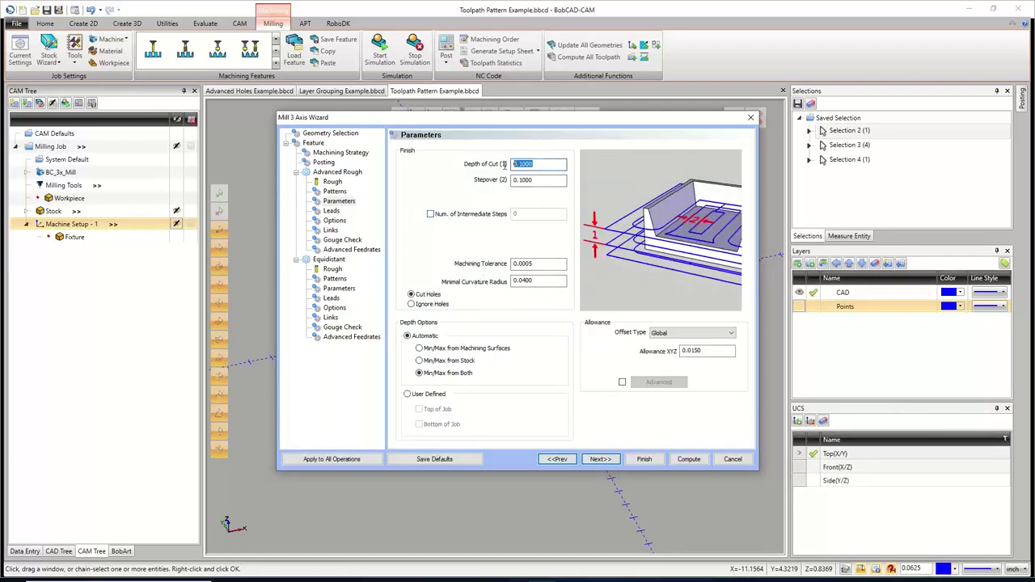
pyautogui.write('.25')
pyautogui.click(540, 180)
pyautogui.click(335, 192)
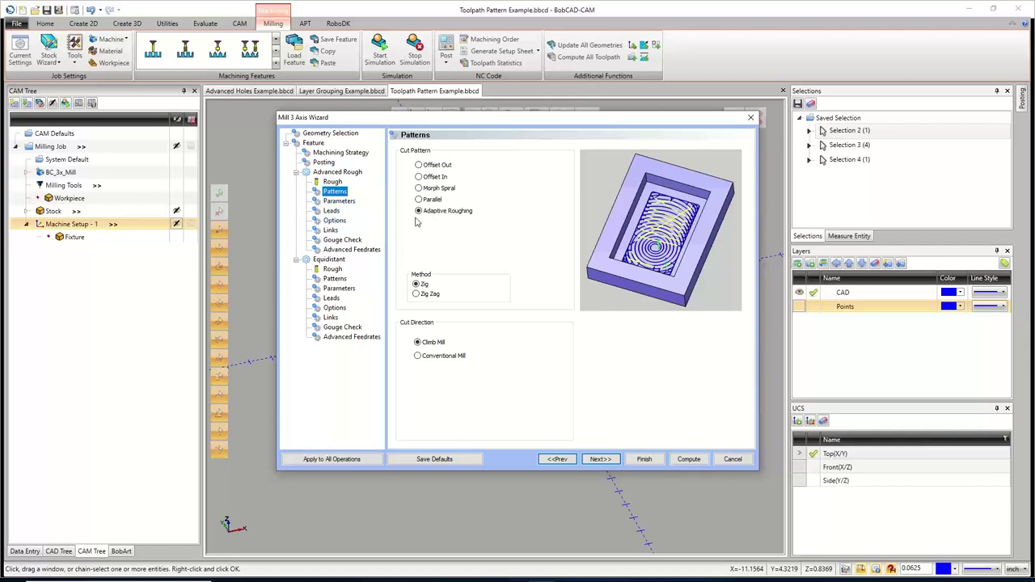
pyautogui.click(356, 201)
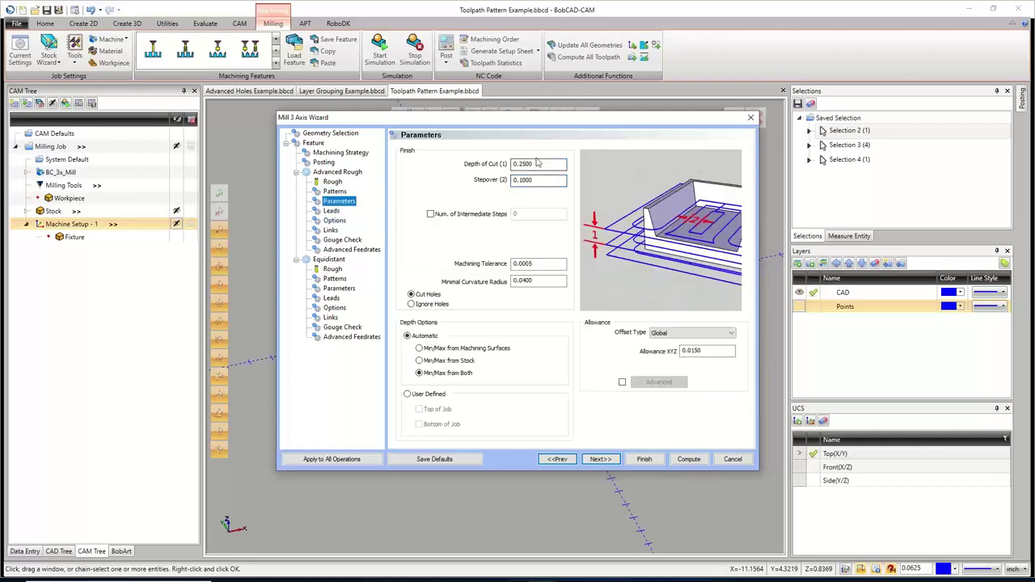
pyautogui.click(537, 180)
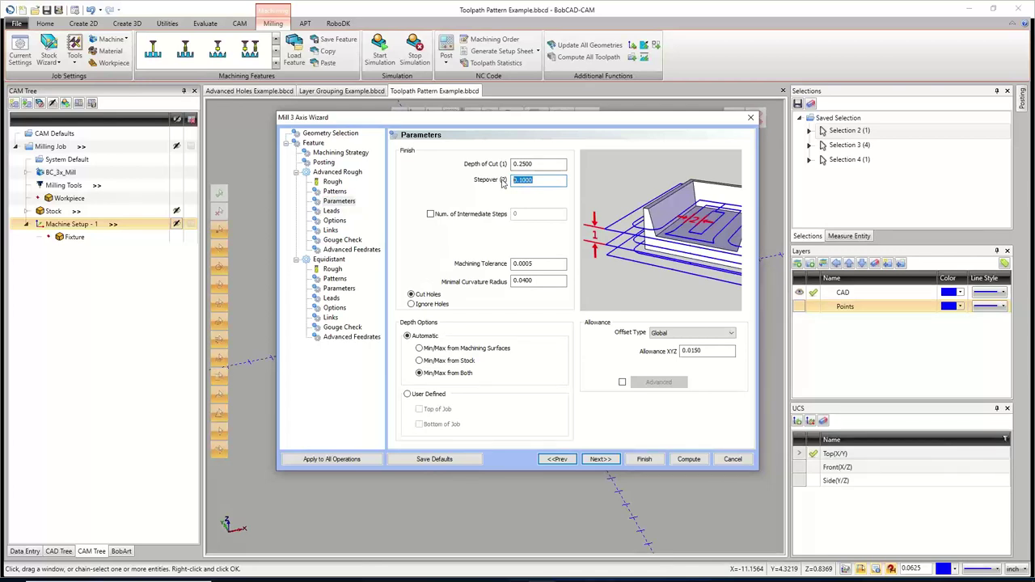
pyautogui.write('.05')
pyautogui.click(542, 165)
# Enable 1 intermediate step and keep the machining tolerance at 0.0005.
pyautogui.click(431, 214)
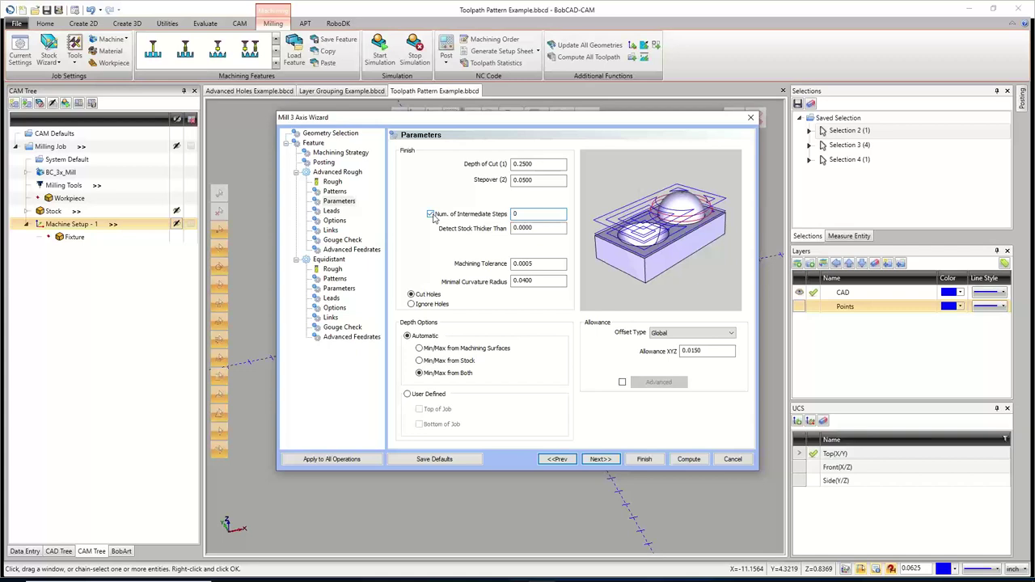
pyautogui.doubleClick(517, 214)
pyautogui.write('1')
pyautogui.doubleClick(518, 264)
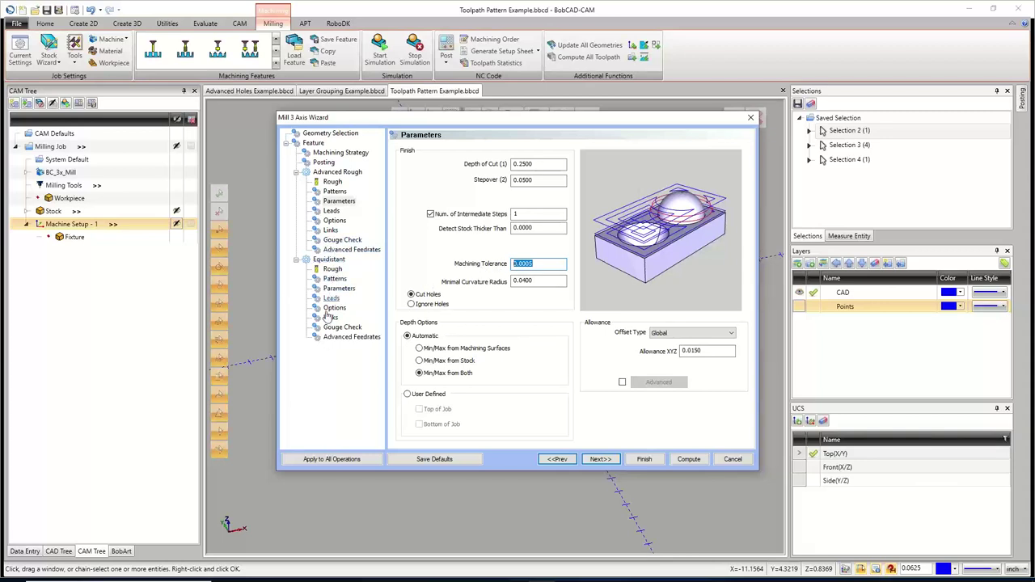
pyautogui.click(544, 264)
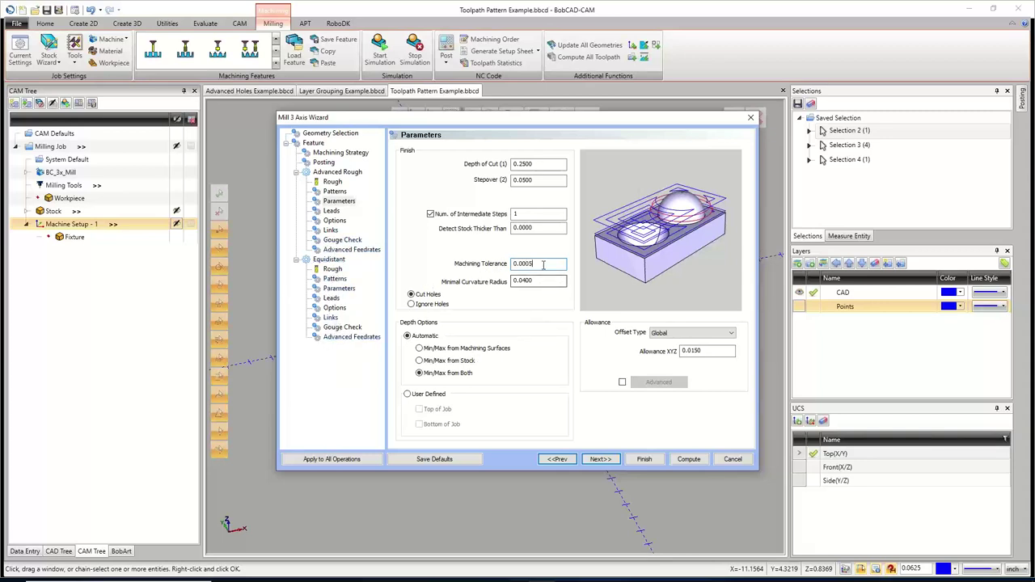
pyautogui.write('1')
pyautogui.press('BackSpace')
pyautogui.write('5')
pyautogui.press('Tab')
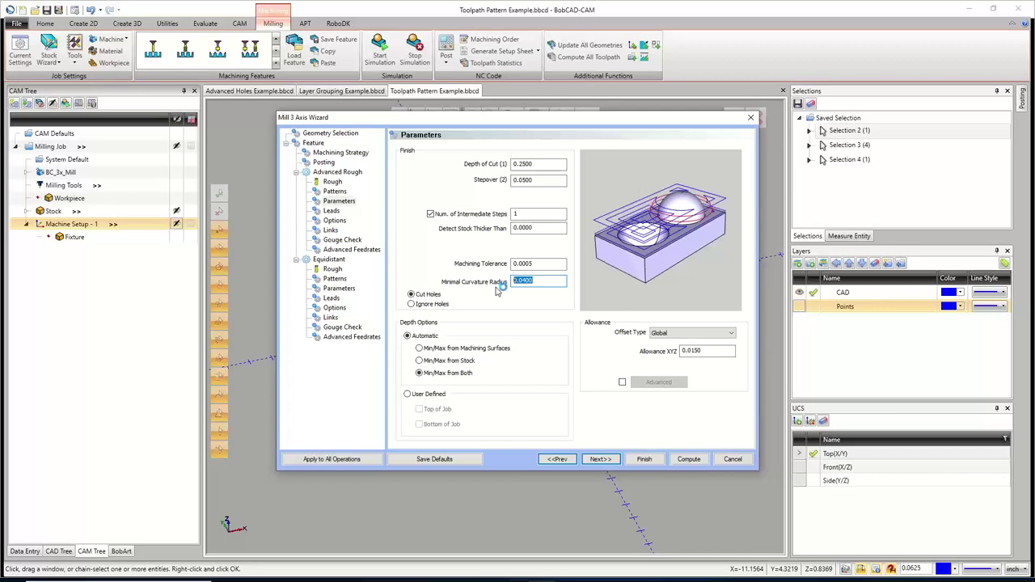
pyautogui.click(334, 191)
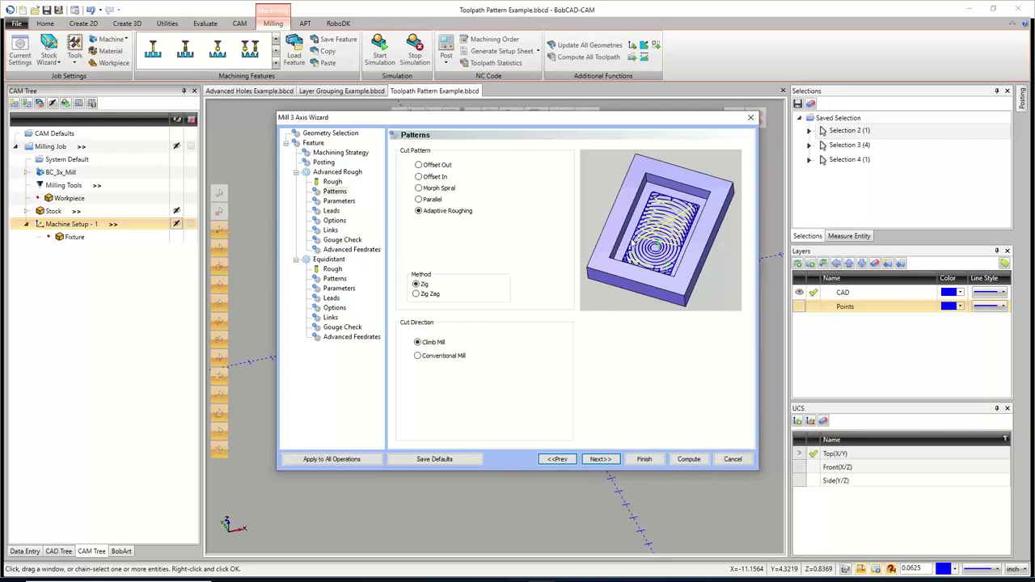
pyautogui.click(336, 202)
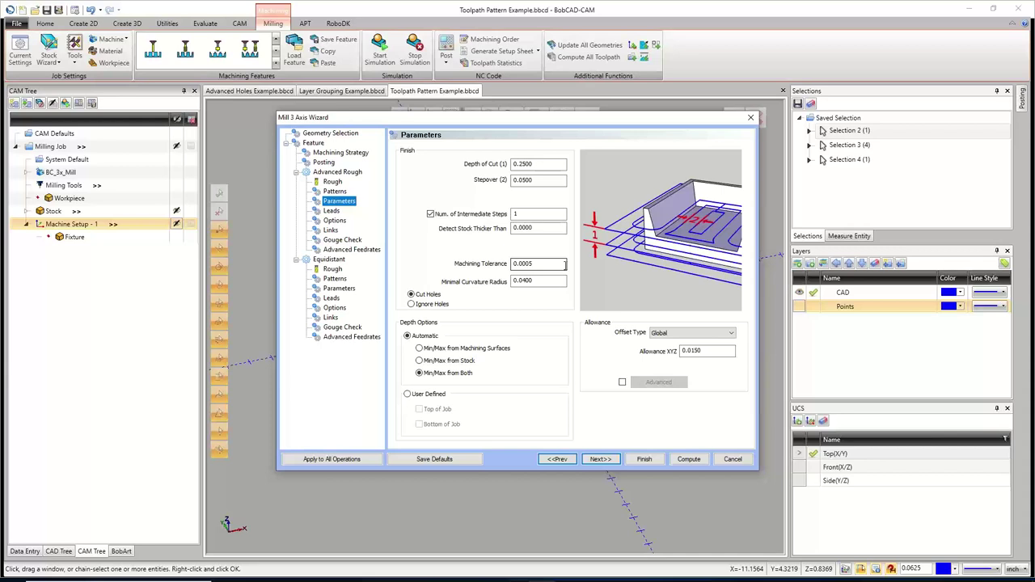
# Set the rough entry to a spiral ramp with 0.25 ramp length and 3.0 angle.
pyautogui.click(600, 458)
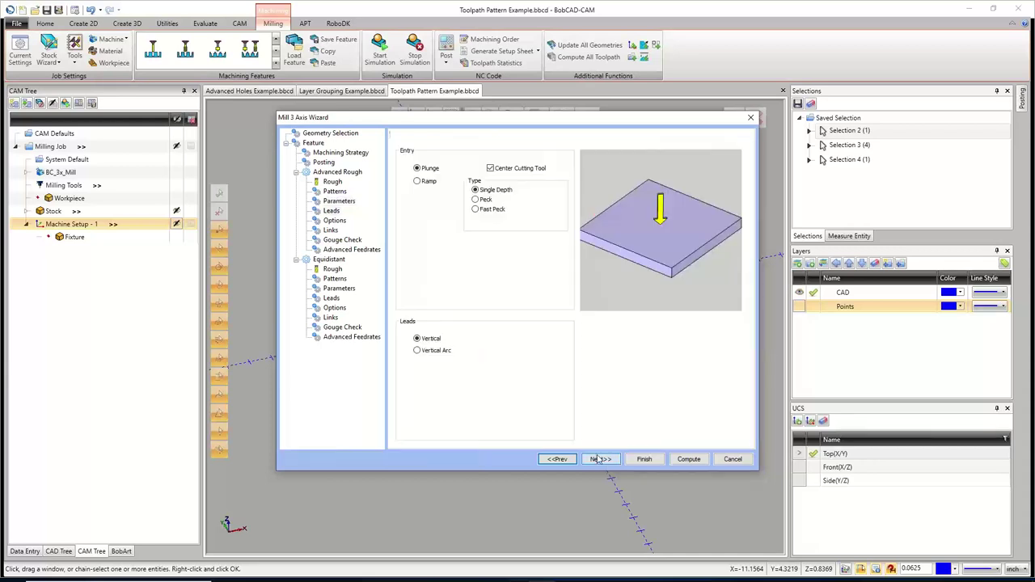
pyautogui.click(421, 181)
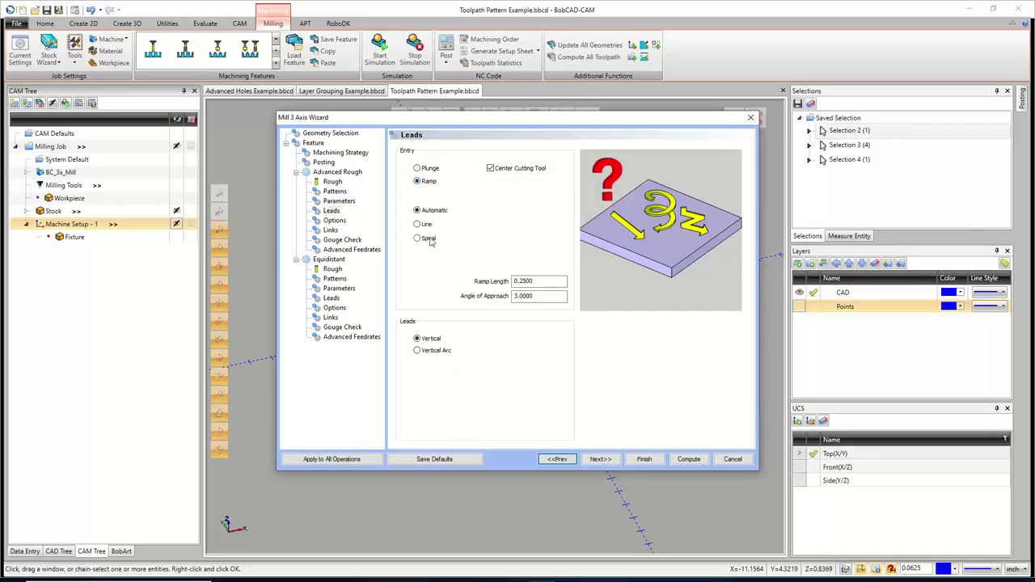
pyautogui.click(418, 239)
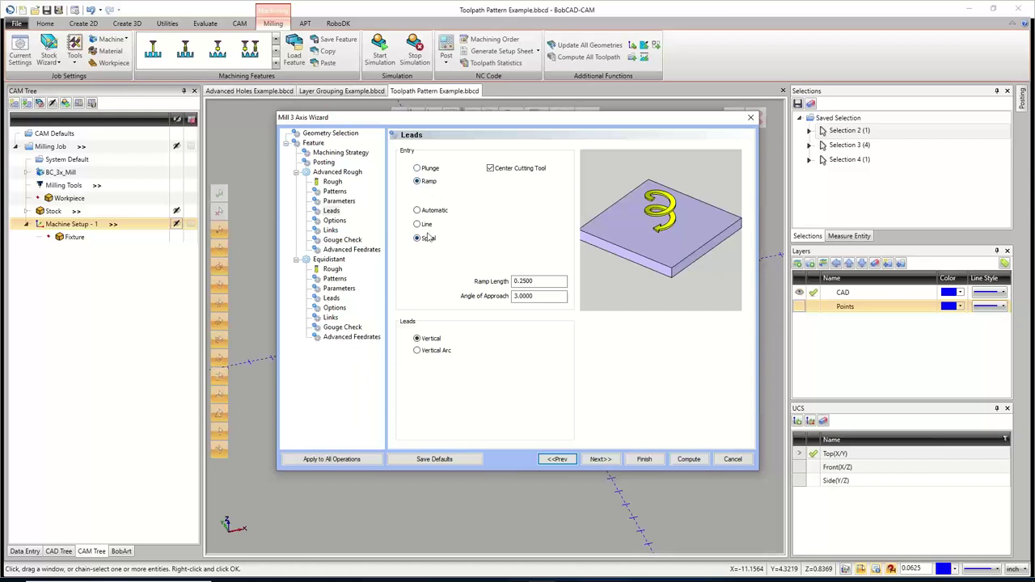
pyautogui.moveTo(540, 280); pyautogui.dragTo(492, 281)
pyautogui.moveTo(558, 296); pyautogui.dragTo(485, 296)
pyautogui.click(611, 459)
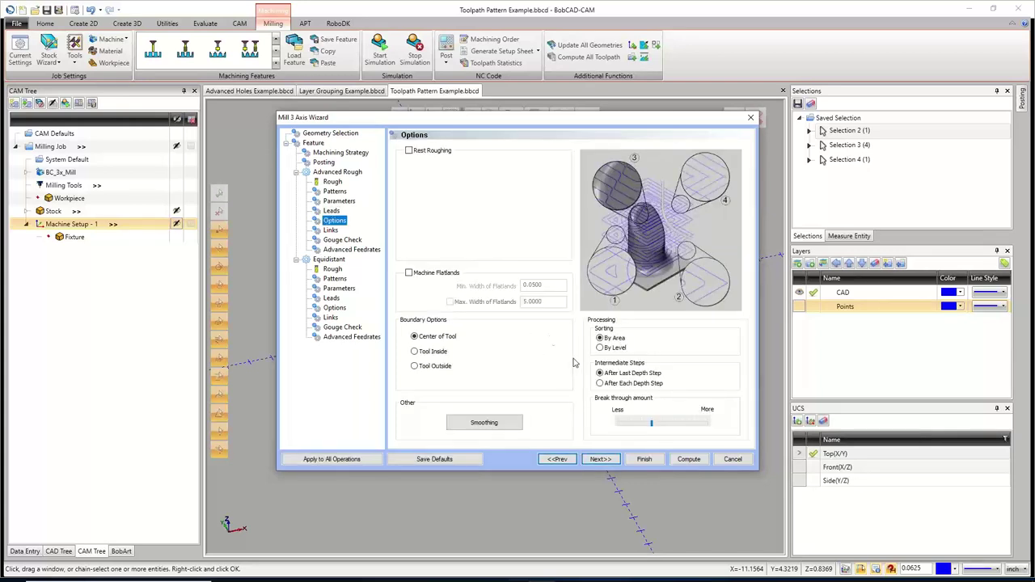
# Turn on Machine Flatlands for the rough pass with a 0.0500 minimum width.
pyautogui.click(425, 275)
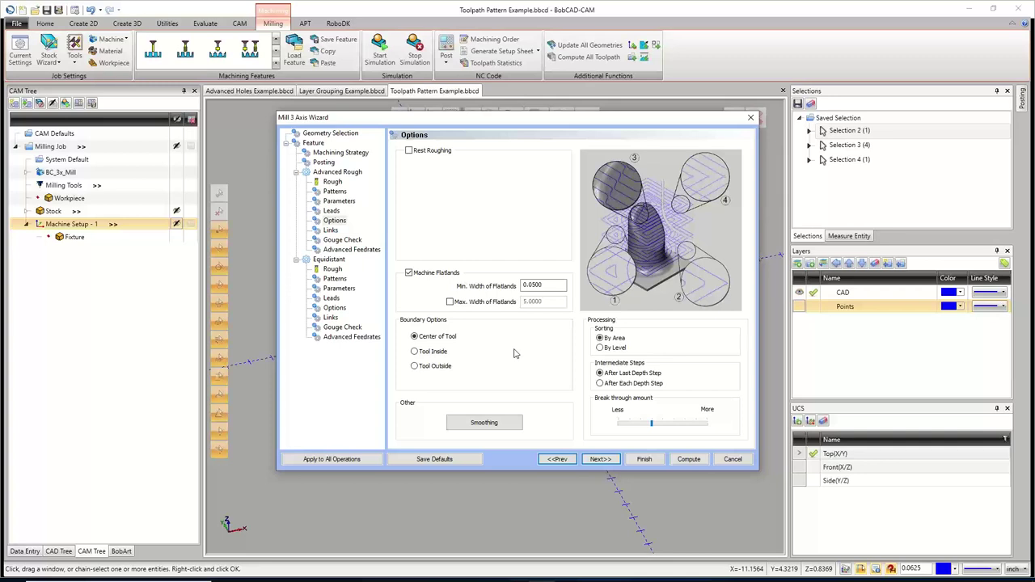
pyautogui.click(435, 275)
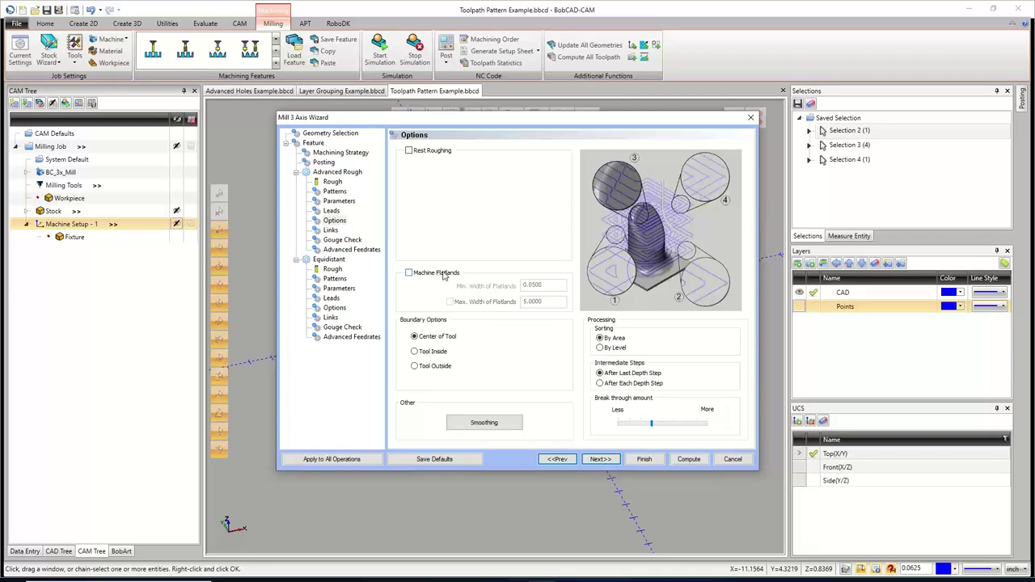
pyautogui.click(443, 275)
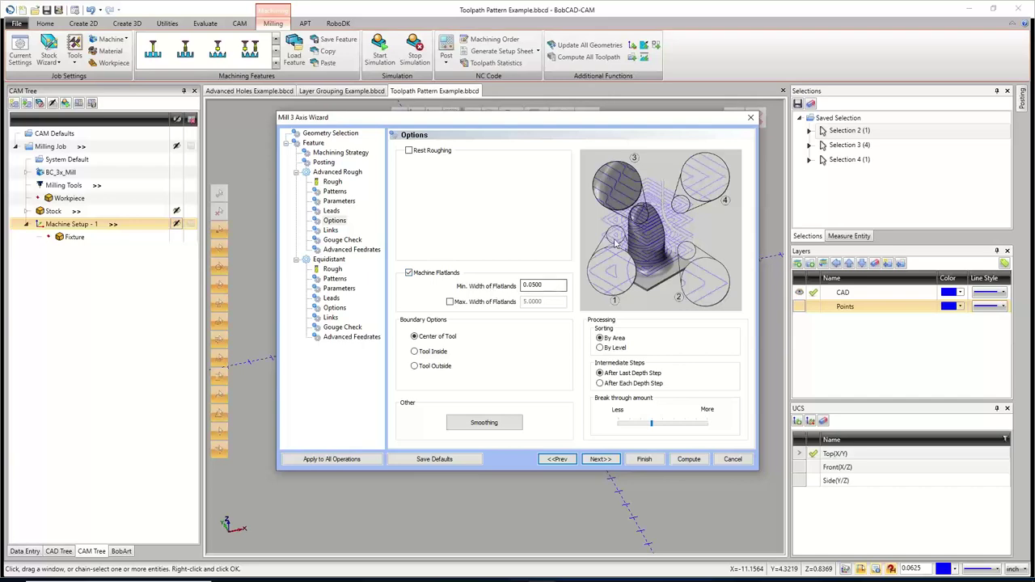
pyautogui.moveTo(611, 122); pyautogui.dragTo(605, 151)
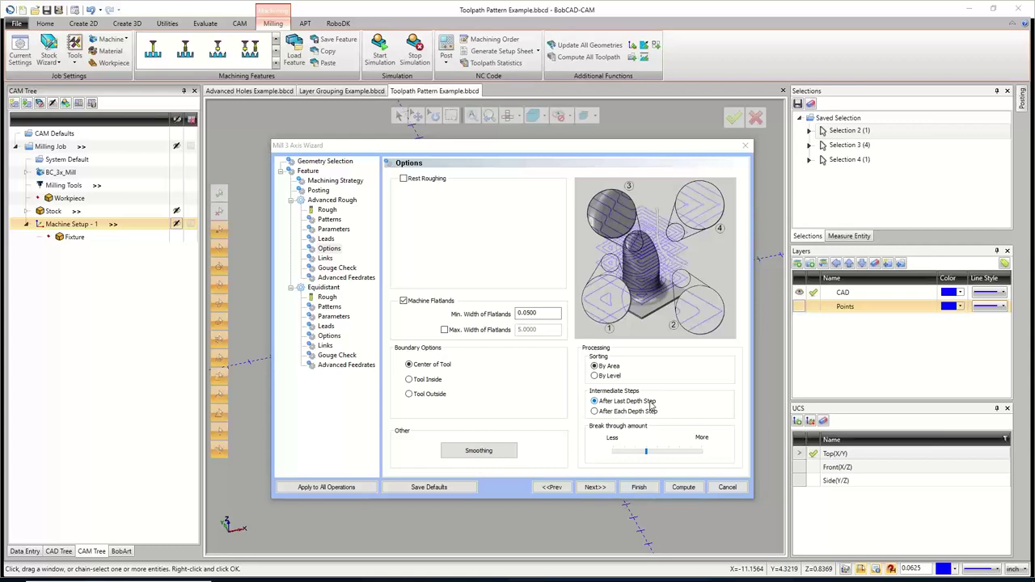
pyautogui.click(595, 487)
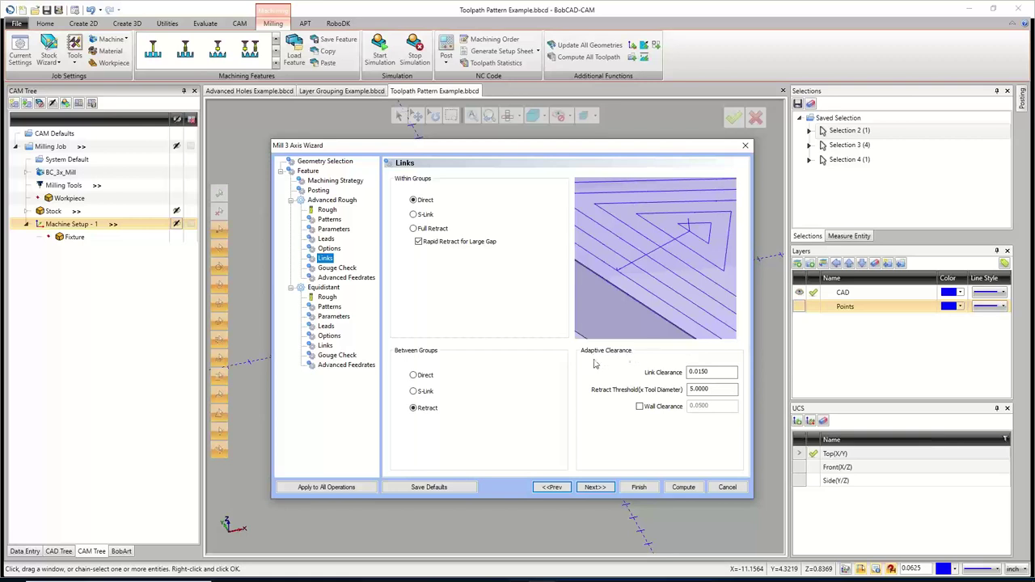
# Accept the default Links and Gouge Check settings to reach Advanced Feedrates.
pyautogui.click(599, 490)
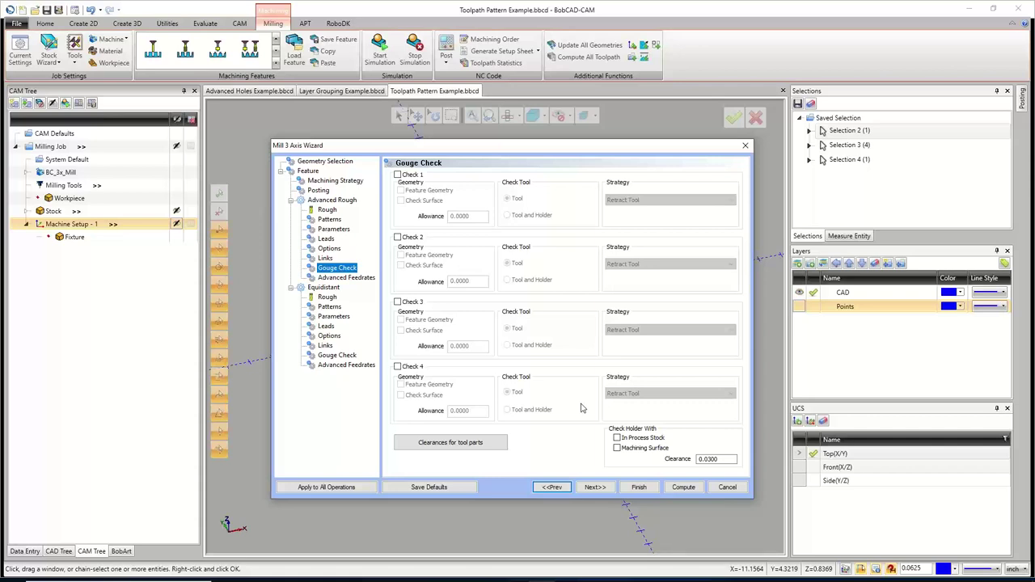
pyautogui.click(595, 487)
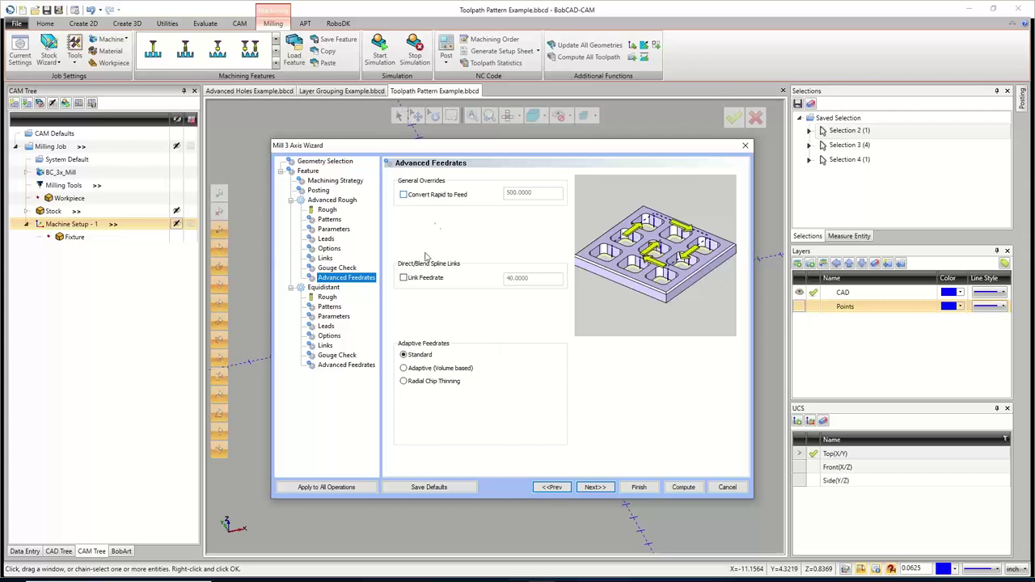
pyautogui.click(404, 278)
pyautogui.click(404, 278)
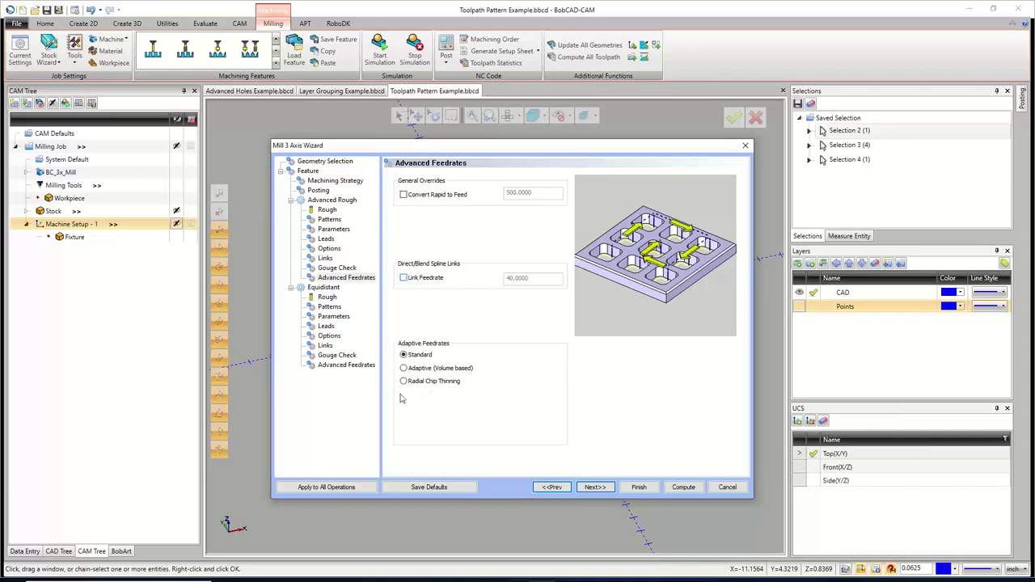
pyautogui.click(403, 368)
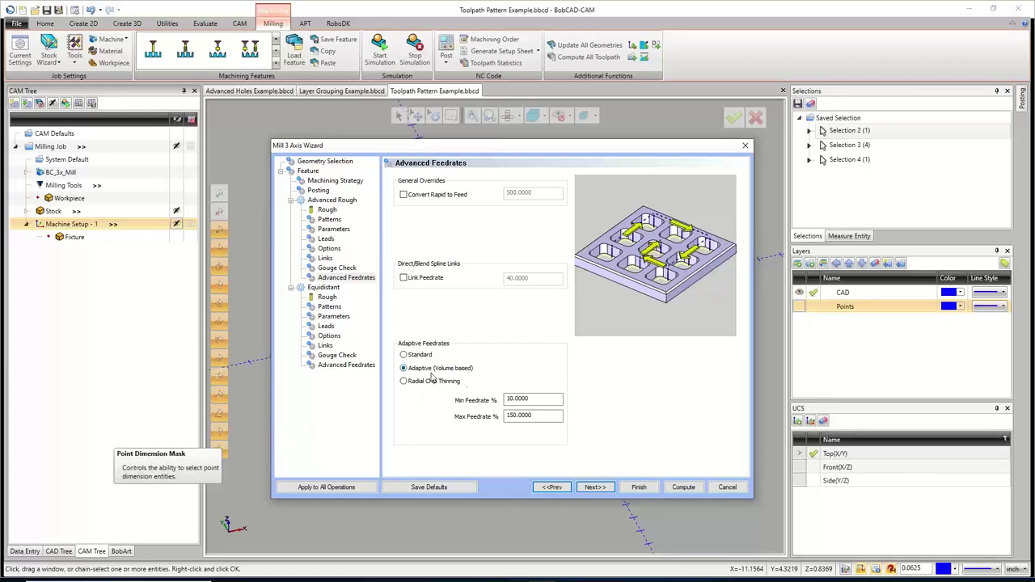
pyautogui.moveTo(540, 415); pyautogui.dragTo(507, 415)
pyautogui.write('100')
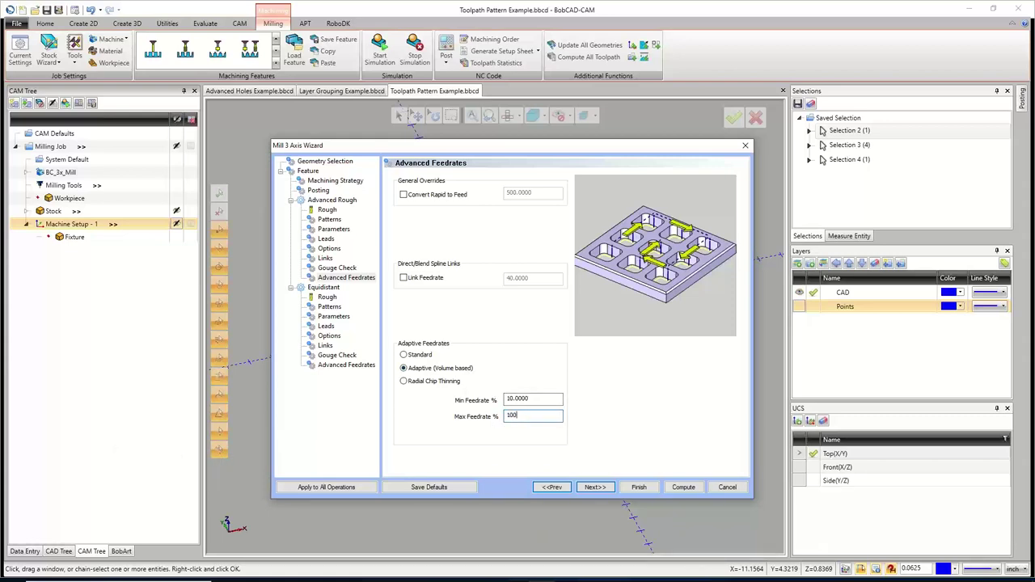
pyautogui.click(518, 398)
pyautogui.write('50')
pyautogui.click(428, 382)
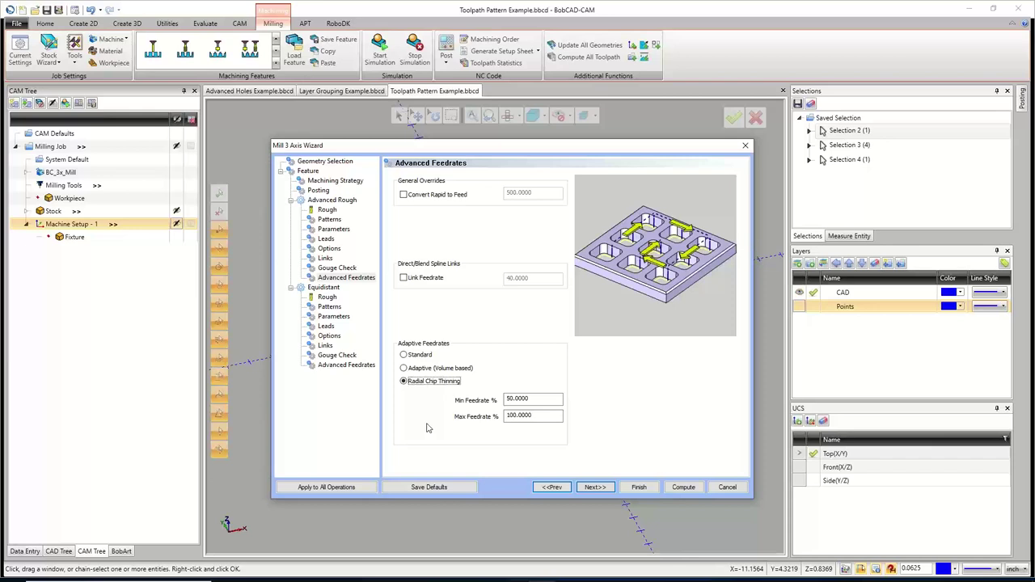
pyautogui.click(429, 356)
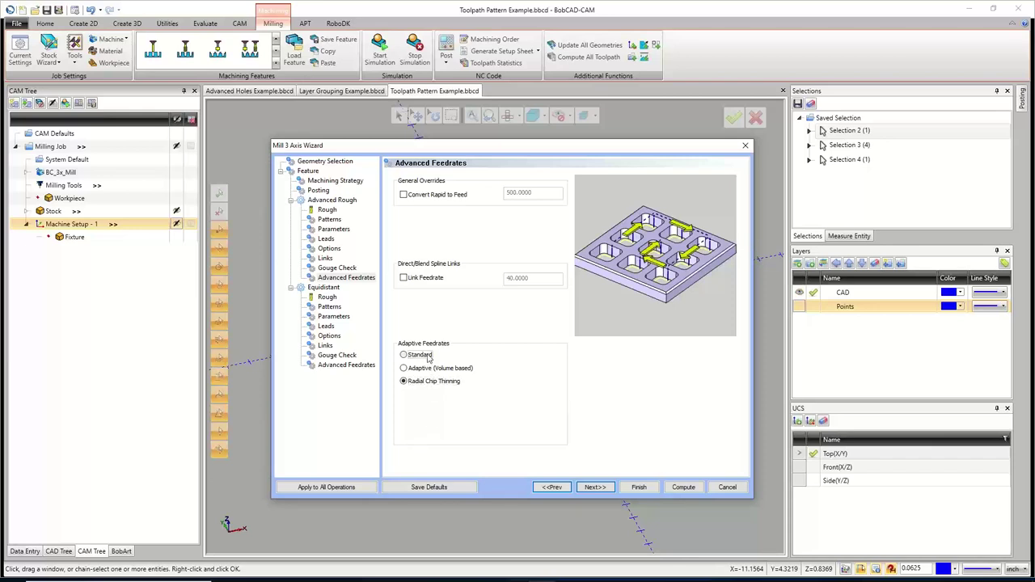
# Give the finishing tool a custom 3.0 overall length and 2.75 protrusion length.
pyautogui.click(608, 488)
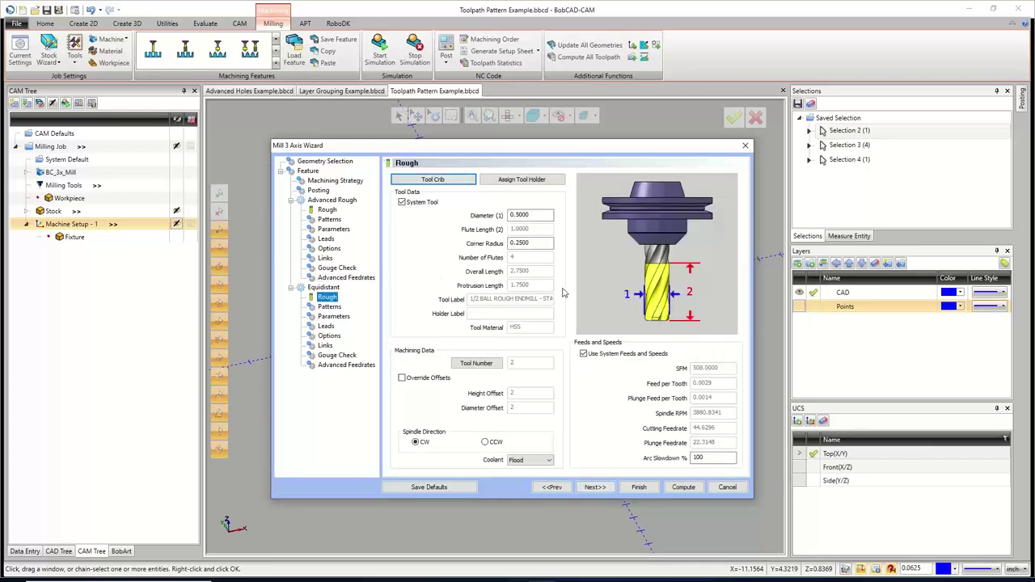
pyautogui.click(402, 201)
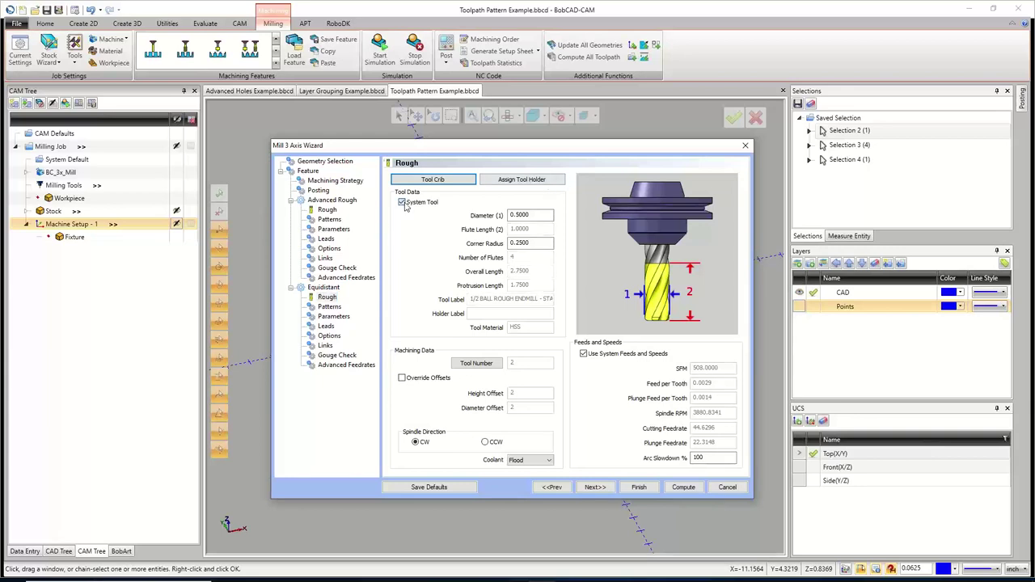
pyautogui.write('3')
pyautogui.press('Tab')
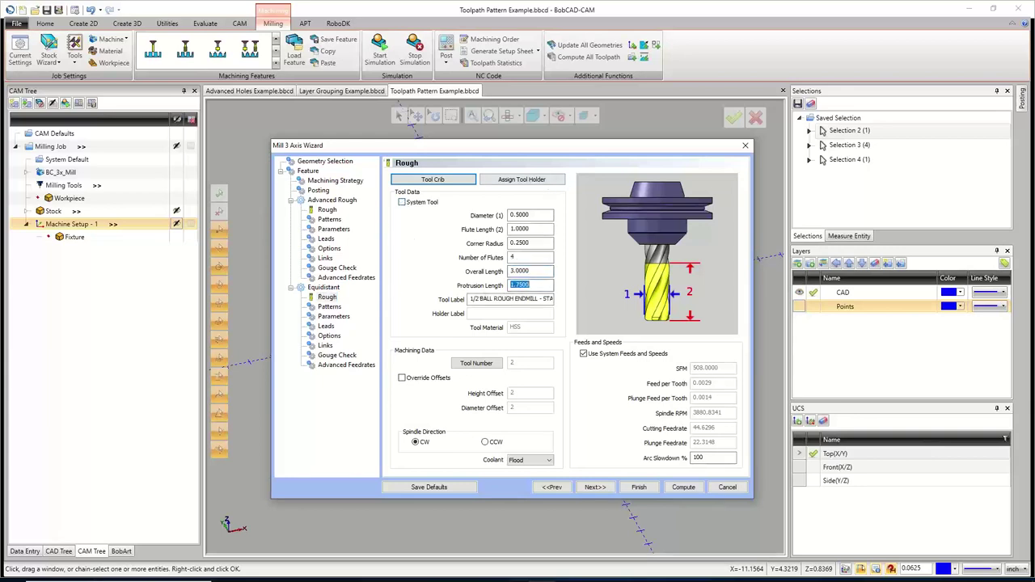
pyautogui.write('2.75')
pyautogui.press('Tab')
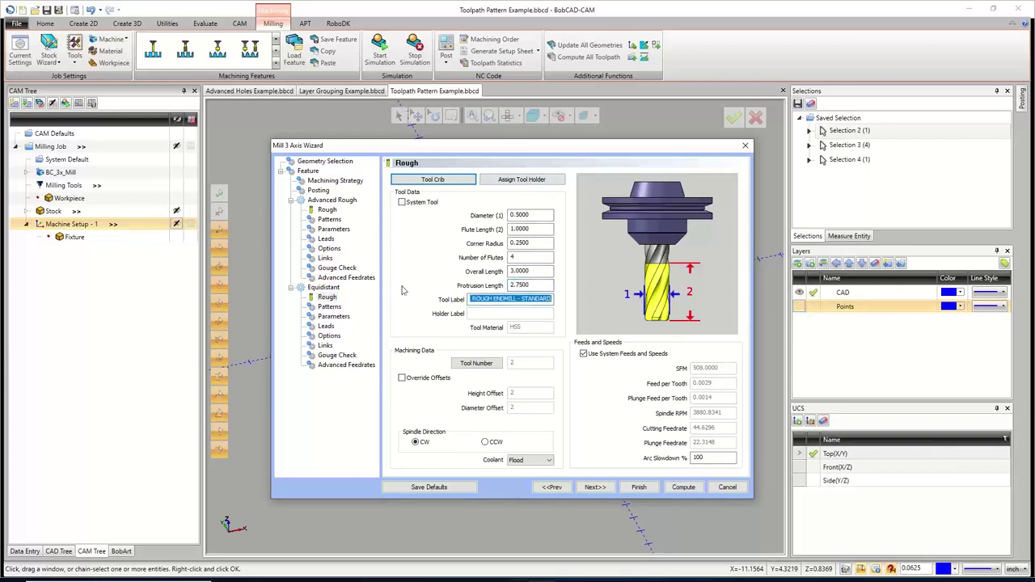
pyautogui.click(595, 487)
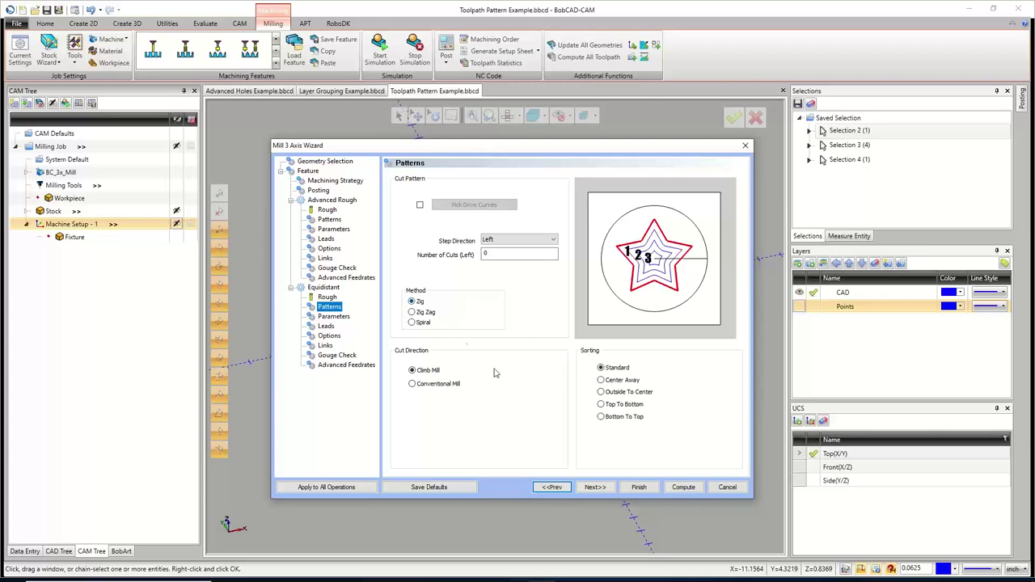
# Set the finishing pass to Top To Bottom sorting with a 0.02 stepover.
pyautogui.click(601, 405)
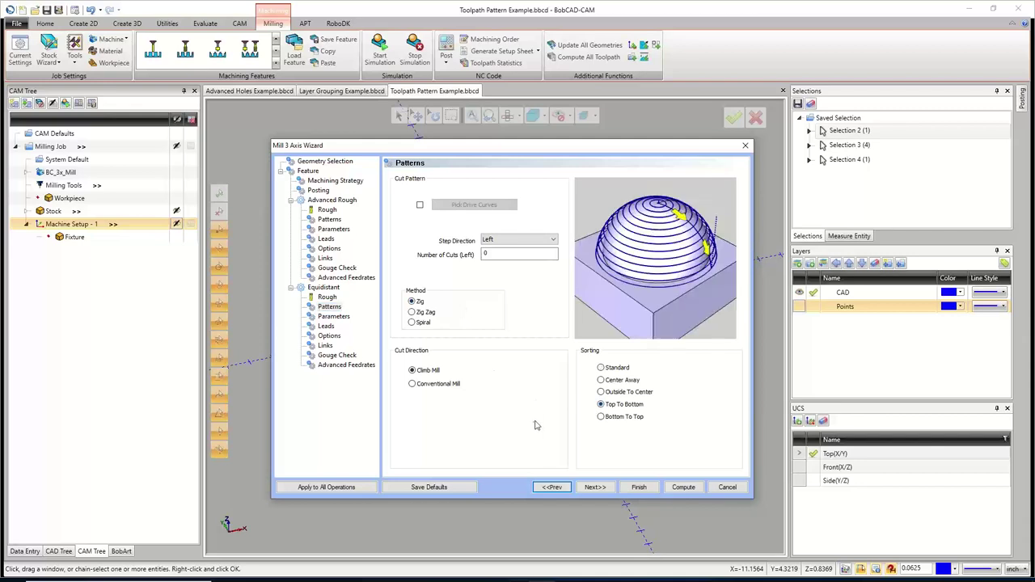
pyautogui.click(594, 487)
pyautogui.moveTo(558, 235); pyautogui.dragTo(476, 235)
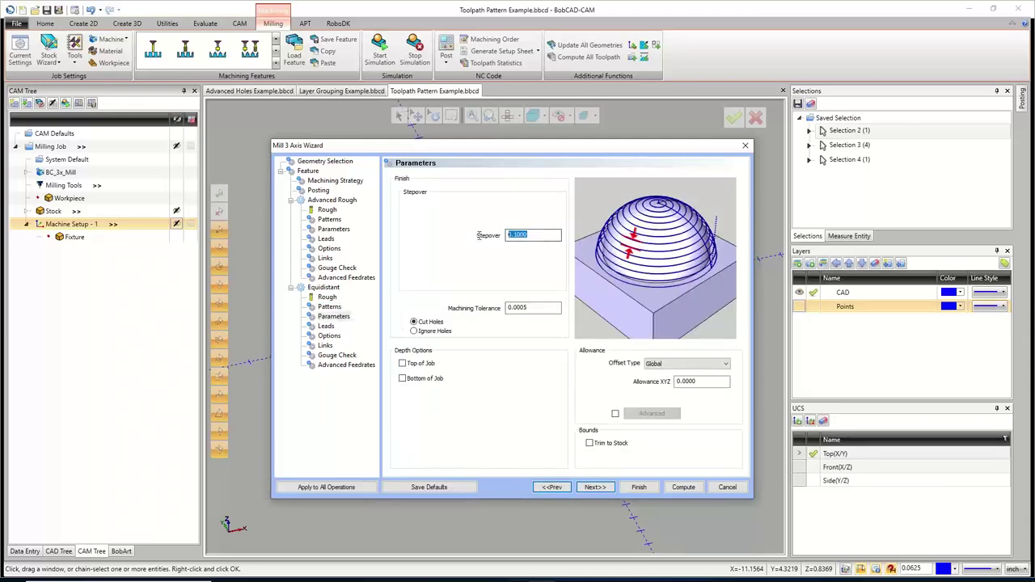
pyautogui.write('.02')
pyautogui.click(595, 486)
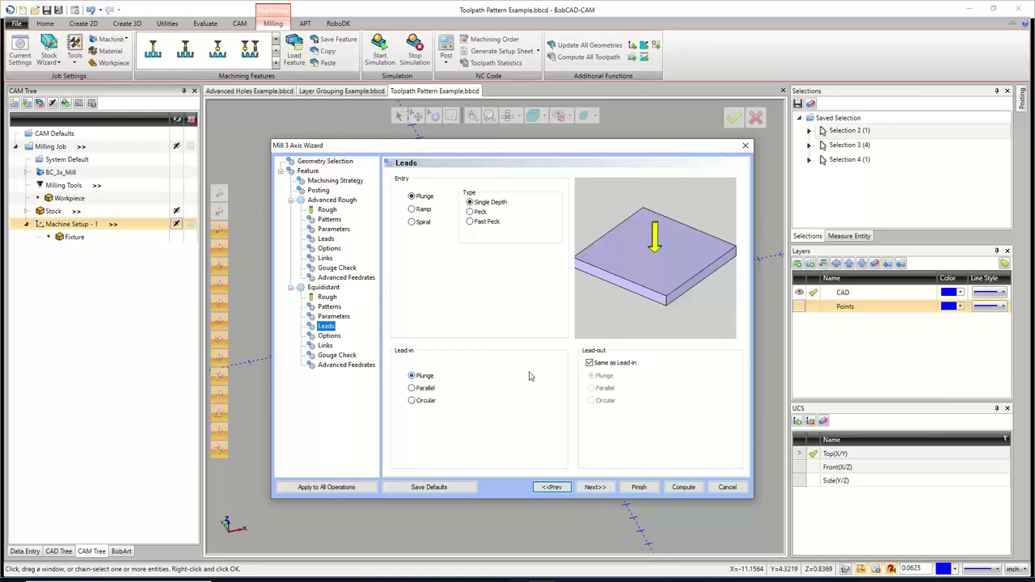
# Limit the Equidistant finish's cutting extents to 3D Extents.
pyautogui.click(594, 487)
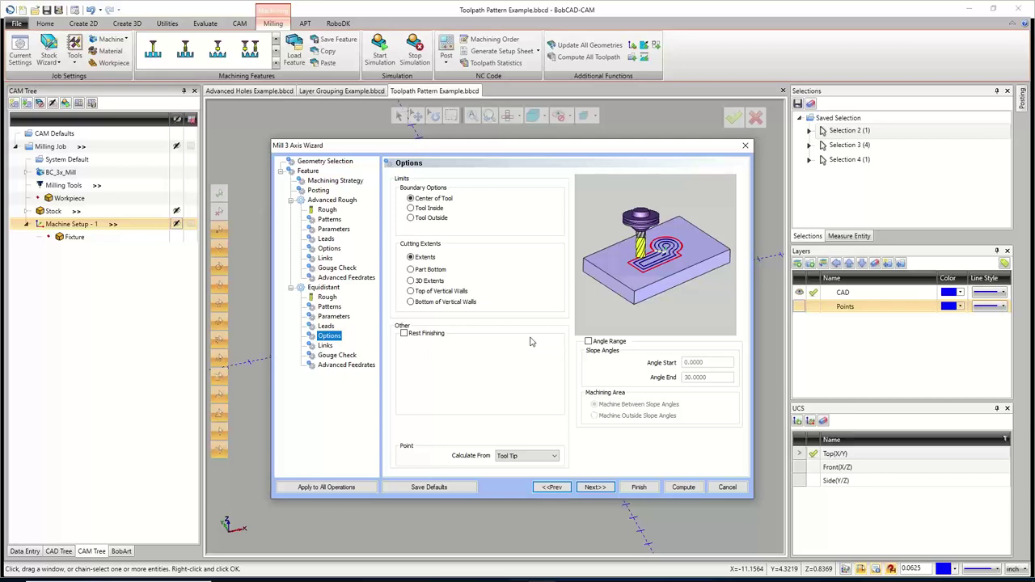
pyautogui.click(426, 279)
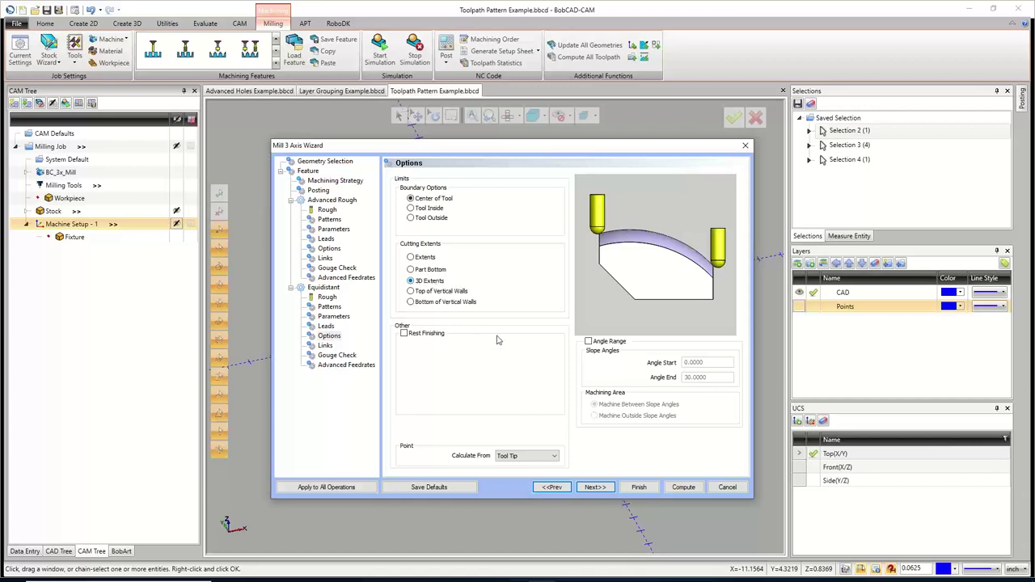
pyautogui.click(594, 487)
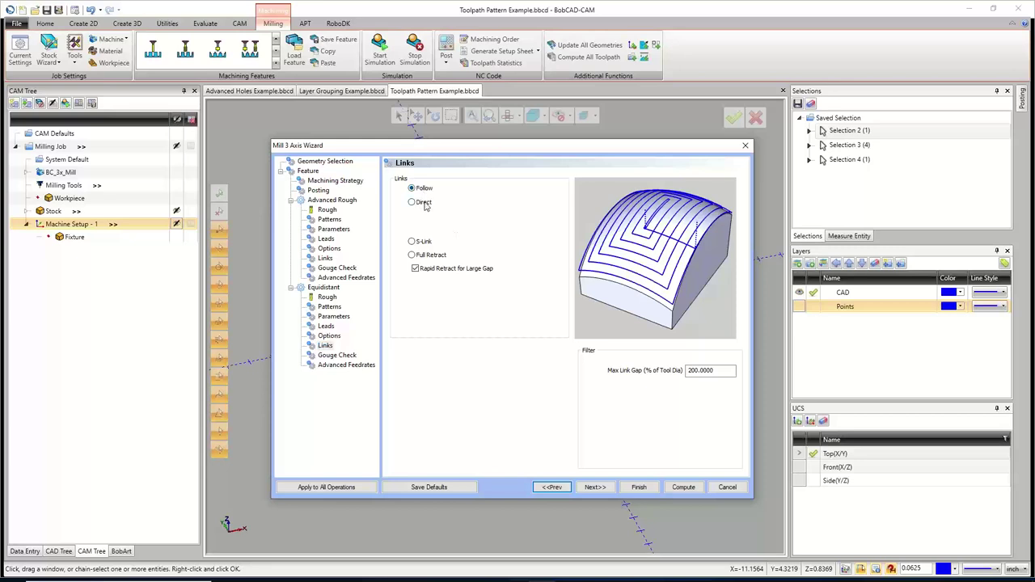
# Keep the finishing links on Follow and advance past Gouge Check to Advanced Feedrates.
pyautogui.click(422, 241)
pyautogui.click(426, 255)
pyautogui.click(422, 188)
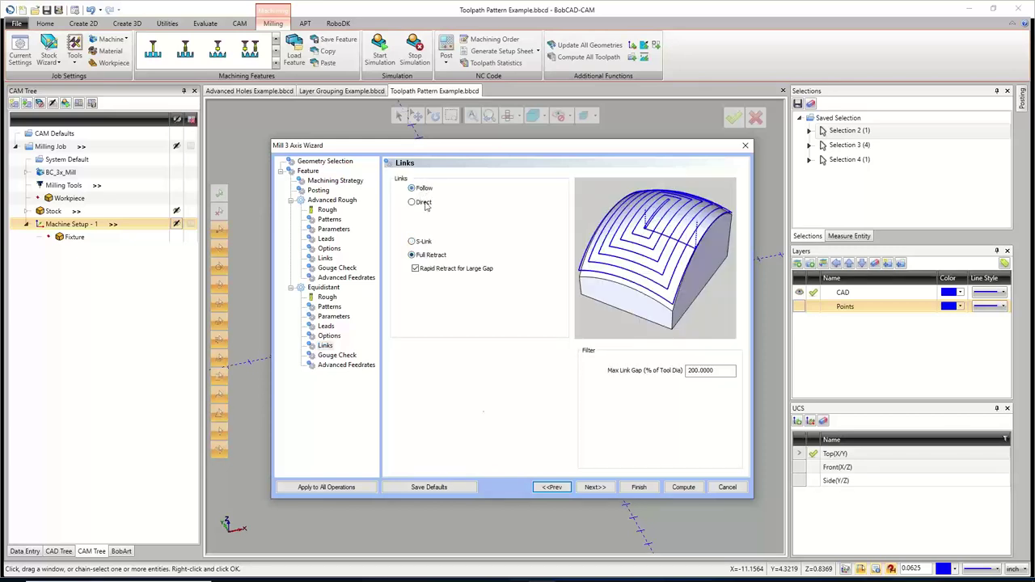
pyautogui.click(604, 490)
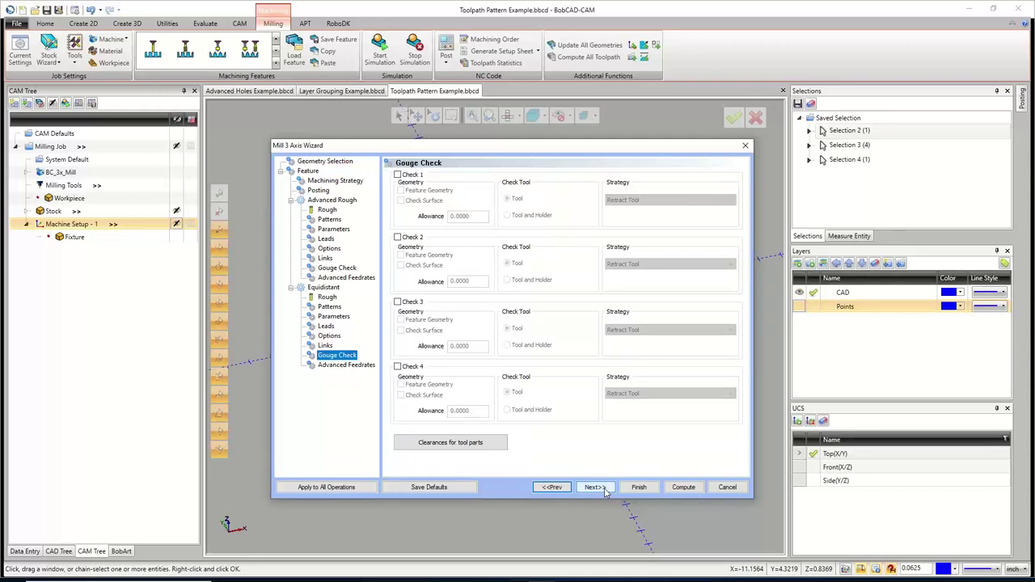
pyautogui.click(604, 491)
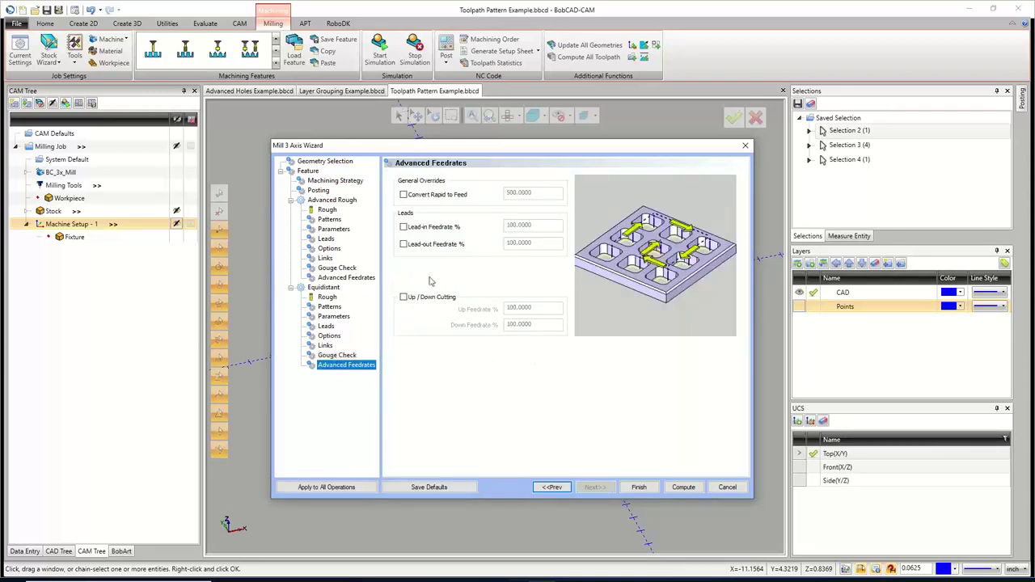
# Leave Up / Down Cutting off, review Patterns and Gouge Check, and finish the wizard.
pyautogui.click(403, 299)
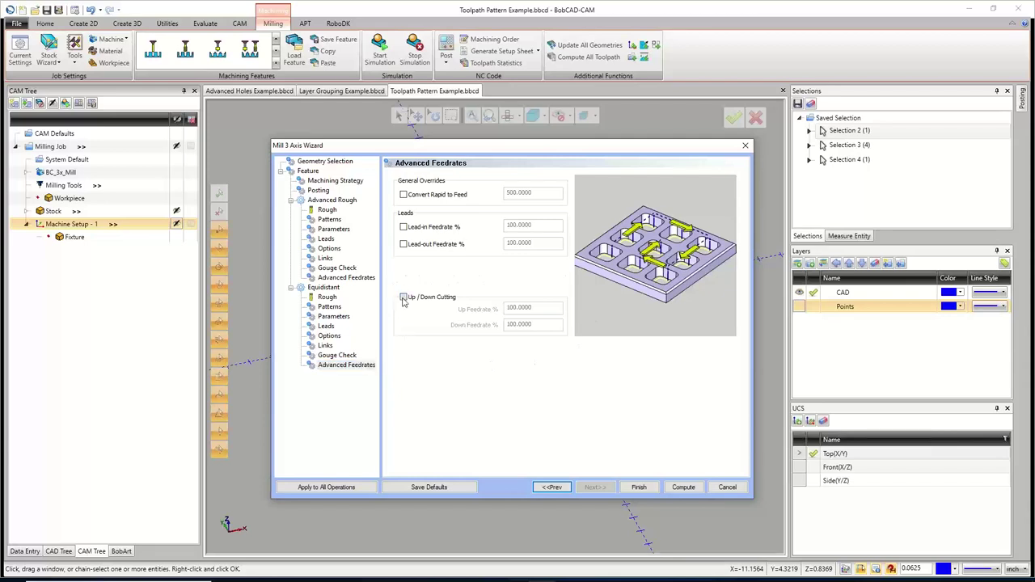
pyautogui.click(403, 298)
pyautogui.click(328, 307)
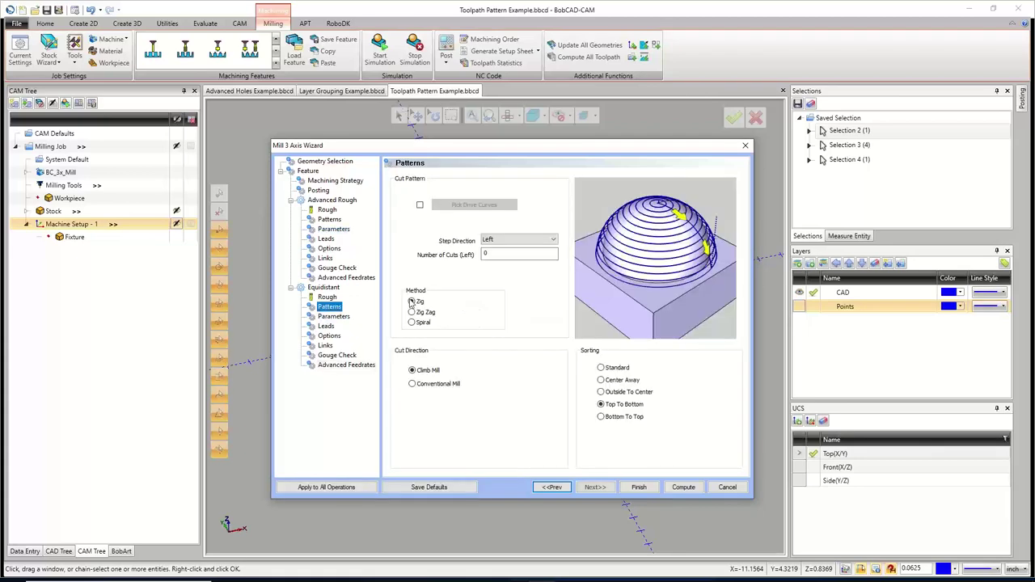
pyautogui.click(337, 355)
pyautogui.click(346, 364)
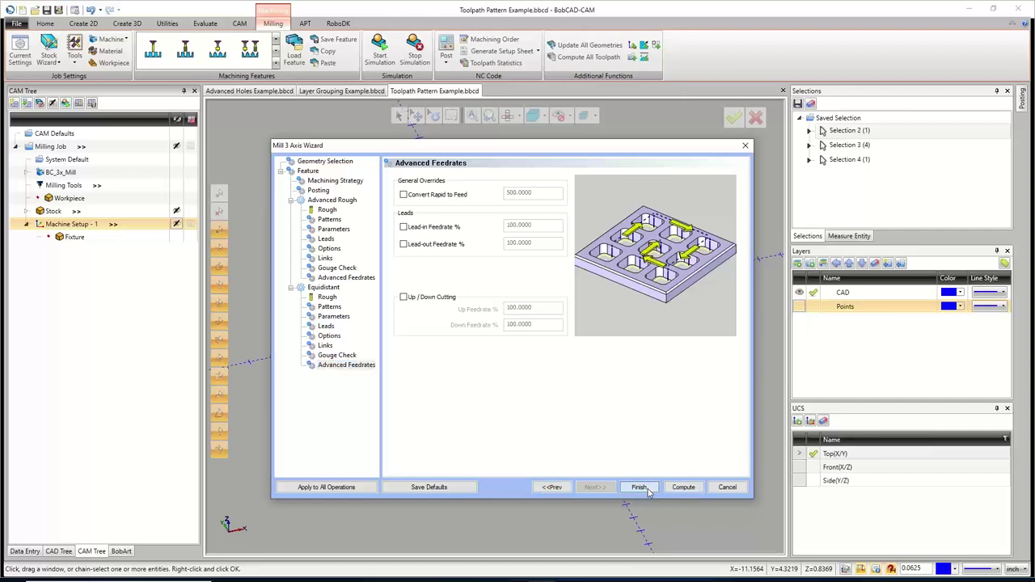
pyautogui.click(638, 488)
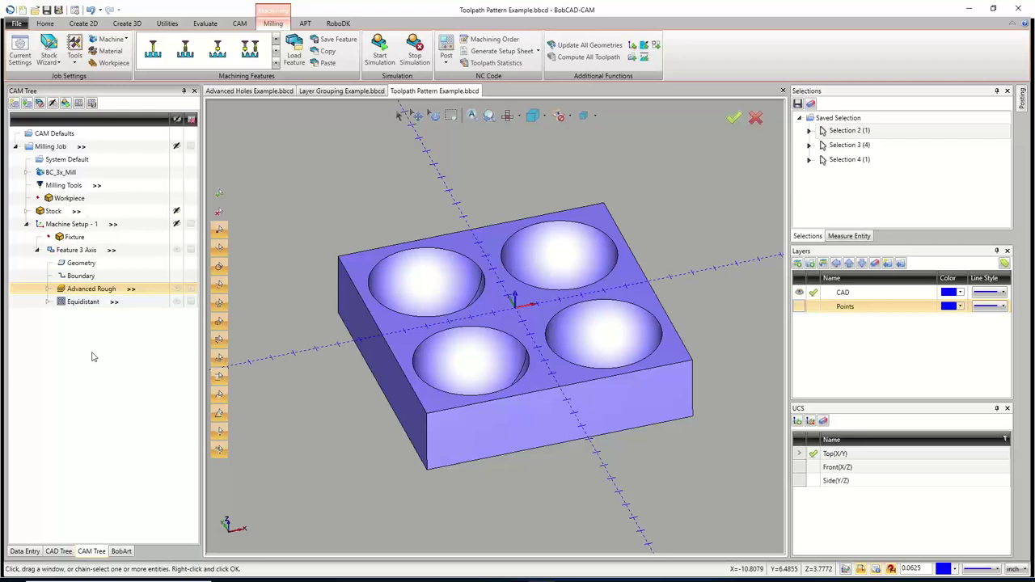
# Compute all toolpaths of Feature 3 Axis, filling the front-left bowl with roughing and finishing.
pyautogui.rightClick(101, 252)
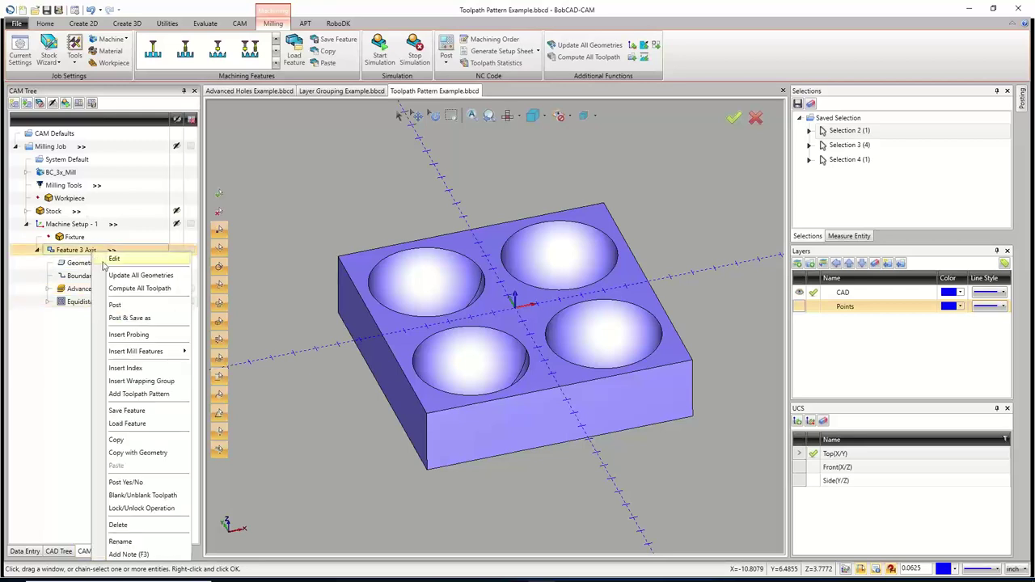
pyautogui.click(137, 290)
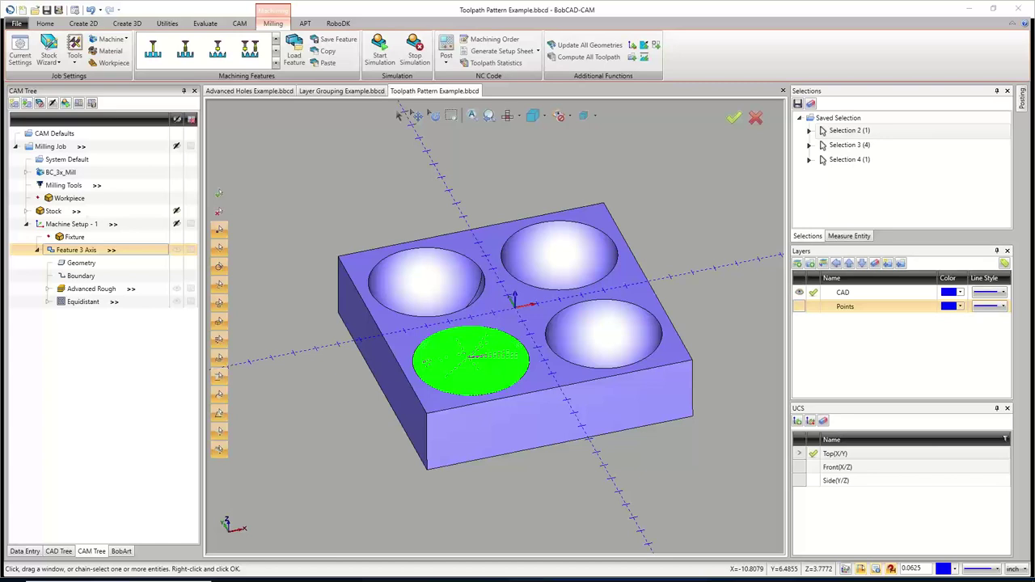
pyautogui.moveTo(465, 356); pyautogui.dragTo(475, 366, button='middle')
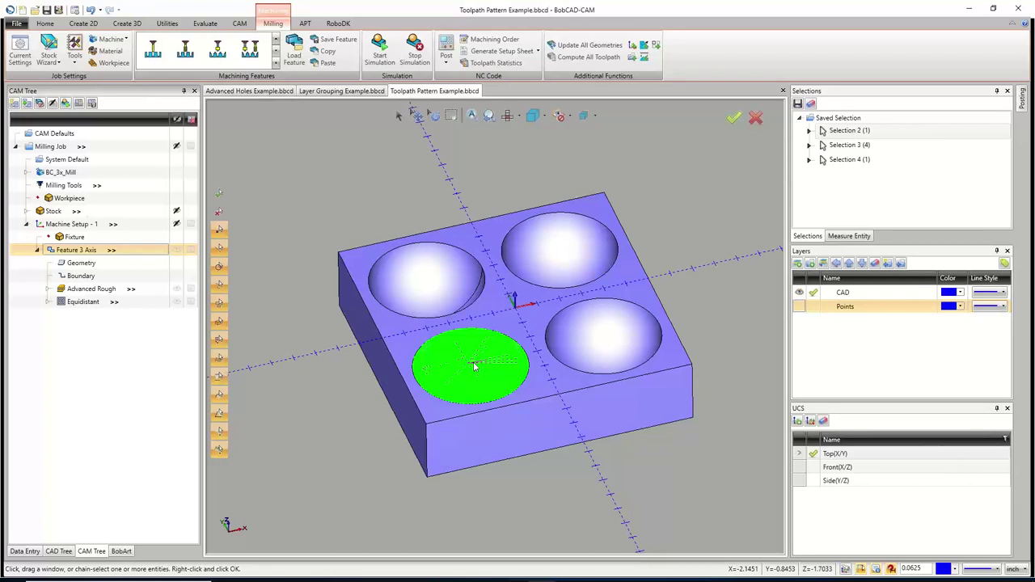
pyautogui.click(849, 145)
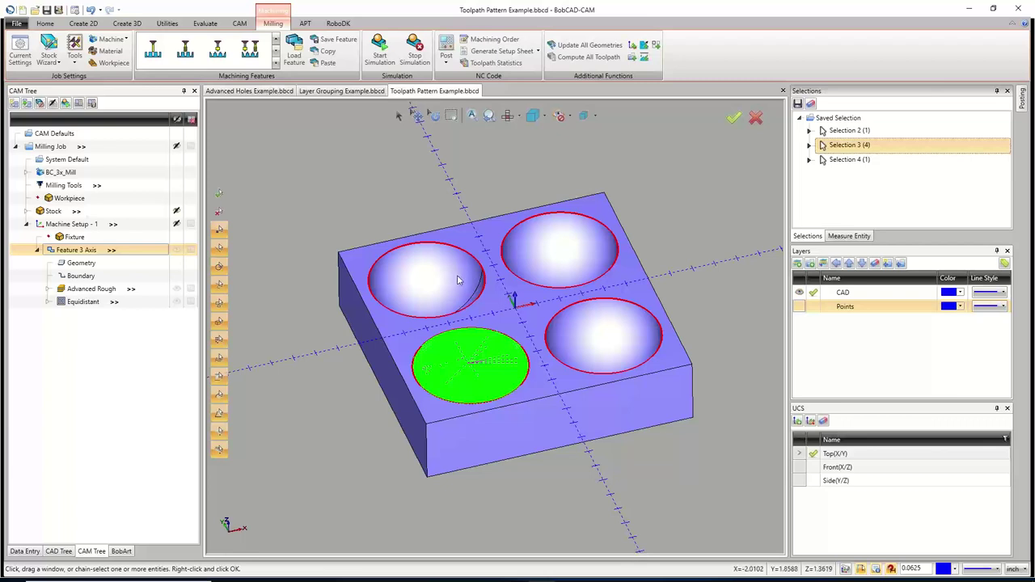
pyautogui.rightClick(680, 196)
pyautogui.click(692, 217)
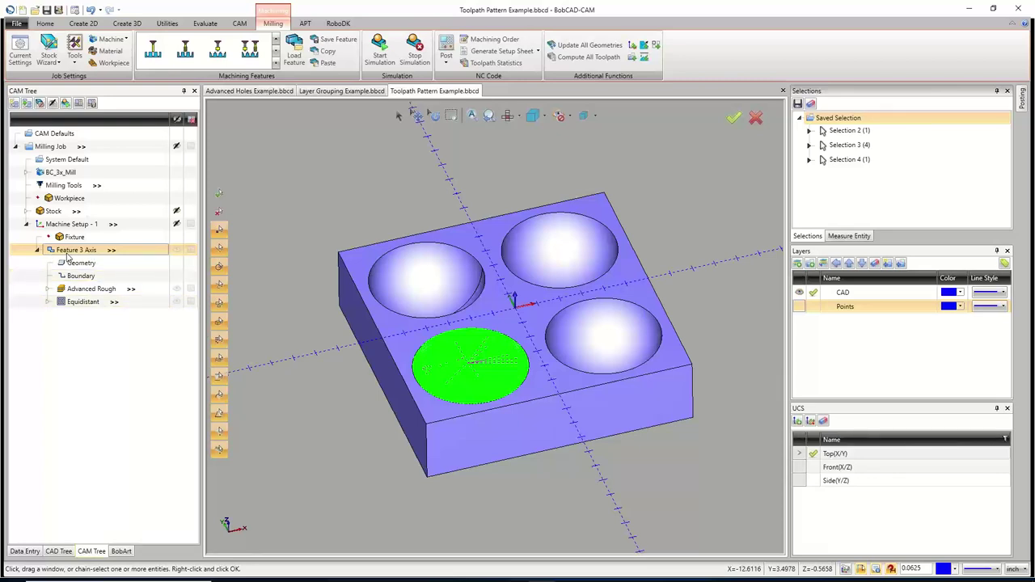
# Open the Toolpath Pattern dialog from Feature 3 Axis and move it aside.
pyautogui.rightClick(106, 227)
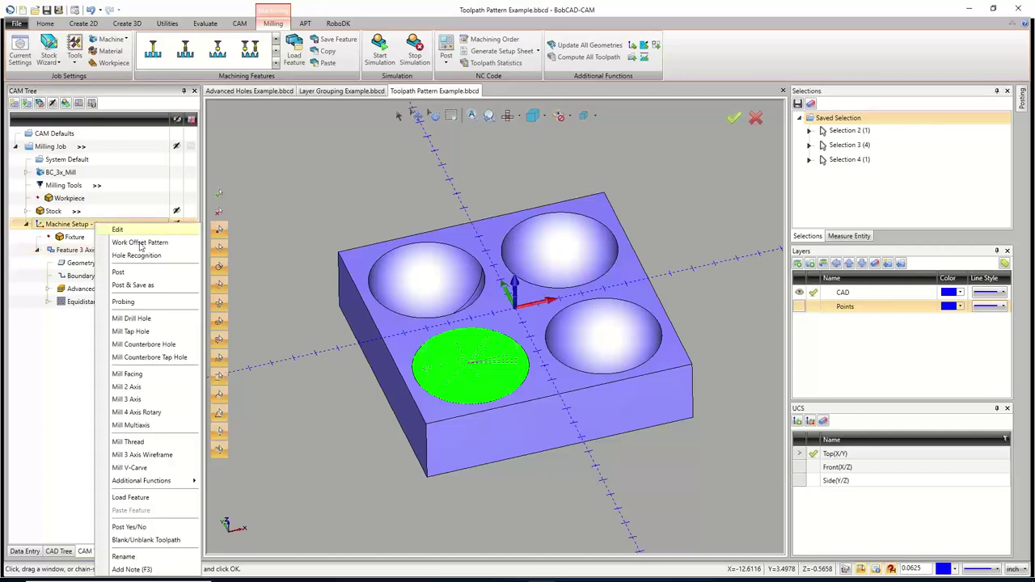
pyautogui.moveTo(162, 483)
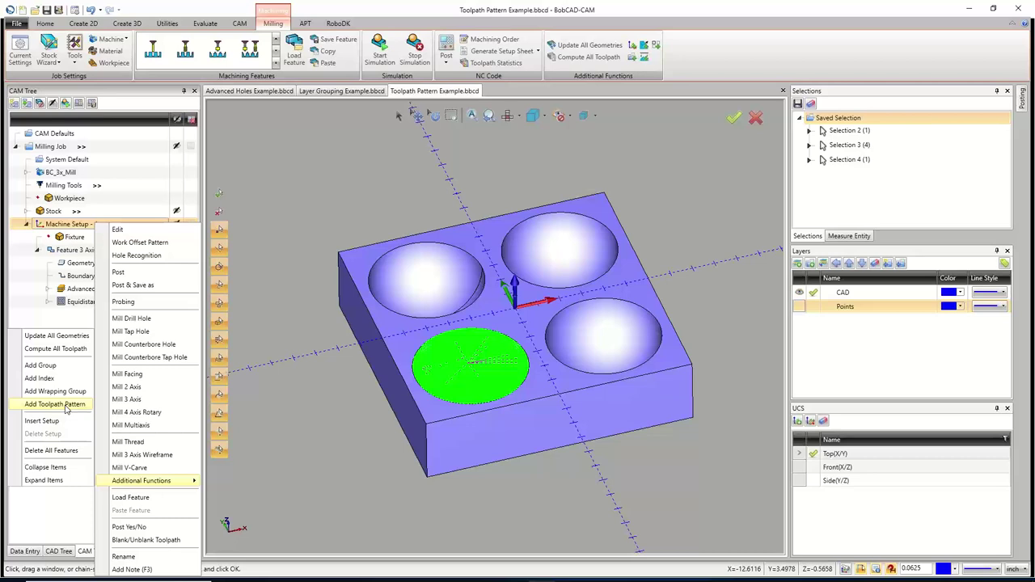
pyautogui.click(283, 323)
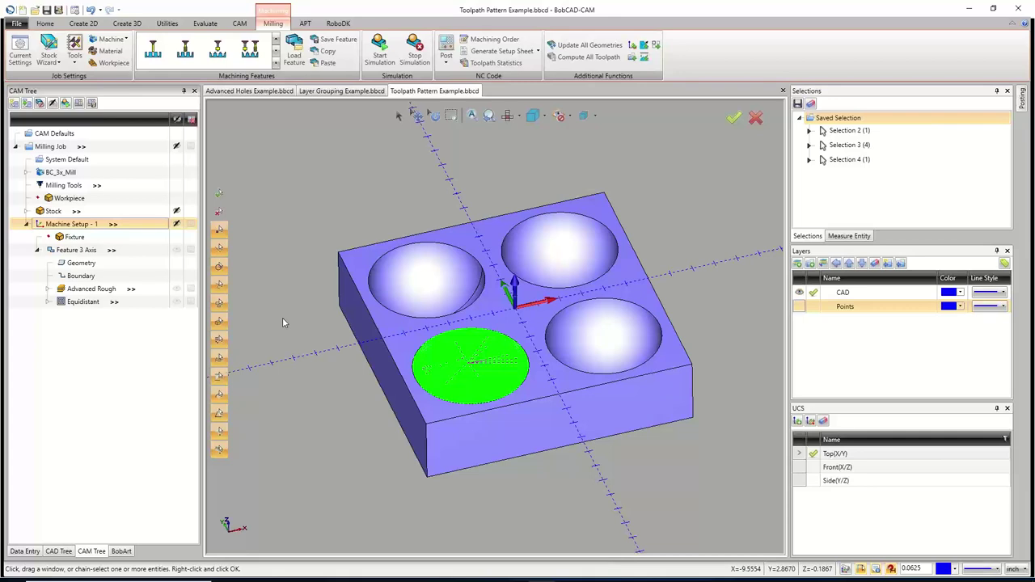
pyautogui.rightClick(90, 253)
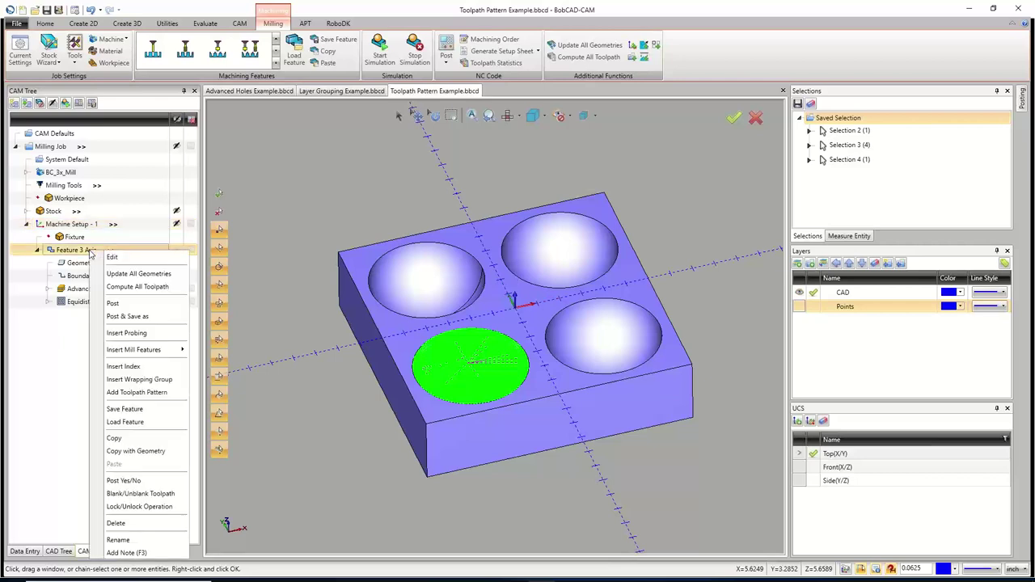
pyautogui.click(136, 394)
pyautogui.moveTo(422, 186); pyautogui.dragTo(108, 118)
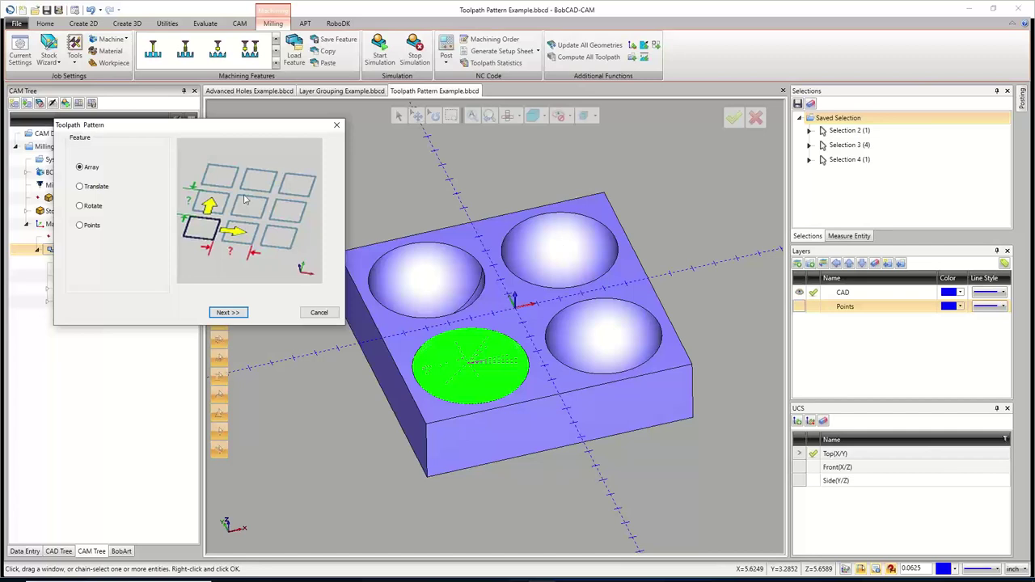
# Create an Array pattern with X and Y distances of 6 and one copy each.
pyautogui.click(229, 313)
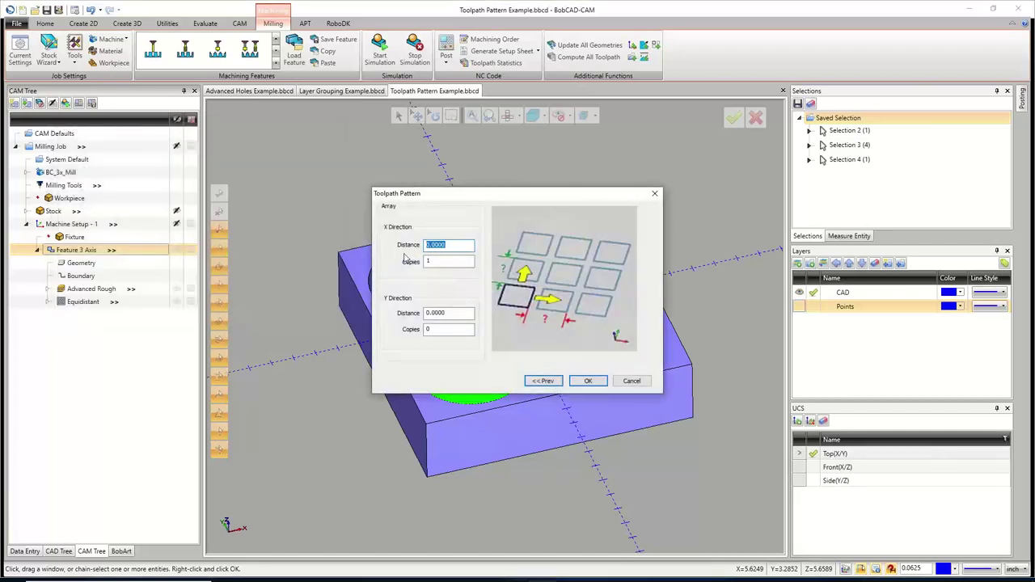
pyautogui.write('6')
pyautogui.press('Tab')
pyautogui.moveTo(551, 193); pyautogui.dragTo(262, 160)
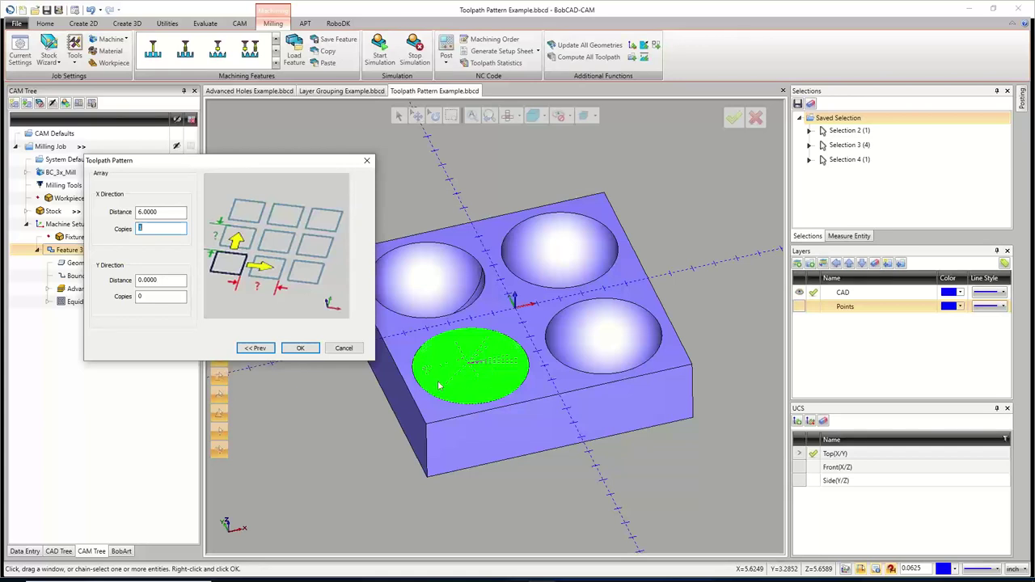
pyautogui.write('1')
pyautogui.moveTo(182, 281); pyautogui.dragTo(99, 296)
pyautogui.write('6')
pyautogui.click(136, 301)
pyautogui.write('1')
pyautogui.click(300, 348)
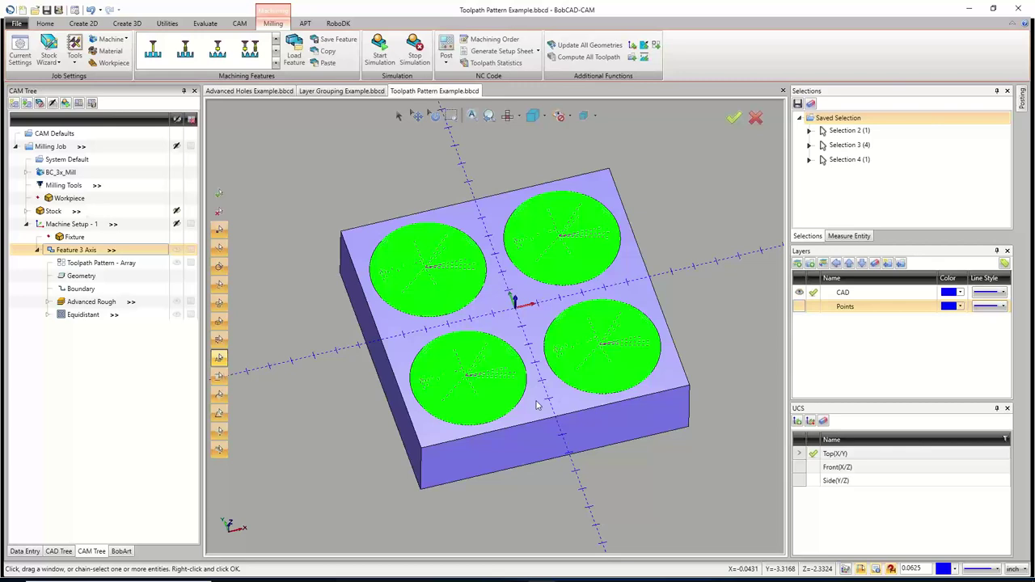
# Change the pattern to Translate with one copy offset delta X 6 and Y 6.
pyautogui.rightClick(125, 265)
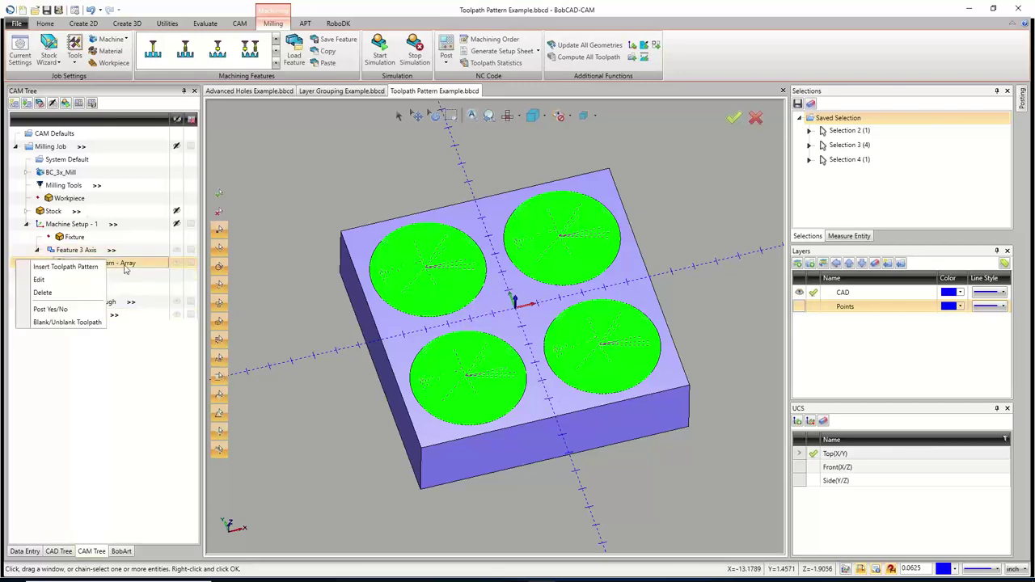
pyautogui.click(38, 279)
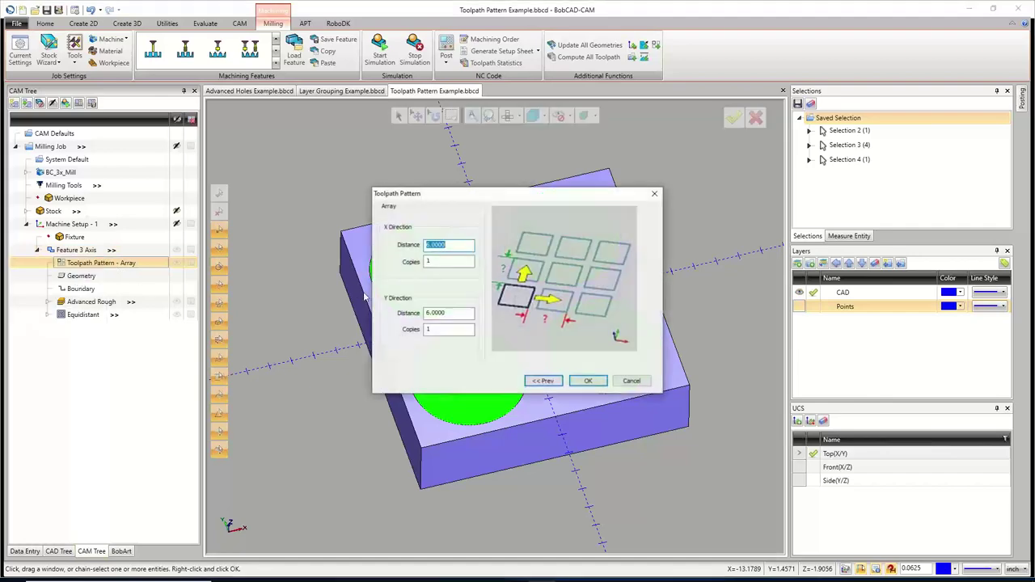
pyautogui.click(543, 381)
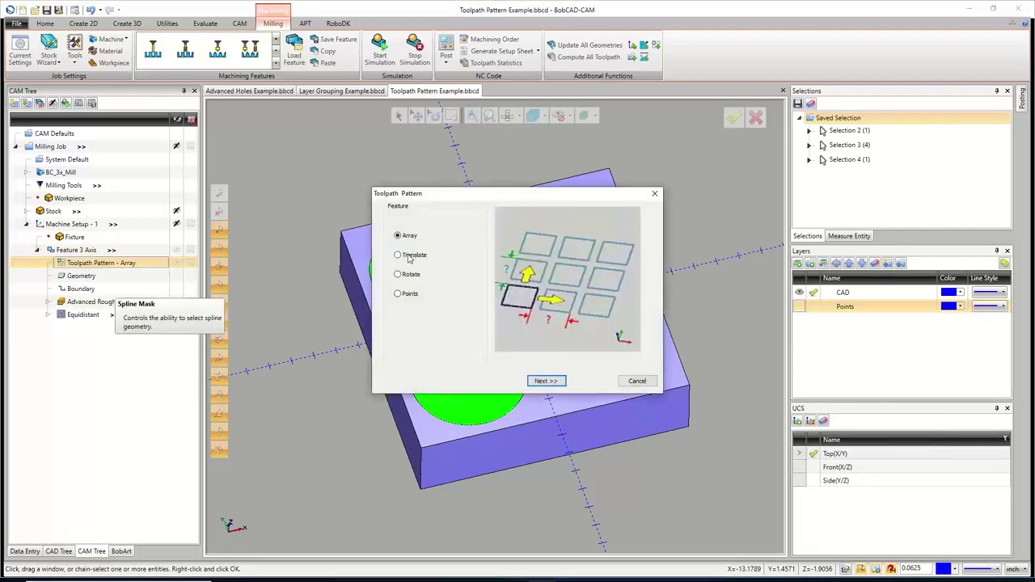
pyautogui.click(409, 257)
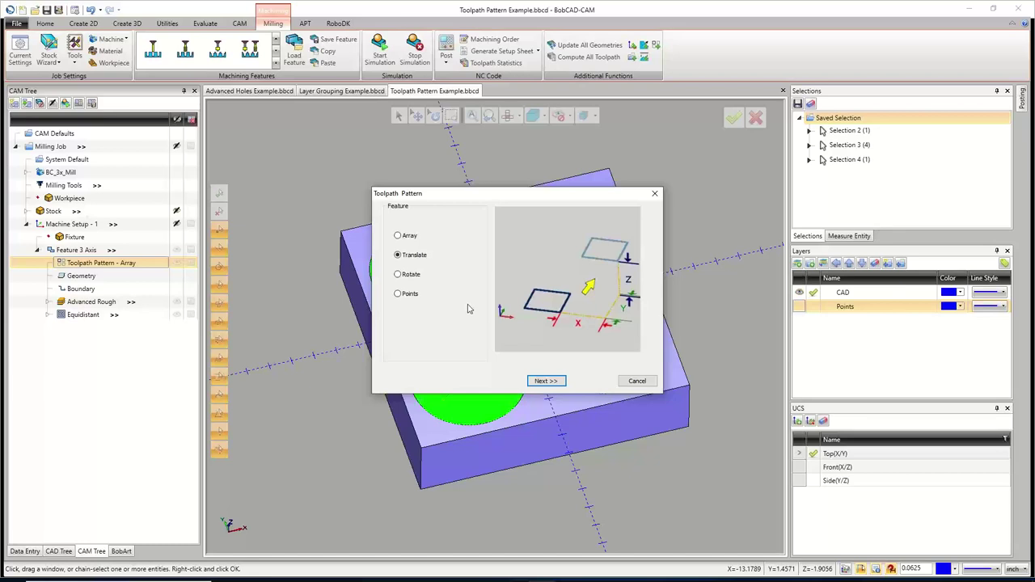
pyautogui.click(545, 381)
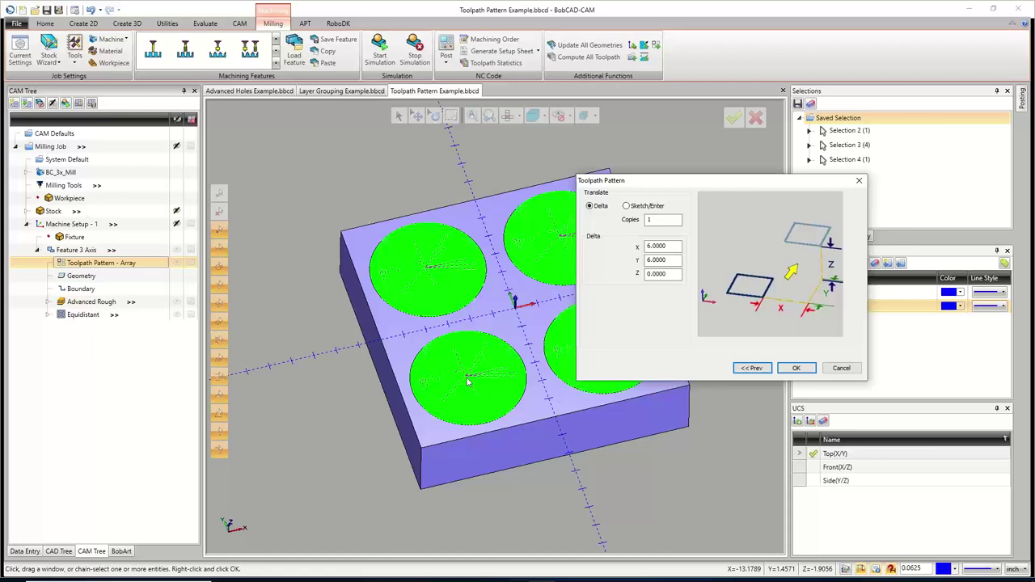
pyautogui.moveTo(710, 182); pyautogui.dragTo(795, 150)
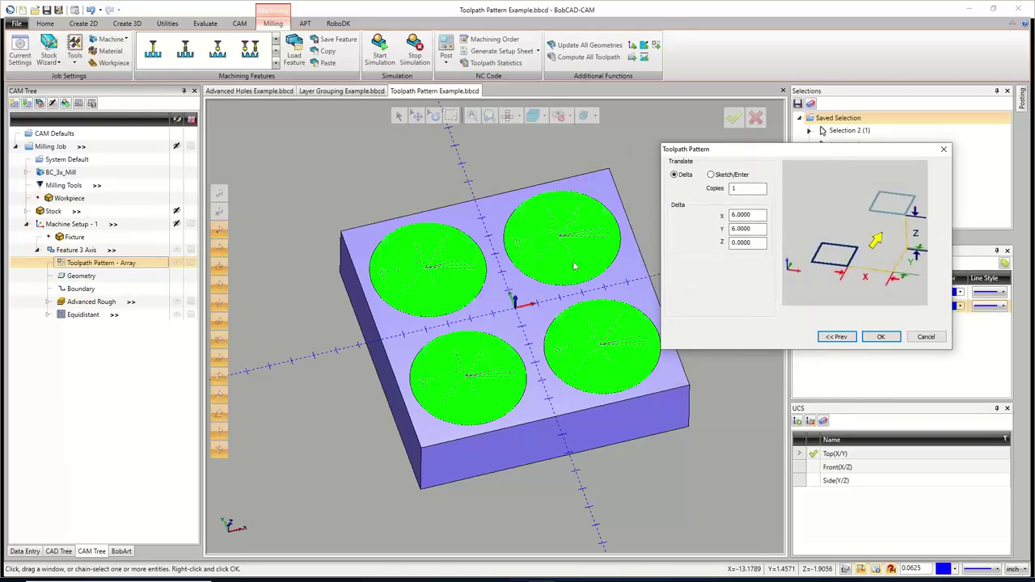
pyautogui.click(880, 336)
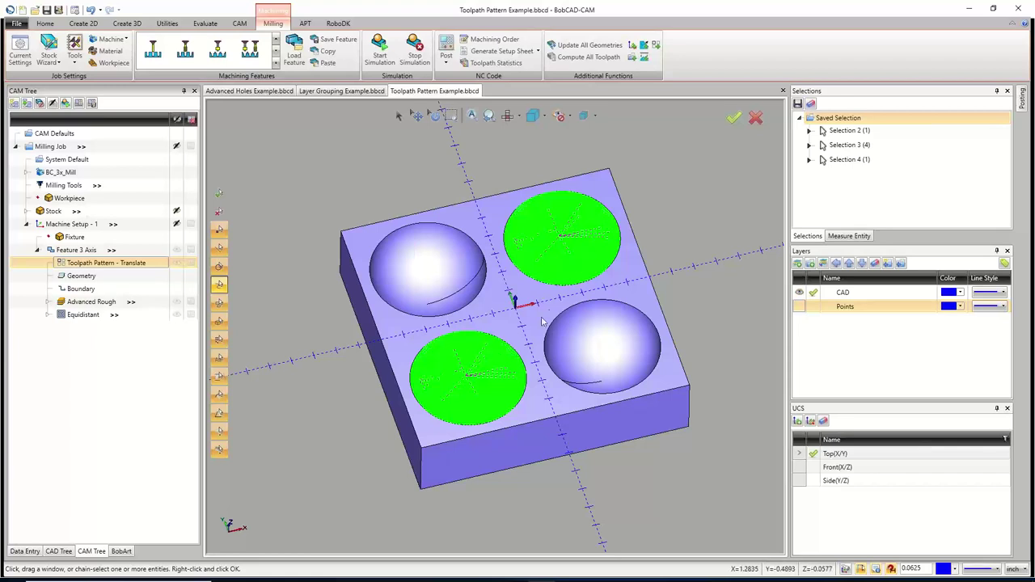
# Reapply the existing translate pattern so its copy lands in the lower-right pocket.
pyautogui.rightClick(128, 267)
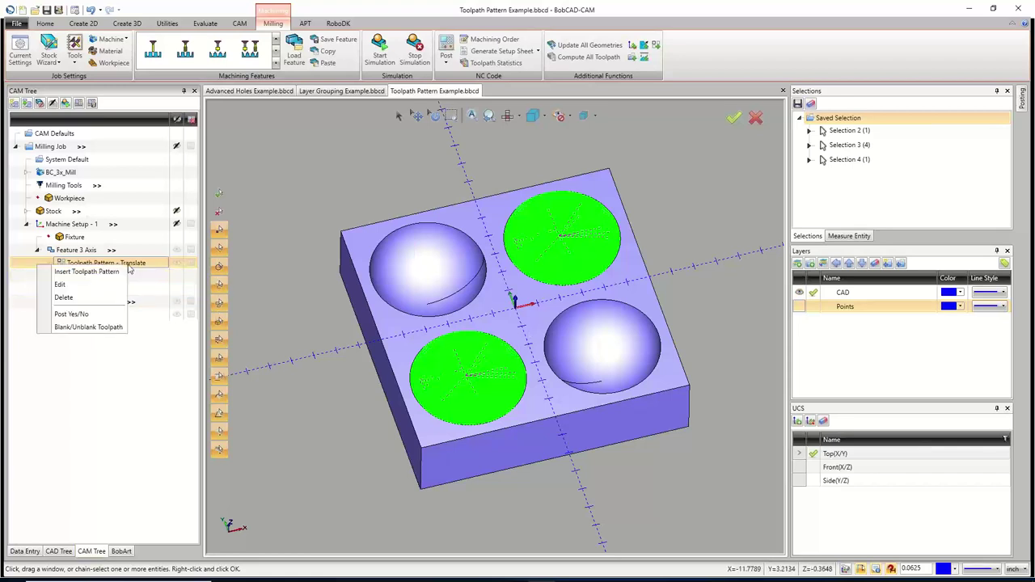
pyautogui.click(102, 284)
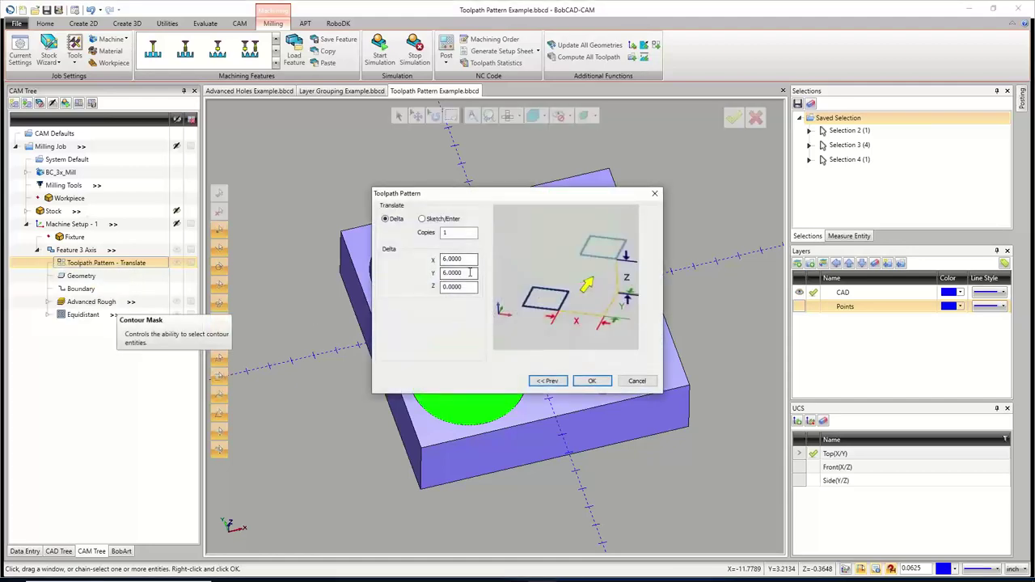
pyautogui.click(592, 381)
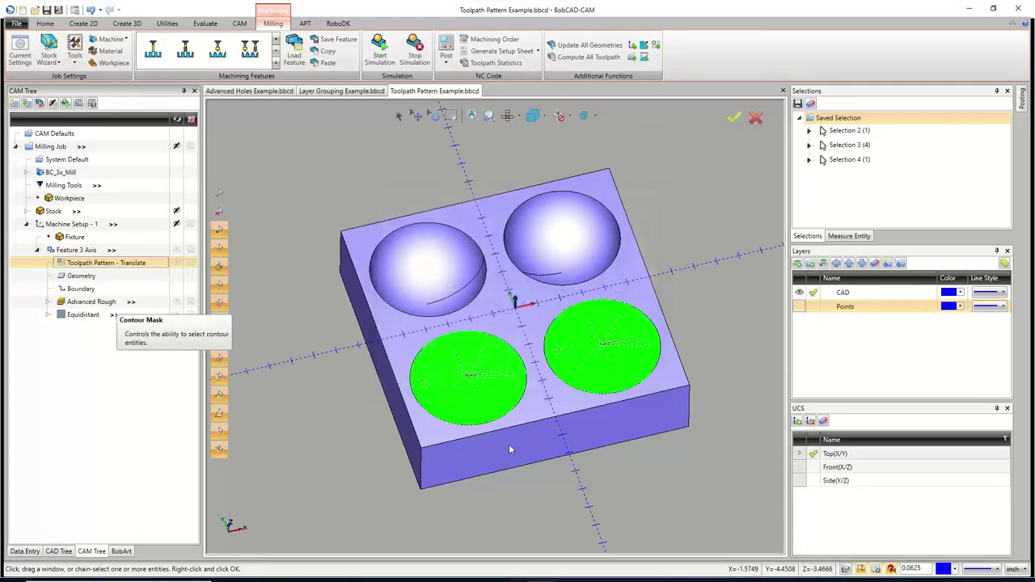
# Insert a second Translate toolpath pattern with a Y delta of 6.
pyautogui.rightClick(119, 267)
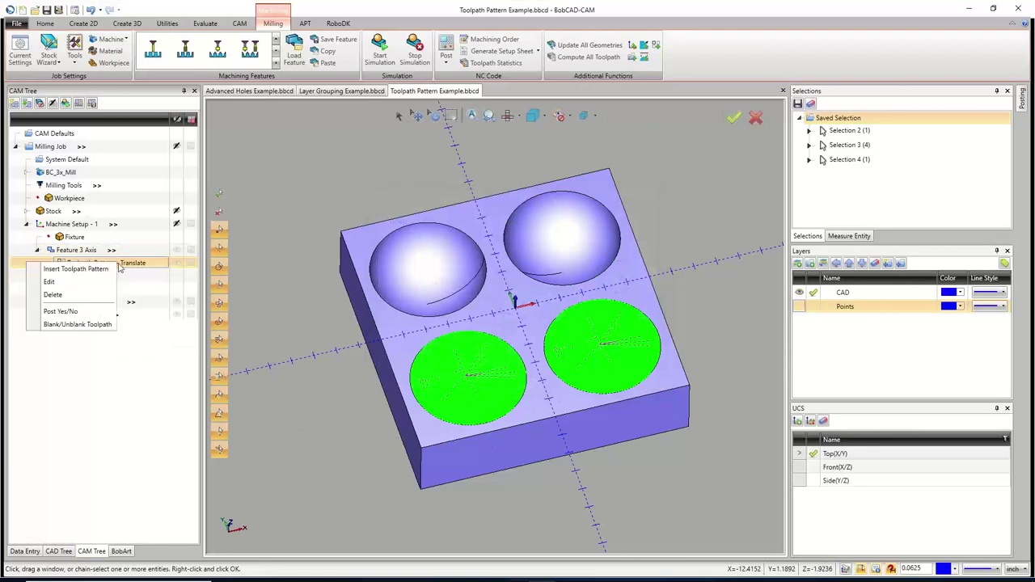
pyautogui.click(104, 269)
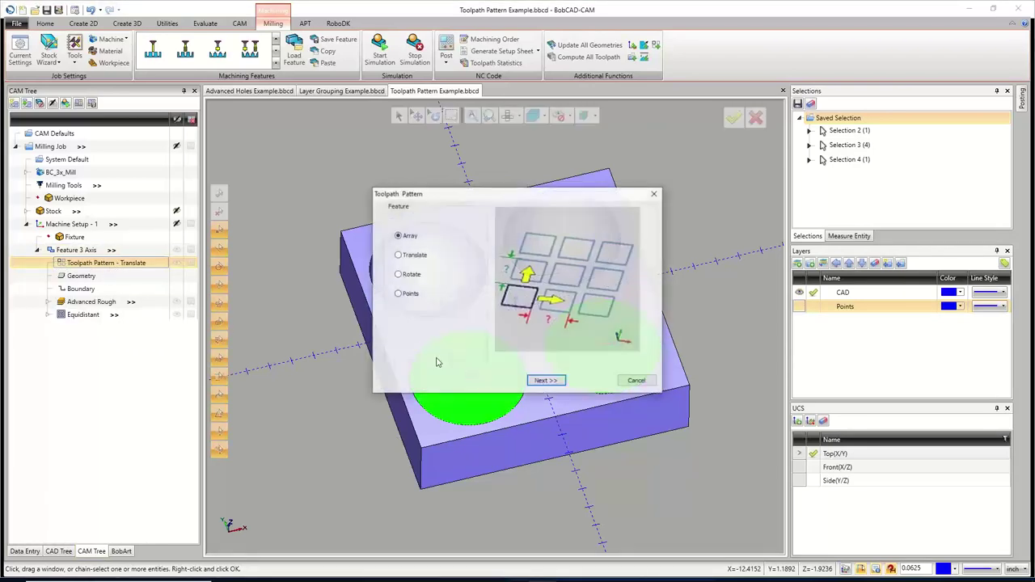
pyautogui.click(546, 381)
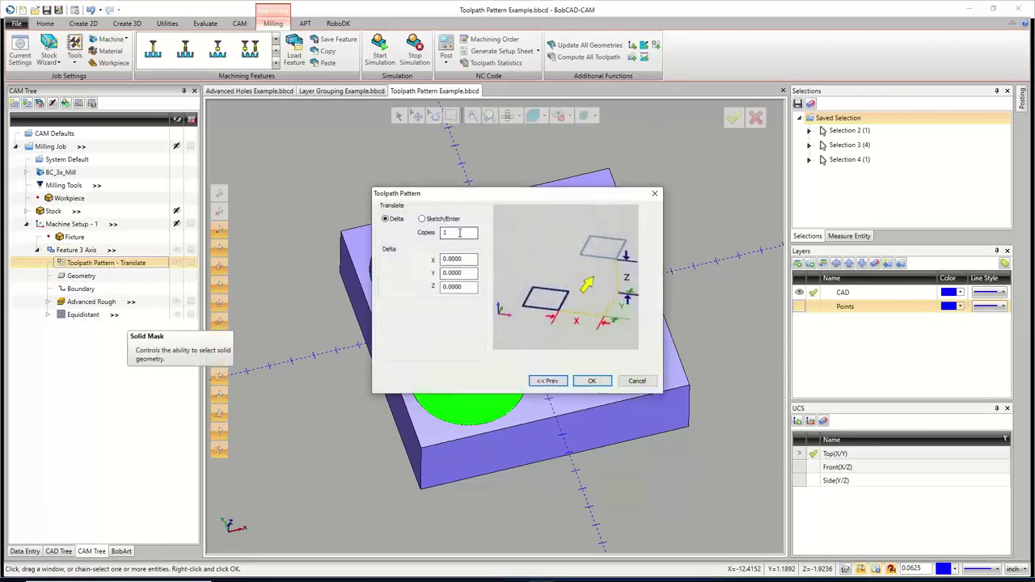
pyautogui.press('Tab')
pyautogui.press('Tab')
pyautogui.write('6')
pyautogui.hotkey('shift', 'Tab')
pyautogui.hotkey('shift', 'Tab')
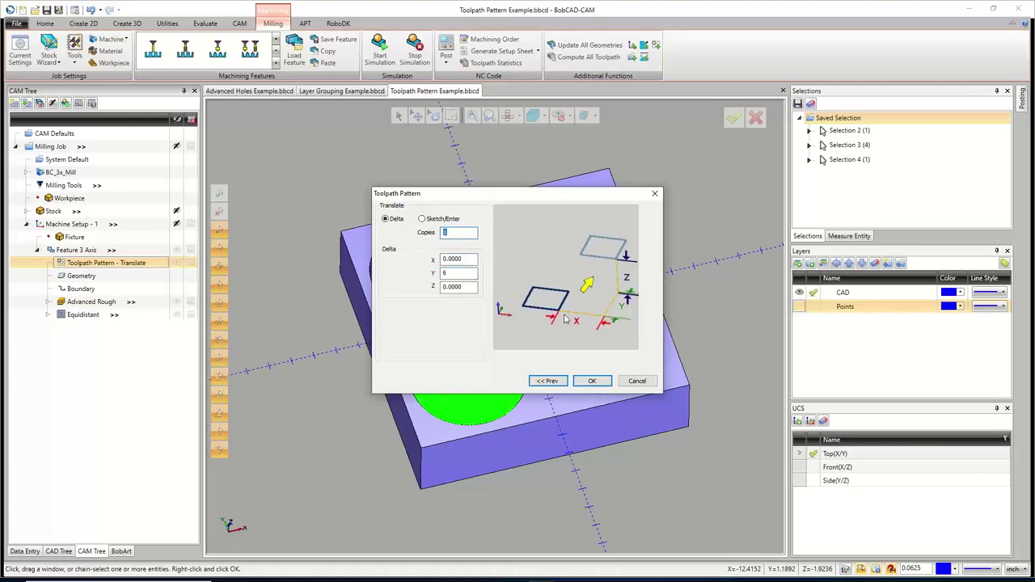
pyautogui.click(592, 381)
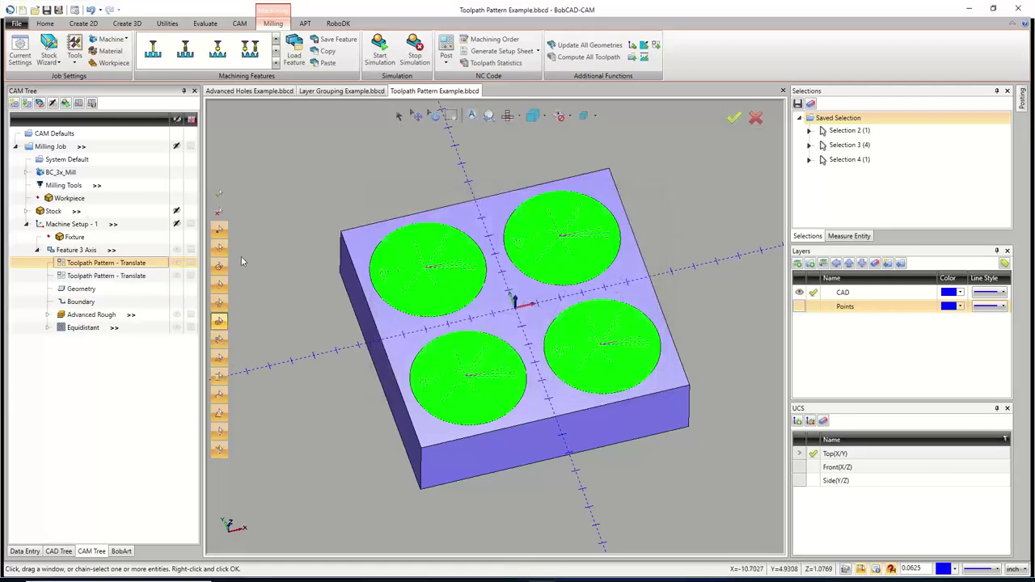
# Delete the first Toolpath Pattern - Translate and confirm.
pyautogui.rightClick(134, 269)
pyautogui.click(90, 298)
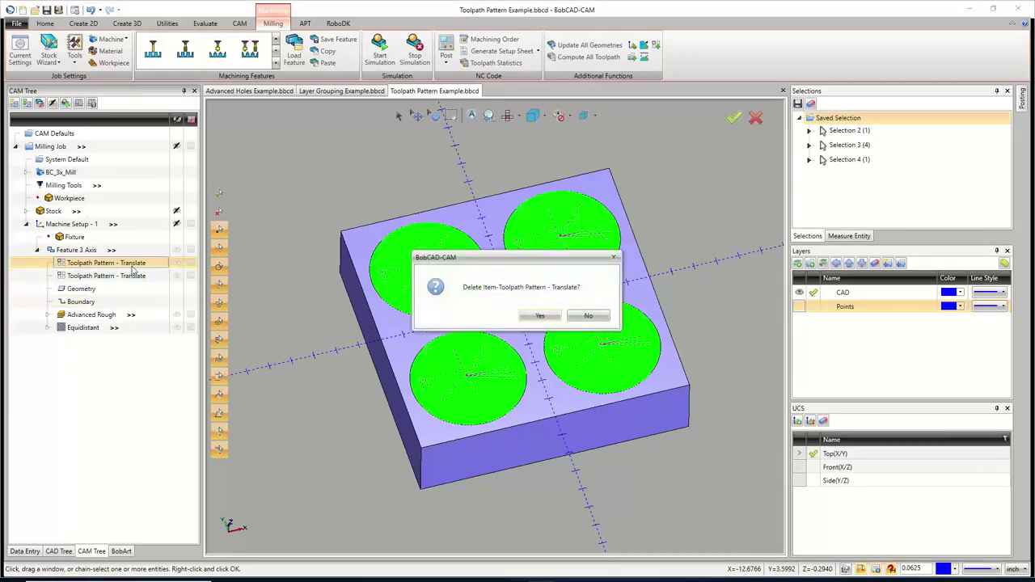
pyautogui.press('Return')
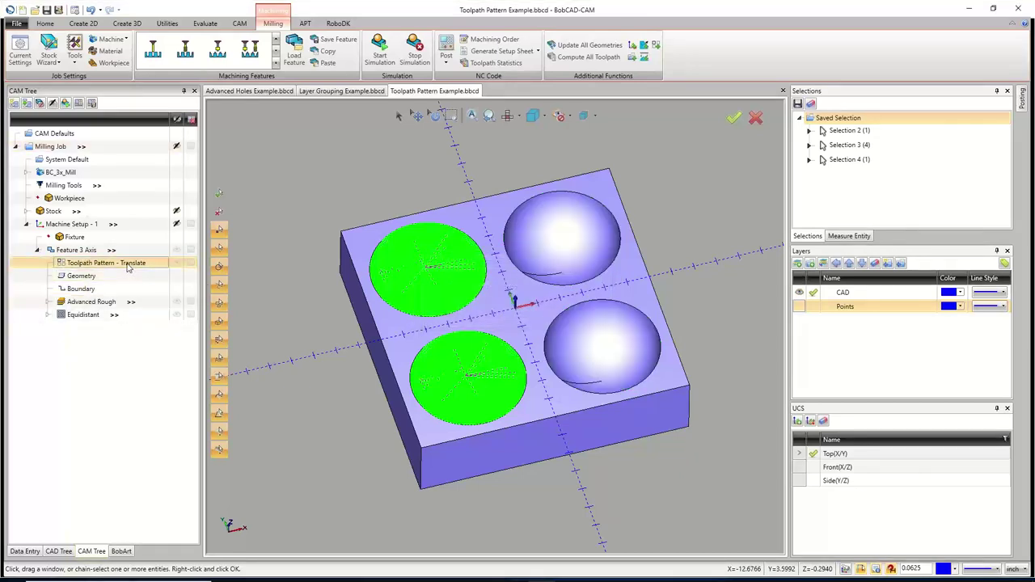
# Edit the remaining translate pattern and change its type to Rotate.
pyautogui.rightClick(130, 267)
pyautogui.click(81, 284)
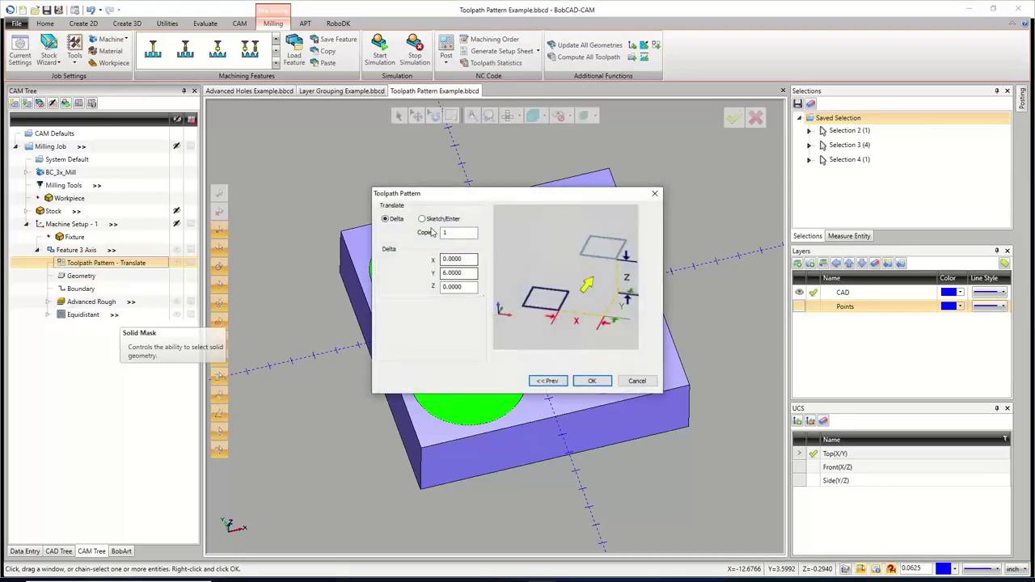
pyautogui.click(538, 382)
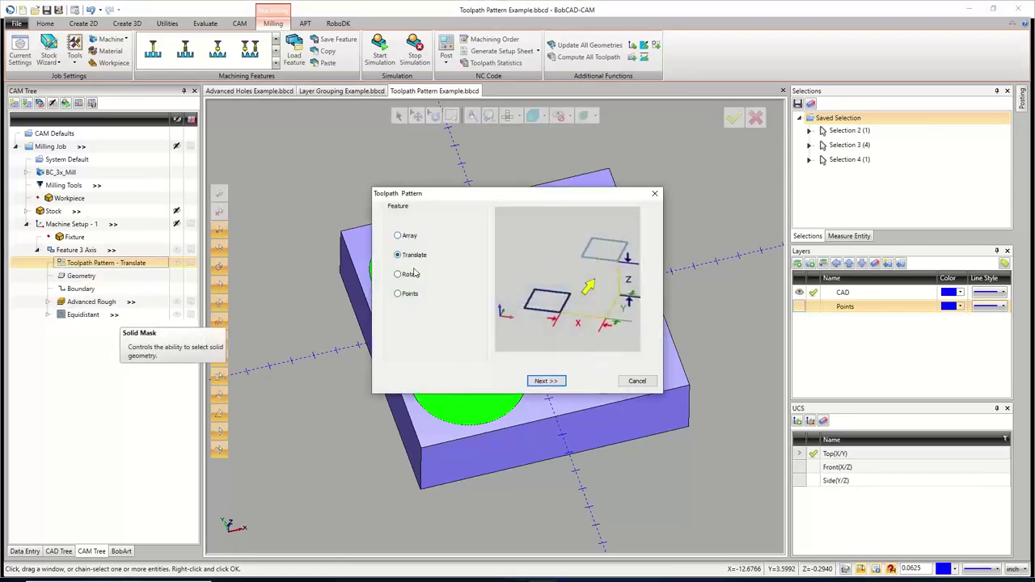
pyautogui.click(411, 275)
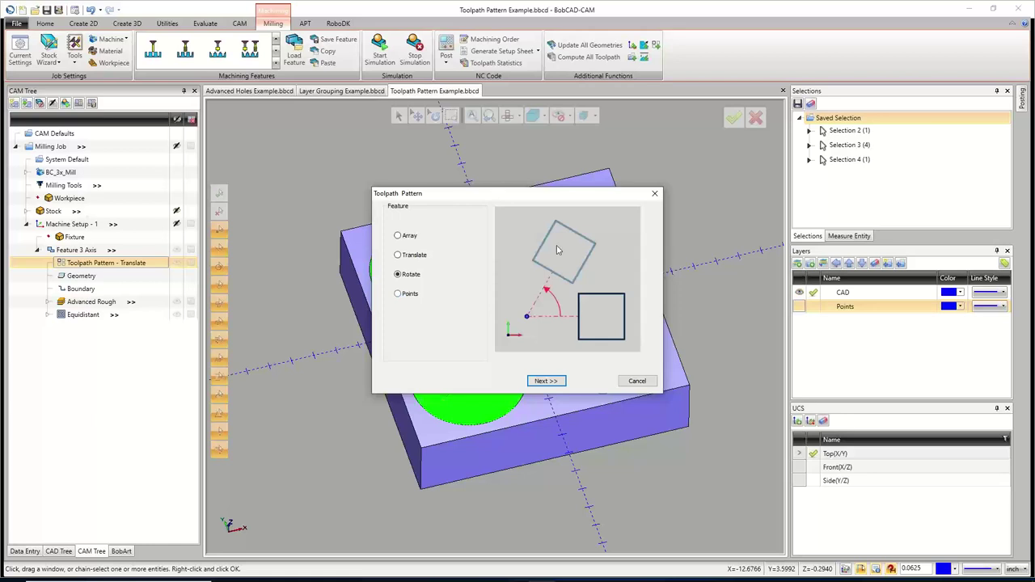
pyautogui.moveTo(522, 196); pyautogui.dragTo(820, 100)
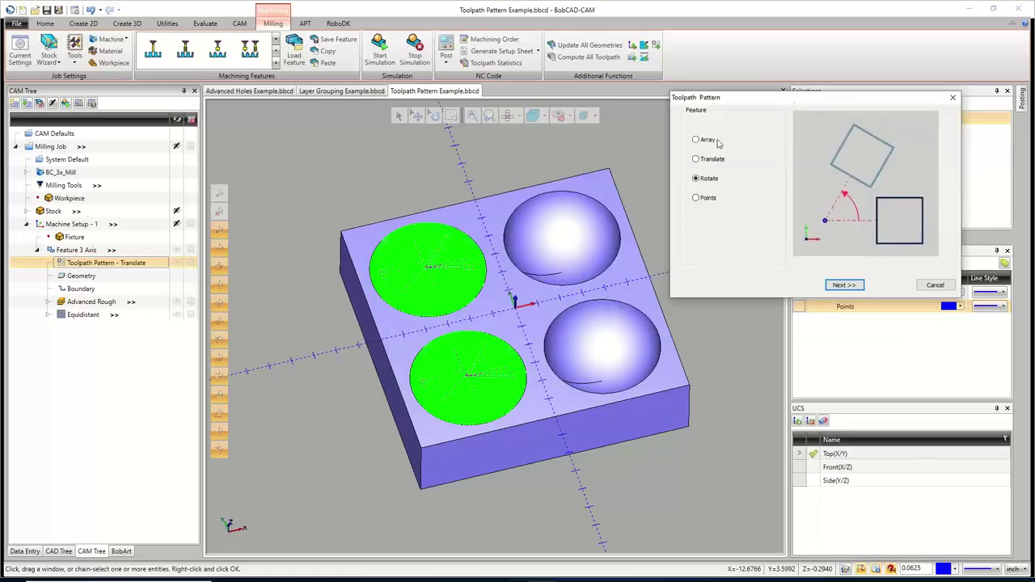
pyautogui.moveTo(789, 99); pyautogui.dragTo(472, 174)
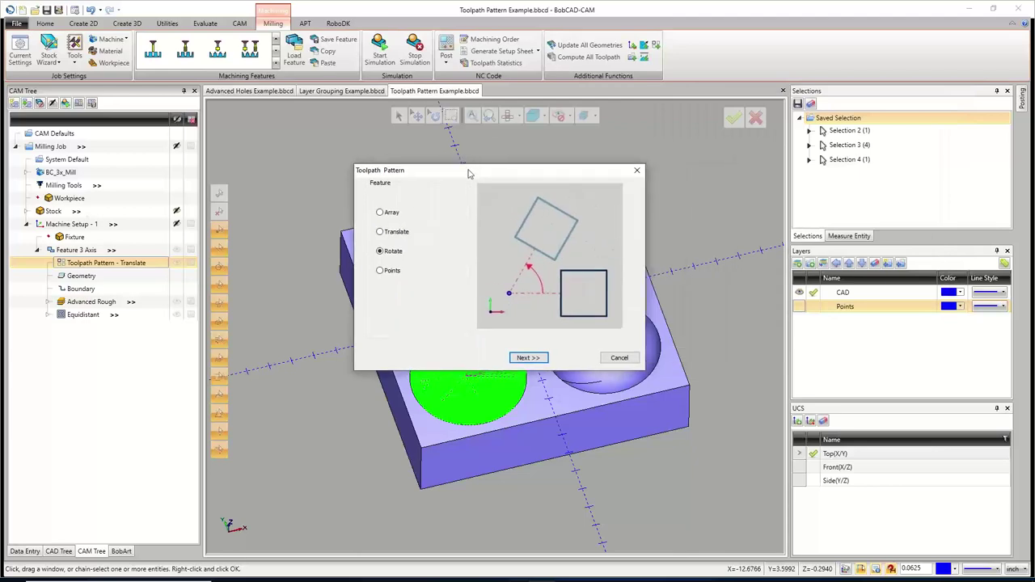
# Set the rotate pattern to angle 360/4 (90°), 3 copies, origin Y 0 in 2D, and apply.
pyautogui.click(527, 360)
pyautogui.hotkey('shift', 'Tab')
pyautogui.hotkey('shift', 'Tab')
pyautogui.hotkey('shift', 'Tab')
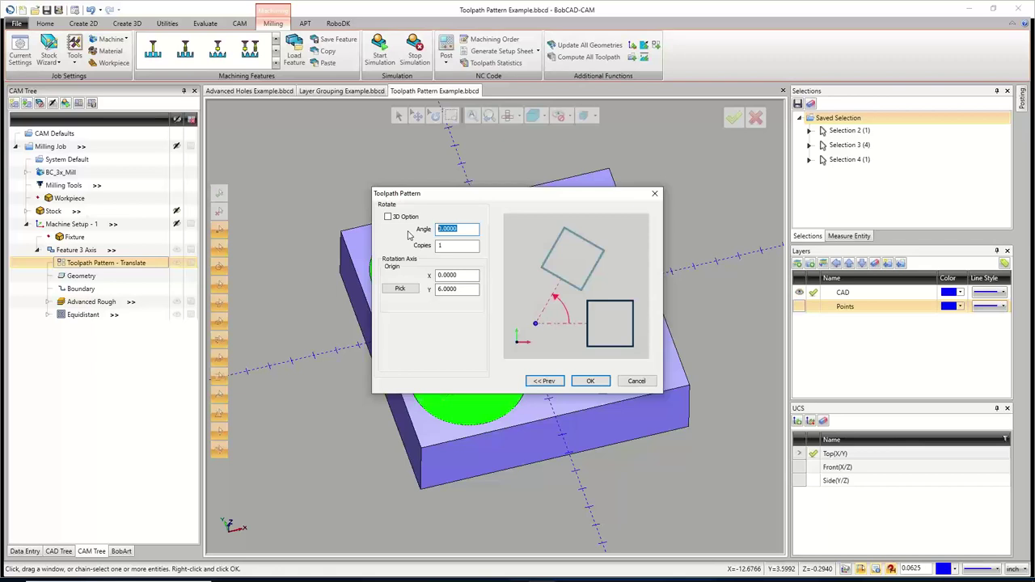
pyautogui.write('360/4')
pyautogui.press('Tab')
pyautogui.write('3')
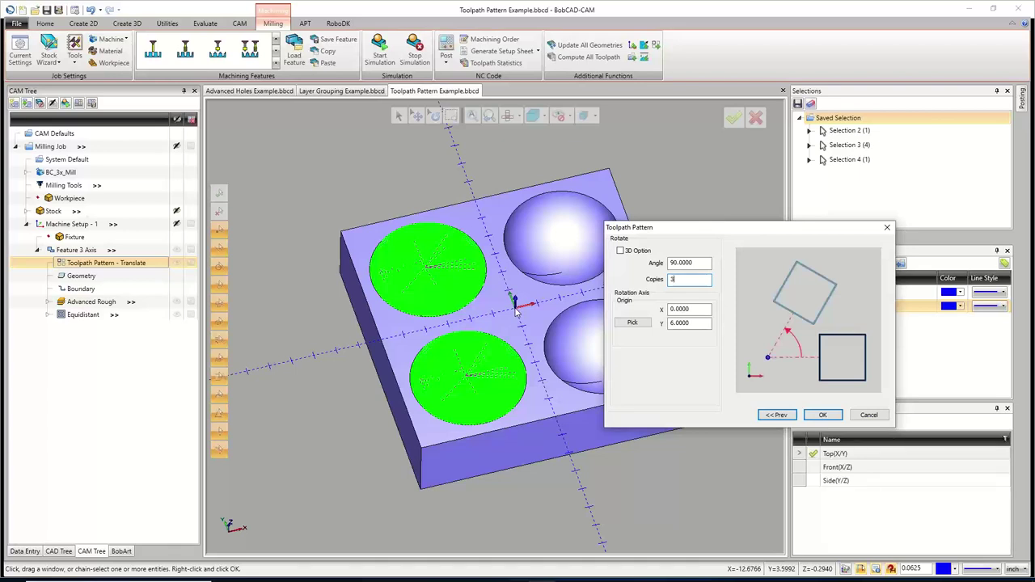
pyautogui.doubleClick(686, 322)
pyautogui.write('0')
pyautogui.click(700, 309)
pyautogui.click(621, 252)
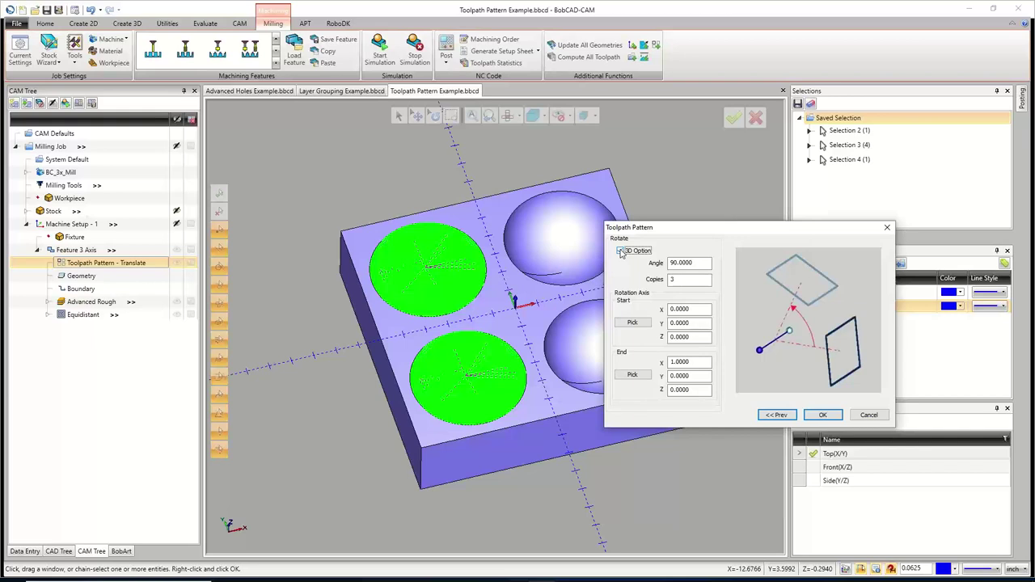
pyautogui.click(621, 251)
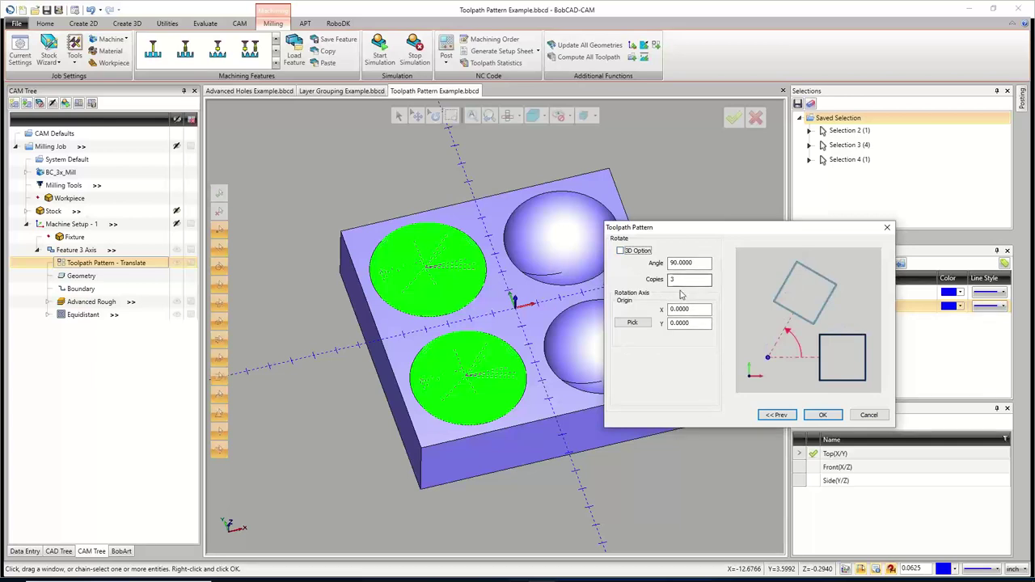
pyautogui.click(822, 415)
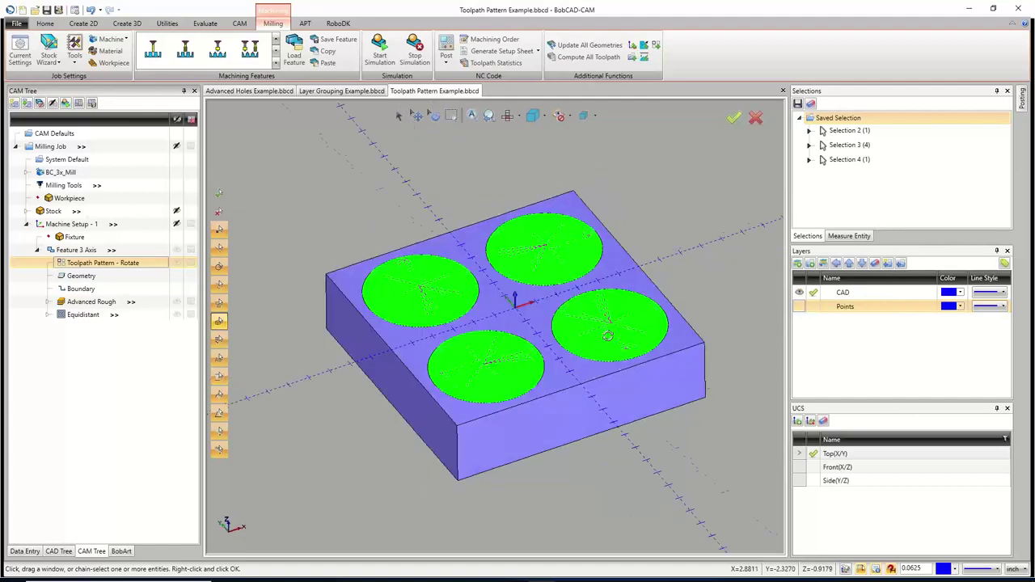
# Reopen Toolpath Pattern - Rotate for editing and change its pattern type to Points.
pyautogui.moveTo(608, 335); pyautogui.dragTo(533, 344, button='middle')
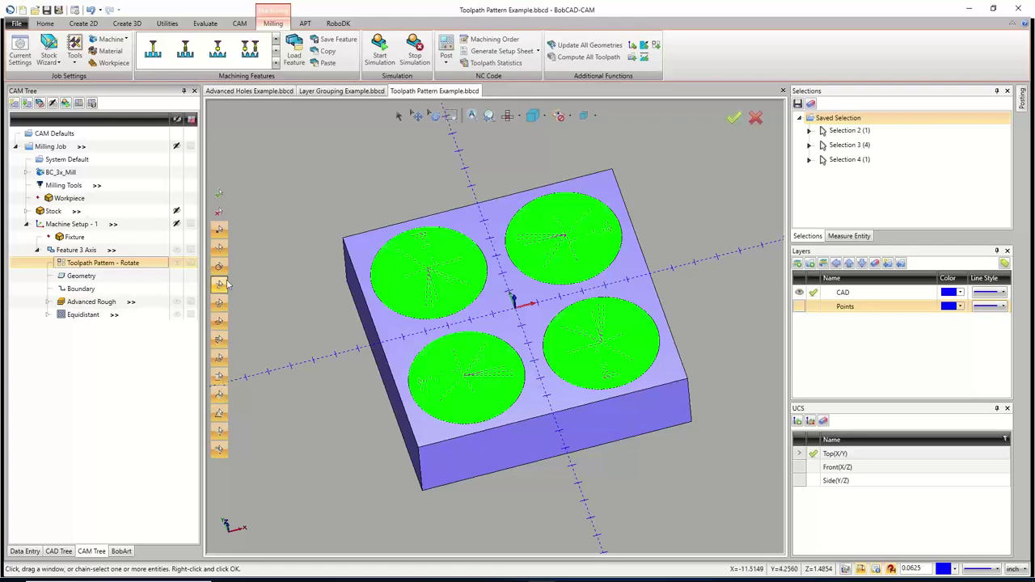
pyautogui.moveTo(554, 322)
pyautogui.mouseDown(button='middle')
pyautogui.moveTo(579, 298)
pyautogui.moveTo(566, 332)
pyautogui.mouseUp(button='middle')
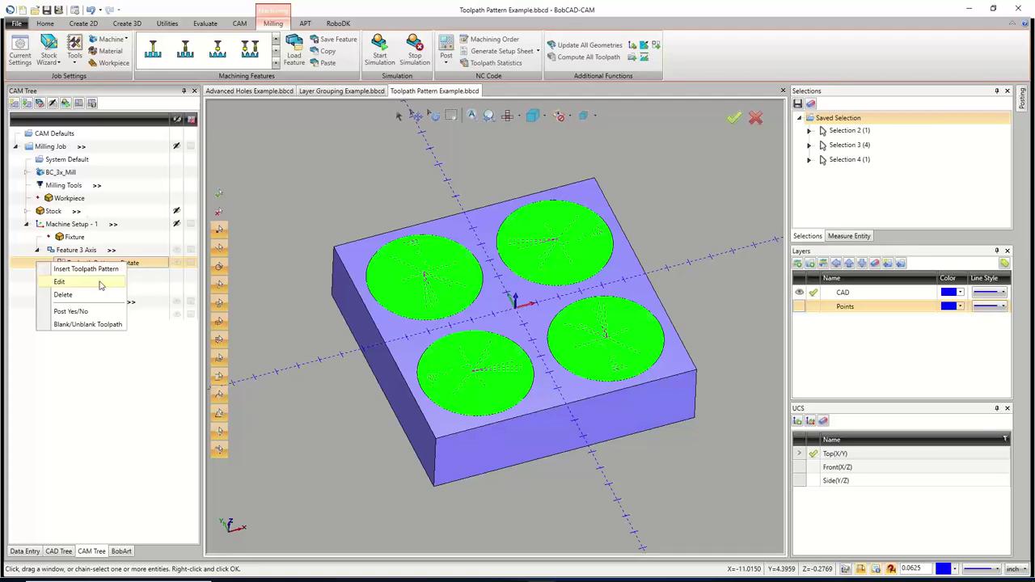
pyautogui.click(97, 285)
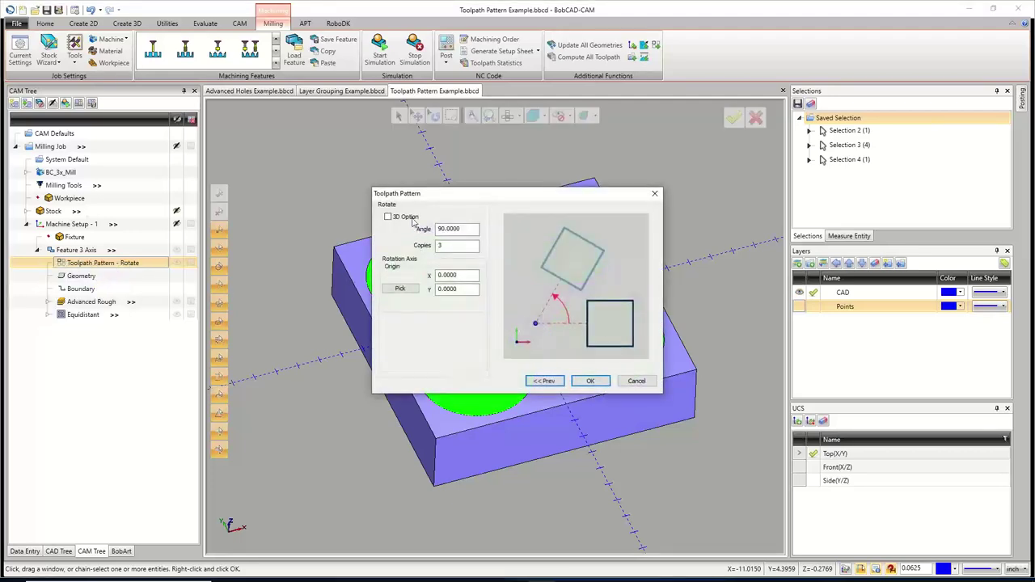
pyautogui.click(543, 382)
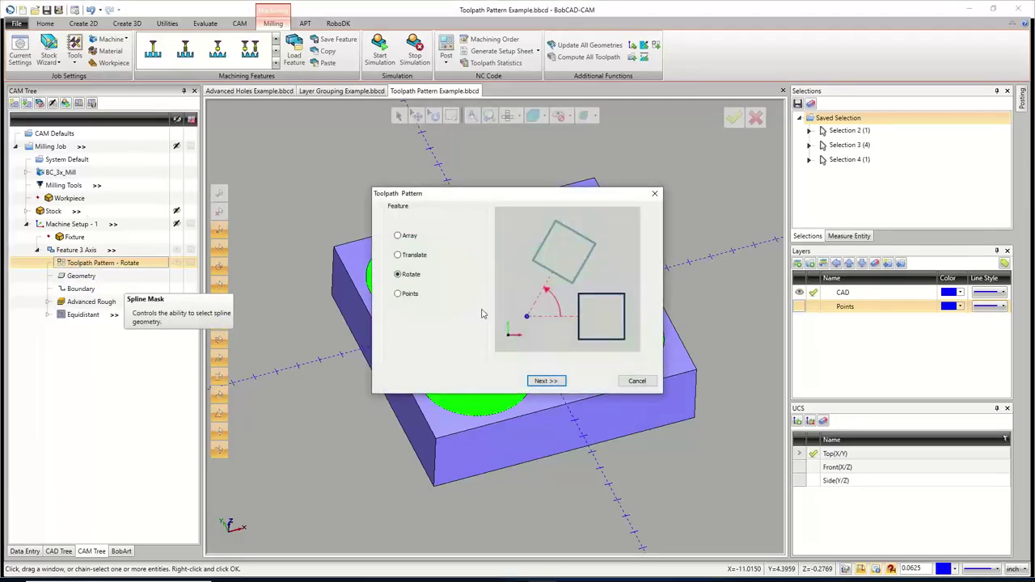
pyautogui.click(408, 295)
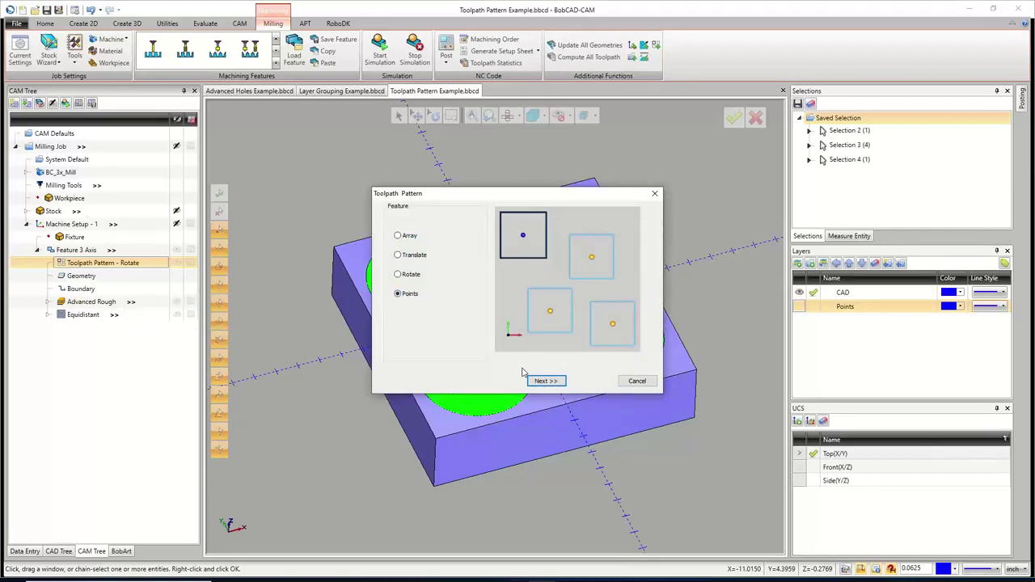
# Set the lower-left pocket centre as the points pattern start point, with the Points layer visible.
pyautogui.click(545, 381)
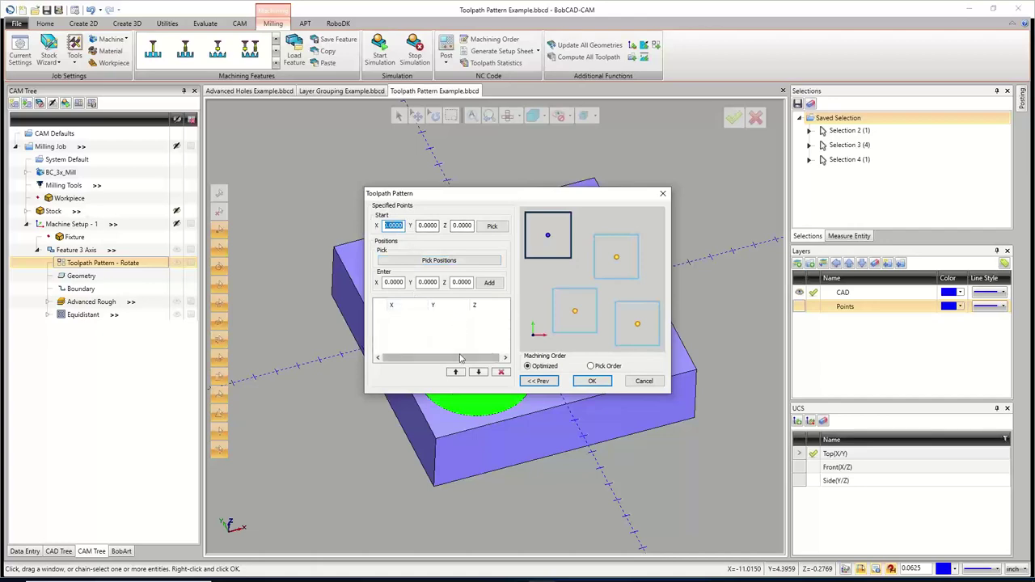
pyautogui.click(490, 227)
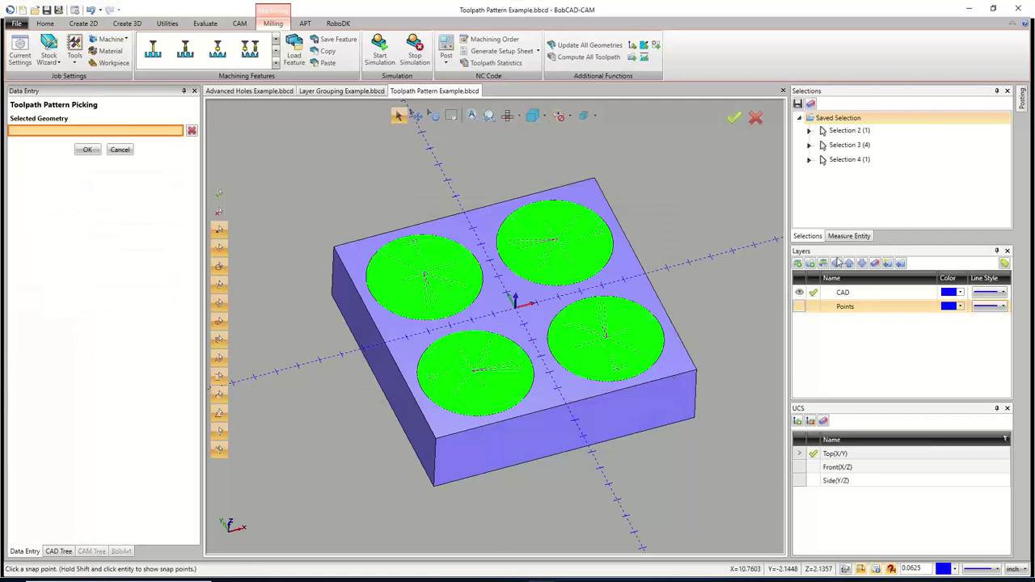
pyautogui.click(799, 307)
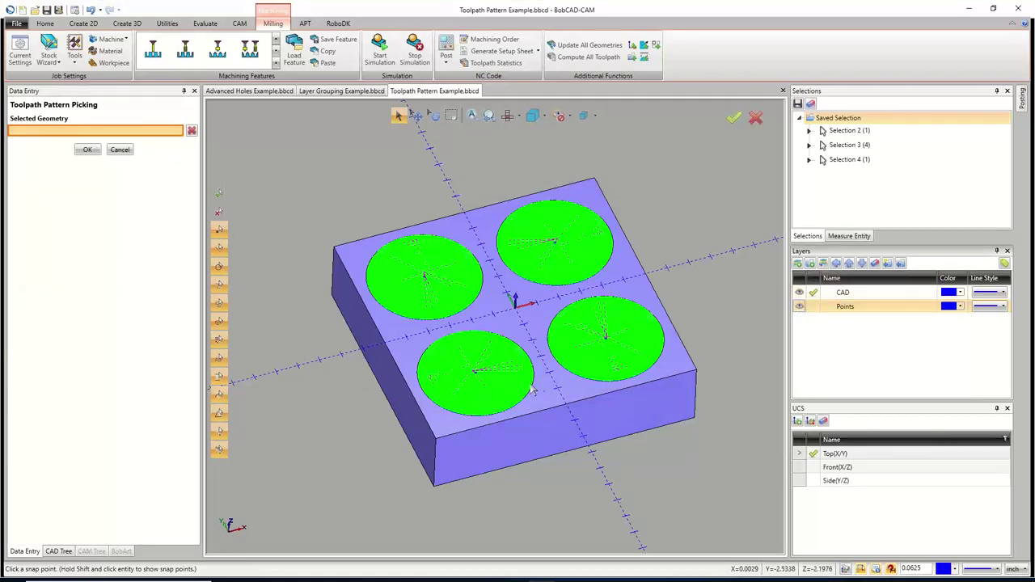
pyautogui.click(476, 374)
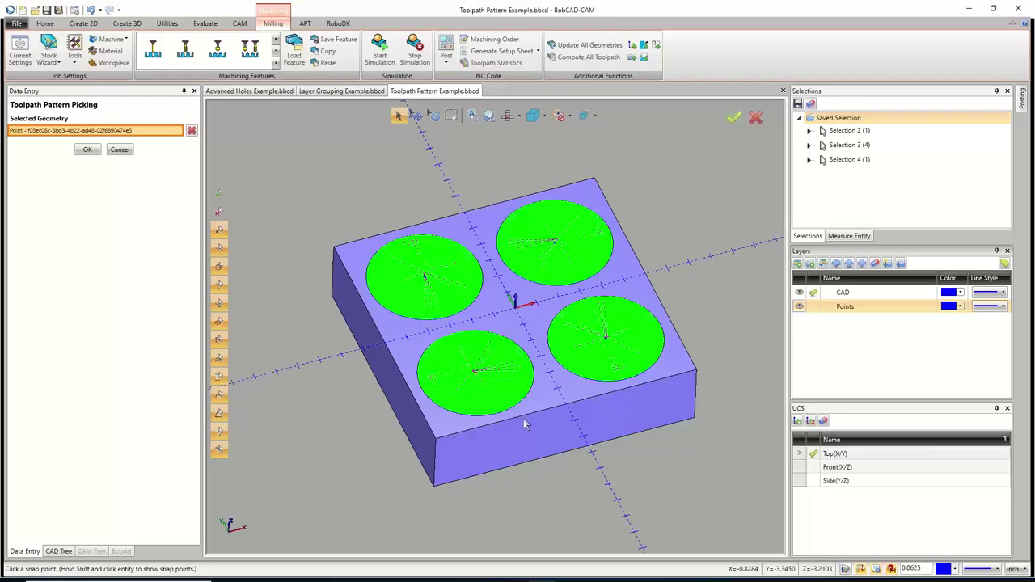
pyautogui.click(88, 150)
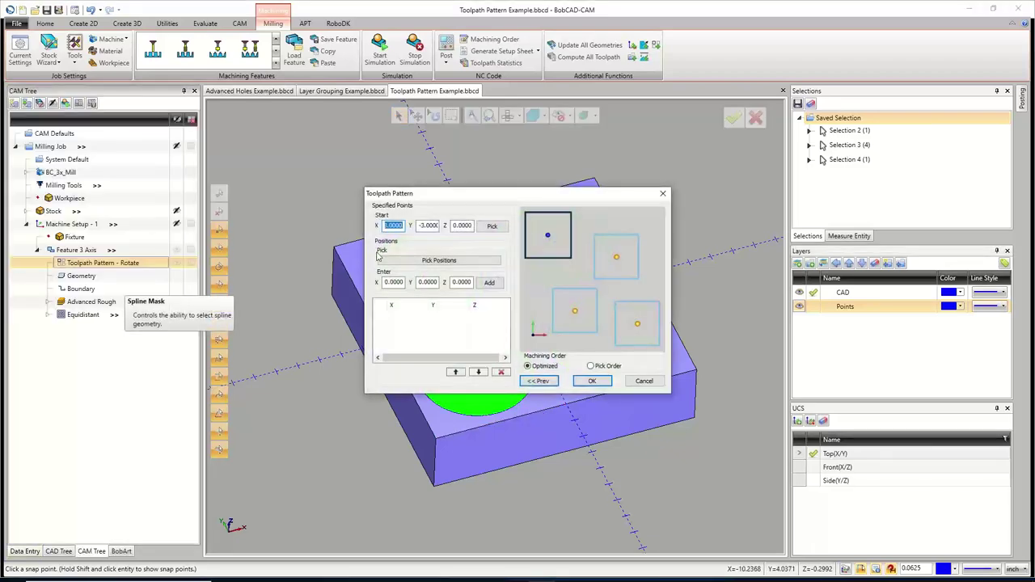
# Add the lower-right, upper-right and remaining pocket centres as pattern points and apply.
pyautogui.click(427, 261)
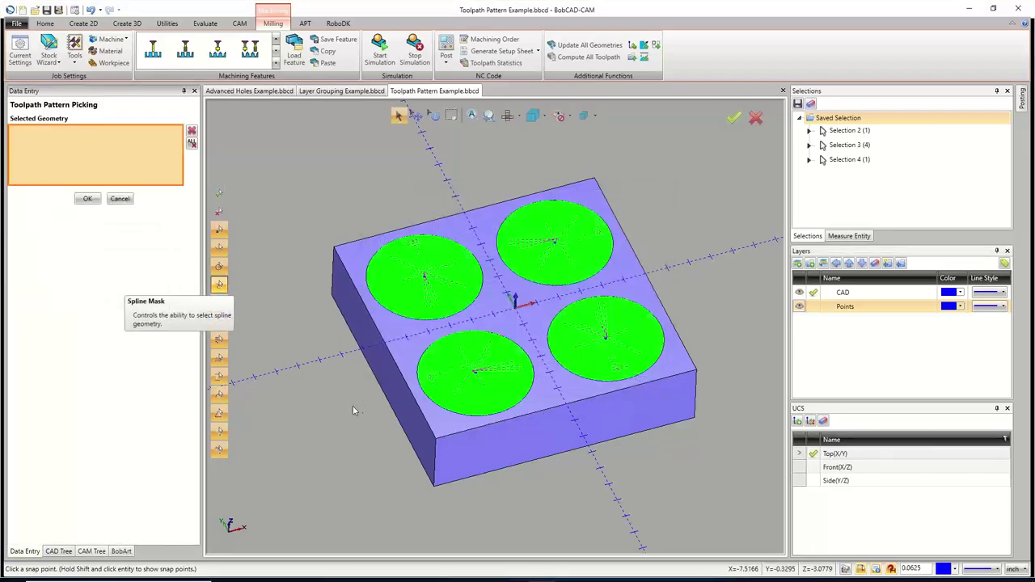
pyautogui.click(605, 335)
pyautogui.click(554, 241)
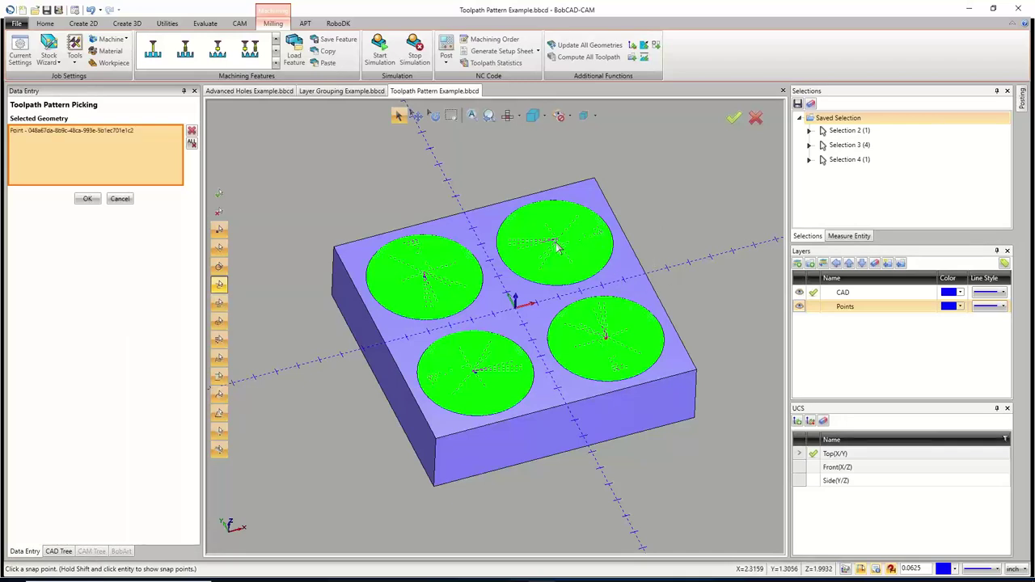
pyautogui.click(425, 280)
pyautogui.click(87, 198)
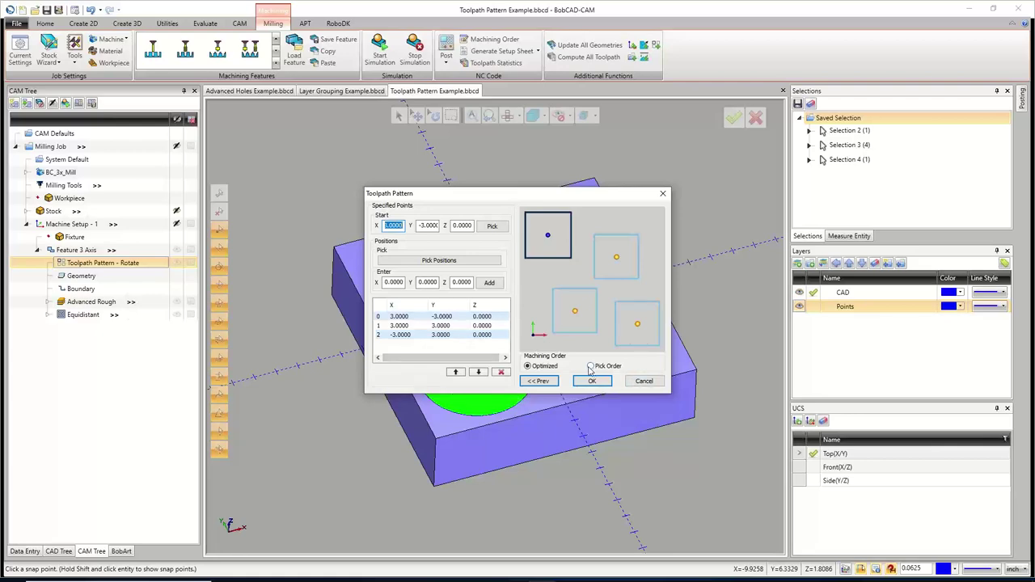
pyautogui.moveTo(532, 195); pyautogui.dragTo(852, 161)
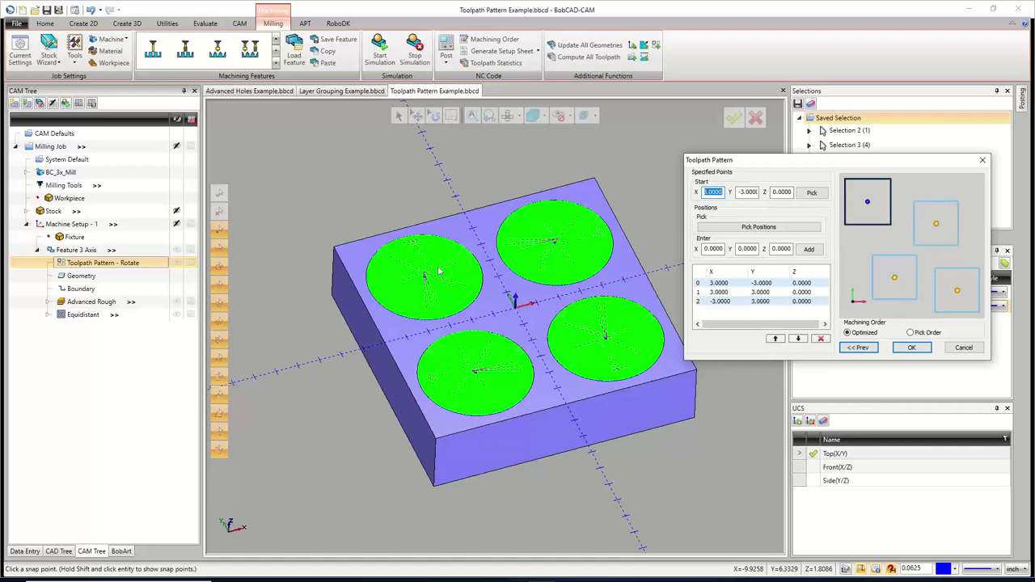
pyautogui.moveTo(787, 165); pyautogui.dragTo(485, 170)
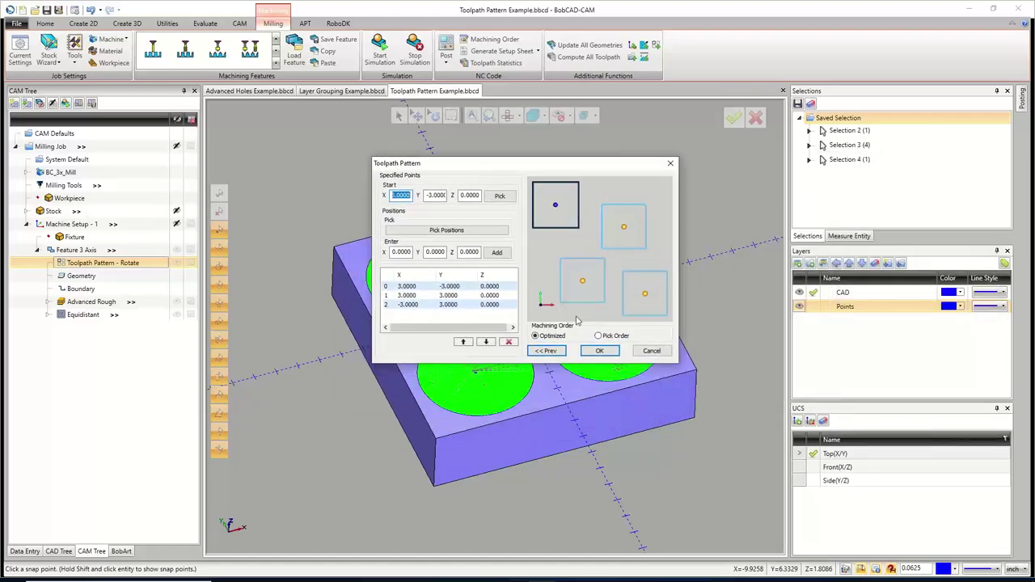
pyautogui.click(599, 351)
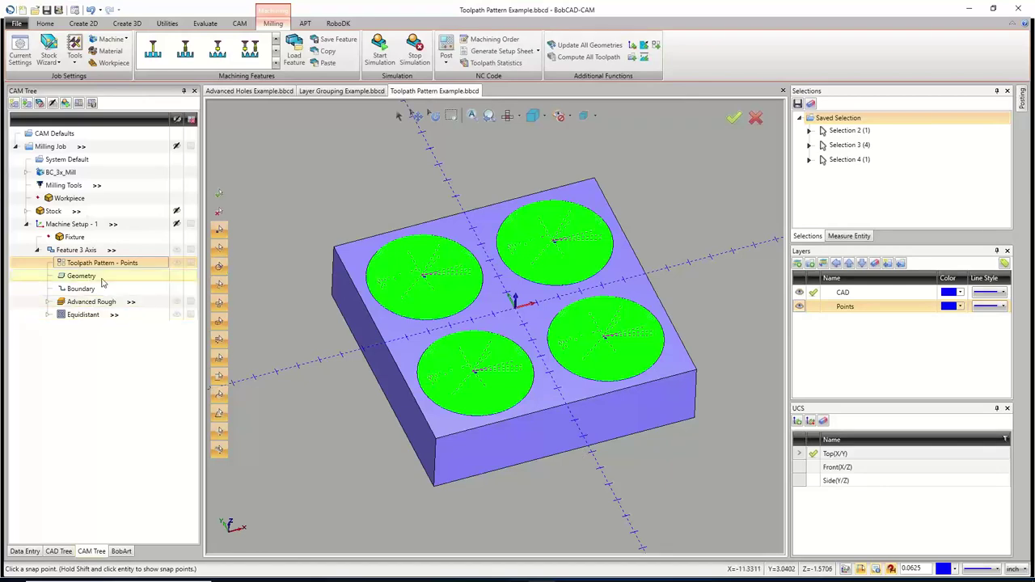
# Show the Milling Job's Machining Order.
pyautogui.click(64, 147)
pyautogui.rightClick(67, 147)
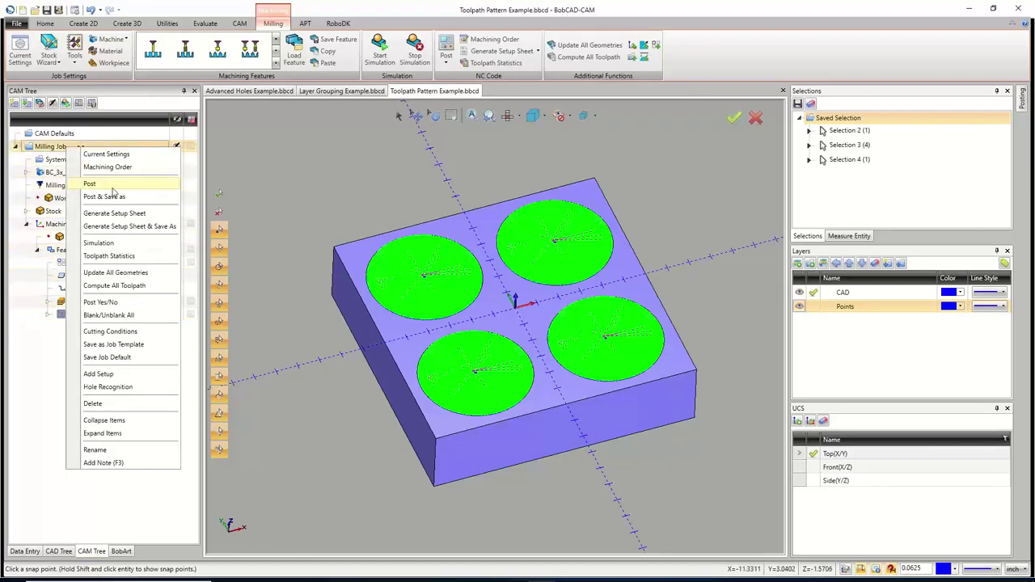
pyautogui.click(112, 172)
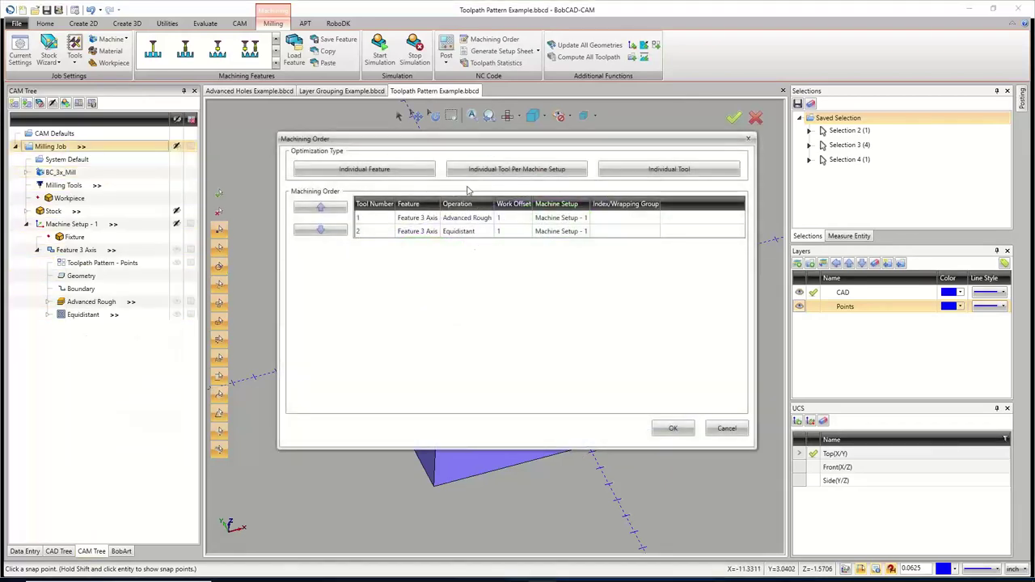
# Cancel the Machining Order dialog without changes.
pyautogui.click(724, 429)
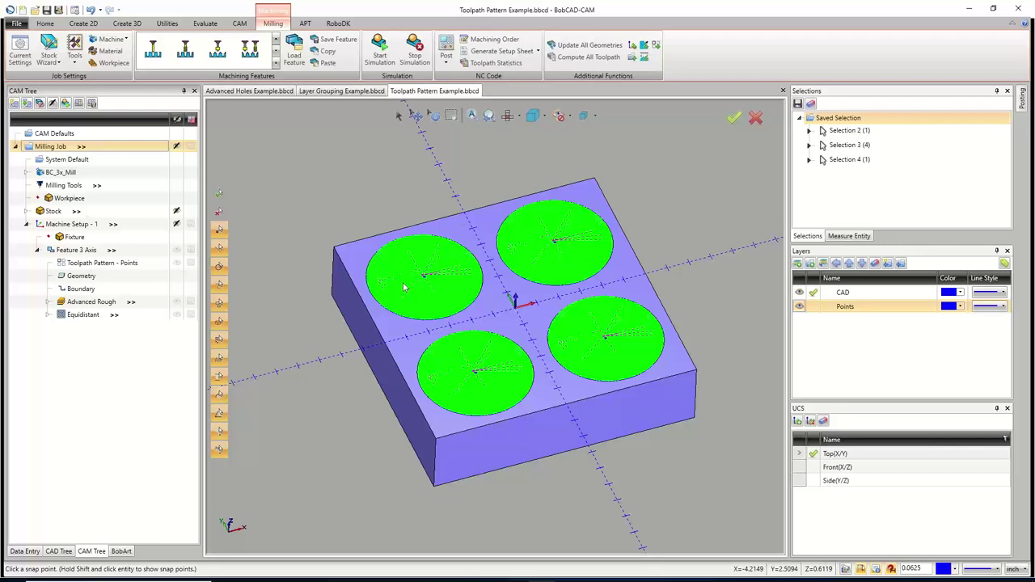
# Launch Start Simulation from the Milling ribbon.
pyautogui.click(380, 52)
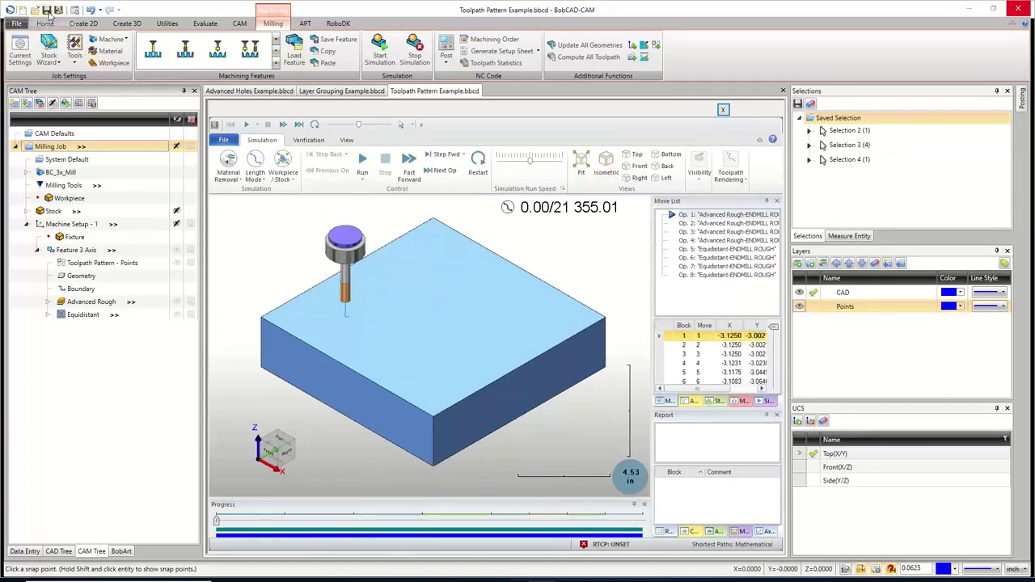
# Save the part file with the quick-access Save icon.
pyautogui.click(46, 9)
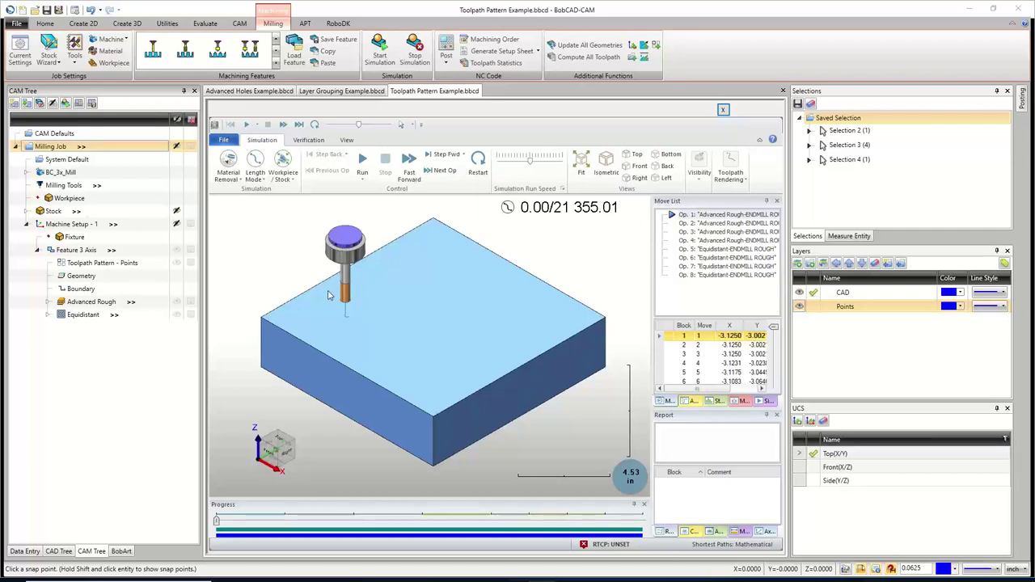
# Run the simulation at a faster speed, pause, and jump to operation 5.
pyautogui.click(363, 162)
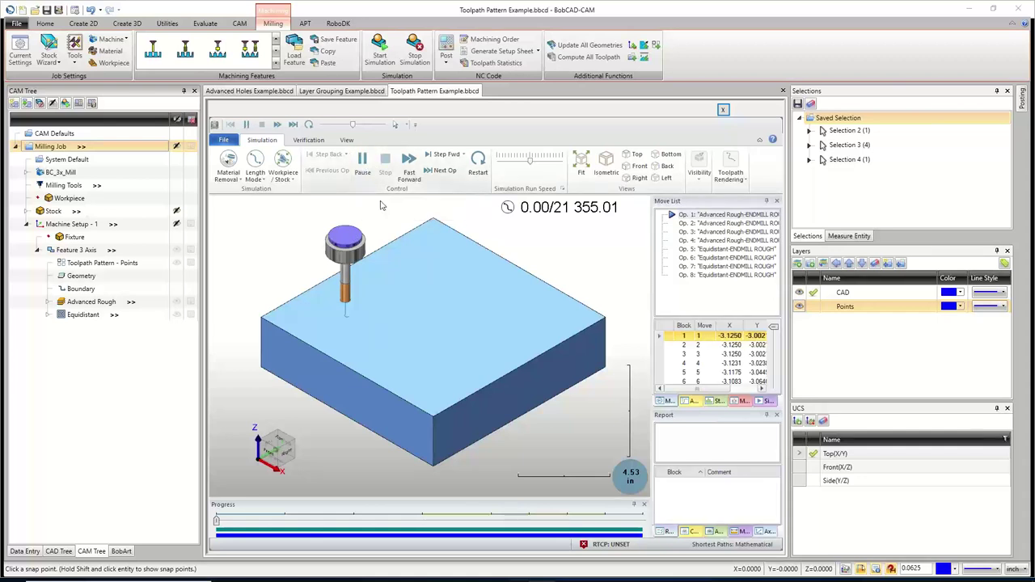
pyautogui.moveTo(530, 160); pyautogui.dragTo(548, 165)
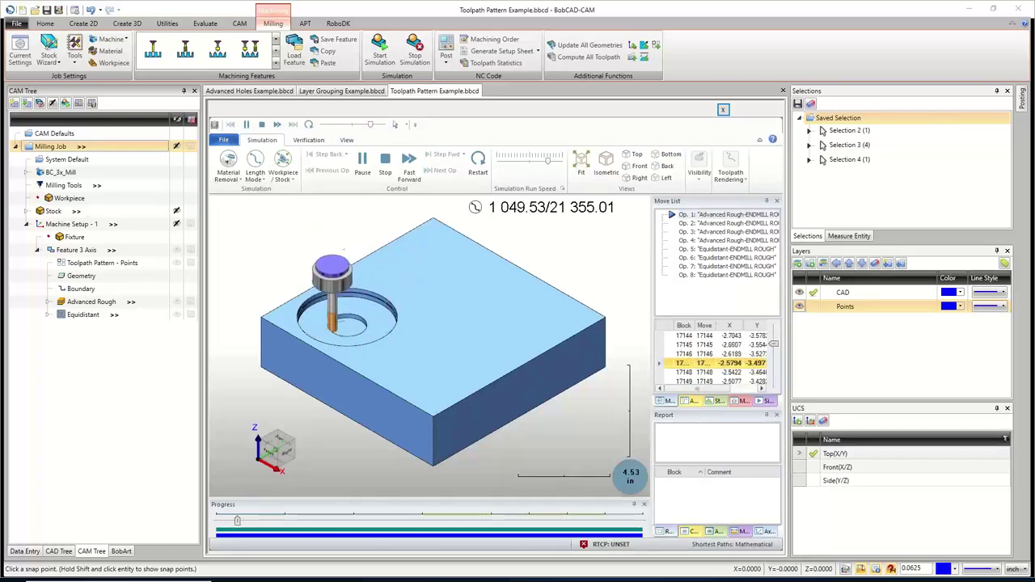
pyautogui.click(364, 162)
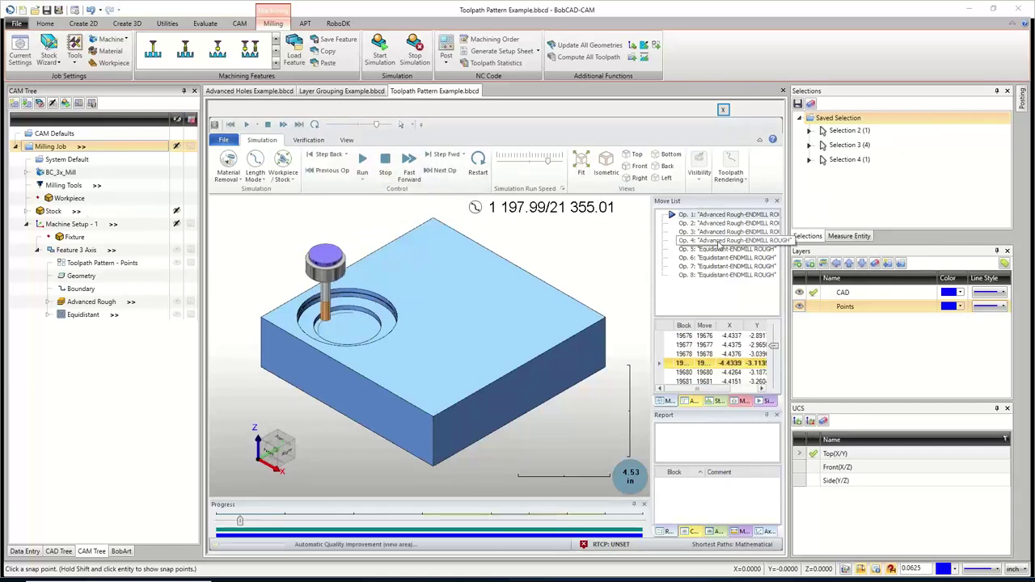
pyautogui.click(718, 250)
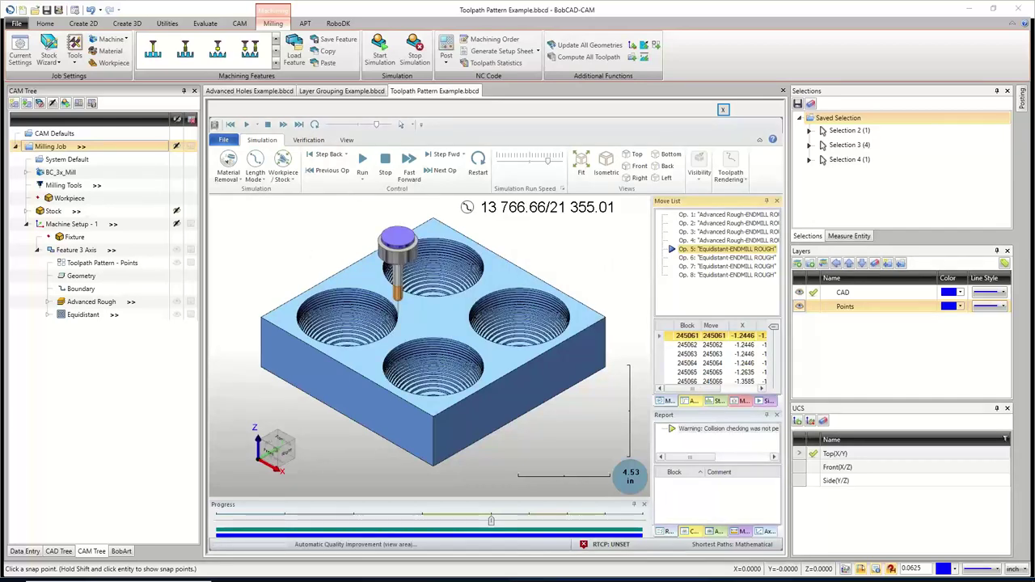
# Resume at slower speed, pause, and drag the Progress slider to the end.
pyautogui.moveTo(495, 384)
pyautogui.mouseDown(button='middle')
pyautogui.moveTo(473, 409)
pyautogui.moveTo(488, 389)
pyautogui.mouseUp(button='middle')
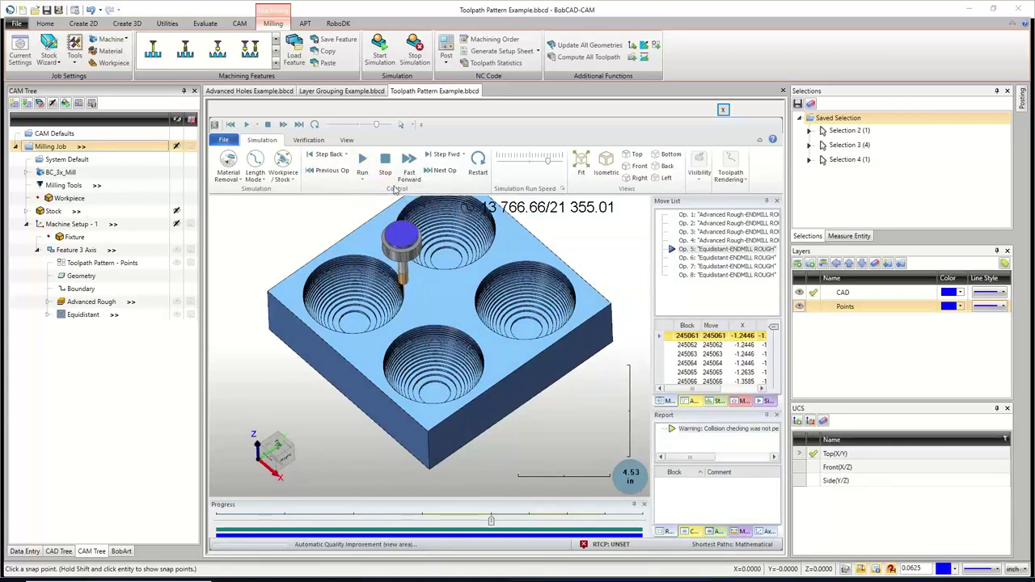
pyautogui.click(362, 160)
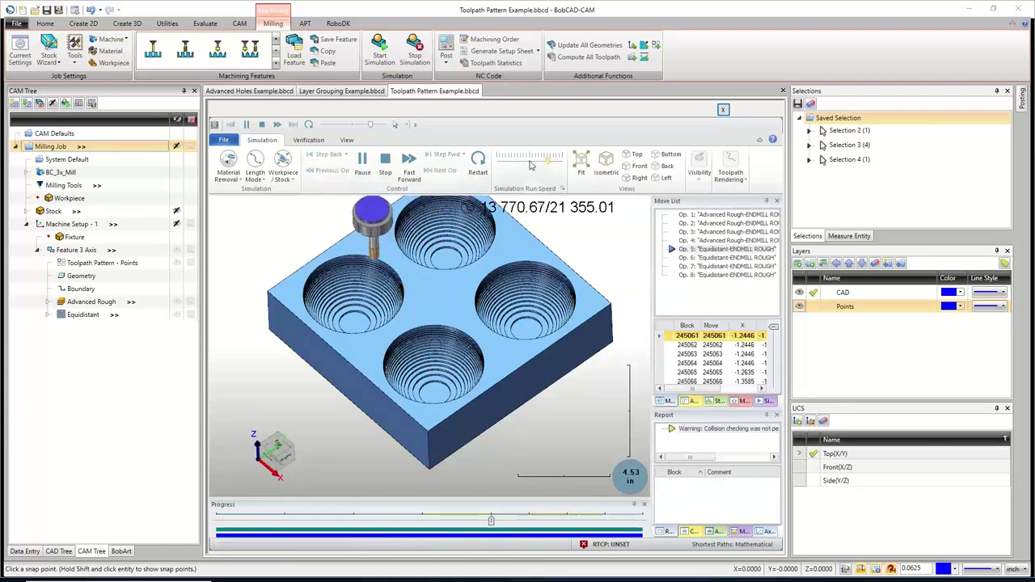
pyautogui.click(531, 161)
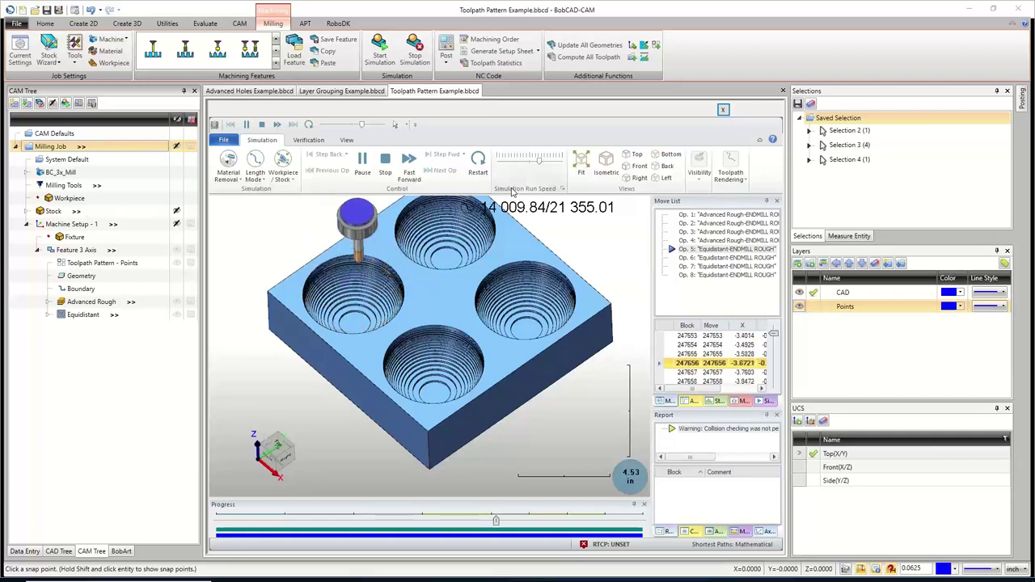
pyautogui.click(362, 161)
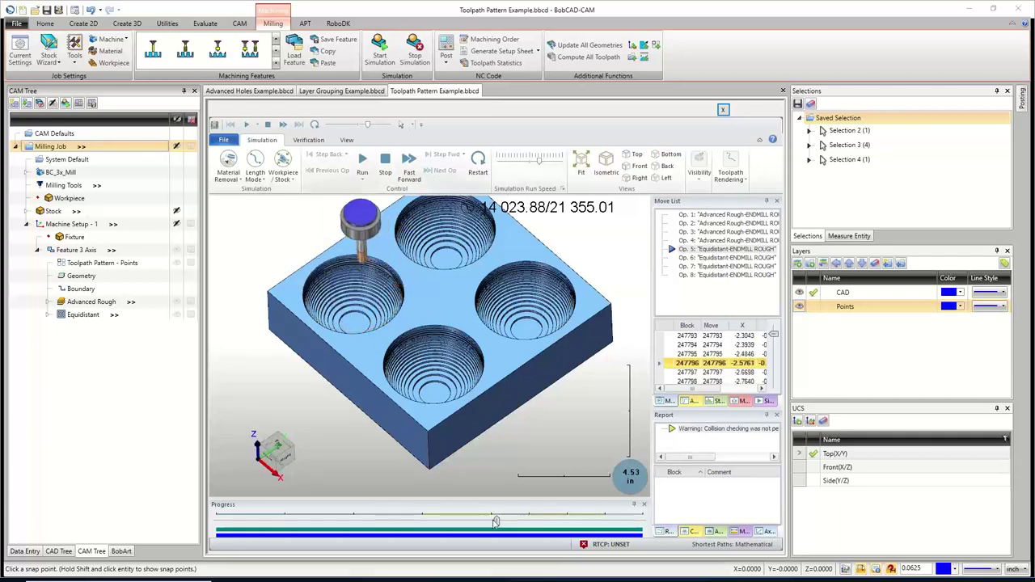
pyautogui.moveTo(496, 522); pyautogui.dragTo(642, 522)
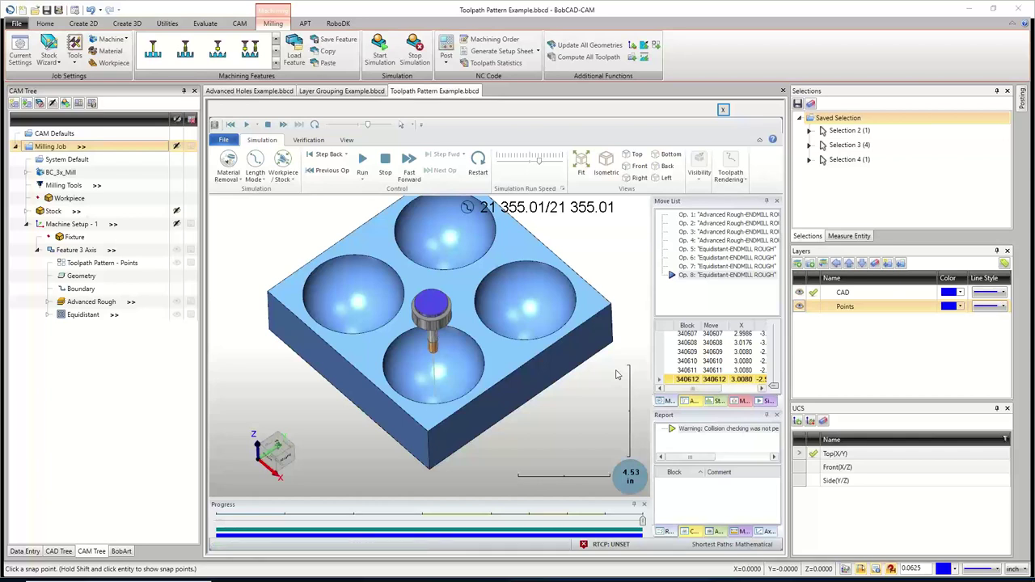
# Orbit and zoom to inspect the machined pockets, then exit the simulation via Toolpath Pattern - Points.
pyautogui.moveTo(449, 383)
pyautogui.mouseDown()
pyautogui.moveTo(446, 400)
pyautogui.moveTo(506, 376)
pyautogui.moveTo(402, 426)
pyautogui.moveTo(430, 388)
pyautogui.mouseUp()
pyautogui.scroll(10, 429, 390)
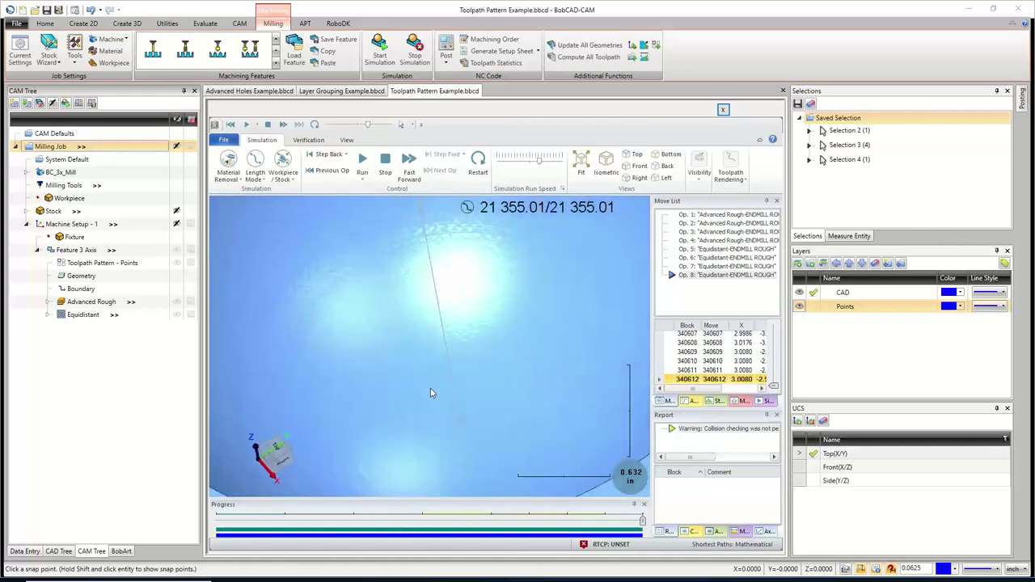
pyautogui.scroll(-8, 430, 388)
pyautogui.moveTo(482, 328); pyautogui.dragTo(533, 291)
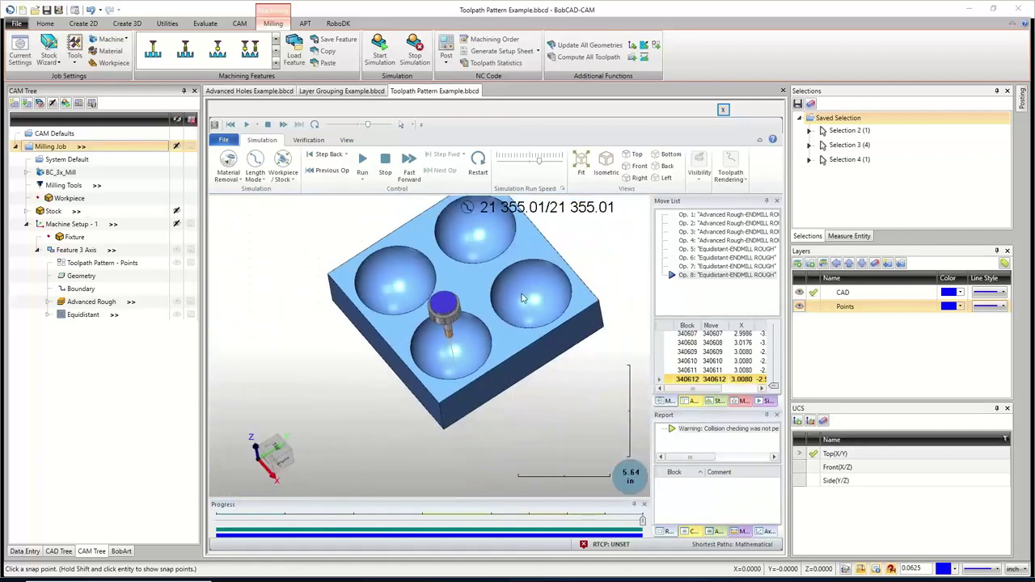
pyautogui.scroll(5, 558, 275)
pyautogui.moveTo(486, 347); pyautogui.dragTo(356, 443)
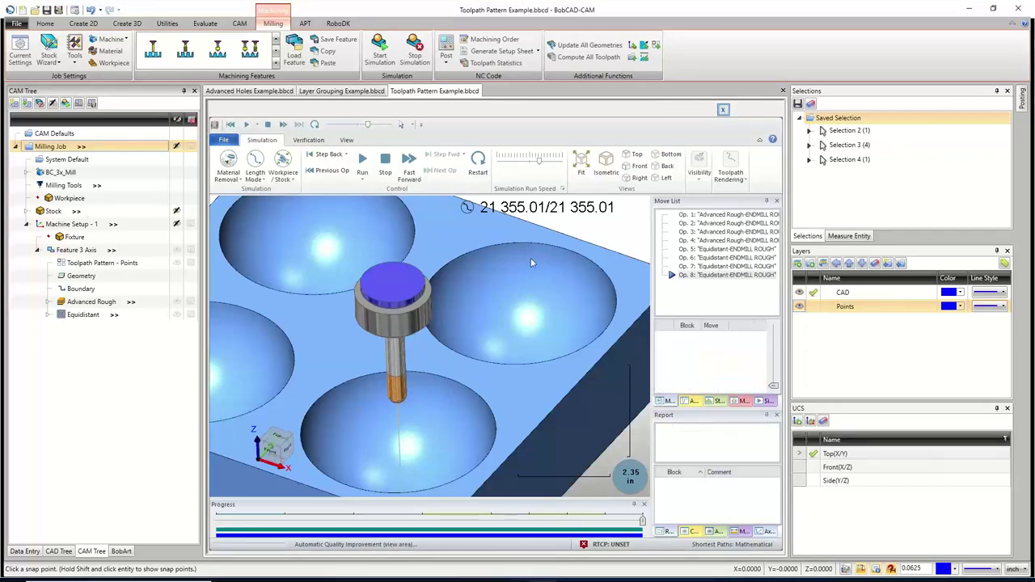
pyautogui.doubleClick(112, 265)
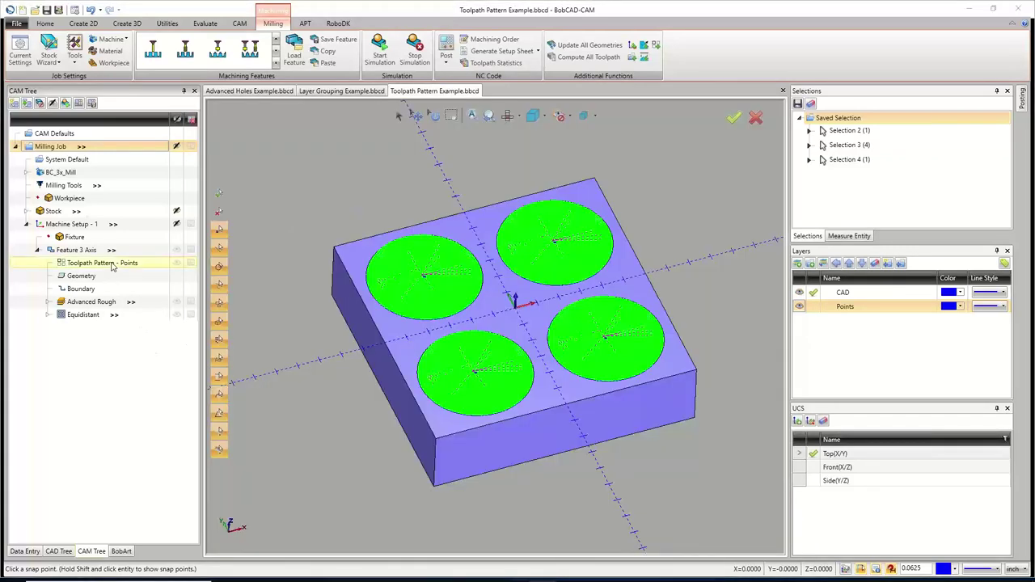
# Delete the Toolpath Pattern - Points item from the feature.
pyautogui.click(113, 265)
pyautogui.rightClick(113, 265)
pyautogui.click(73, 297)
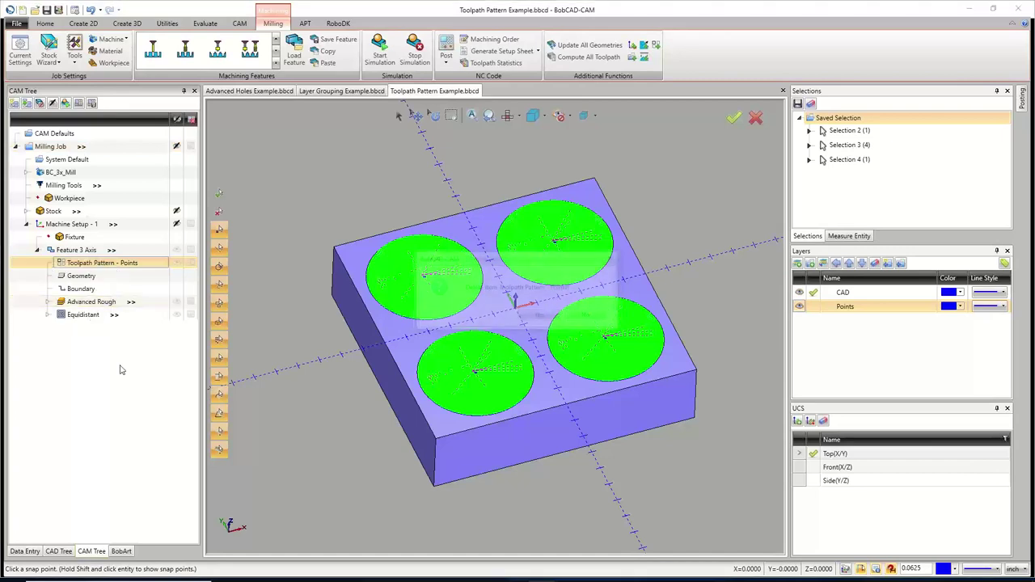
pyautogui.click(544, 314)
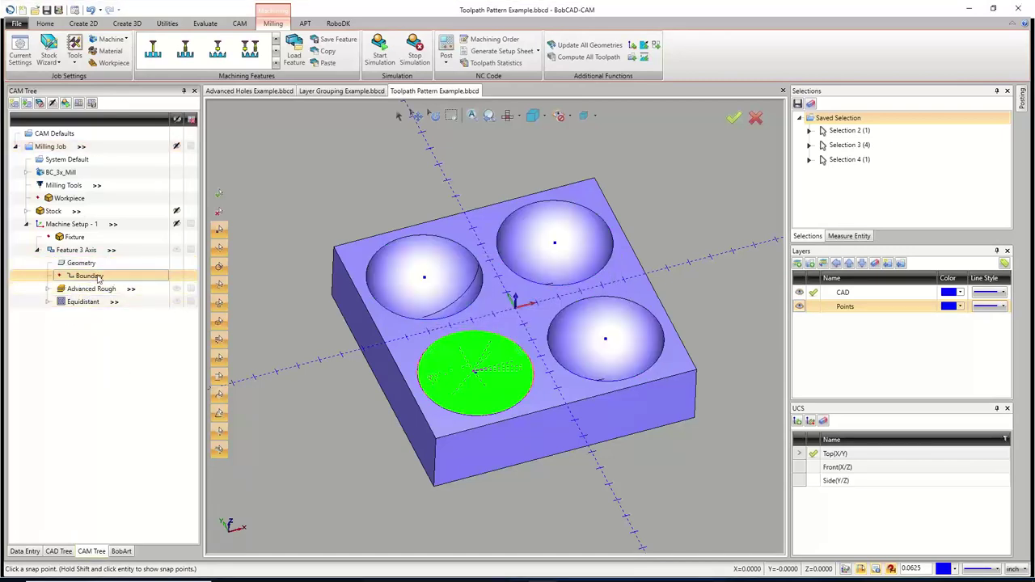
# Bound the feature with the four-edge Selection 3 and recompute the Advanced Rough toolpath.
pyautogui.doubleClick(98, 277)
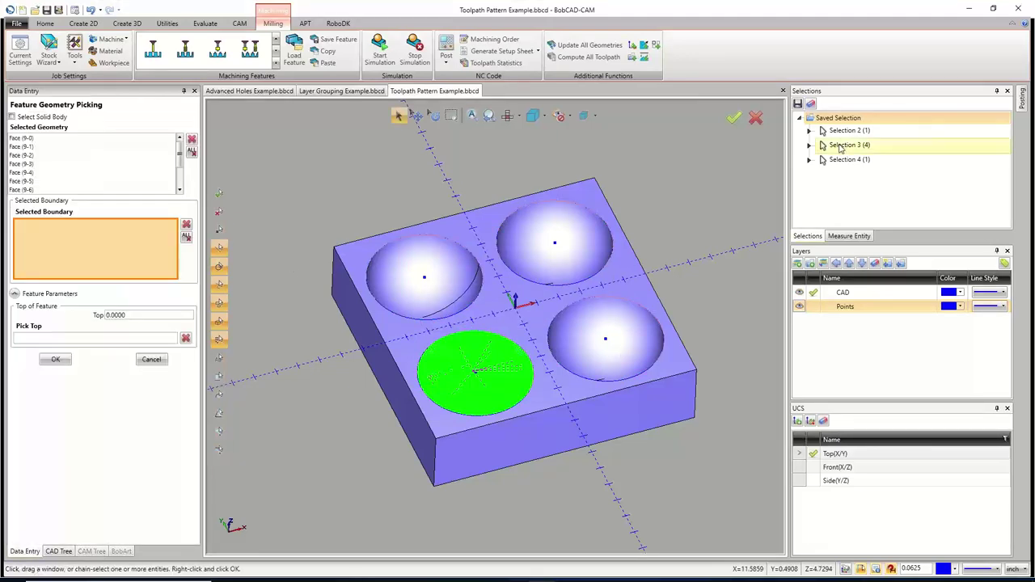
pyautogui.click(839, 145)
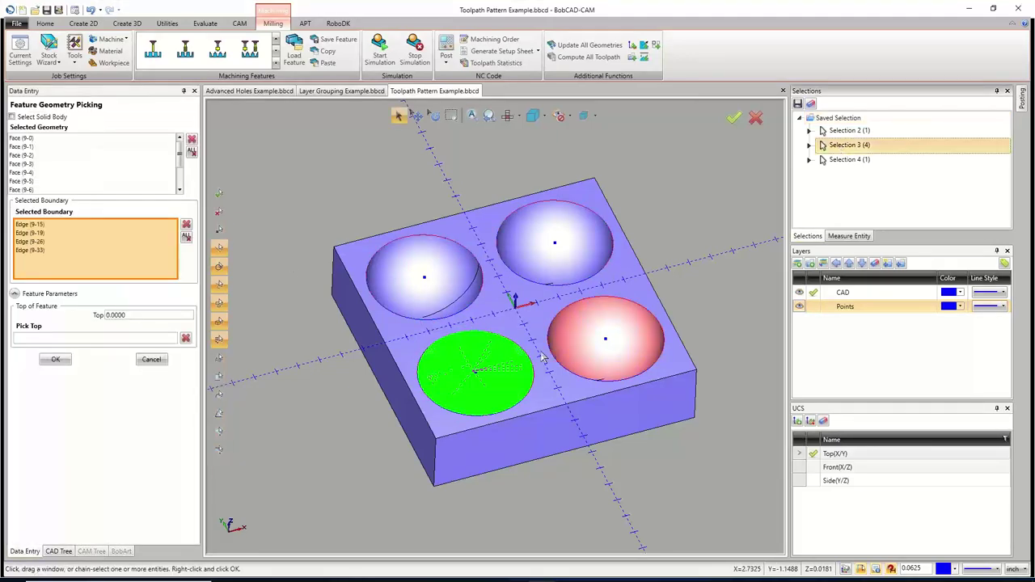
pyautogui.click(56, 360)
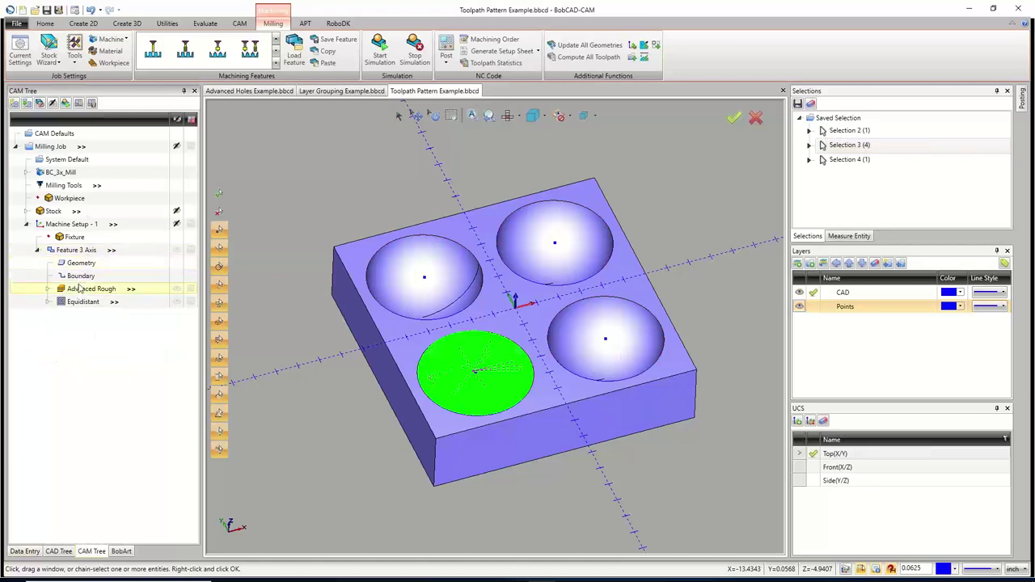
pyautogui.rightClick(79, 293)
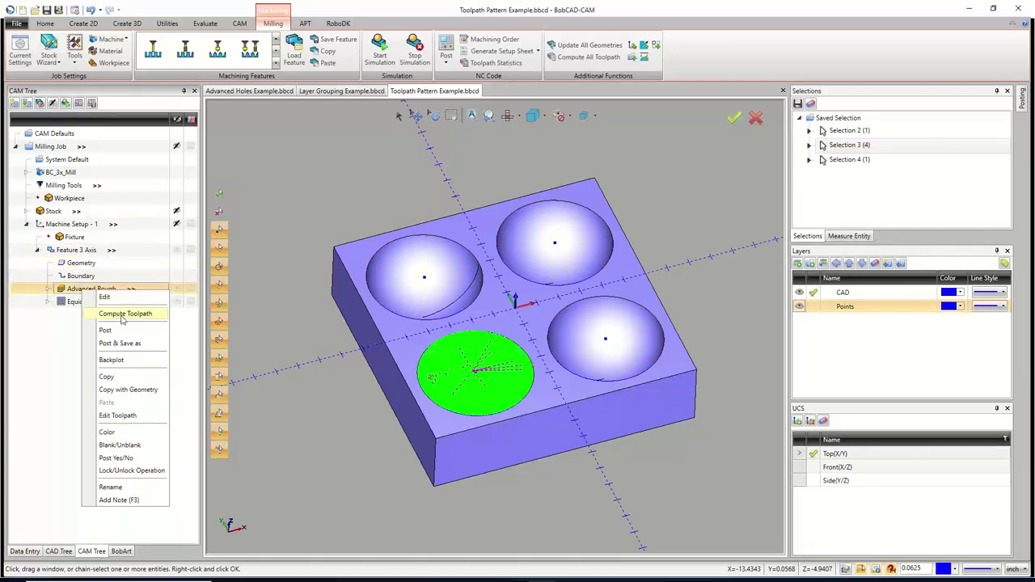
pyautogui.press('Return')
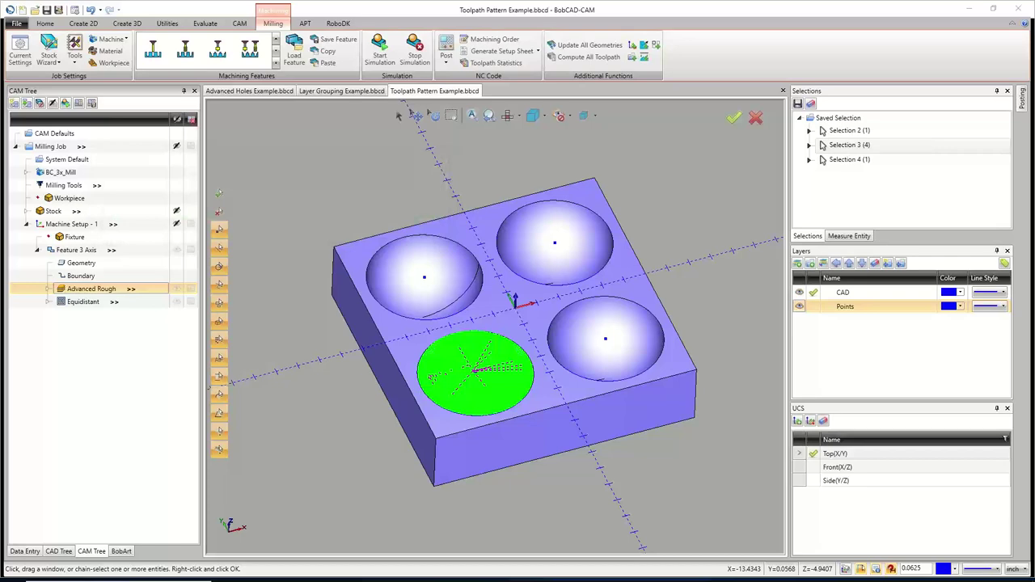
pyautogui.click(179, 251)
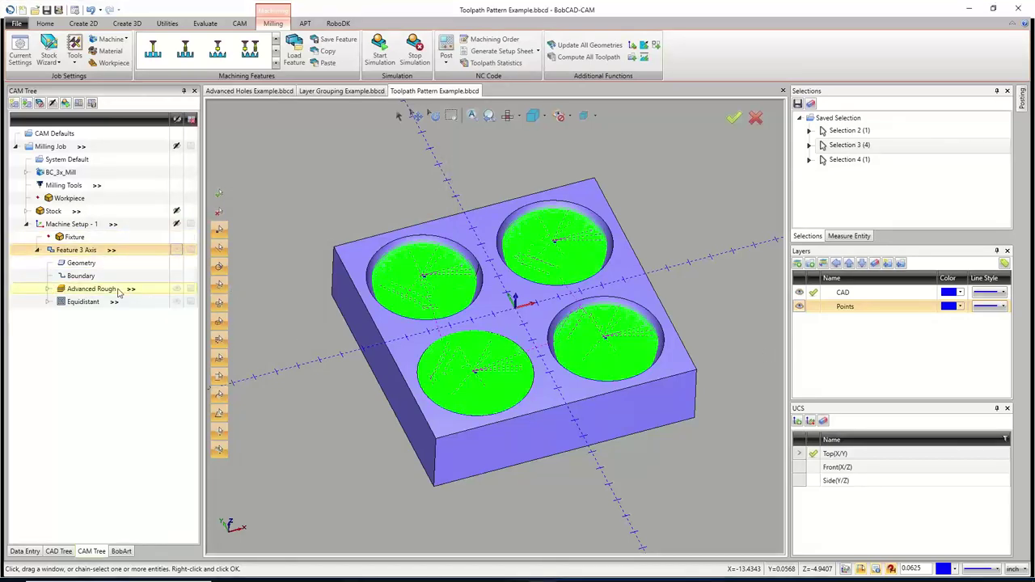
pyautogui.click(175, 302)
pyautogui.moveTo(555, 362); pyautogui.dragTo(558, 385, button='middle')
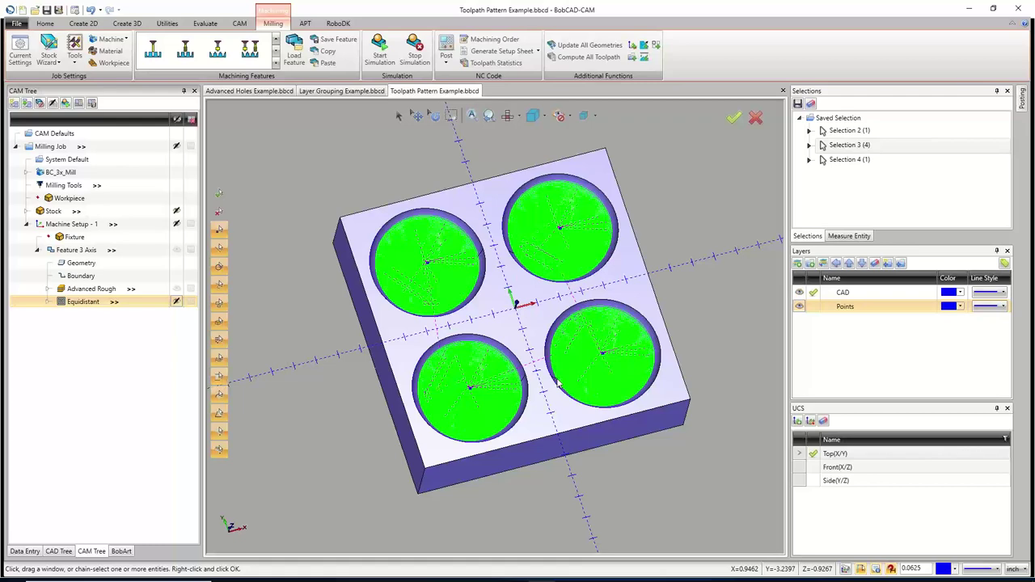
pyautogui.moveTo(541, 340); pyautogui.dragTo(540, 326, button='middle')
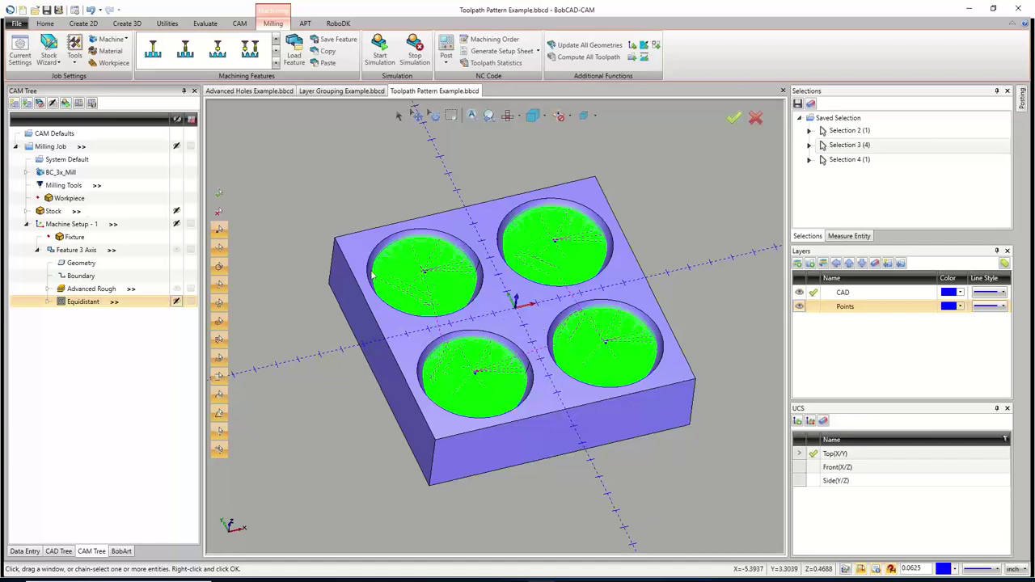
# Open Machine Setup - 1's Work Offset Pattern, starting at 2 with X direction distance 6.0000.
pyautogui.rightClick(87, 226)
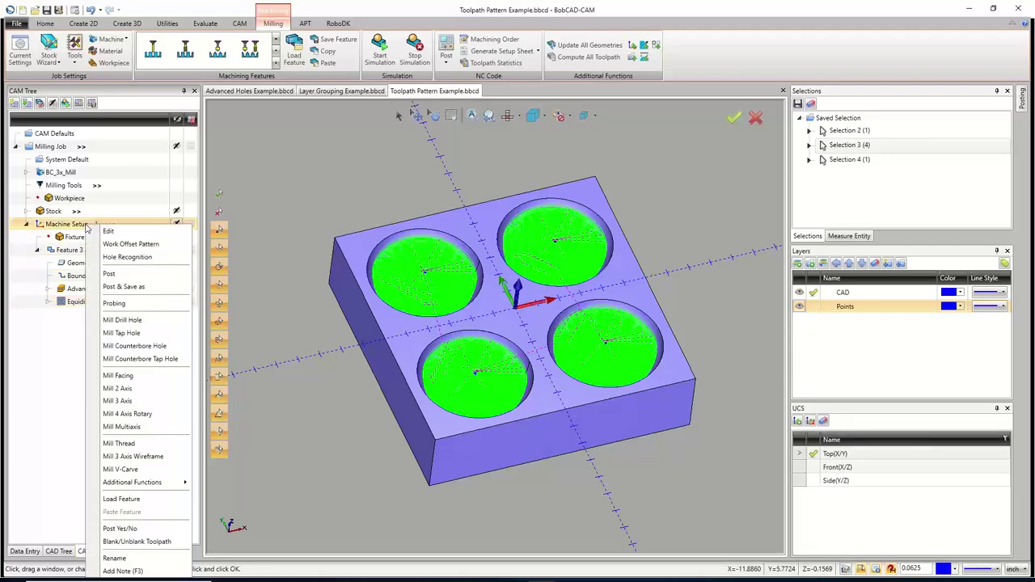
pyautogui.click(125, 244)
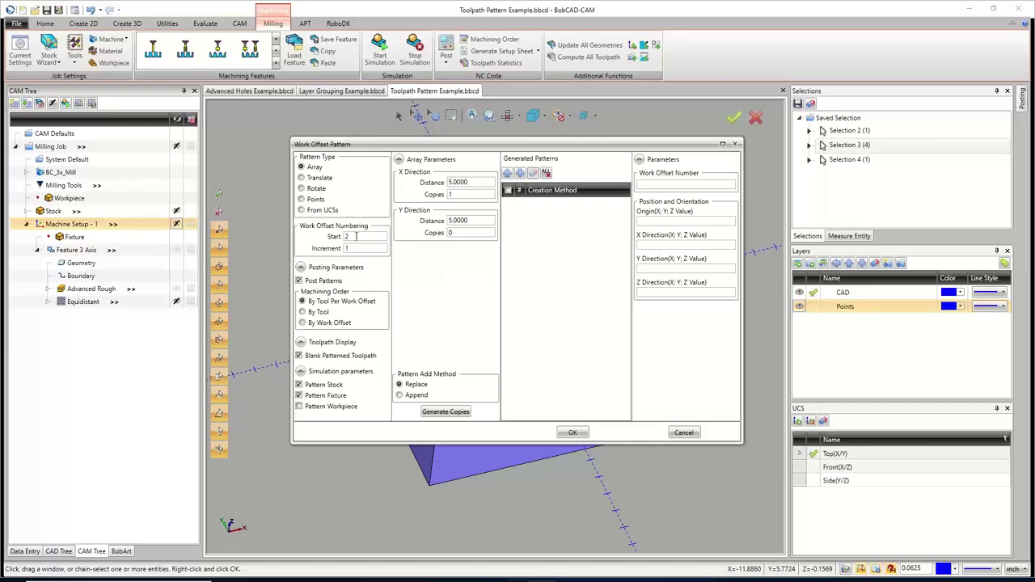
pyautogui.doubleClick(357, 237)
pyautogui.write('1')
pyautogui.doubleClick(358, 248)
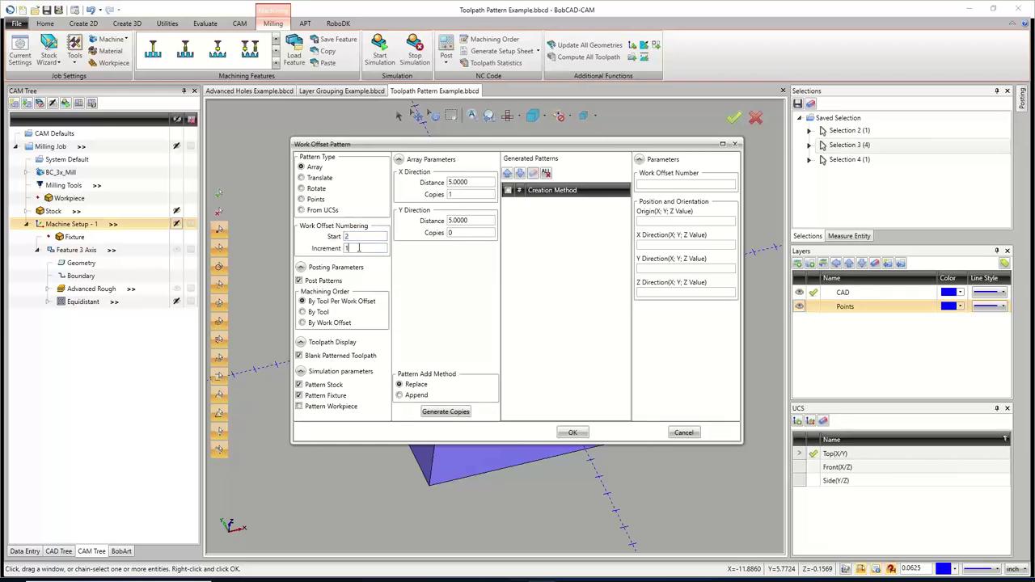
pyautogui.click(337, 238)
pyautogui.click(476, 183)
pyautogui.write('6')
pyautogui.press('Tab')
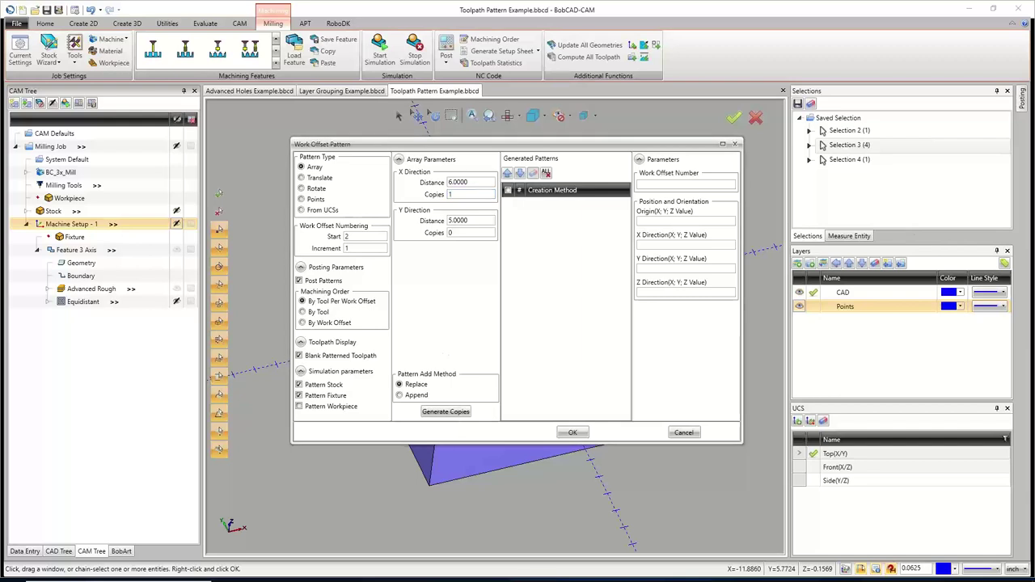
# Keep X copies at 1, generate the Array work offset 2 at X 6, and accept.
pyautogui.click(316, 358)
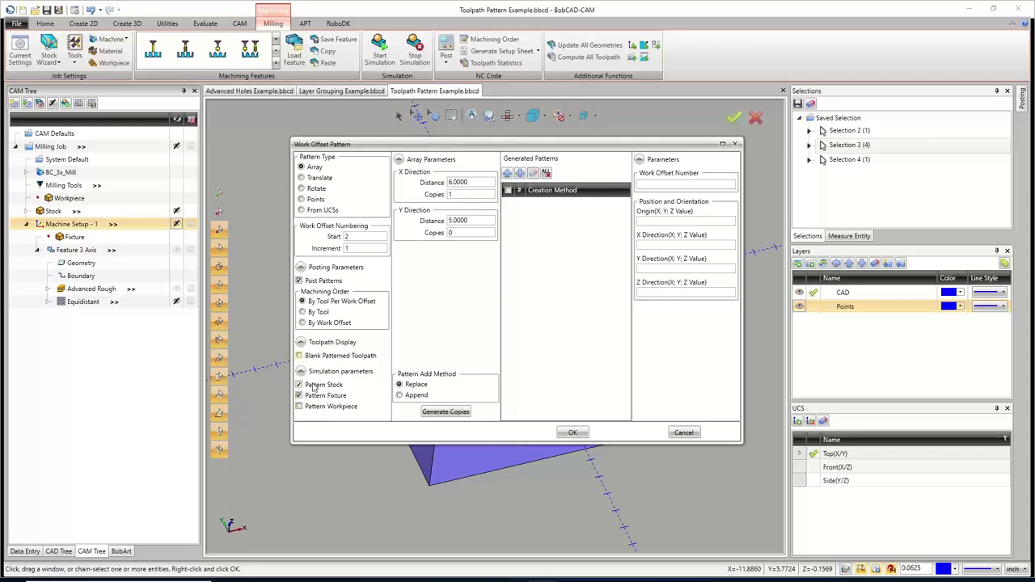
pyautogui.click(328, 357)
pyautogui.click(463, 194)
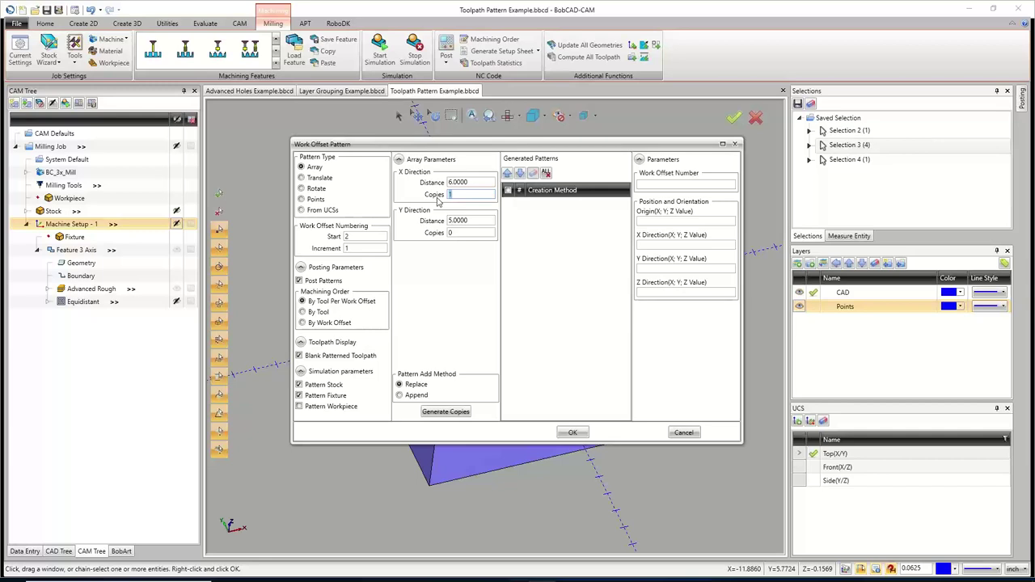
pyautogui.write('2')
pyautogui.press('BackSpace')
pyautogui.write('1')
pyautogui.click(446, 411)
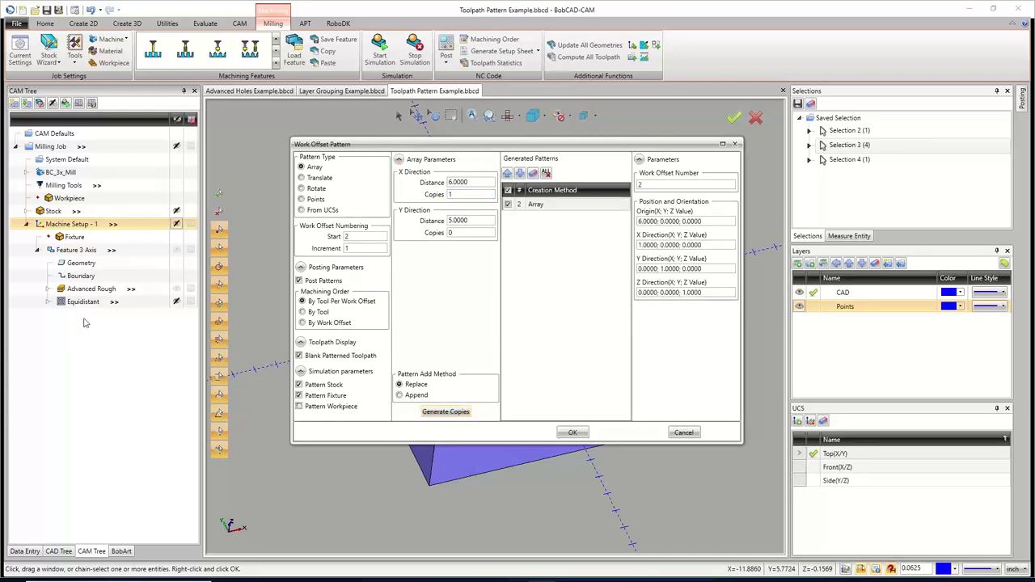
pyautogui.click(575, 431)
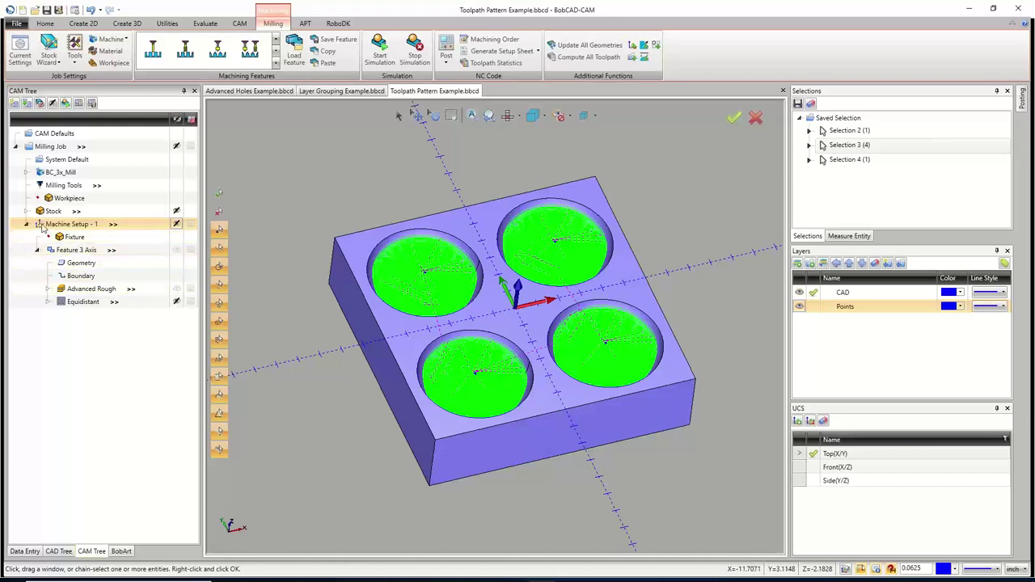
# Hide the Advanced Rough toolpath display and post the Milling Job to G-code.
pyautogui.hotkey('ctrl', 'Tab')
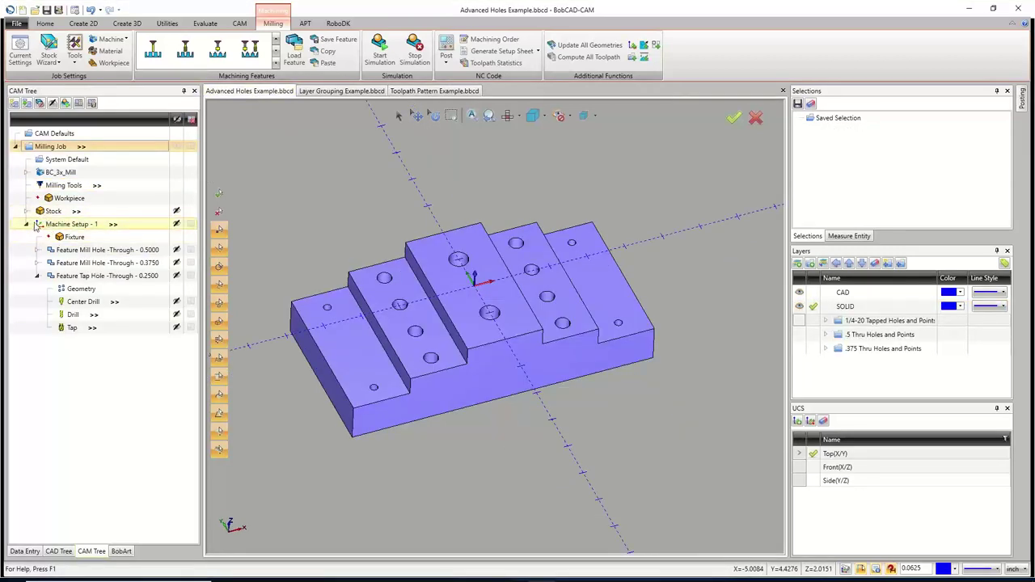
pyautogui.hotkey('ctrl', 'Tab')
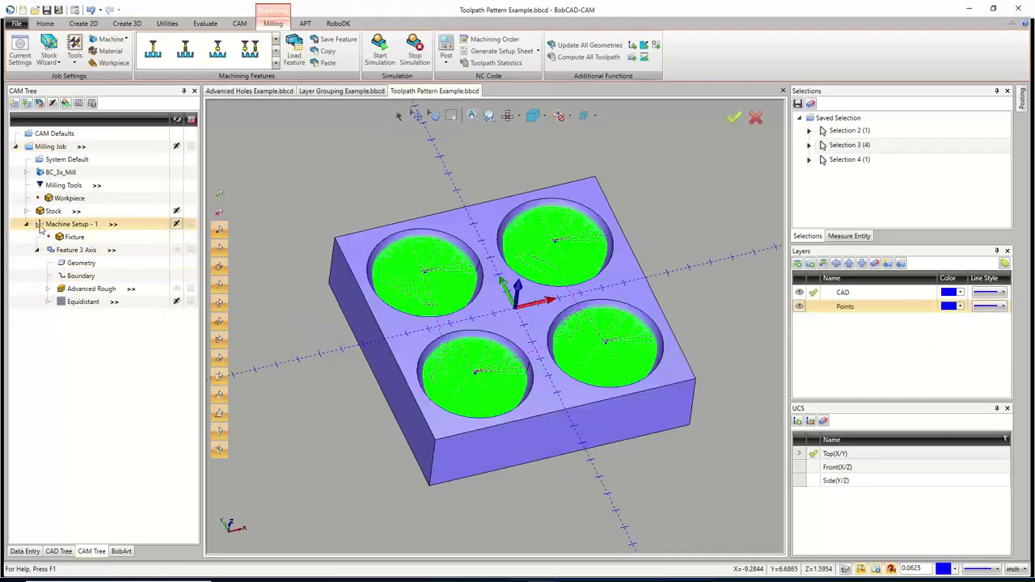
pyautogui.click(190, 288)
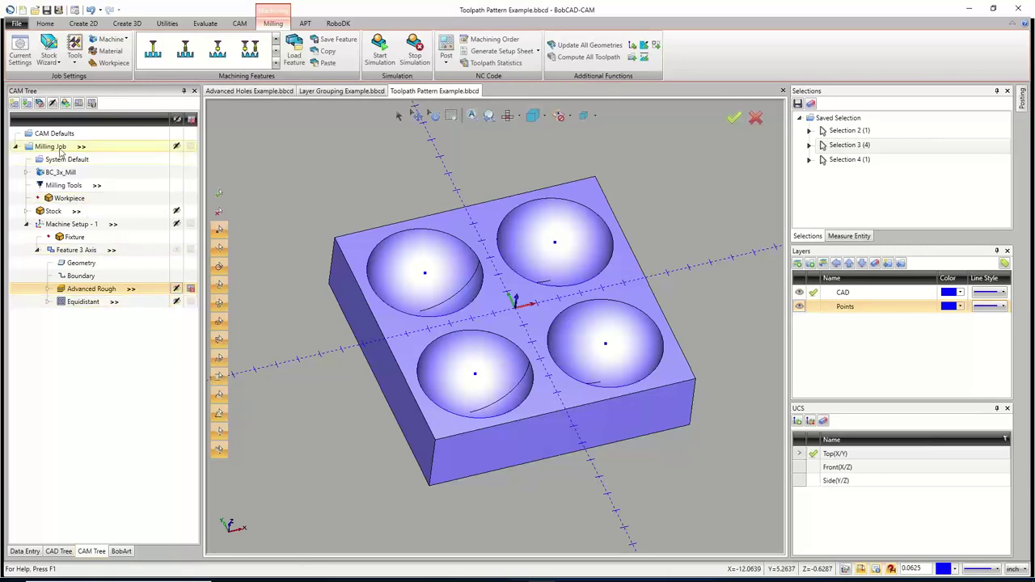
pyautogui.rightClick(60, 150)
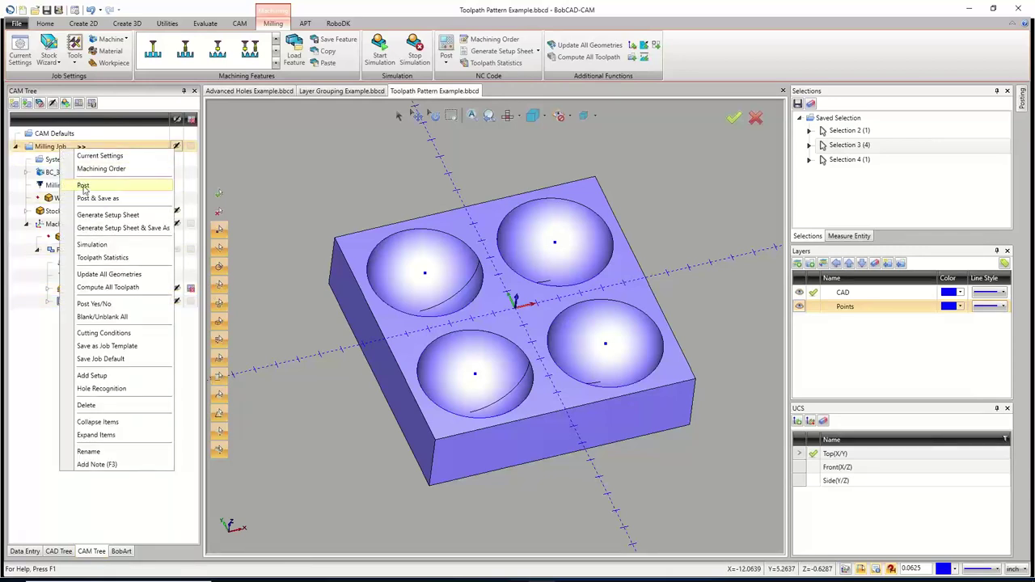
pyautogui.click(86, 187)
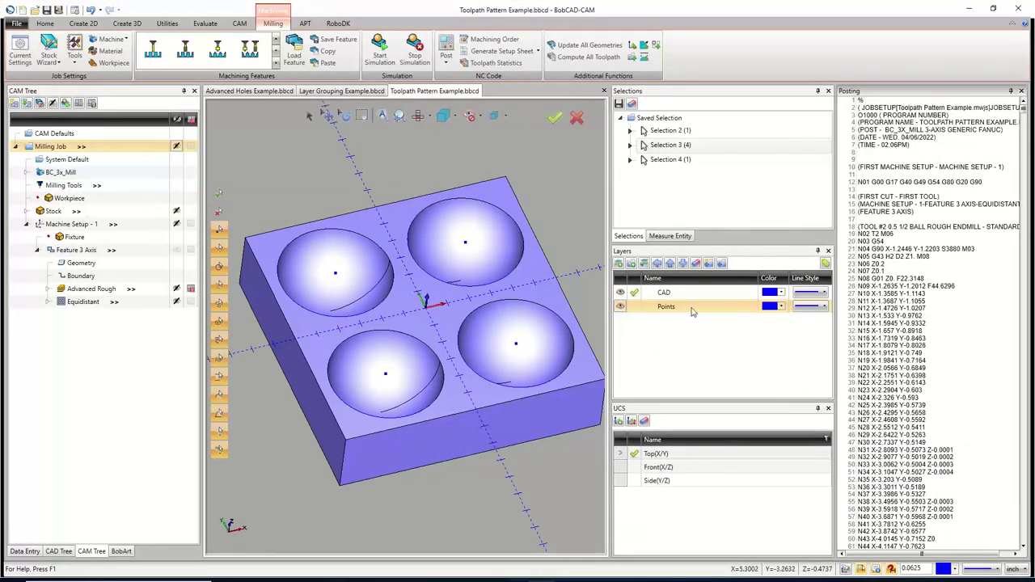
# Send the posted Machine Setup - 1 program to the NC Editor.
pyautogui.rightClick(891, 236)
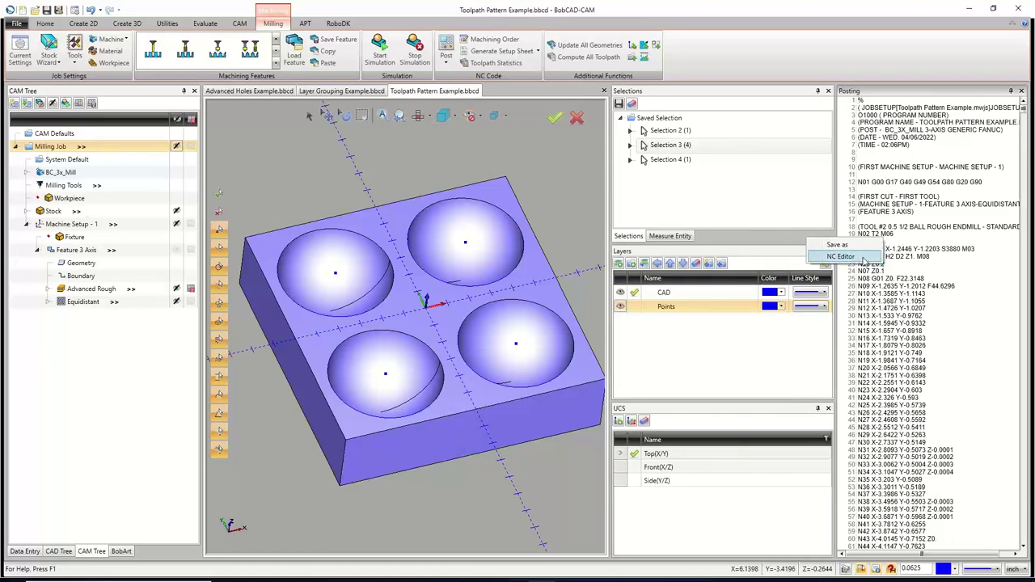
pyautogui.click(862, 257)
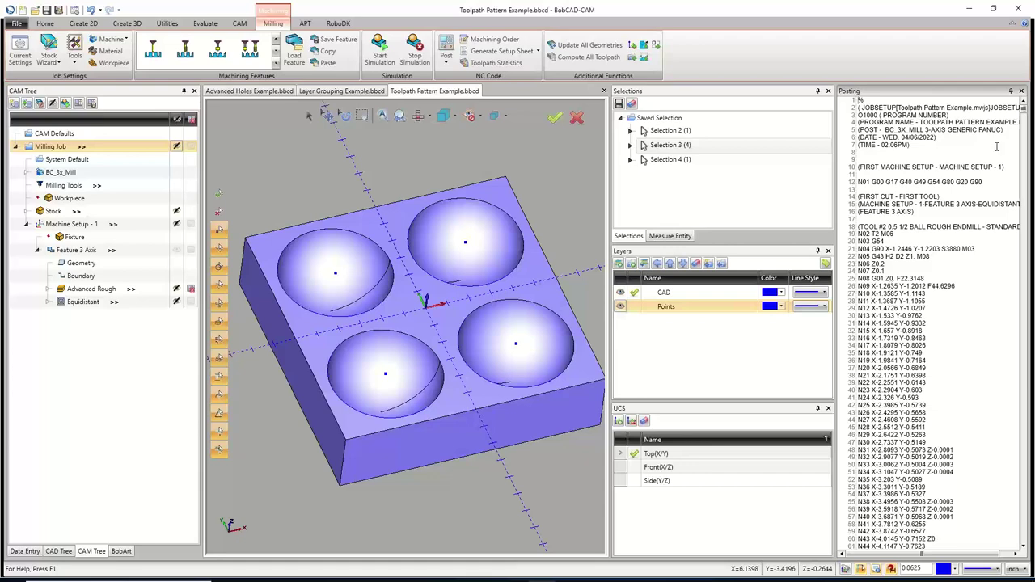
pyautogui.scroll(-3, 550, 485)
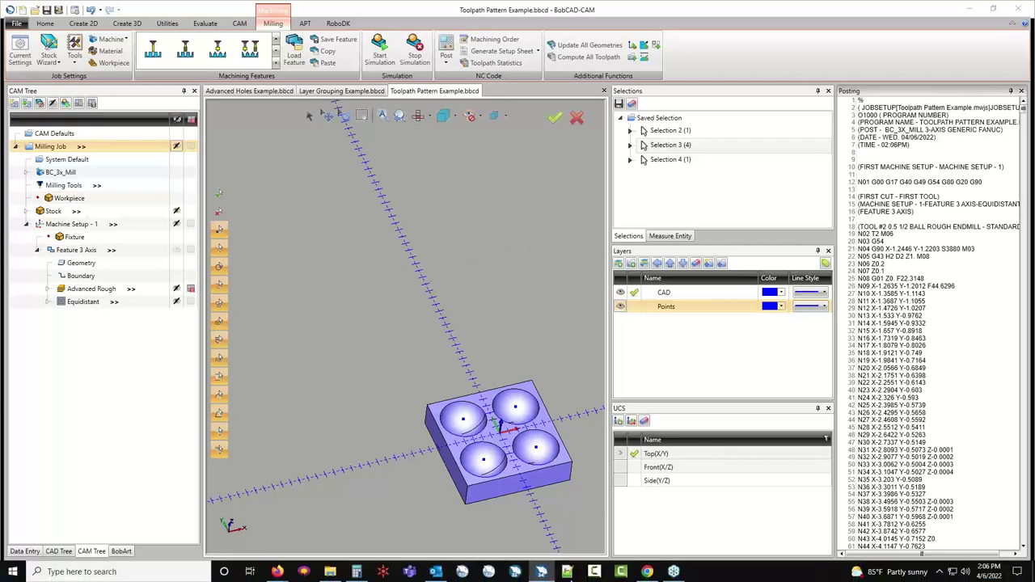
pyautogui.moveTo(435, 571)
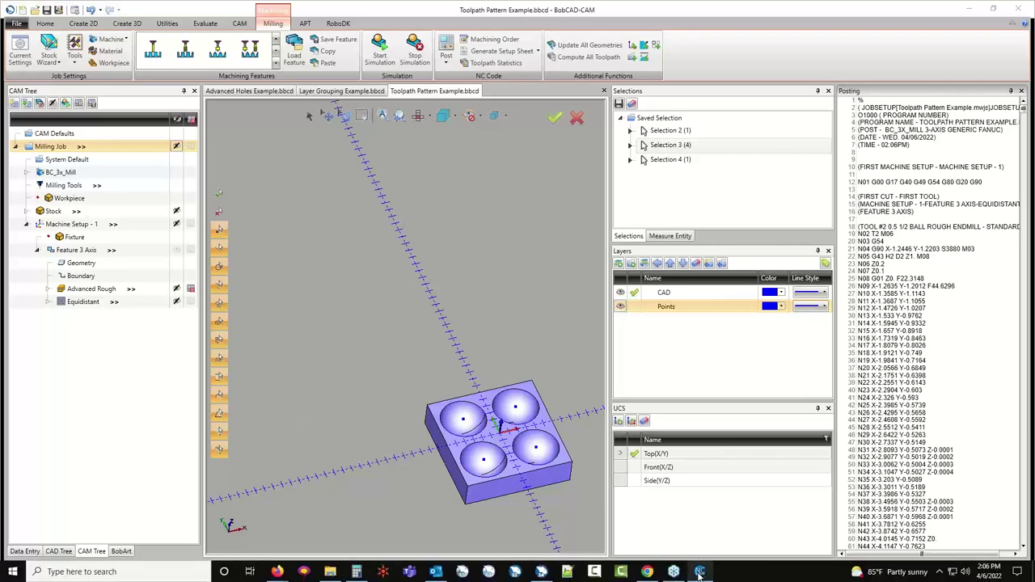
# Find the first G55 work offset in the NcEditor program and scroll through the code.
pyautogui.click(700, 571)
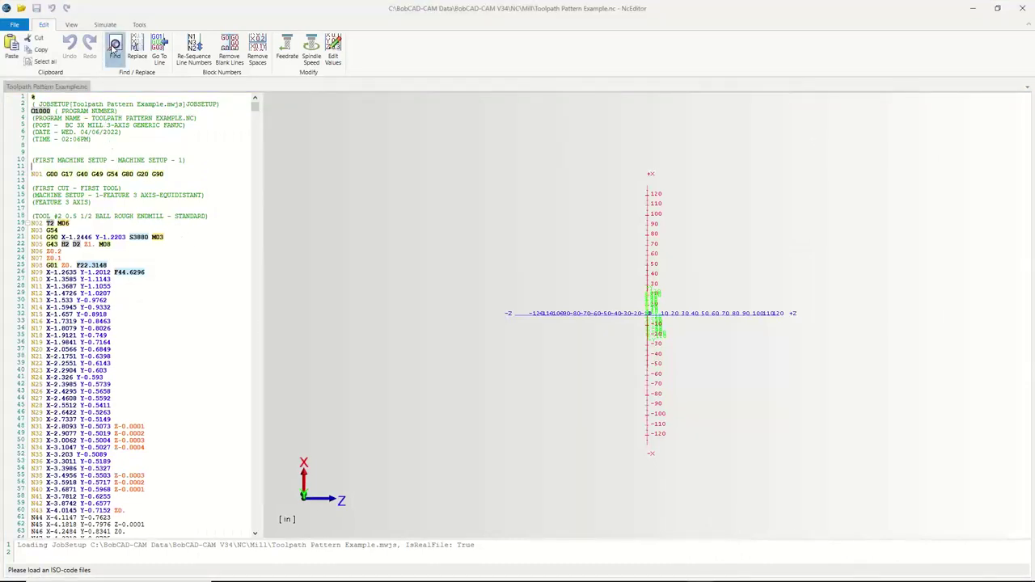
pyautogui.click(115, 50)
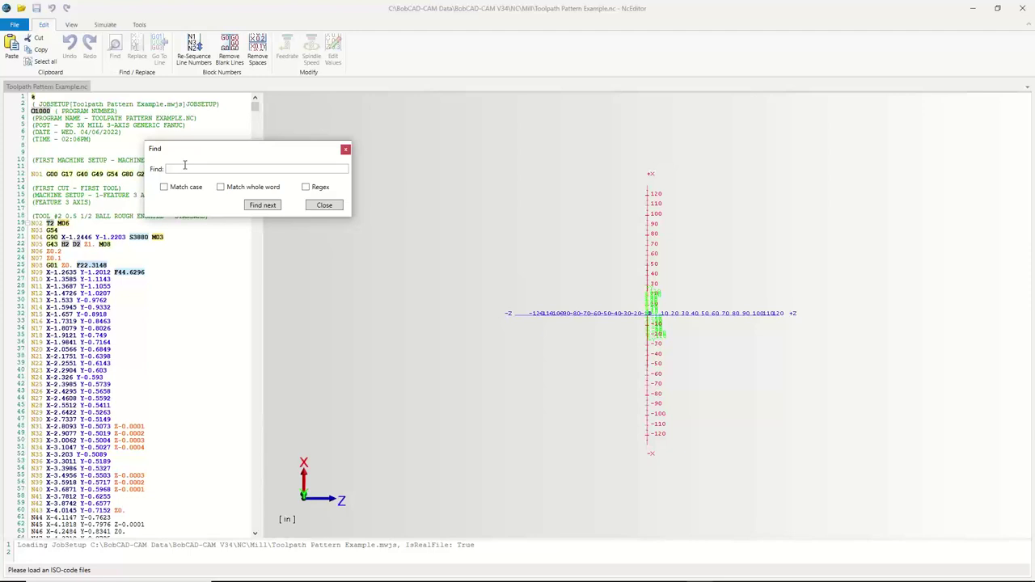
pyautogui.write('G55')
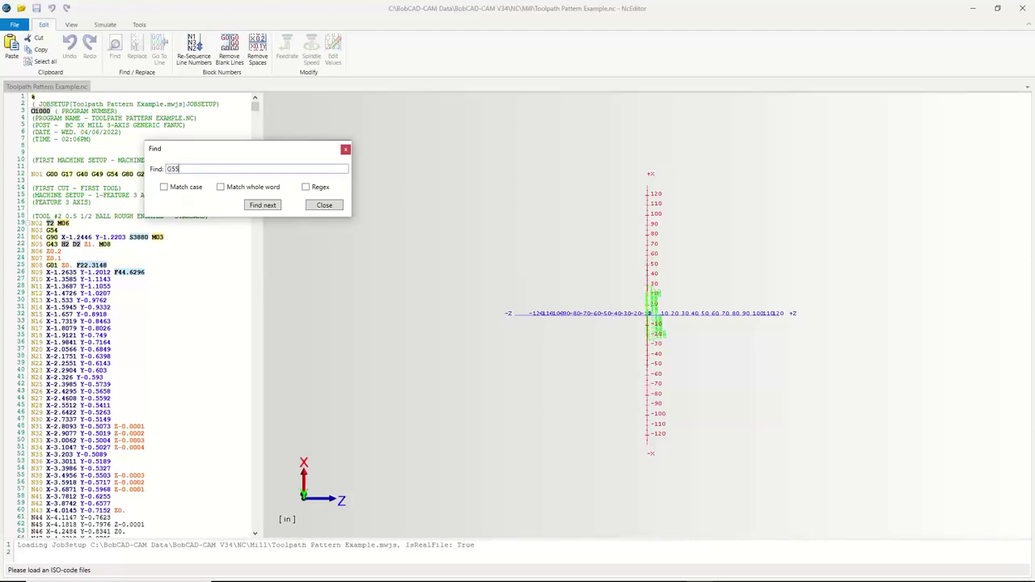
pyautogui.click(267, 205)
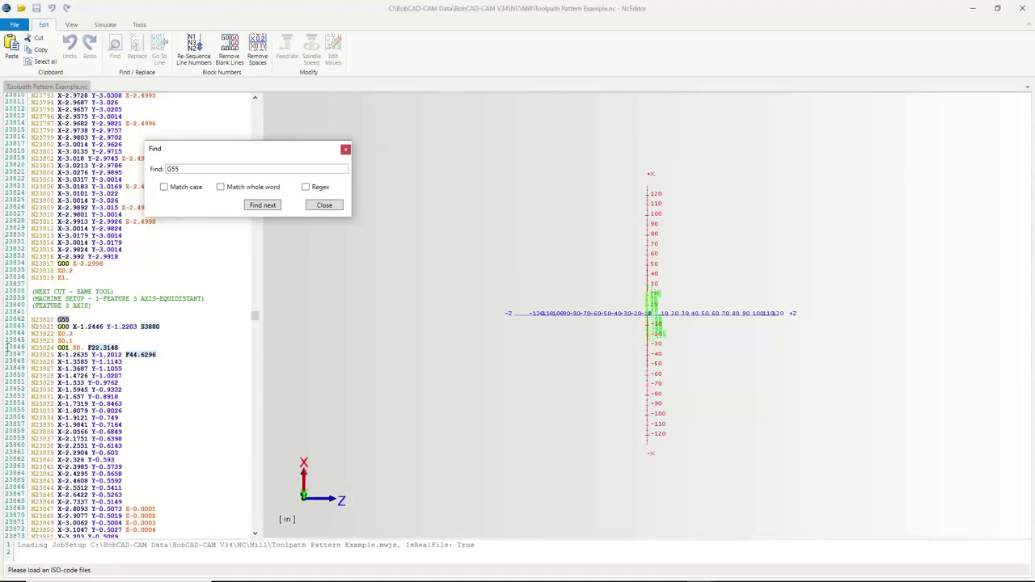
pyautogui.click(324, 206)
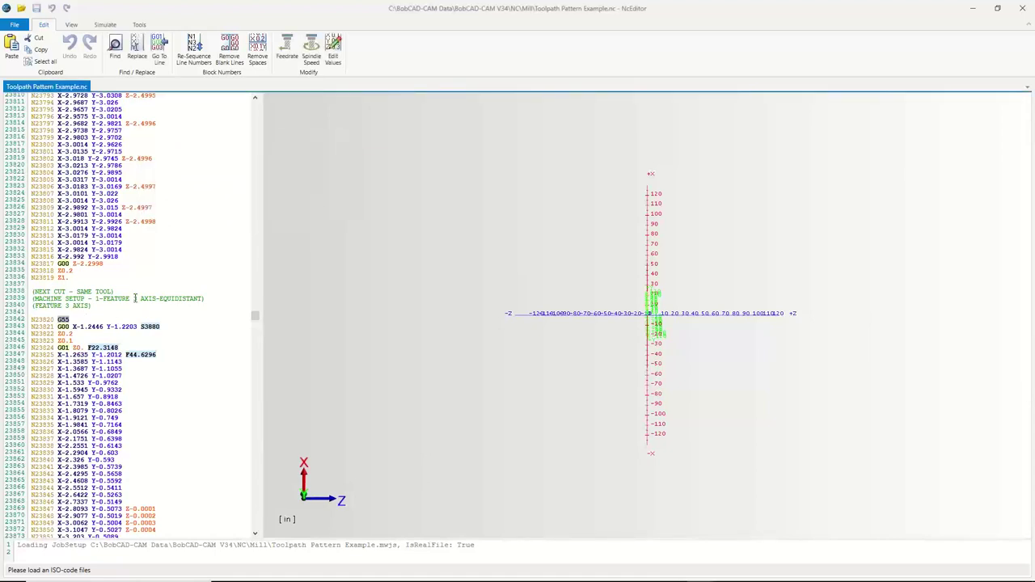
pyautogui.scroll(-2, 104, 323)
pyautogui.scroll(-20, 105, 308)
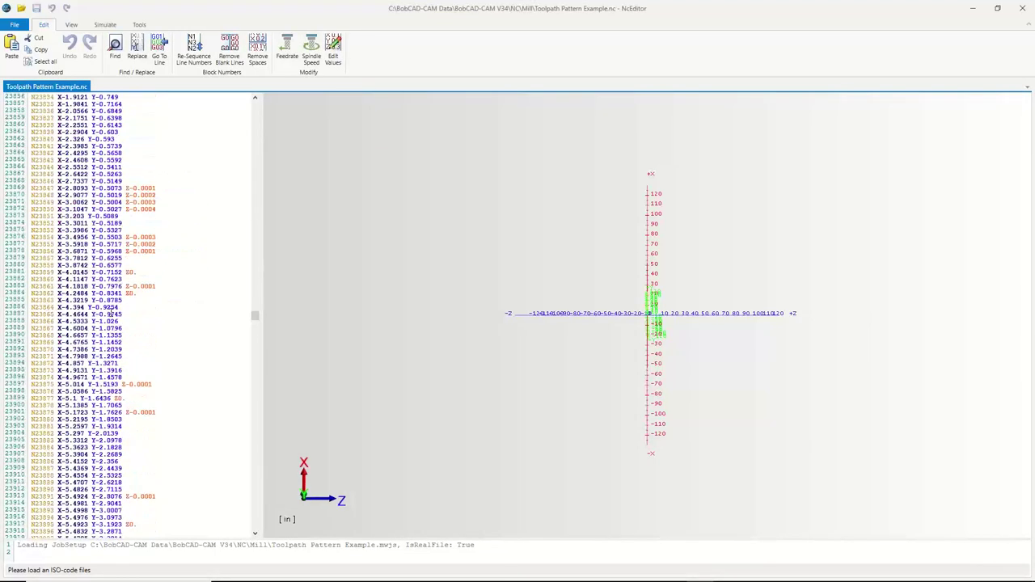
pyautogui.scroll(-3, 109, 314)
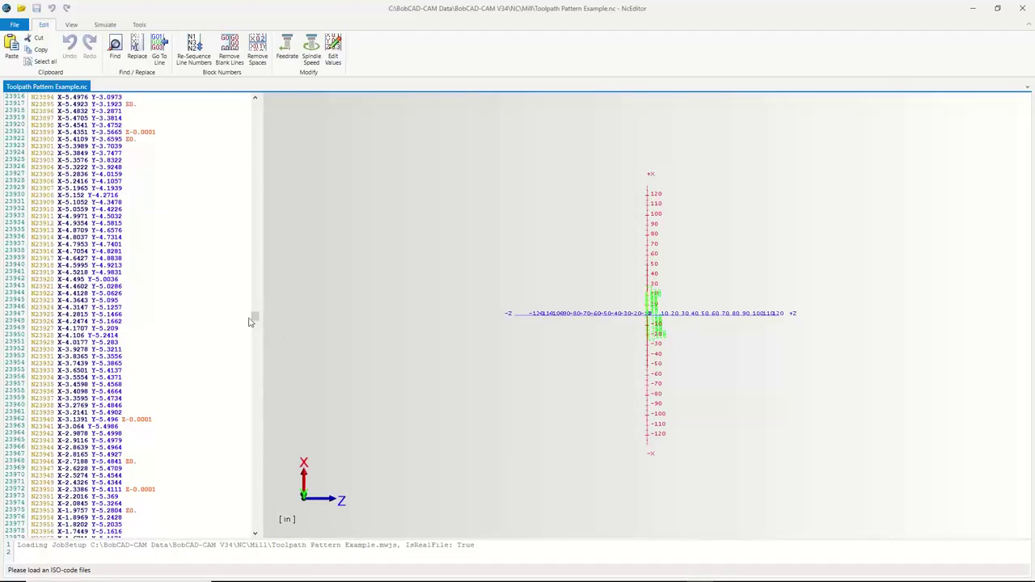
pyautogui.moveTo(253, 319); pyautogui.dragTo(276, 103)
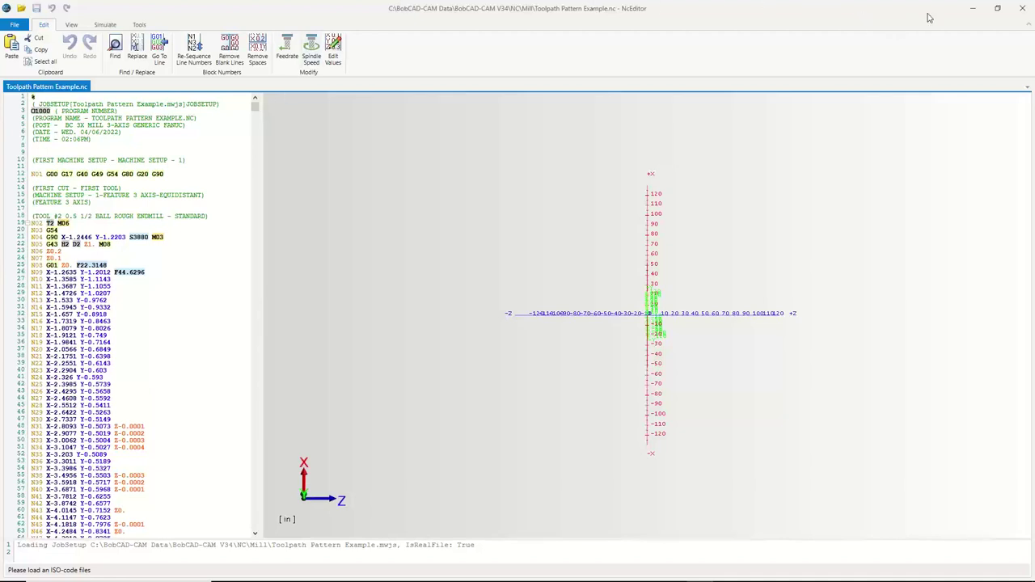
# Close NcEditor and the Posting panel, then orbit the four-pocket block to an oblique view.
pyautogui.click(1022, 8)
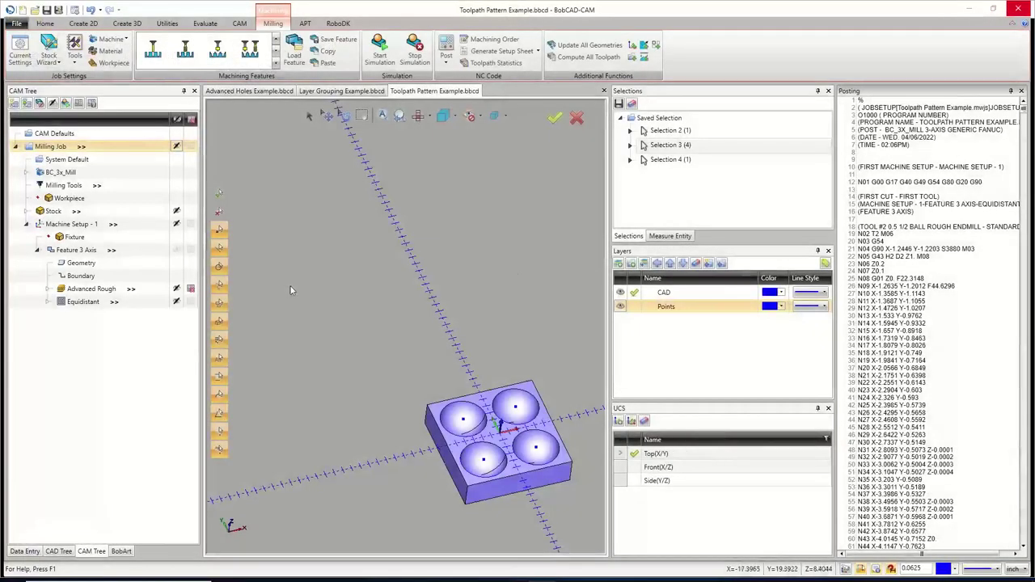
pyautogui.click(1021, 90)
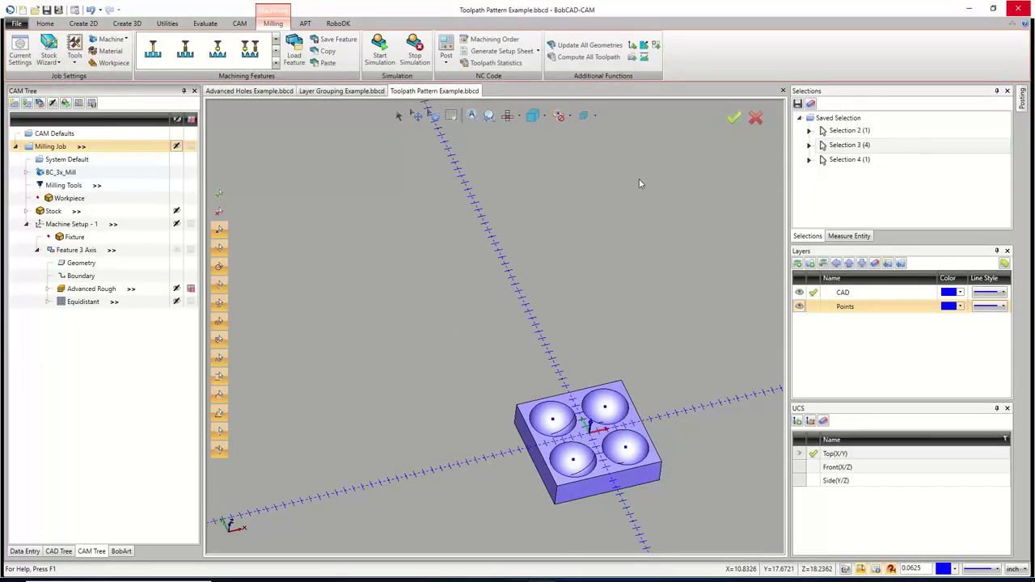
pyautogui.scroll(5, 591, 394)
pyautogui.scroll(-5, 591, 395)
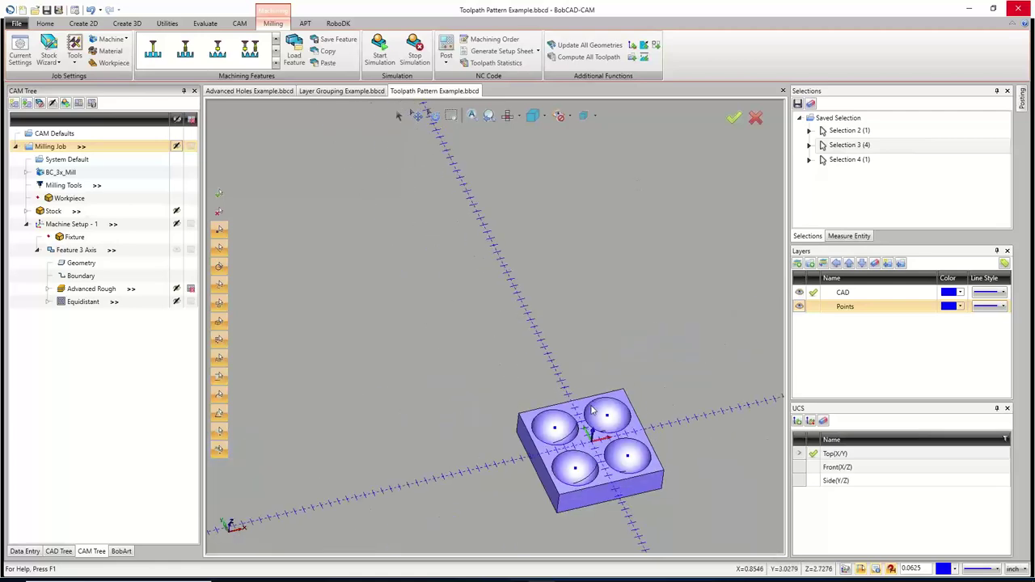
pyautogui.scroll(4, 628, 518)
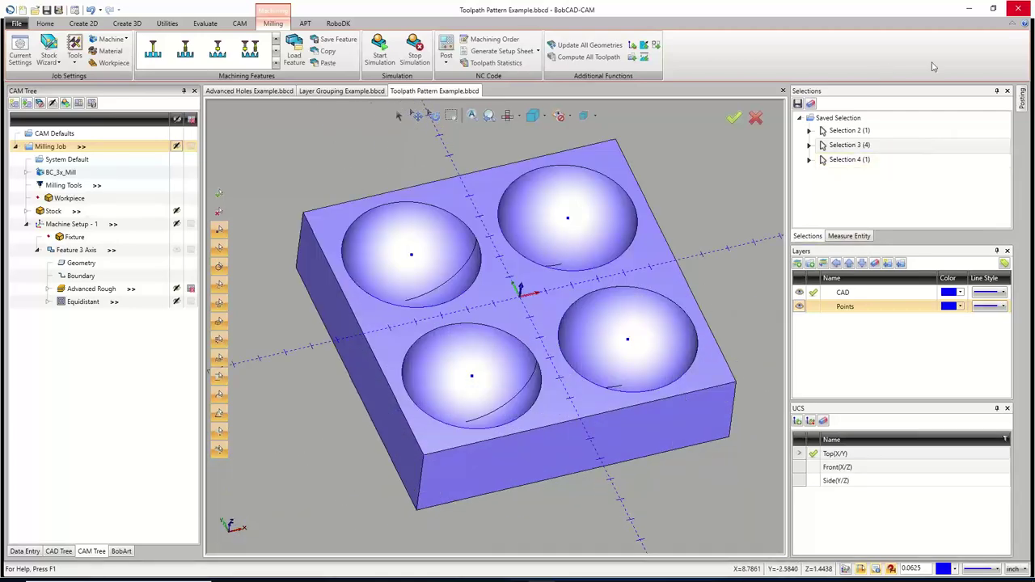
pyautogui.moveTo(554, 344)
pyautogui.mouseDown(button='middle')
pyautogui.moveTo(596, 319)
pyautogui.moveTo(586, 309)
pyautogui.moveTo(558, 330)
pyautogui.mouseUp(button='middle')
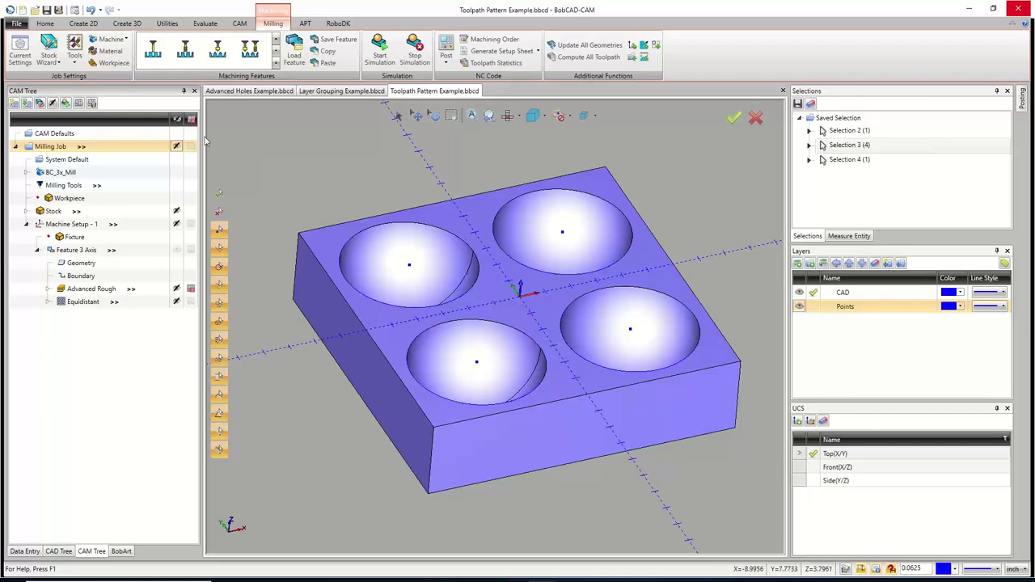
# In a new document, draw a 3 × 2 rectangle at the origin.
pyautogui.click(22, 11)
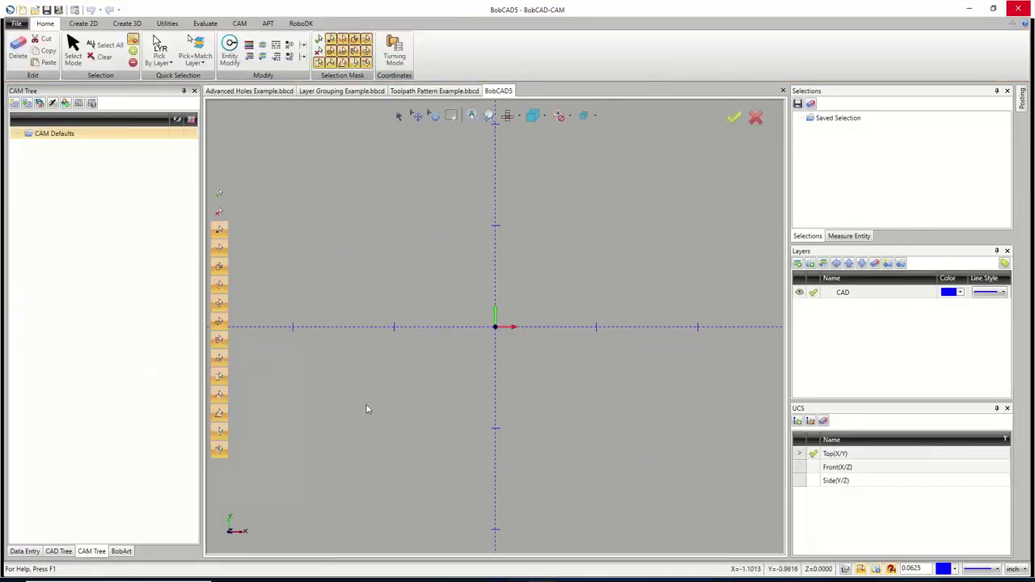
pyautogui.click(83, 22)
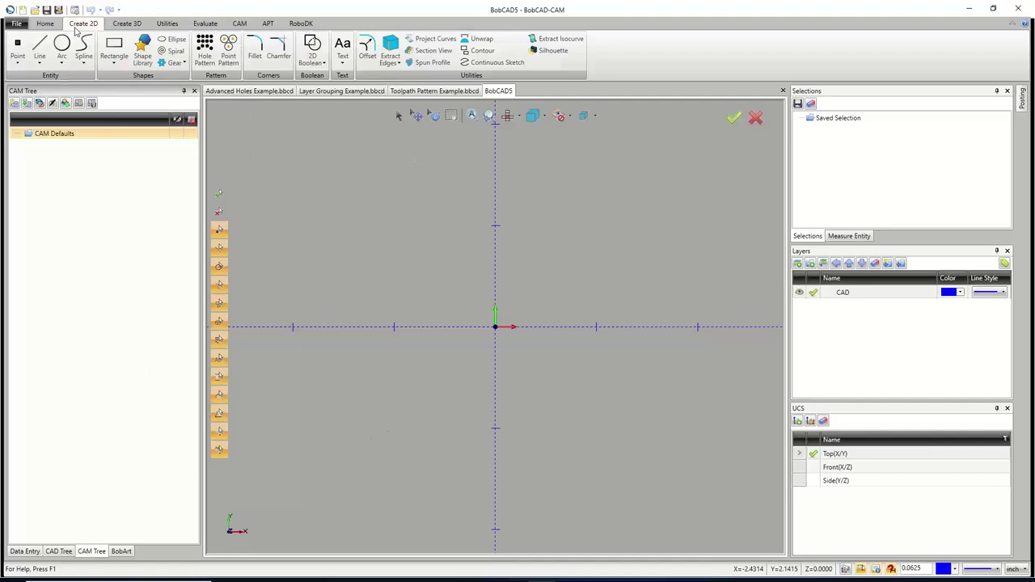
pyautogui.click(114, 49)
pyautogui.doubleClick(86, 182)
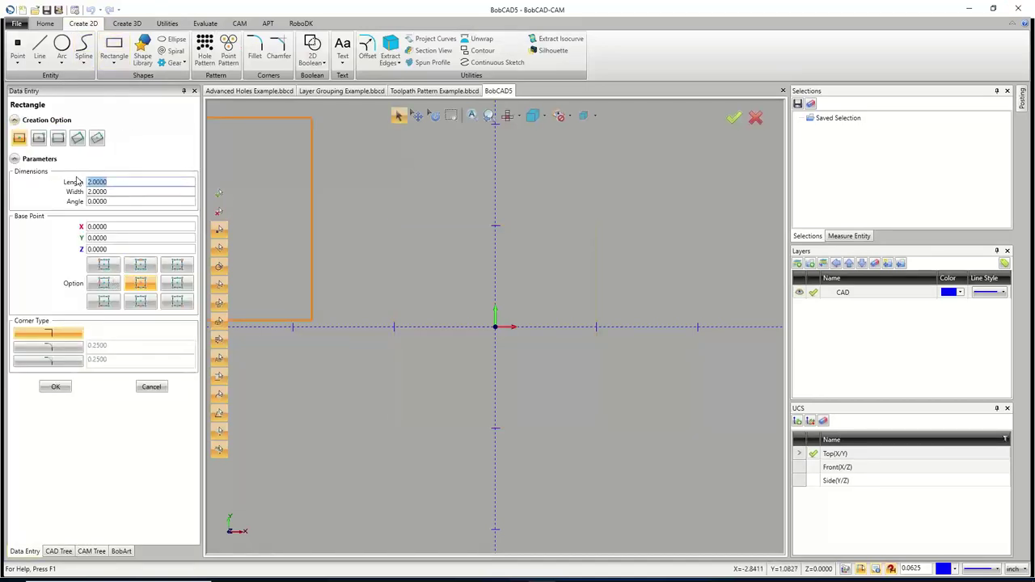
pyautogui.write('3')
pyautogui.press('Tab')
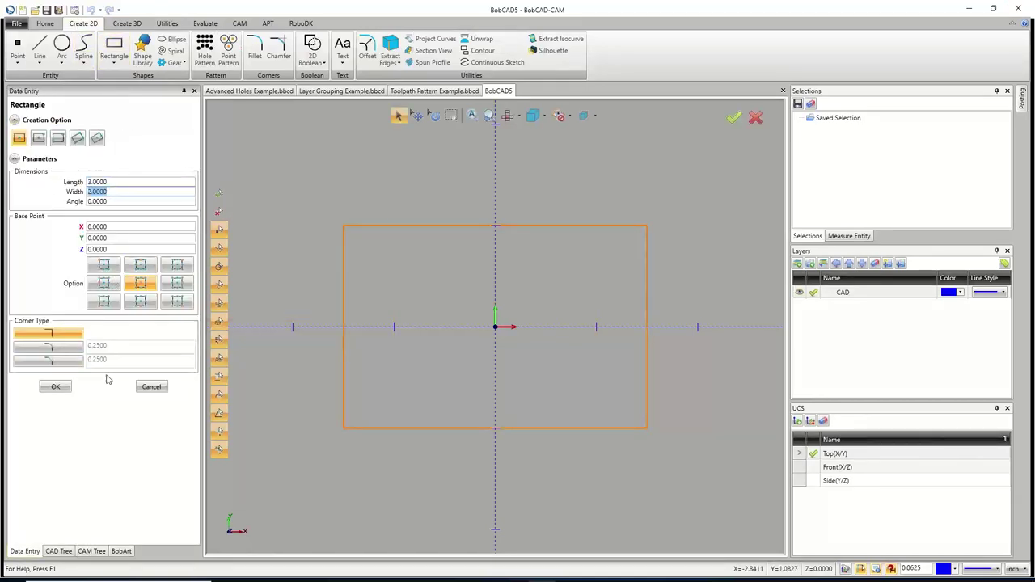
pyautogui.click(55, 386)
# Draw a 4 × 3 rectangle at base point Z -2 and view both in 3-D.
pyautogui.doubleClick(112, 183)
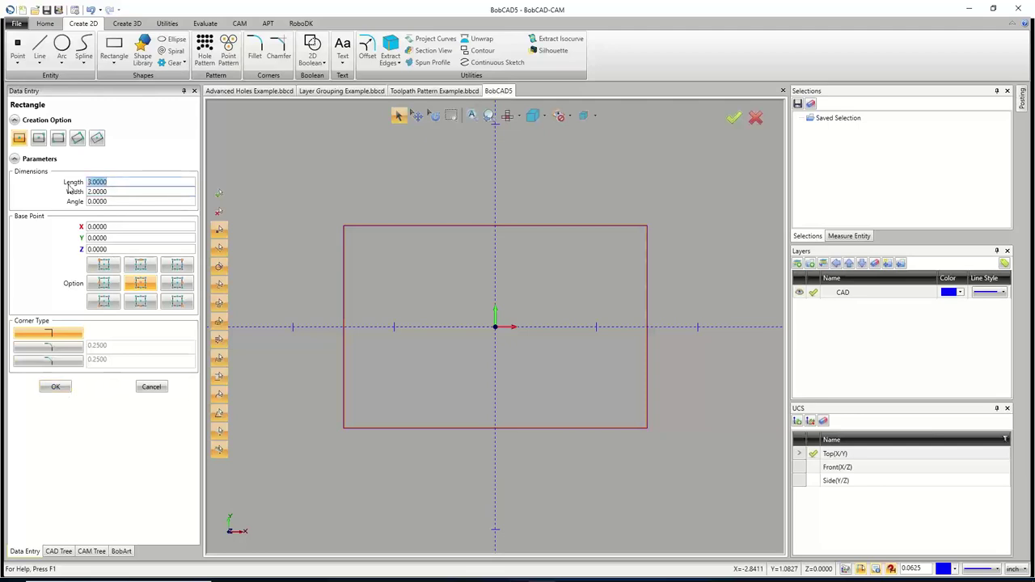
pyautogui.write('4')
pyautogui.press('Tab')
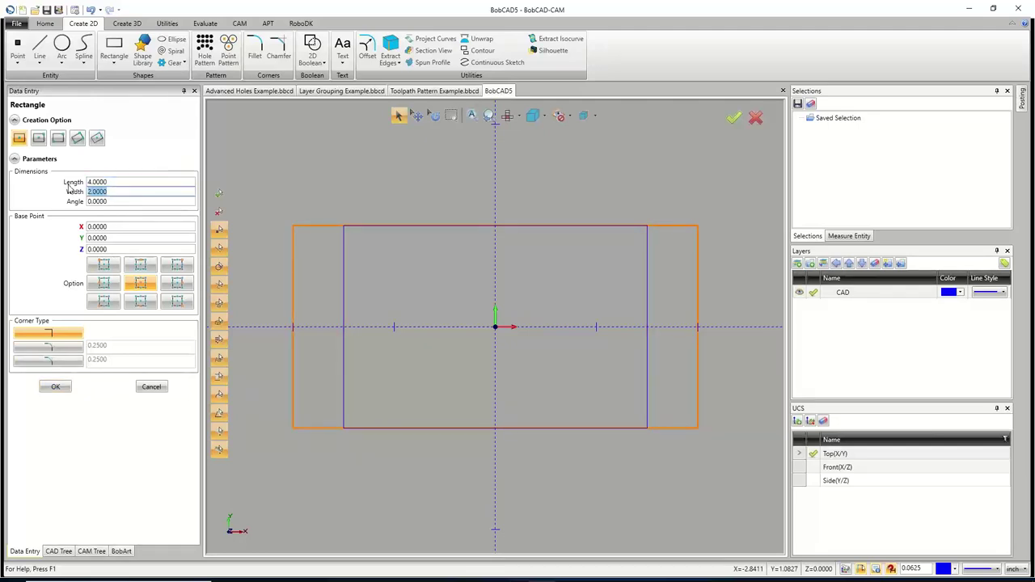
pyautogui.write('3')
pyautogui.press('Tab')
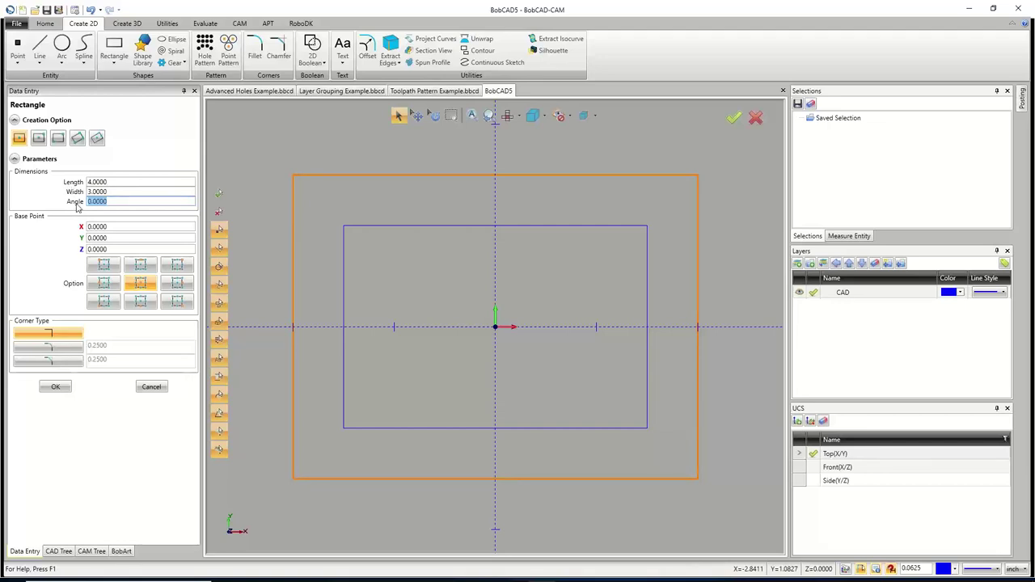
pyautogui.doubleClick(111, 250)
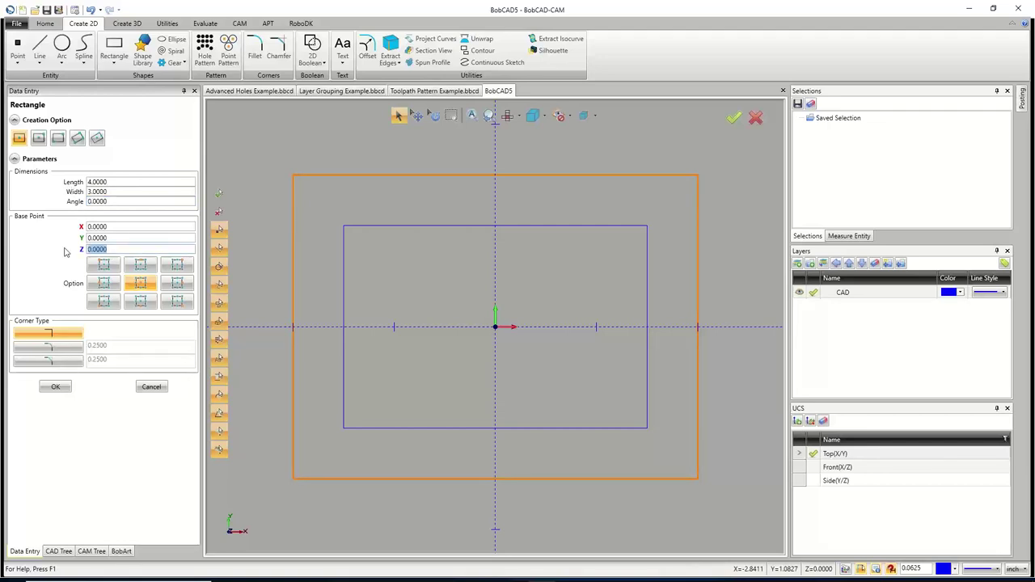
pyautogui.write('-2')
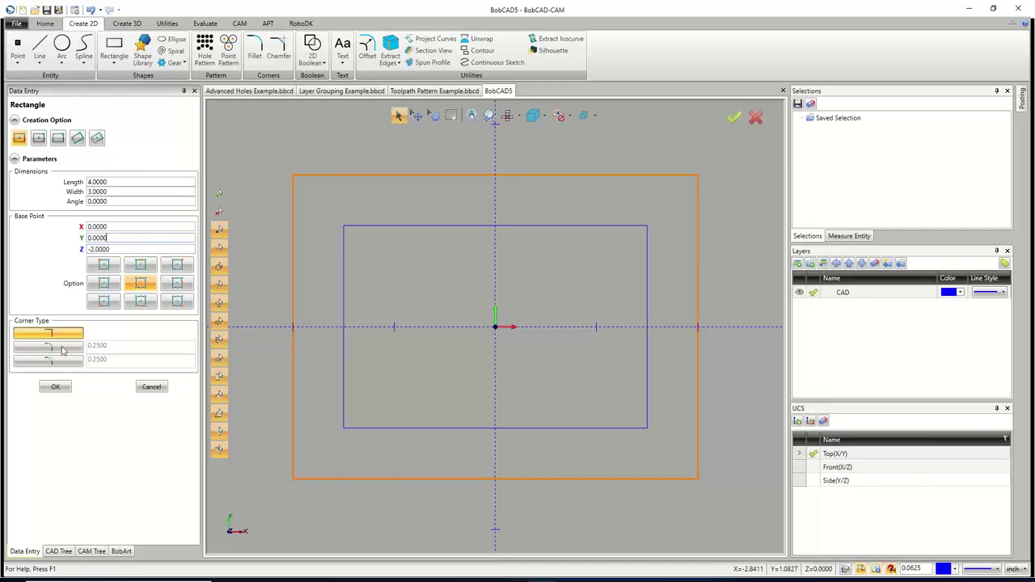
pyautogui.click(56, 387)
pyautogui.click(153, 386)
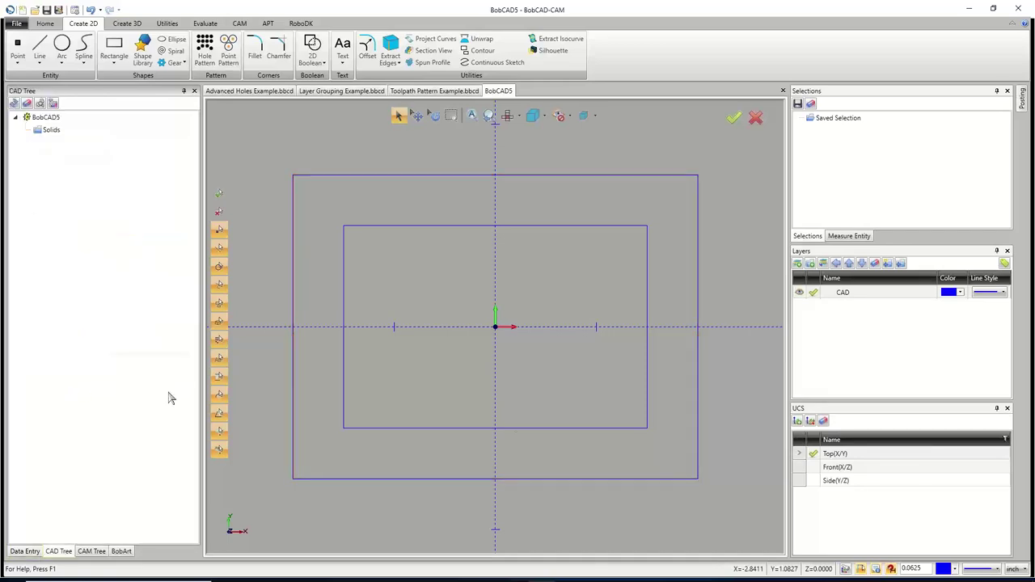
pyautogui.moveTo(566, 420); pyautogui.dragTo(408, 406, button='middle')
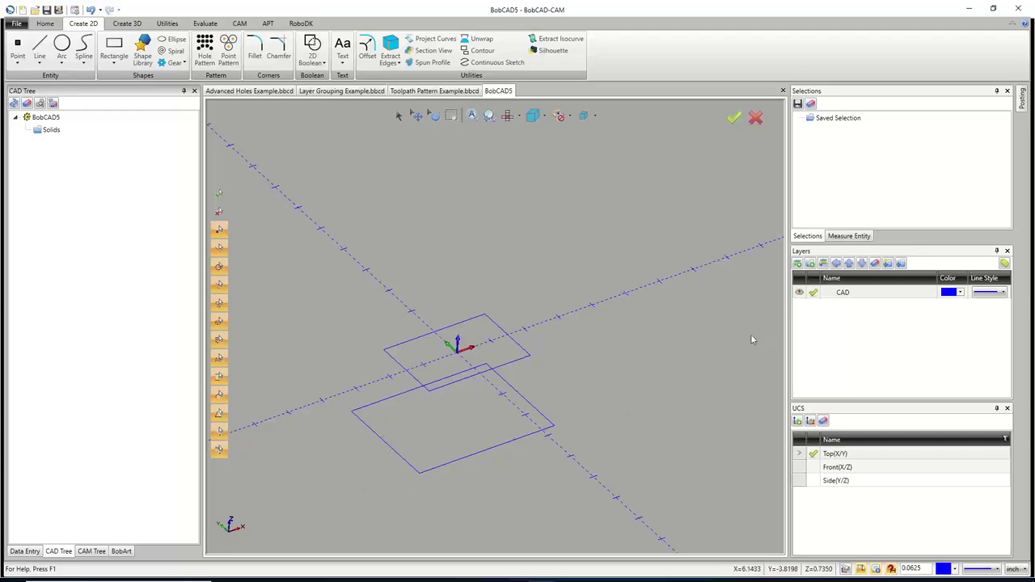
# Add a new layer named SOLID and make it the active layer.
pyautogui.rightClick(836, 311)
pyautogui.click(820, 323)
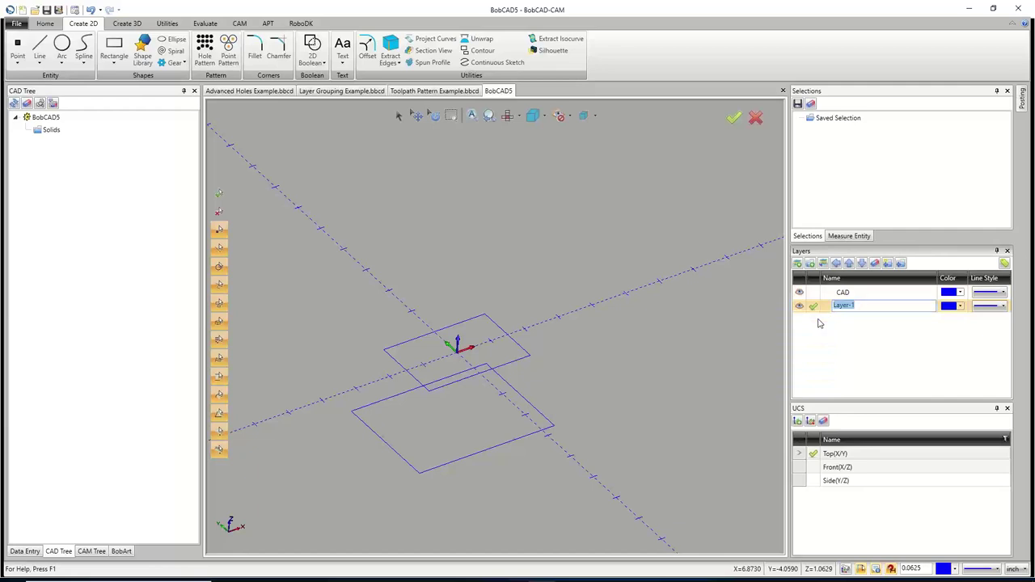
pyautogui.write('sol')
pyautogui.press('BackSpace')
pyautogui.press('BackSpace')
pyautogui.press('BackSpace')
pyautogui.write('SOLID')
pyautogui.click(814, 307)
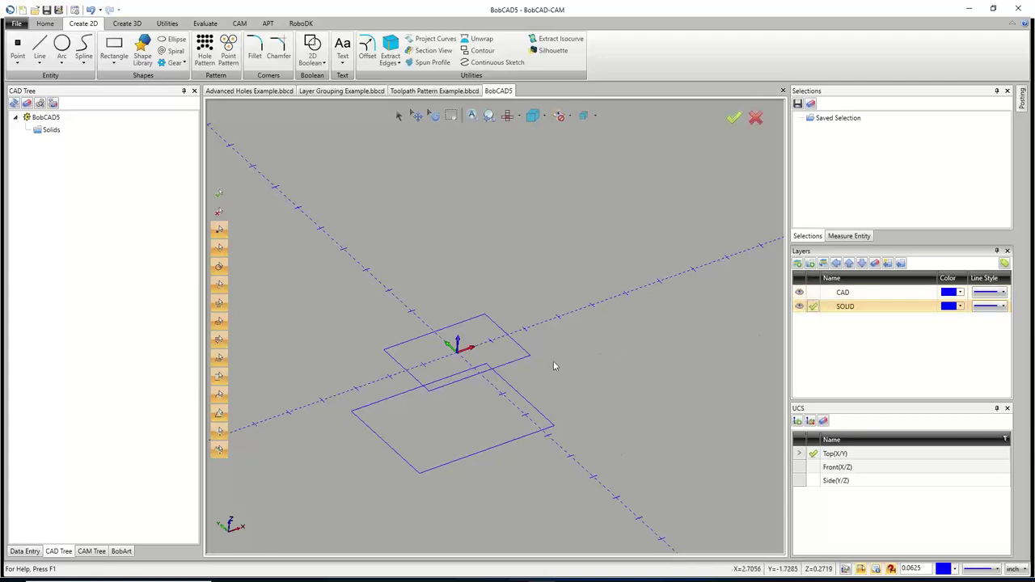
# Draw two trial slanted side lines between rectangle corners, then undo them.
pyautogui.click(40, 47)
pyautogui.click(443, 341)
pyautogui.scroll(3, 425, 393)
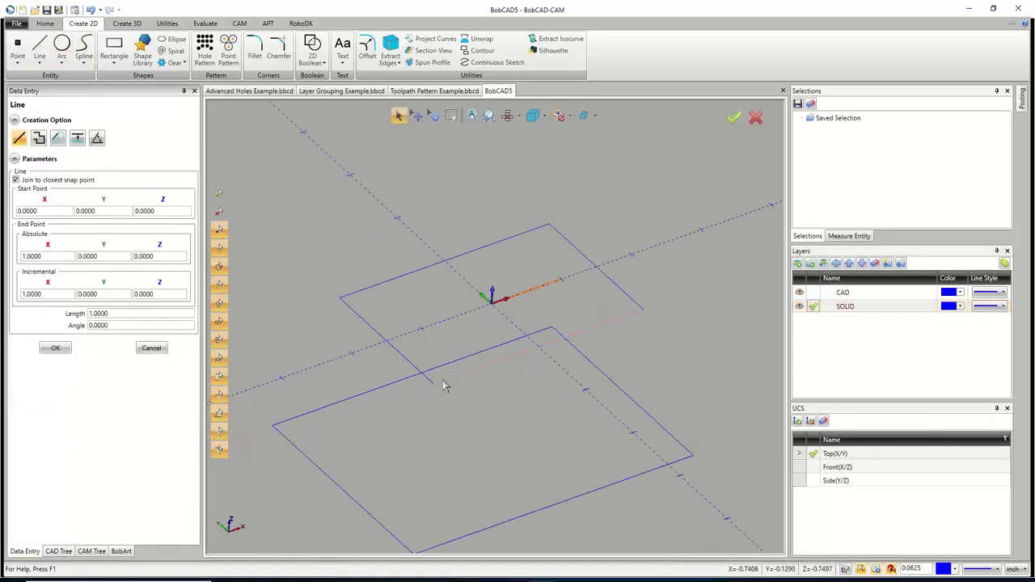
pyautogui.click(434, 388)
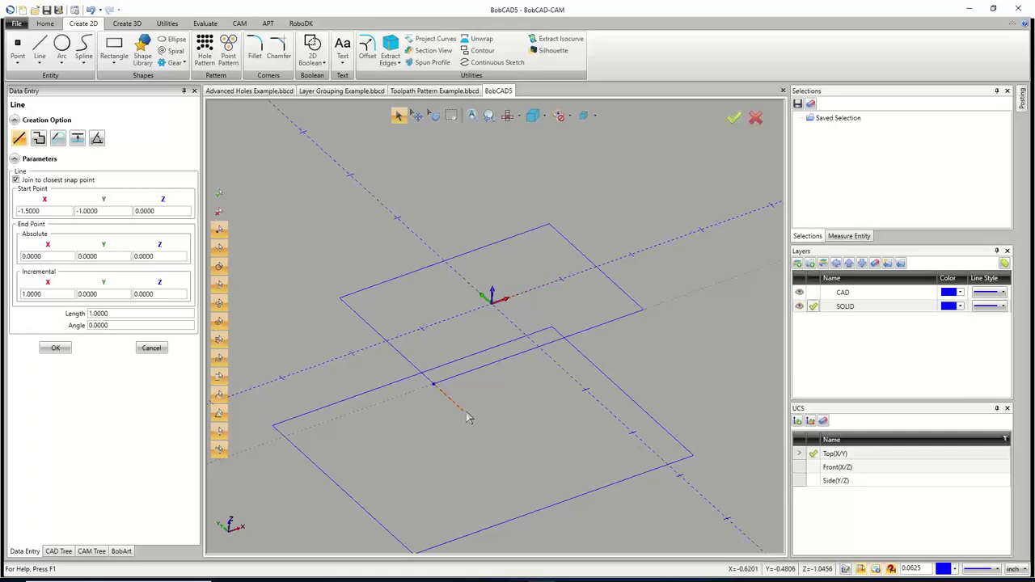
pyautogui.scroll(-3, 457, 465)
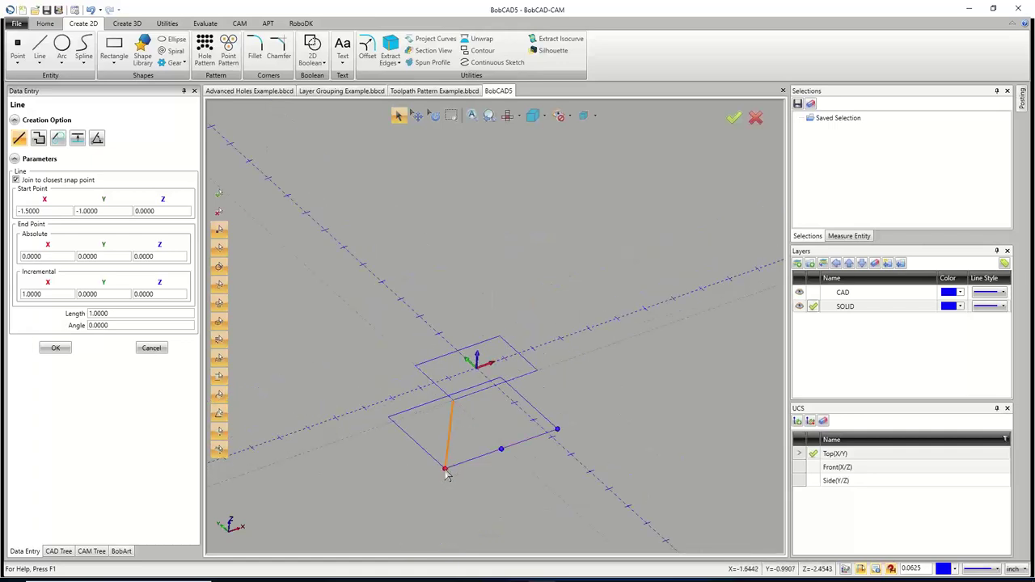
pyautogui.click(446, 468)
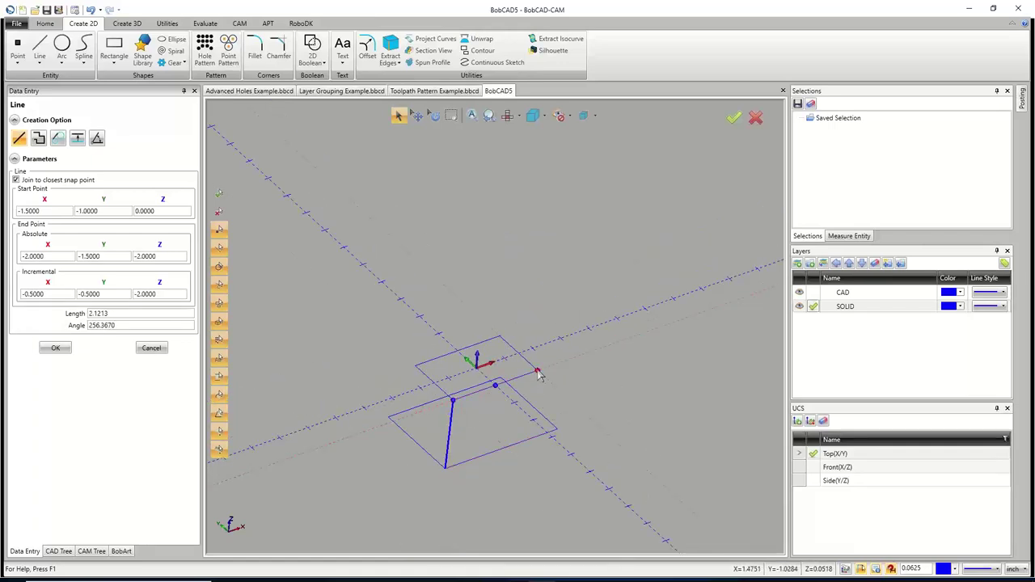
pyautogui.click(538, 370)
pyautogui.click(557, 431)
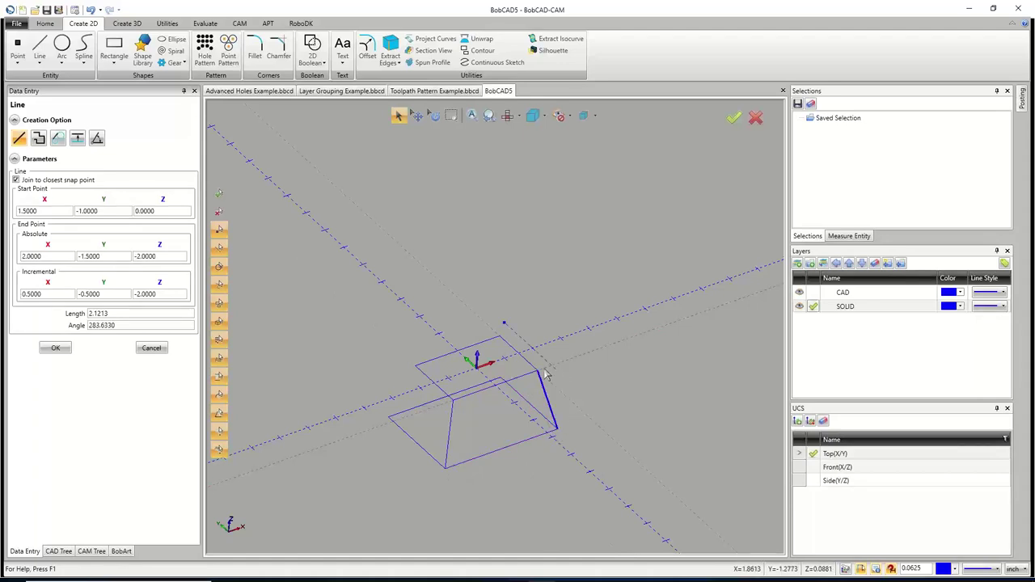
pyautogui.rightClick(478, 358)
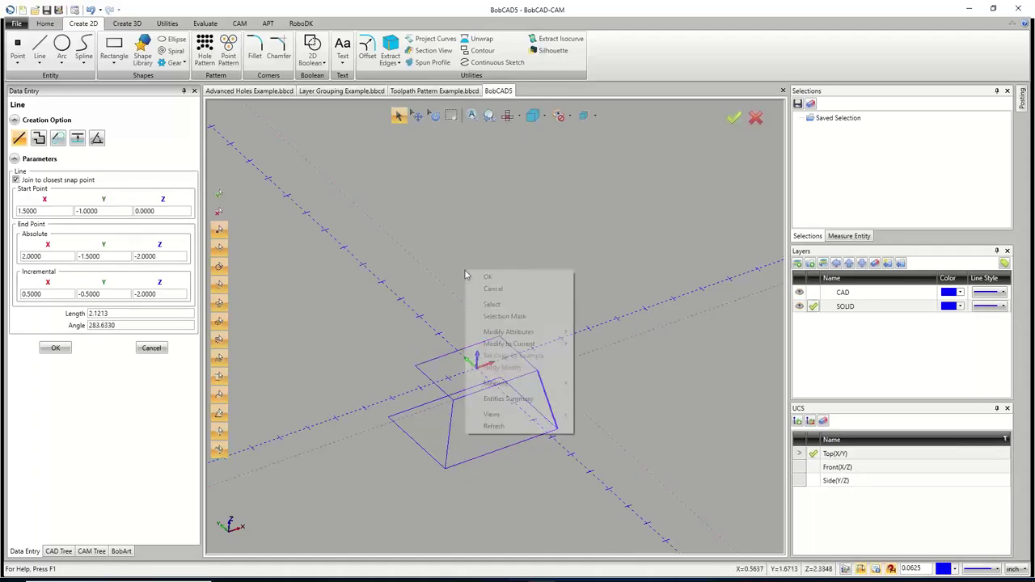
pyautogui.click(486, 289)
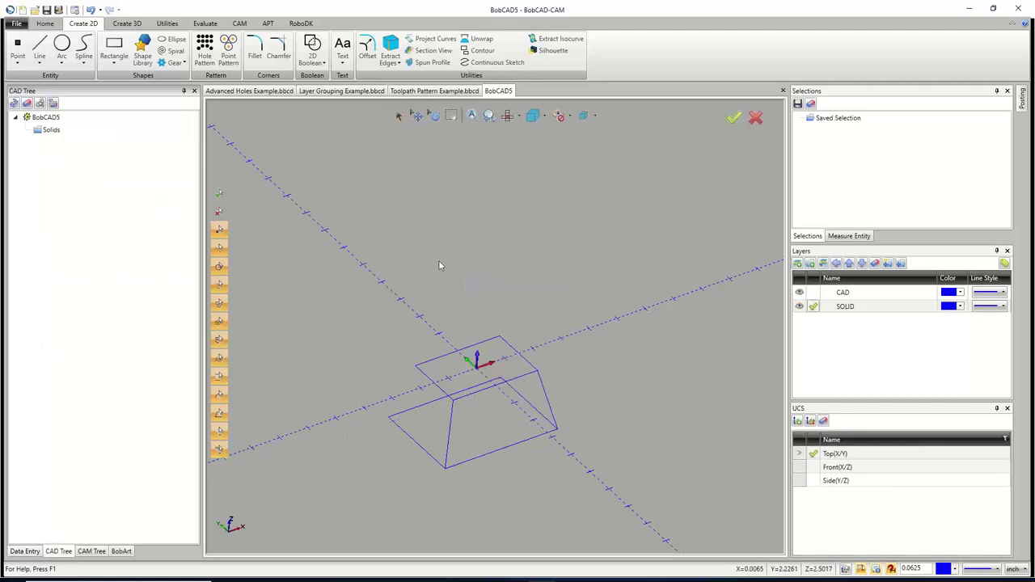
pyautogui.hotkey('ctrl', 'z')
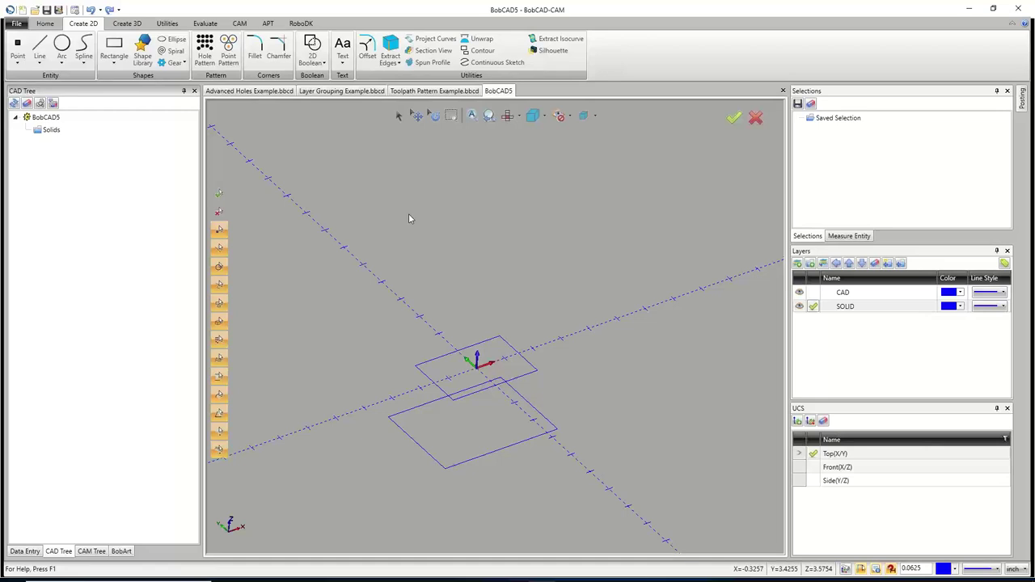
# Start a Ruled surface with the upper rectangle as Chain-1 and lower as Chain-2.
pyautogui.click(127, 22)
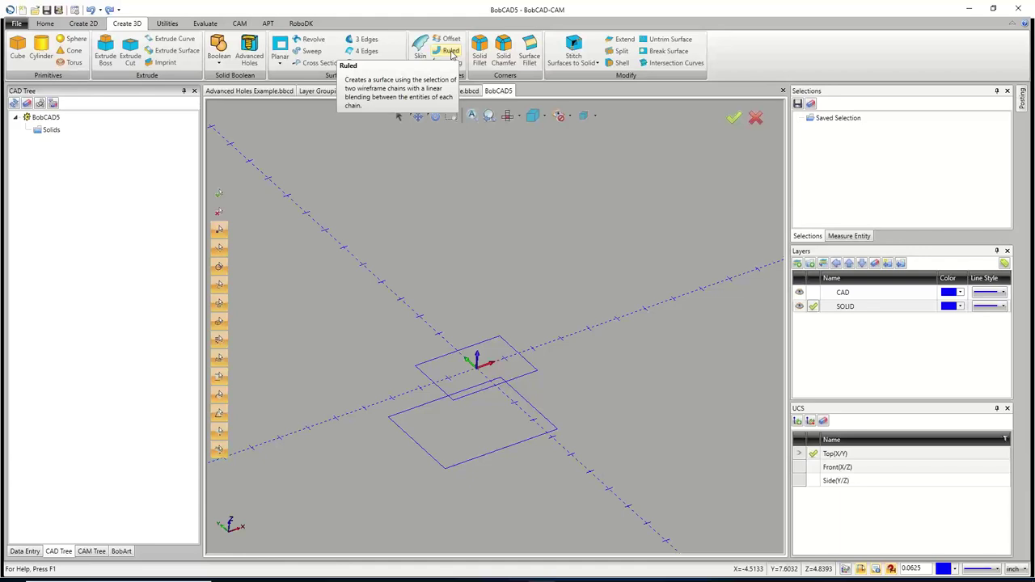
pyautogui.click(450, 52)
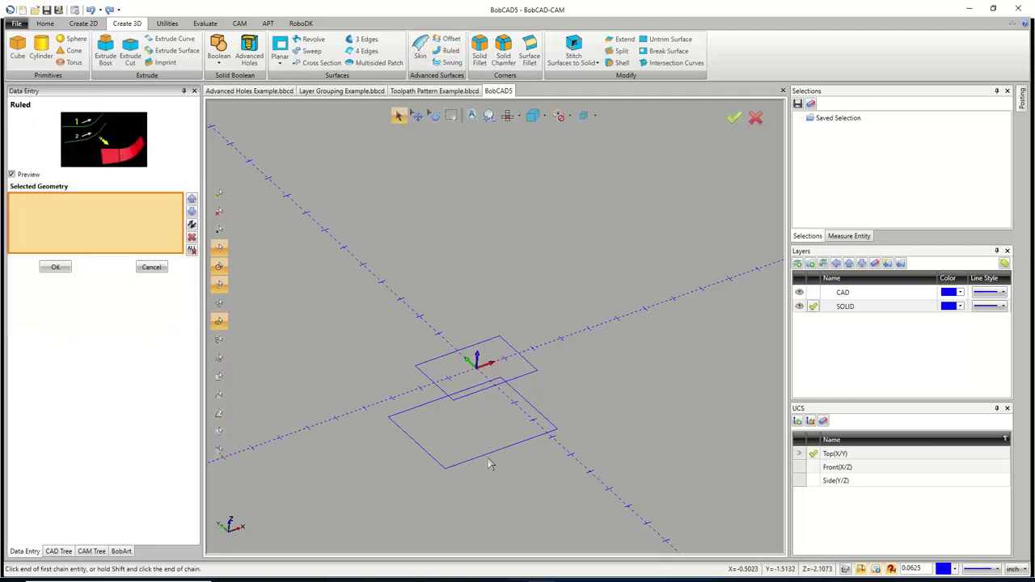
pyautogui.scroll(2, 458, 464)
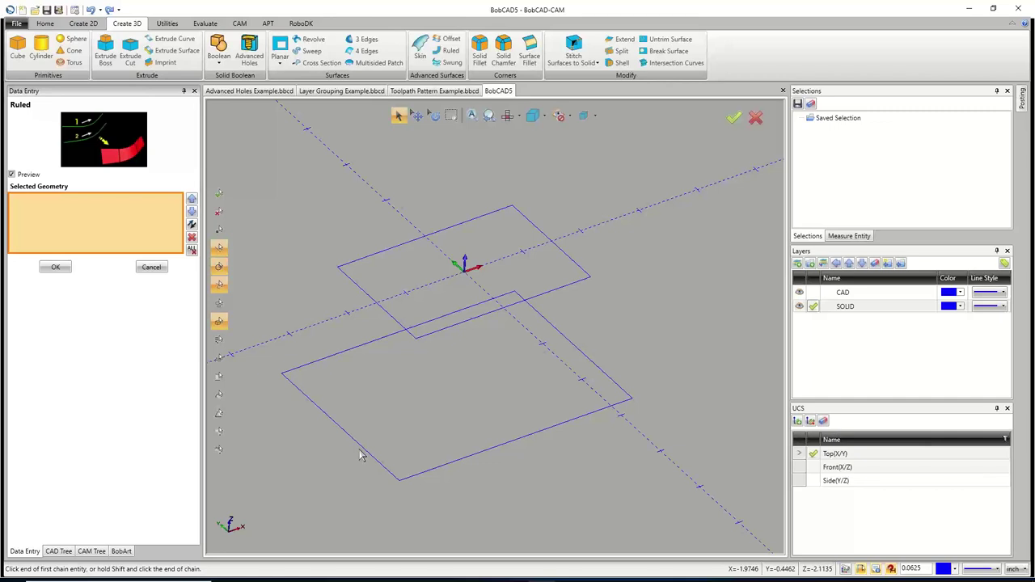
pyautogui.click(415, 337)
pyautogui.click(567, 415)
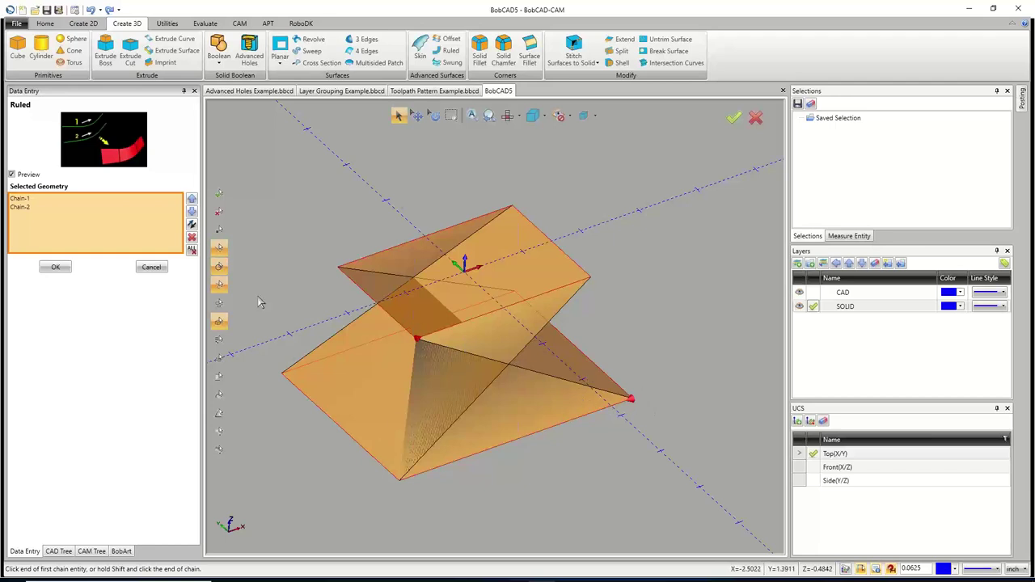
# Re-pick both rectangles at matching lower-left corners in Top view and accept the untwisted ruled surface.
pyautogui.click(223, 253)
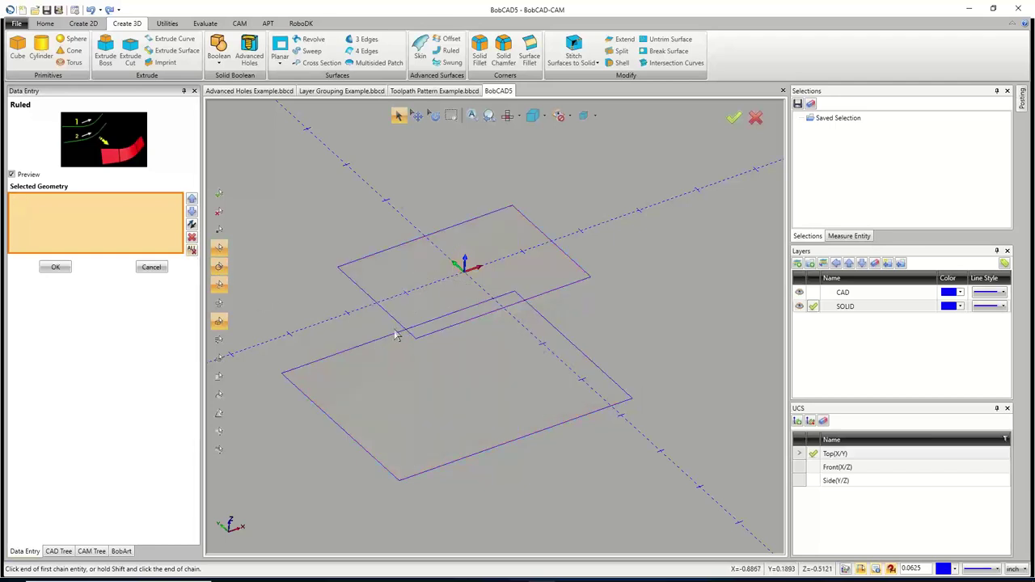
pyautogui.moveTo(471, 392); pyautogui.dragTo(407, 378, button='middle')
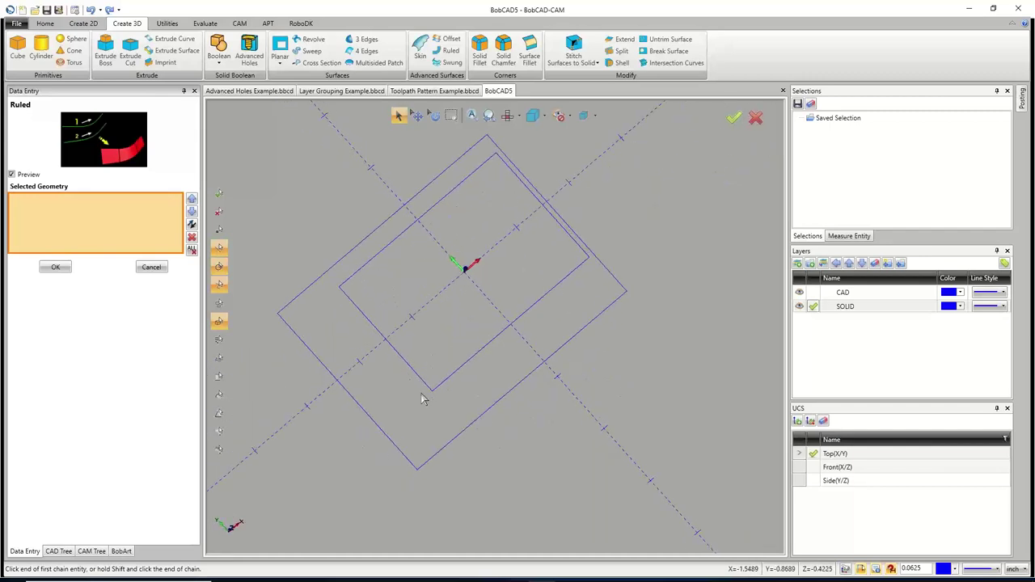
pyautogui.hotkey('ctrl', '1')
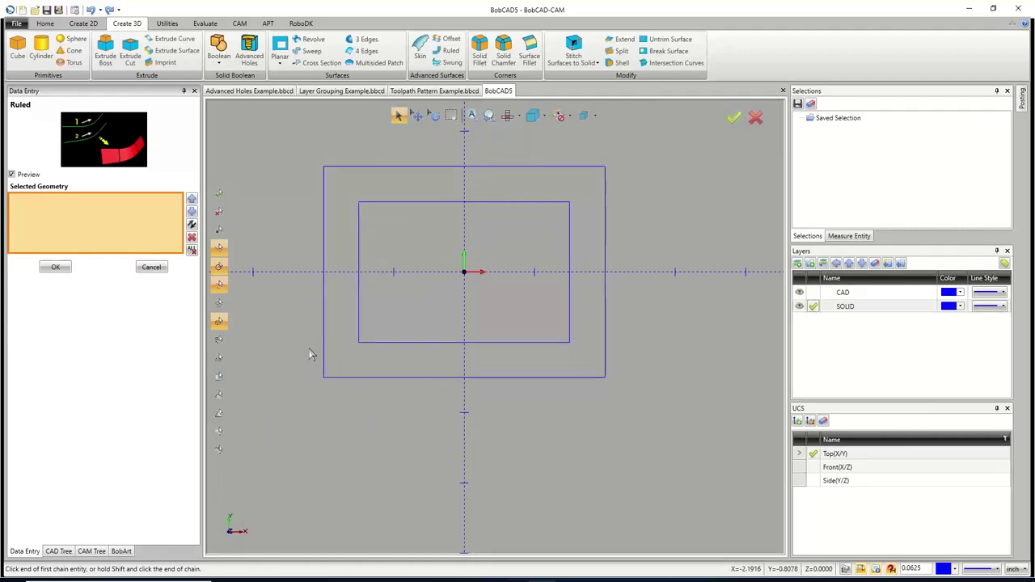
pyautogui.click(358, 325)
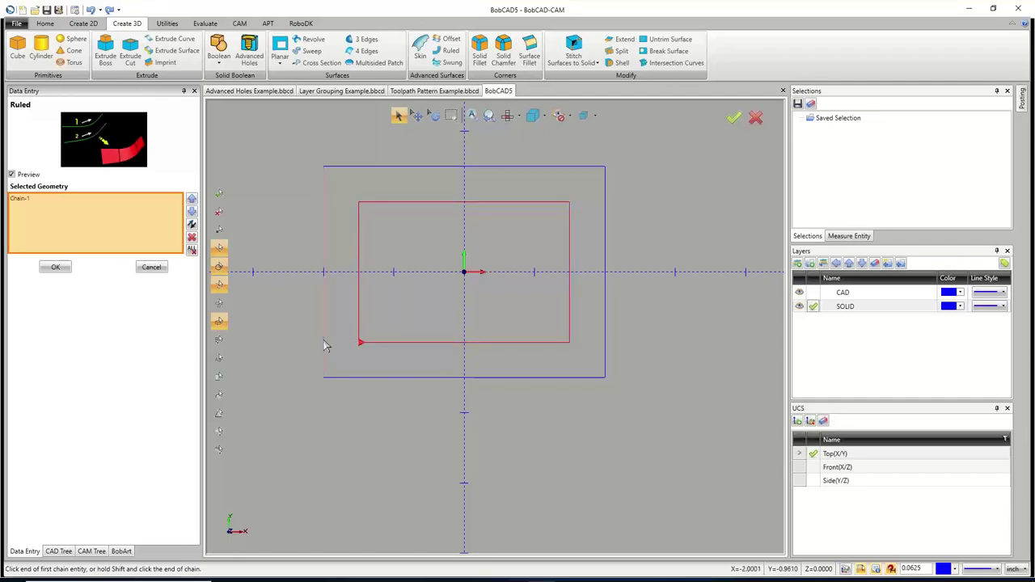
pyautogui.click(323, 340)
pyautogui.moveTo(499, 411); pyautogui.dragTo(562, 371, button='middle')
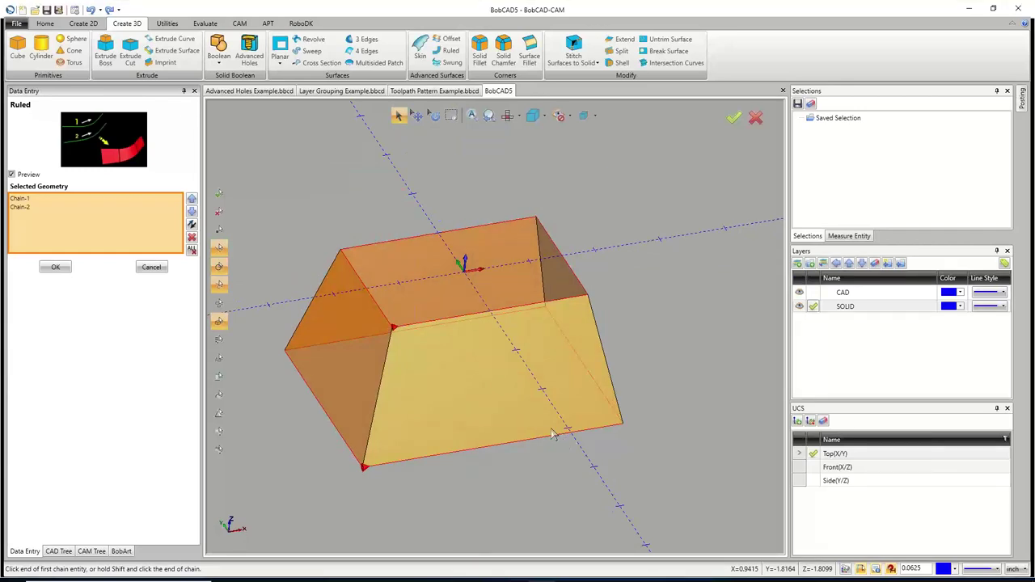
pyautogui.click(55, 268)
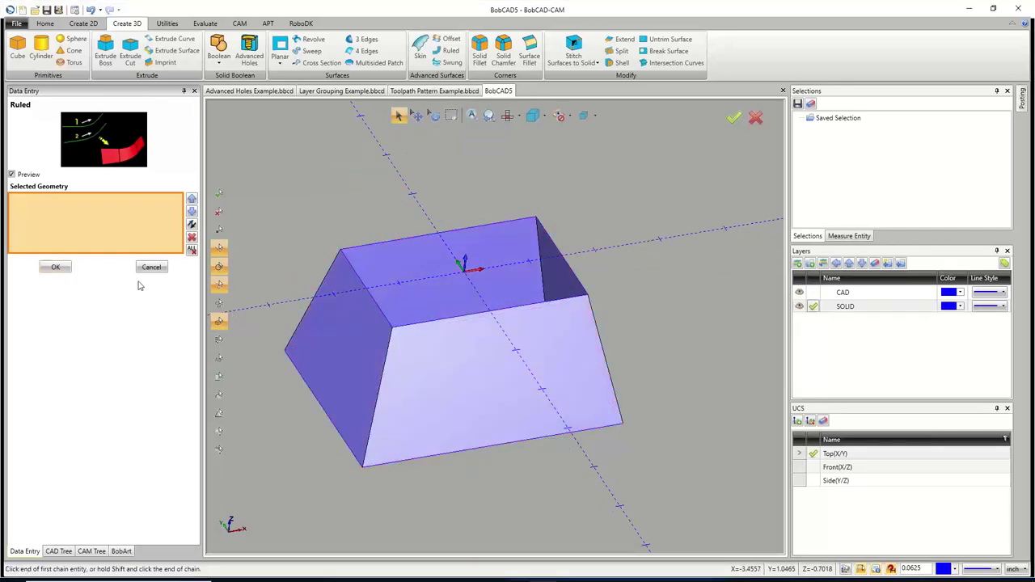
pyautogui.click(151, 266)
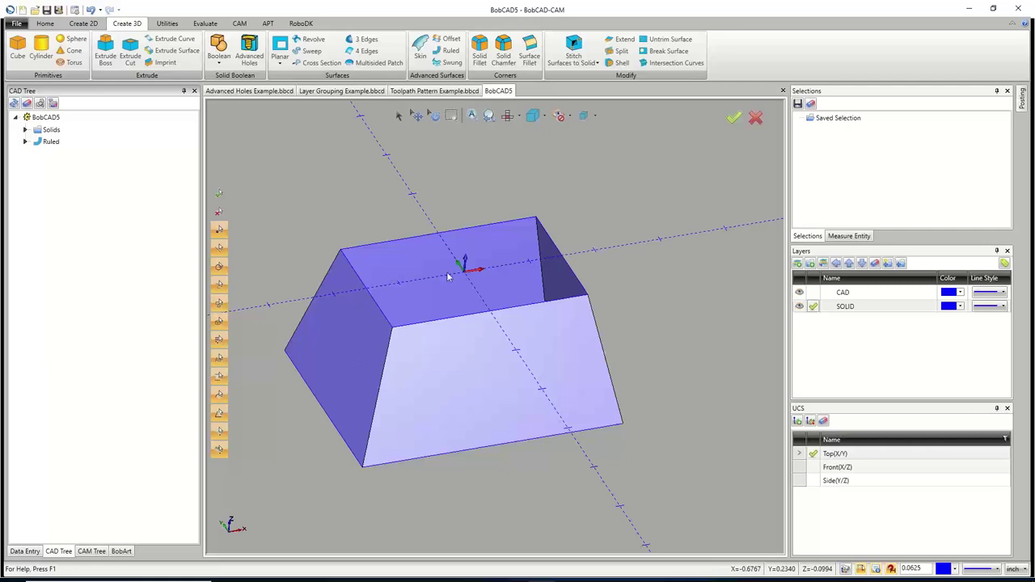
# Hide the SOLID layer's tapered walls, leaving SOLID as the current layer.
pyautogui.click(812, 292)
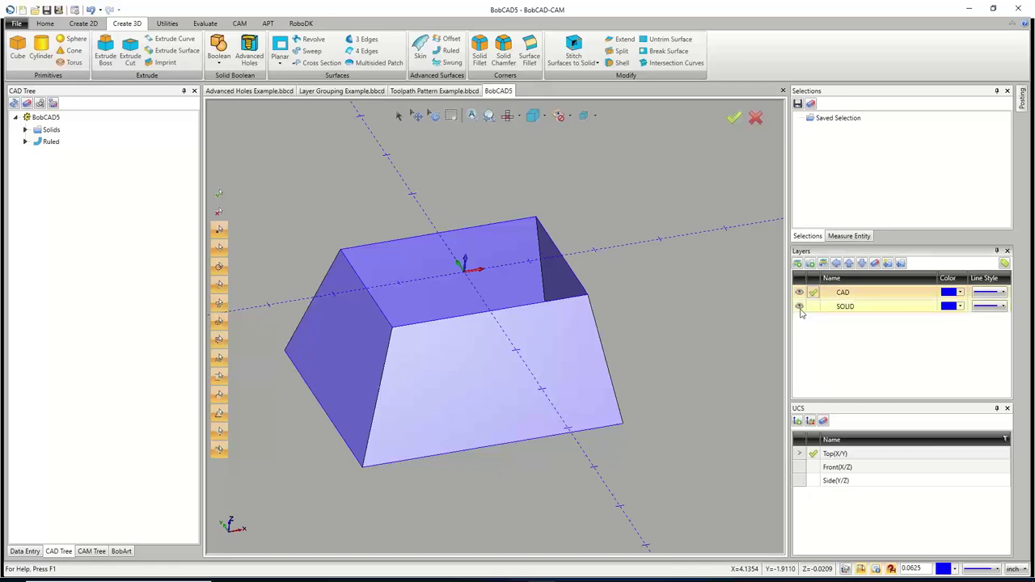
pyautogui.click(799, 306)
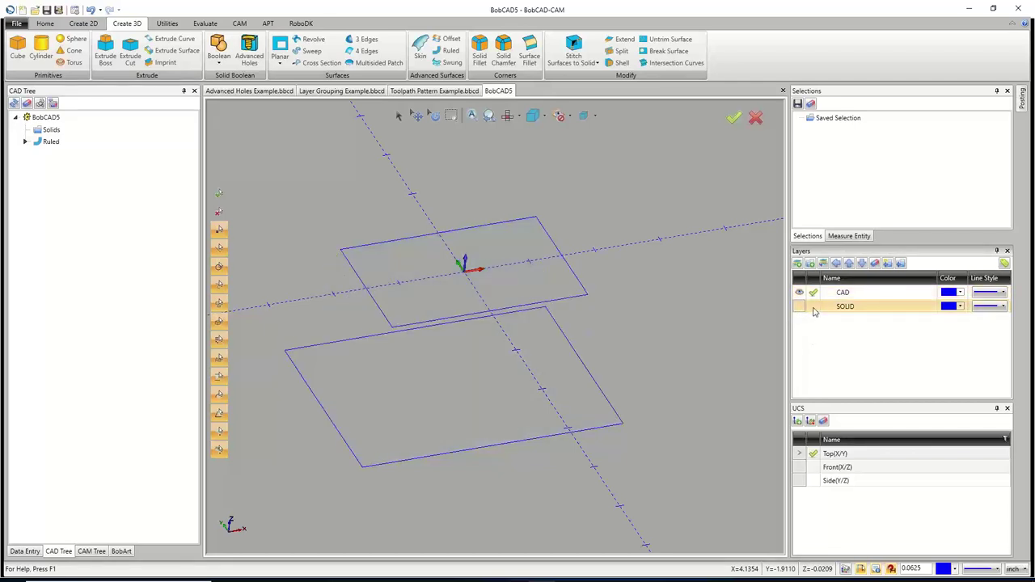
pyautogui.click(813, 306)
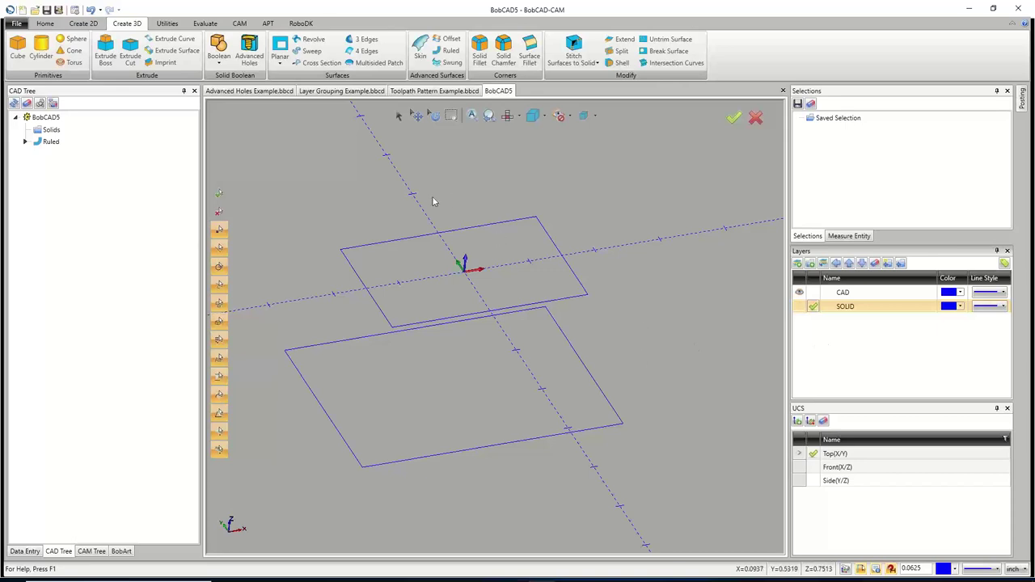
# Create Planar surfaces on the top and bottom rectangle outlines.
pyautogui.click(280, 51)
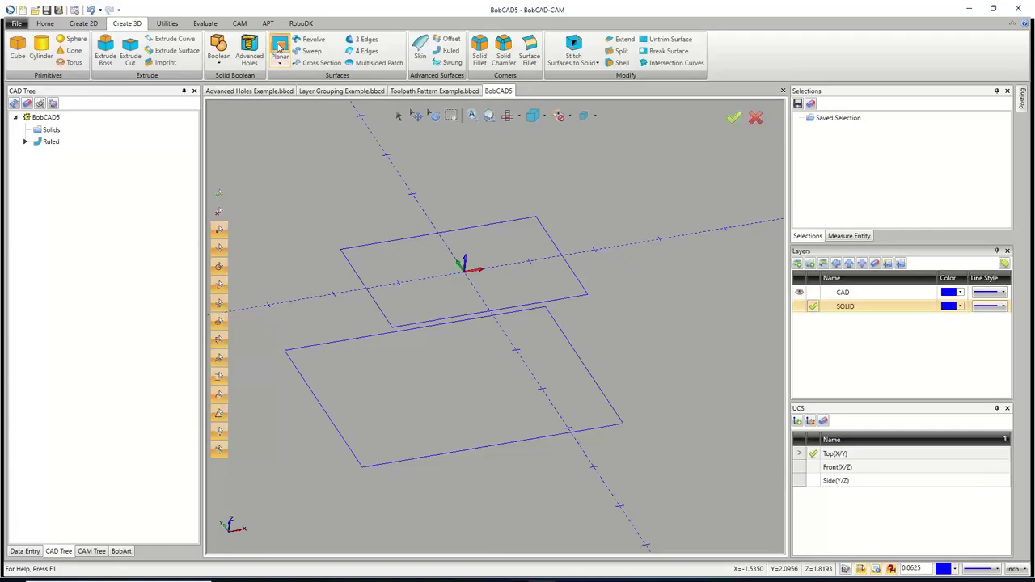
pyautogui.click(364, 290)
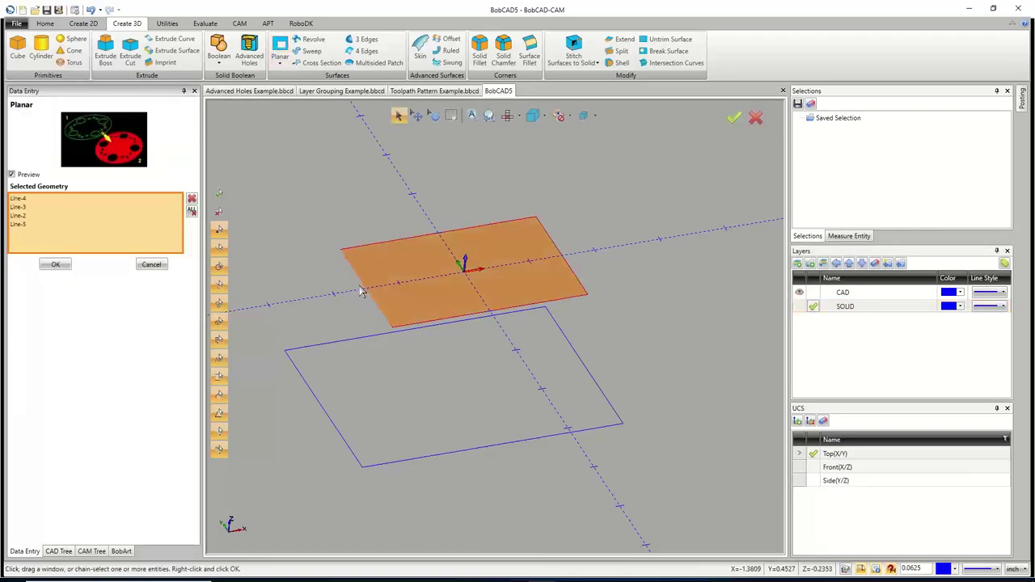
pyautogui.click(65, 269)
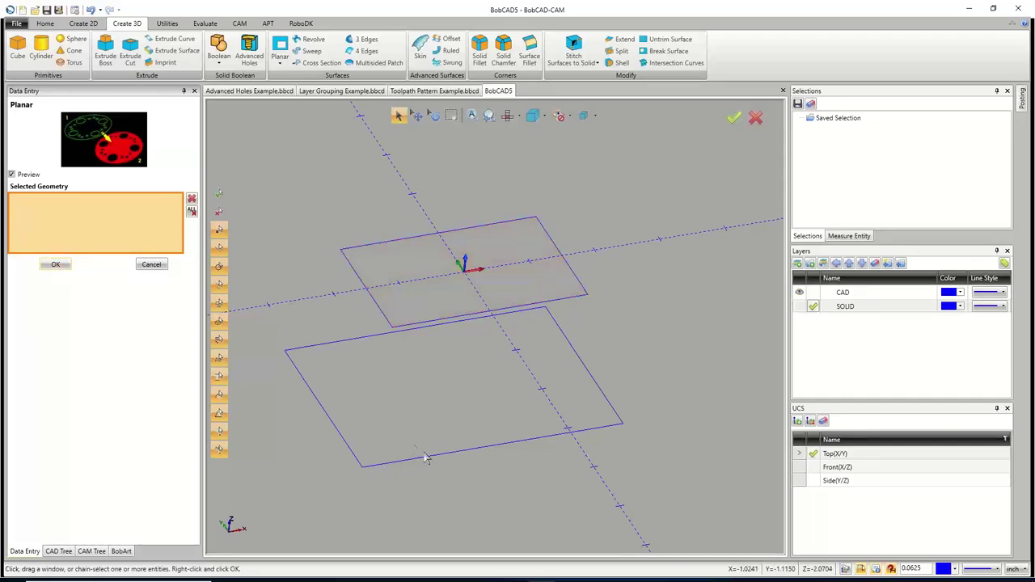
pyautogui.click(339, 431)
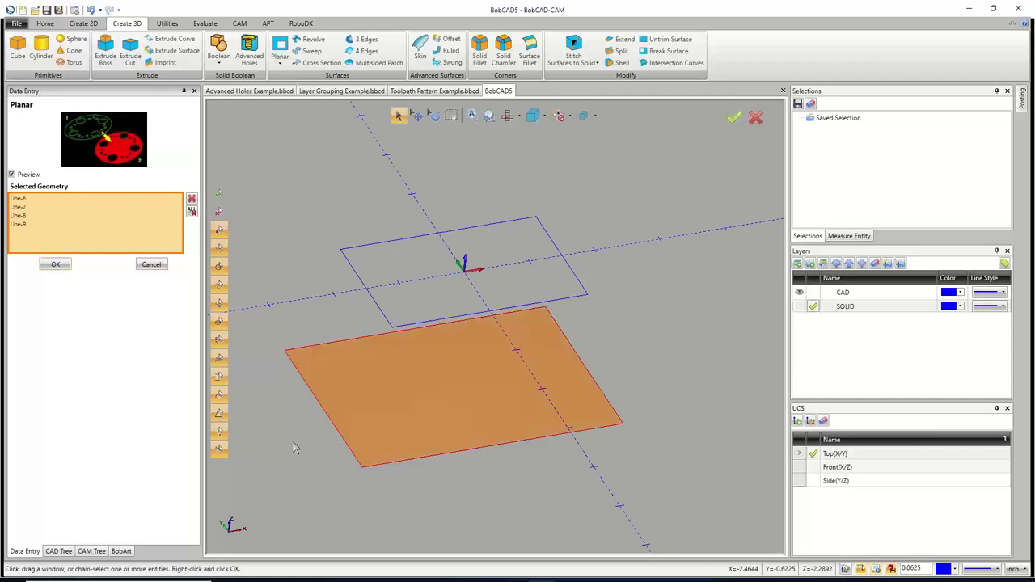
pyautogui.click(59, 269)
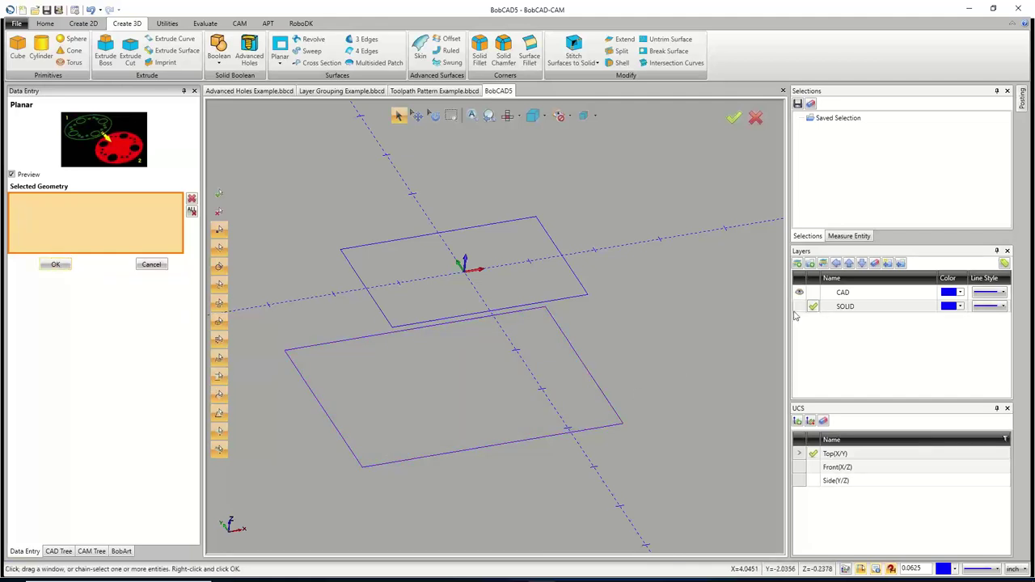
# Make the SOLID layer visible again and close the Planar panel.
pyautogui.click(799, 306)
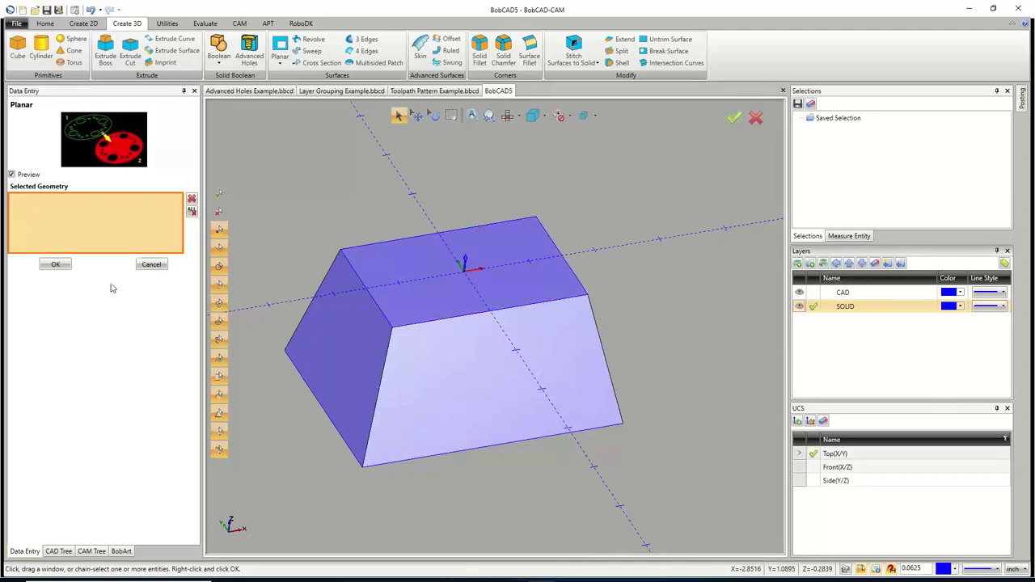
pyautogui.click(151, 264)
pyautogui.scroll(-3, 485, 376)
pyautogui.scroll(2, 485, 376)
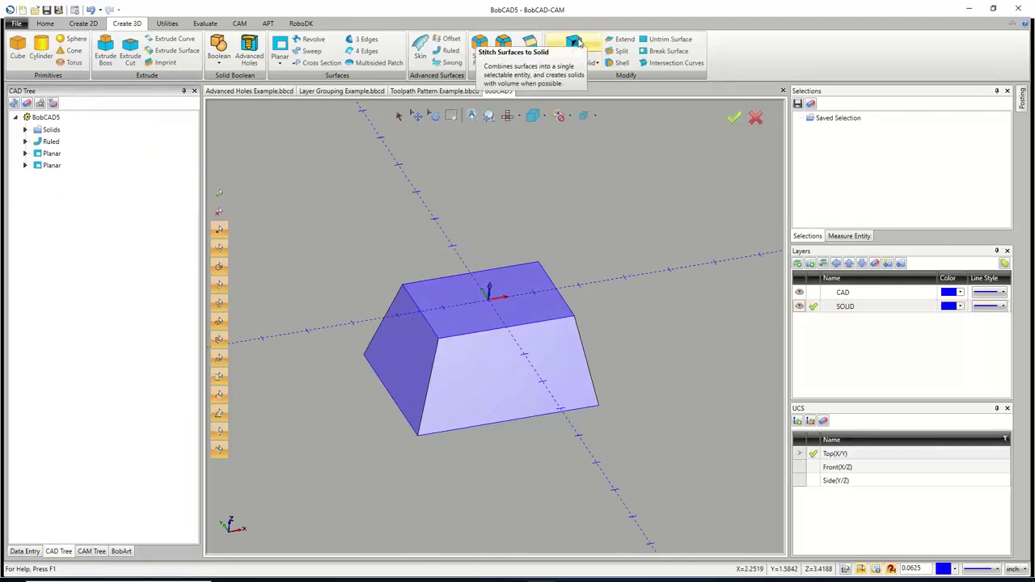
# Stitch all the tapered block's surfaces into one solid, then show the CAM Tree.
pyautogui.click(399, 116)
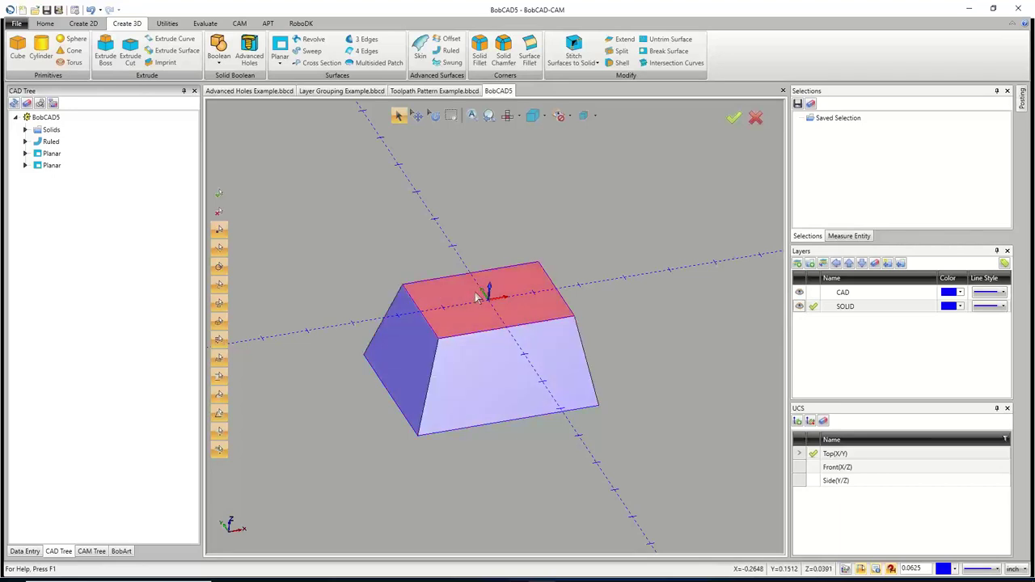
pyautogui.click(574, 49)
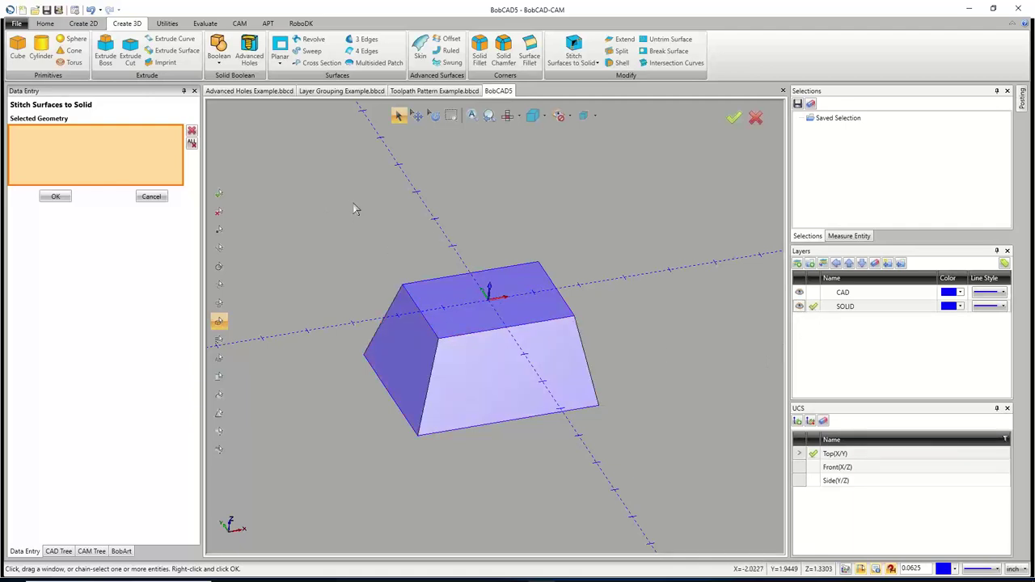
pyautogui.moveTo(308, 191); pyautogui.dragTo(661, 486)
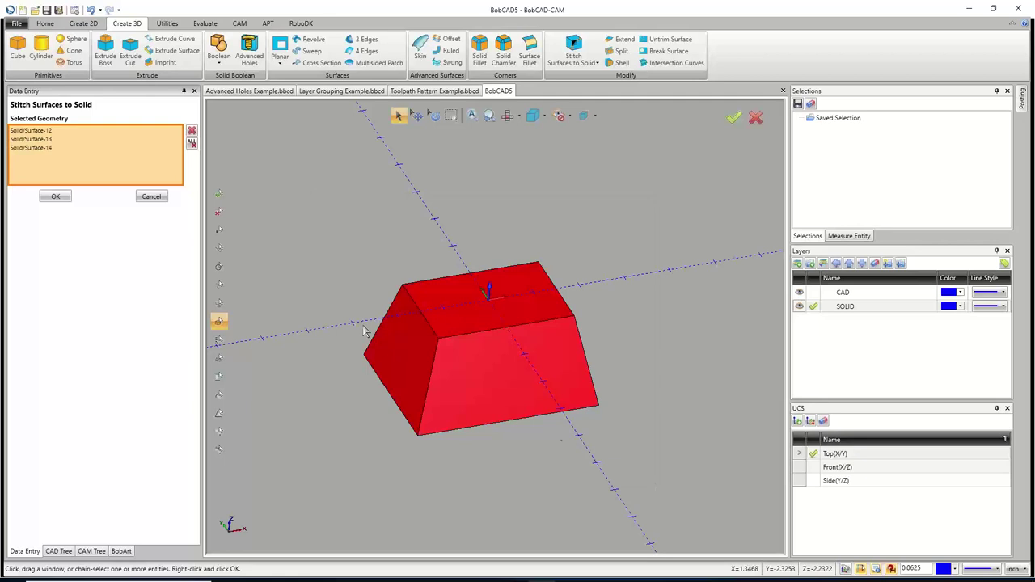
pyautogui.click(51, 198)
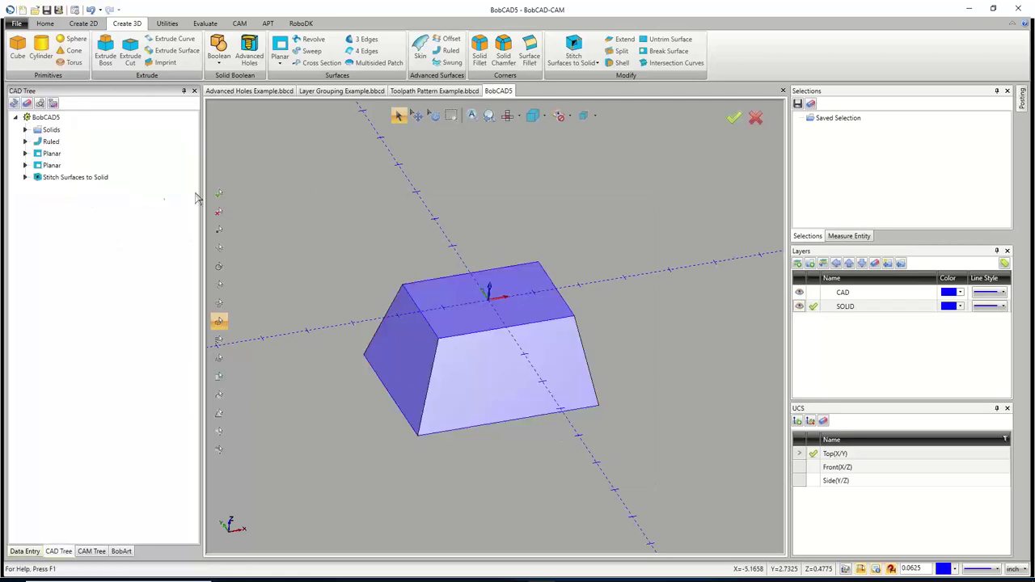
pyautogui.click(398, 115)
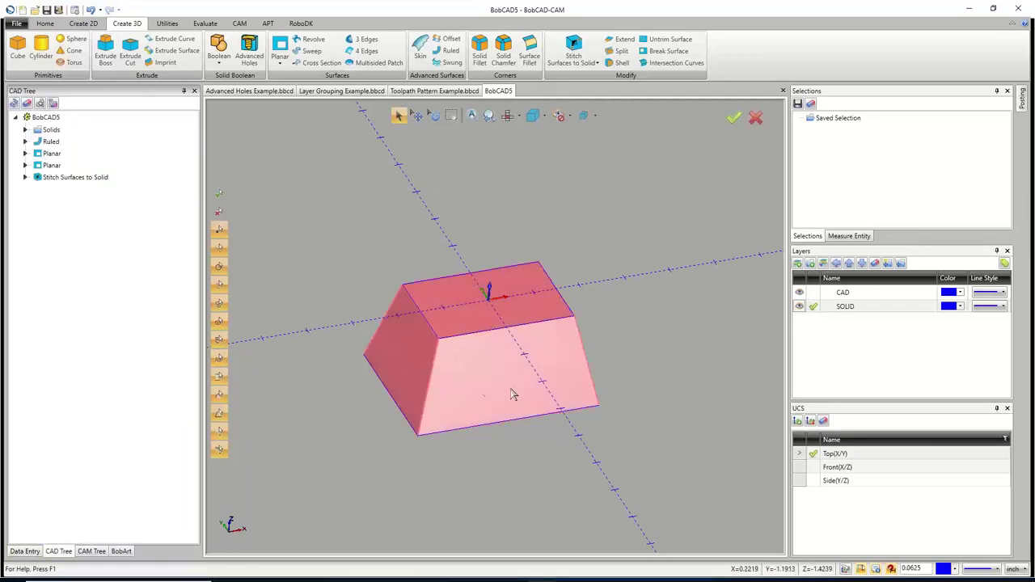
pyautogui.moveTo(472, 386); pyautogui.dragTo(541, 399, button='middle')
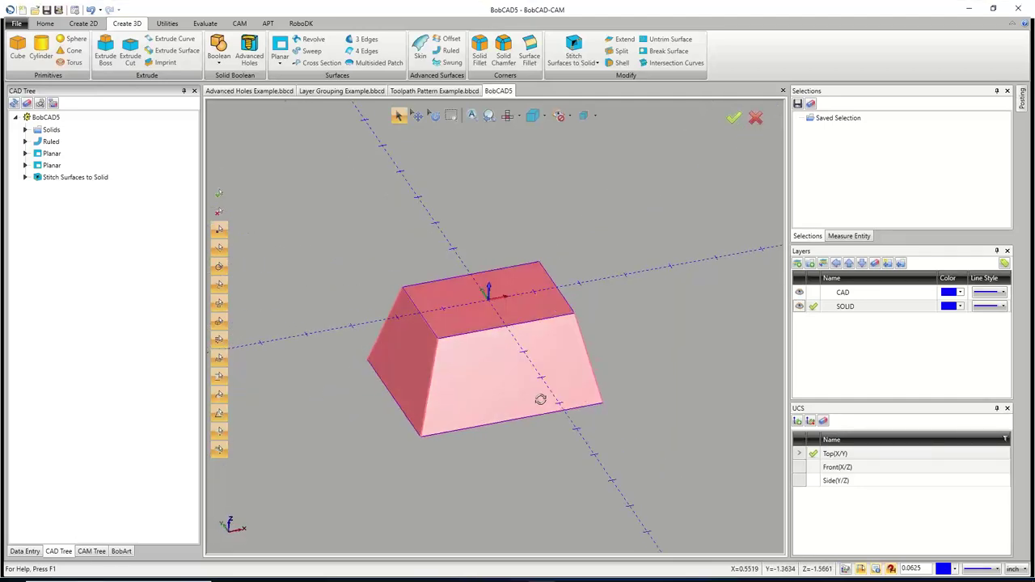
pyautogui.click(91, 551)
# Create a new milling job with stock Dim X 4.5 and Dim Y 3.5.
pyautogui.rightClick(69, 133)
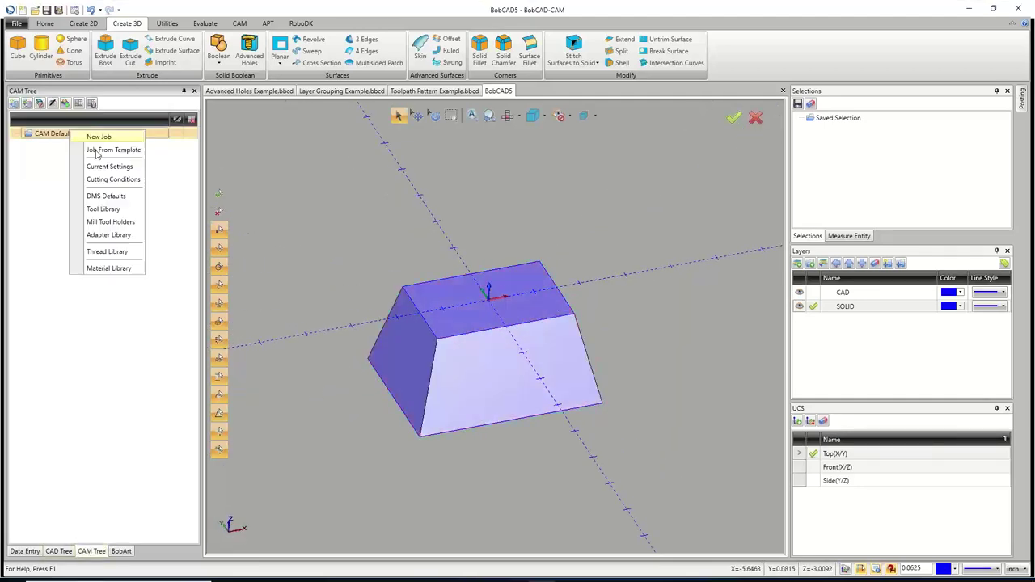
pyautogui.click(83, 138)
pyautogui.click(80, 266)
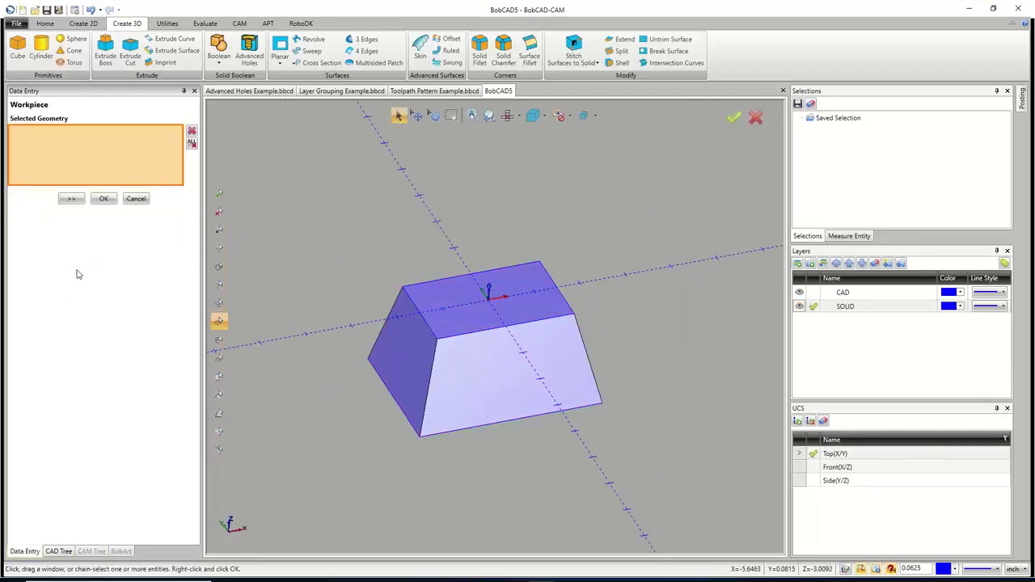
pyautogui.click(75, 202)
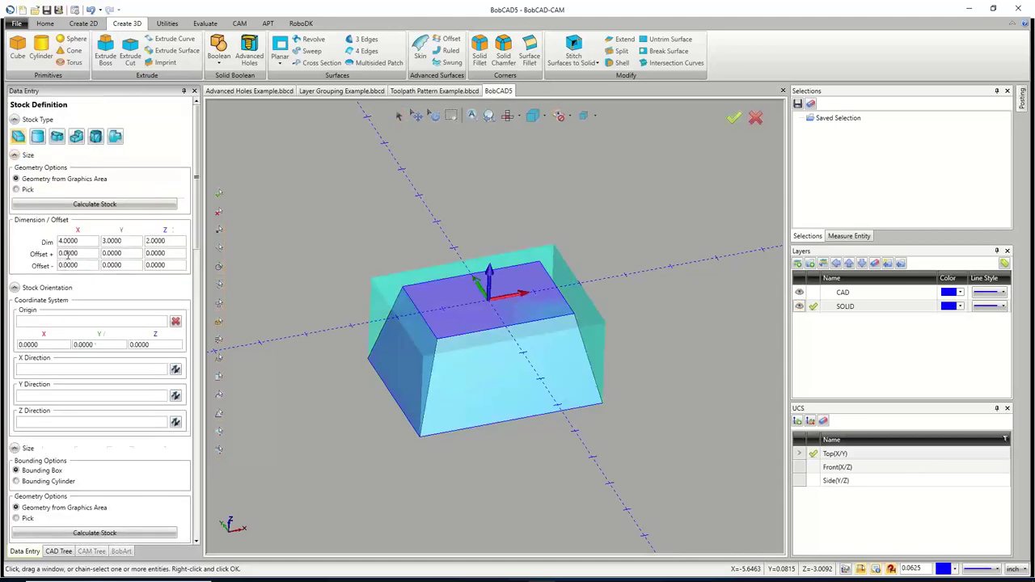
pyautogui.moveTo(80, 241); pyautogui.dragTo(70, 241)
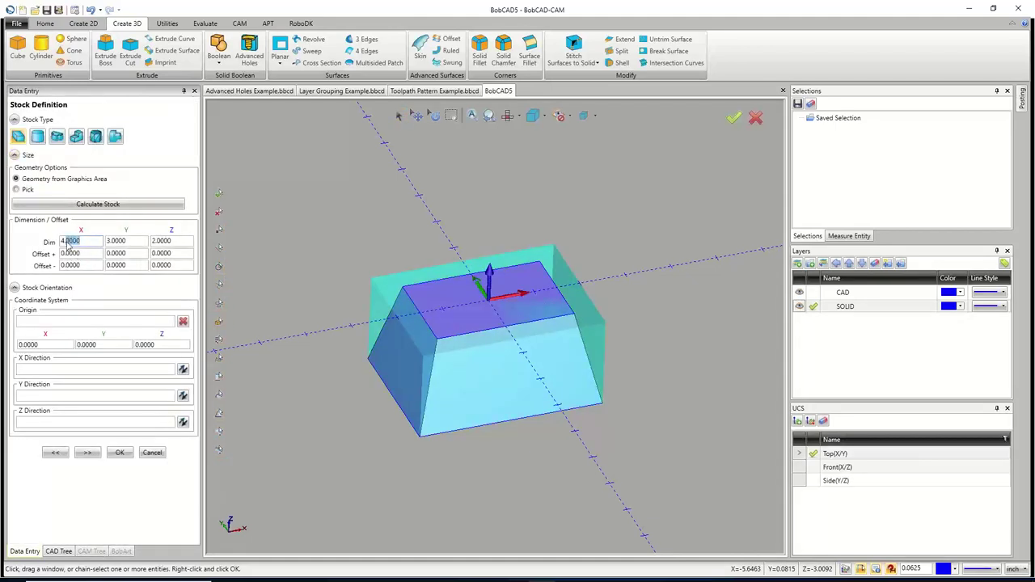
pyautogui.write('5')
pyautogui.press('Tab')
pyautogui.write('3.5')
pyautogui.press('Tab')
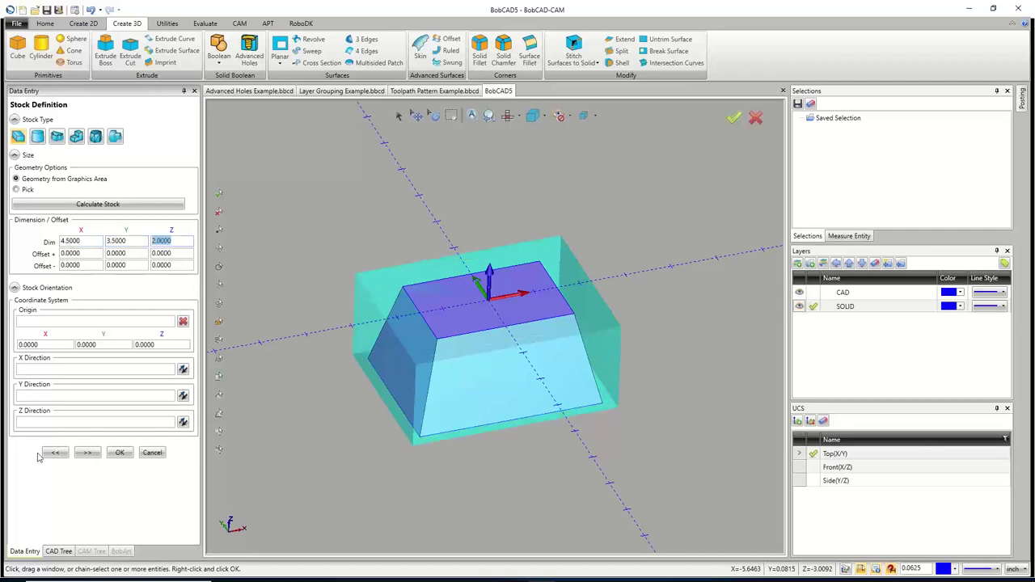
# Set Machine Setup Work Offset Z to .4 and hide the stock box.
pyautogui.click(87, 452)
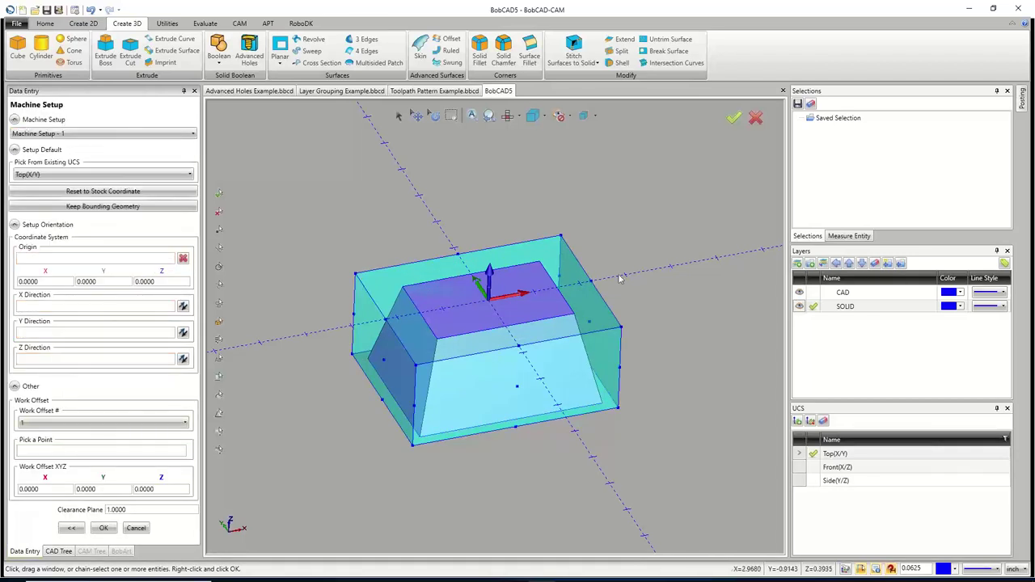
pyautogui.doubleClick(161, 489)
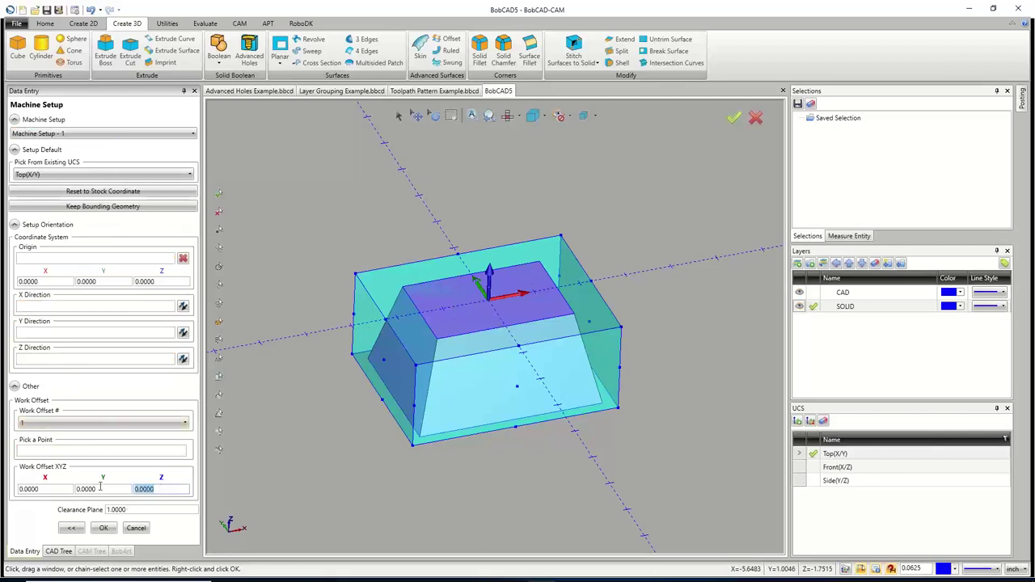
pyautogui.write('.4')
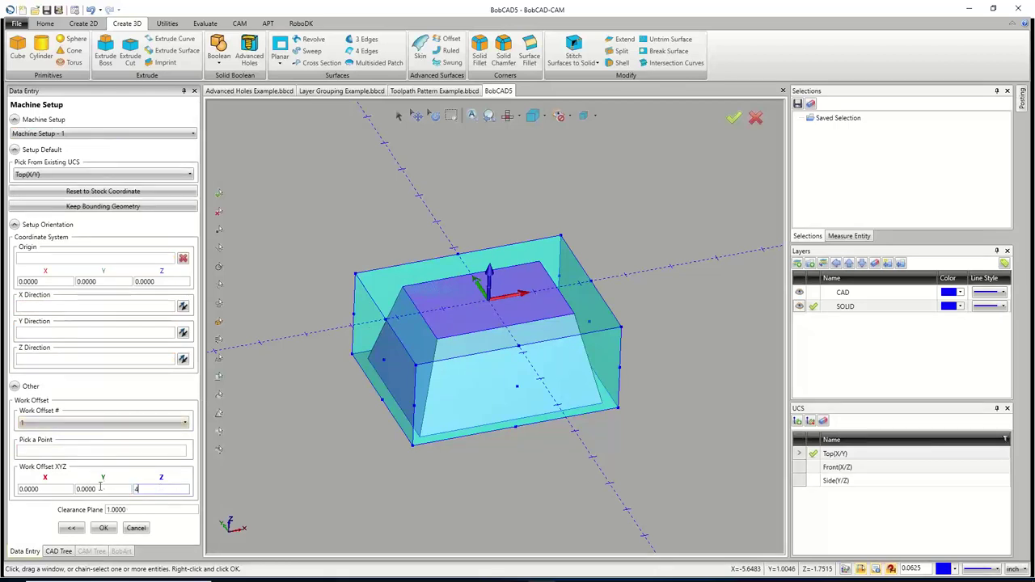
pyautogui.click(102, 527)
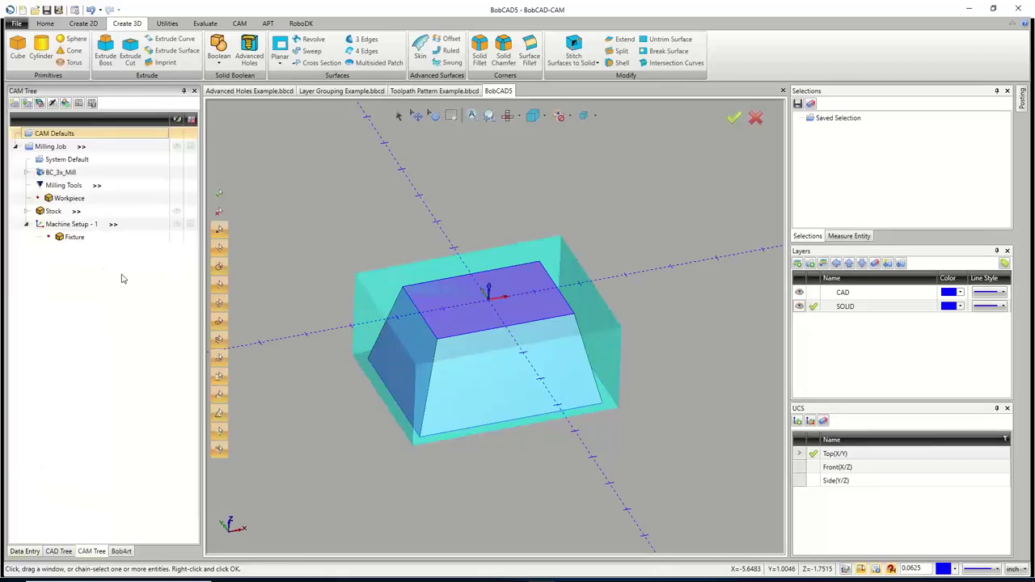
pyautogui.rightClick(80, 227)
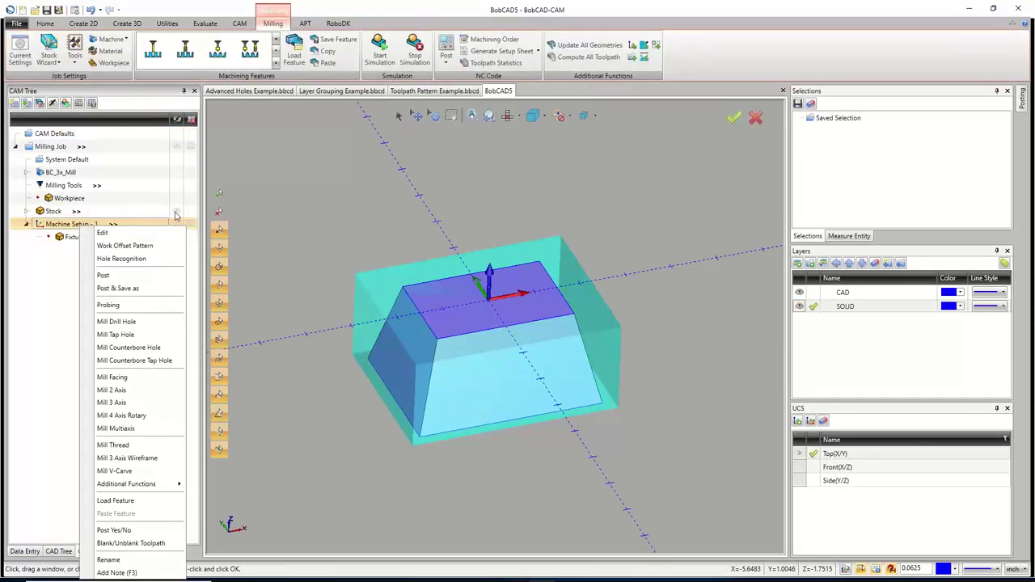
pyautogui.click(175, 214)
pyautogui.rightClick(81, 225)
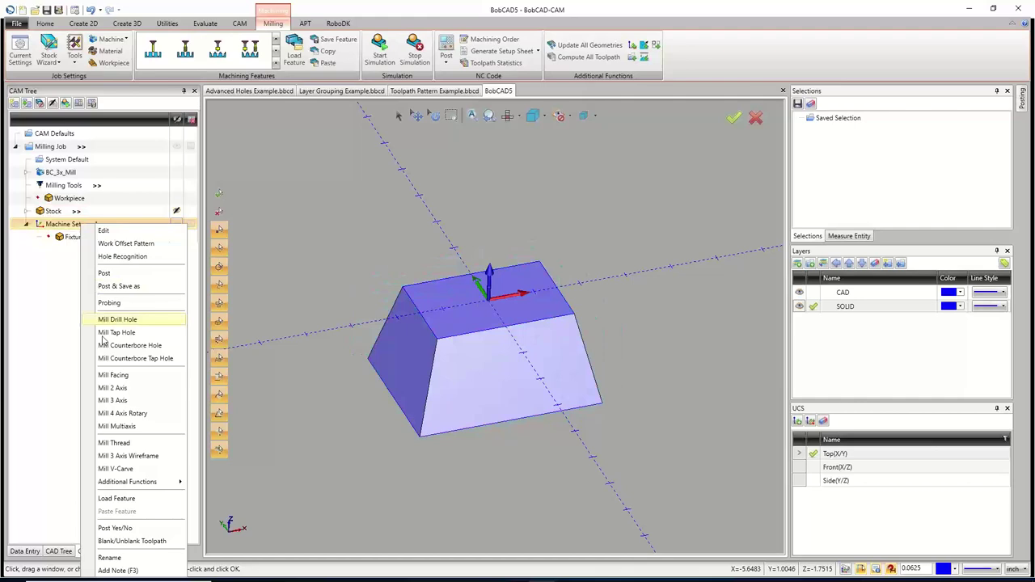
# Add a Mill 3 Axis feature under Machine Setup - 1 using all faces of the tapered block.
pyautogui.click(112, 400)
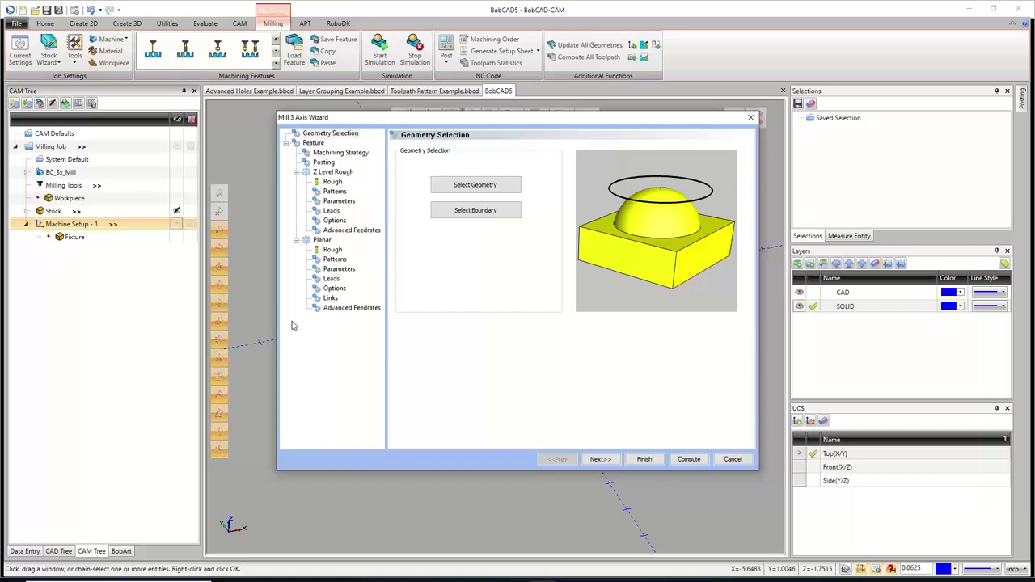
pyautogui.click(498, 191)
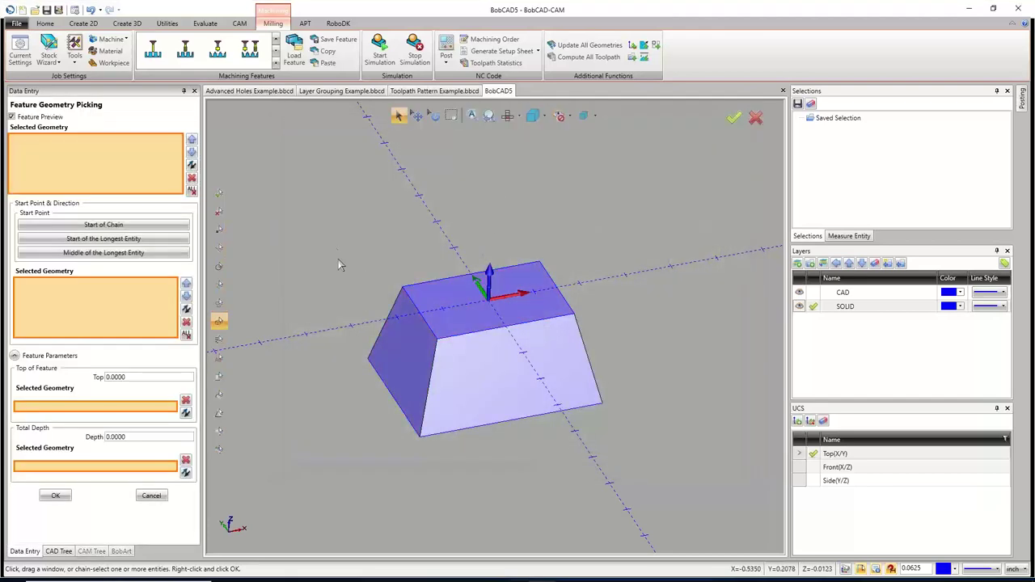
pyautogui.moveTo(329, 226); pyautogui.dragTo(647, 498)
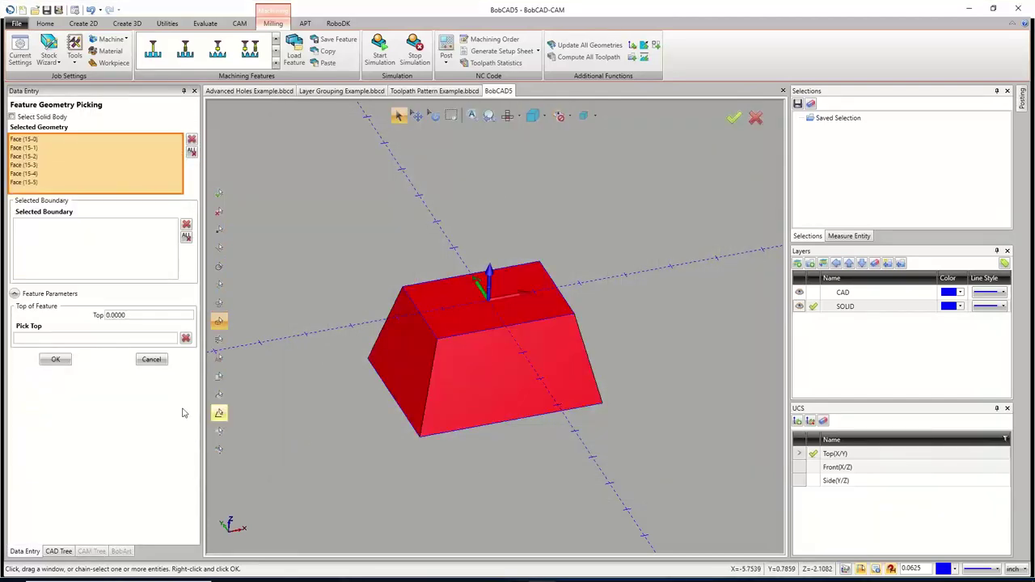
pyautogui.click(58, 359)
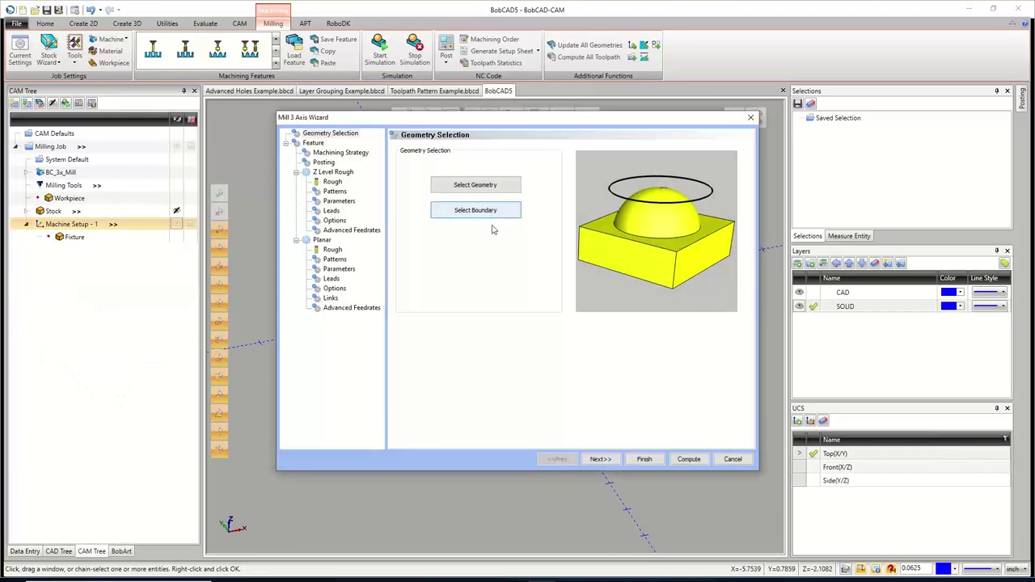
pyautogui.click(601, 460)
# Use Z Level Rough then Z Level Finish operations, with Arc Fit enabled for posting.
pyautogui.click(605, 460)
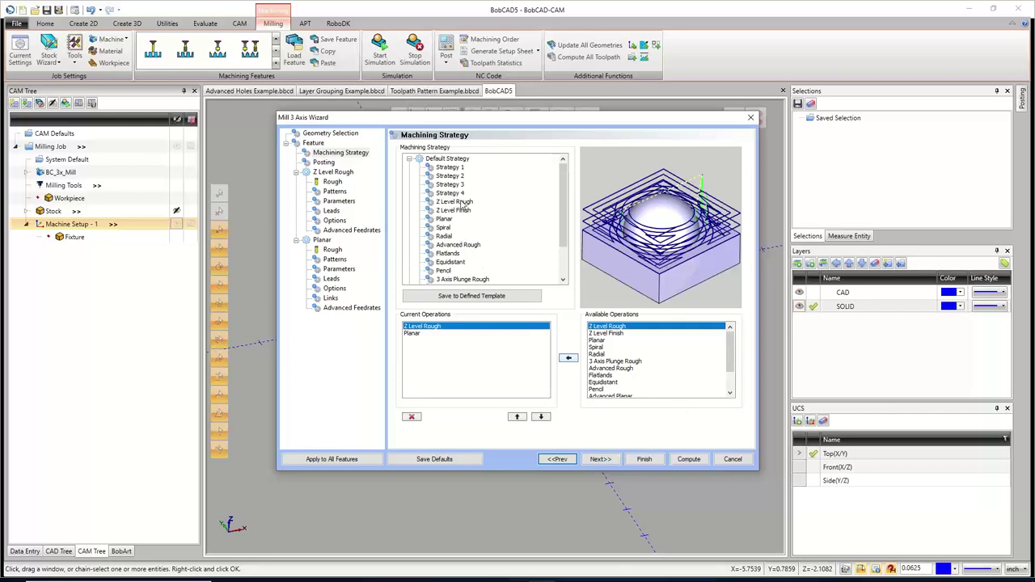
pyautogui.click(458, 202)
pyautogui.click(605, 333)
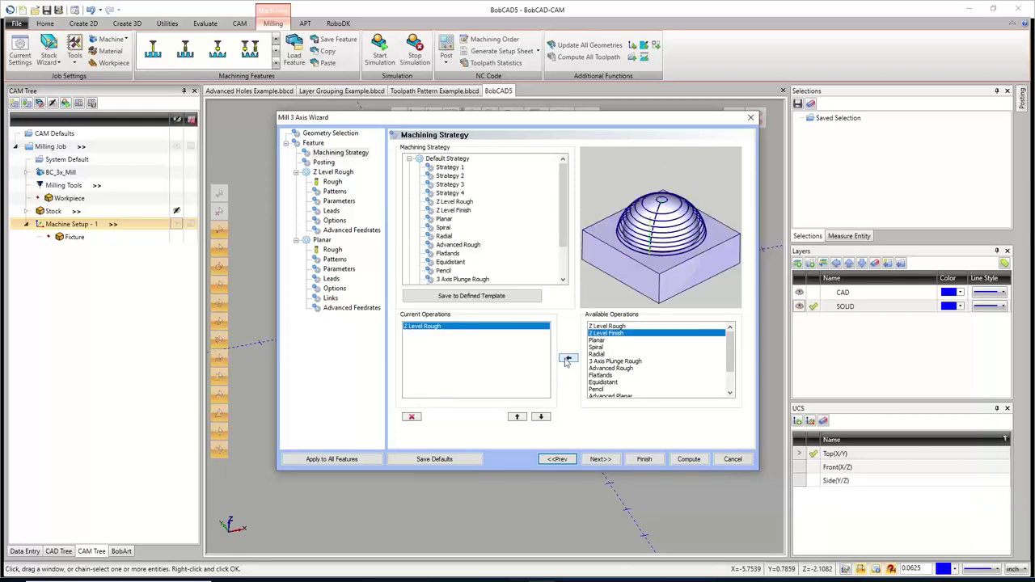
pyautogui.click(568, 358)
pyautogui.click(590, 459)
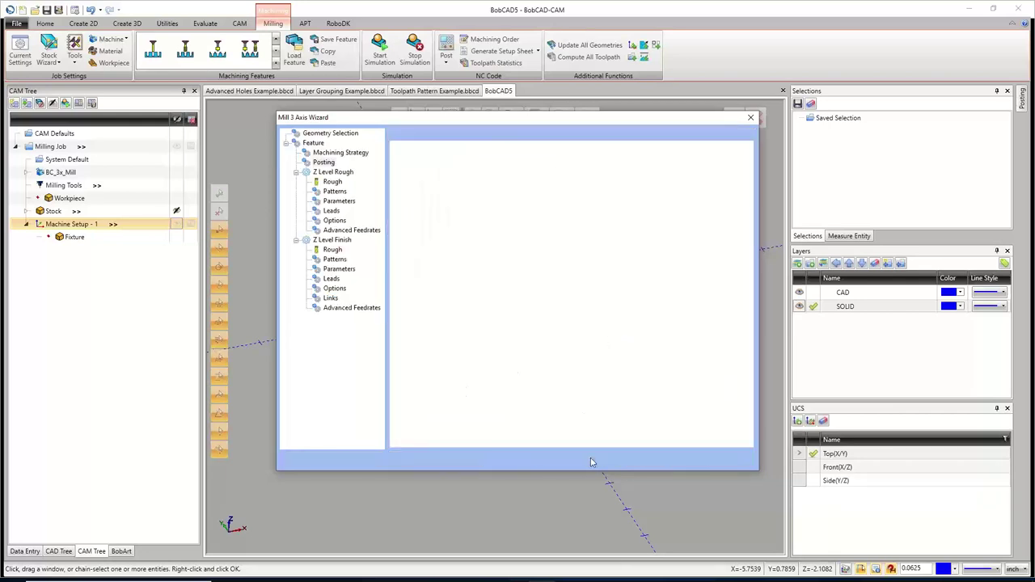
pyautogui.click(416, 231)
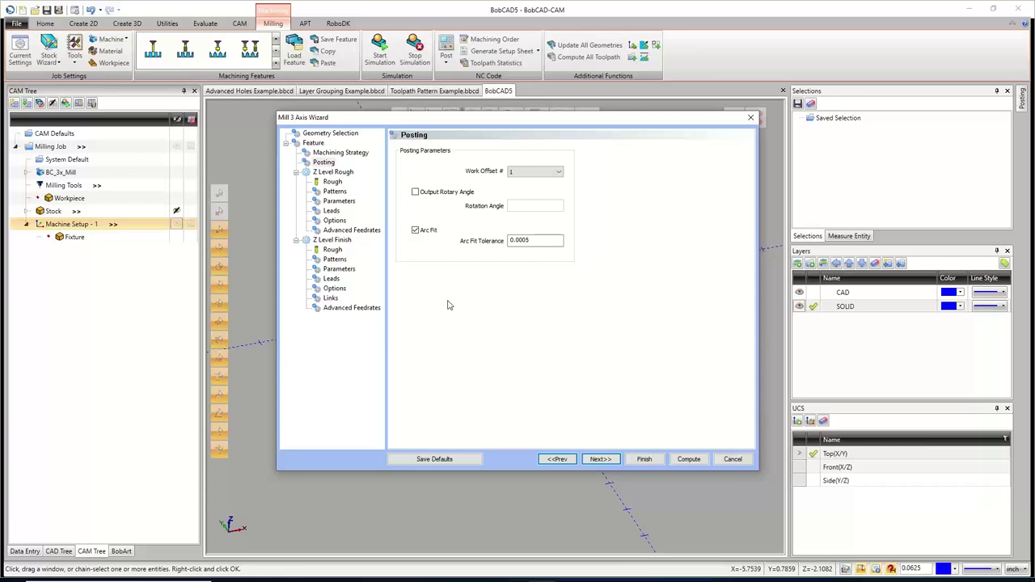
# Make the roughing tool a flat endmill (corner radius 0) with 2.75 protrusion length.
pyautogui.click(611, 459)
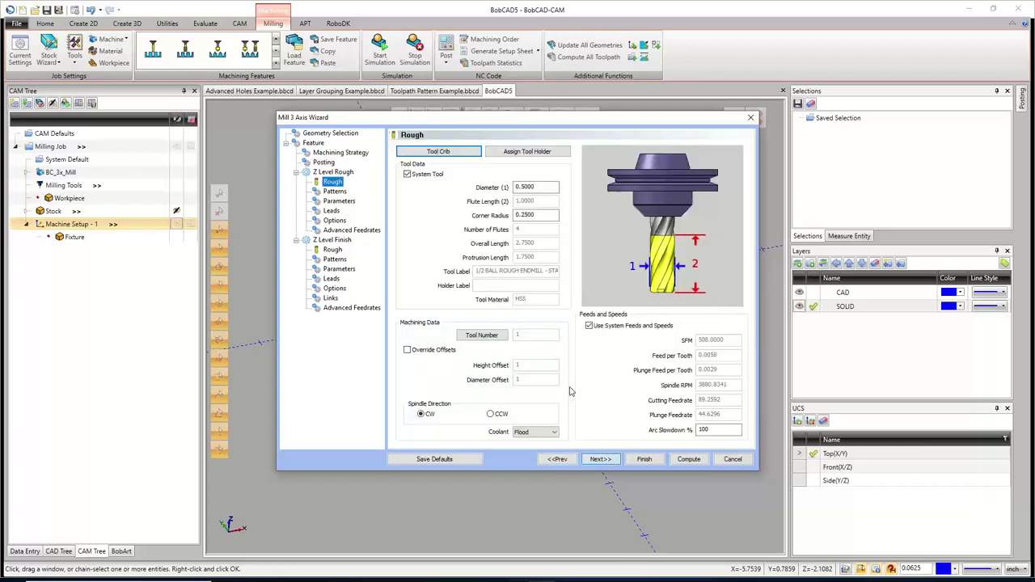
pyautogui.doubleClick(531, 215)
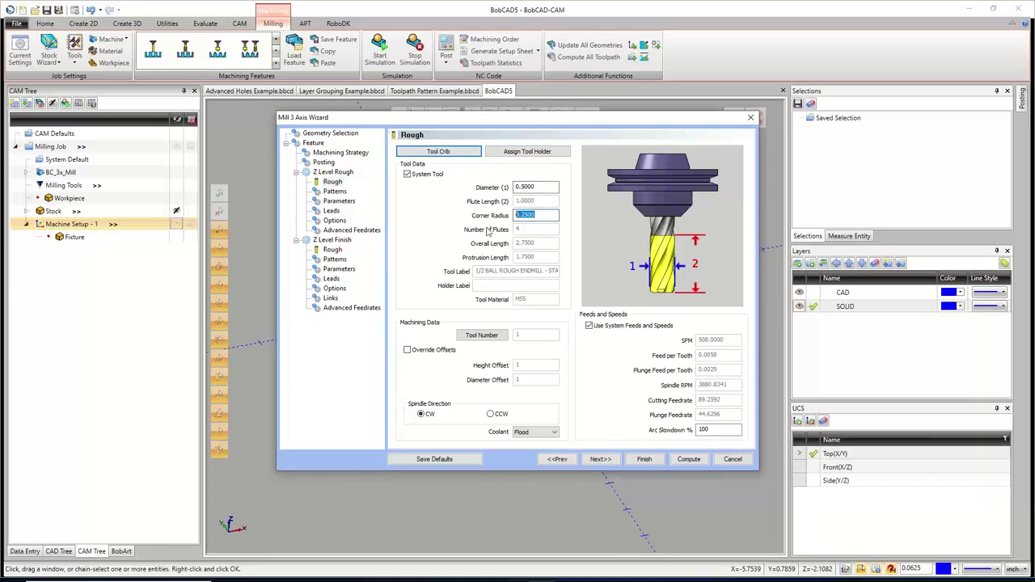
pyautogui.write('0')
pyautogui.press('Tab')
pyautogui.click(430, 176)
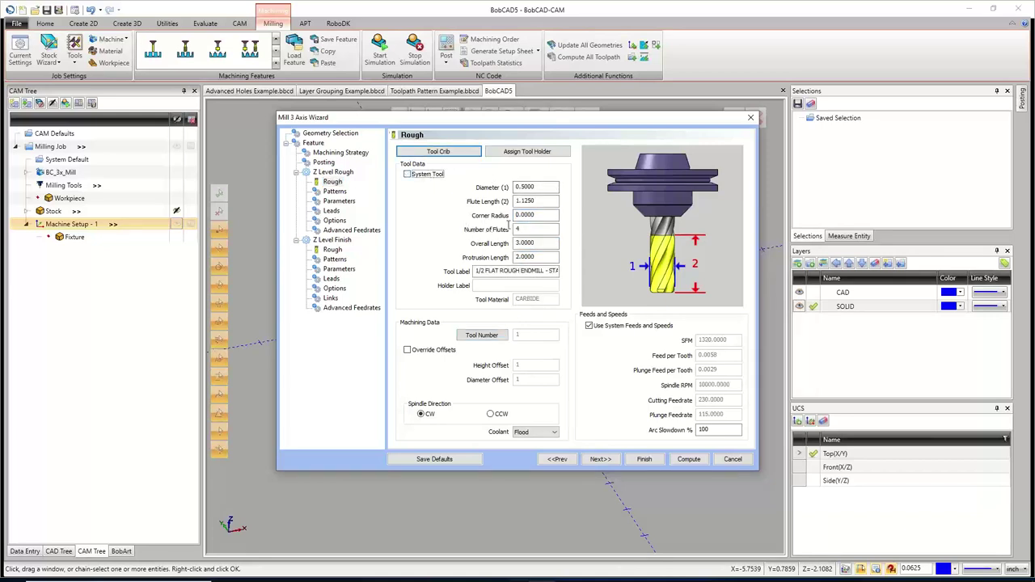
pyautogui.press('Tab')
pyautogui.press('Tab')
pyautogui.press('Tab')
pyautogui.press('Tab')
pyautogui.press('Tab')
pyautogui.press('Tab')
pyautogui.write('2.75')
pyautogui.press('Tab')
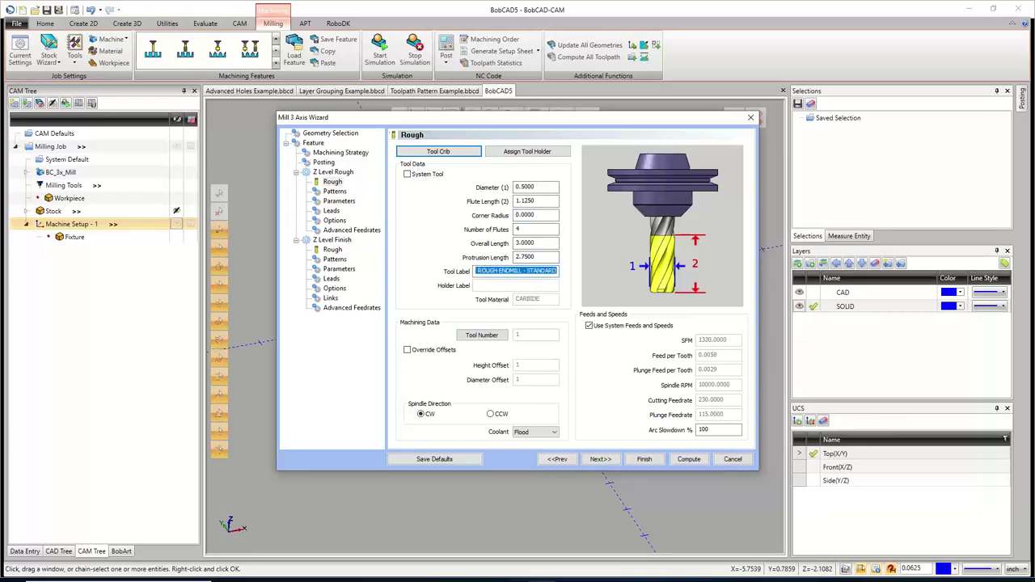
# Set the roughing depth of cut to 0.25 and stepover to 0.2.
pyautogui.click(601, 459)
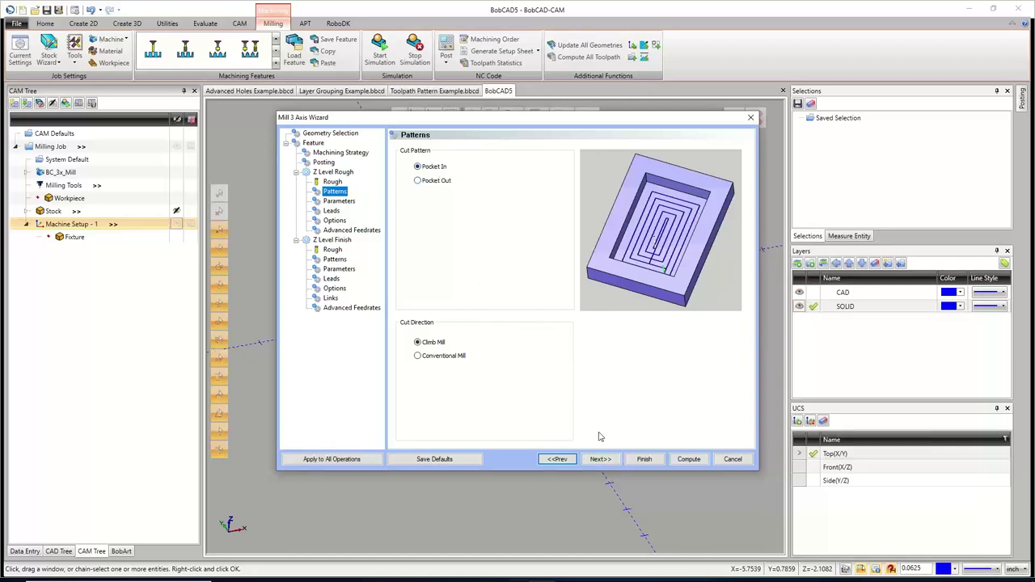
pyautogui.click(602, 459)
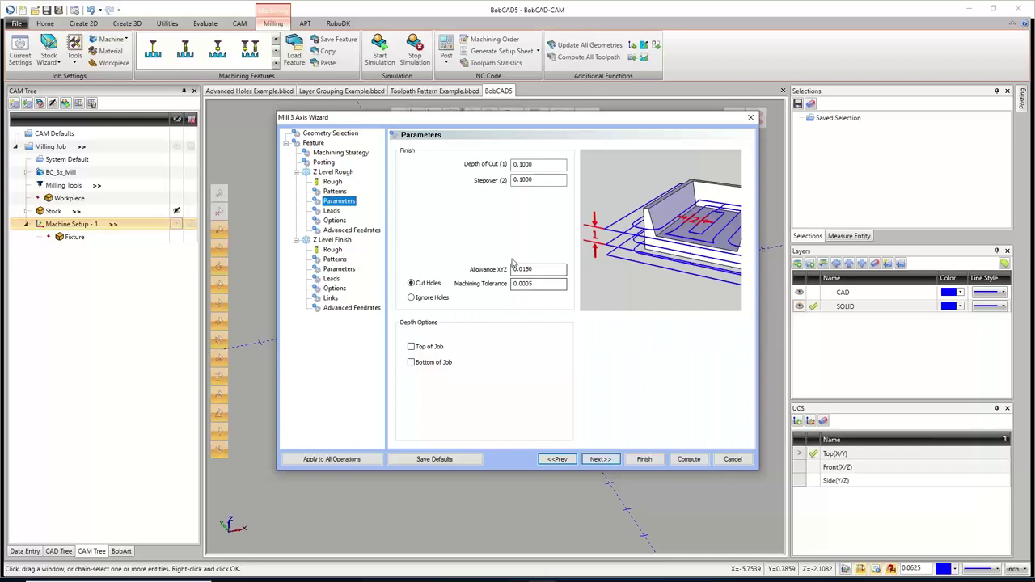
pyautogui.doubleClick(534, 164)
pyautogui.write('0.25')
pyautogui.press('Tab')
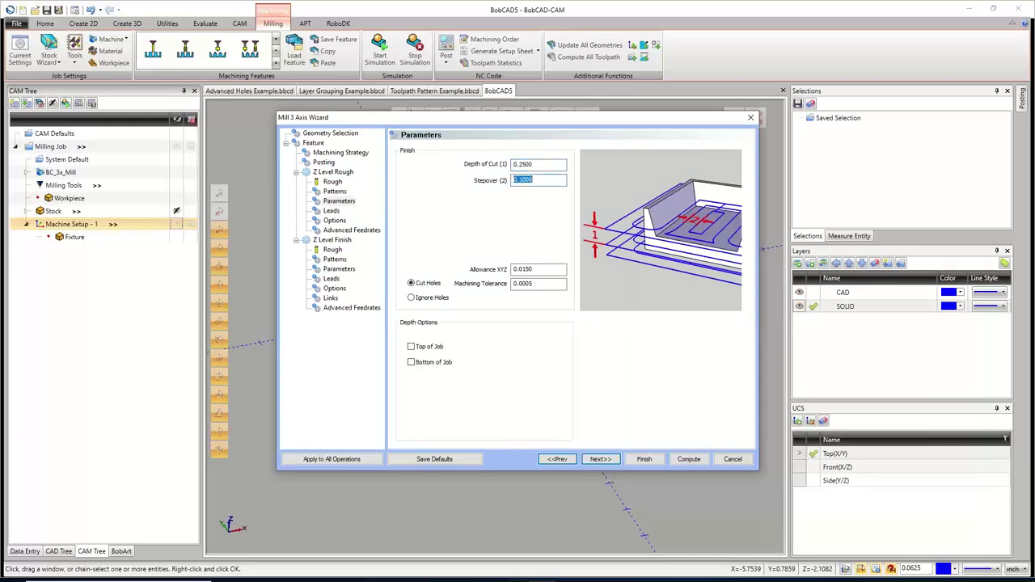
pyautogui.write('0.2')
pyautogui.press('Tab')
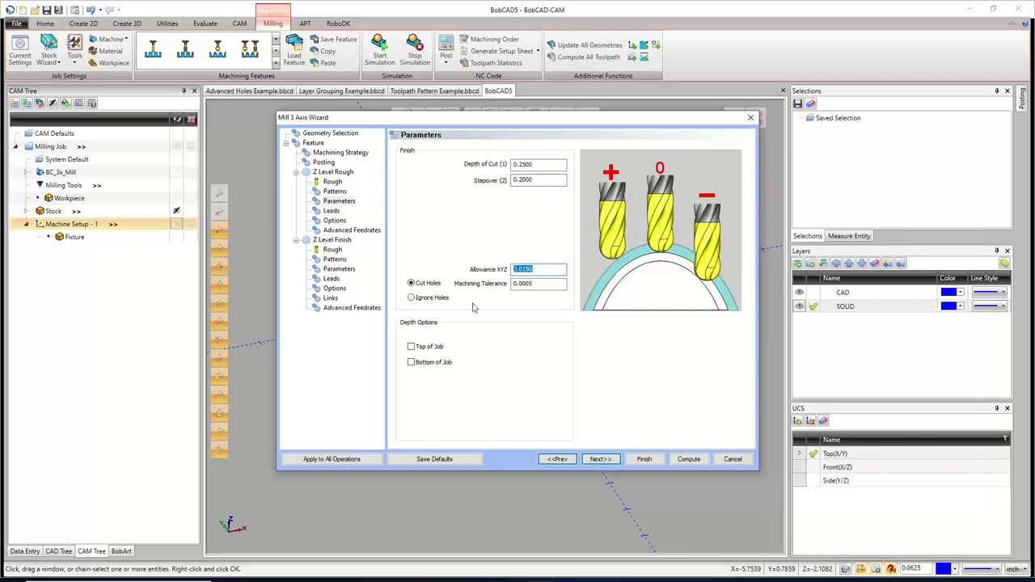
pyautogui.click(600, 458)
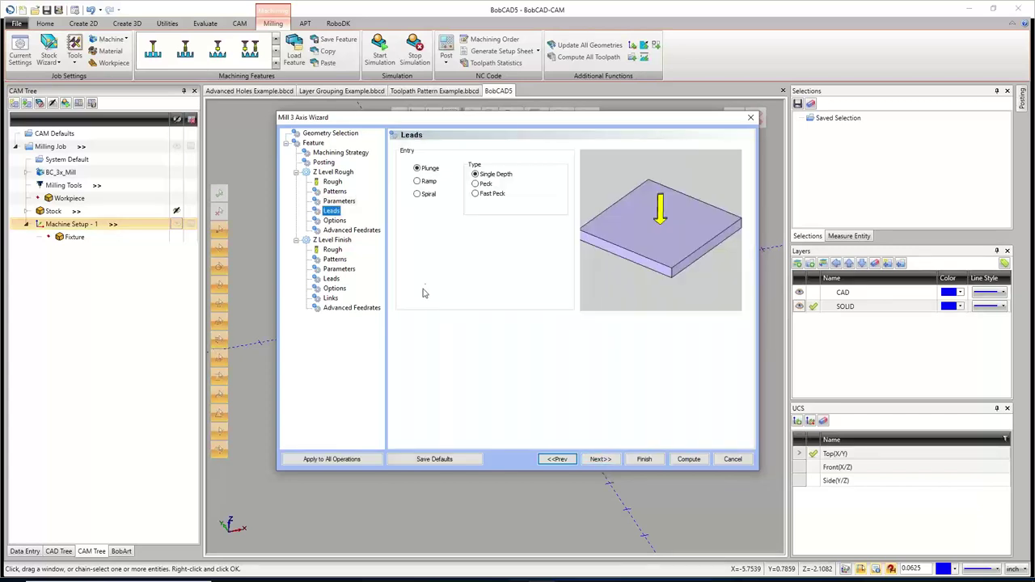
pyautogui.click(600, 459)
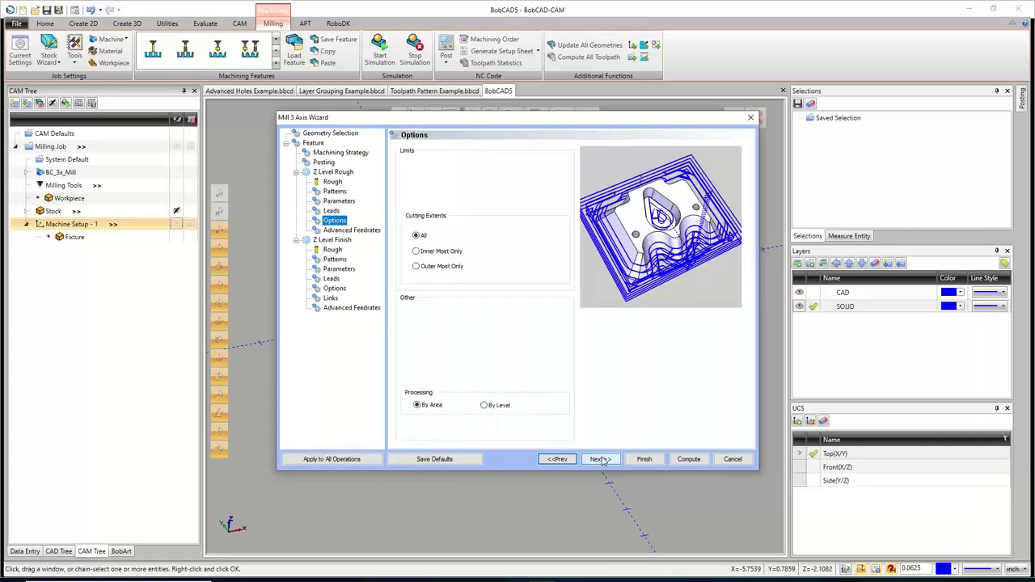
pyautogui.click(600, 459)
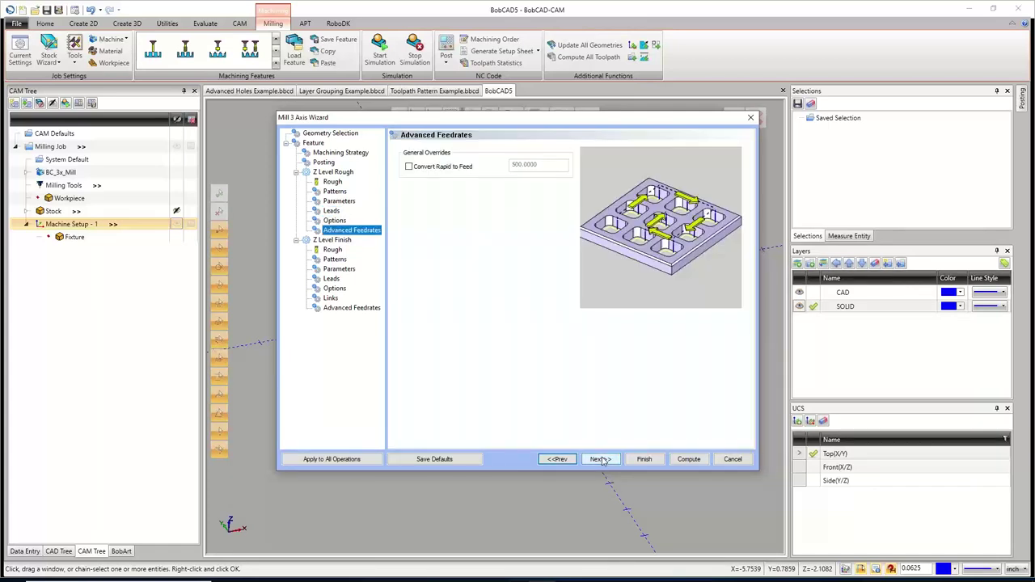
pyautogui.click(600, 460)
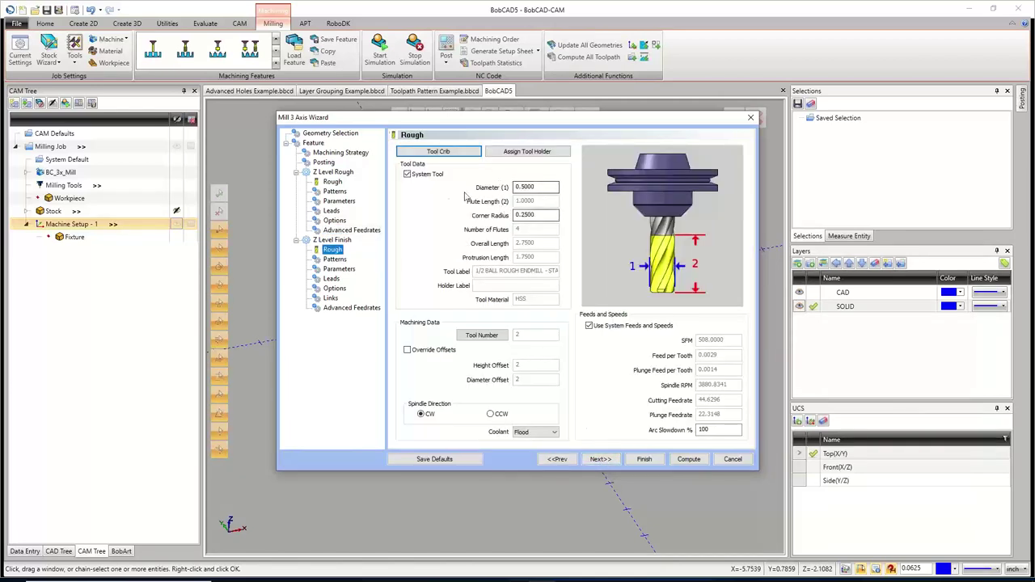
# Give the finishing tool a 3.0 overall length and 2.75 protrusion length.
pyautogui.click(414, 176)
pyautogui.doubleClick(534, 243)
pyautogui.write('3')
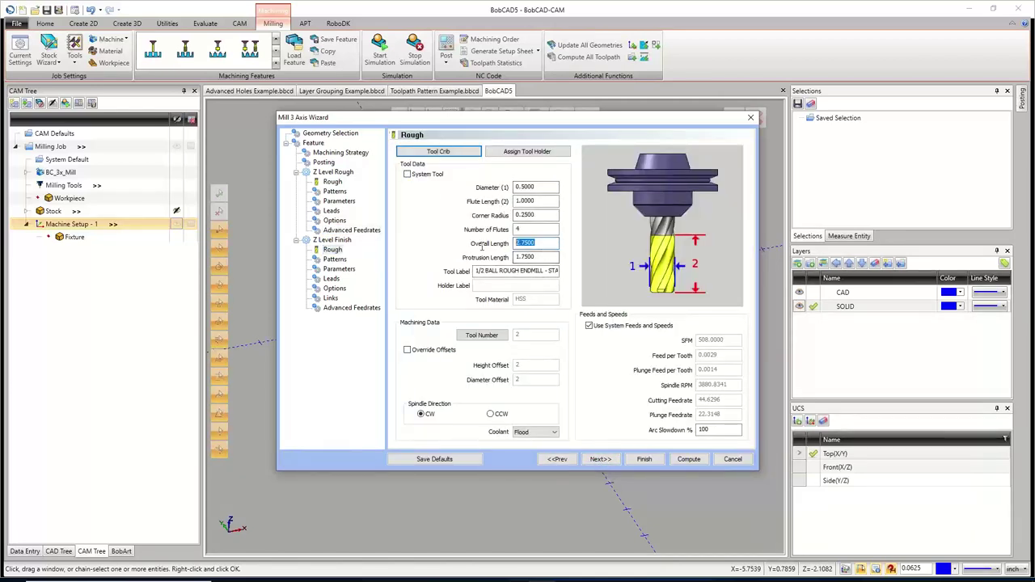
pyautogui.press('Tab')
pyautogui.write('2.75')
pyautogui.press('Tab')
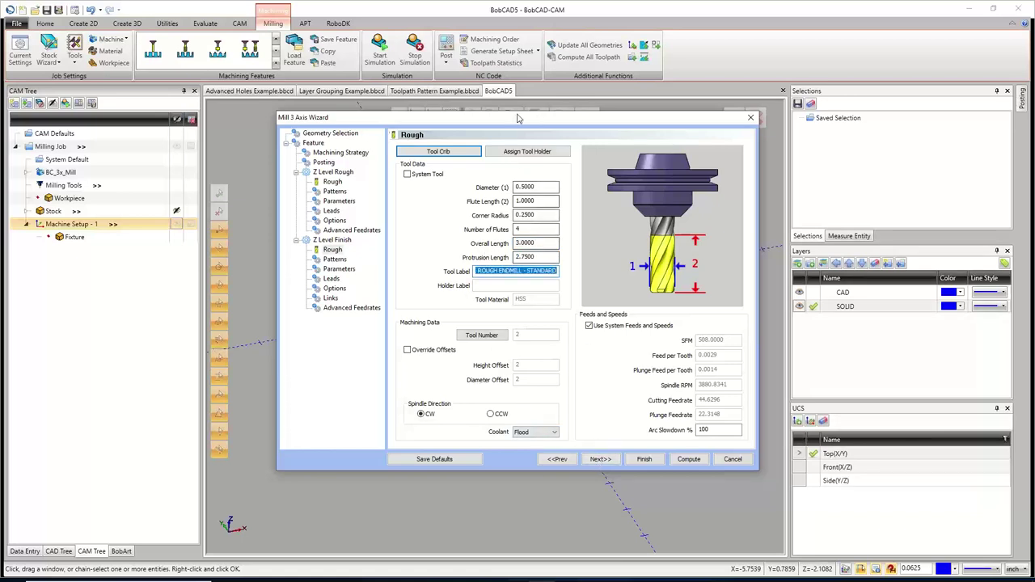
# Set finishing depth of cut .05 with single-depth entry and finish the feature.
pyautogui.click(600, 458)
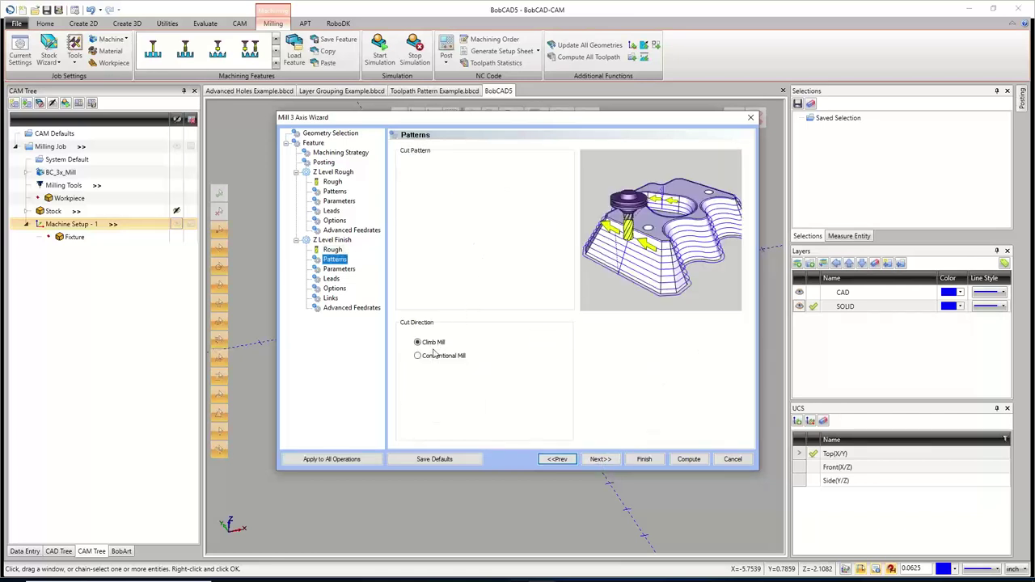
pyautogui.click(600, 459)
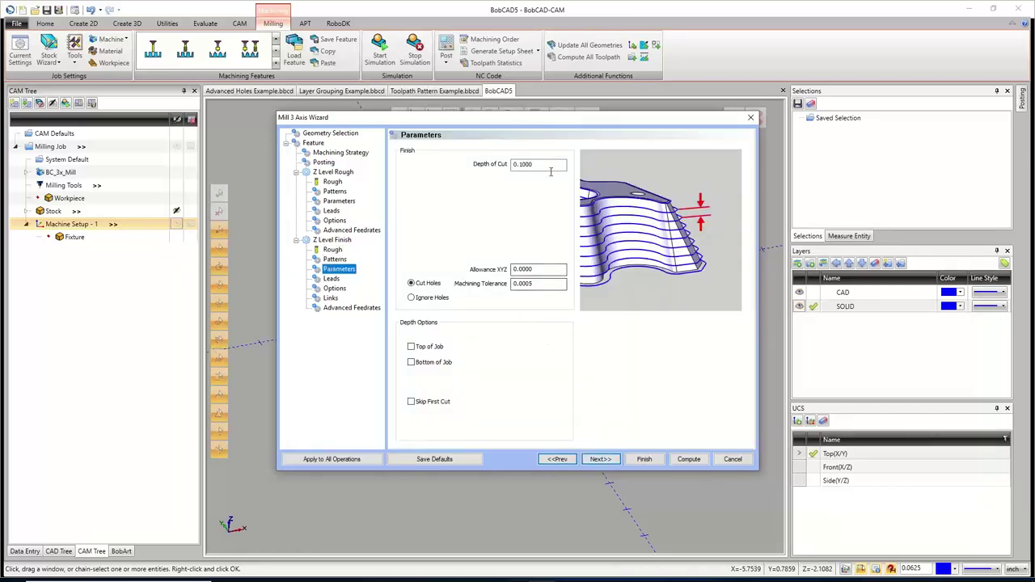
pyautogui.moveTo(552, 165); pyautogui.dragTo(468, 170)
pyautogui.write('.')
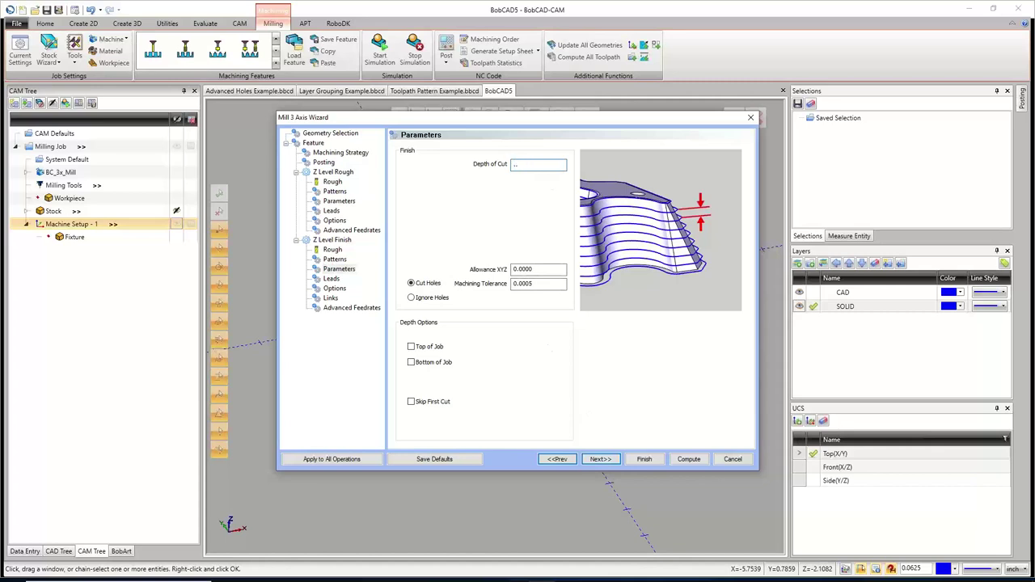
pyautogui.write('05')
pyautogui.click(596, 459)
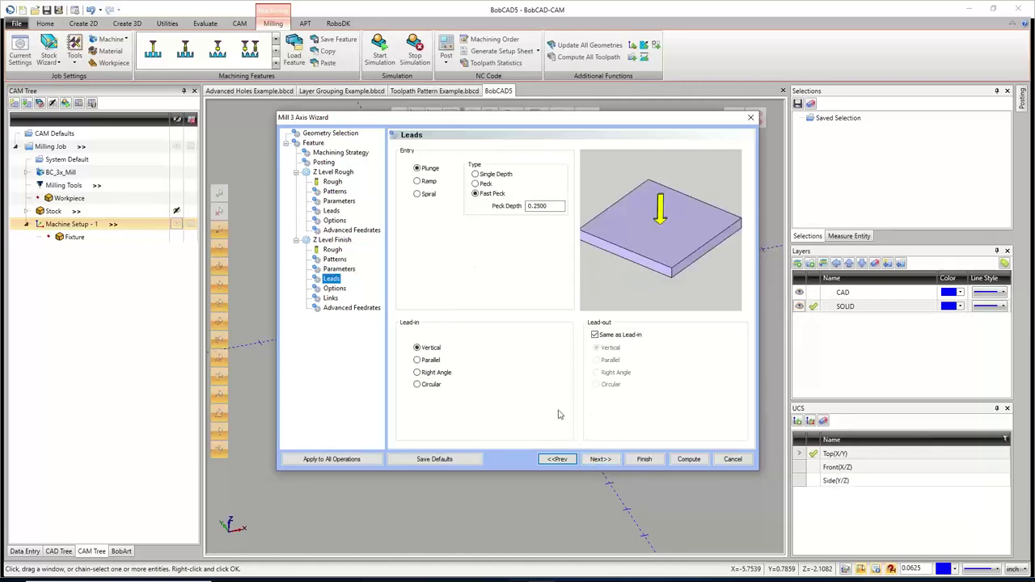
pyautogui.click(479, 176)
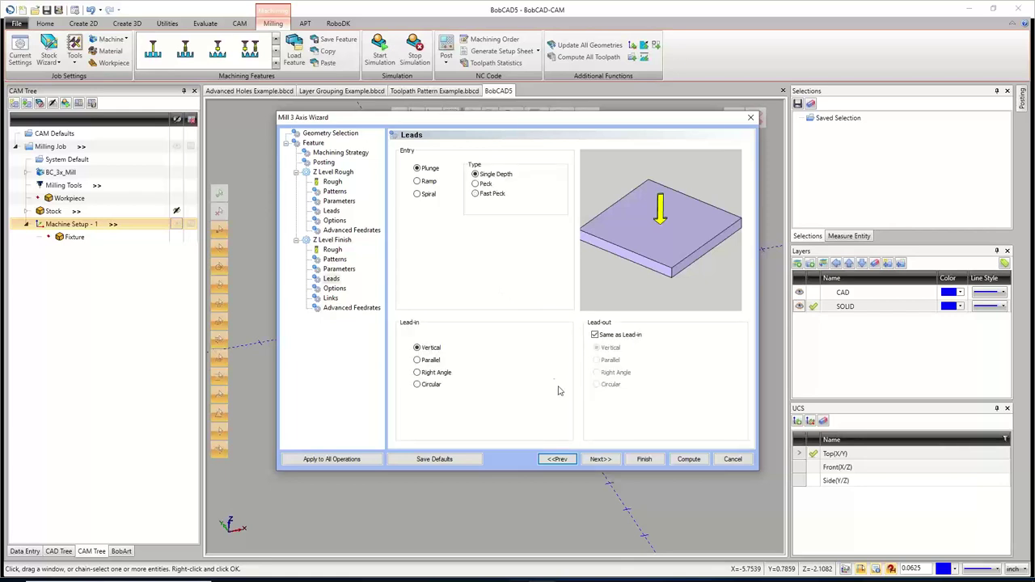
pyautogui.click(599, 459)
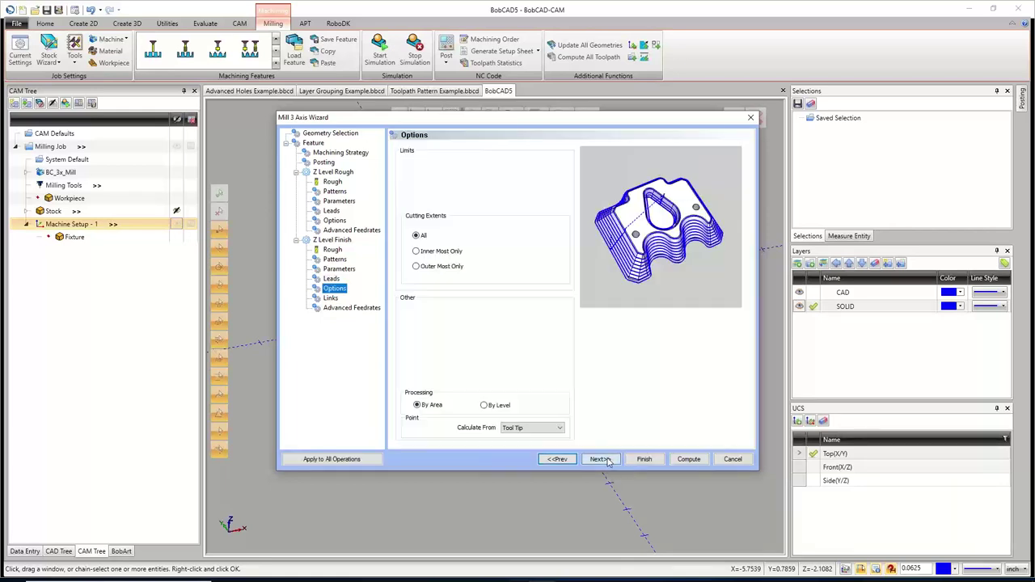
pyautogui.click(600, 458)
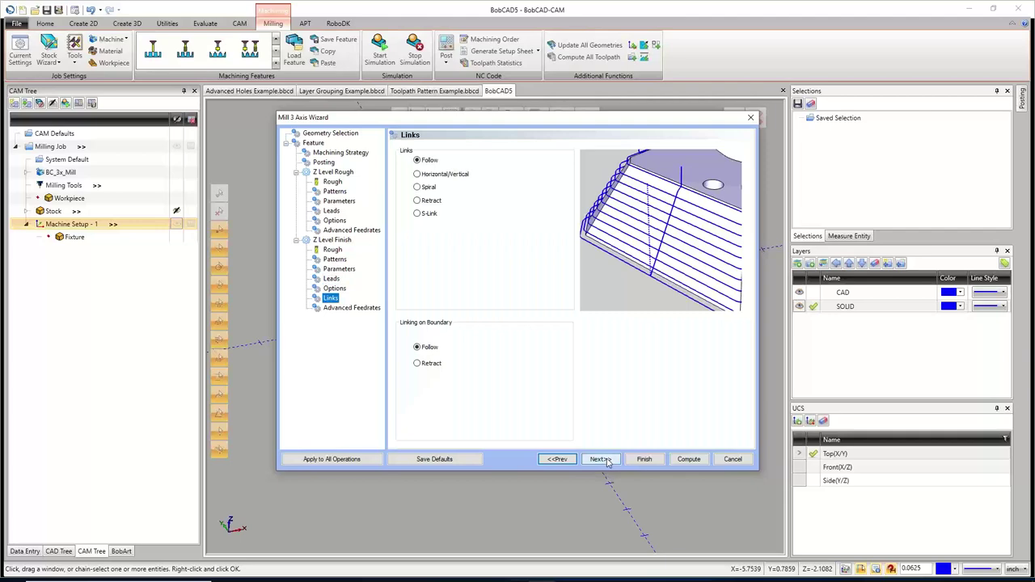
pyautogui.click(599, 458)
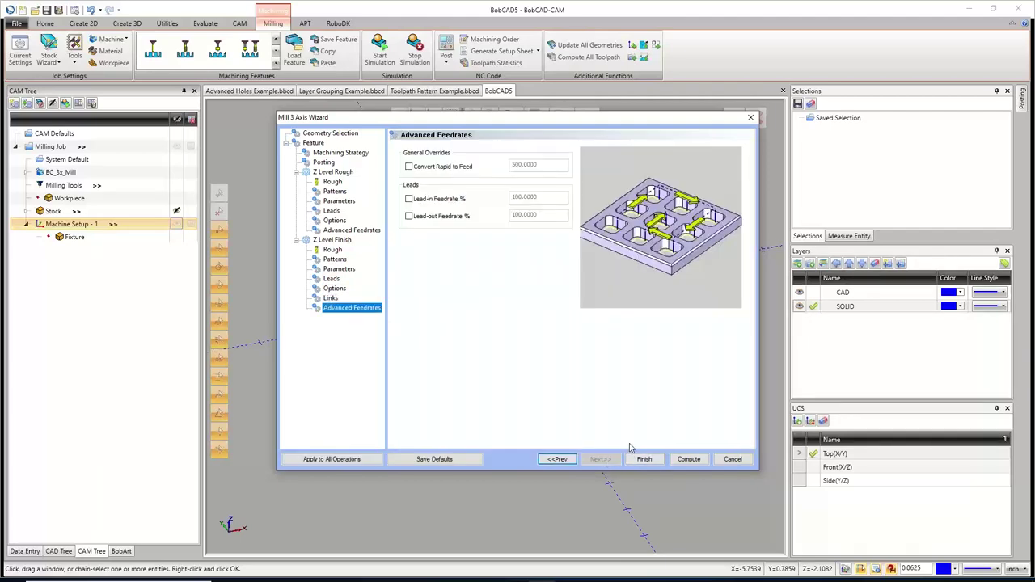
pyautogui.click(644, 459)
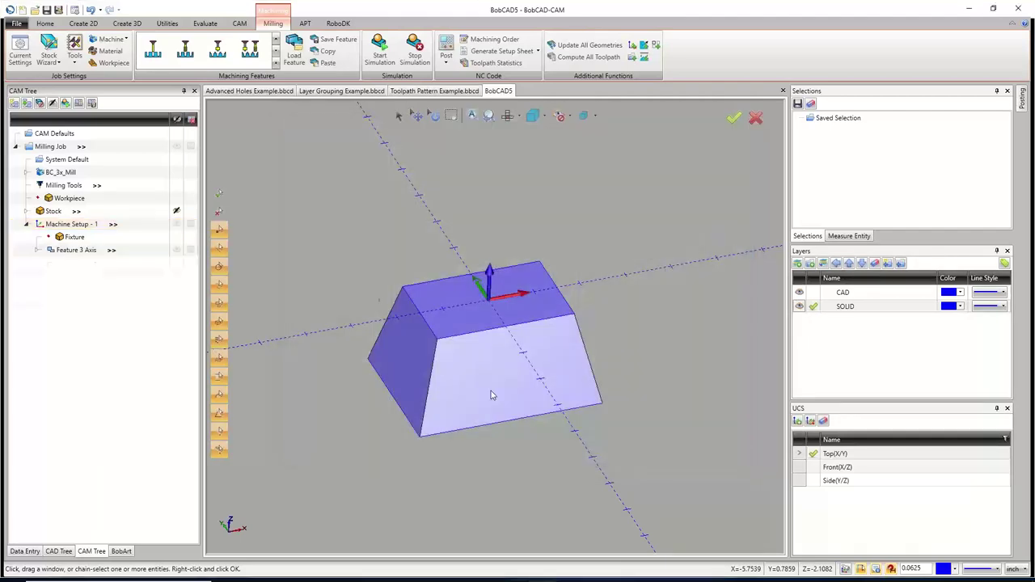
# Save the job as 'Ski Jump Correction.bbcd', correcting the mis-cased file name.
pyautogui.click(57, 10)
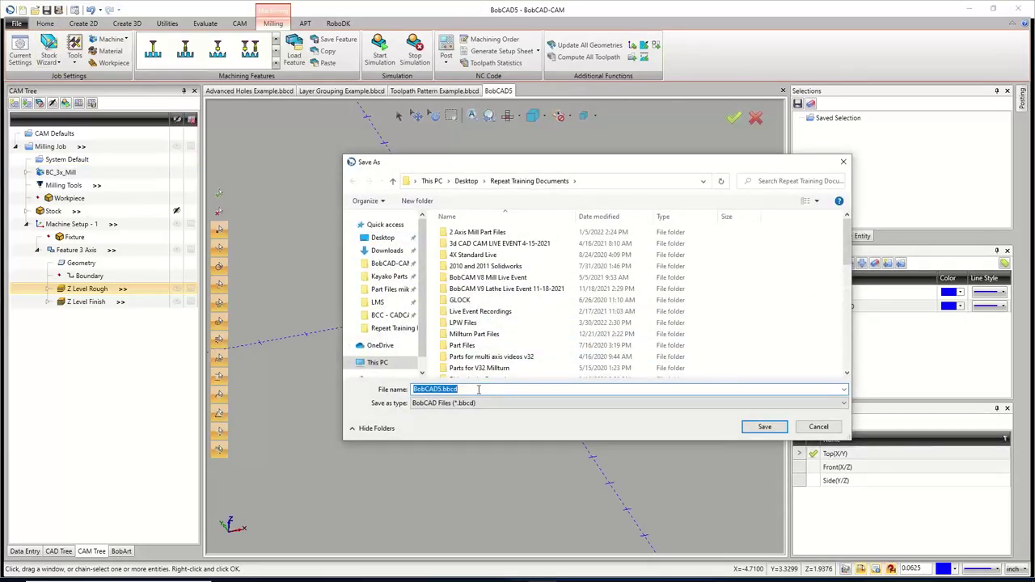
pyautogui.write('sKI jUMP cORRECTION')
pyautogui.press('BackSpace')
pyautogui.press('BackSpace')
pyautogui.press('BackSpace')
pyautogui.press('BackSpace')
pyautogui.press('BackSpace')
pyautogui.press('BackSpace')
pyautogui.press('BackSpace')
pyautogui.press('BackSpace')
pyautogui.press('BackSpace')
pyautogui.press('BackSpace')
pyautogui.press('BackSpace')
pyautogui.press('BackSpace')
pyautogui.press('BackSpace')
pyautogui.press('BackSpace')
pyautogui.press('BackSpace')
pyautogui.press('BackSpace')
pyautogui.press('BackSpace')
pyautogui.press('BackSpace')
pyautogui.press('BackSpace')
pyautogui.write('S')
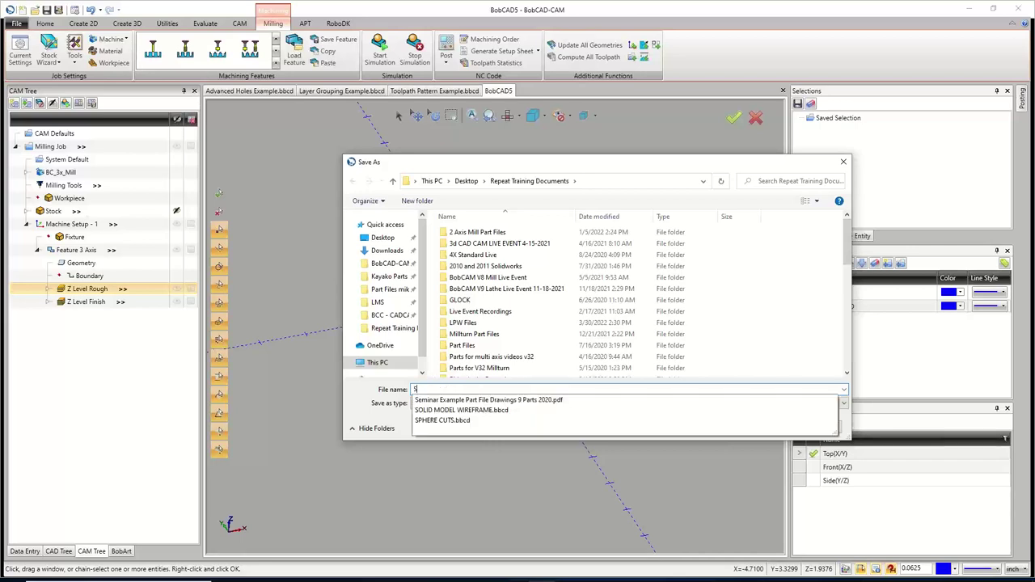
pyautogui.write('ki Jump')
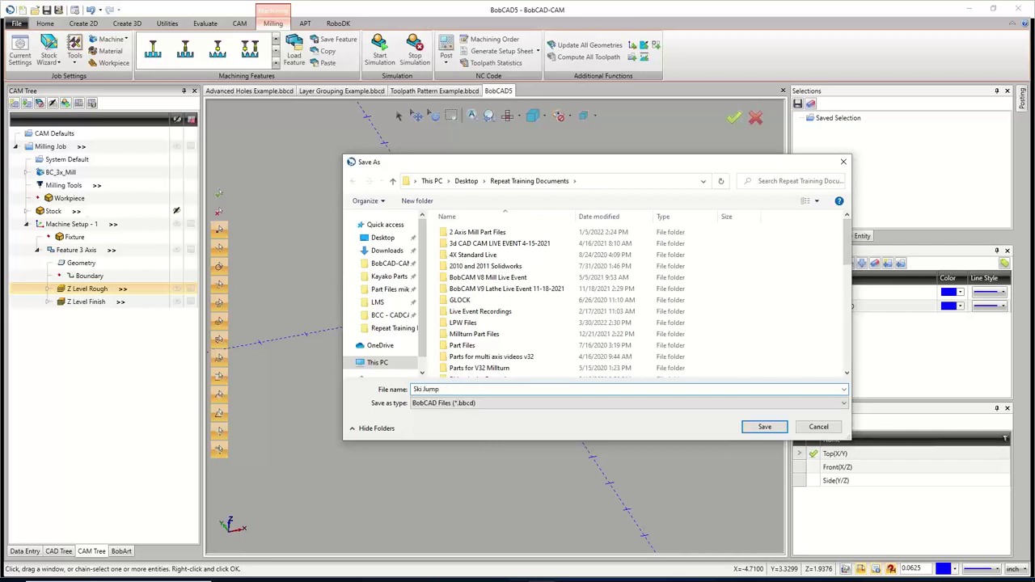
pyautogui.write(' Correction')
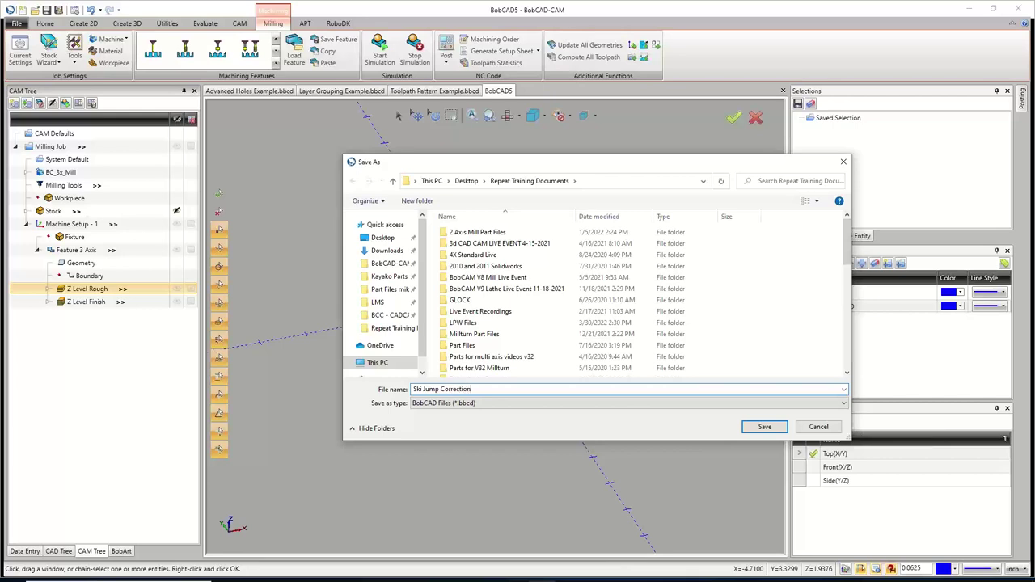
pyautogui.click(764, 428)
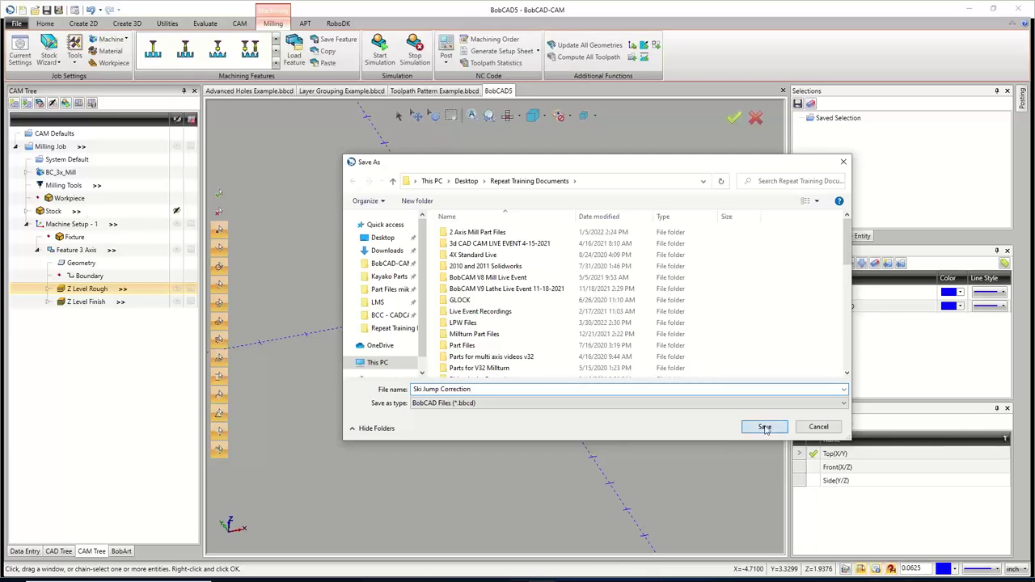
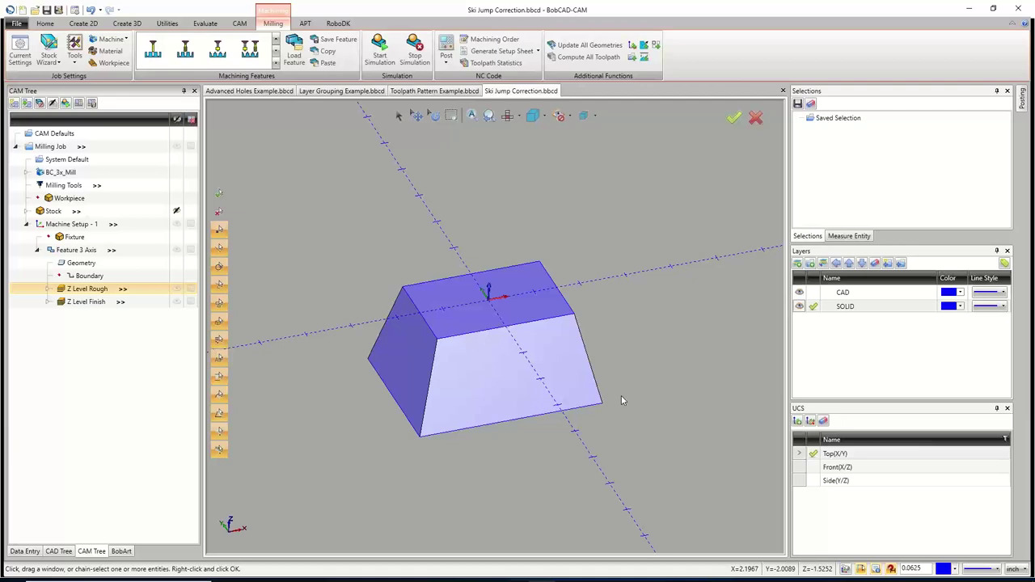
# Bring up Toolpath Pattern Example.bbcd, the four-pocket block with Advanced Rough and Equidistant operations.
pyautogui.click(434, 91)
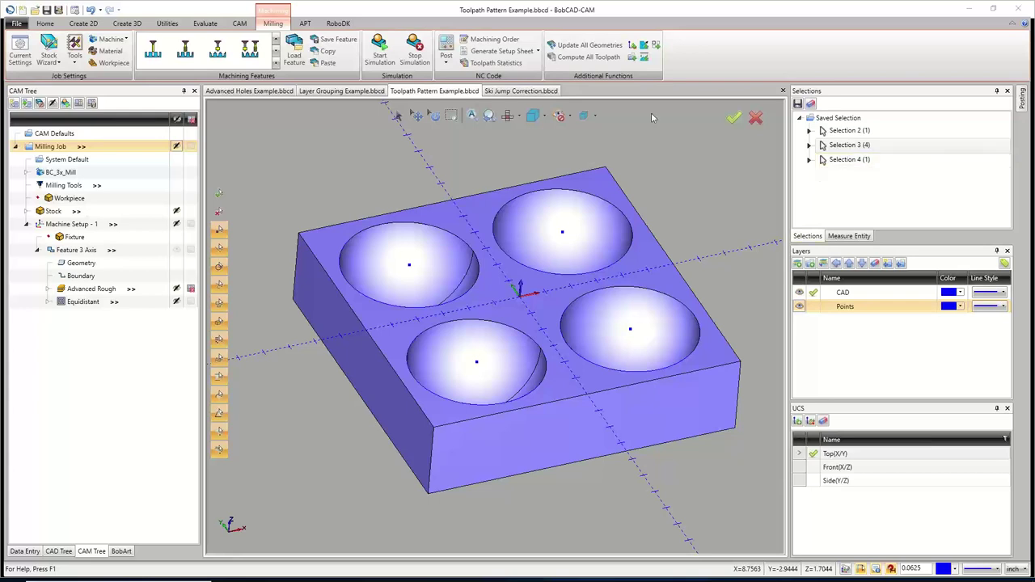
# Return to Ski Jump Correction.bbcd, the tapered block with Z Level Rough and Finish.
pyautogui.click(503, 91)
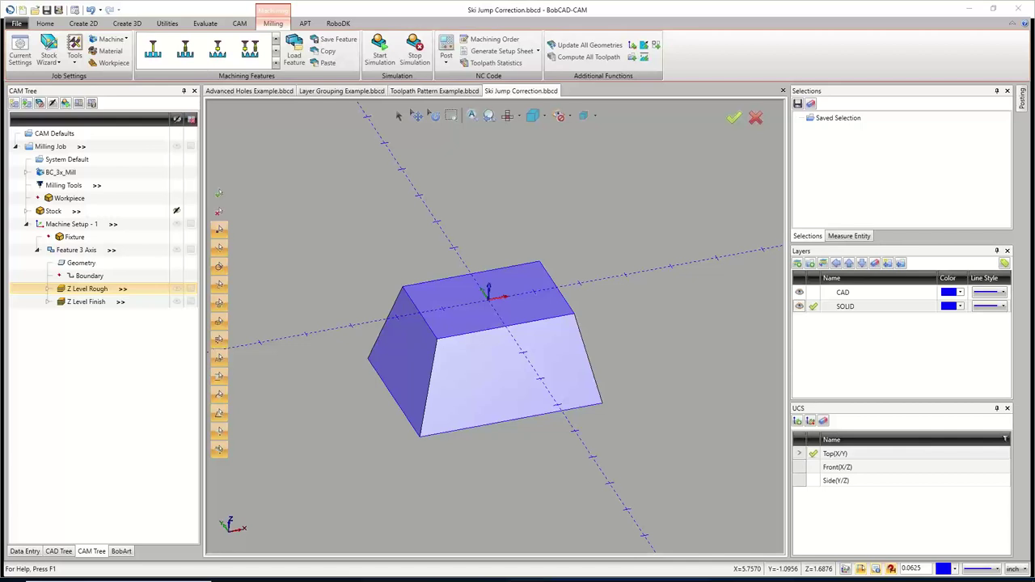
# Display the Feature 3 Axis Z Level toolpaths and zoom on the lower edge in Front view.
pyautogui.click(86, 293)
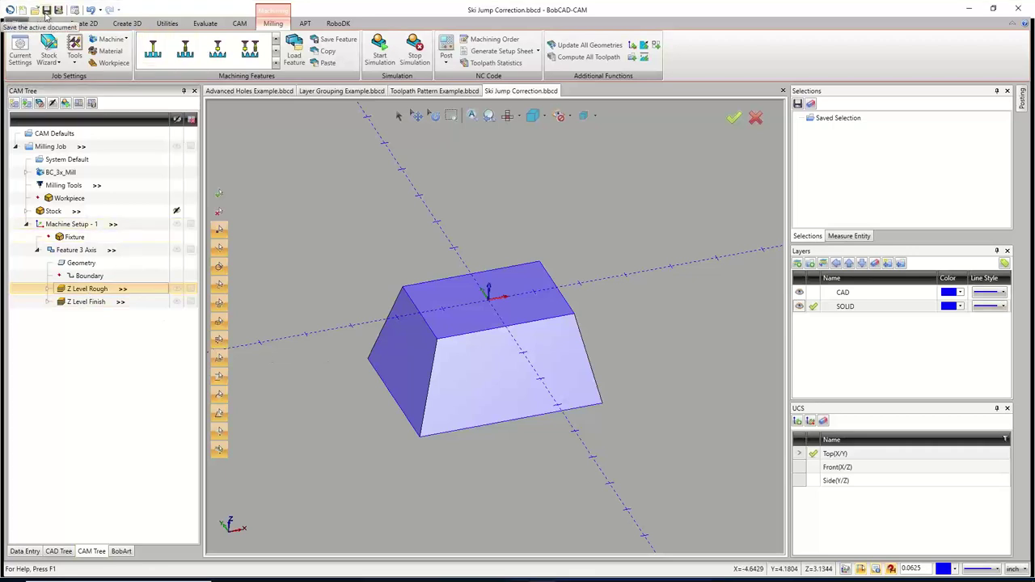
pyautogui.rightClick(80, 256)
pyautogui.click(266, 289)
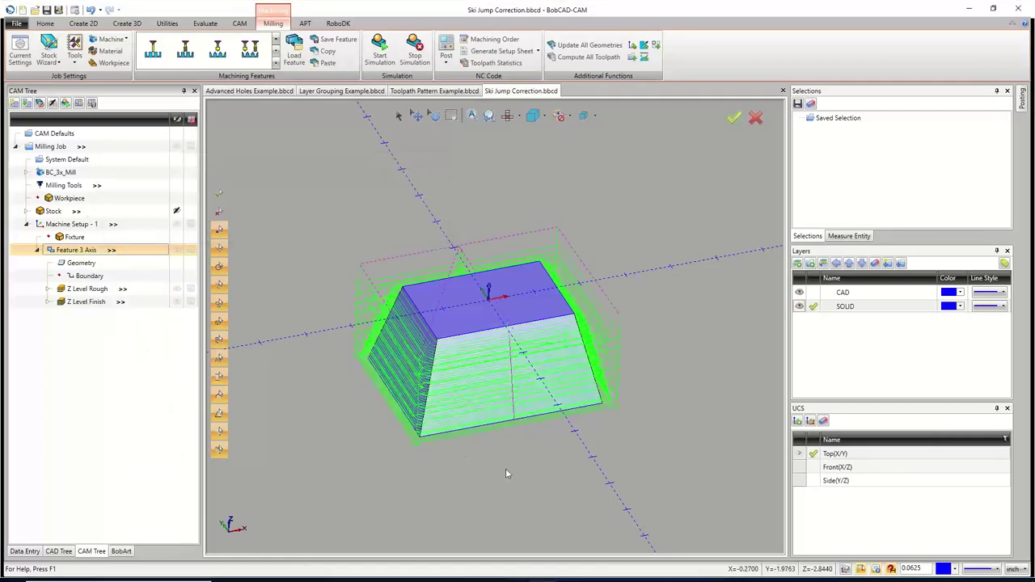
pyautogui.press('F5')
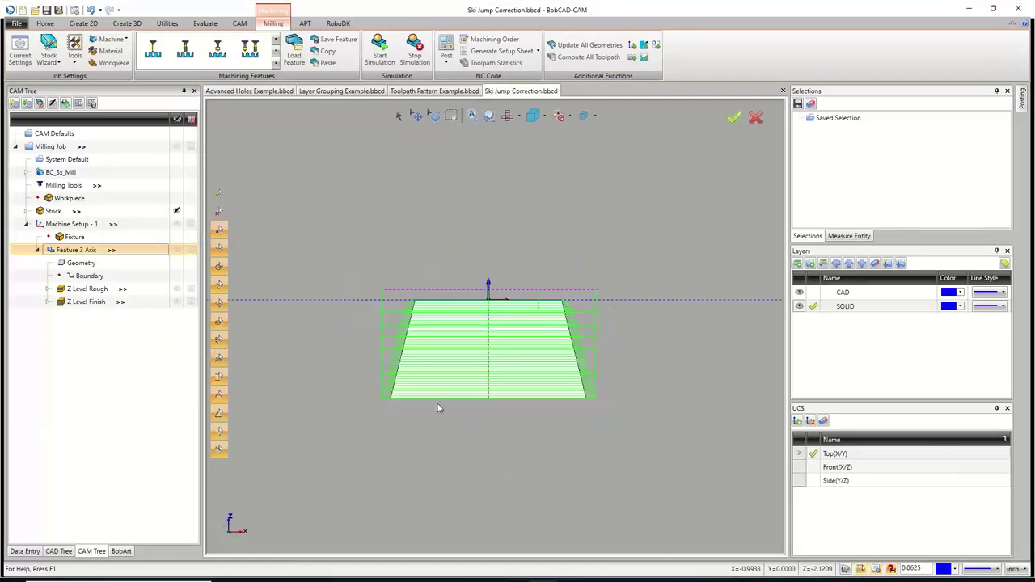
pyautogui.scroll(5, 384, 418)
pyautogui.scroll(2, 410, 356)
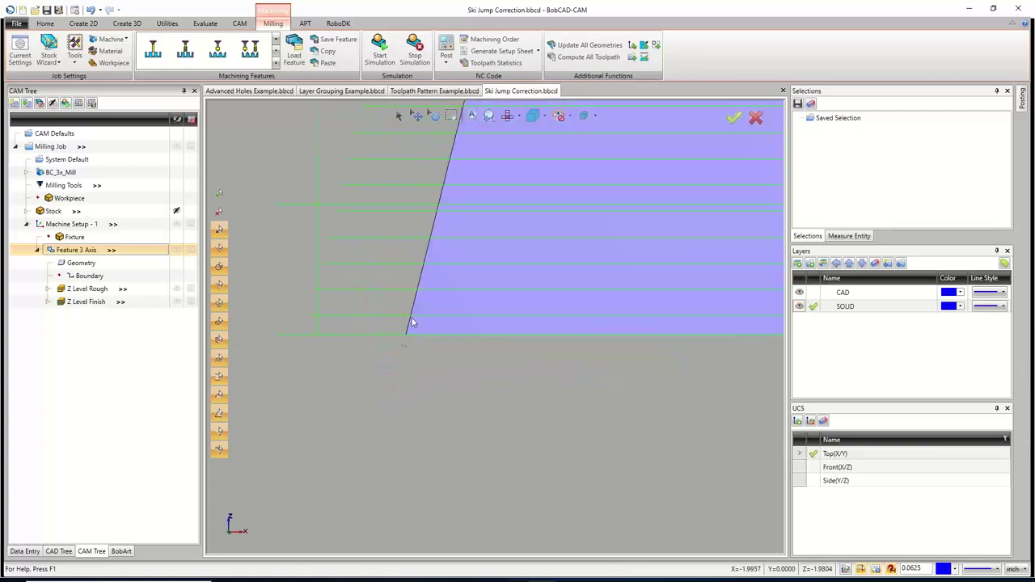
pyautogui.scroll(-2, 415, 366)
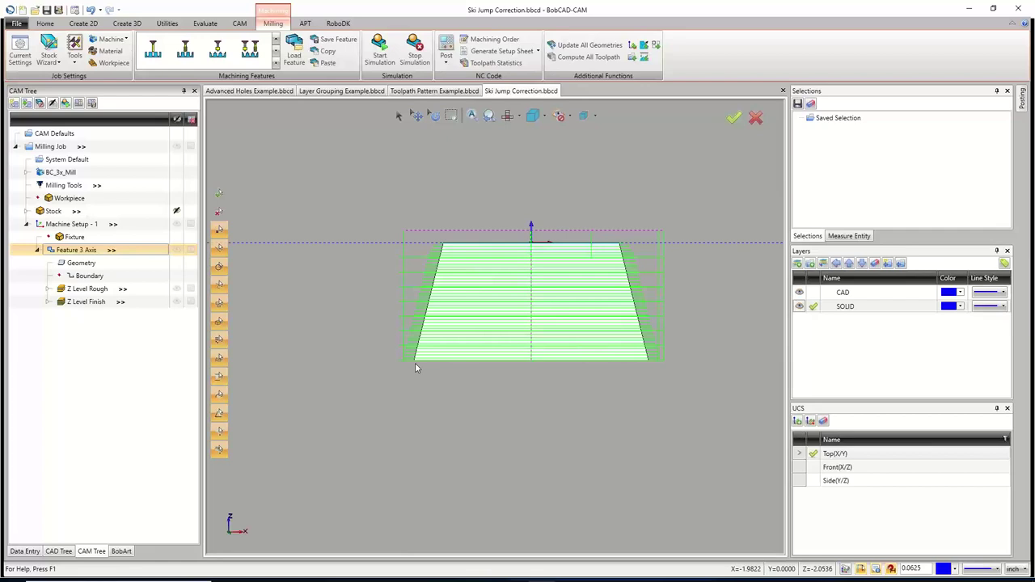
# Simulate both Z Level operations with the run speed raised.
pyautogui.click(380, 51)
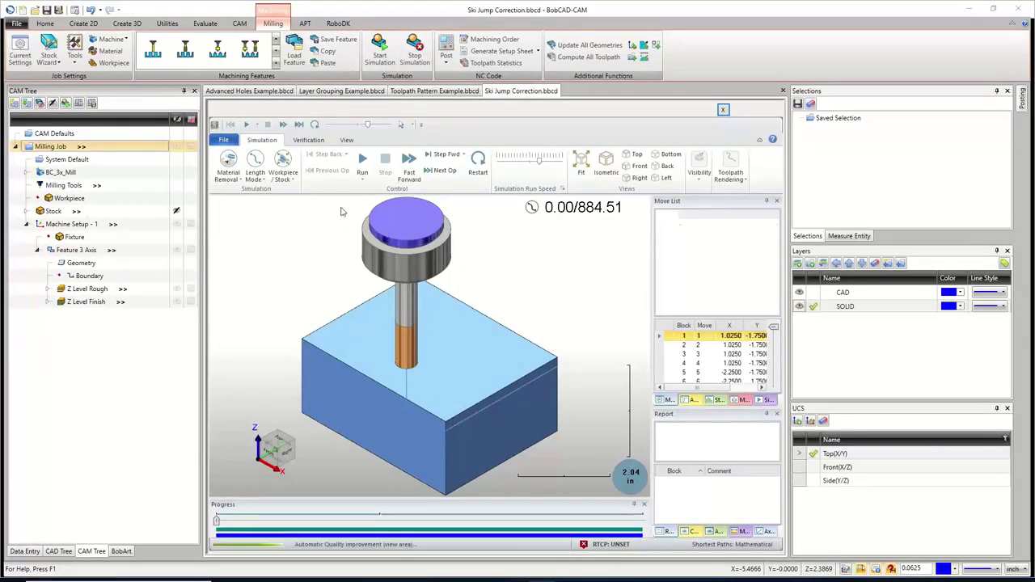
pyautogui.click(362, 162)
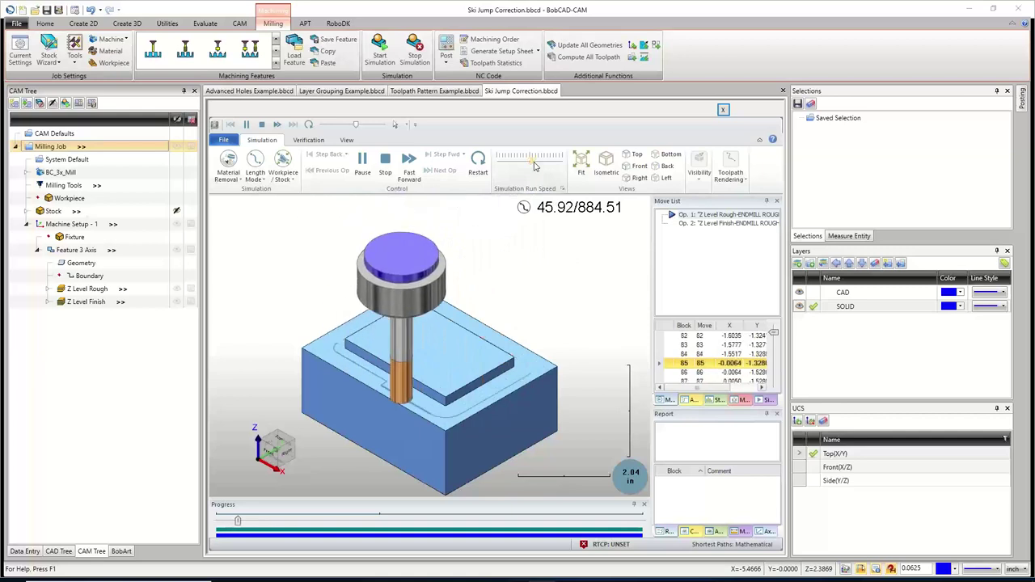
pyautogui.click(534, 160)
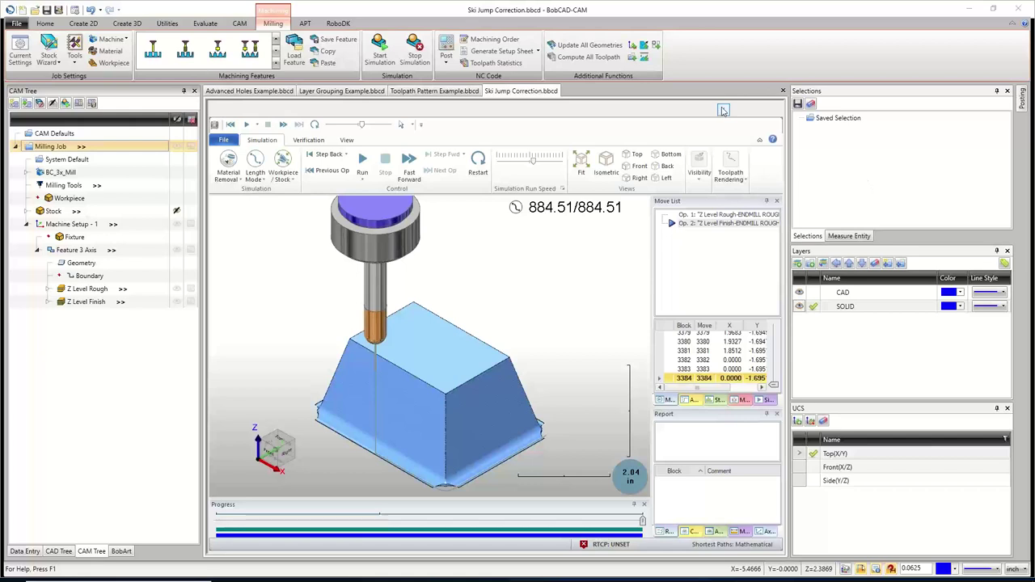
# Inspect the leftover flare at the sloped wall's base from the front, then close the simulation.
pyautogui.click(638, 166)
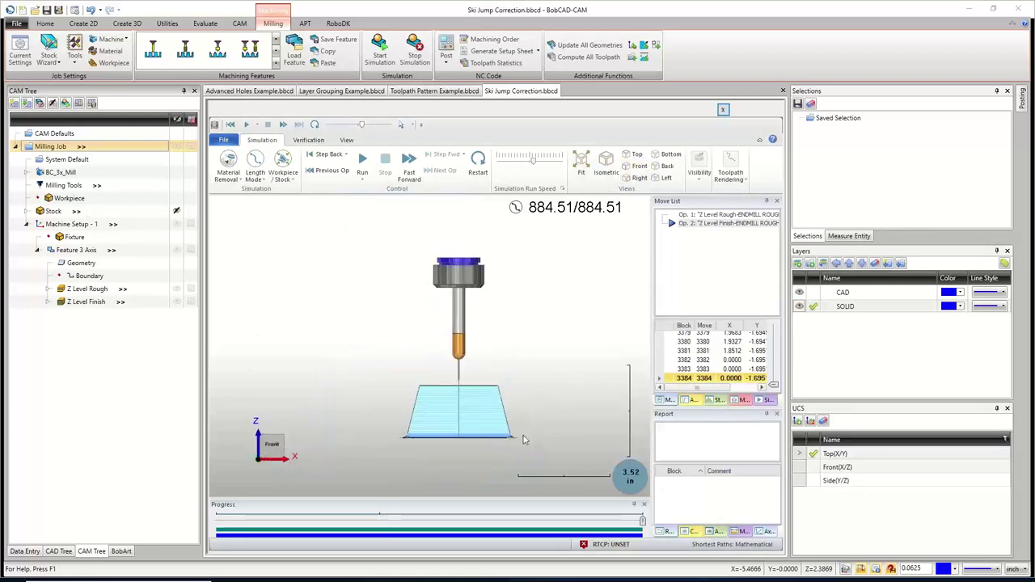
pyautogui.scroll(5, 518, 436)
pyautogui.scroll(3, 516, 436)
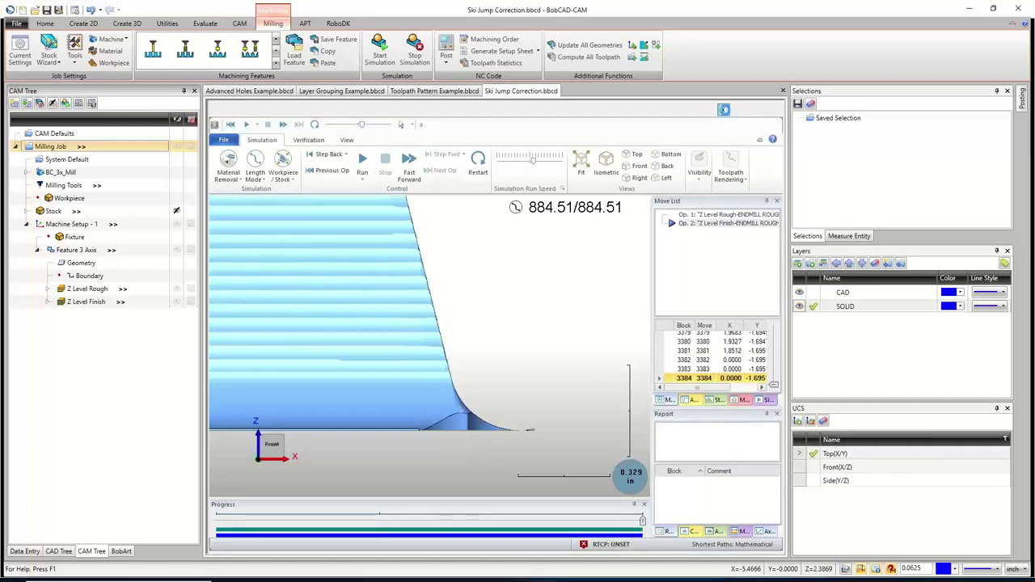
pyautogui.click(724, 110)
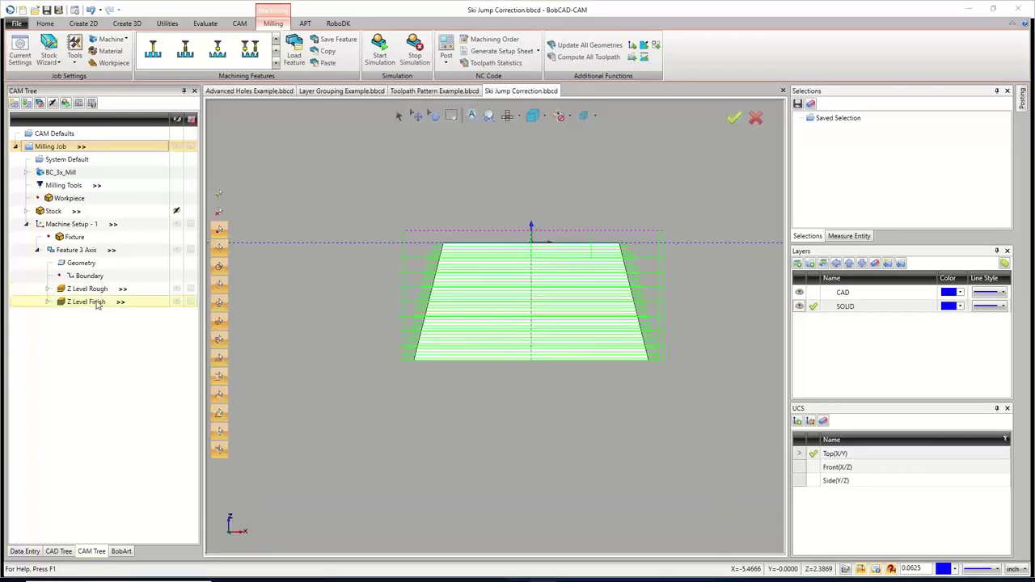
# Enable Bottom of Job on Z Level Finish, picked from the part's bottom edge and set to -2.2.
pyautogui.rightClick(97, 303)
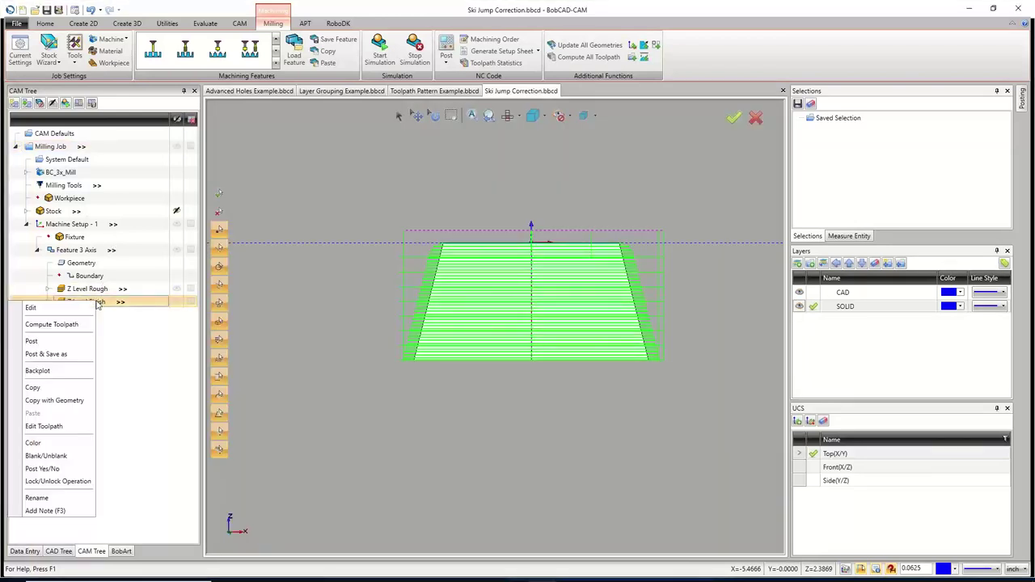
pyautogui.click(112, 306)
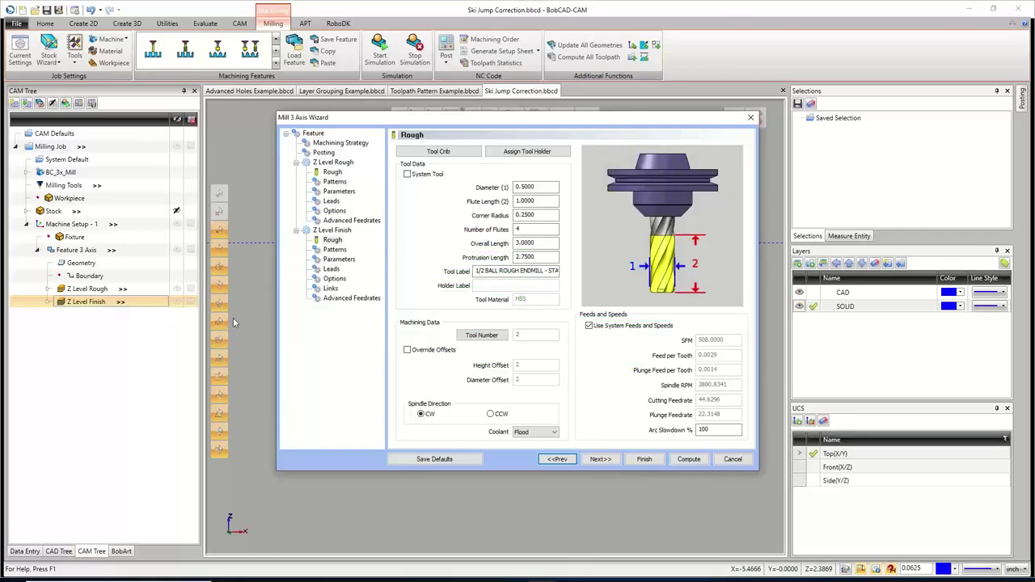
pyautogui.click(594, 458)
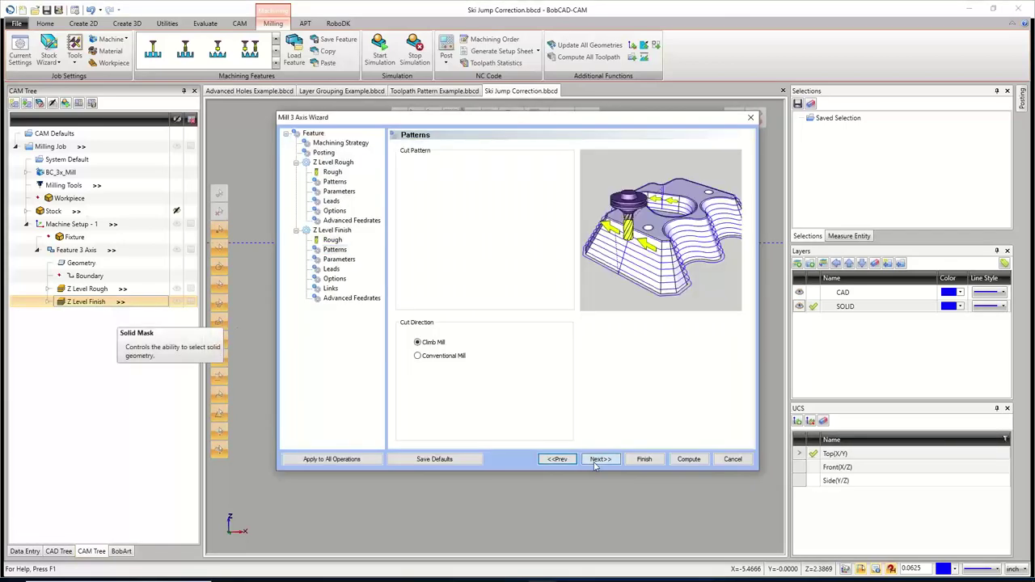
pyautogui.click(598, 458)
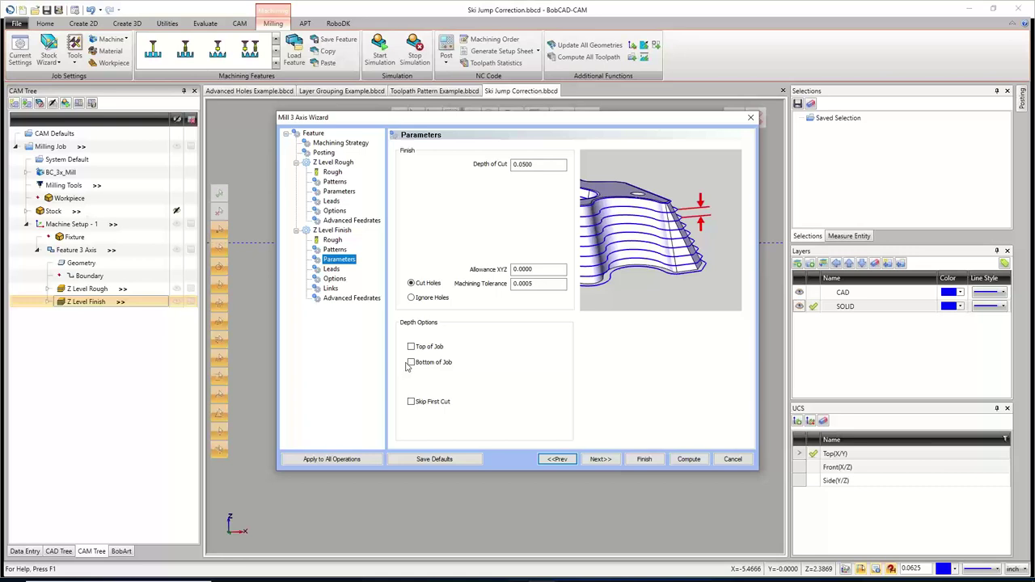
pyautogui.click(410, 362)
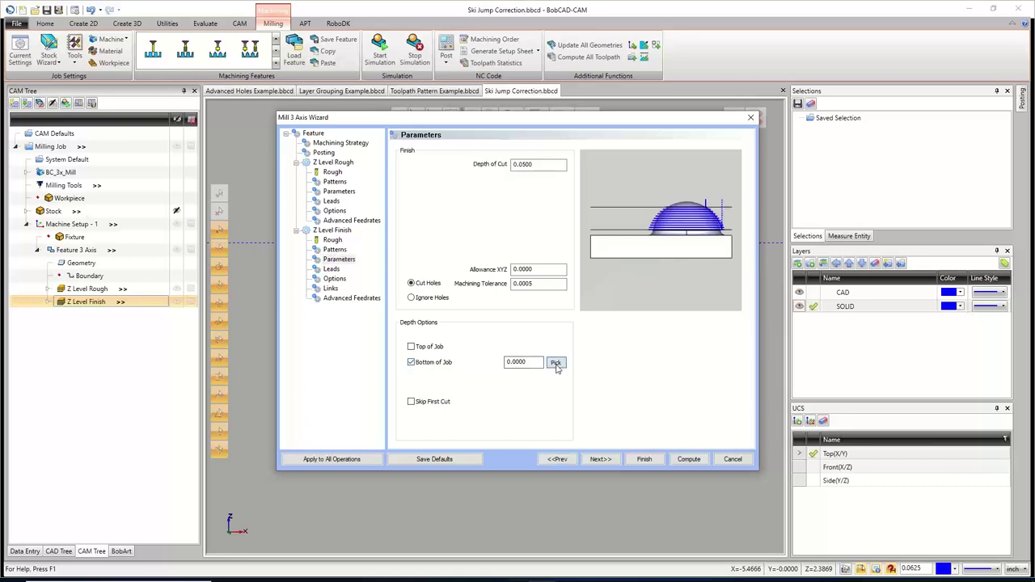
pyautogui.click(556, 363)
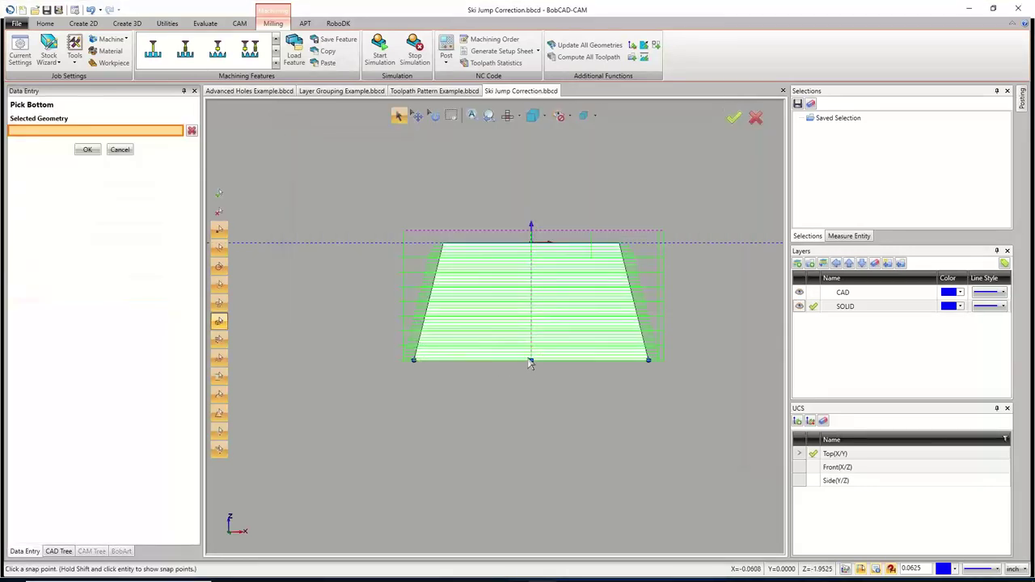
pyautogui.click(531, 361)
pyautogui.click(88, 150)
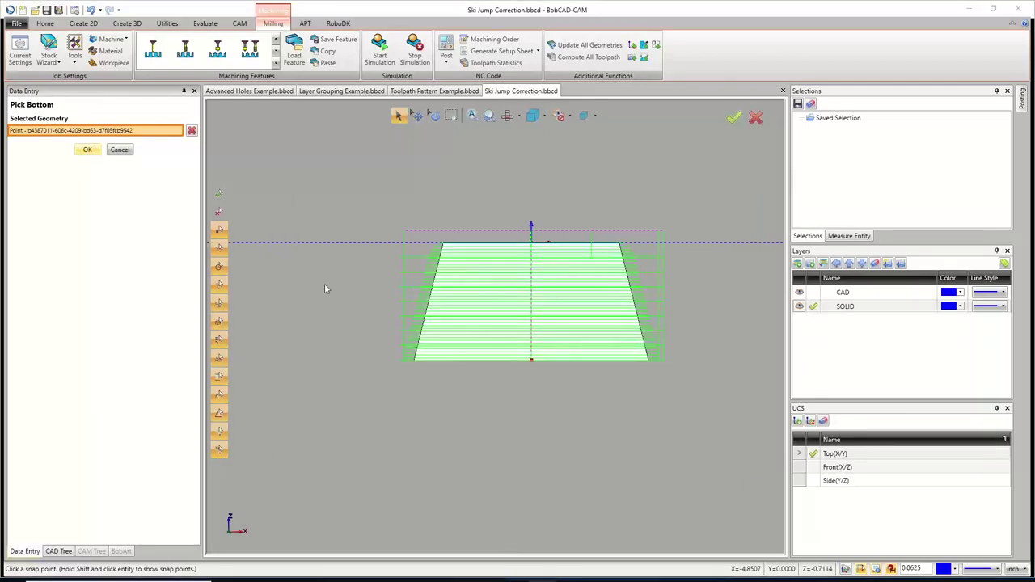
pyautogui.moveTo(528, 362); pyautogui.dragTo(514, 364)
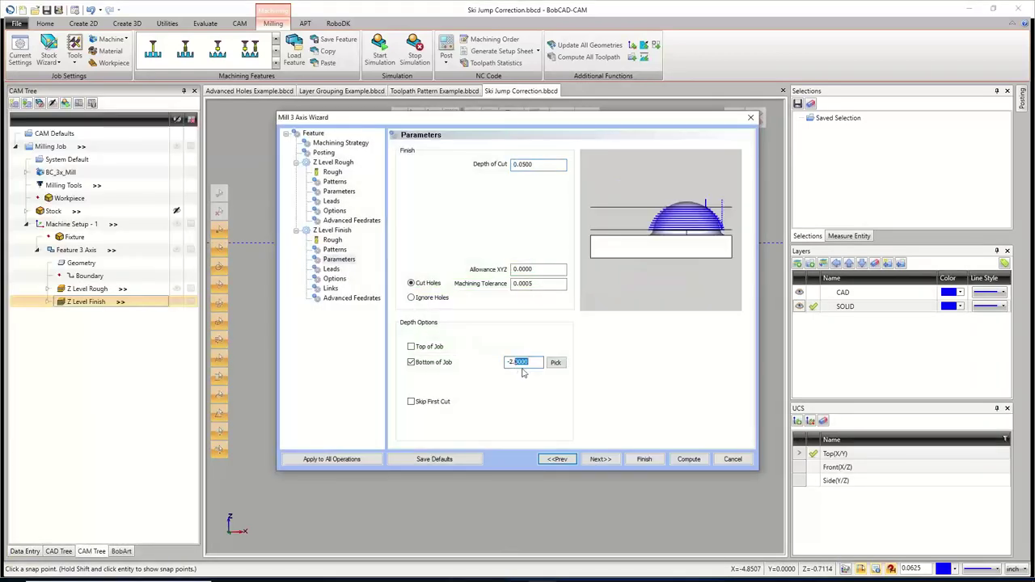
pyautogui.write('2')
pyautogui.click(643, 459)
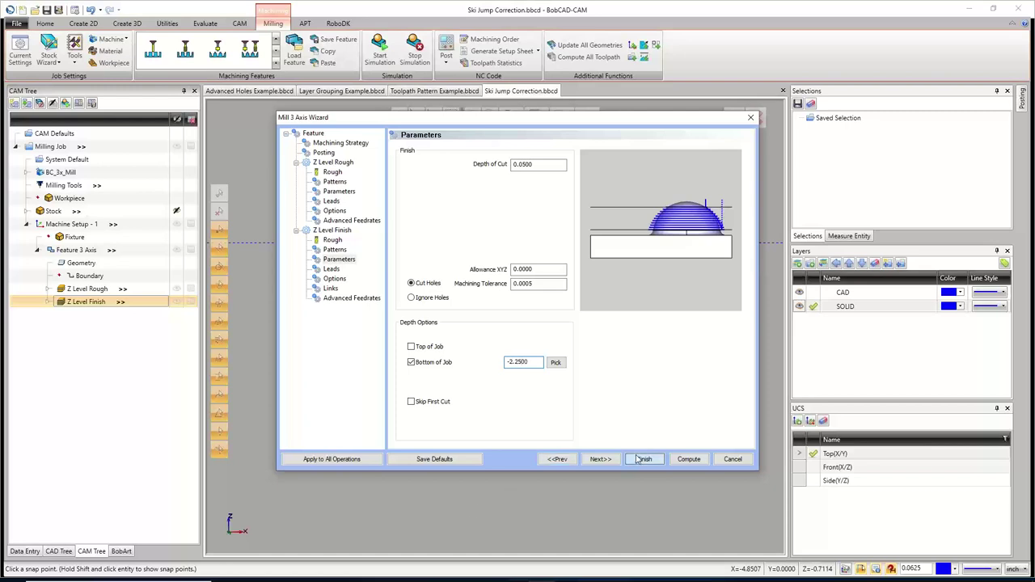
# Recompute the Z Level Finish toolpath and hide the Feature 3 Axis toolpaths.
pyautogui.rightClick(84, 302)
pyautogui.click(119, 326)
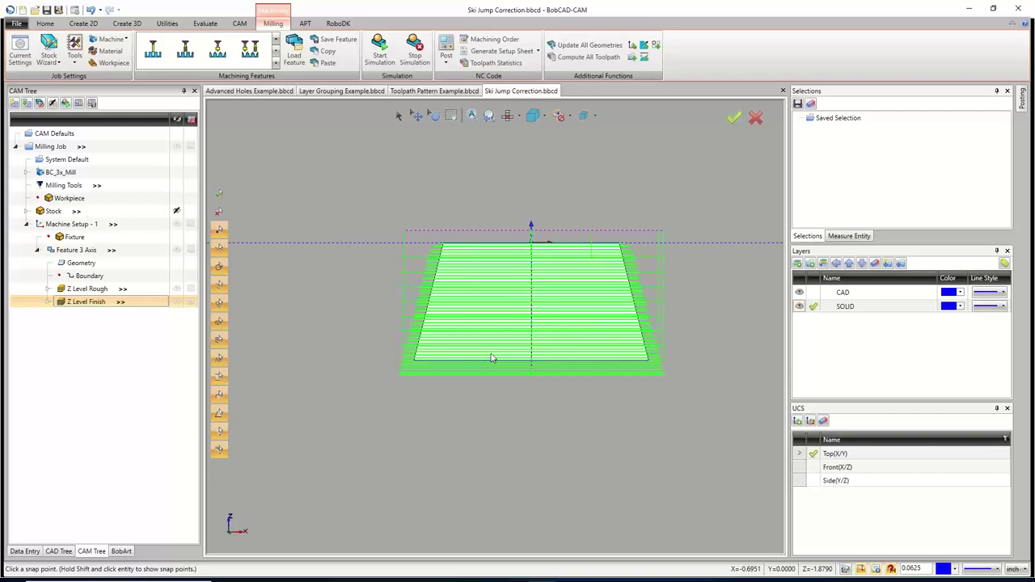
pyautogui.click(103, 250)
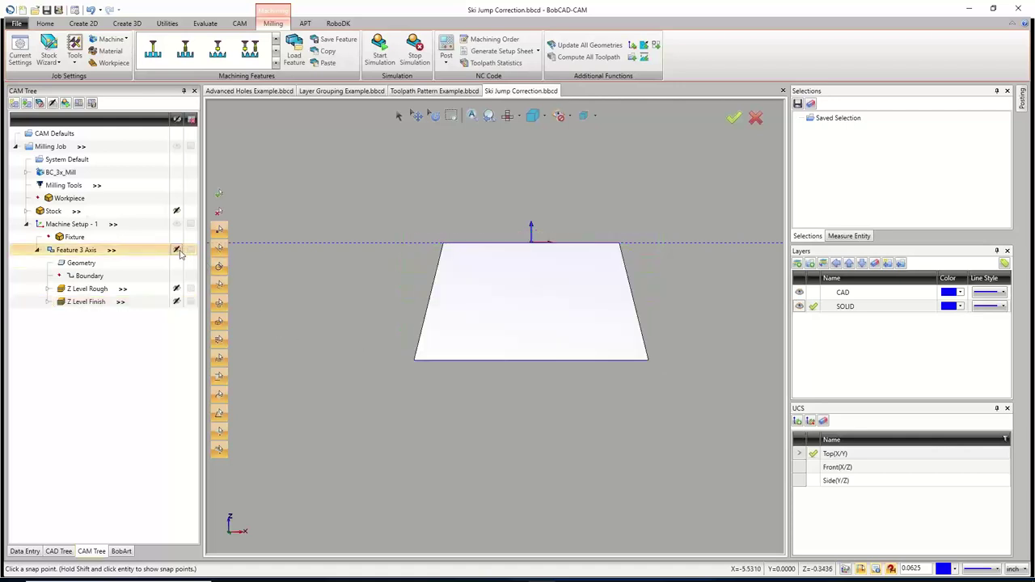
# Start a new Mill 3 Axis feature using all faces of the trapezoid part.
pyautogui.rightClick(111, 226)
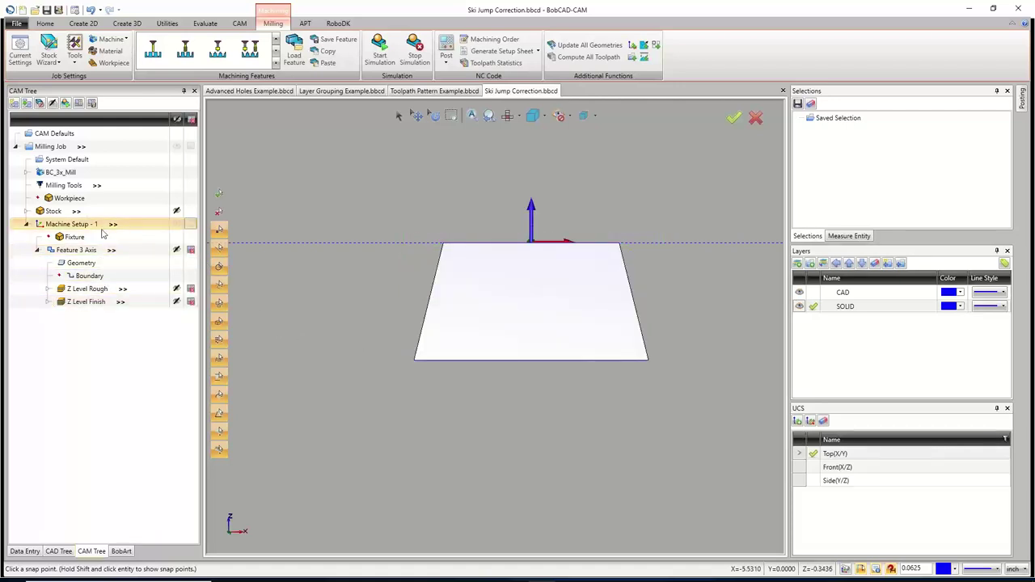
pyautogui.click(134, 402)
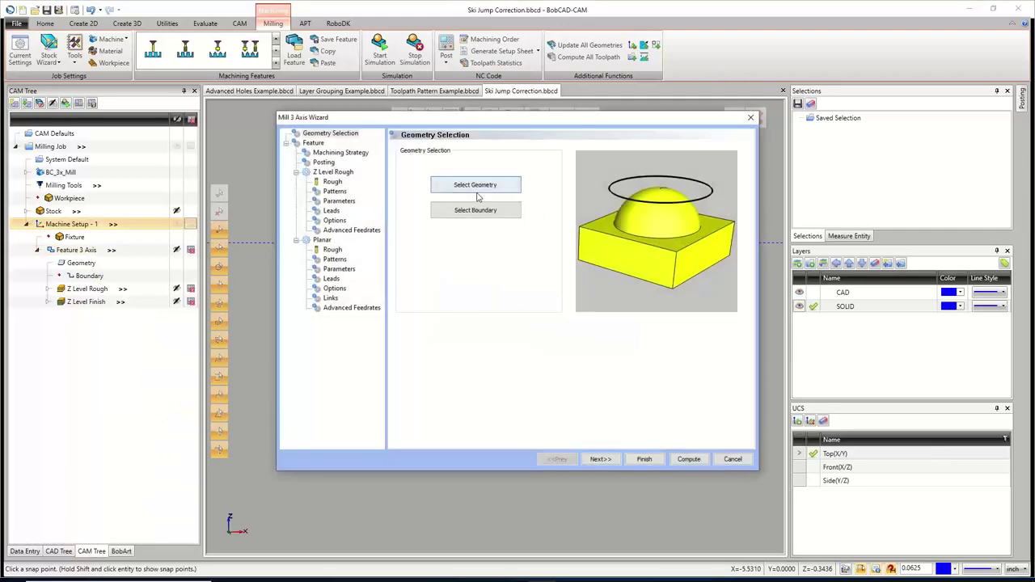
pyautogui.click(476, 185)
pyautogui.moveTo(343, 190); pyautogui.dragTo(695, 407)
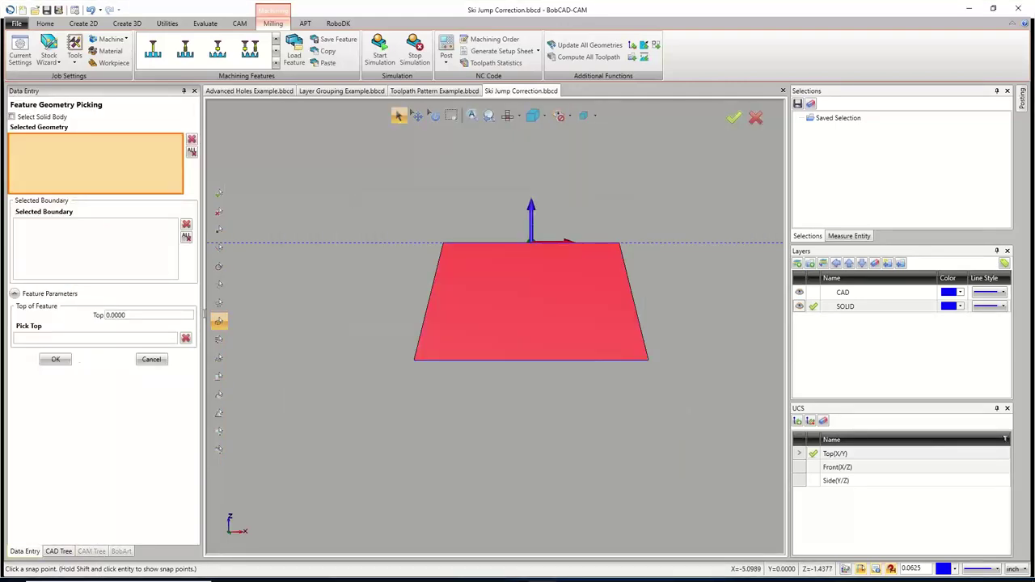
pyautogui.click(57, 360)
# Add Advanced Z Level Finish to the feature's strategy and turn on Arc Fit output.
pyautogui.click(600, 459)
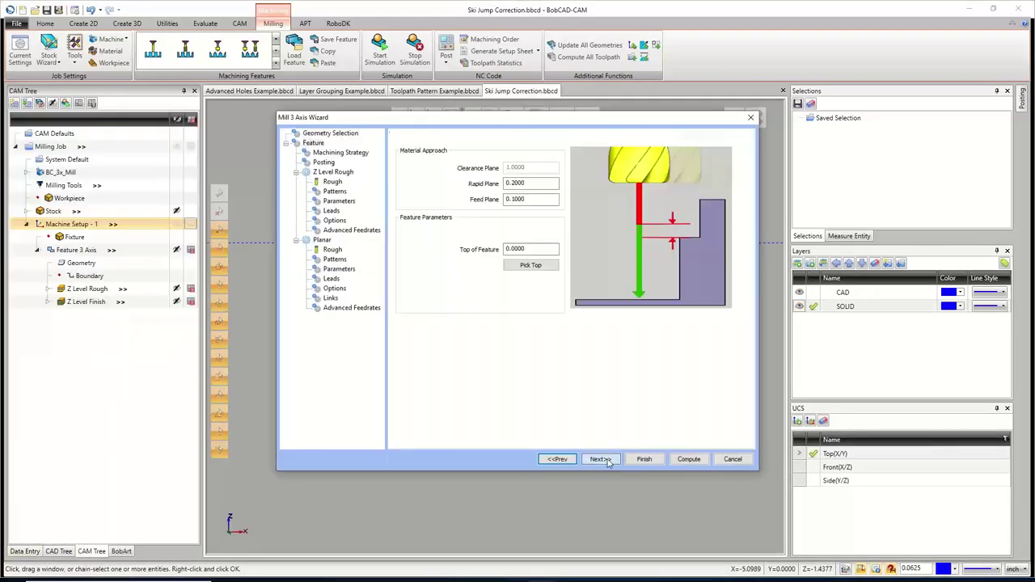
pyautogui.click(600, 459)
pyautogui.click(600, 459)
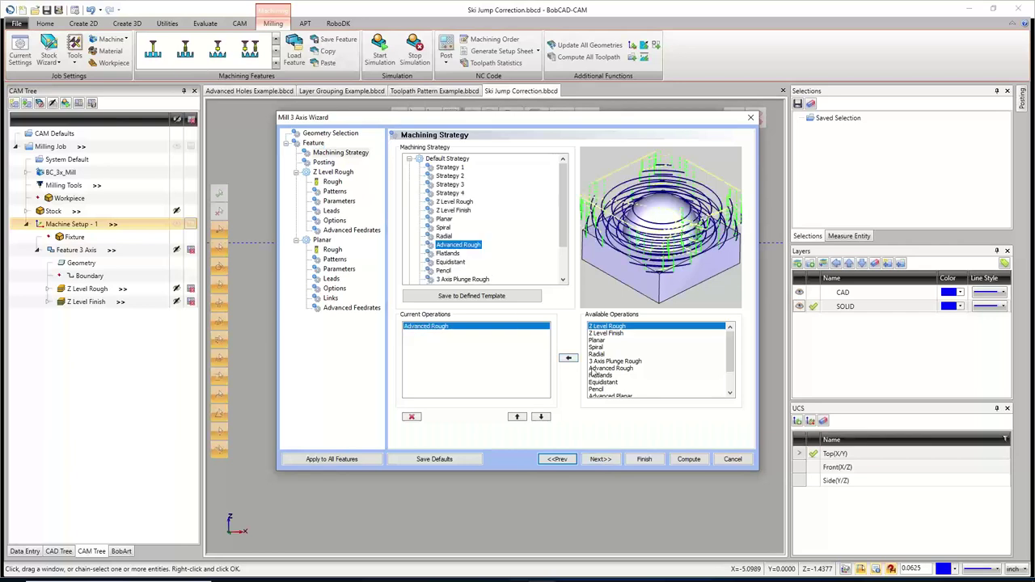
pyautogui.scroll(-2, 621, 389)
pyautogui.click(619, 382)
pyautogui.click(568, 358)
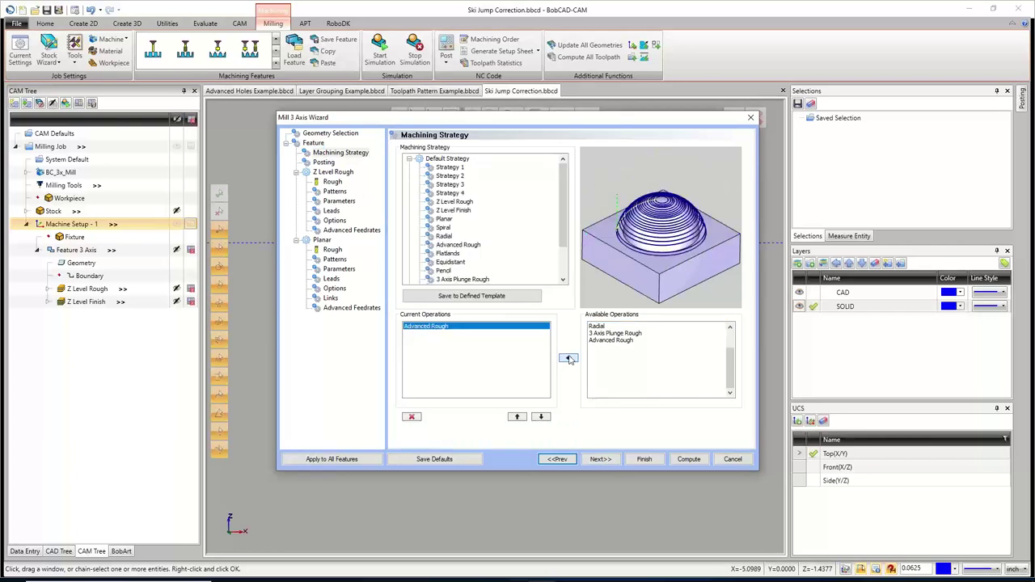
pyautogui.click(600, 460)
pyautogui.click(415, 230)
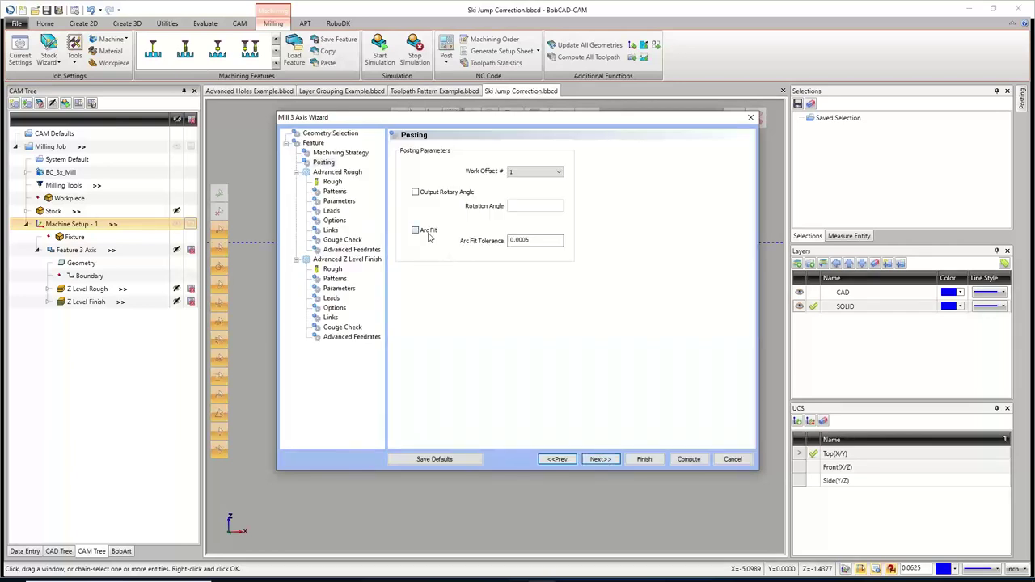
pyautogui.click(600, 459)
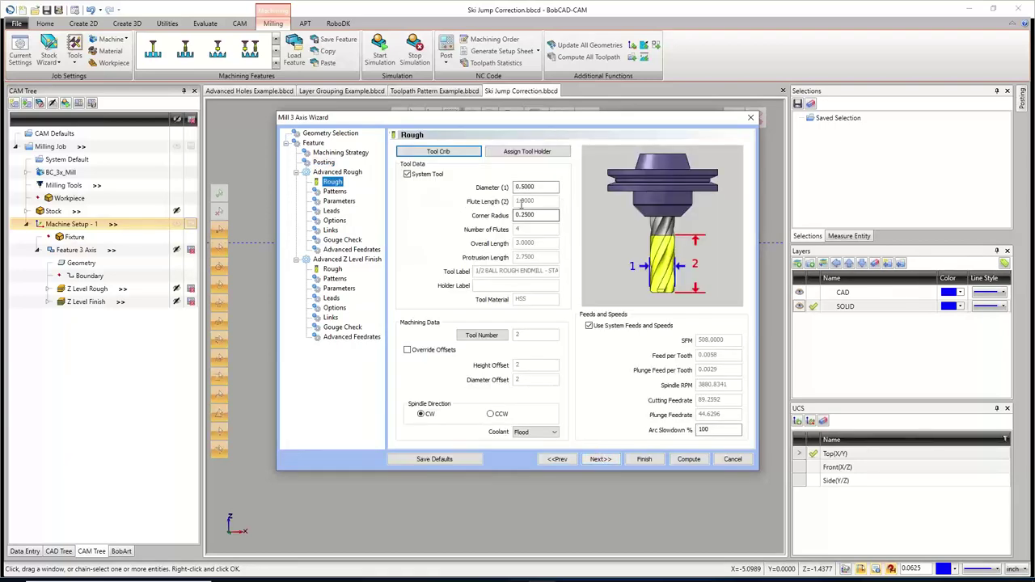
# Give Advanced Rough the 1/2 flat rough endmill, 0.25 depth of cut, 0.2 stepover, one intermediate step.
pyautogui.click(438, 151)
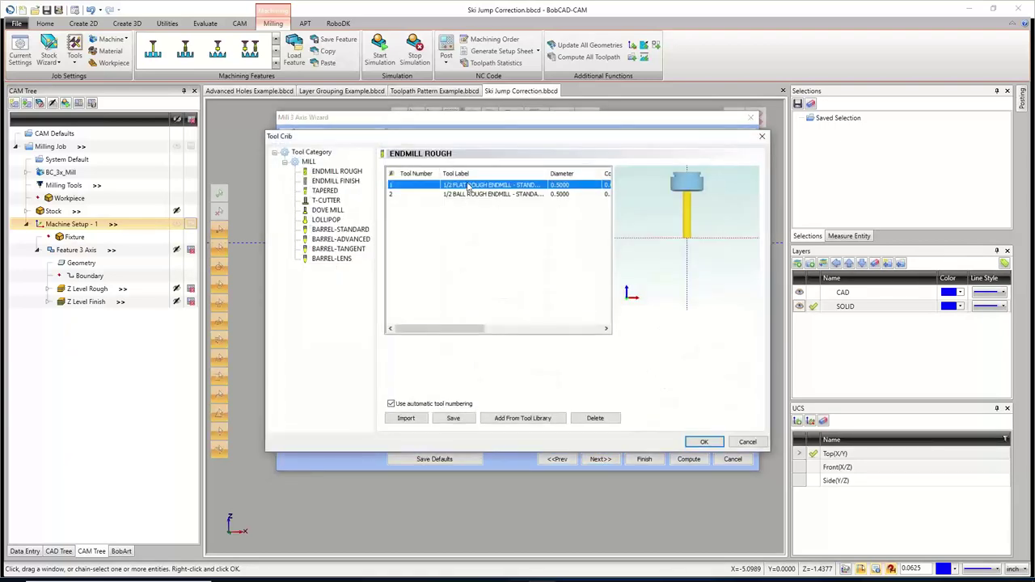
pyautogui.click(703, 441)
pyautogui.click(600, 459)
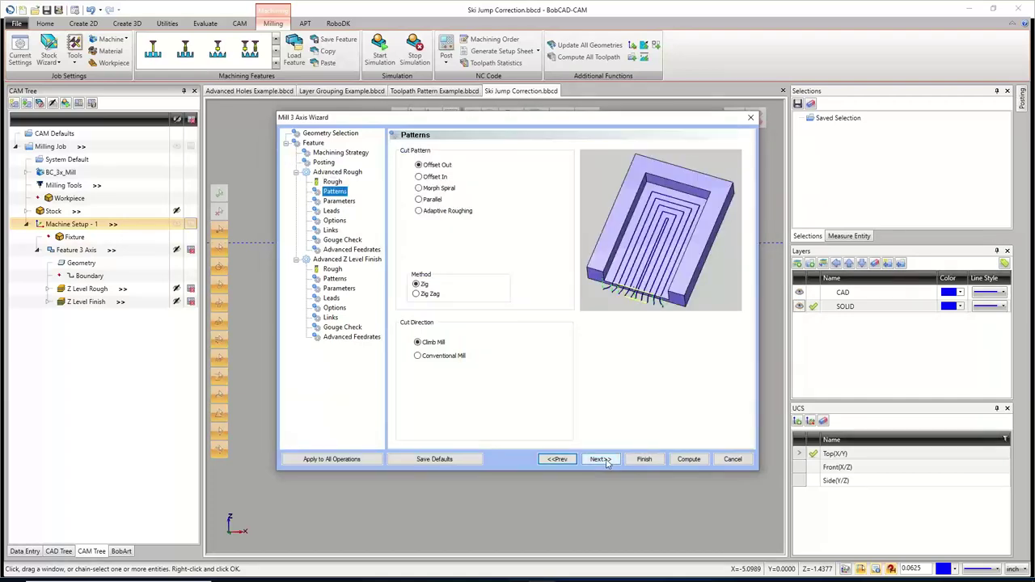
pyautogui.click(602, 460)
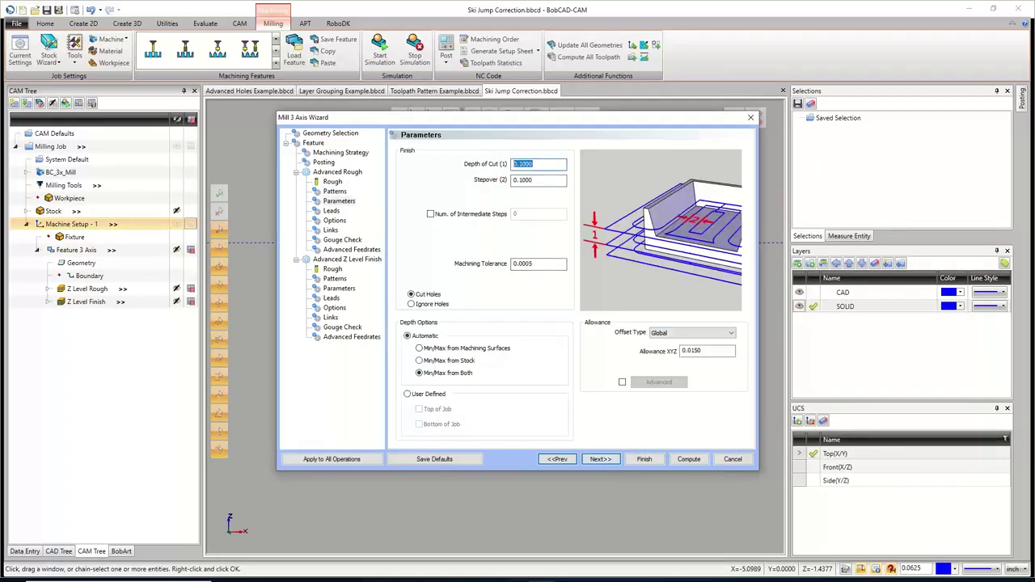
pyautogui.write('0.25')
pyautogui.press('Tab')
pyautogui.write('0.2')
pyautogui.press('Tab')
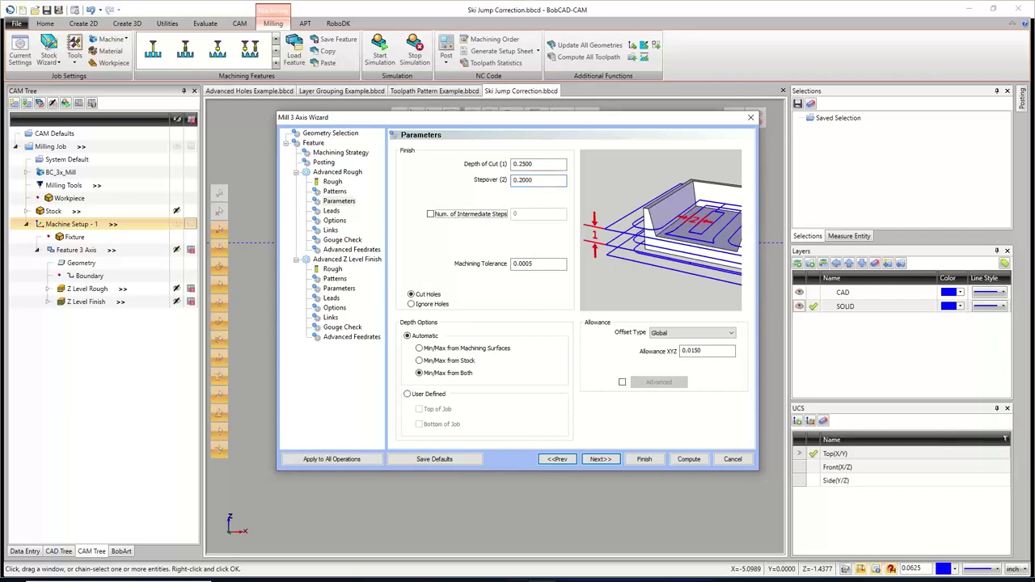
pyautogui.click(430, 213)
pyautogui.press('Tab')
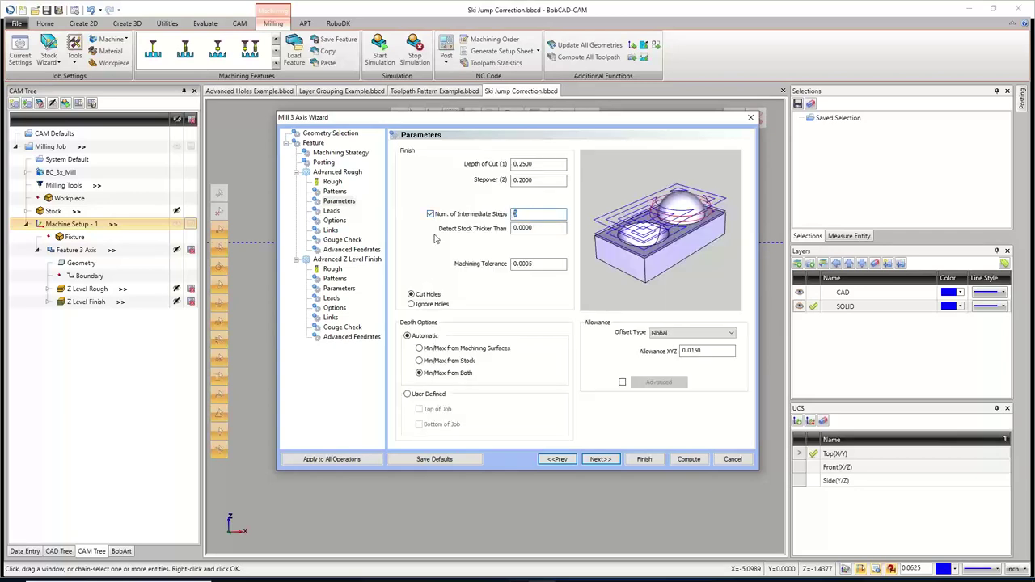
pyautogui.write('1')
# Step through the remaining Advanced Rough pages to the advanced feedrate settings.
pyautogui.click(602, 460)
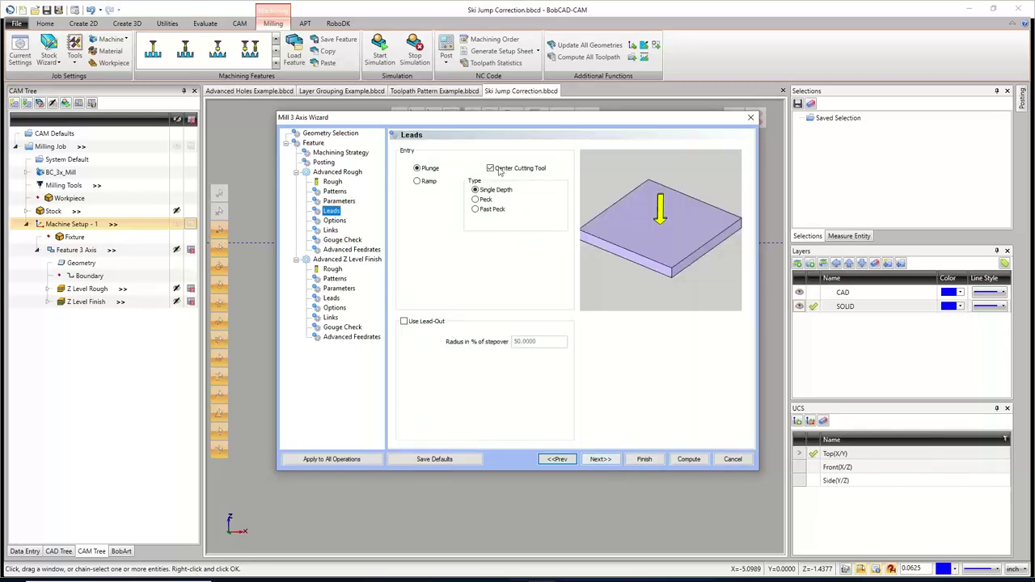
pyautogui.click(618, 459)
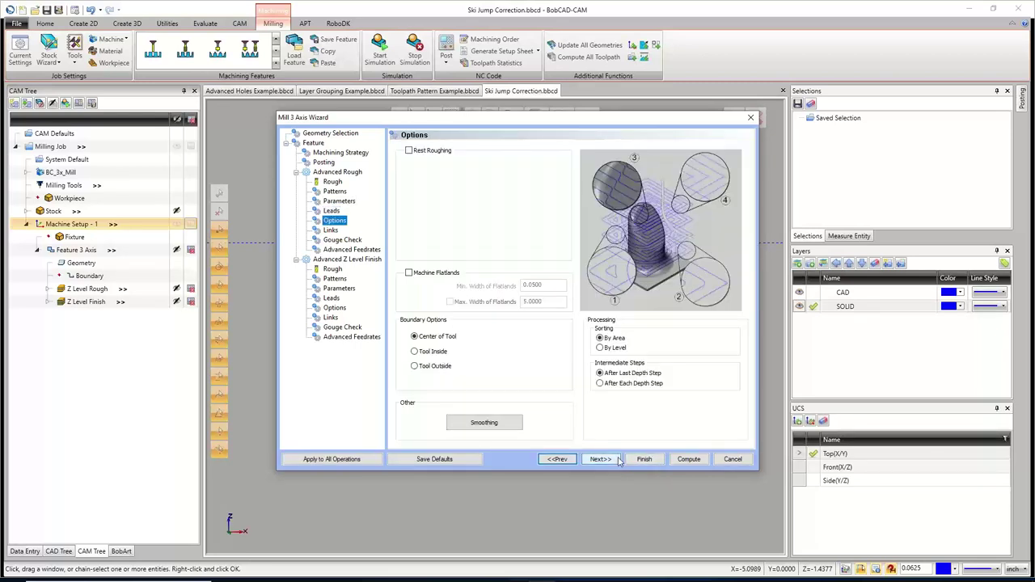
pyautogui.click(610, 464)
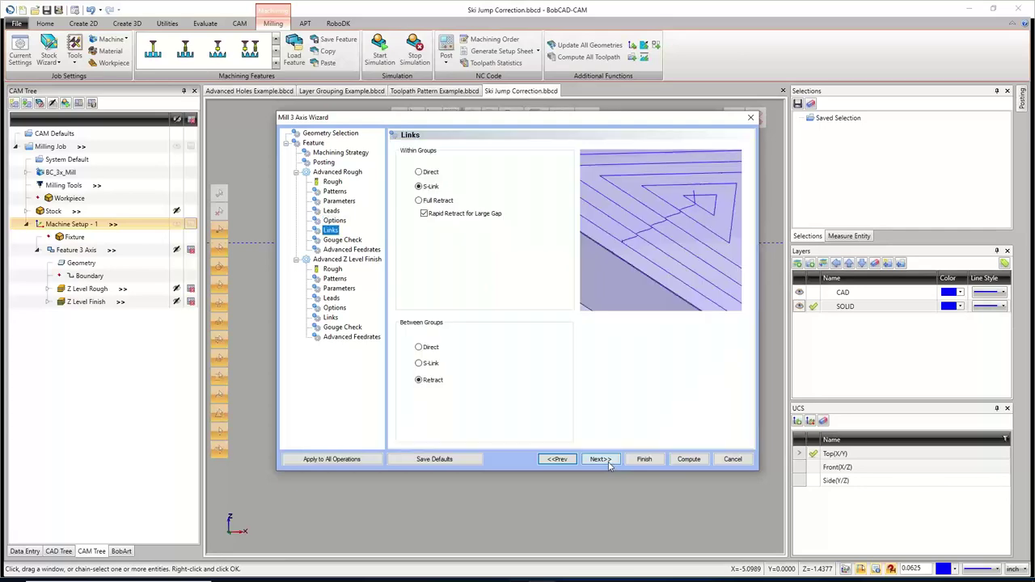
pyautogui.click(600, 459)
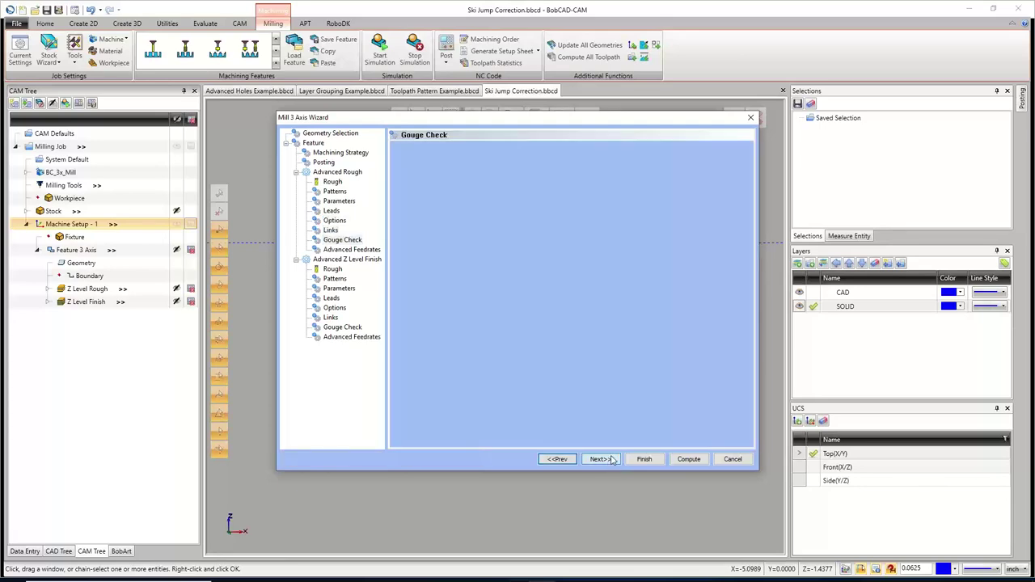
pyautogui.click(599, 460)
# Keep the Advanced Z Level Finish starting from the top and lower its depth of cut.
pyautogui.click(599, 459)
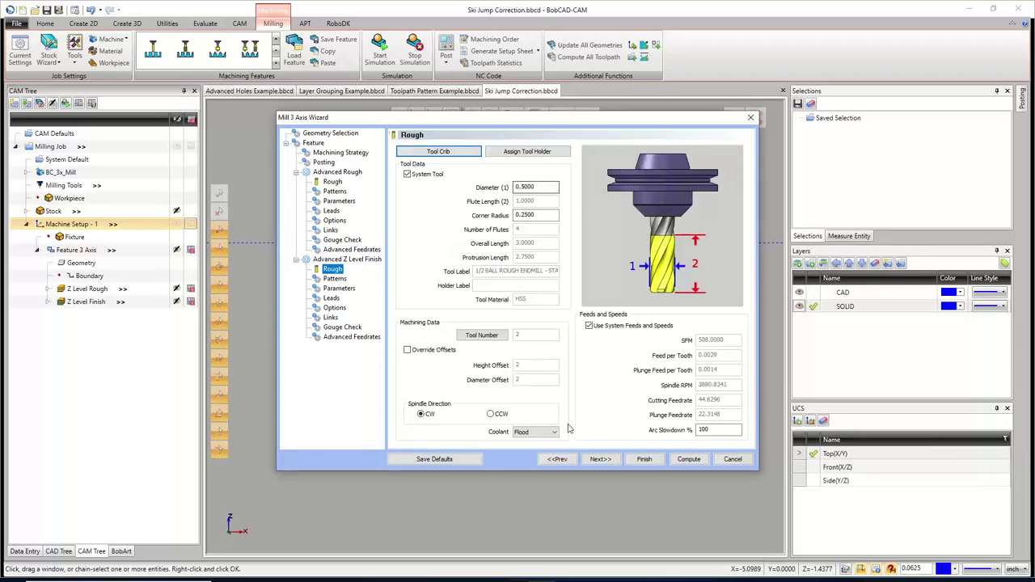
pyautogui.click(599, 459)
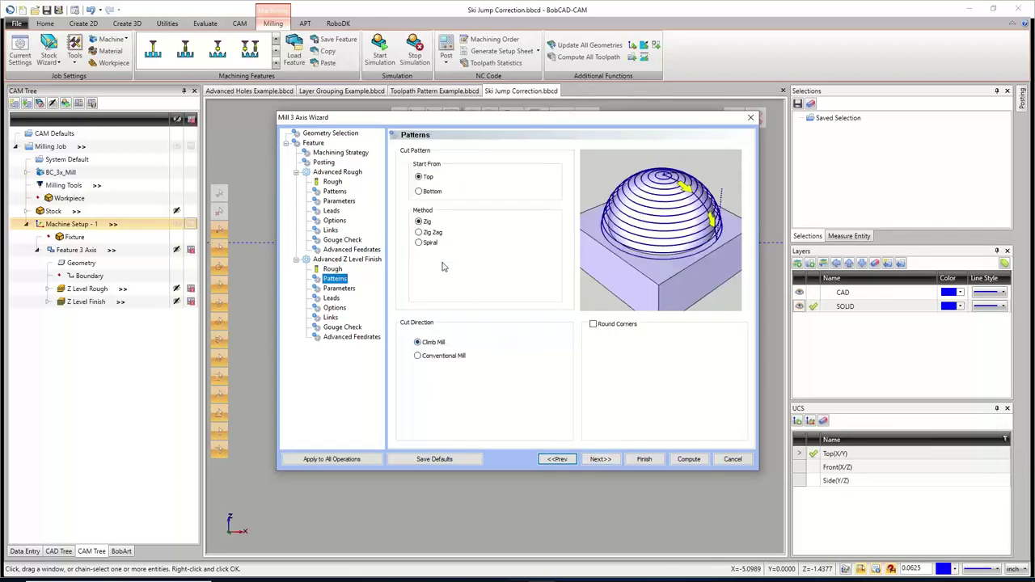
pyautogui.click(419, 177)
pyautogui.click(608, 460)
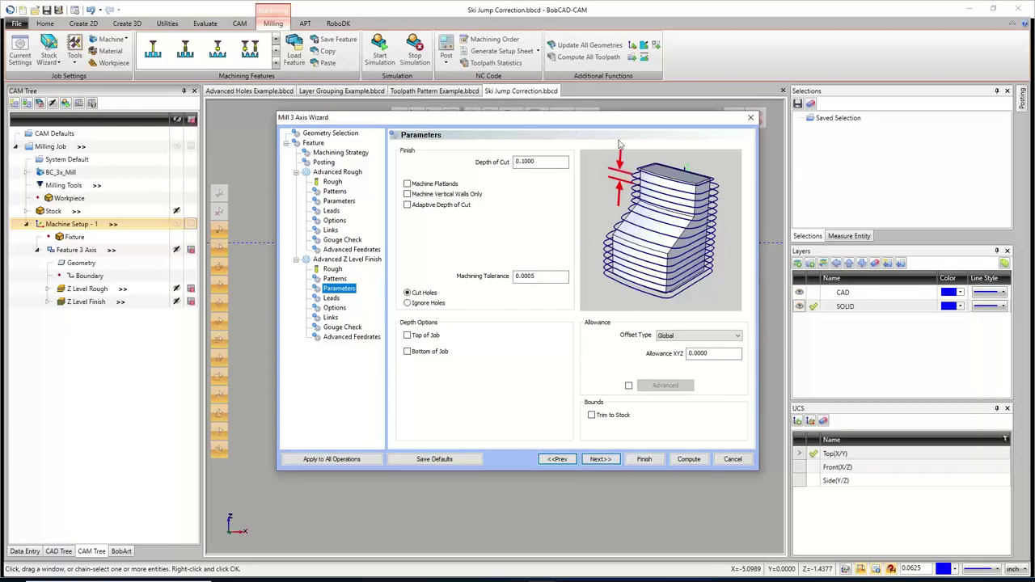
pyautogui.moveTo(540, 166); pyautogui.dragTo(500, 166)
pyautogui.write('.05')
# Limit the finish pass to 3D Extents and create the feature.
pyautogui.click(595, 460)
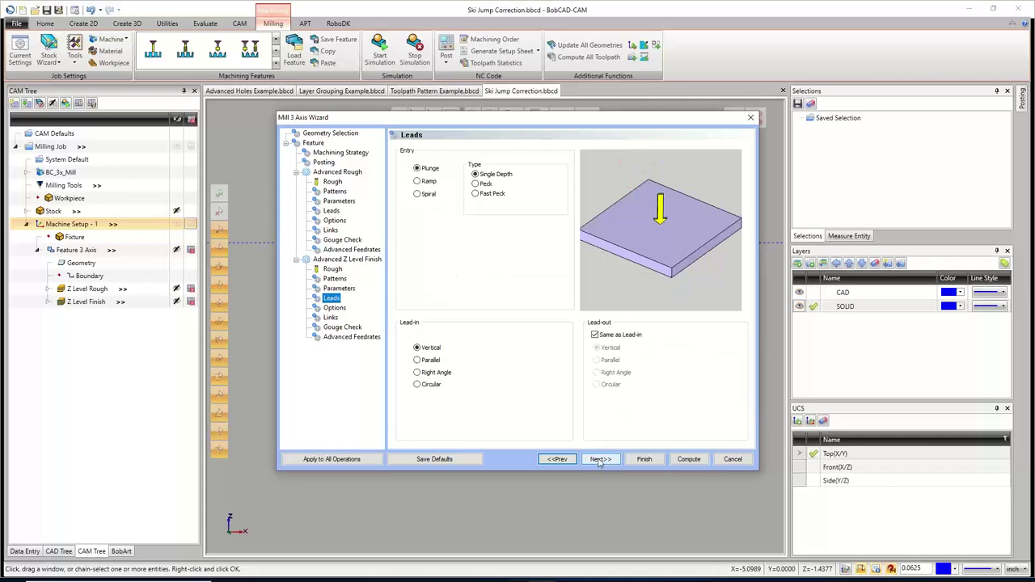
pyautogui.click(600, 460)
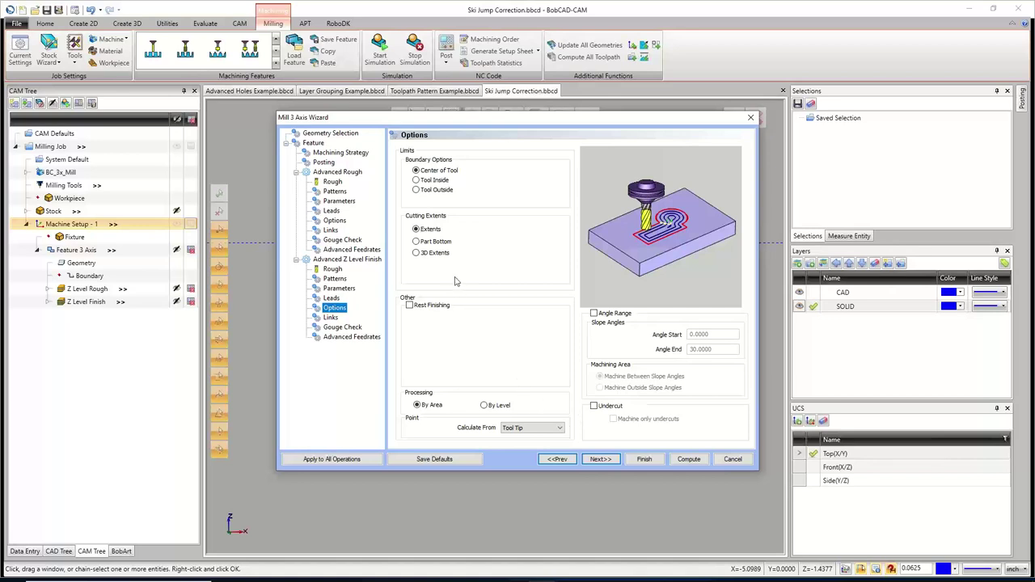
pyautogui.click(439, 254)
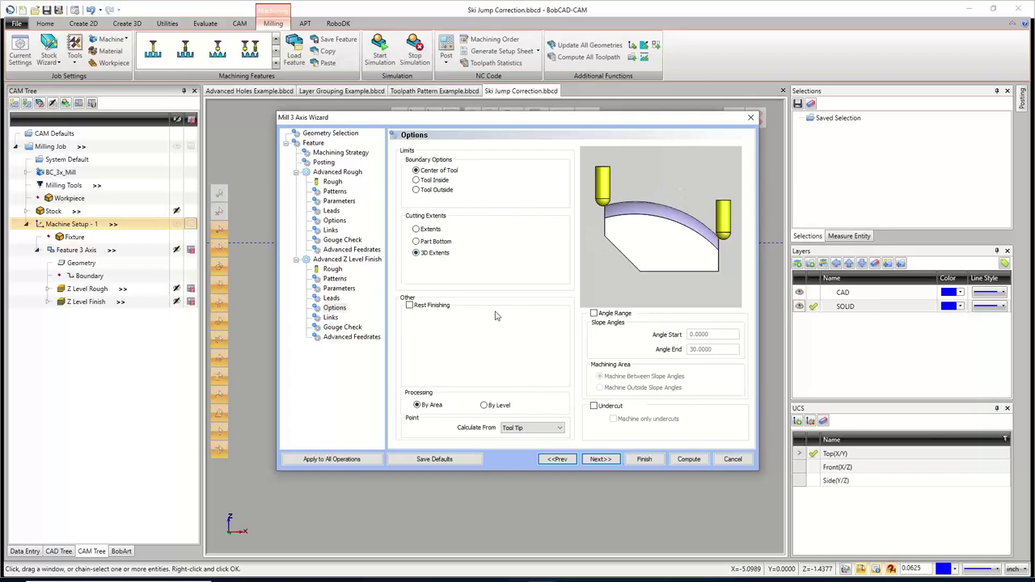
pyautogui.click(651, 459)
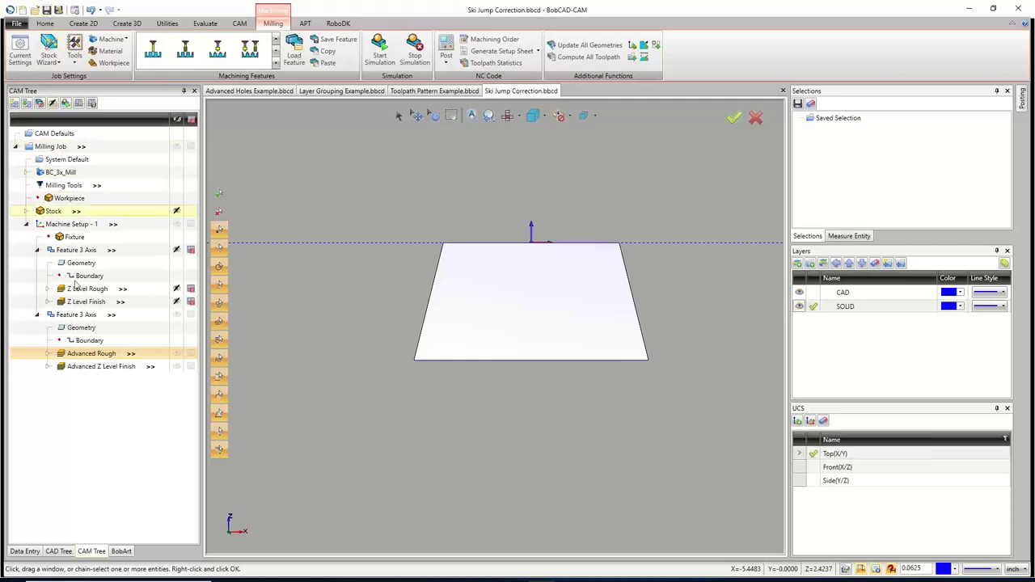
# Compute all toolpaths for the new Feature 3 Axis.
pyautogui.click(88, 316)
pyautogui.rightClick(87, 318)
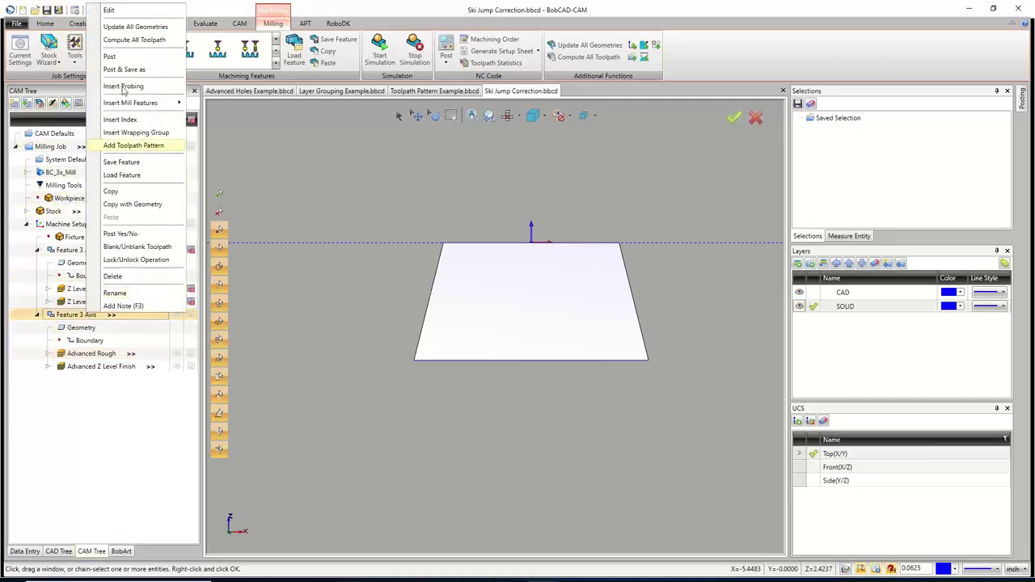
pyautogui.click(137, 39)
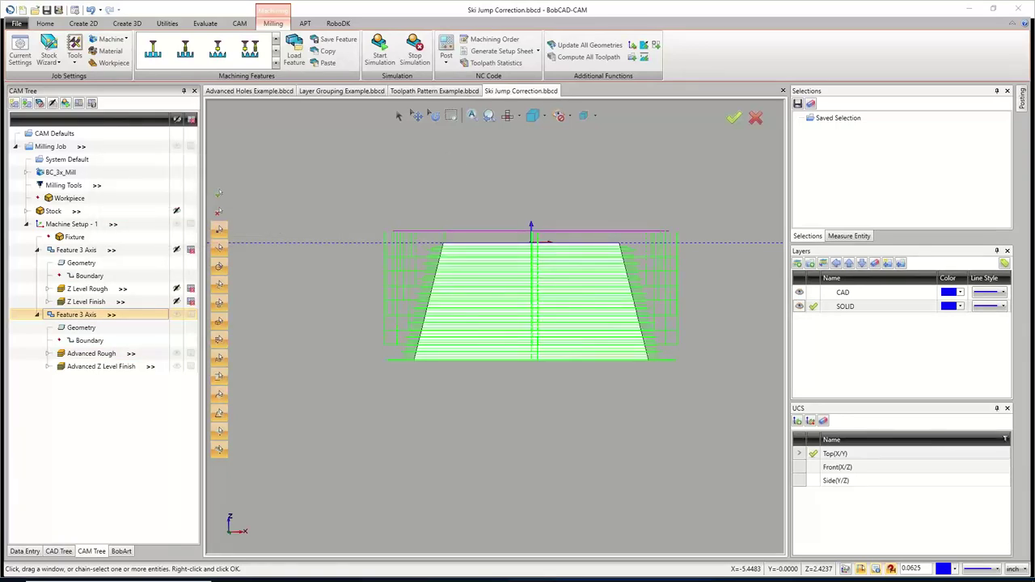
# Review the Advanced Rough and Advanced Z Level Finish toolpaths on the part.
pyautogui.click(176, 314)
pyautogui.click(176, 353)
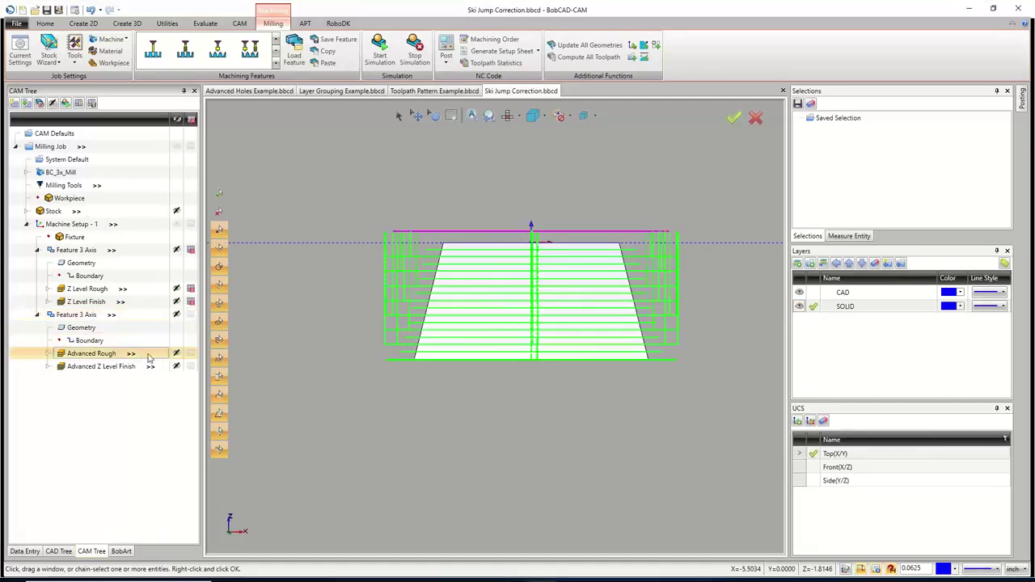
pyautogui.scroll(3, 471, 361)
pyautogui.scroll(-3, 472, 367)
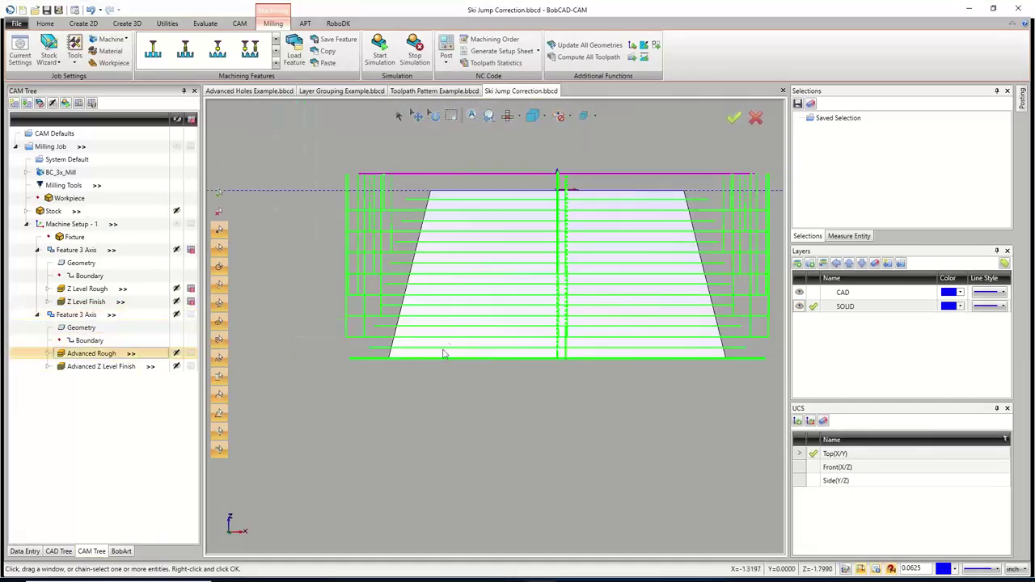
pyautogui.click(100, 368)
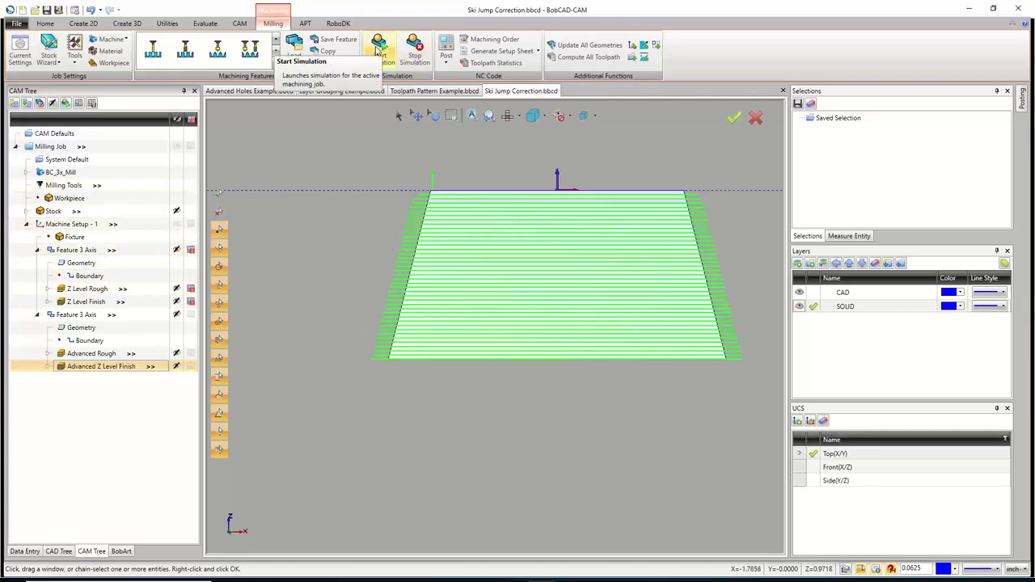
# Run the Advanced Rough and Advanced Z Level Finish simulation through to clean tapered walls.
pyautogui.click(379, 51)
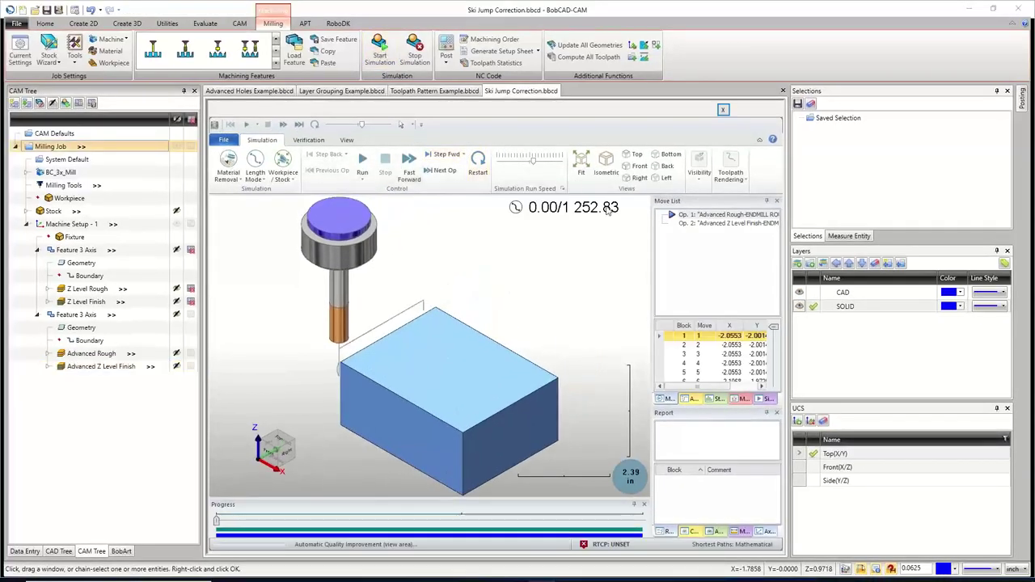
pyautogui.click(363, 161)
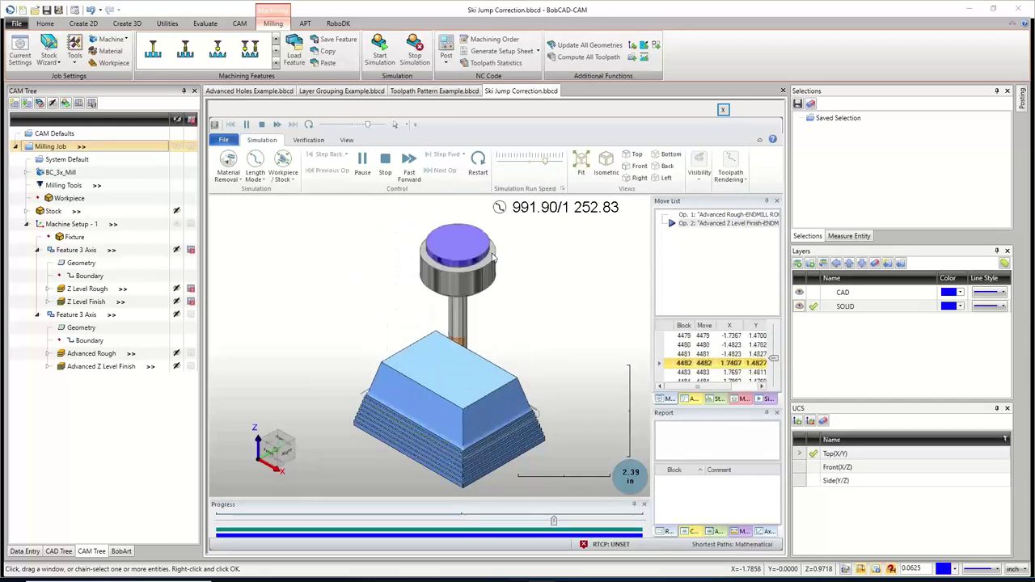
pyautogui.scroll(-3, 467, 323)
pyautogui.scroll(5, 465, 338)
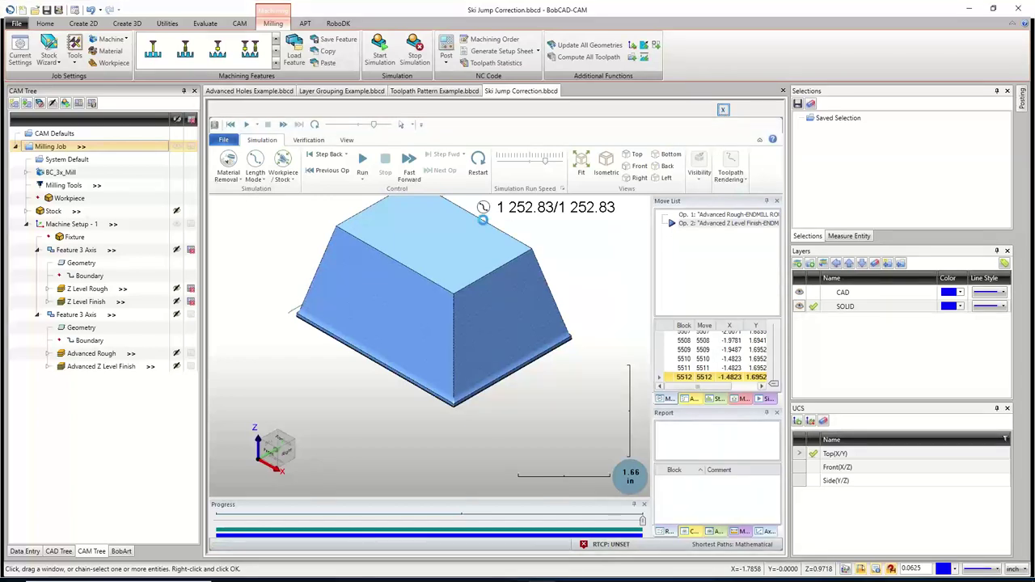
# Set the Advanced Z Level Finish Bottom of Job depth to -2.25 and apply it.
pyautogui.doubleClick(114, 369)
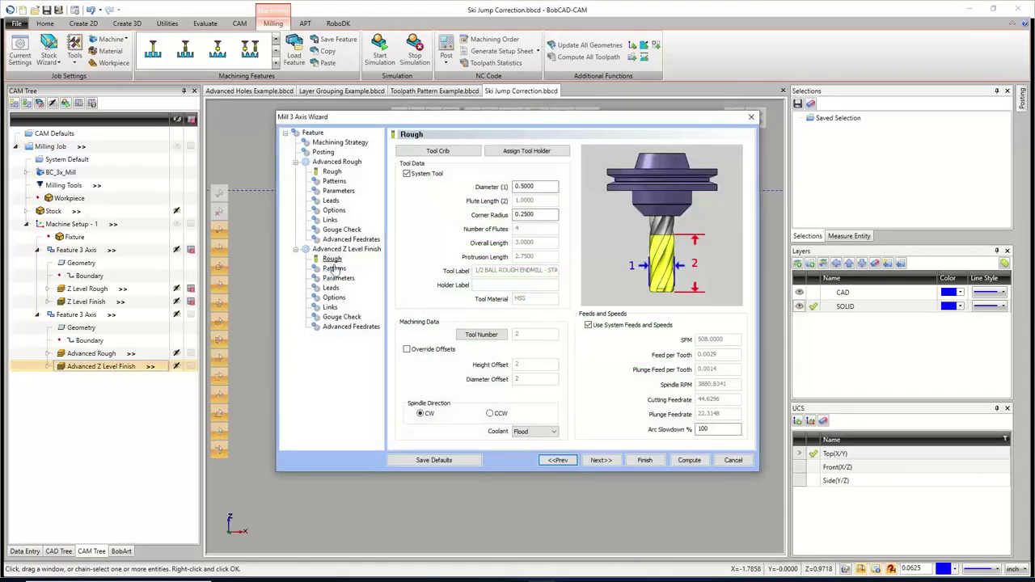
pyautogui.click(336, 278)
pyautogui.click(406, 350)
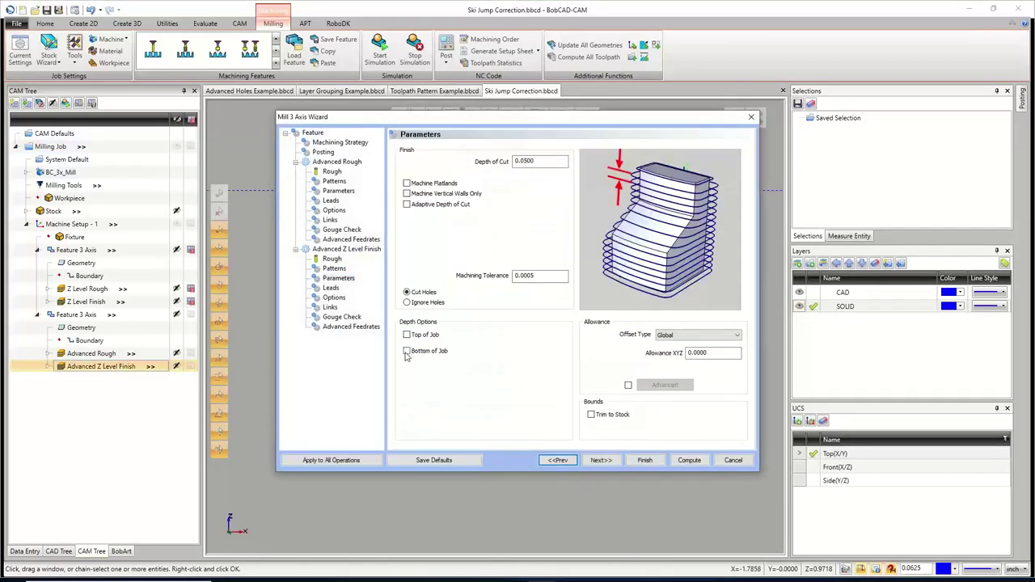
pyautogui.write('-2.25')
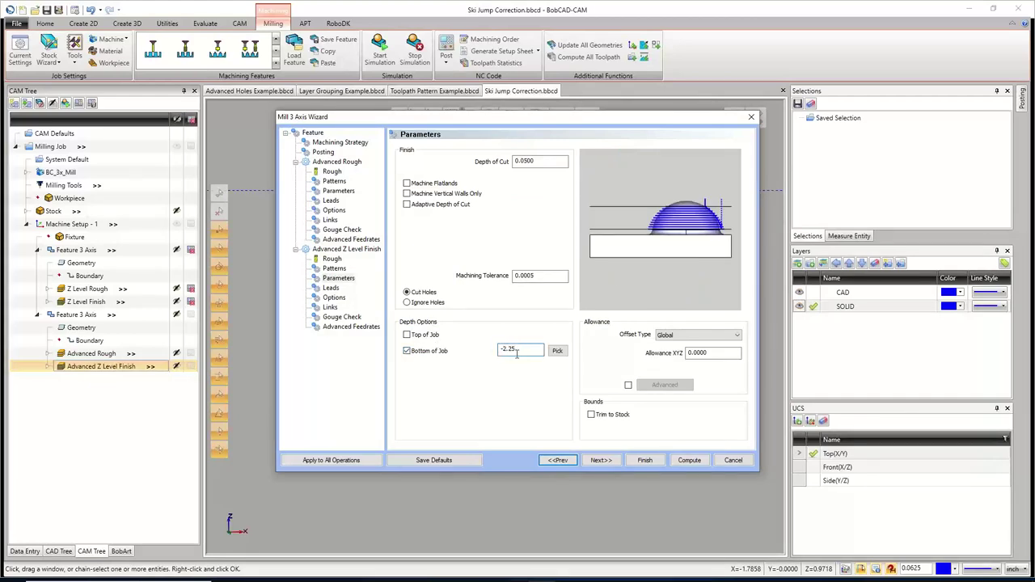
pyautogui.click(644, 460)
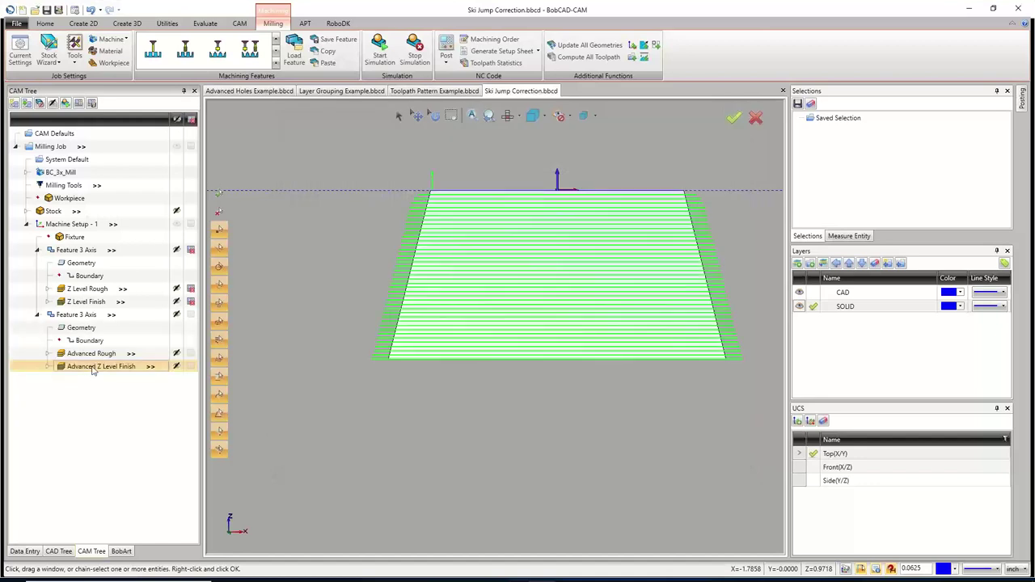
# Recompute the Advanced Z Level Finish toolpath and compare its passes with the original Z Level Finish.
pyautogui.rightClick(97, 370)
pyautogui.click(57, 173)
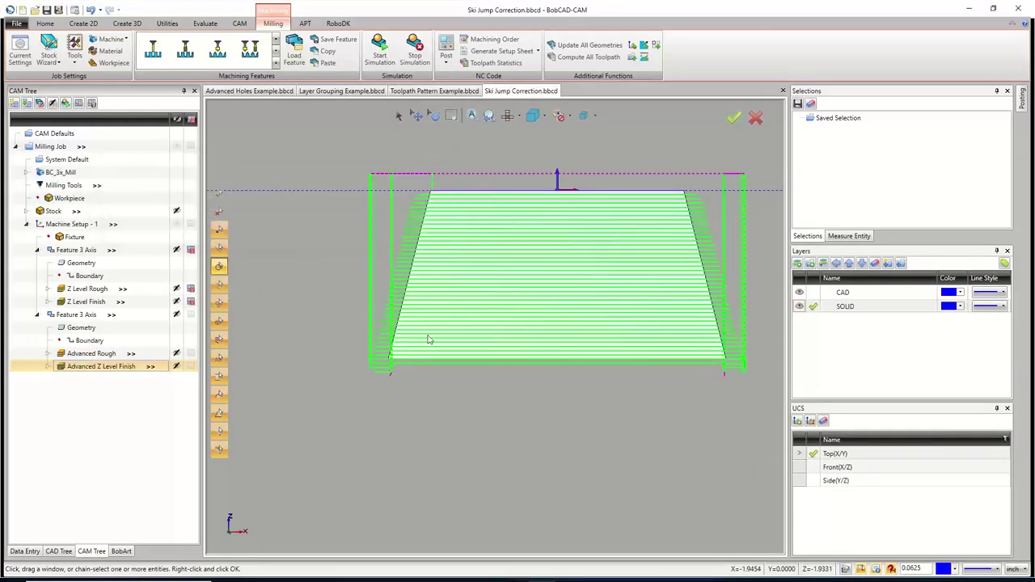
pyautogui.moveTo(550, 365); pyautogui.dragTo(396, 387, button='middle')
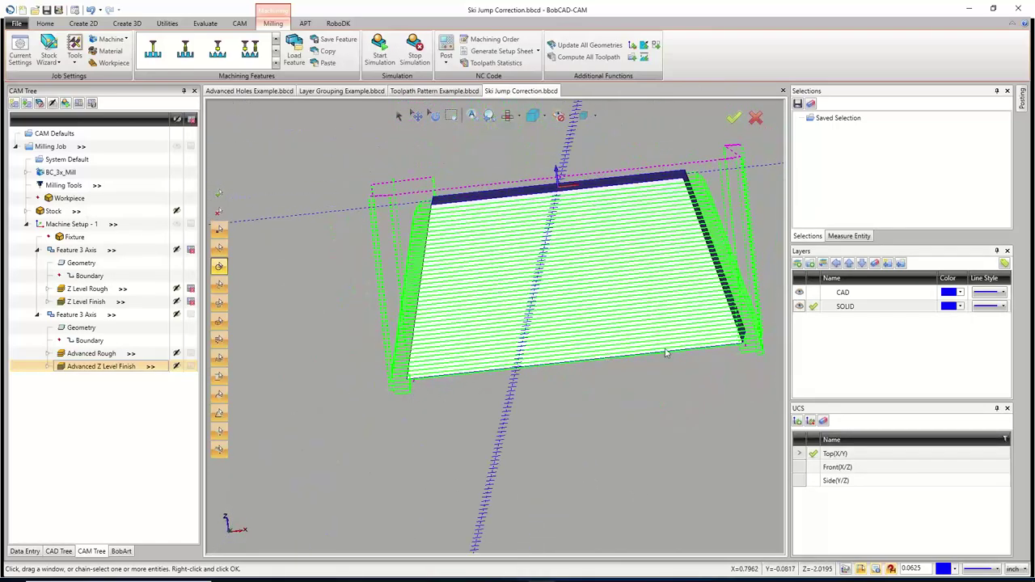
pyautogui.click(88, 302)
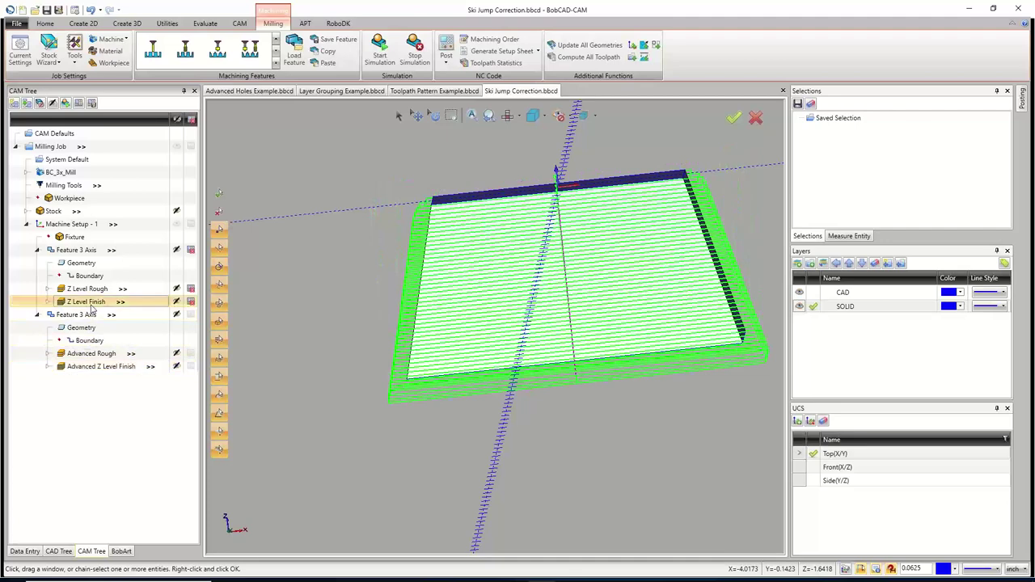
pyautogui.click(91, 368)
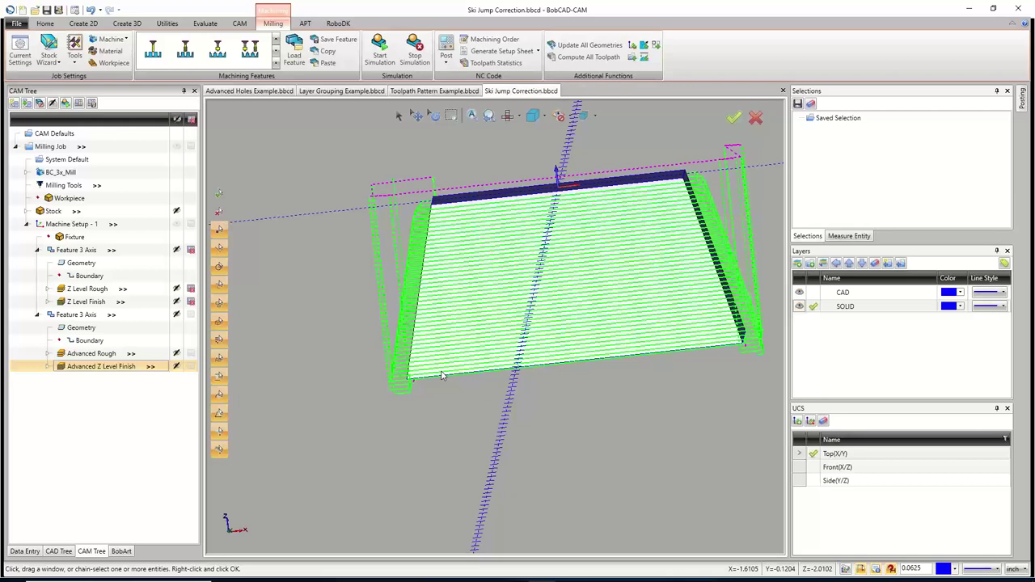
# Switch the Advanced Z Level Finish Cutting Extents to Part Bottom and recompute it.
pyautogui.rightClick(101, 372)
pyautogui.click(64, 158)
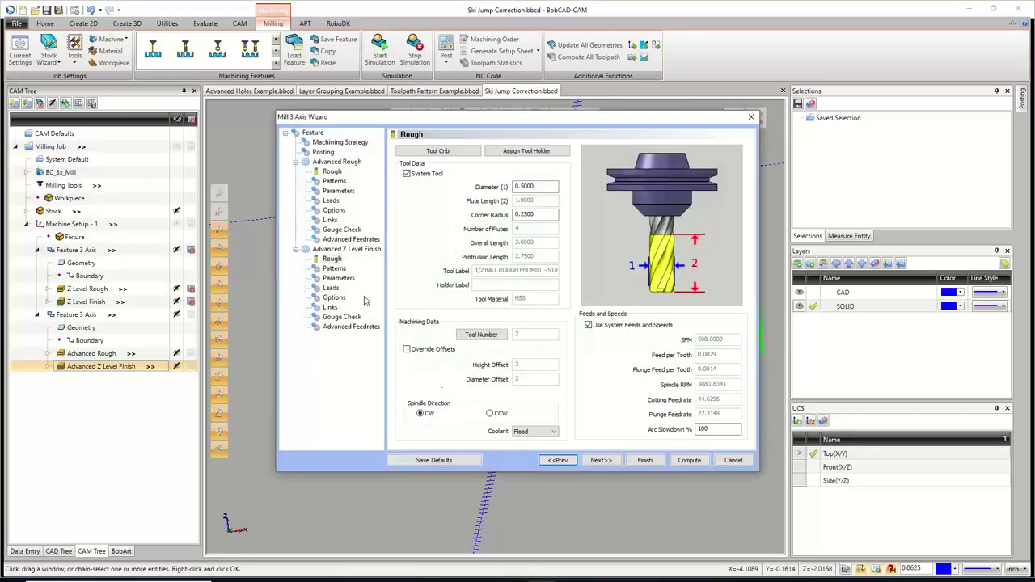
pyautogui.click(333, 300)
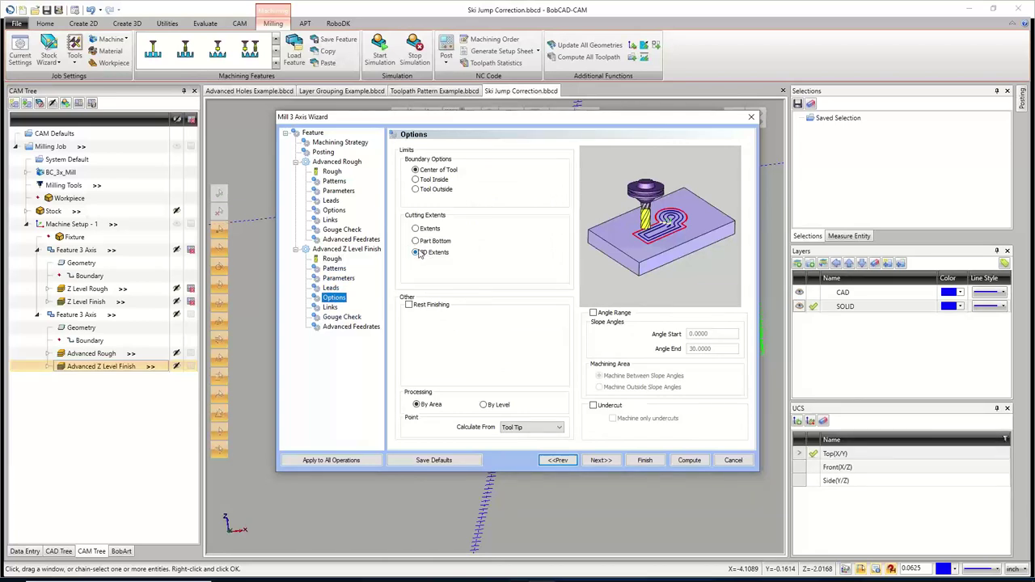
pyautogui.click(435, 239)
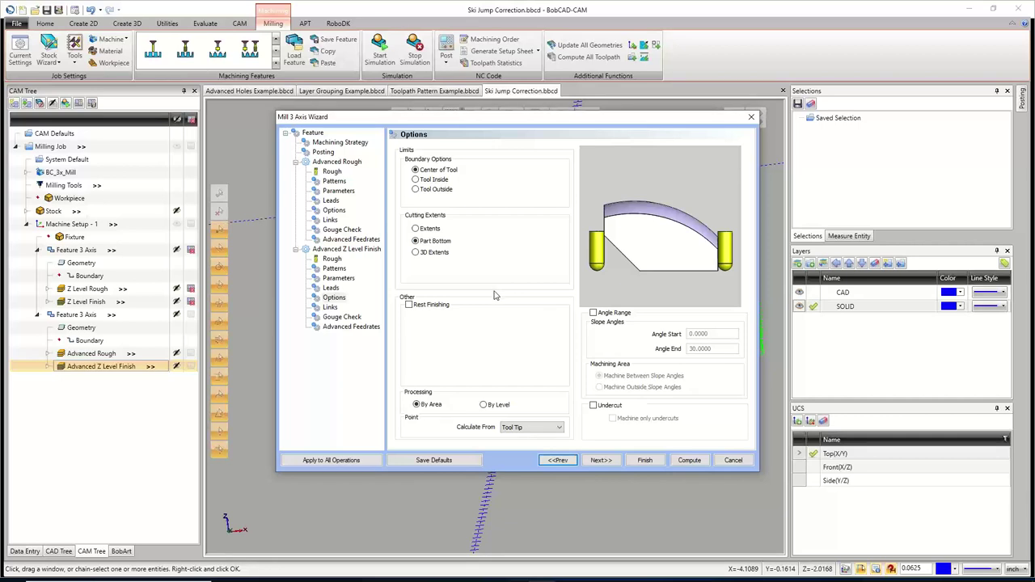
pyautogui.click(338, 277)
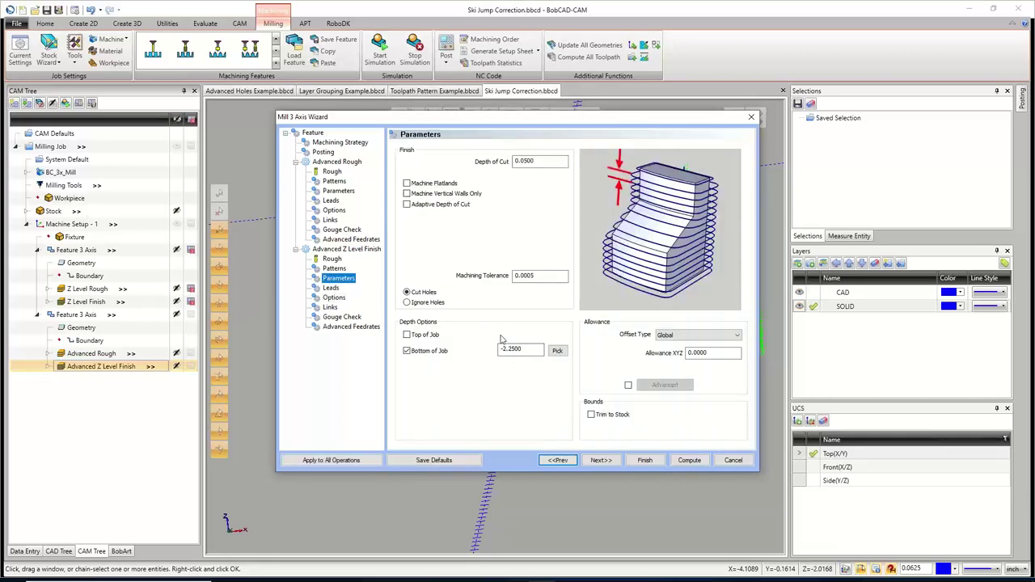
pyautogui.click(689, 461)
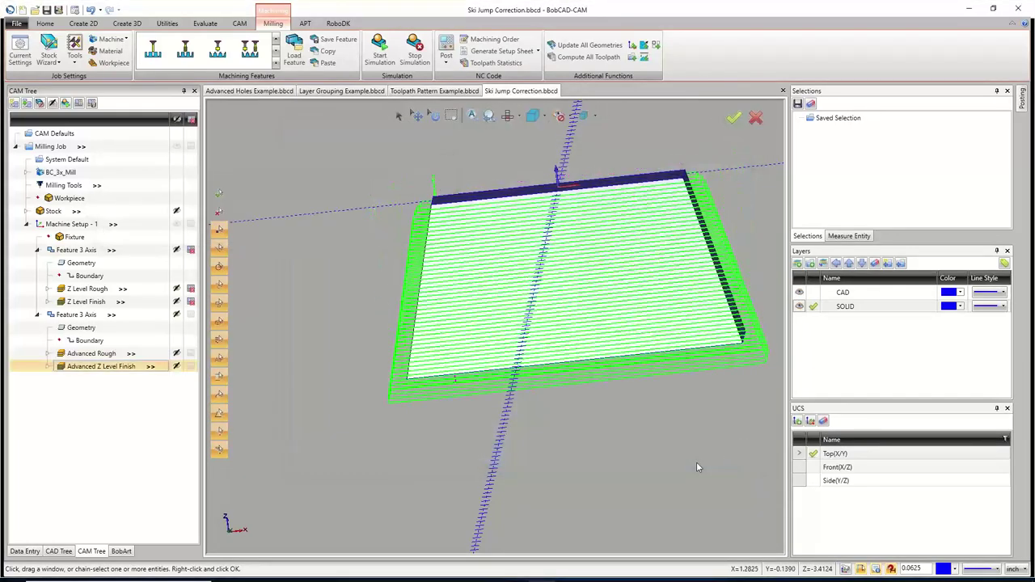
# Snap to the front view and launch the toolpath simulation from the Milling ribbon.
pyautogui.moveTo(565, 382); pyautogui.dragTo(596, 388, button='middle')
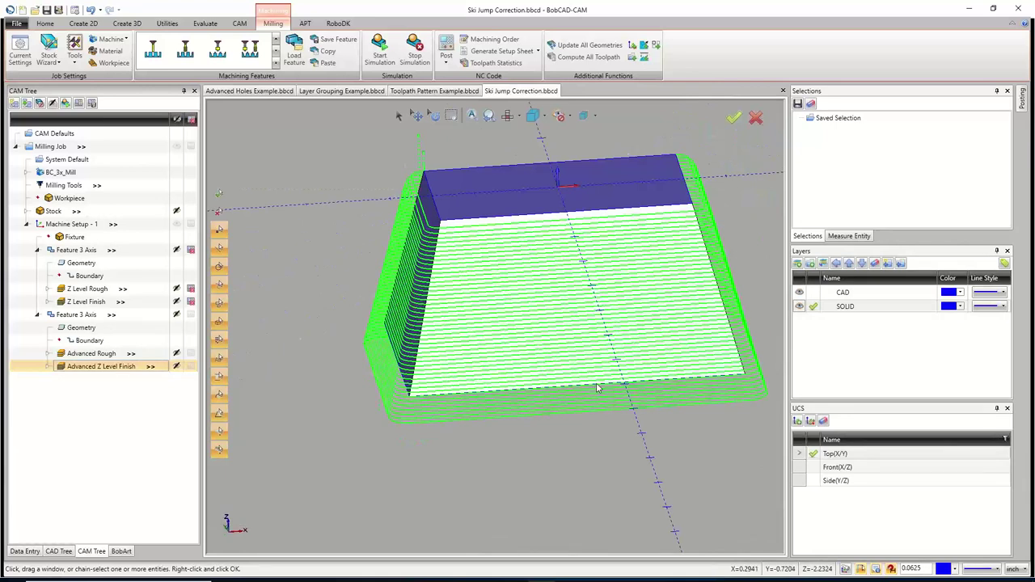
pyautogui.press('2')
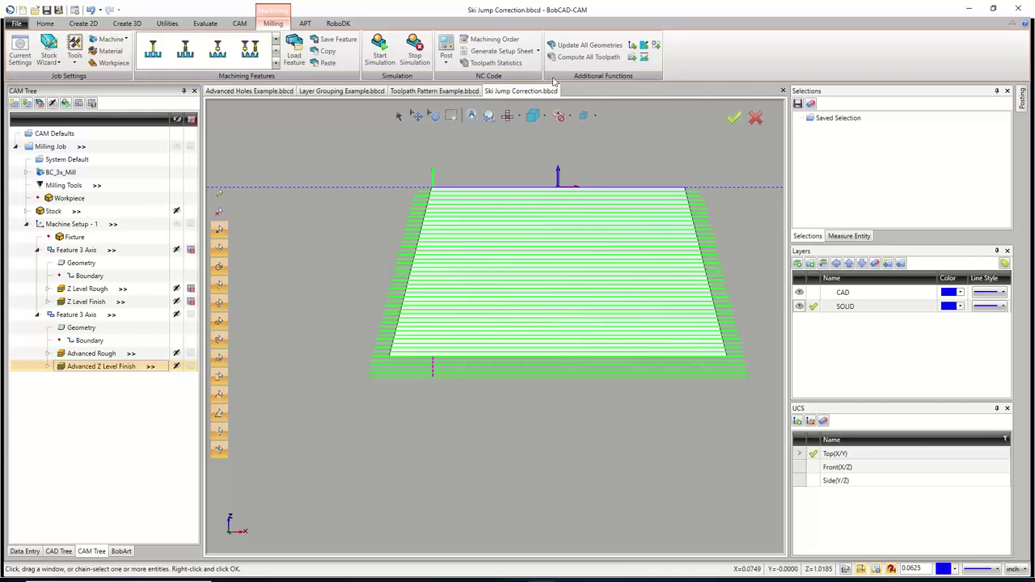
pyautogui.click(379, 53)
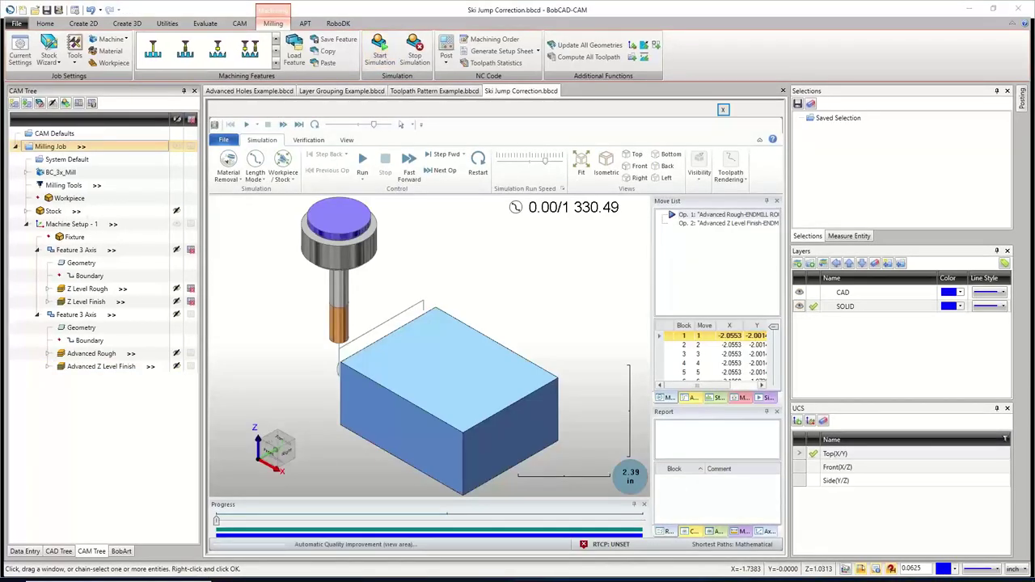
# Run the simulation progress to the last move and inspect the finished tapered block.
pyautogui.click(220, 523)
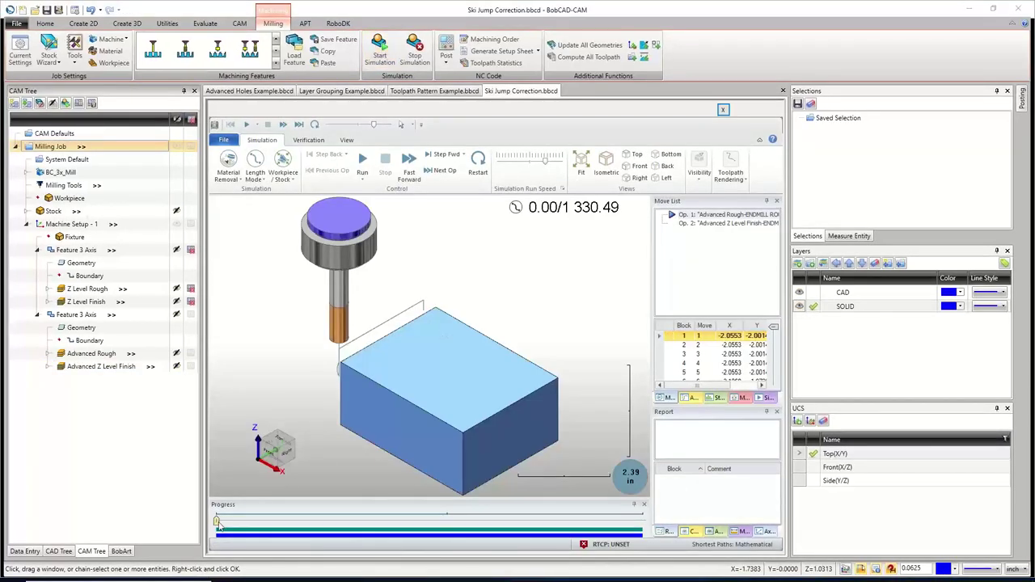
pyautogui.moveTo(220, 522); pyautogui.dragTo(642, 522)
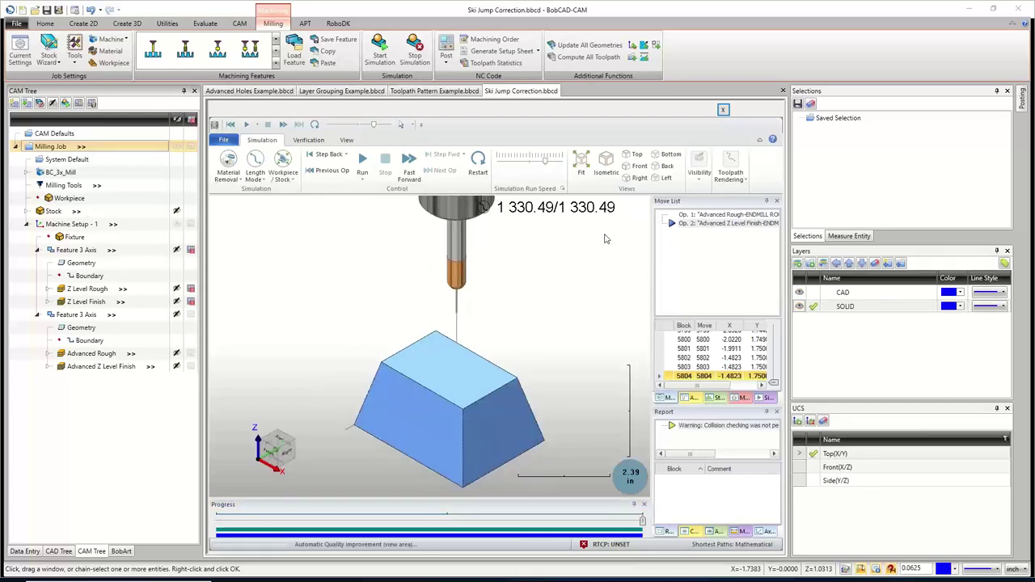
pyautogui.scroll(-2, 516, 329)
pyautogui.scroll(6, 504, 341)
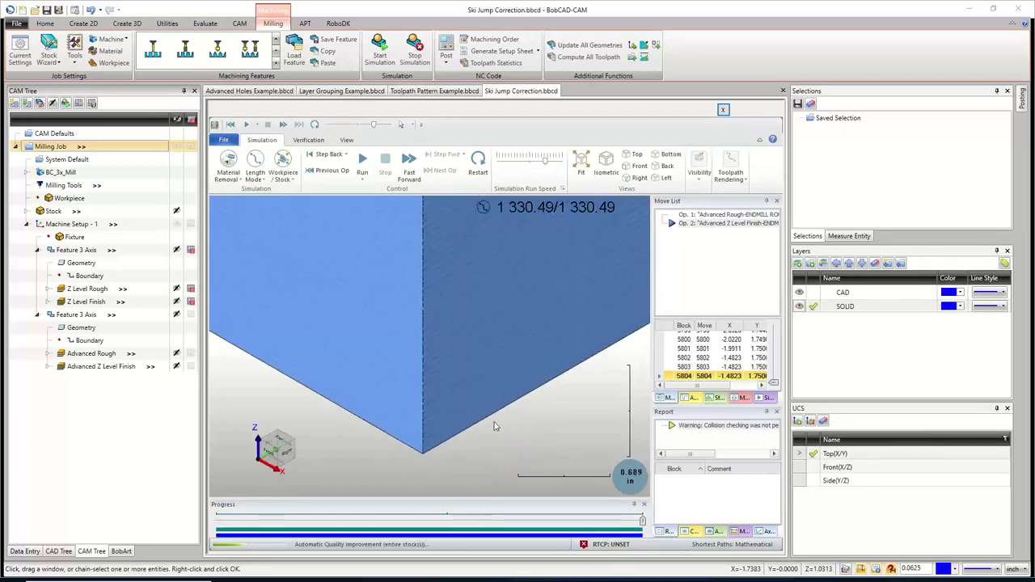
pyautogui.scroll(1, 496, 426)
pyautogui.moveTo(497, 421); pyautogui.dragTo(437, 351, button='middle')
pyautogui.scroll(-5, 478, 432)
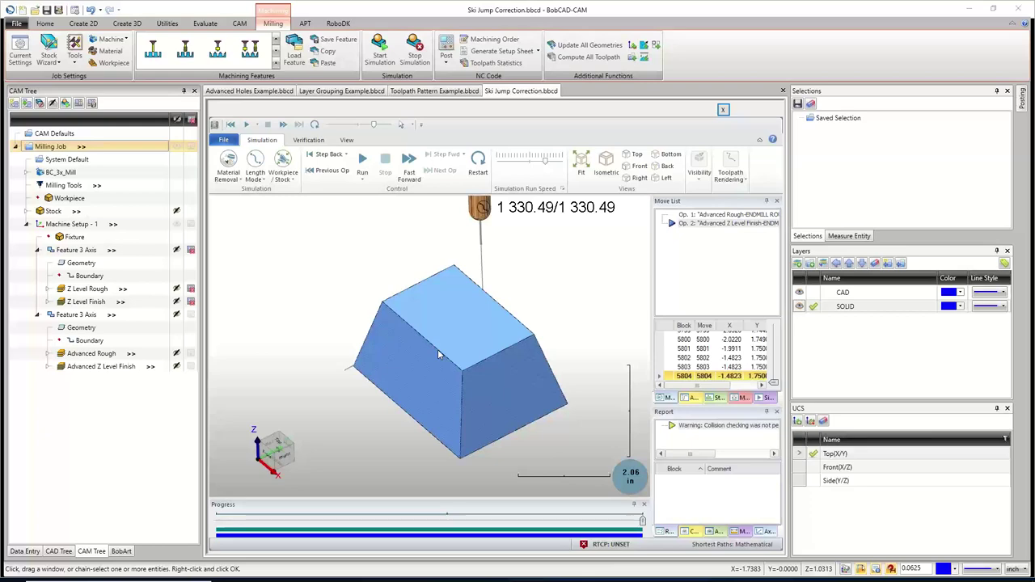
# Reopen the Advanced Z Level Finish operation, review its Options, and accept it with Finish.
pyautogui.doubleClick(112, 369)
pyautogui.click(339, 296)
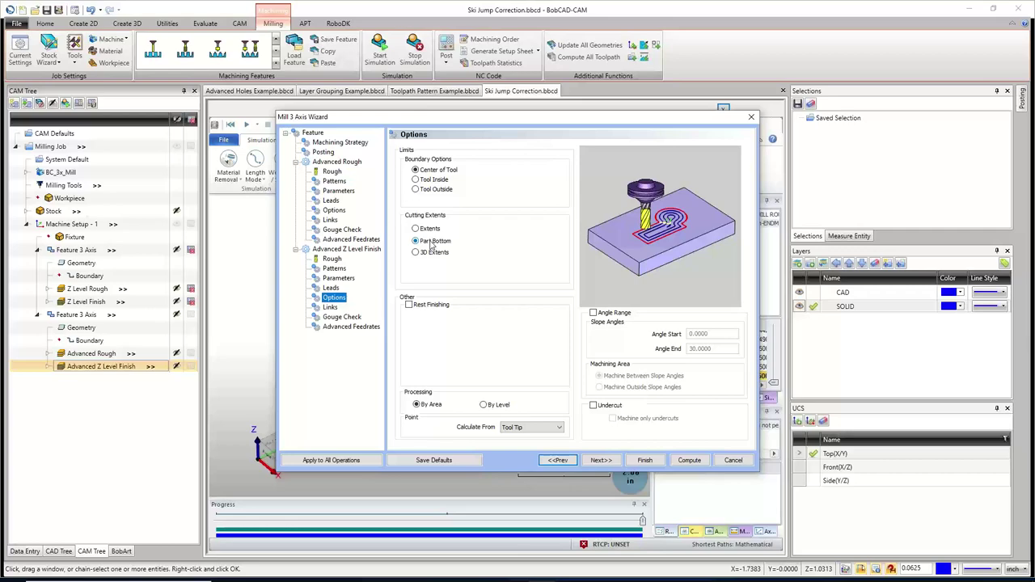
pyautogui.click(644, 461)
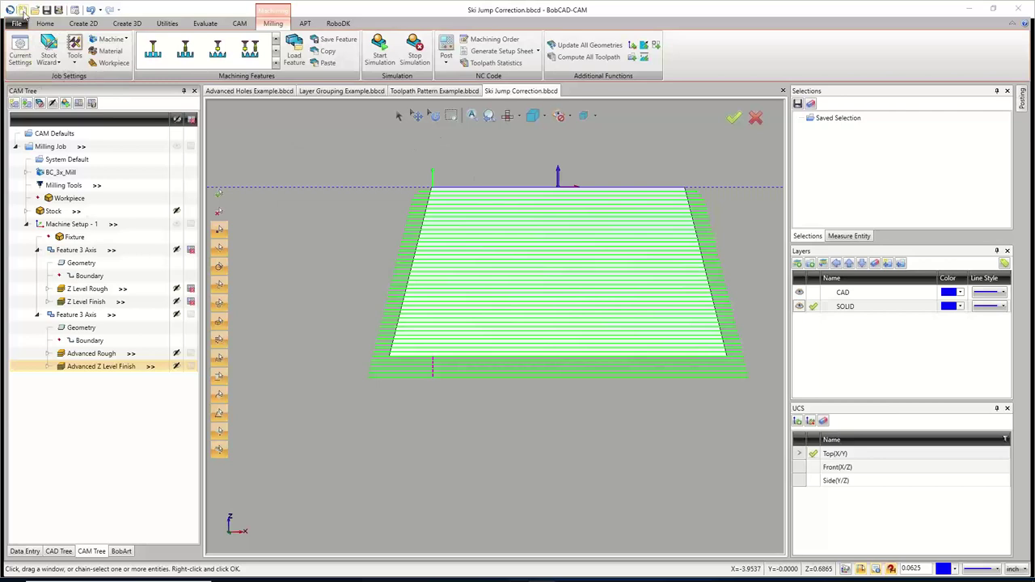
# Create the blank document BobCAD6, then return to Ski Jump Correction.bbcd.
pyautogui.click(22, 10)
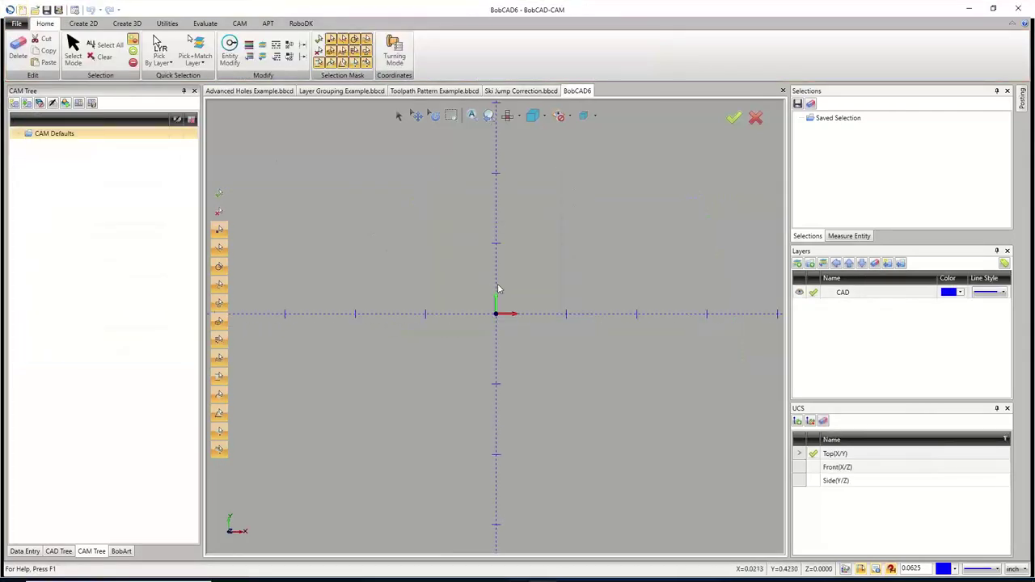
pyautogui.scroll(-3, 496, 291)
pyautogui.scroll(2, 494, 301)
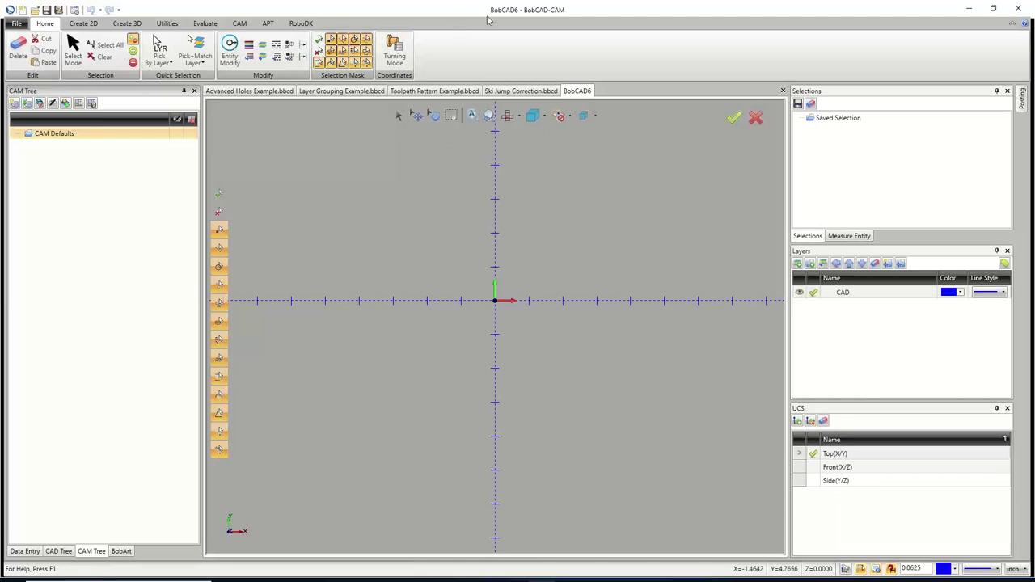
pyautogui.click(511, 91)
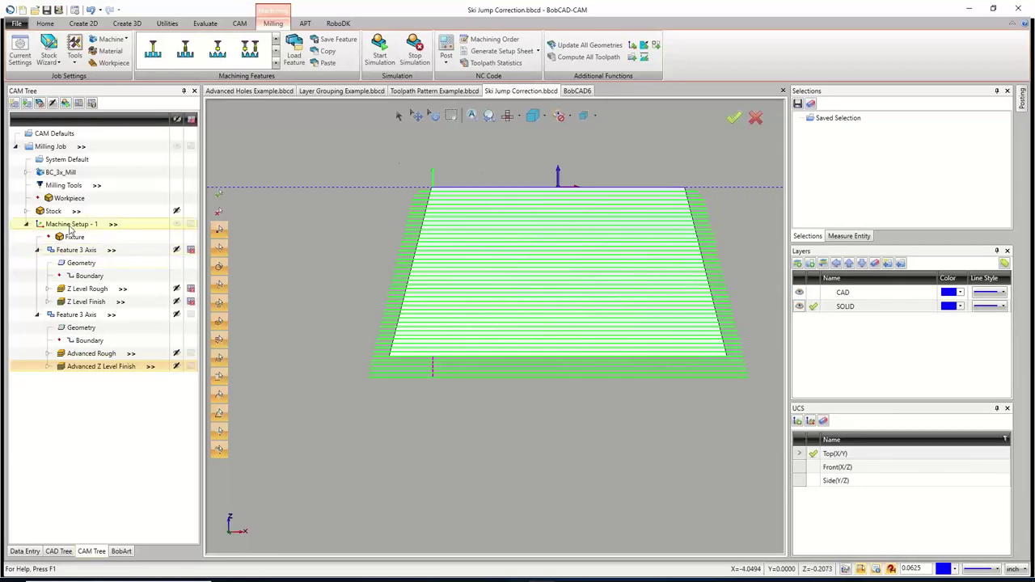
pyautogui.click(71, 317)
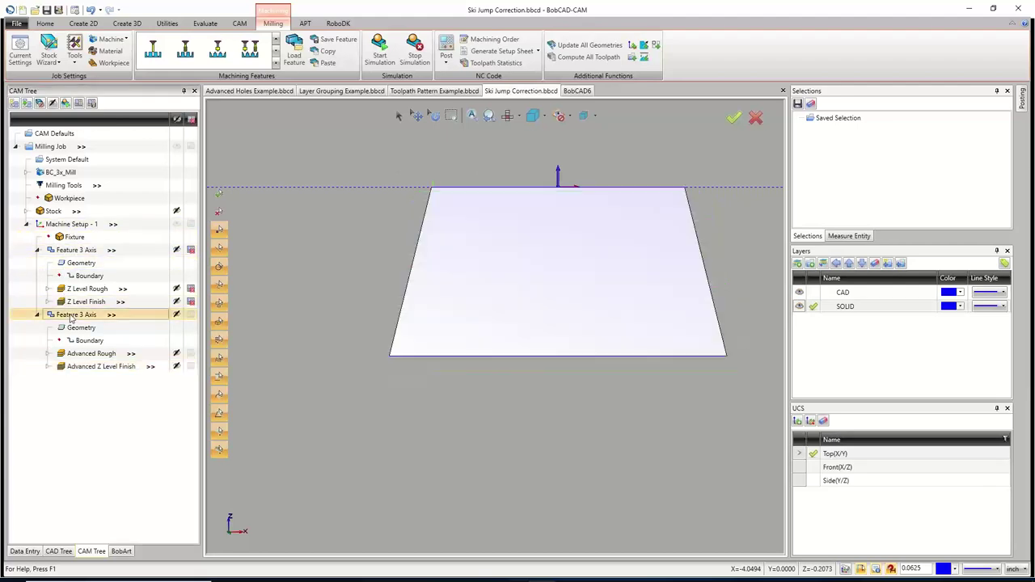
pyautogui.rightClick(71, 316)
pyautogui.click(128, 13)
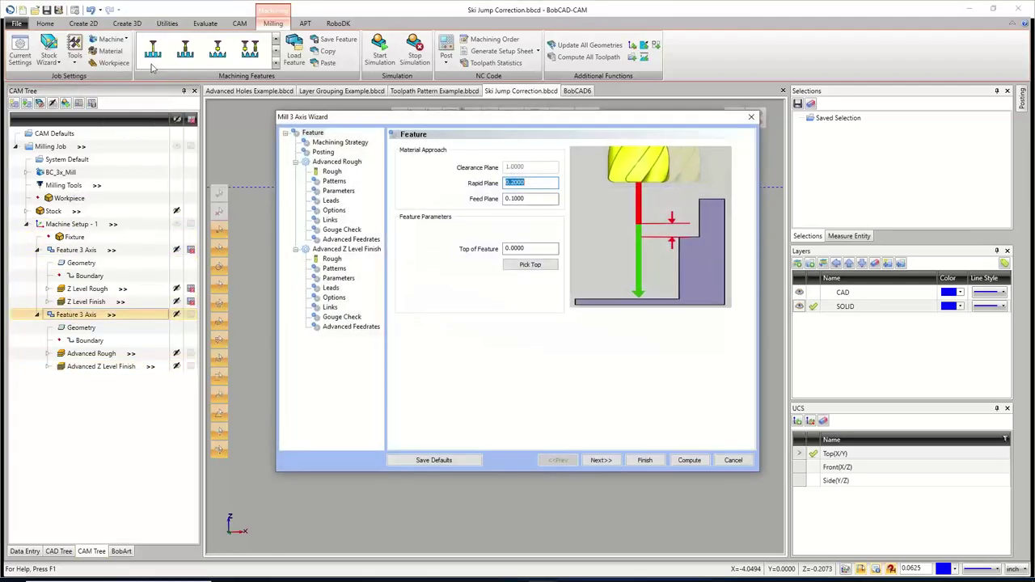
pyautogui.click(333, 183)
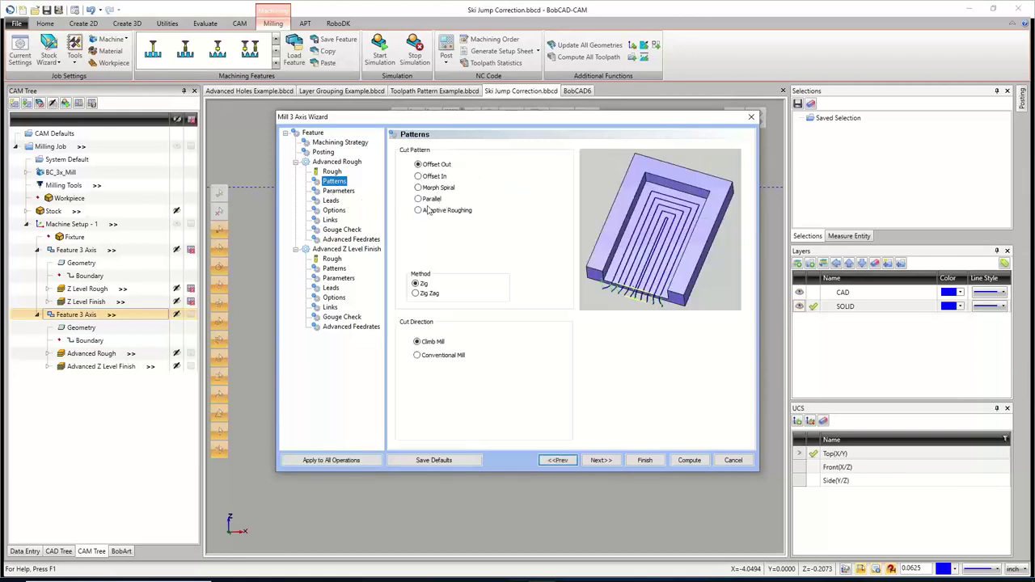
pyautogui.click(418, 211)
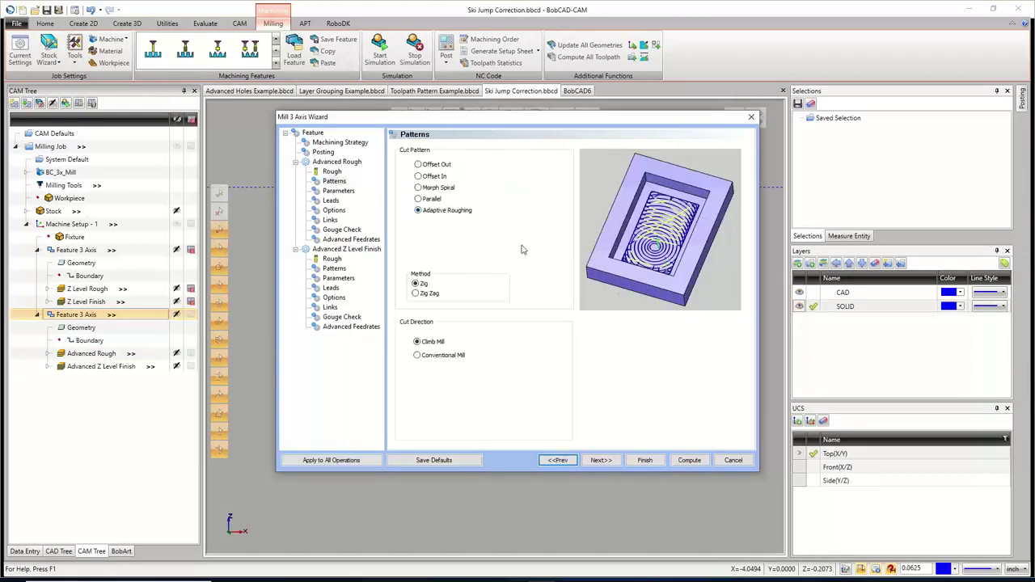
pyautogui.click(356, 240)
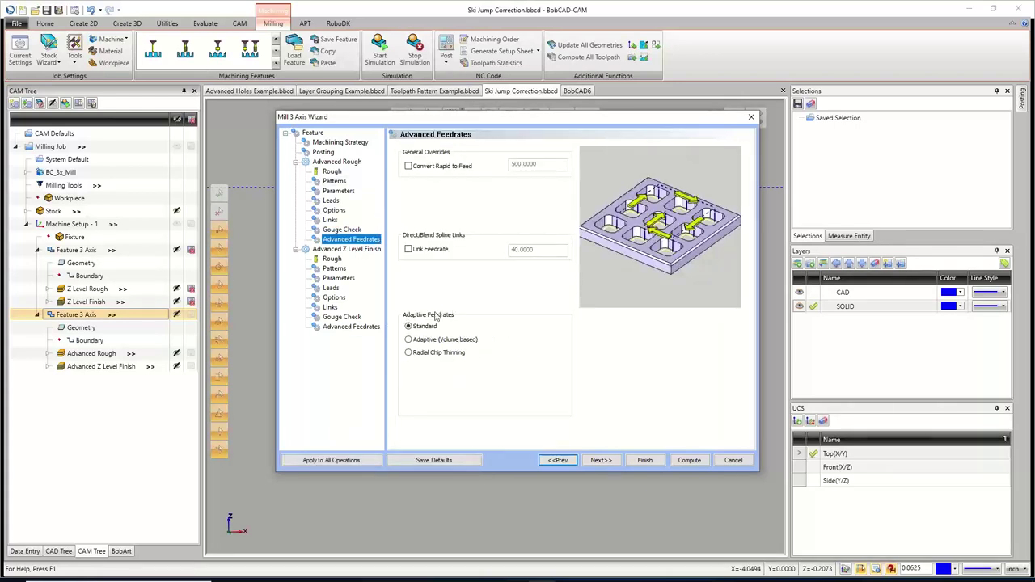
pyautogui.click(331, 172)
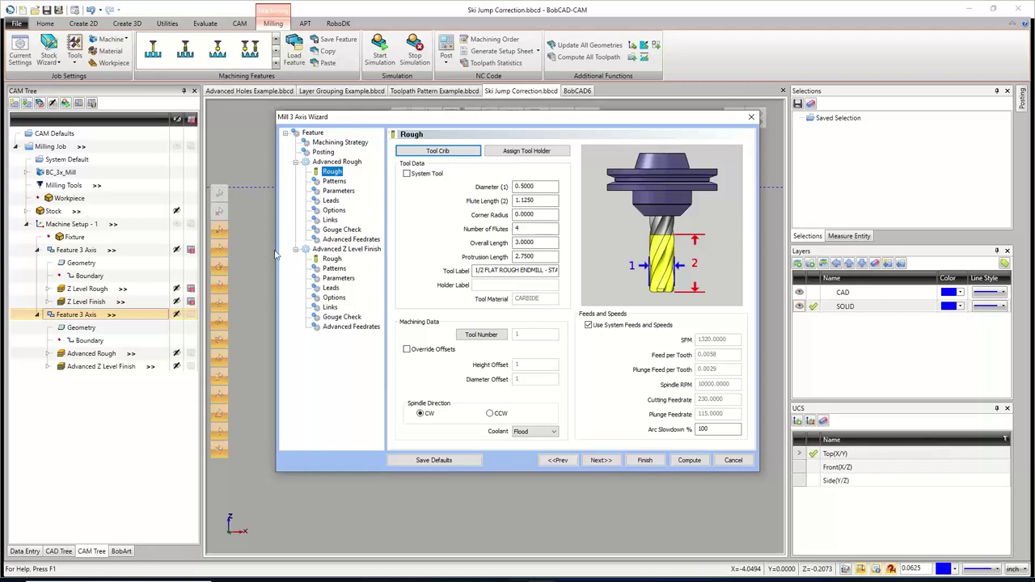
pyautogui.click(333, 182)
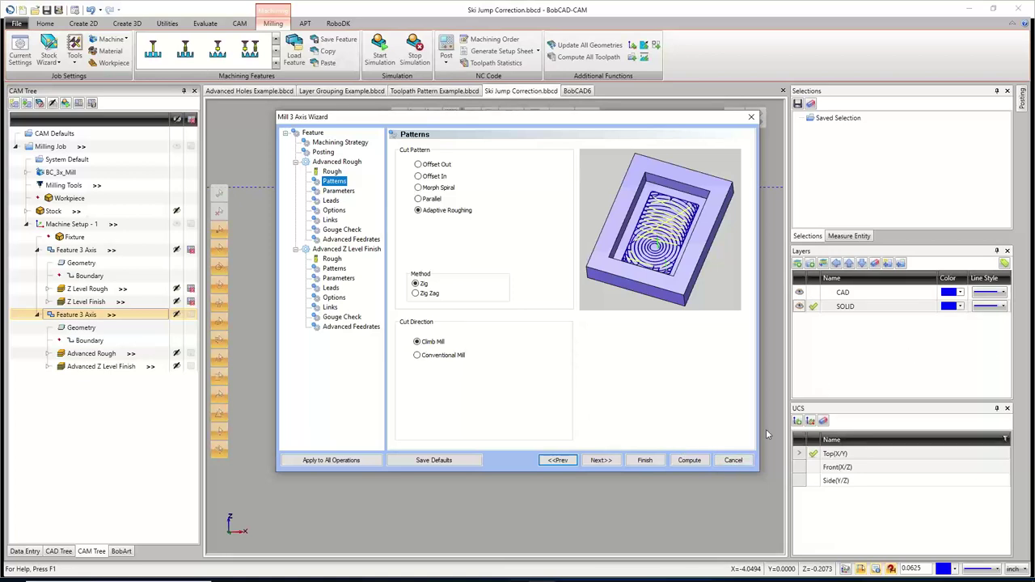
pyautogui.click(733, 460)
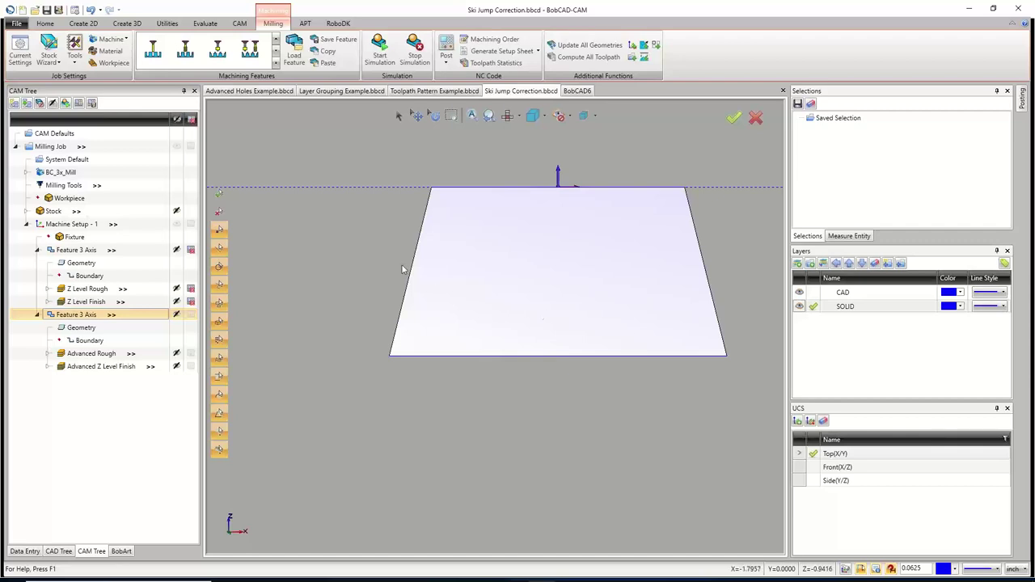
# Expand BC_3x_Mill to show its post file, then switch to the BobCAD6 document.
pyautogui.click(26, 173)
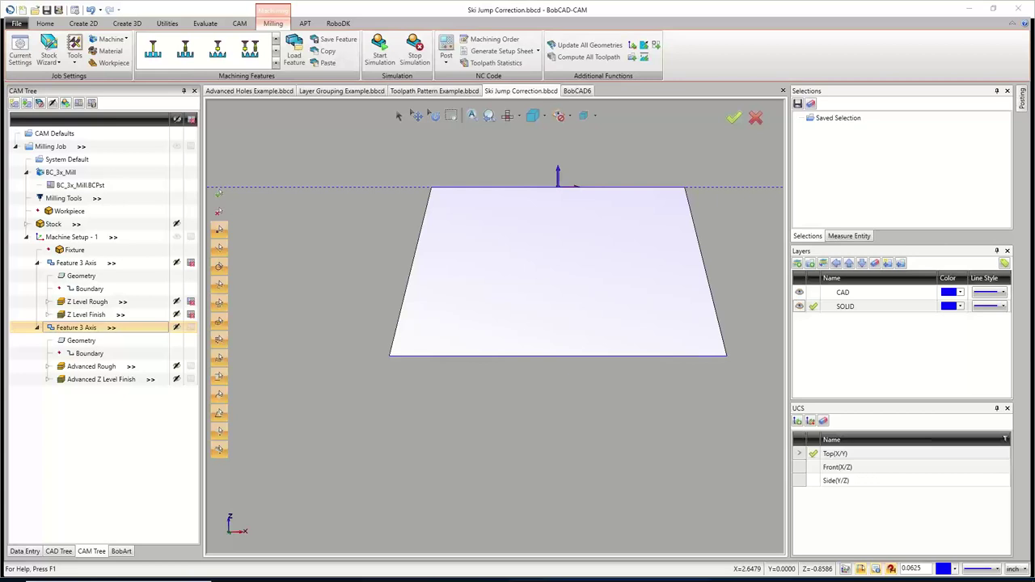
pyautogui.scroll(-3, 488, 351)
pyautogui.moveTo(478, 353); pyautogui.dragTo(517, 360, button='middle')
pyautogui.click(577, 91)
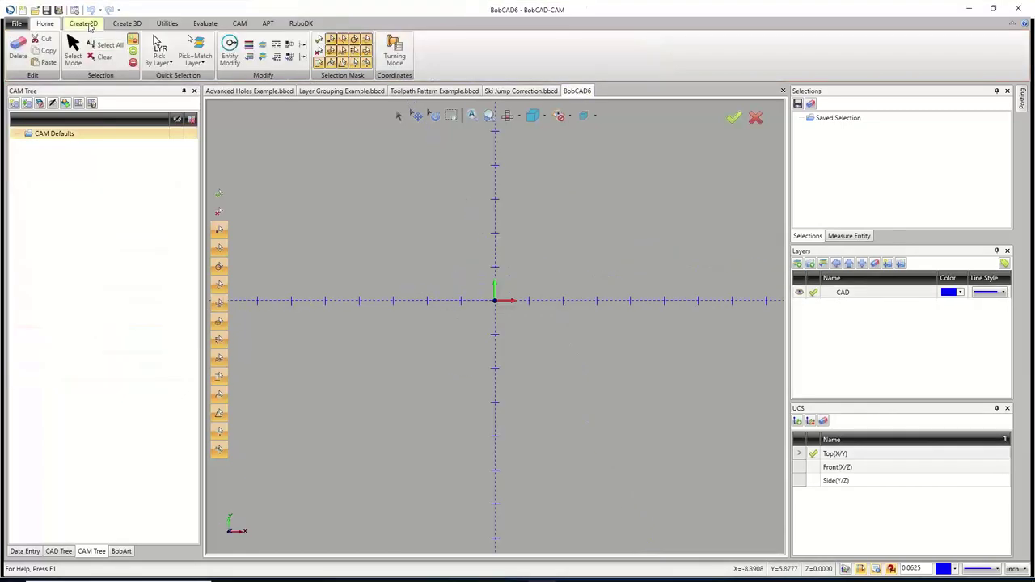
# Draw a 4 x 4 rectangle with the 2D Rectangle tool.
pyautogui.click(84, 23)
pyautogui.click(114, 48)
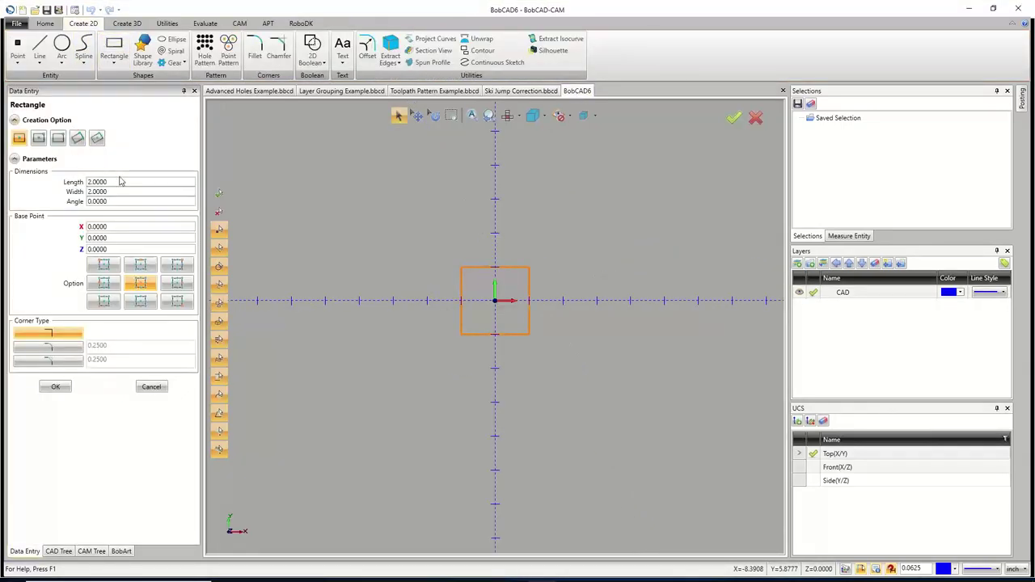
pyautogui.click(122, 181)
pyautogui.write('4')
pyautogui.press('Tab')
pyautogui.write('4')
pyautogui.press('Tab')
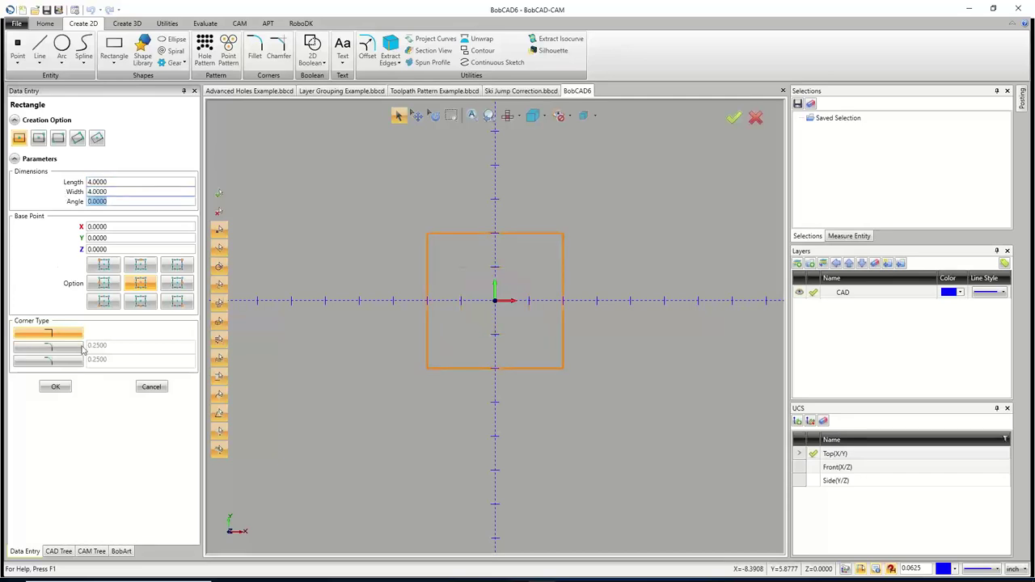
pyautogui.click(55, 386)
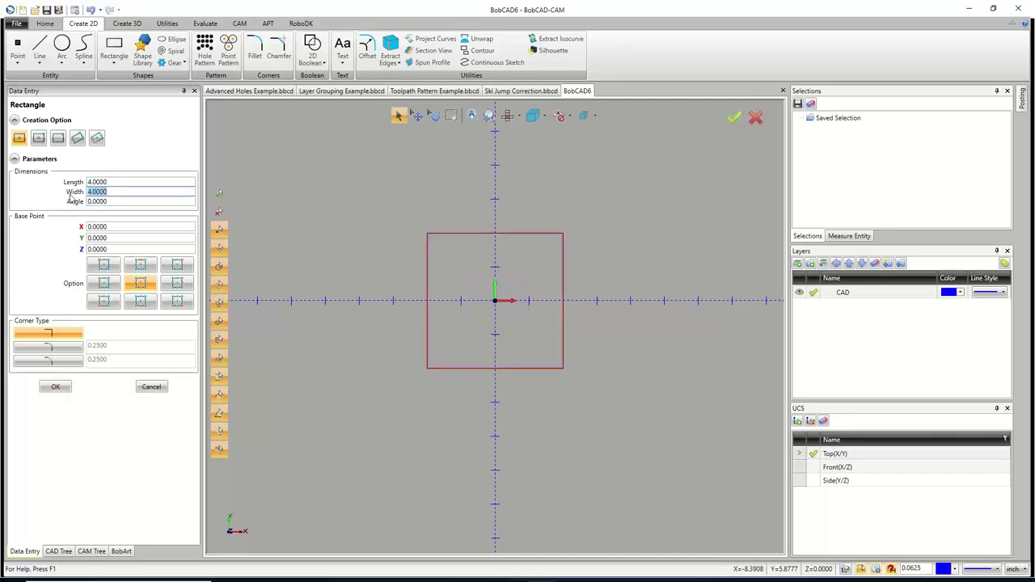
# Add a centred 2 x 2 square with 0.25 radius corners and close the Rectangle panel.
pyautogui.write('2')
pyautogui.hotkey('shift', 'Tab')
pyautogui.write('2')
pyautogui.press('Tab')
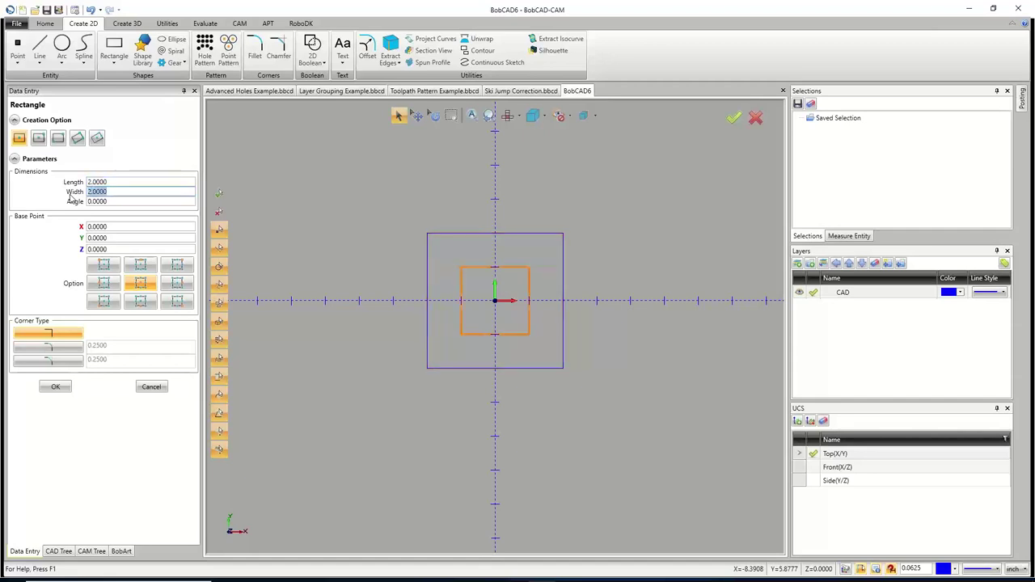
pyautogui.click(67, 352)
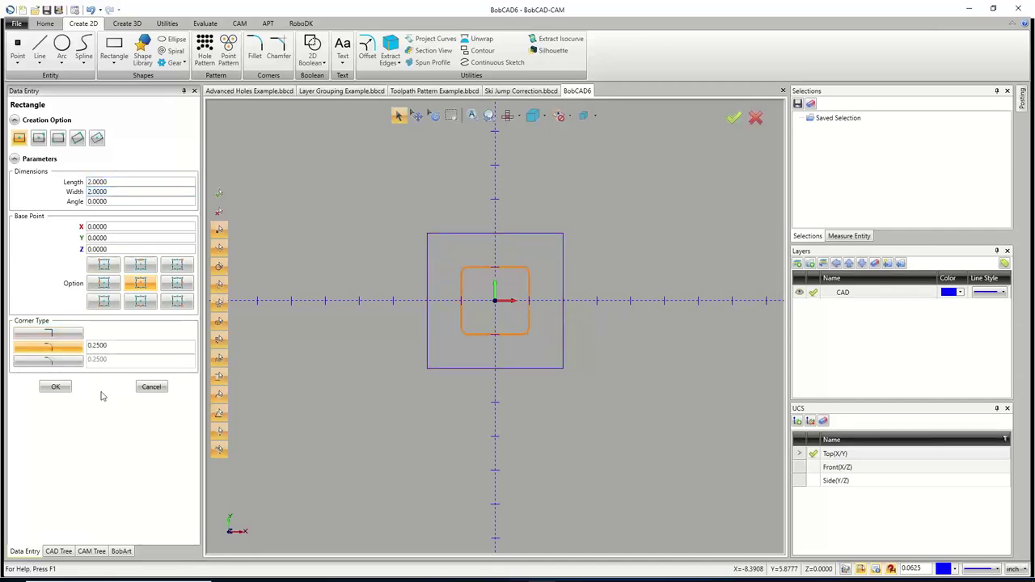
pyautogui.click(55, 387)
pyautogui.click(158, 388)
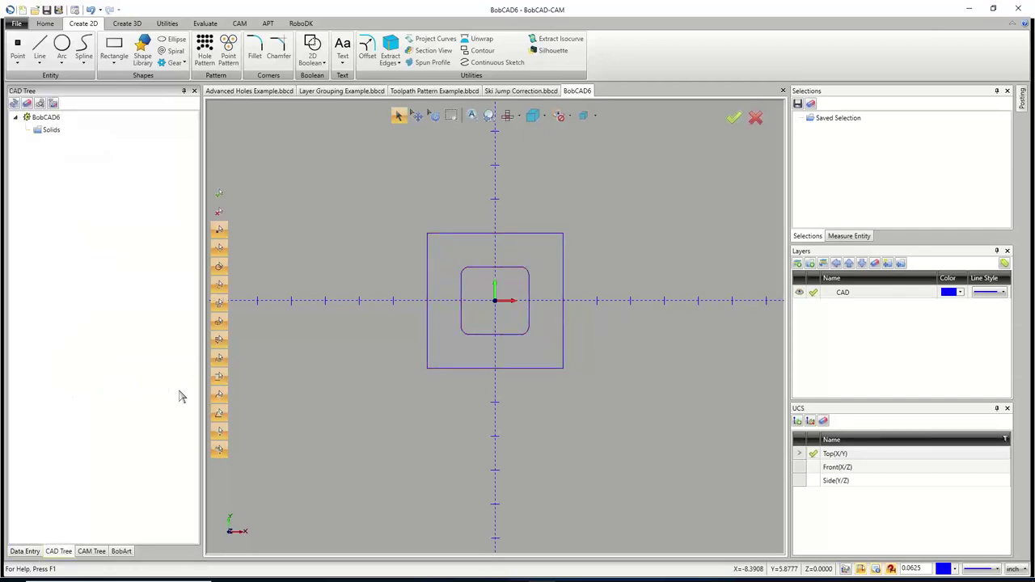
pyautogui.scroll(2, 550, 343)
# Create a new milling job from CAM Defaults with 4 x 4 x 1 stock.
pyautogui.click(97, 553)
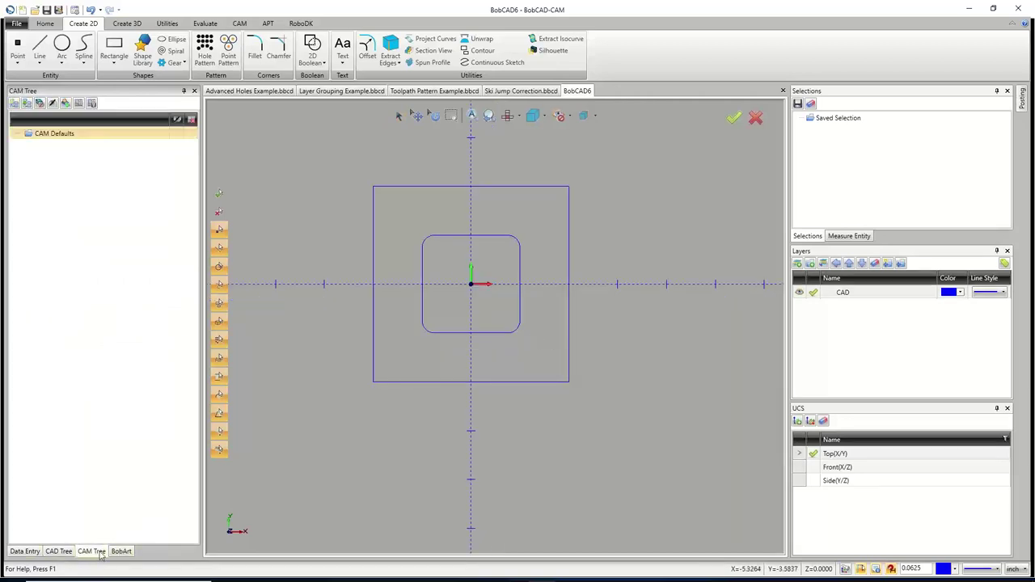
pyautogui.rightClick(87, 136)
pyautogui.click(57, 146)
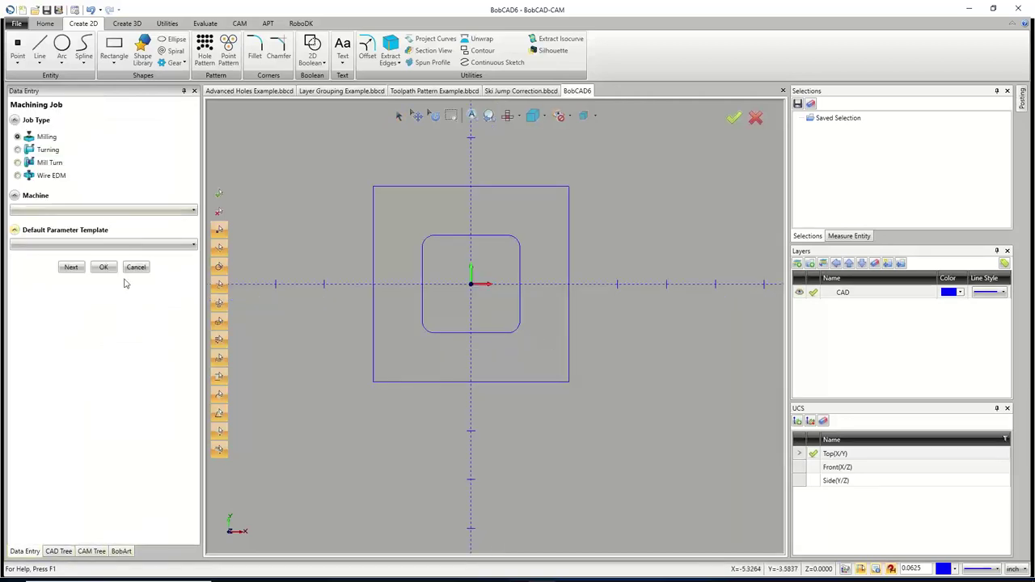
pyautogui.click(71, 268)
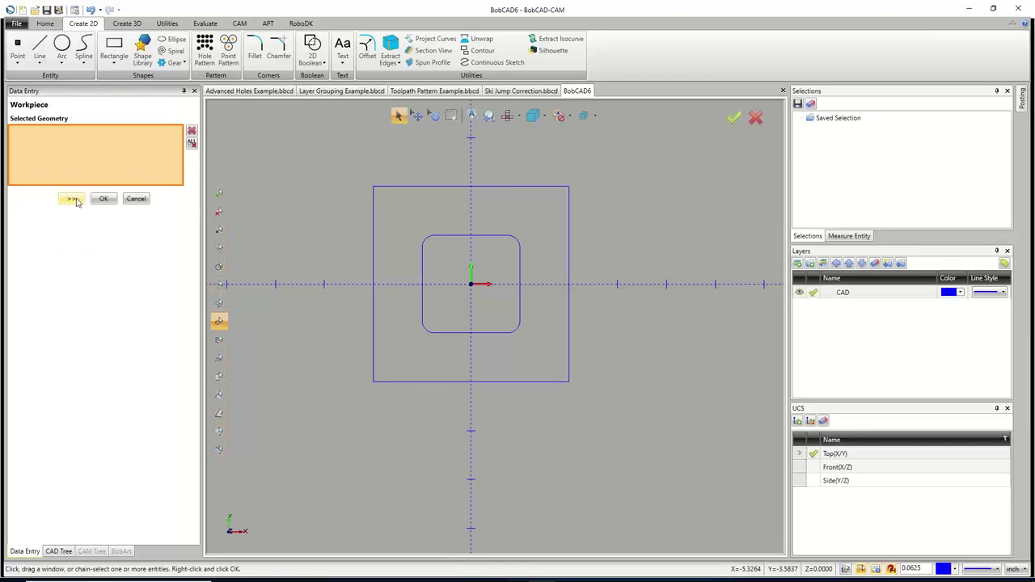
pyautogui.click(71, 198)
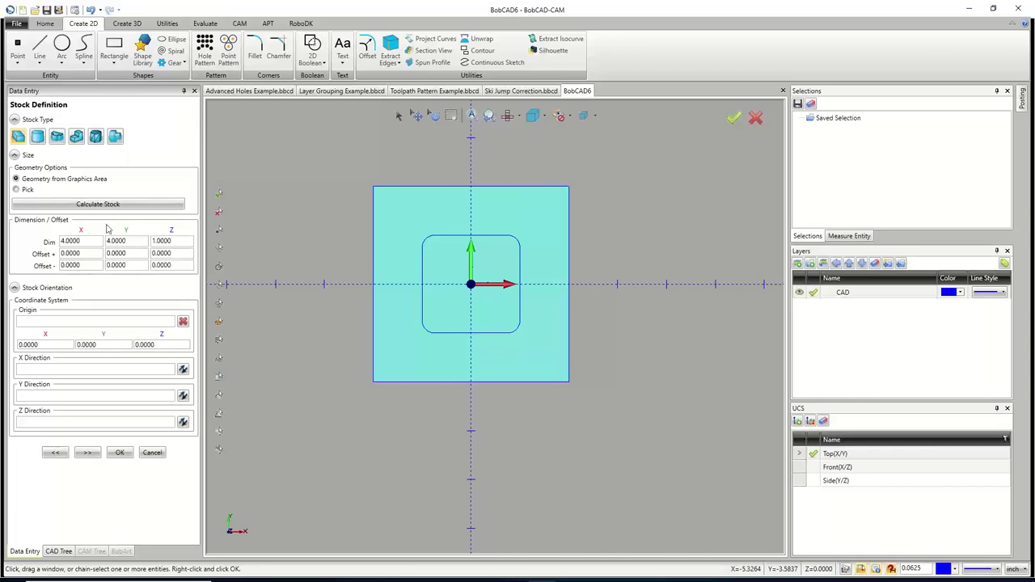
pyautogui.click(87, 452)
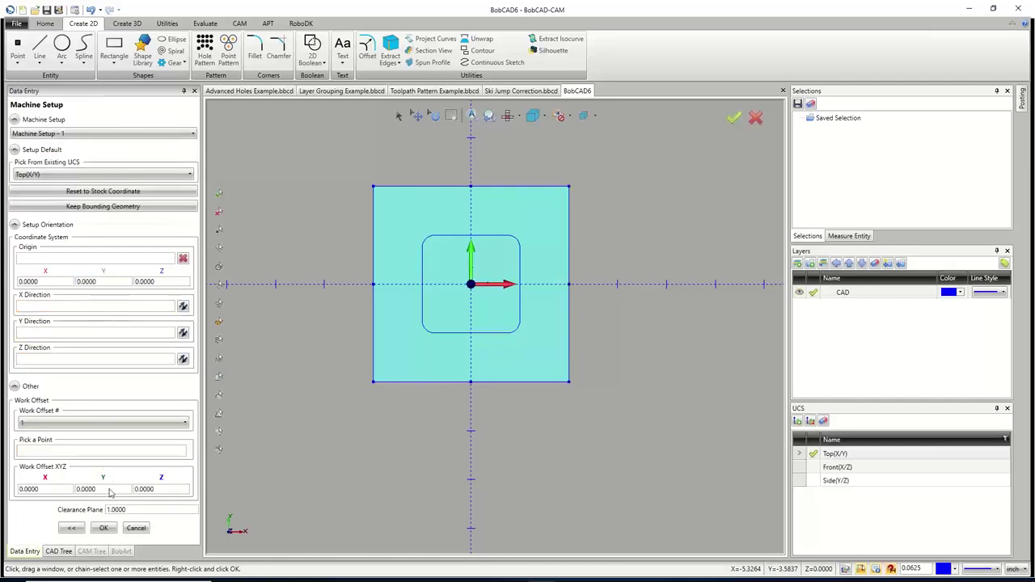
# Define Machine Setup - 1 with its origin at the part origin.
pyautogui.click(95, 259)
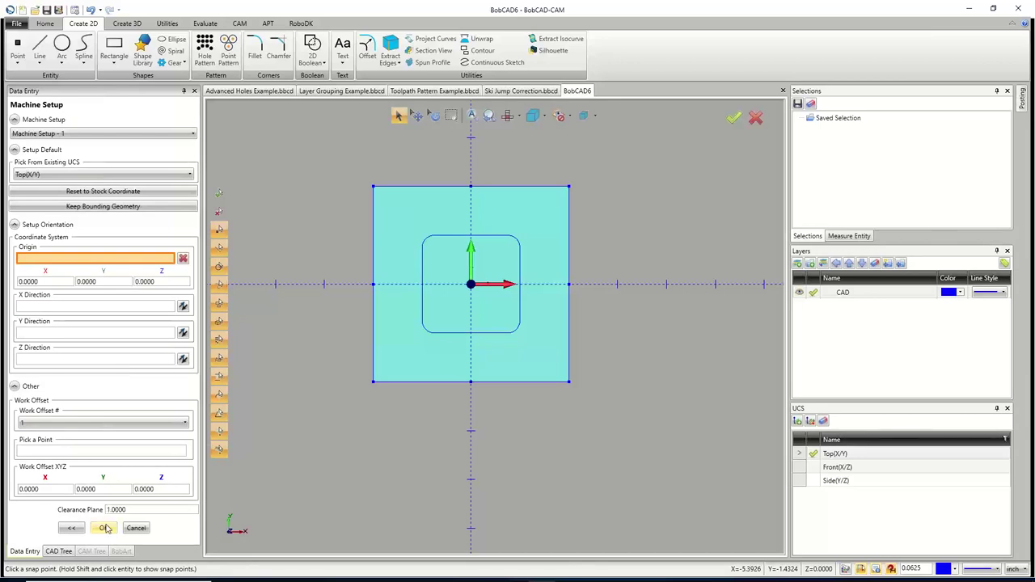
pyautogui.click(137, 489)
pyautogui.click(104, 528)
pyautogui.moveTo(485, 323); pyautogui.dragTo(393, 330, button='middle')
# Add a Mill 2 Axis feature on the rounded square pocket chain, top 0.0 and total depth 0.5.
pyautogui.rightClick(77, 225)
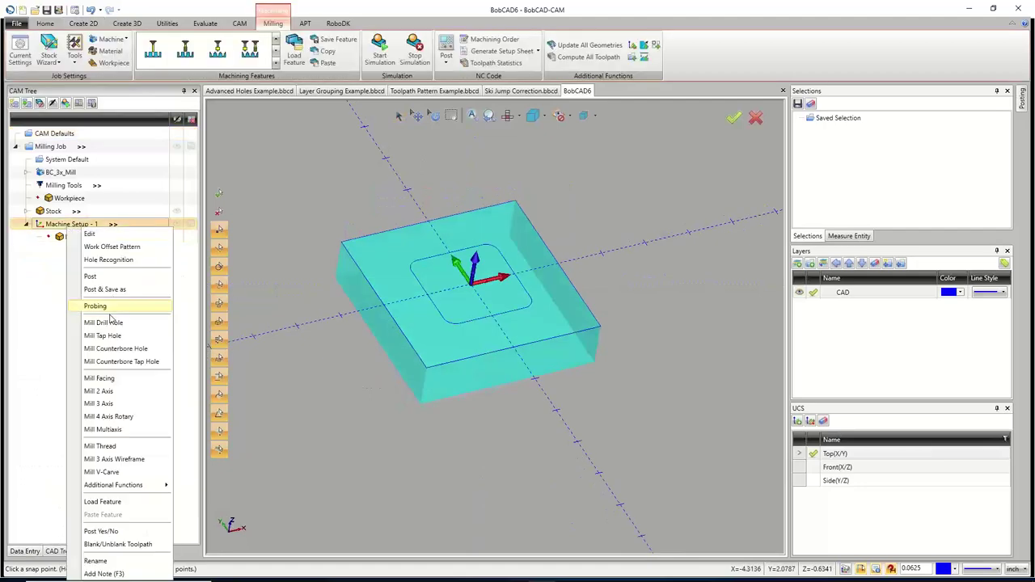
pyautogui.click(98, 391)
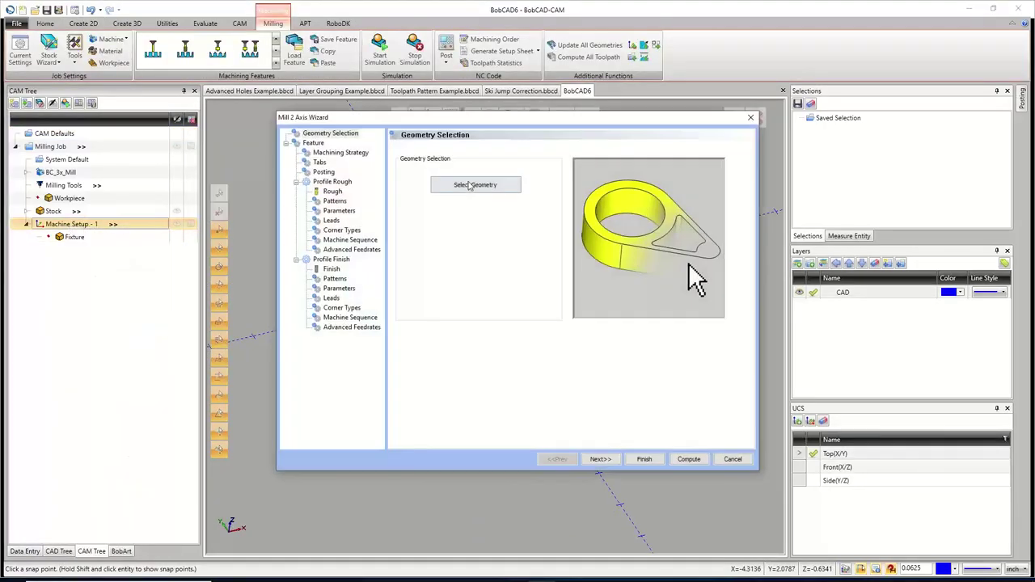
pyautogui.click(469, 185)
pyautogui.click(447, 332)
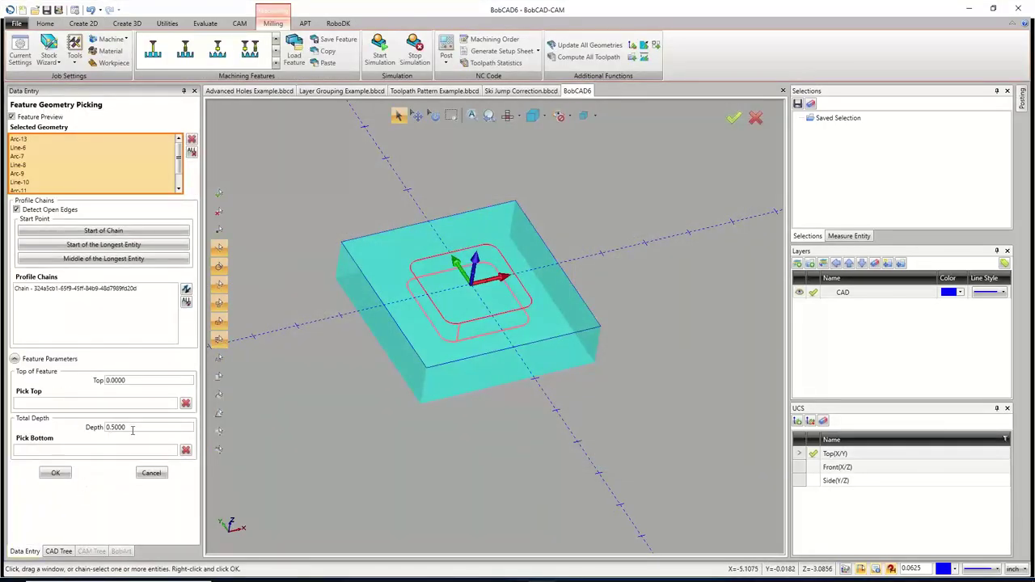
pyautogui.moveTo(133, 430); pyautogui.dragTo(81, 427)
pyautogui.click(55, 473)
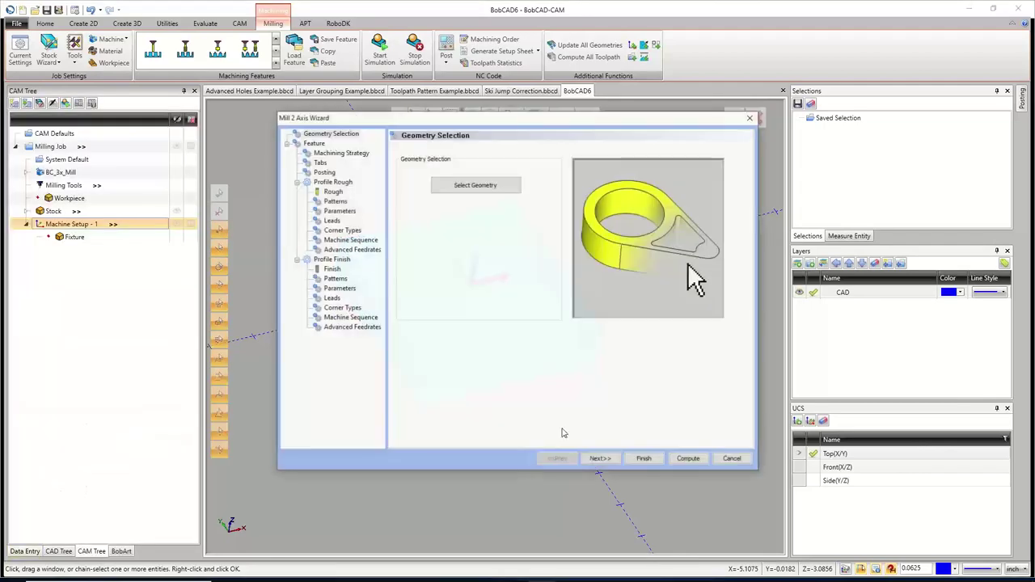
pyautogui.click(600, 459)
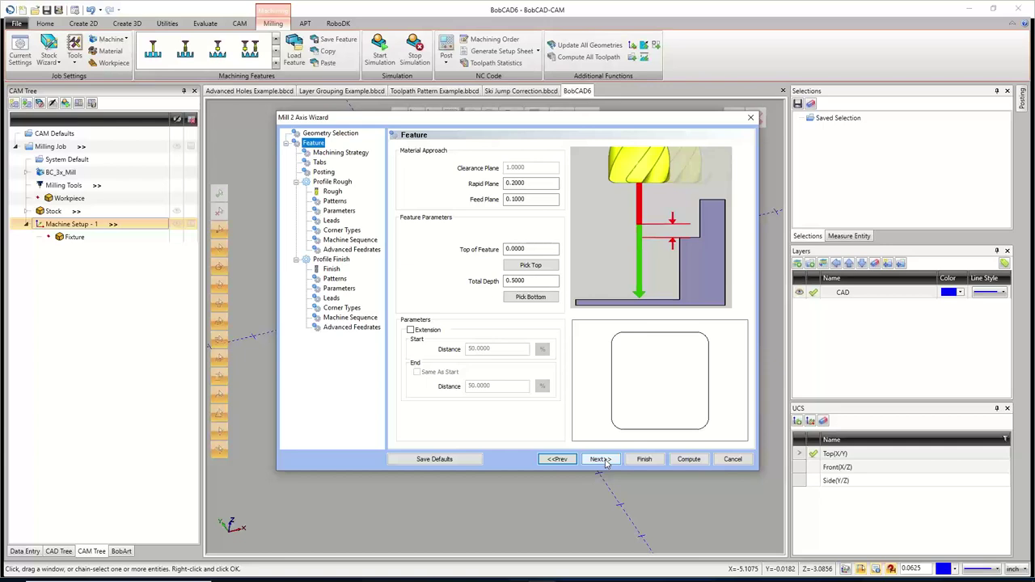
# Choose the Pocketing strategy, keeping only Pocket and Profile Finish as operations.
pyautogui.click(600, 459)
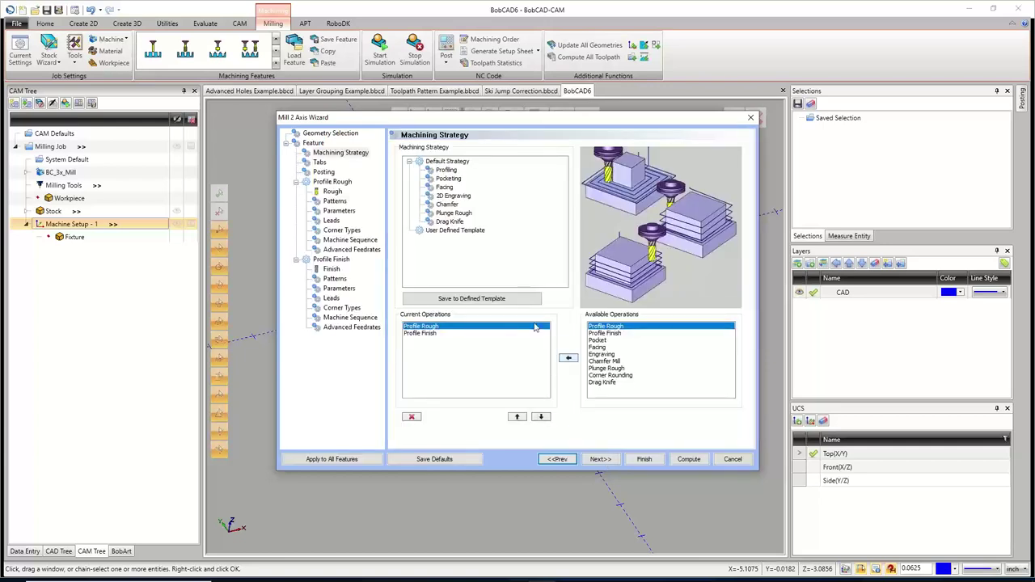
pyautogui.click(448, 178)
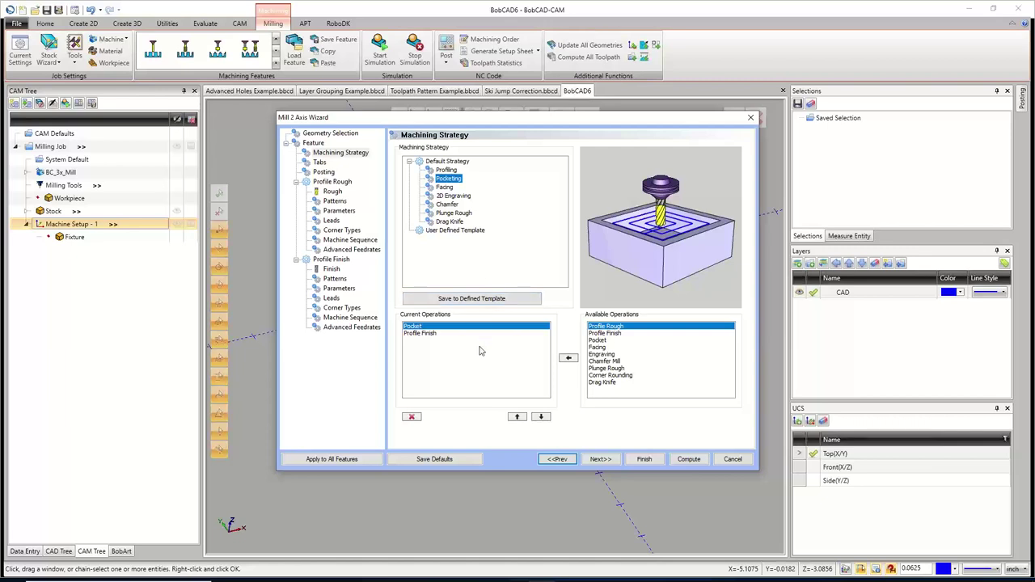
pyautogui.click(419, 332)
pyautogui.click(418, 327)
pyautogui.click(600, 340)
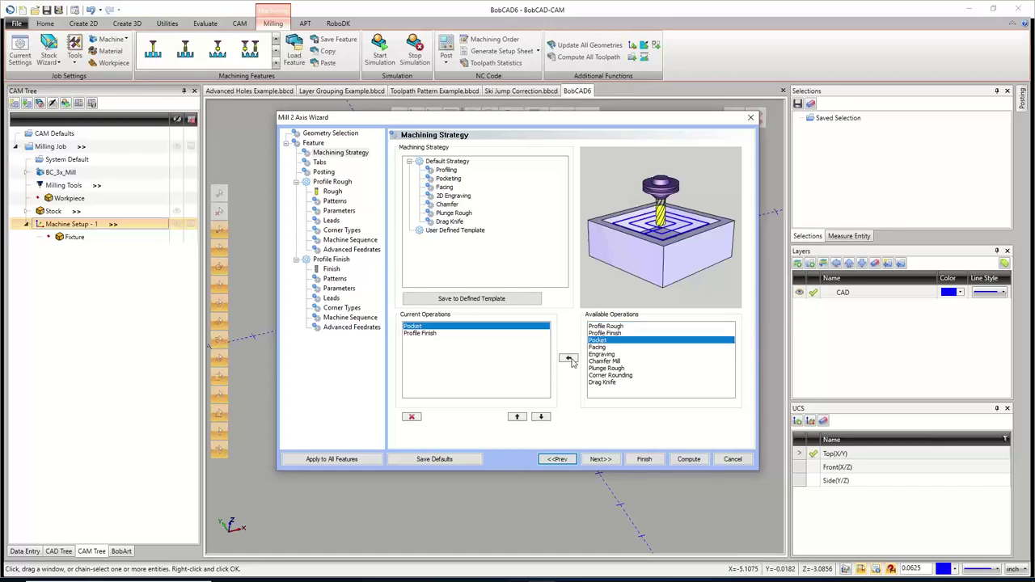
pyautogui.click(569, 358)
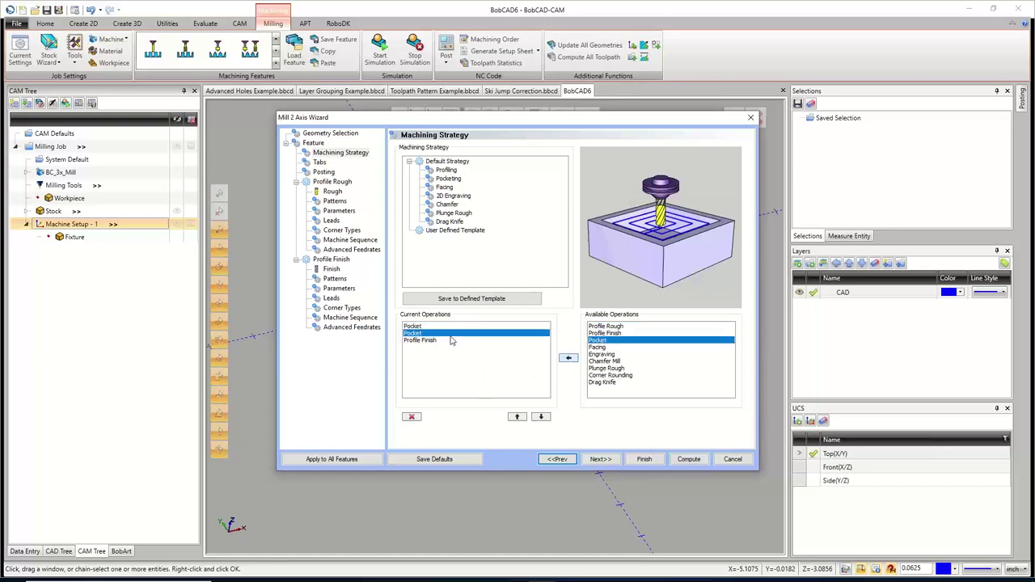
pyautogui.click(411, 417)
# Set the pocket roughing pattern to Advanced Pocket offset-out with a 40% stepover.
pyautogui.click(600, 459)
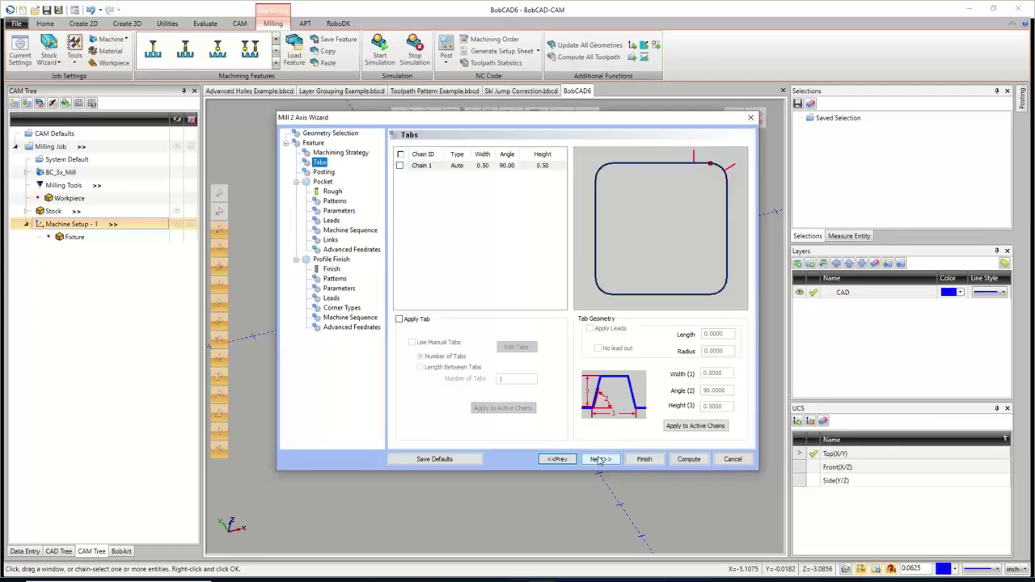
pyautogui.click(599, 459)
pyautogui.click(599, 459)
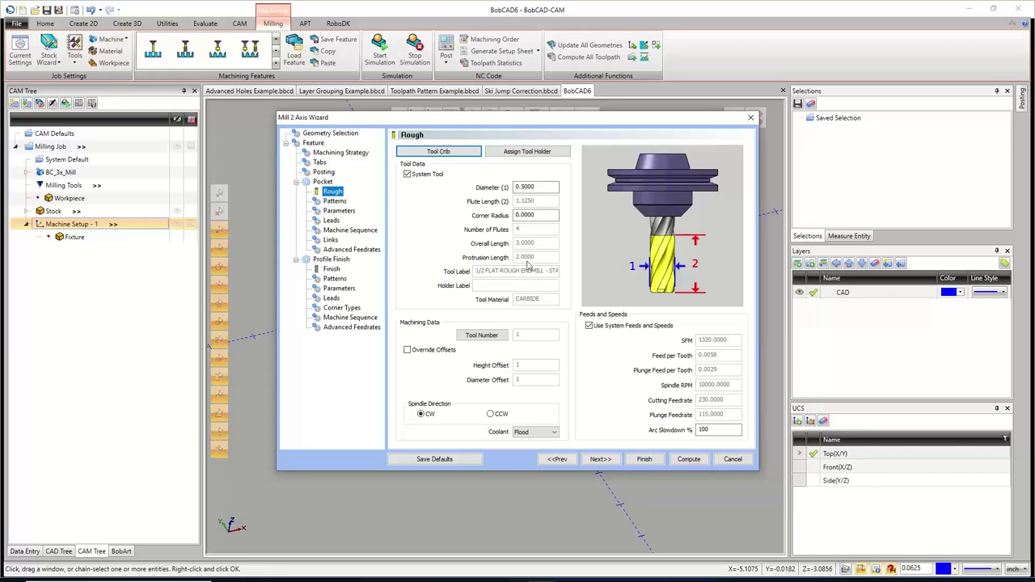
pyautogui.click(600, 459)
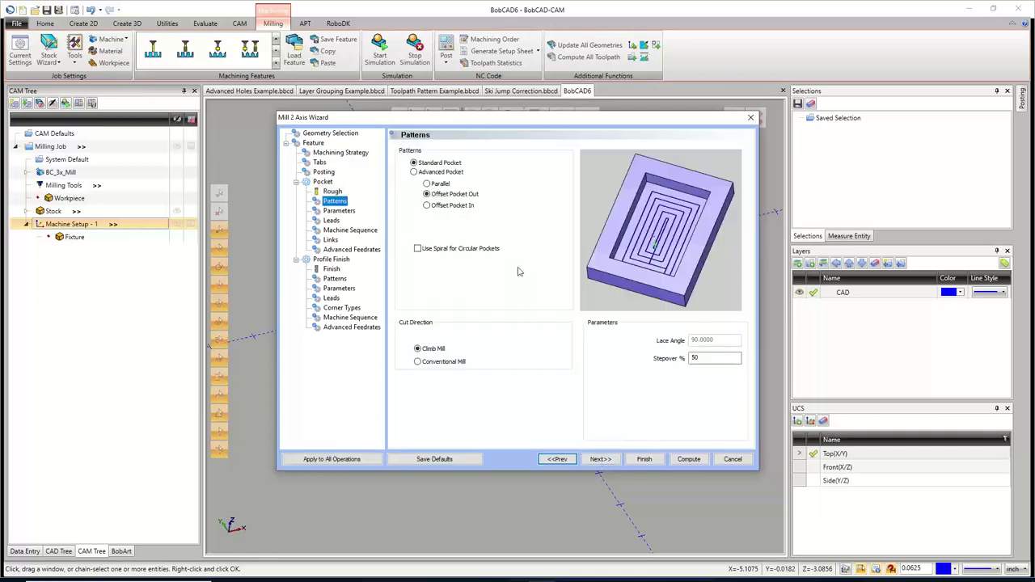
pyautogui.click(414, 172)
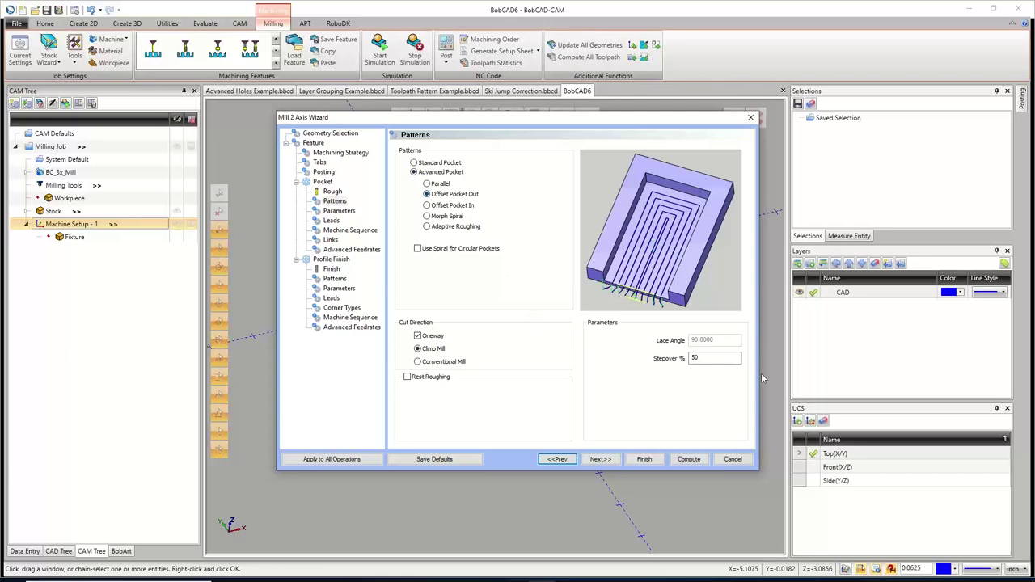
pyautogui.doubleClick(705, 358)
pyautogui.write('40')
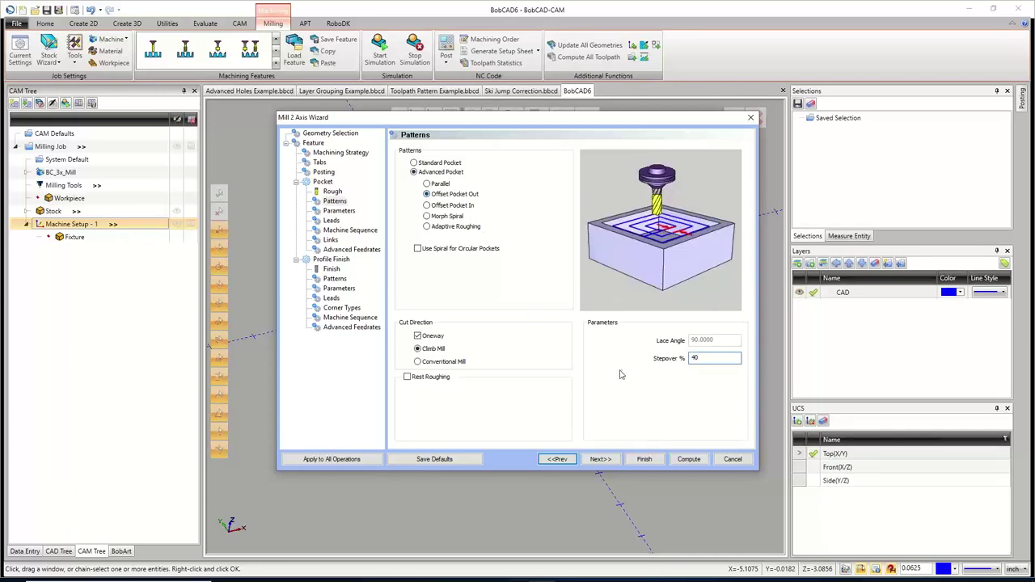
pyautogui.click(609, 459)
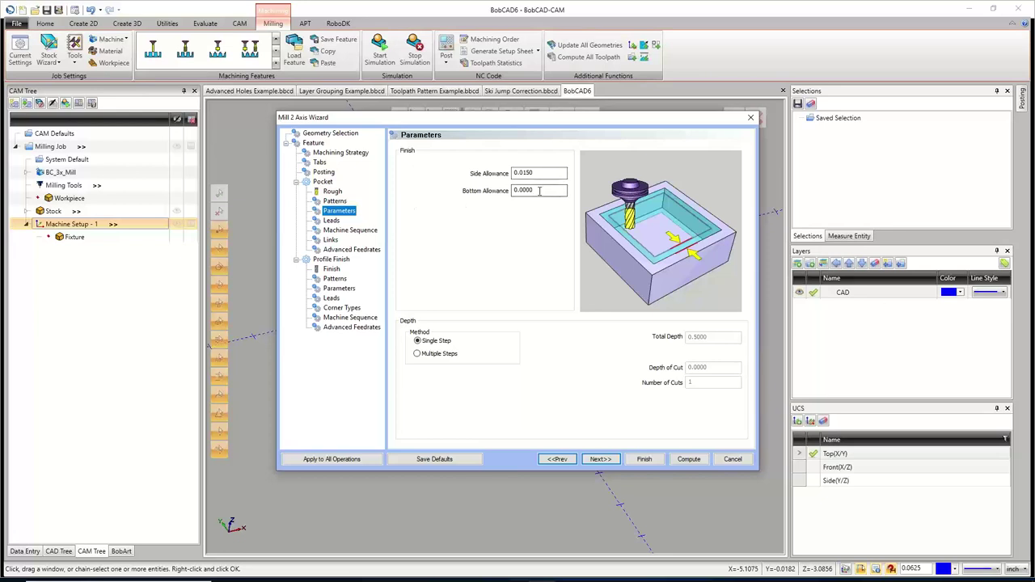
# Cut the pocket in multiple depth steps, two even 0.25-deep passes.
pyautogui.doubleClick(540, 190)
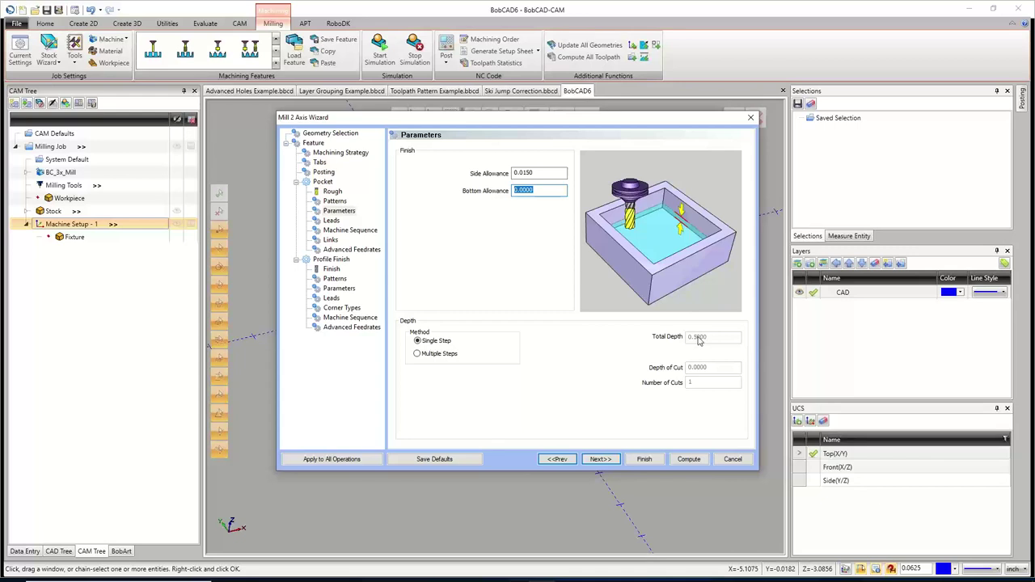
pyautogui.doubleClick(530, 173)
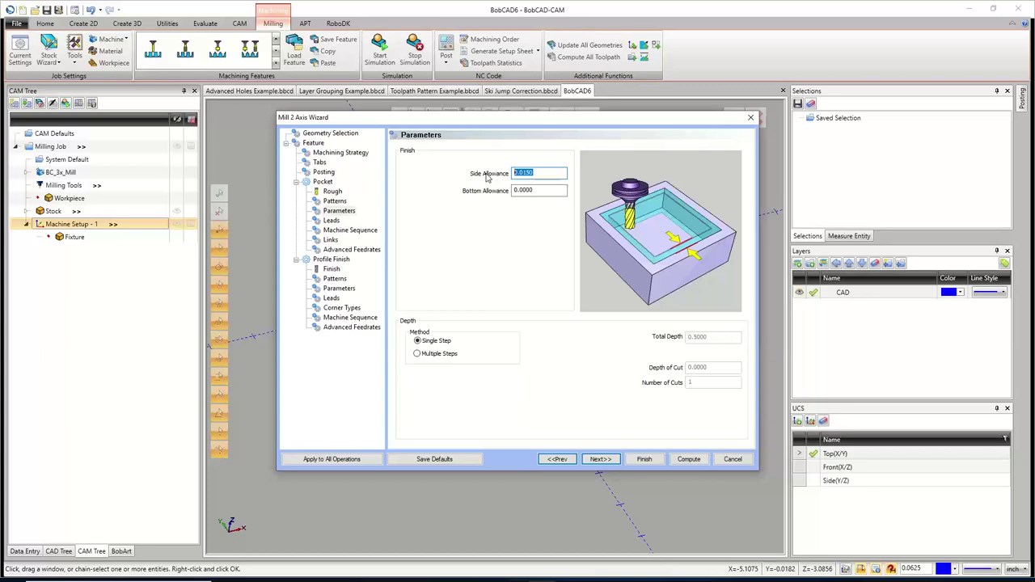
pyautogui.click(417, 354)
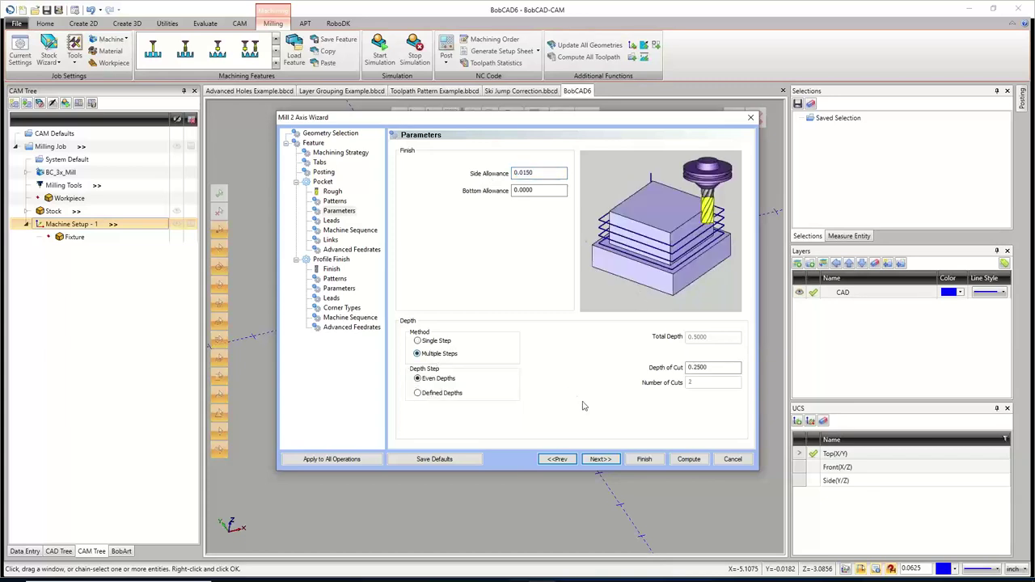
pyautogui.click(602, 459)
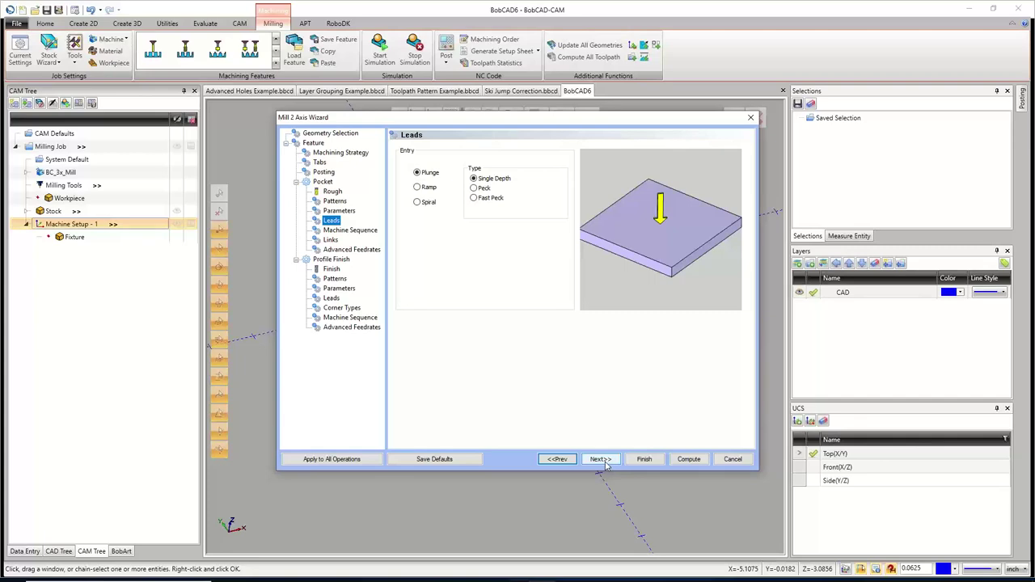
pyautogui.click(600, 459)
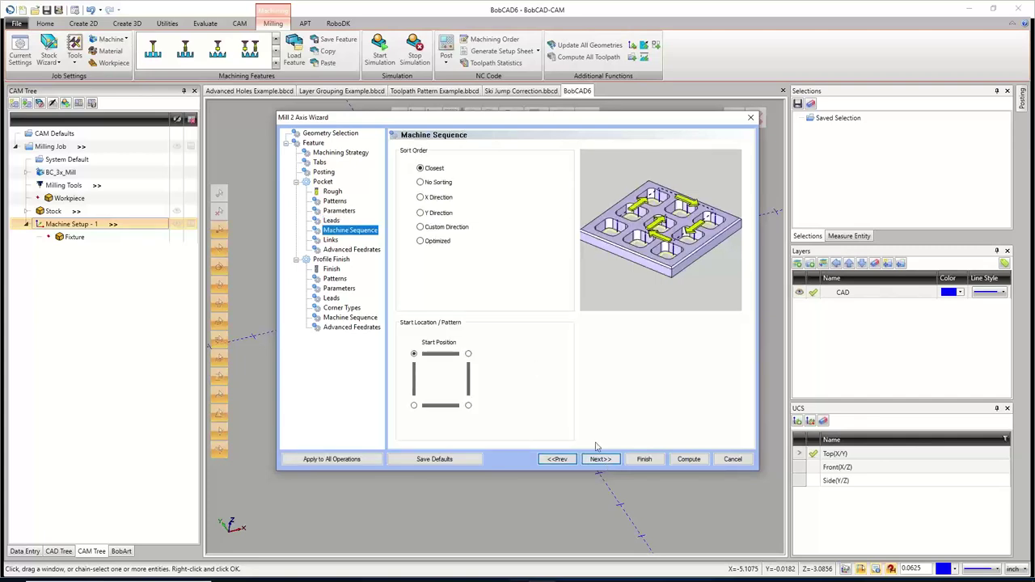
pyautogui.click(607, 461)
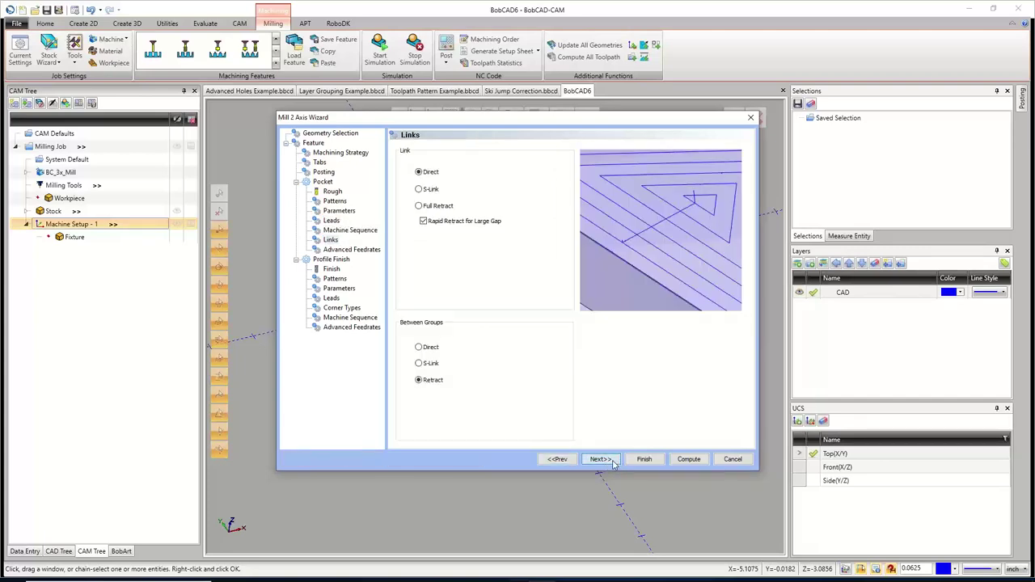
pyautogui.click(602, 460)
pyautogui.click(602, 460)
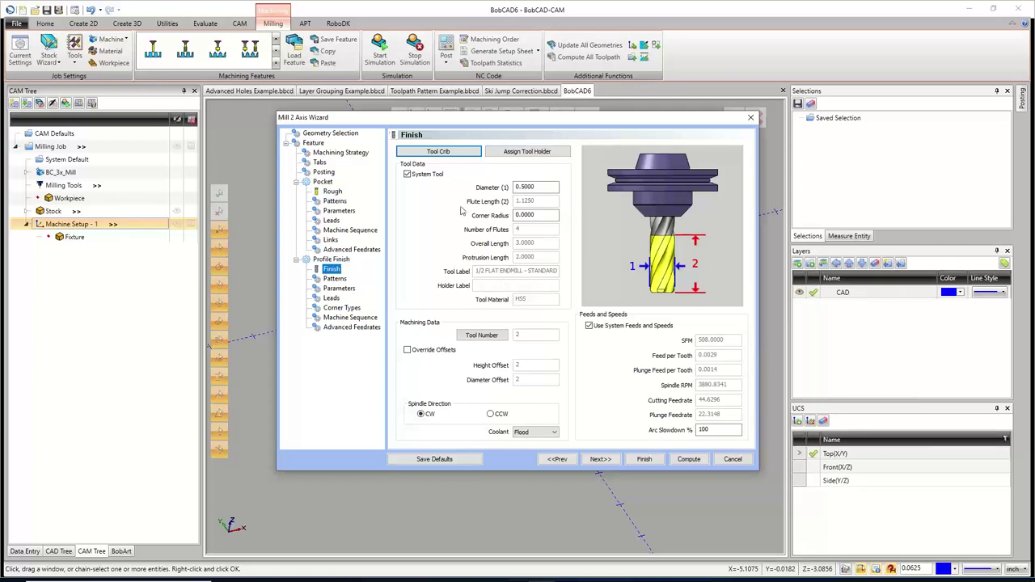
# Assign tool 1, the 1/2 flat rough endmill, to the Profile Finish operation.
pyautogui.click(438, 151)
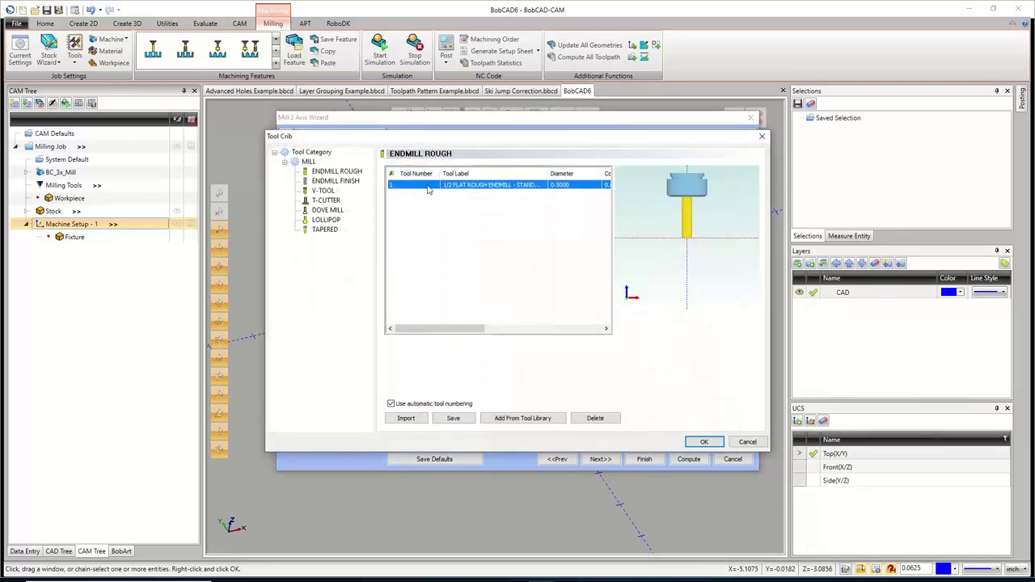
pyautogui.click(704, 441)
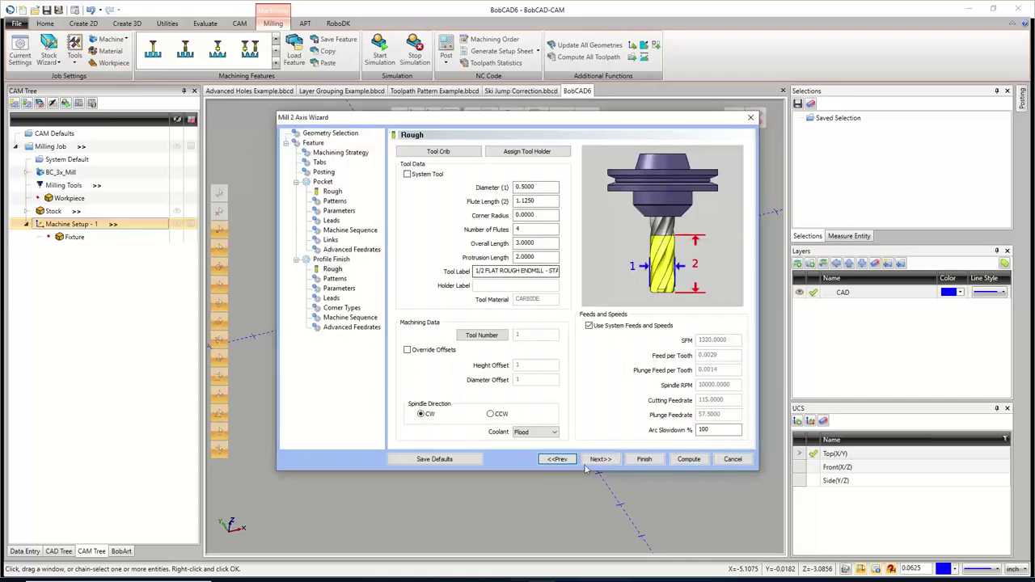
pyautogui.click(600, 460)
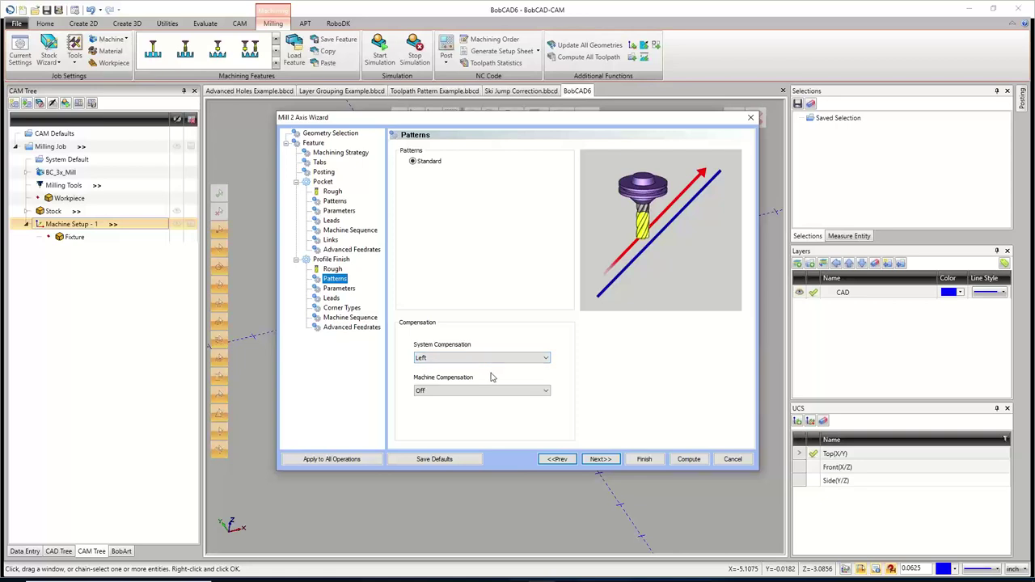
# Set the Profile Finish machine compensation to Comp Left / G41.
pyautogui.click(485, 391)
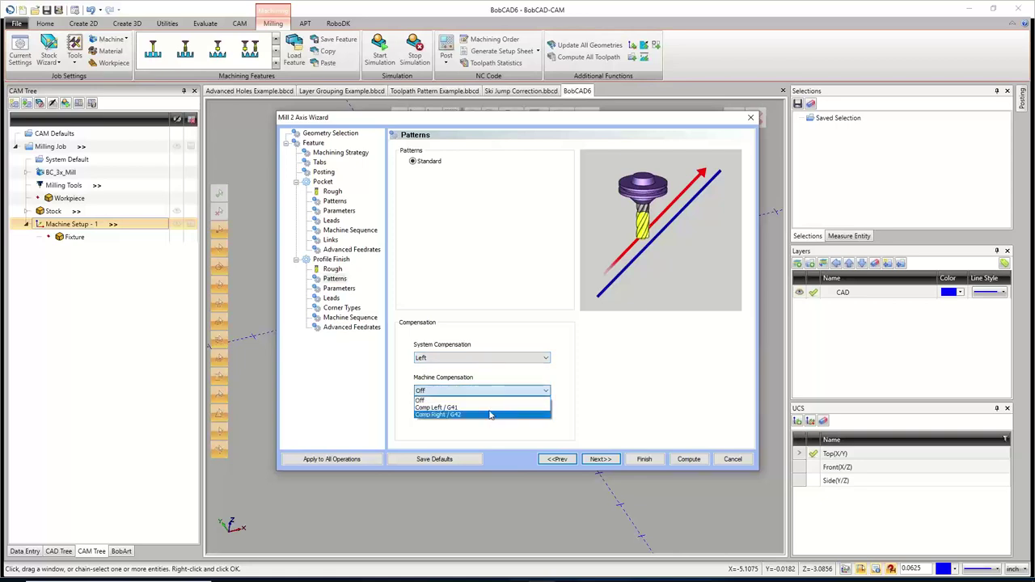
pyautogui.click(488, 411)
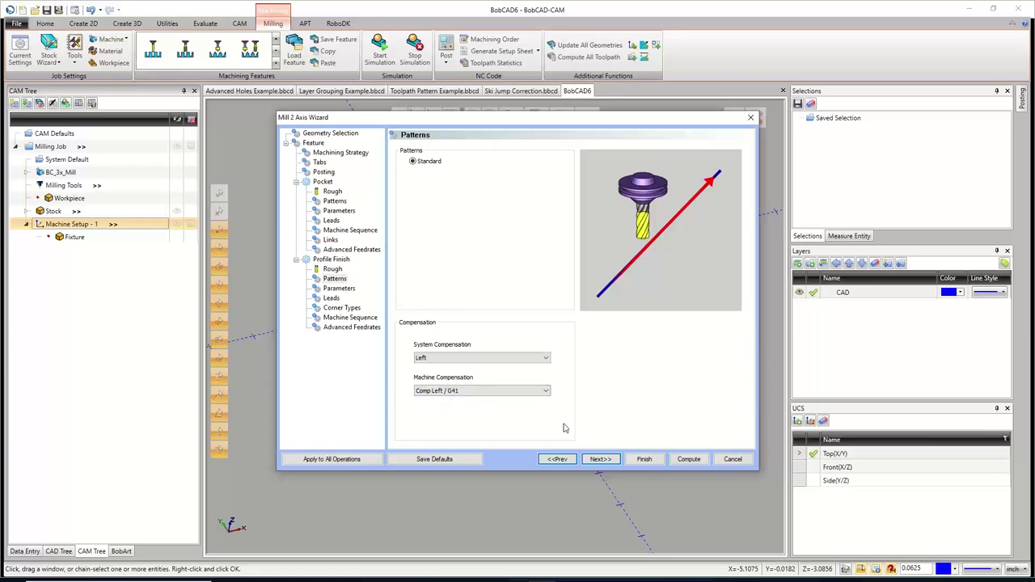
# Give the Profile Finish a circular lead-in with a 0.2500 arc radius.
pyautogui.click(599, 460)
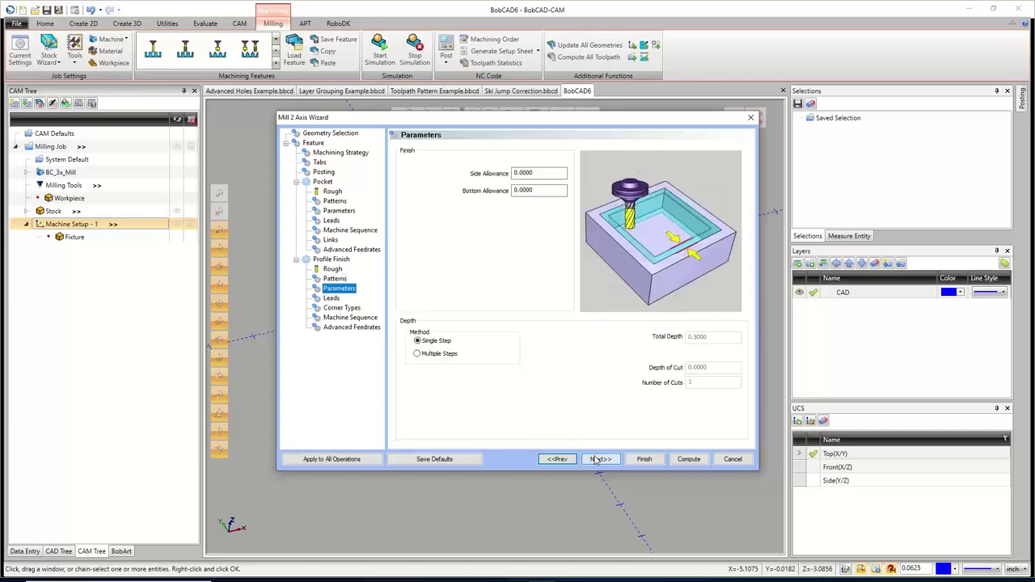
pyautogui.click(598, 459)
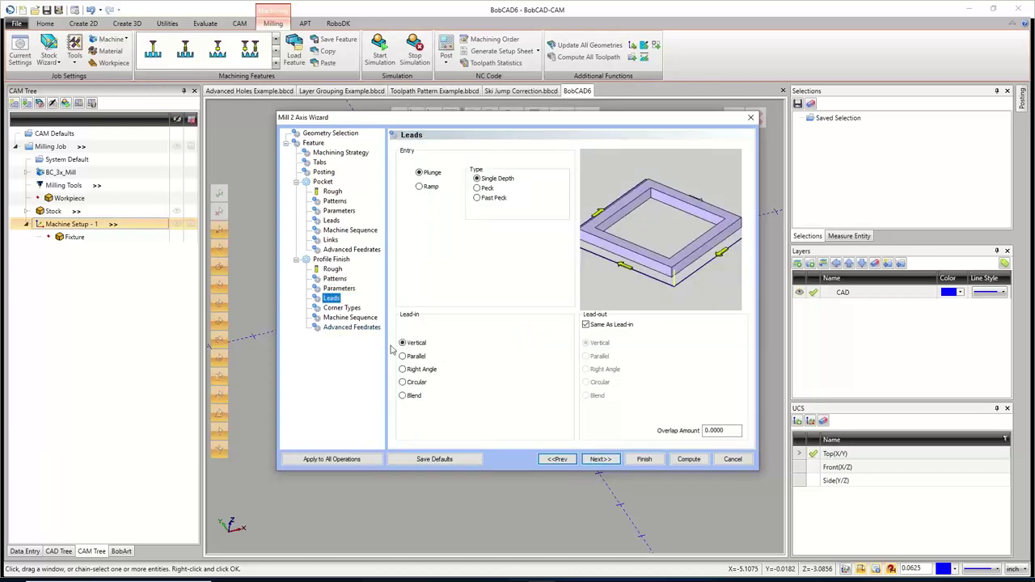
pyautogui.click(413, 383)
pyautogui.press('Tab')
pyautogui.press('Tab')
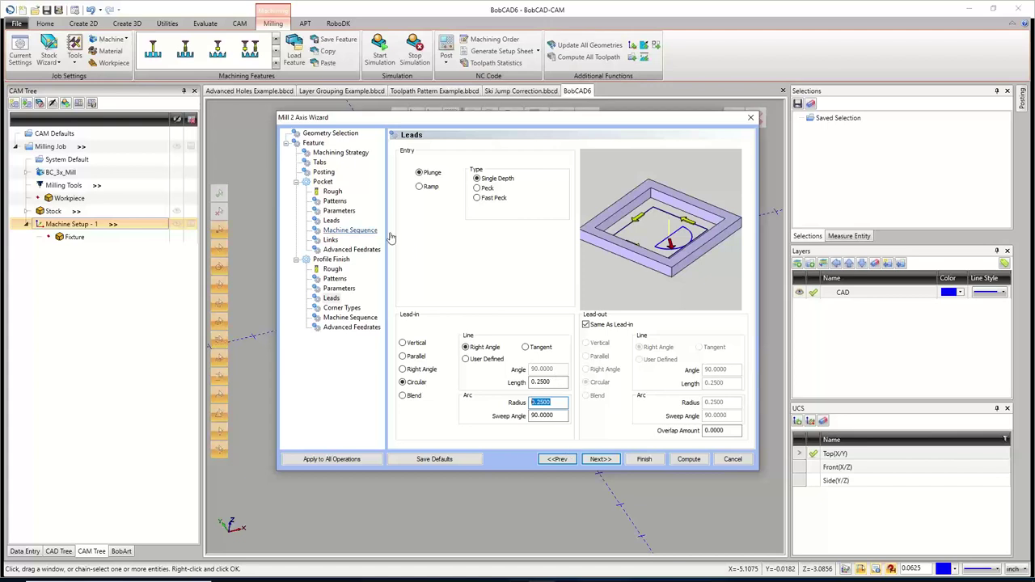
pyautogui.click(338, 210)
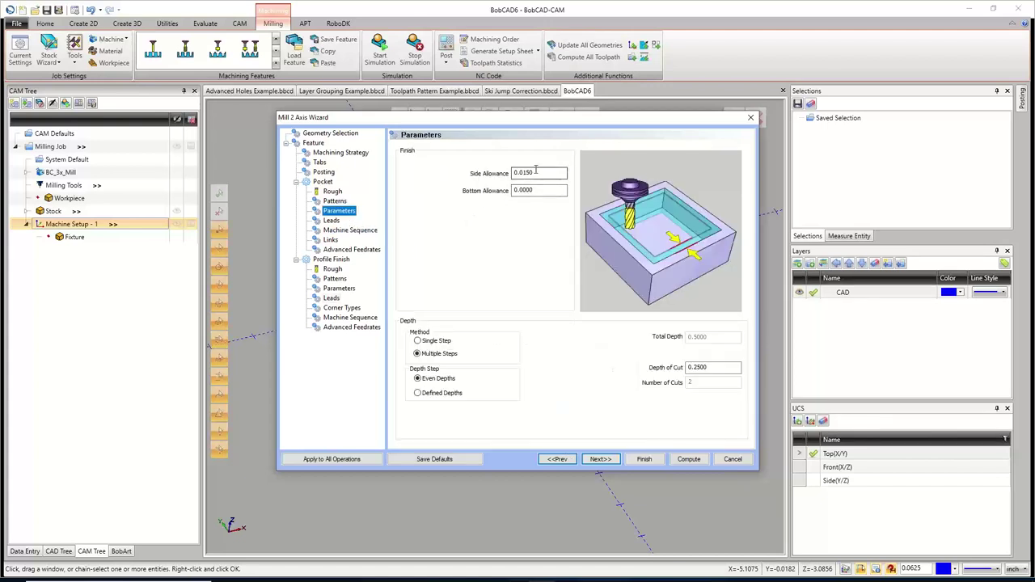
pyautogui.doubleClick(535, 172)
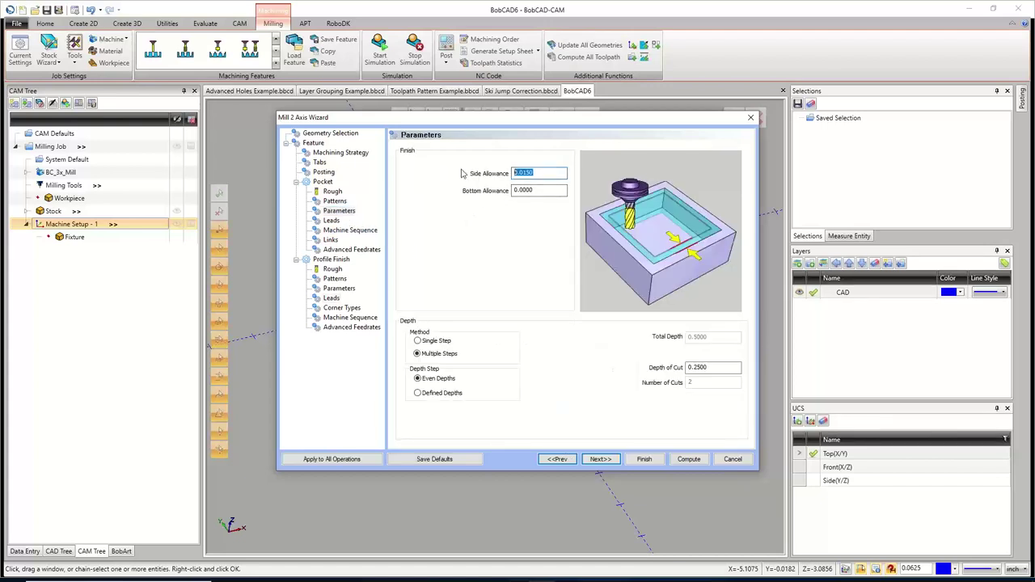
pyautogui.click(333, 299)
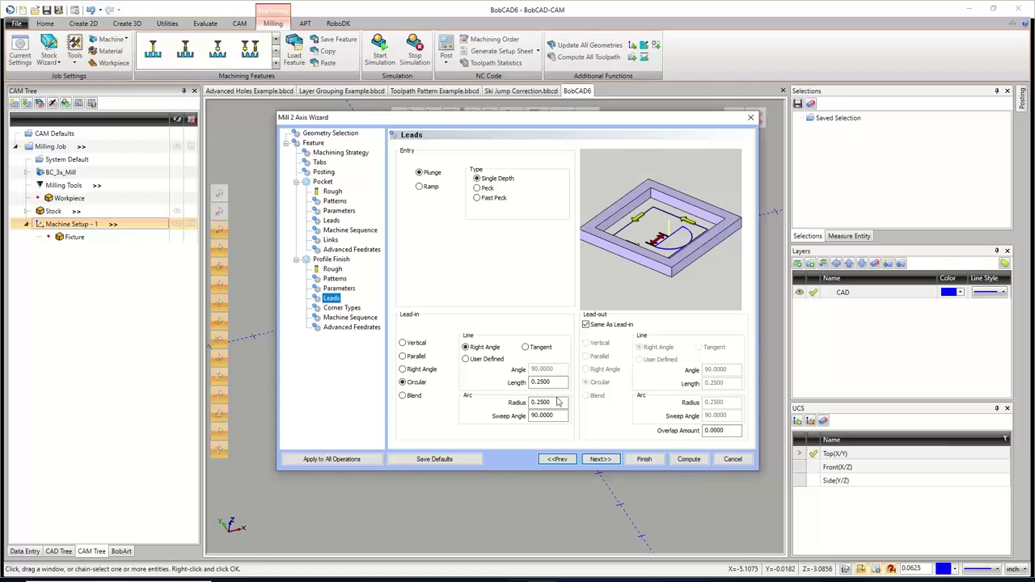
pyautogui.click(558, 402)
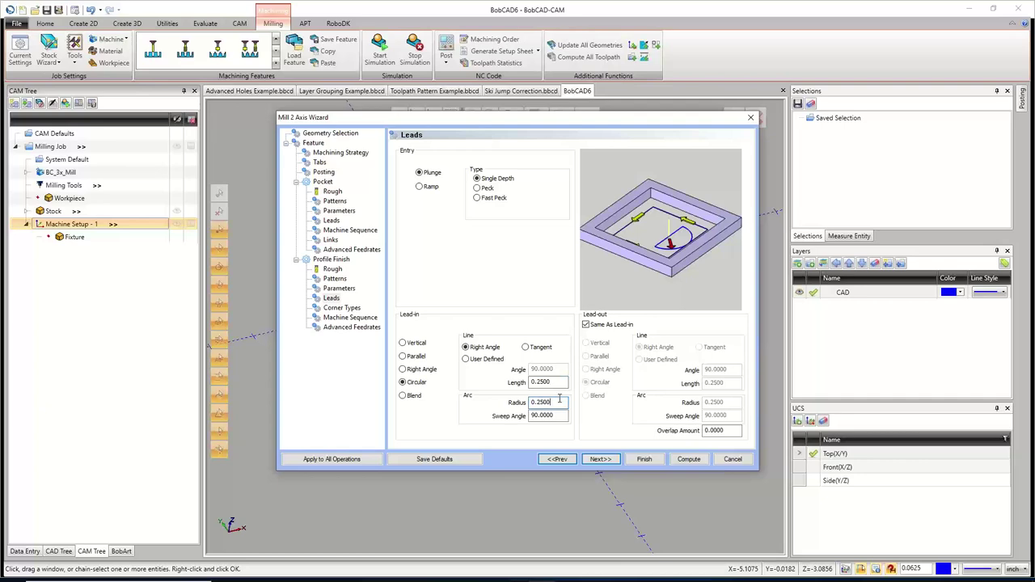
# Compute the Pocket and Profile Finish toolpaths for the new 2 Axis feature.
pyautogui.click(611, 459)
pyautogui.click(612, 459)
pyautogui.click(612, 460)
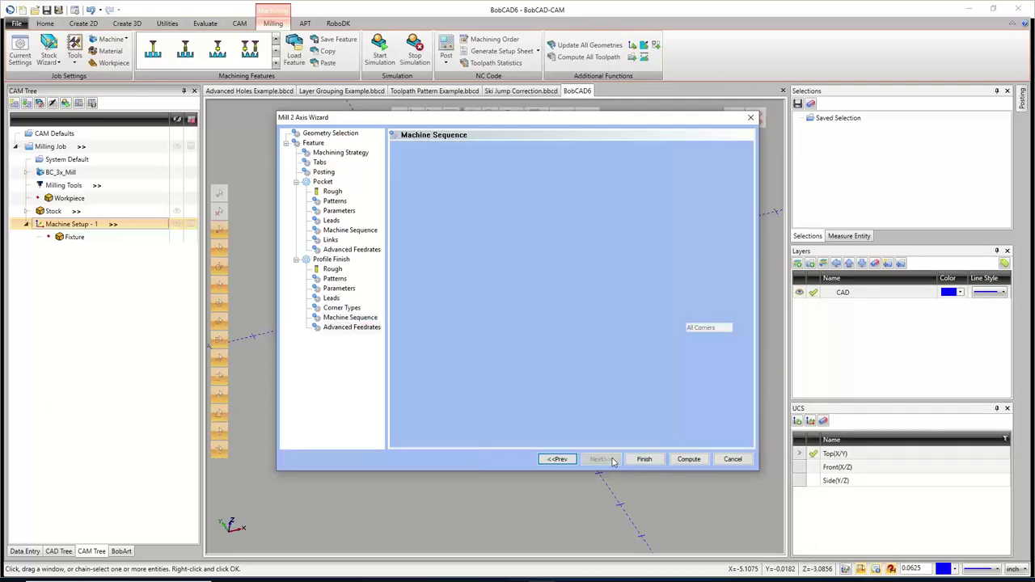
pyautogui.click(688, 458)
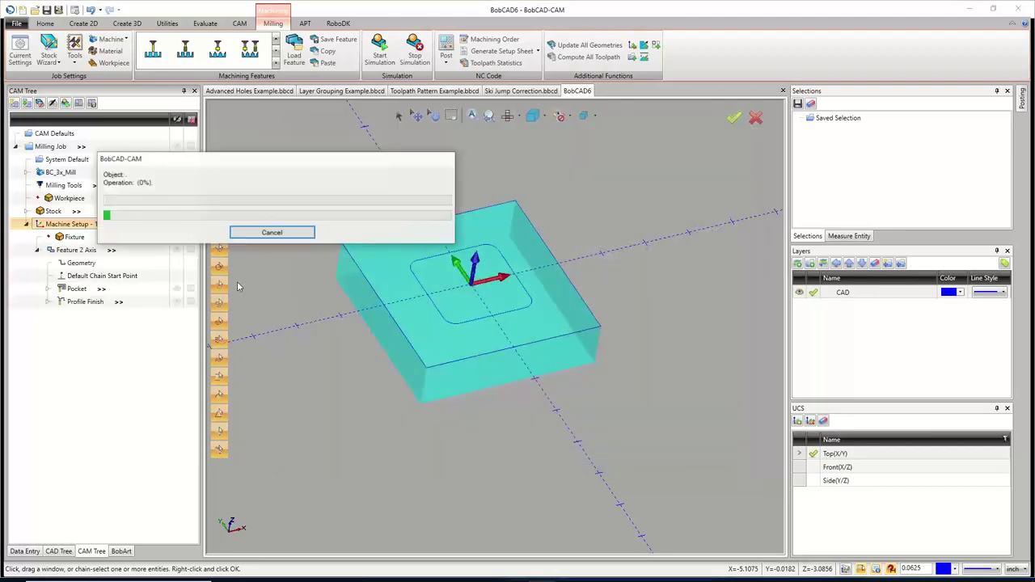
# Display the Pocket and Profile Finish toolpaths in the graphics view.
pyautogui.rightClick(57, 146)
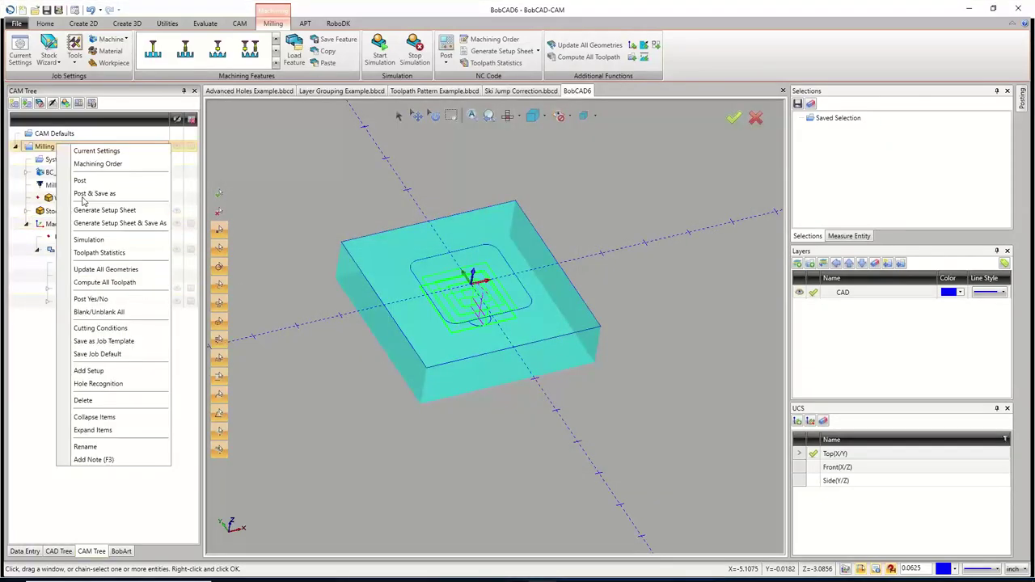
pyautogui.click(179, 153)
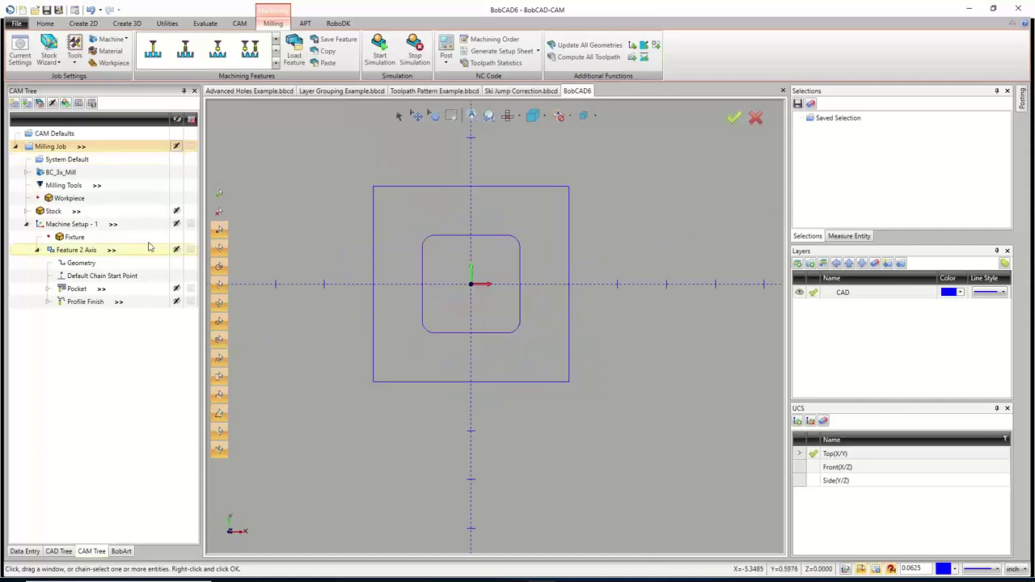
pyautogui.click(86, 293)
pyautogui.click(81, 303)
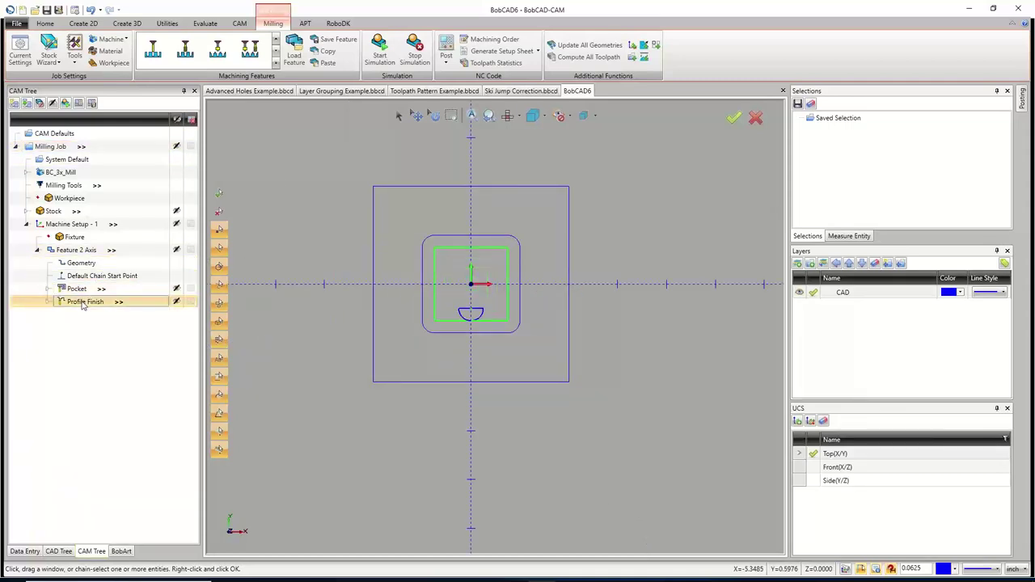
# Post the whole milling job to NC code.
pyautogui.click(50, 146)
pyautogui.rightClick(63, 147)
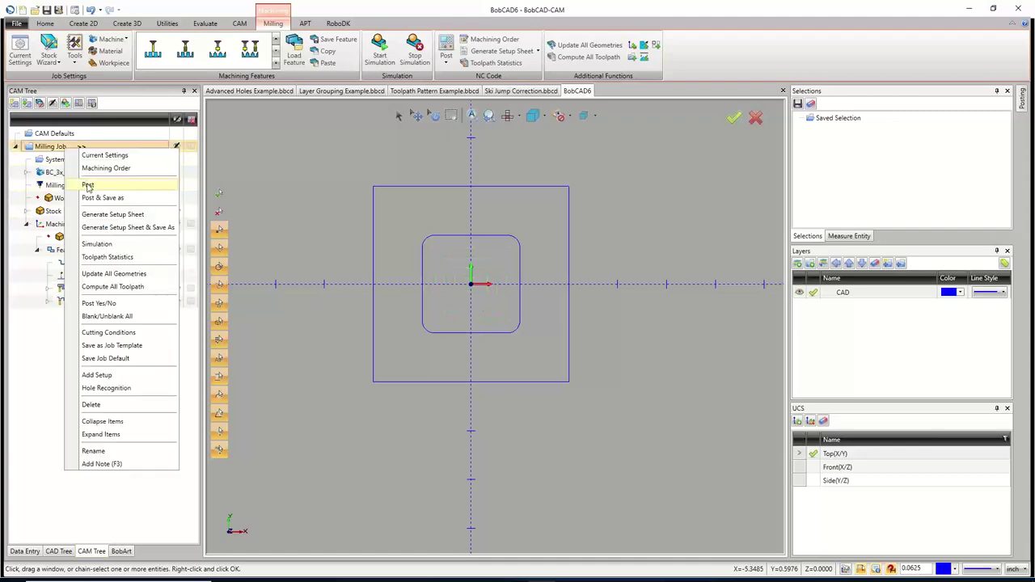
pyautogui.click(594, 315)
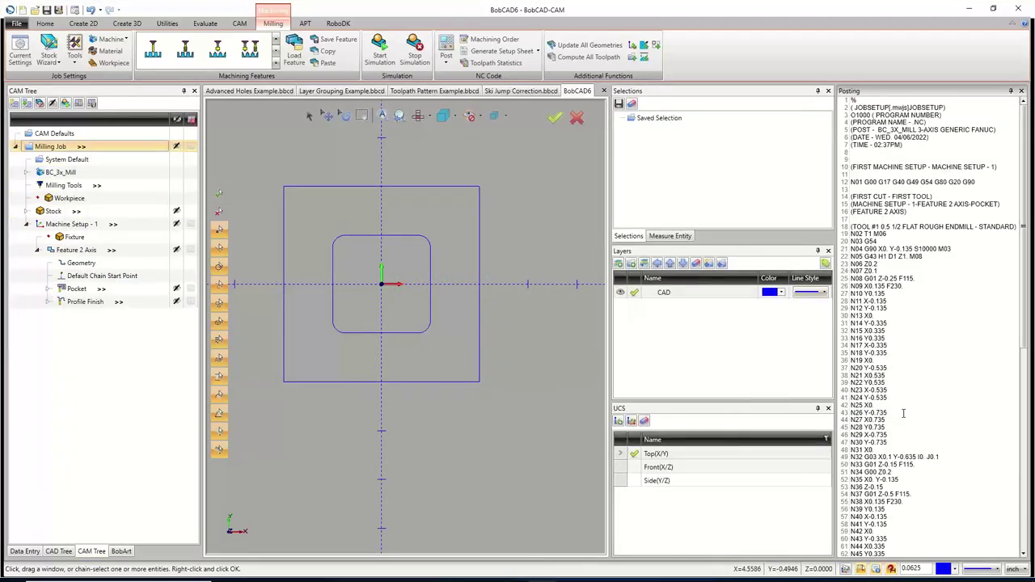
pyautogui.scroll(-2, 903, 413)
pyautogui.scroll(-8, 903, 413)
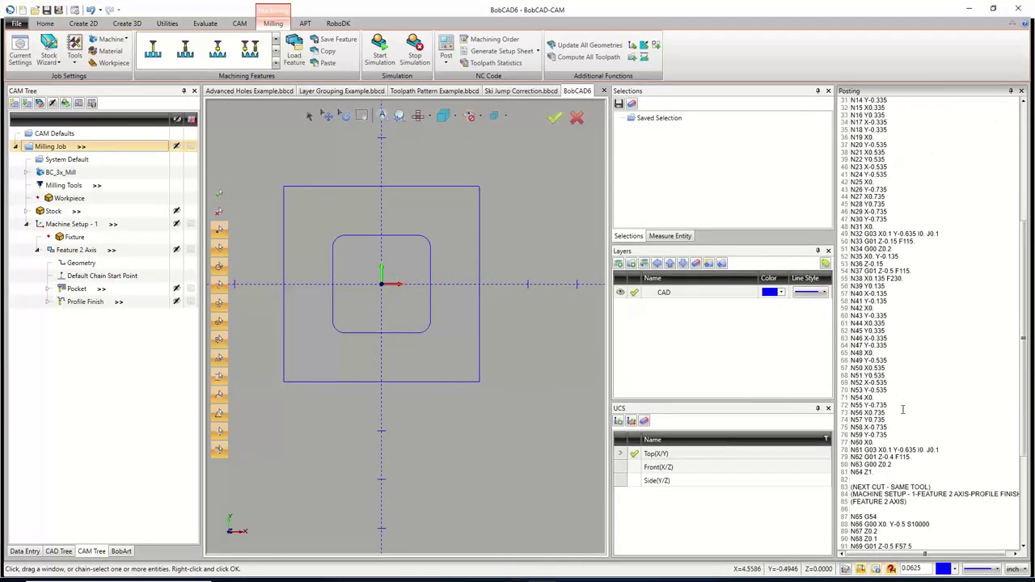
pyautogui.scroll(-7, 908, 409)
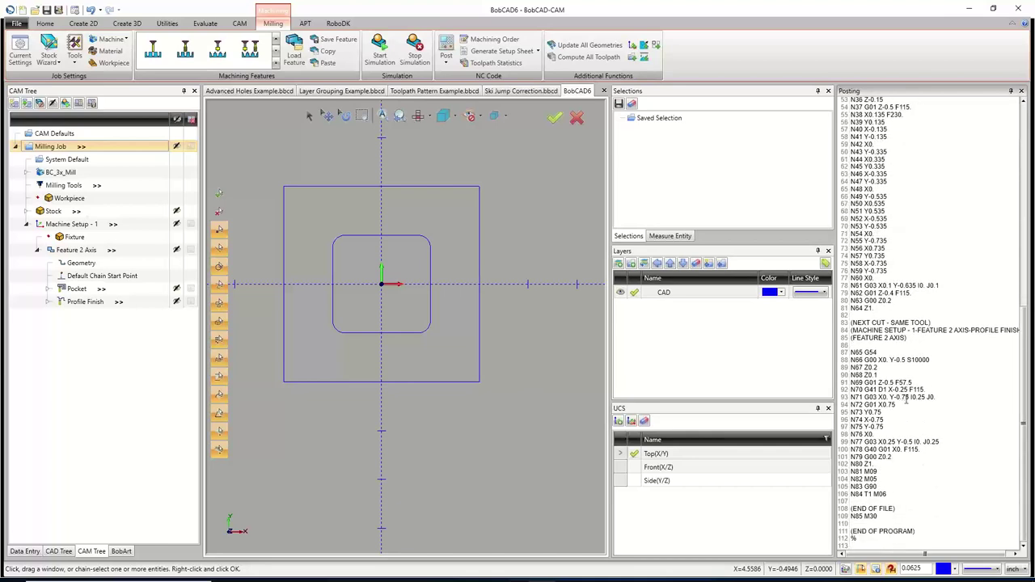
# Inspect the G41 compensation line 92 for the Profile Finish in the posted code.
pyautogui.doubleClick(871, 389)
pyautogui.click(85, 302)
pyautogui.scroll(5, 393, 287)
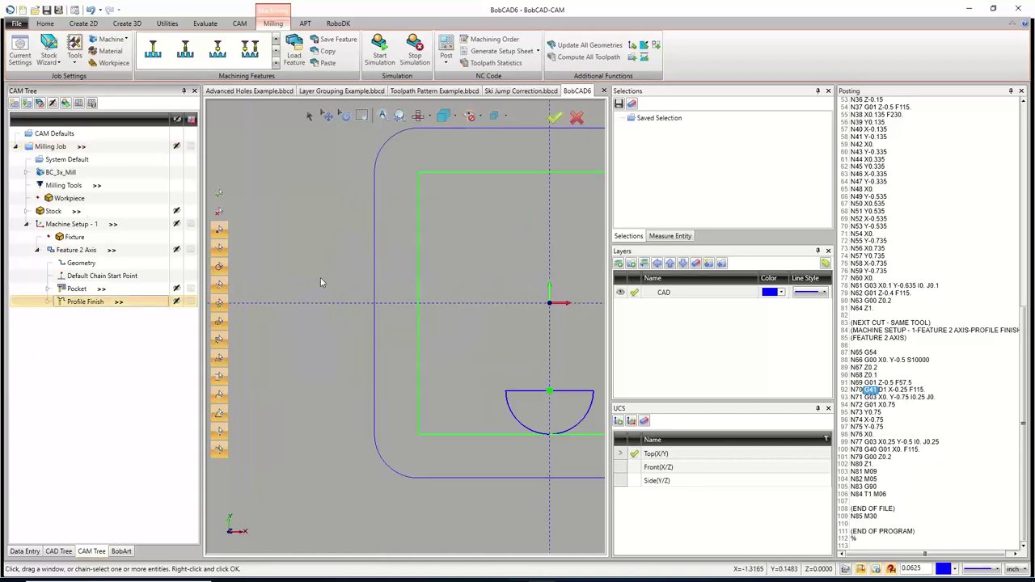
pyautogui.scroll(-4, 393, 282)
pyautogui.scroll(2, 393, 299)
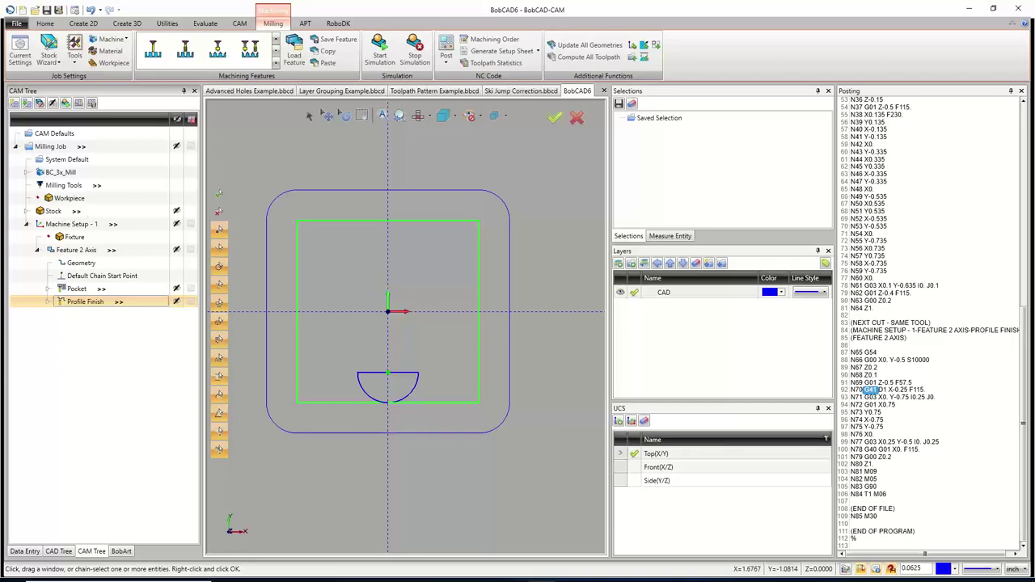
pyautogui.moveTo(312, 579)
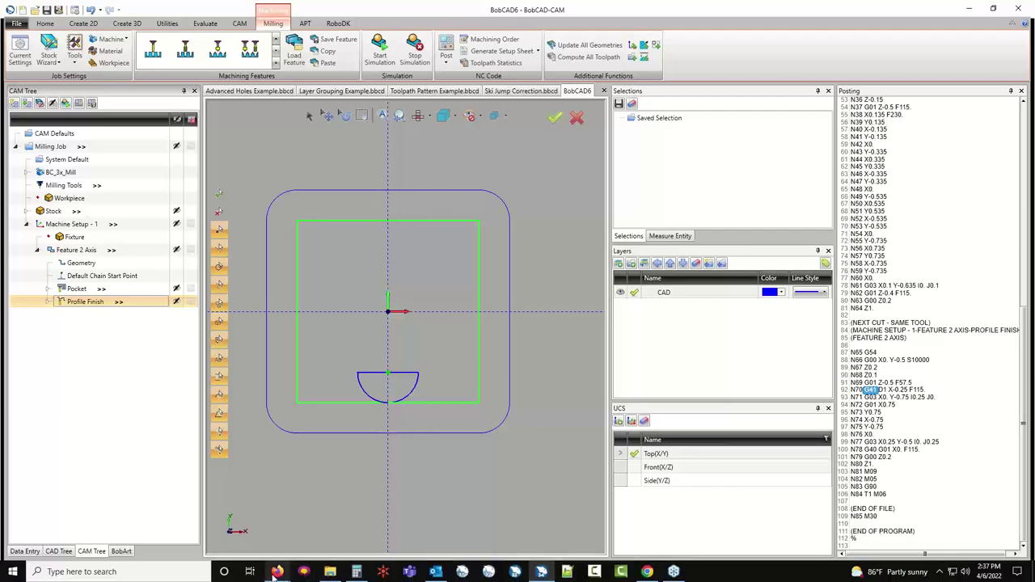
pyautogui.moveTo(276, 572)
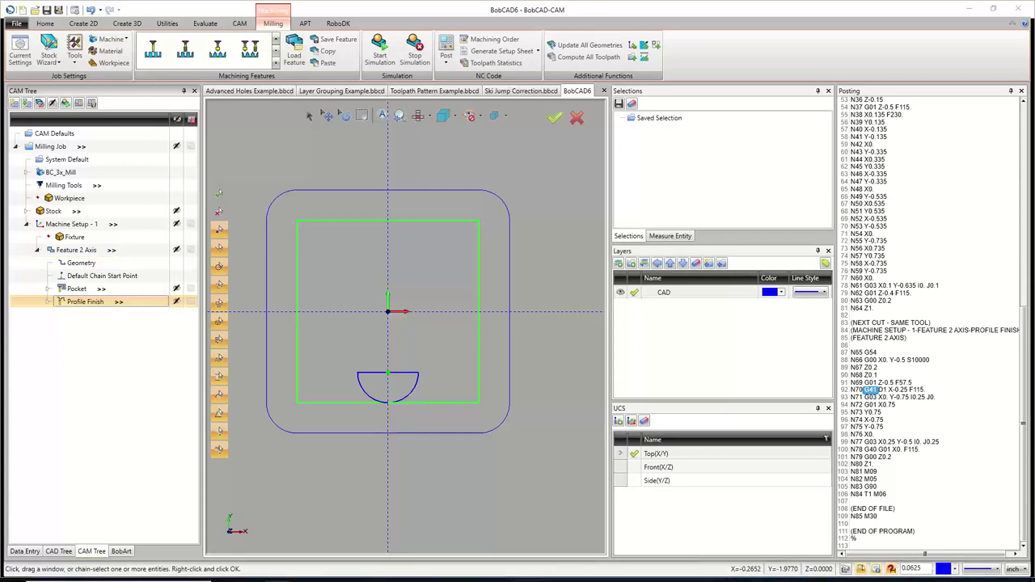
# Switch to Firefox and go to bobcadsupport.com via the address-bar suggestion.
pyautogui.hotkey('alt', 'Tab')
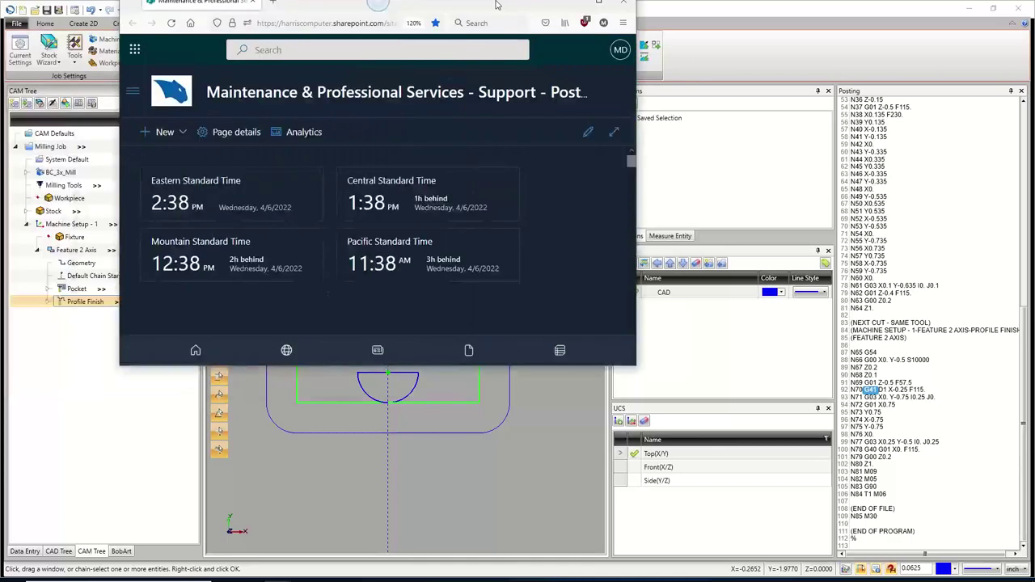
pyautogui.click(418, 34)
pyautogui.write('bobcads')
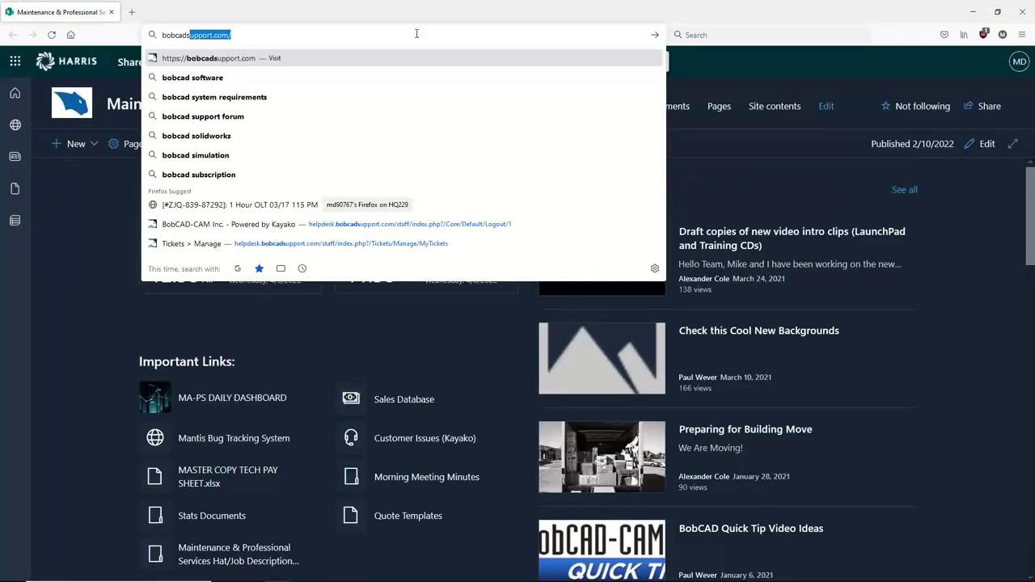
pyautogui.click(203, 58)
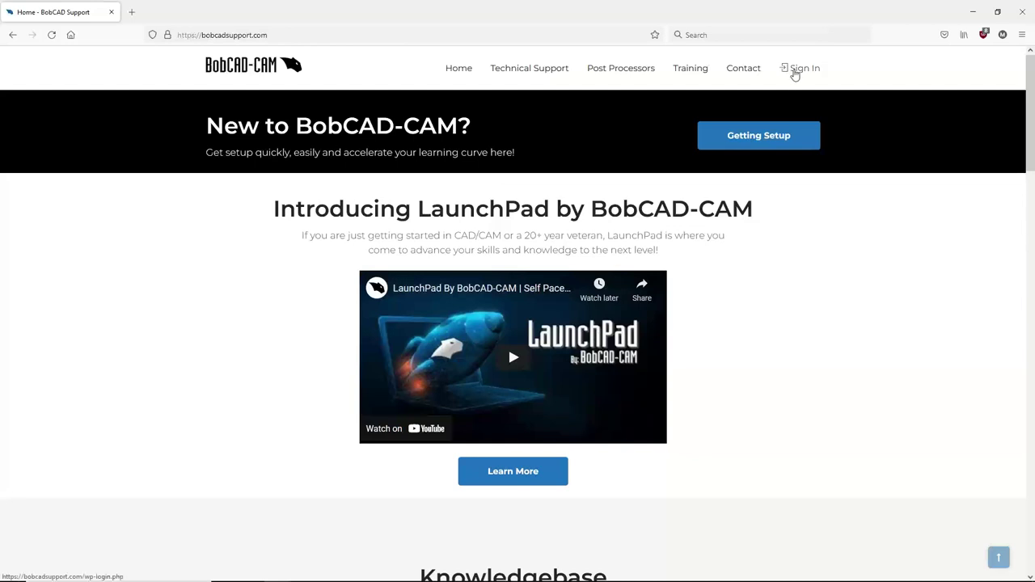
pyautogui.moveTo(700, 74)
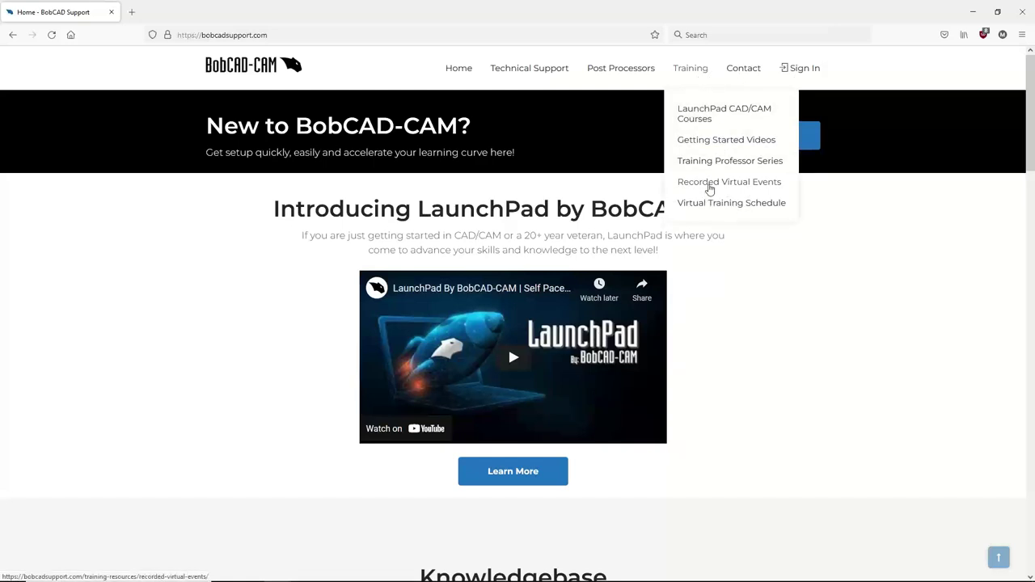
# Open the Recorded Virtual Events page and scroll through its video lists.
pyautogui.click(709, 185)
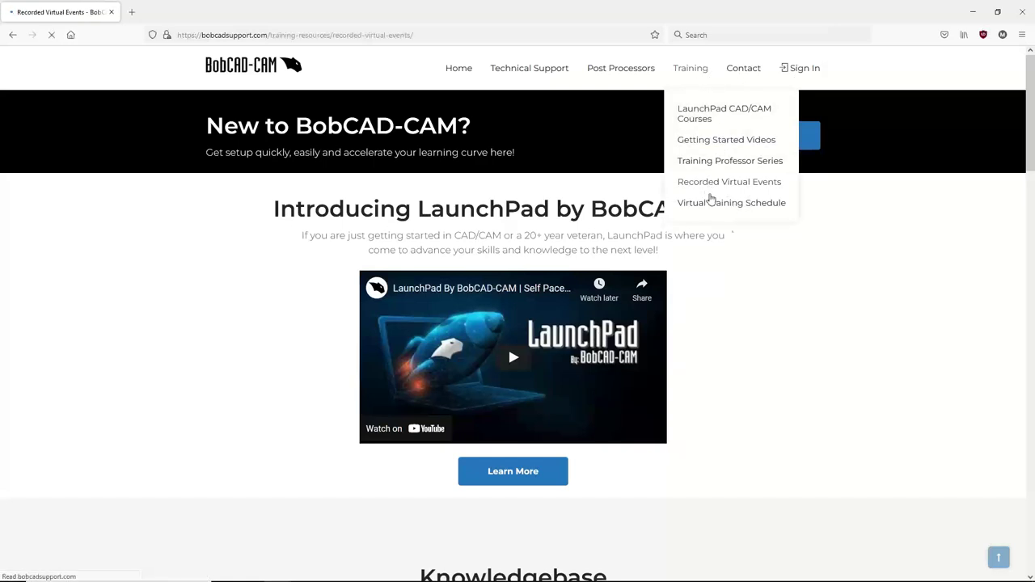
pyautogui.scroll(-3, 682, 262)
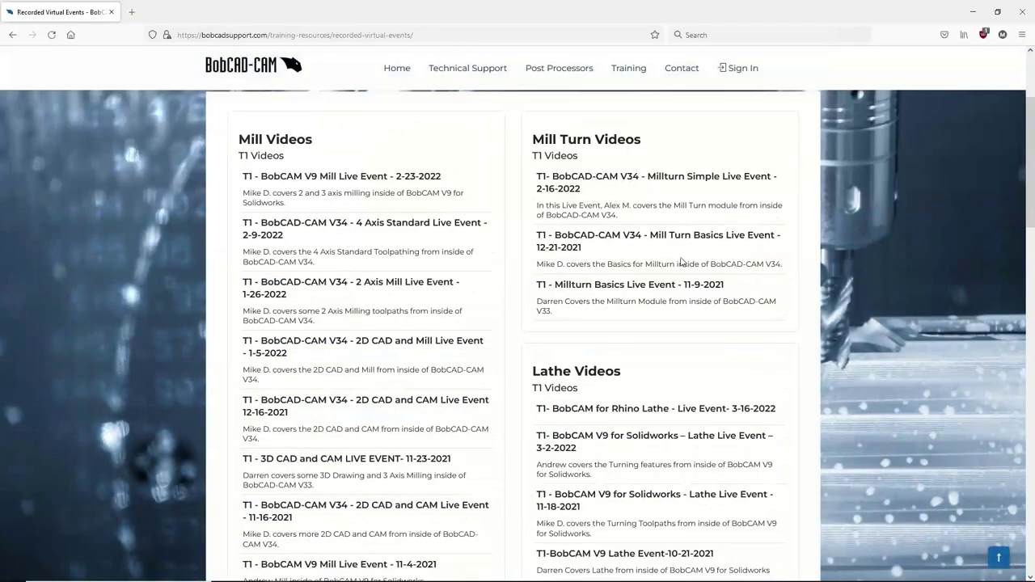
pyautogui.scroll(-1, 683, 262)
pyautogui.scroll(1, 622, 275)
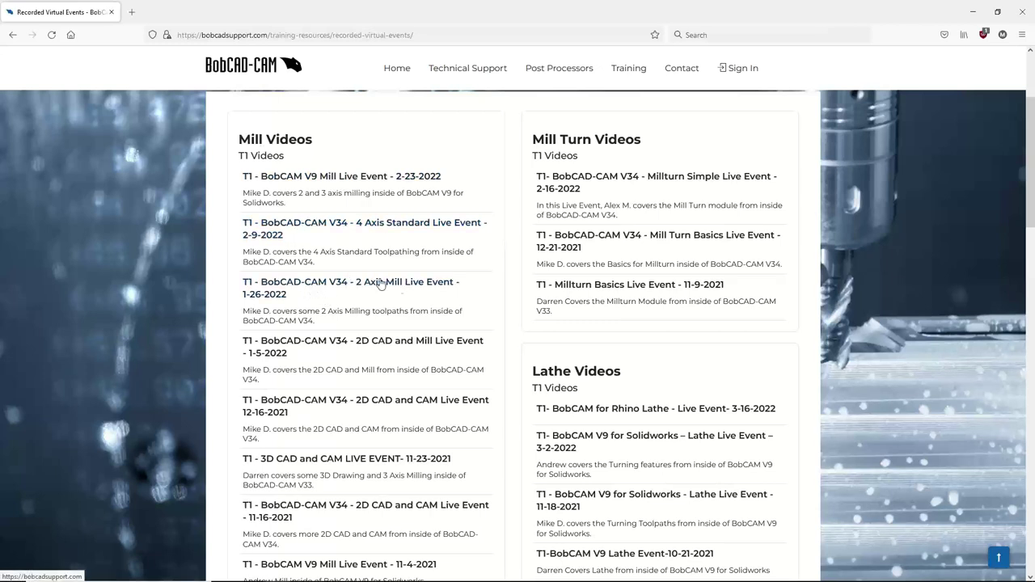
pyautogui.scroll(-1, 343, 286)
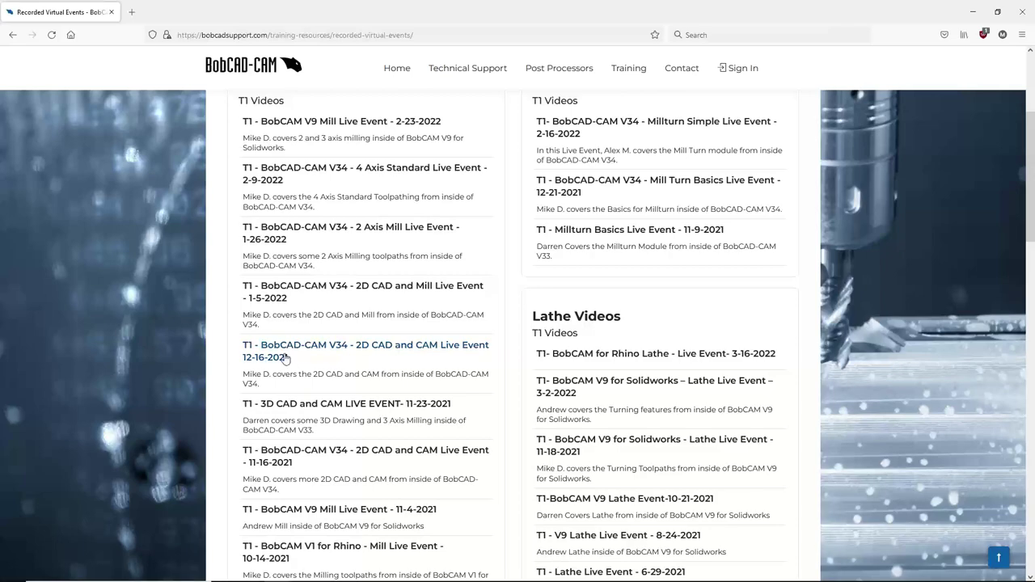
pyautogui.scroll(-3, 338, 409)
pyautogui.scroll(5, 340, 411)
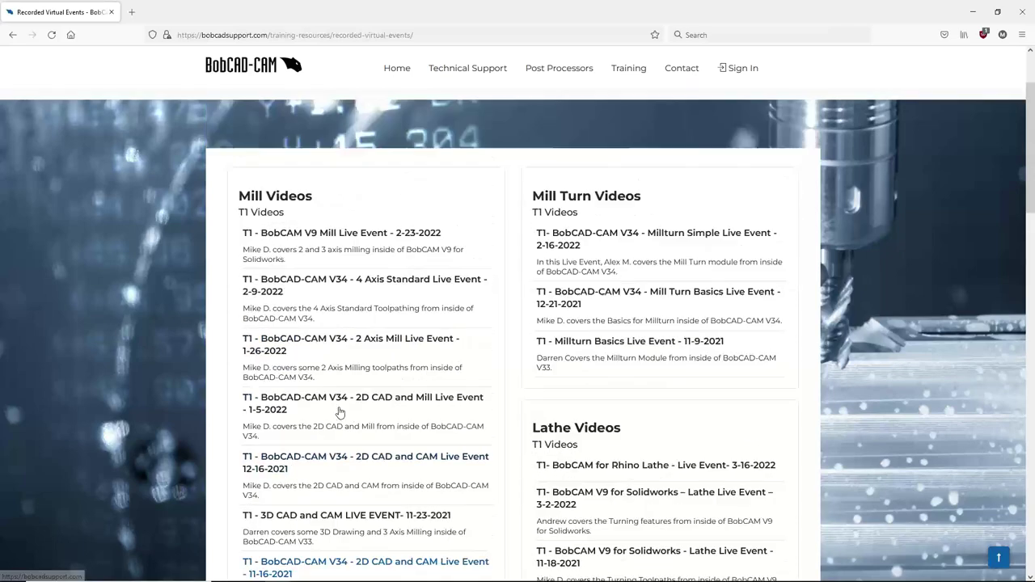
pyautogui.scroll(-9, 389, 360)
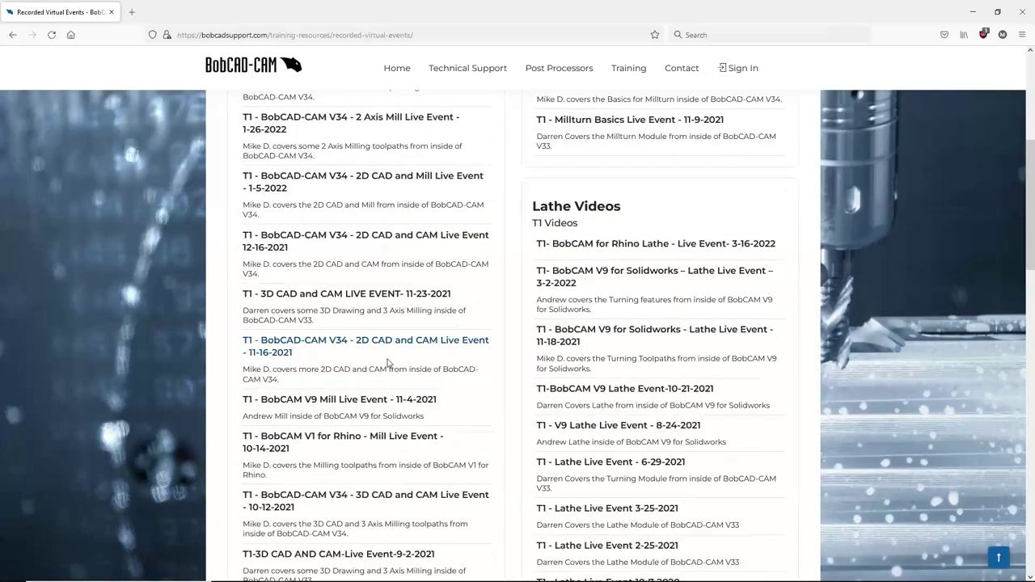
pyautogui.scroll(-8, 395, 343)
pyautogui.scroll(5, 418, 393)
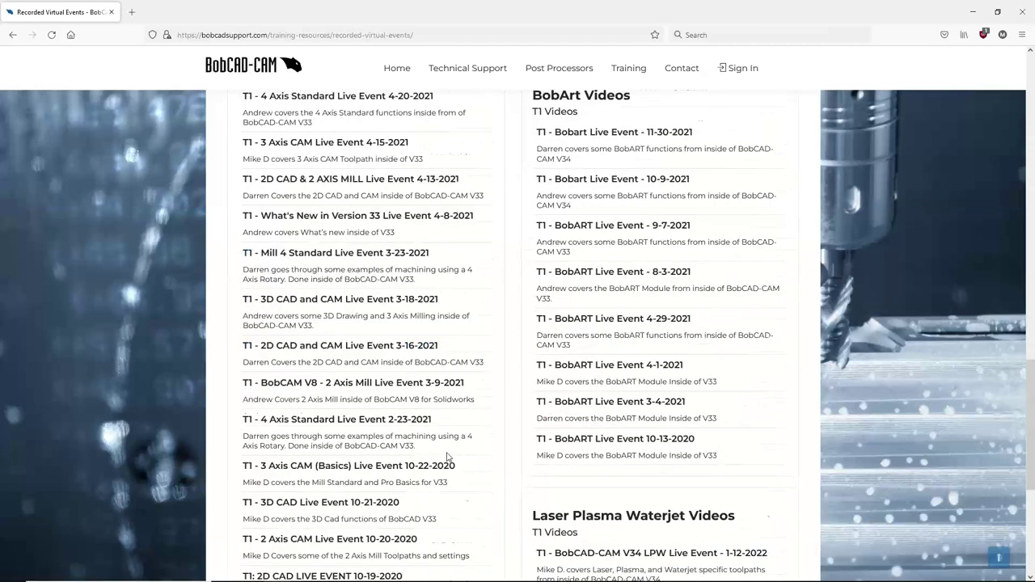
pyautogui.scroll(-4, 446, 443)
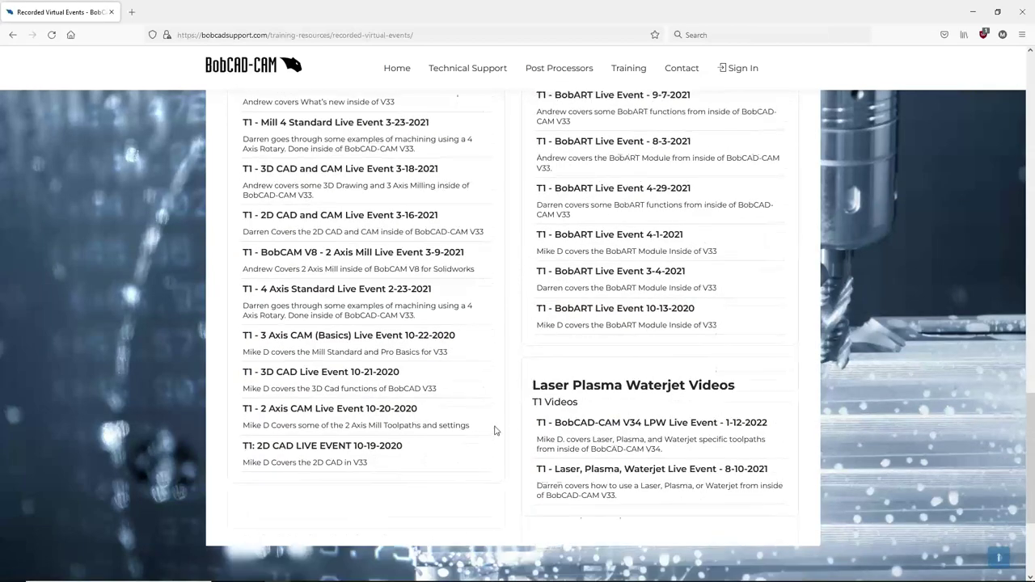
pyautogui.scroll(4, 488, 482)
pyautogui.scroll(3, 501, 425)
pyautogui.scroll(3, 636, 365)
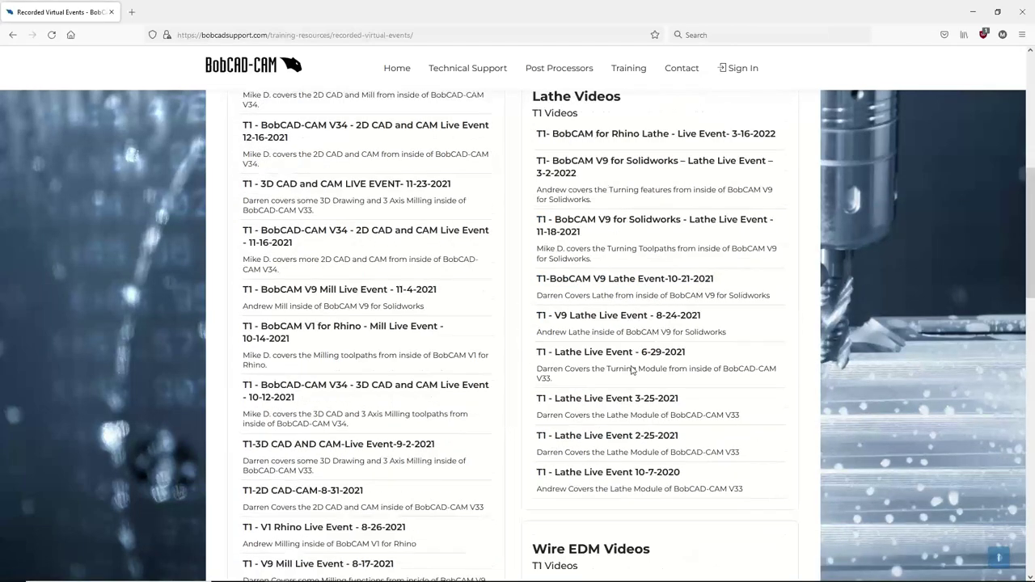
pyautogui.scroll(5, 501, 323)
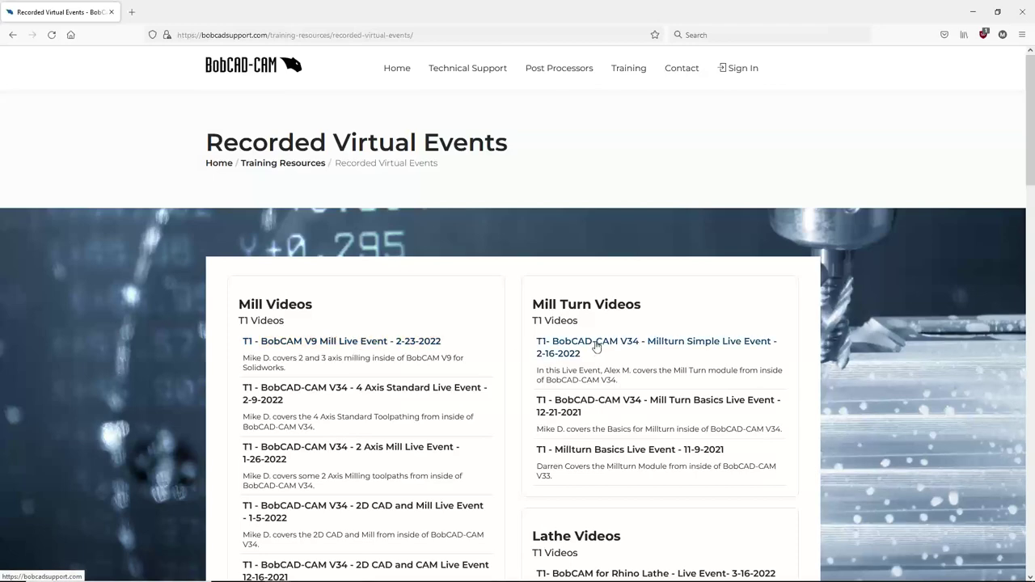
# Scroll the event videos once more, then minimize Firefox to return to BobCAD-CAM.
pyautogui.scroll(-8, 424, 332)
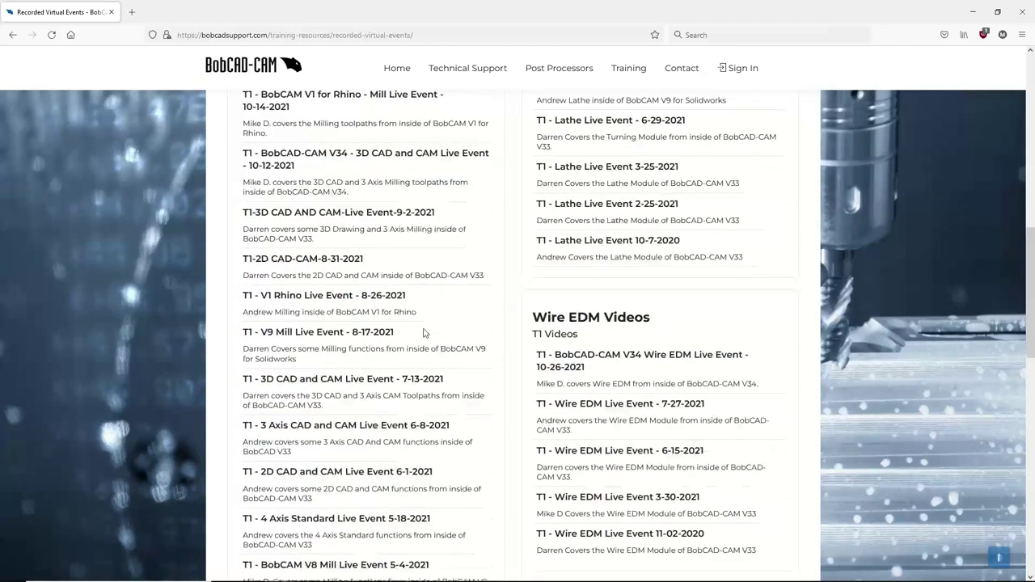
pyautogui.scroll(-8, 424, 333)
pyautogui.scroll(5, 427, 323)
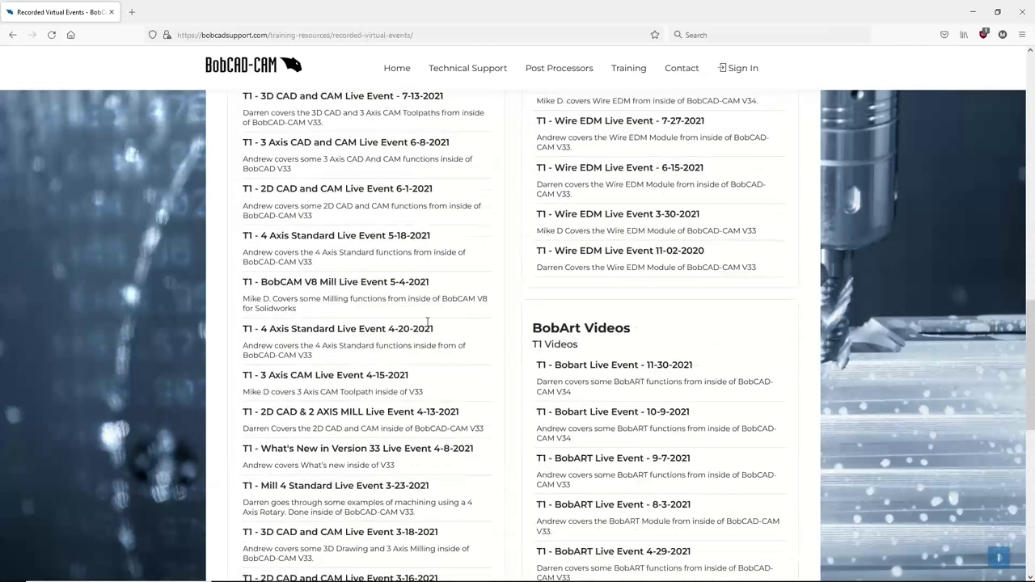
pyautogui.scroll(5, 427, 324)
pyautogui.scroll(-2, 427, 323)
pyautogui.scroll(-2, 424, 430)
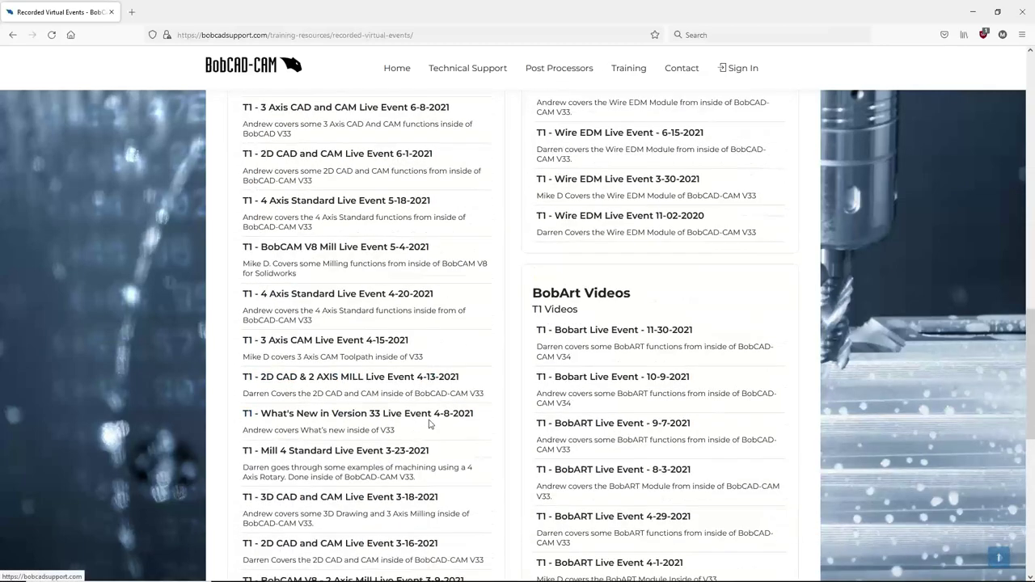
pyautogui.scroll(-4, 430, 424)
pyautogui.scroll(6, 426, 414)
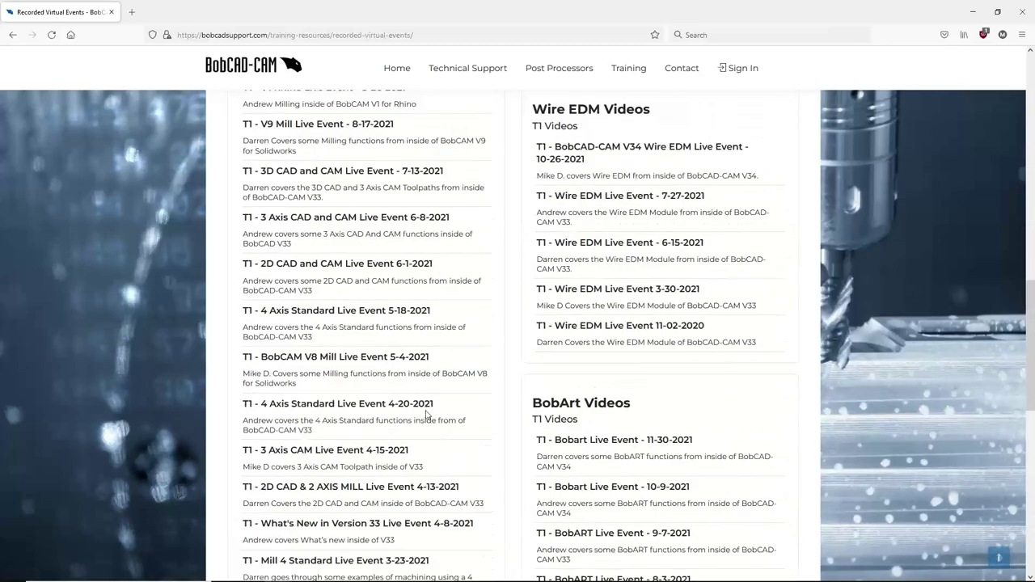
pyautogui.scroll(10, 426, 414)
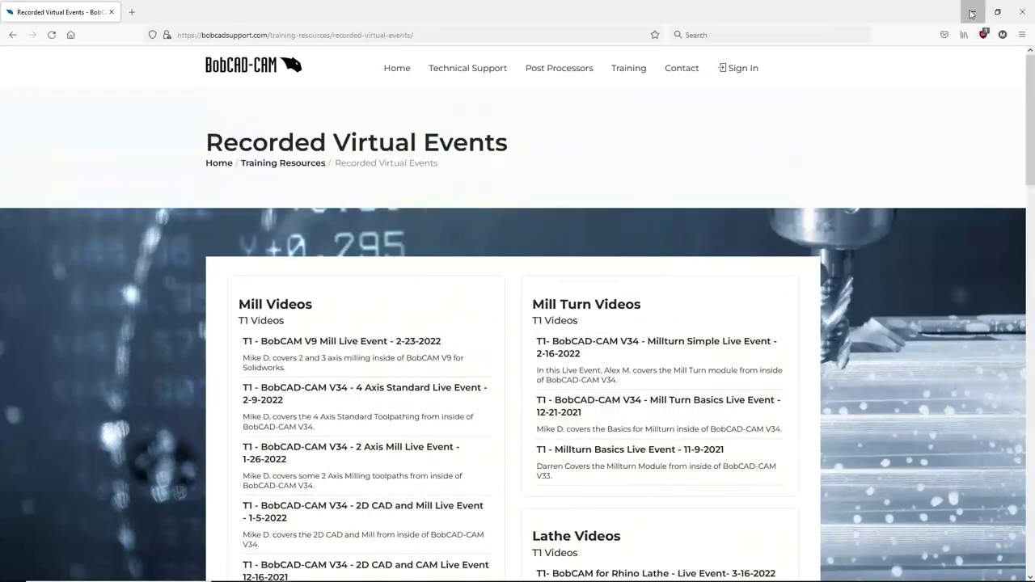
pyautogui.click(971, 12)
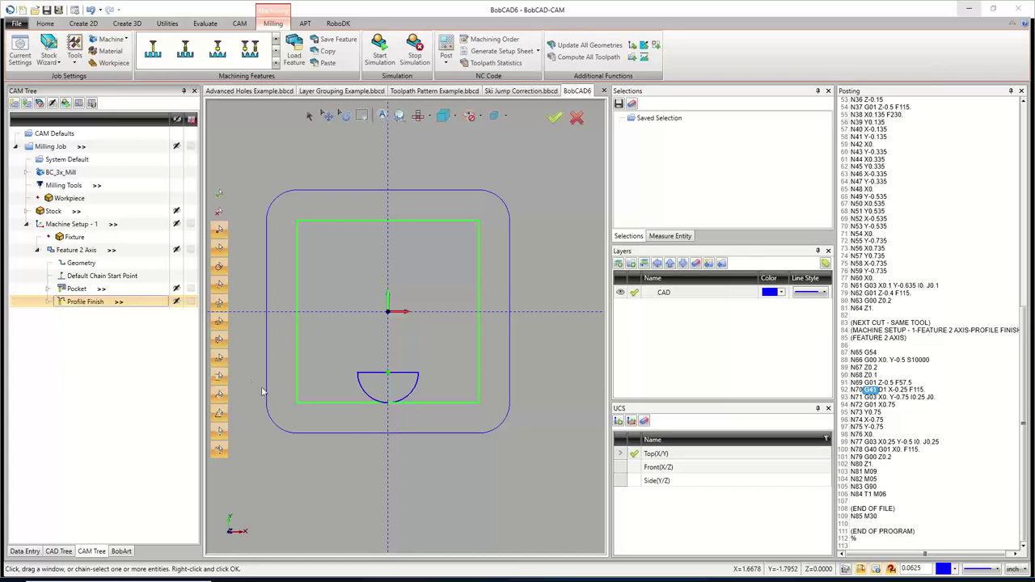
# Copy and paste the Pocket operation, unpin the Posting panel, and select the original Pocket.
pyautogui.scroll(-3, 465, 330)
pyautogui.scroll(2, 472, 330)
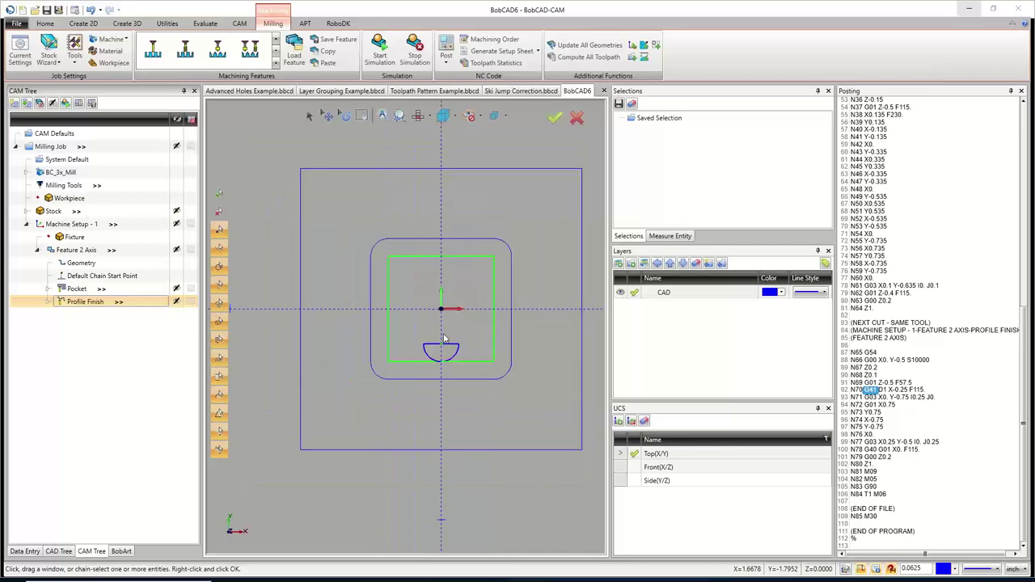
pyautogui.rightClick(77, 289)
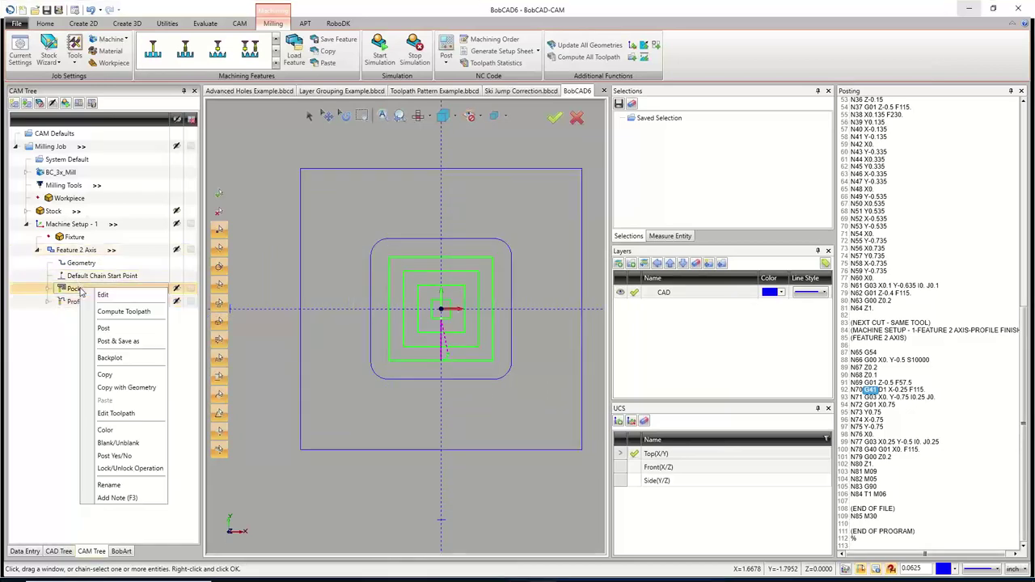
pyautogui.click(112, 376)
pyautogui.rightClick(84, 288)
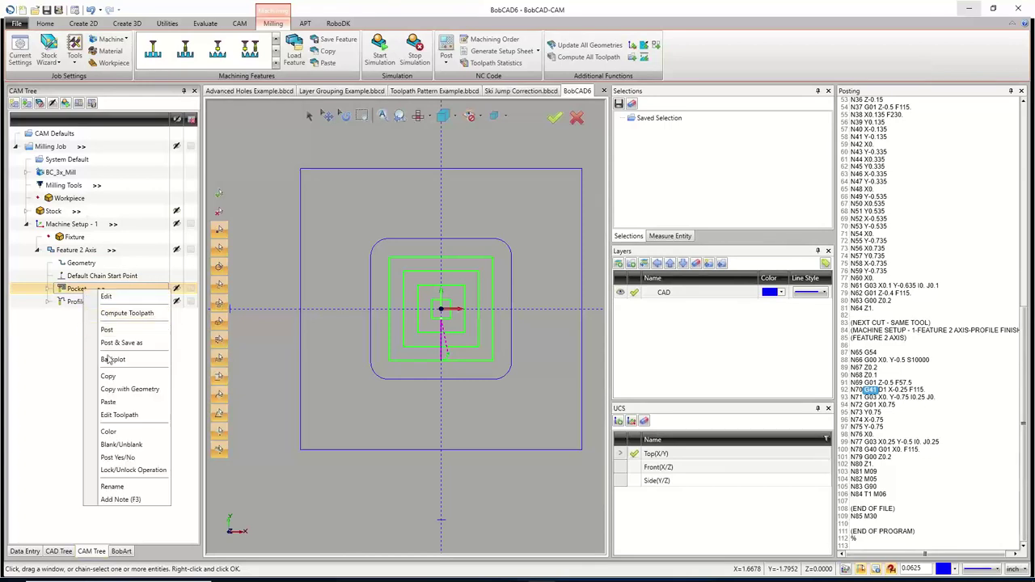
pyautogui.click(108, 402)
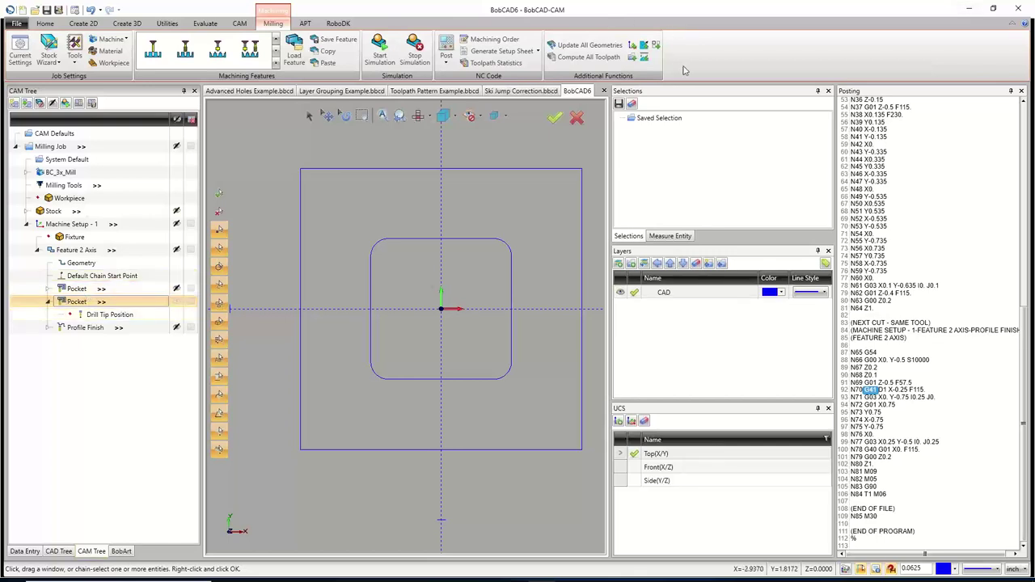
pyautogui.click(1011, 91)
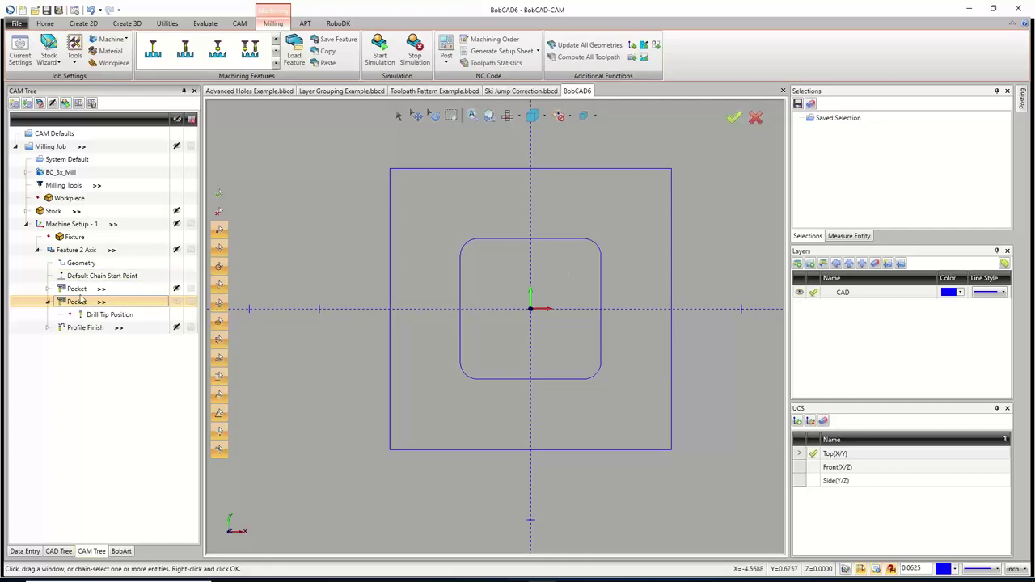
pyautogui.press('Up')
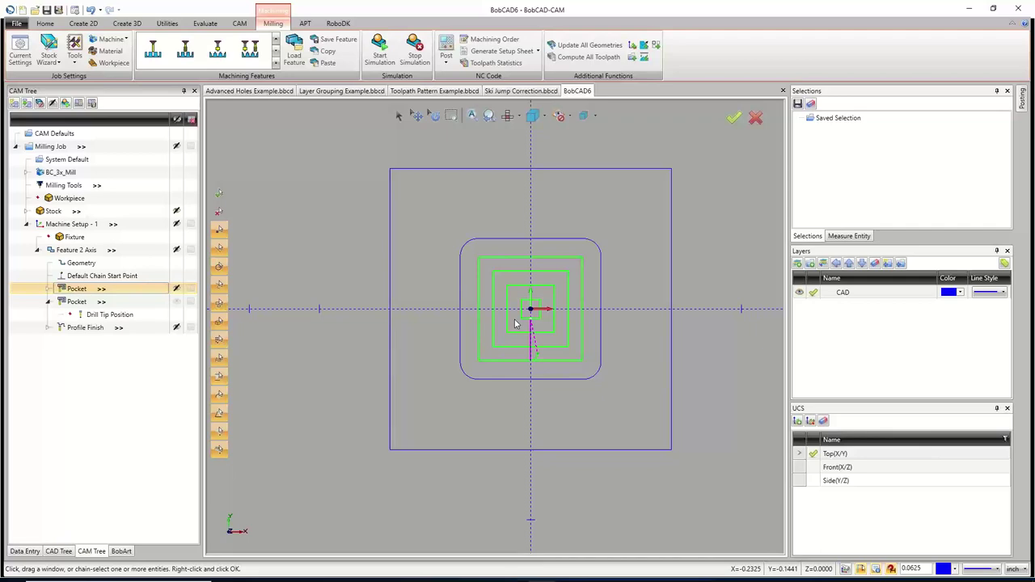
# Edit the original Pocket and set its rough tool diameter to 1.0000.
pyautogui.rightClick(95, 290)
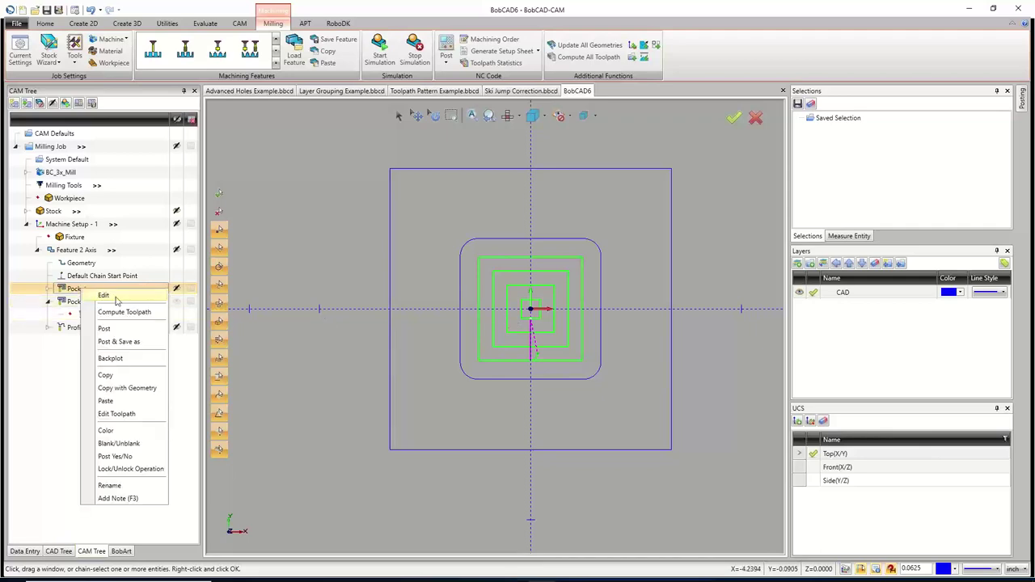
pyautogui.click(114, 297)
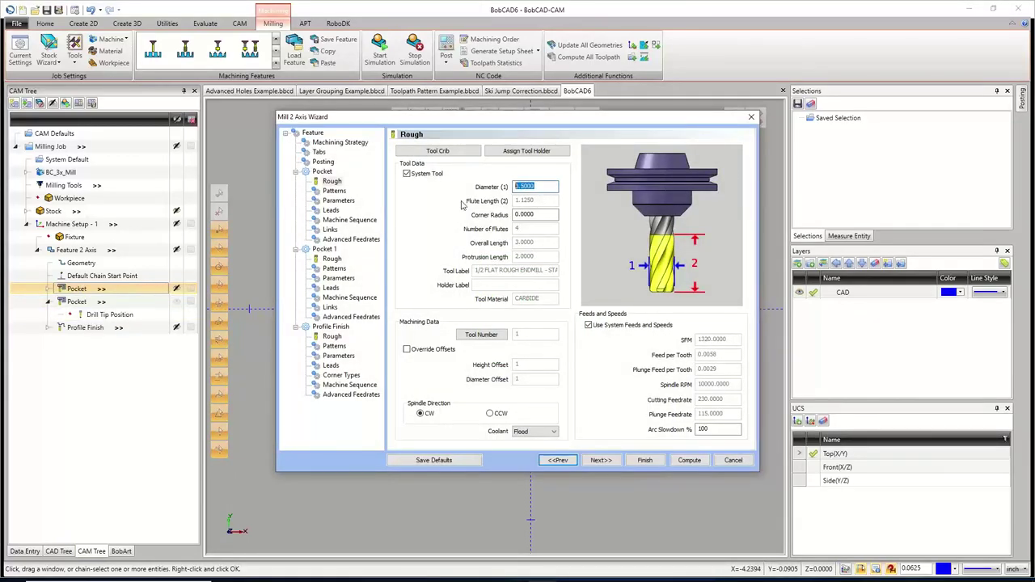
pyautogui.write('1')
pyautogui.press('Tab')
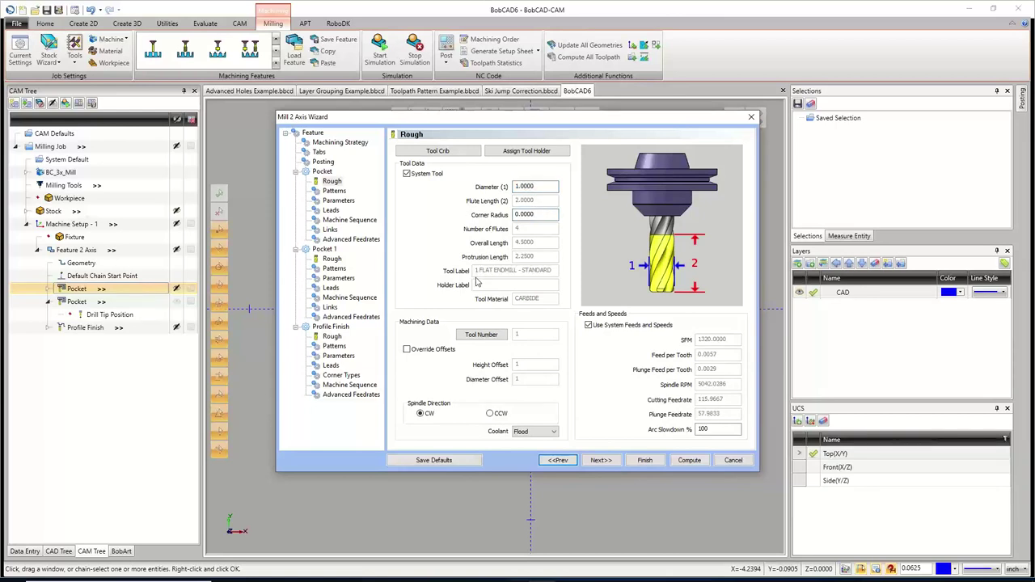
# Advance through the wizard pages, leaving Pocket 1's roughing tool at 0.5000 diameter.
pyautogui.click(599, 460)
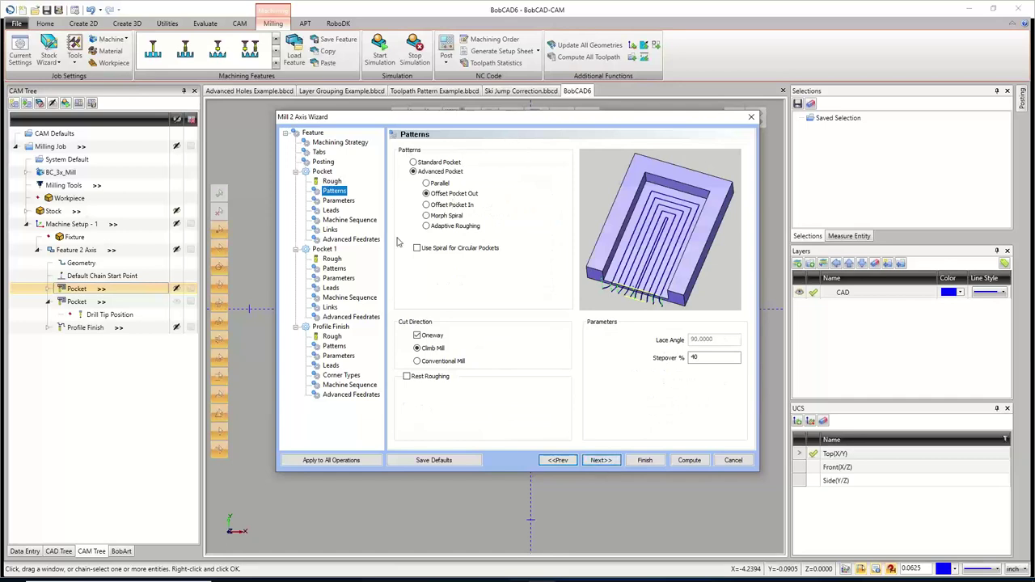
pyautogui.click(601, 461)
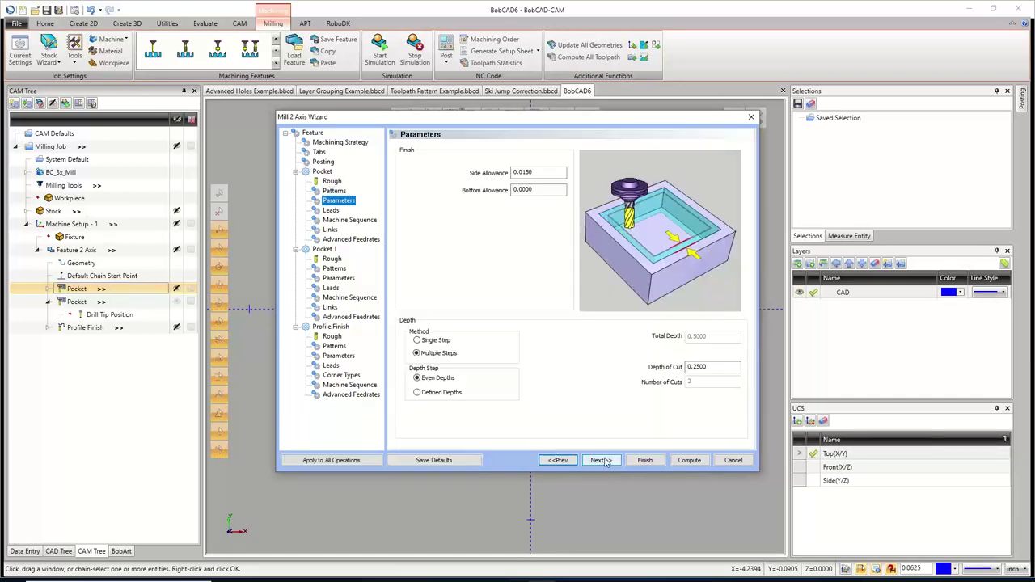
pyautogui.click(600, 460)
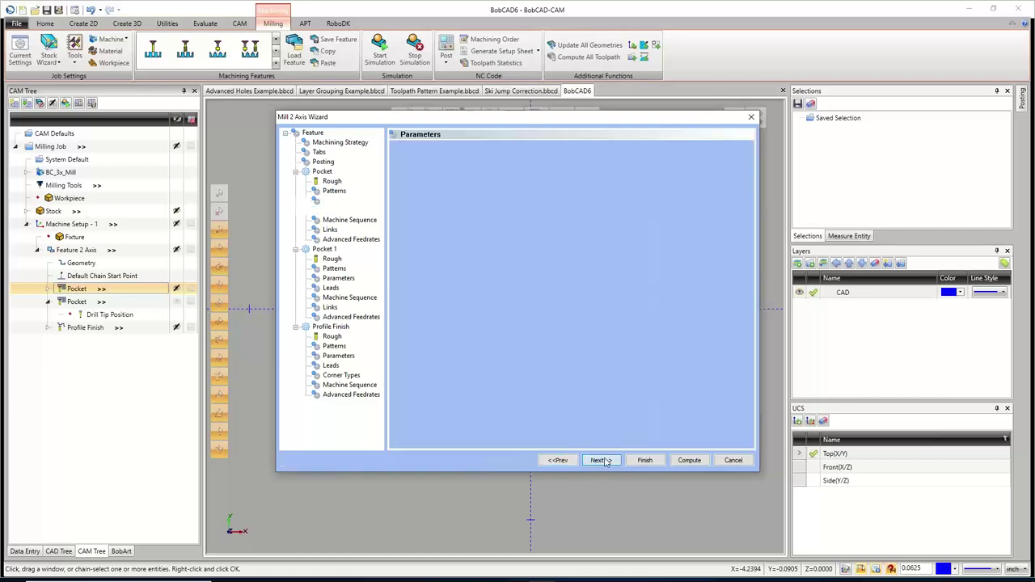
pyautogui.click(601, 460)
pyautogui.click(601, 460)
pyautogui.click(601, 460)
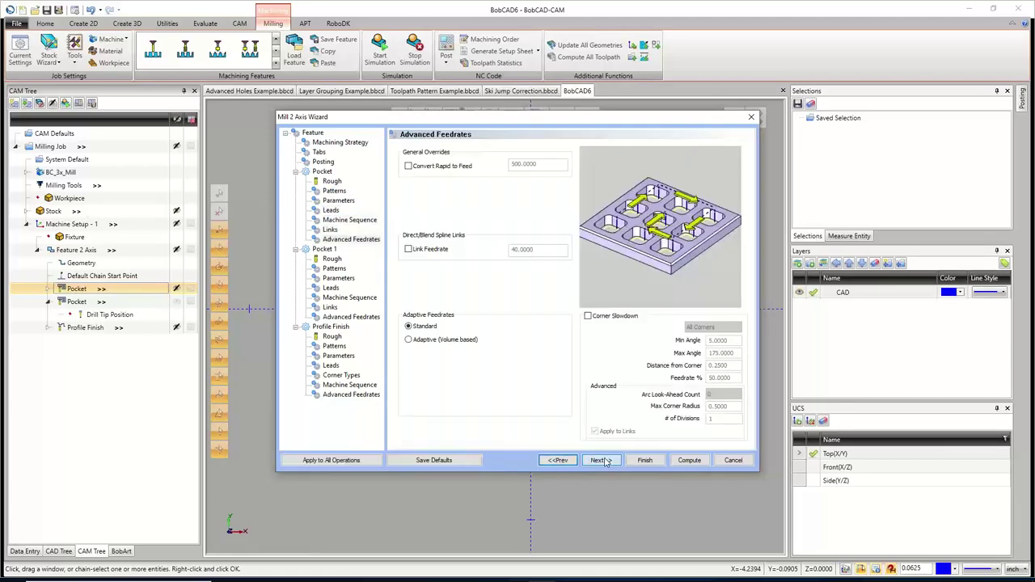
pyautogui.click(601, 460)
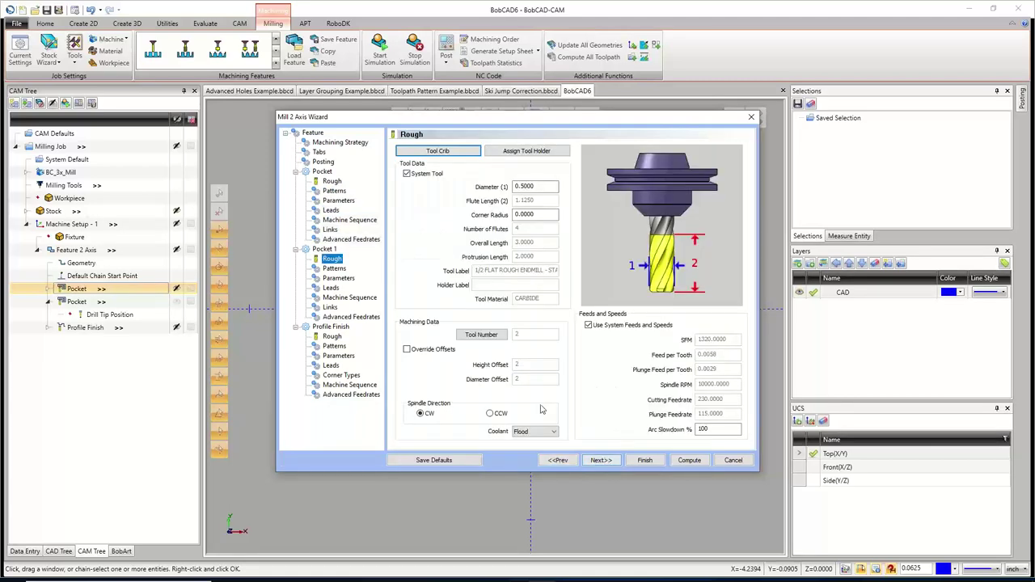
pyautogui.click(537, 187)
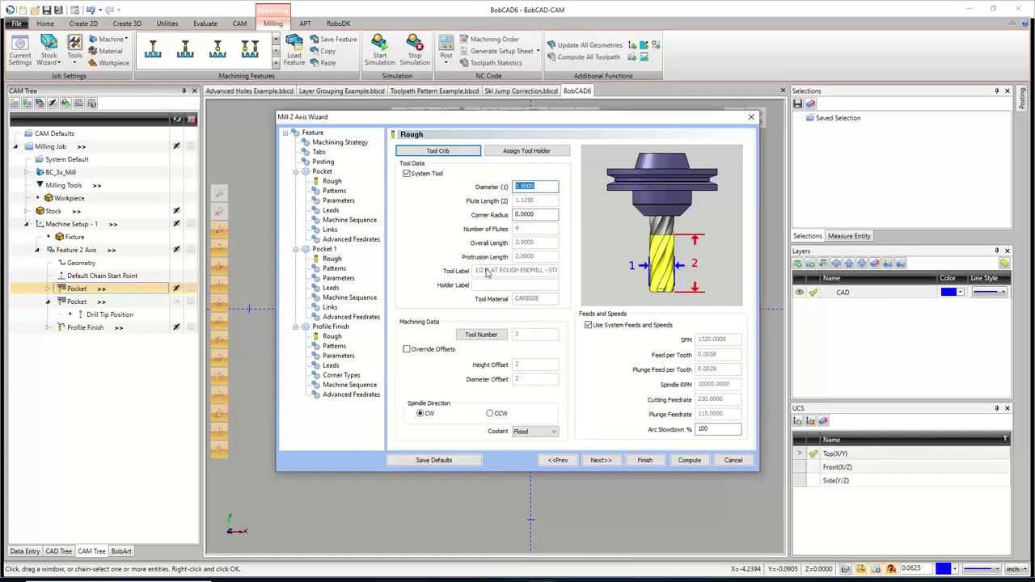
pyautogui.click(609, 460)
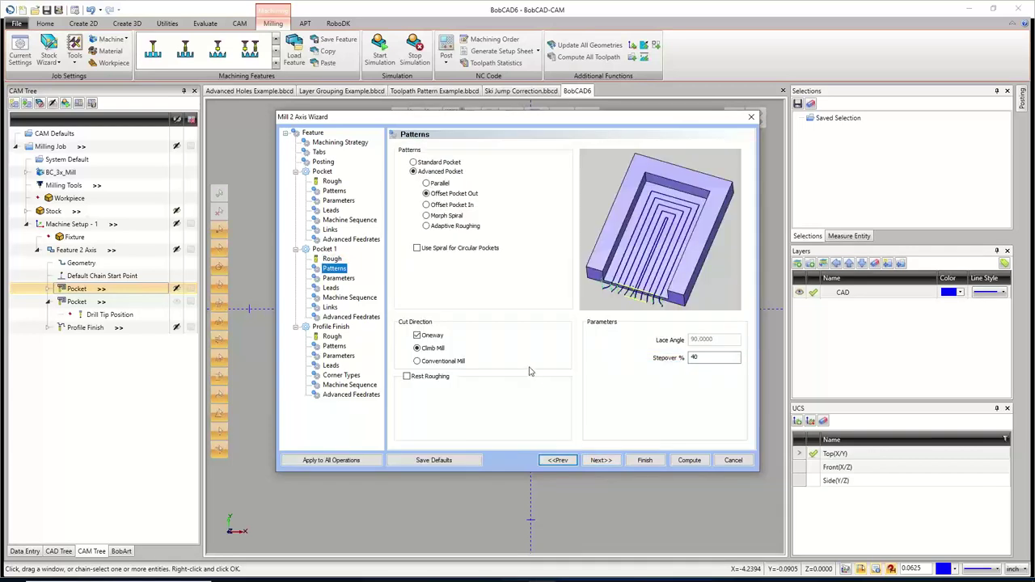
# Keep the Advanced Pocket pattern and enable Rest Roughing using the previous operation.
pyautogui.click(413, 162)
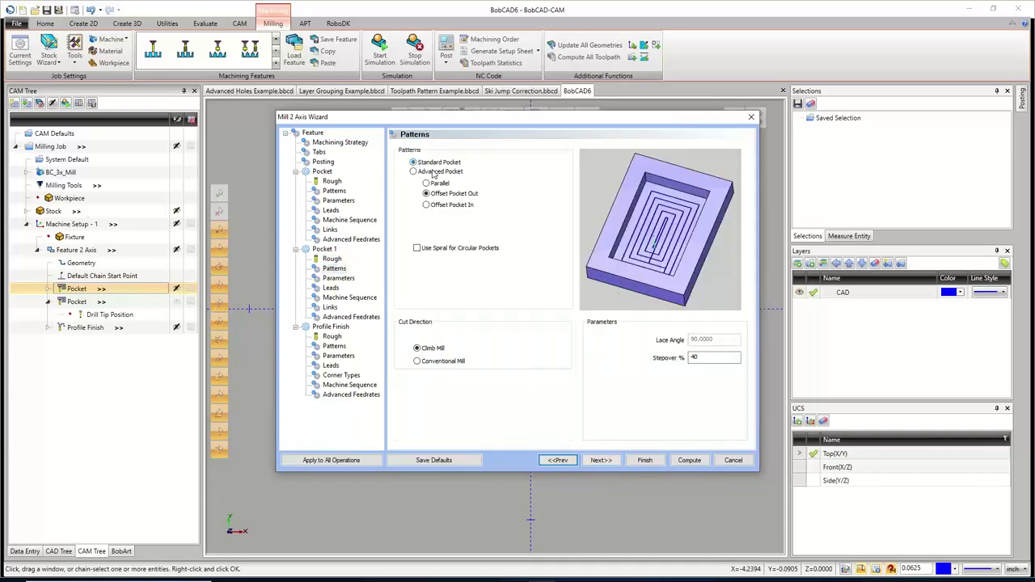
pyautogui.click(435, 172)
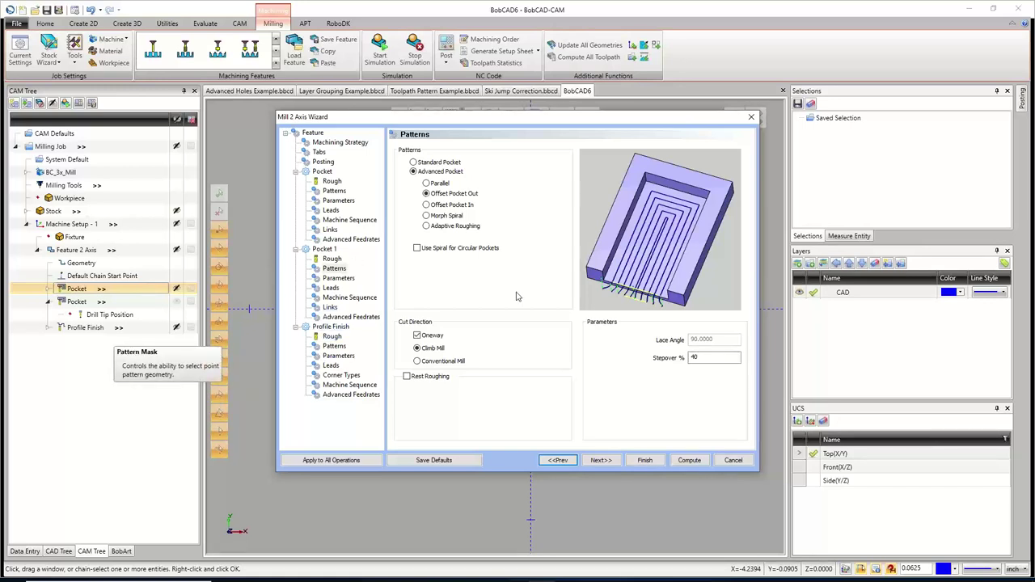
pyautogui.click(407, 377)
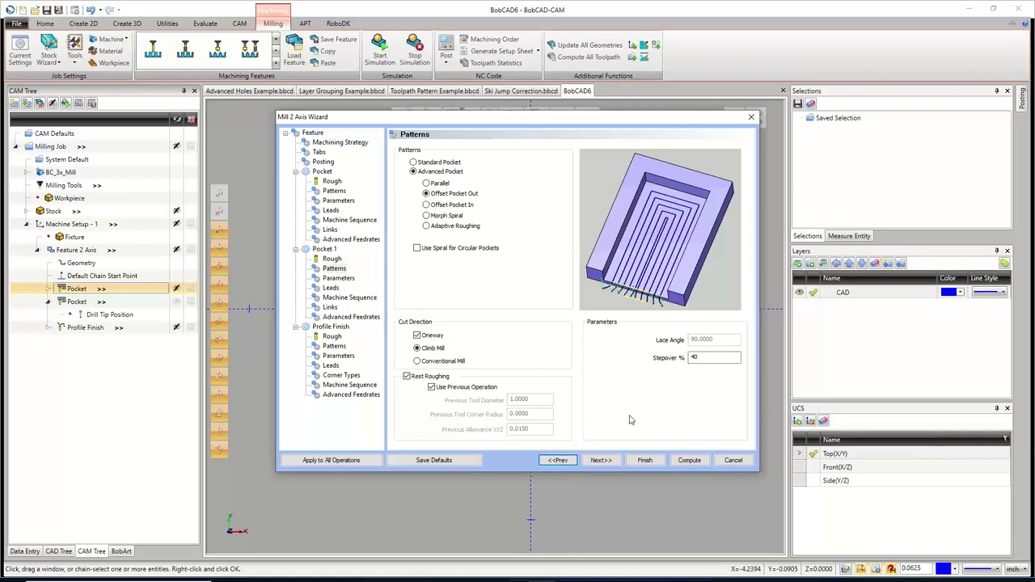
# Step through the remaining wizard pages and compute the rest-roughing toolpath.
pyautogui.click(600, 460)
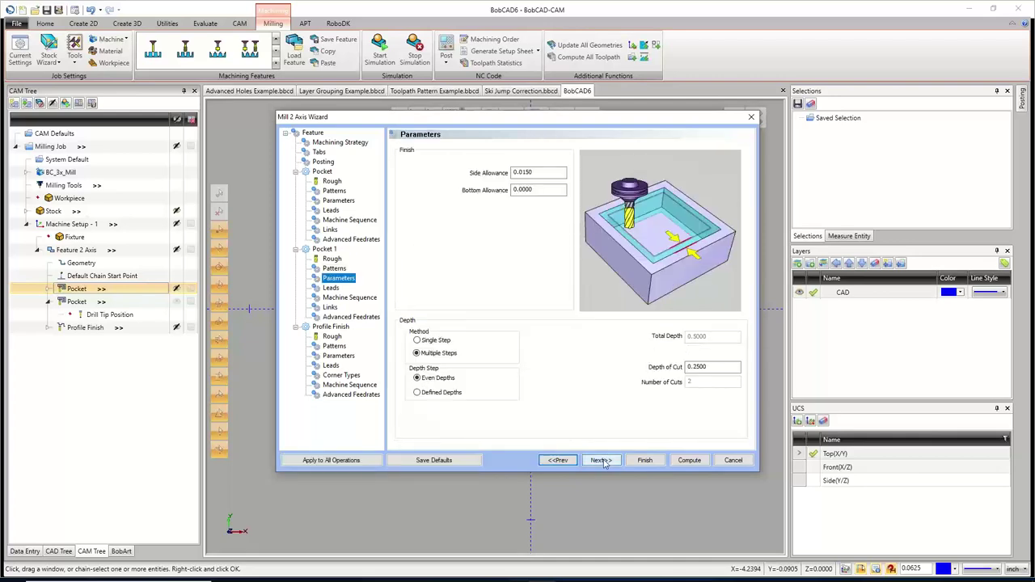
pyautogui.click(599, 461)
pyautogui.click(598, 461)
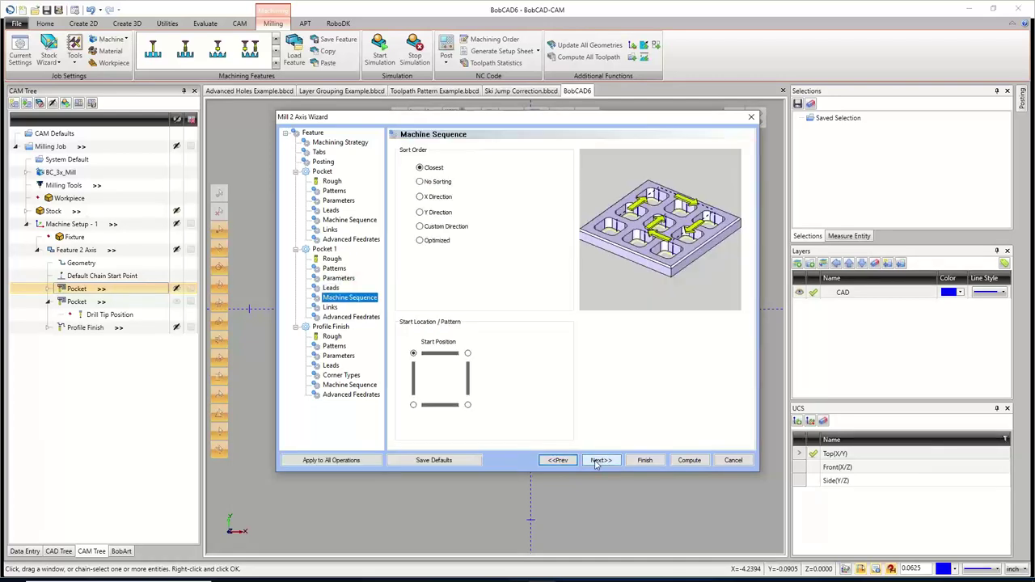
pyautogui.click(599, 461)
pyautogui.click(598, 460)
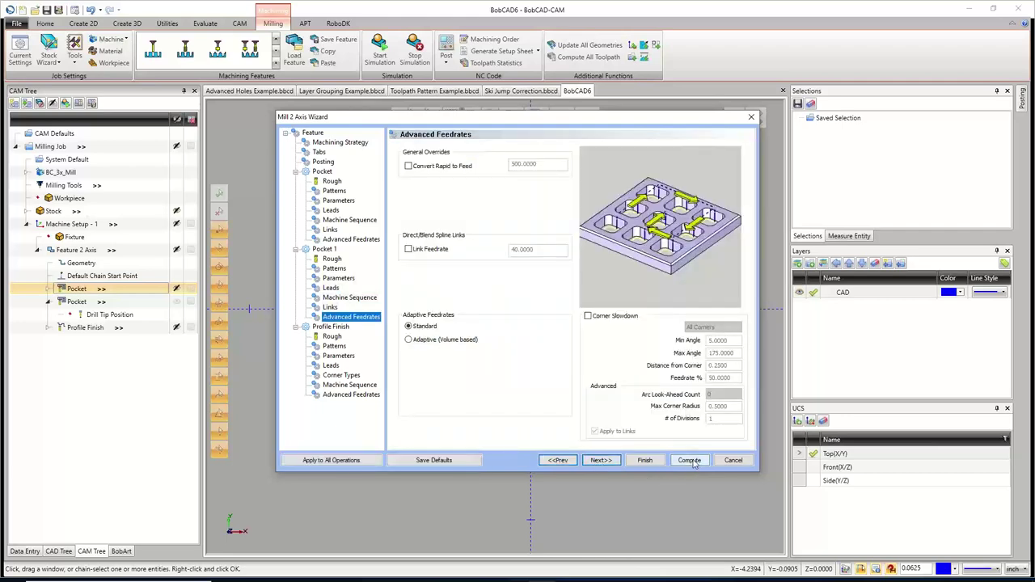
pyautogui.click(689, 460)
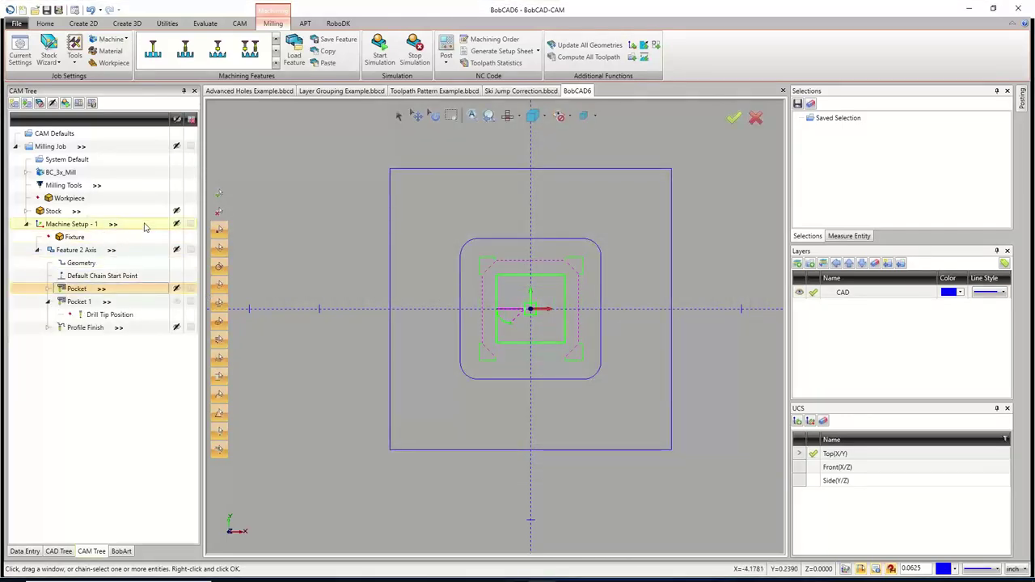
# Backplot the Pocket toolpath with a shaded tool, stepping move by move to the pocket corner.
pyautogui.click(162, 252)
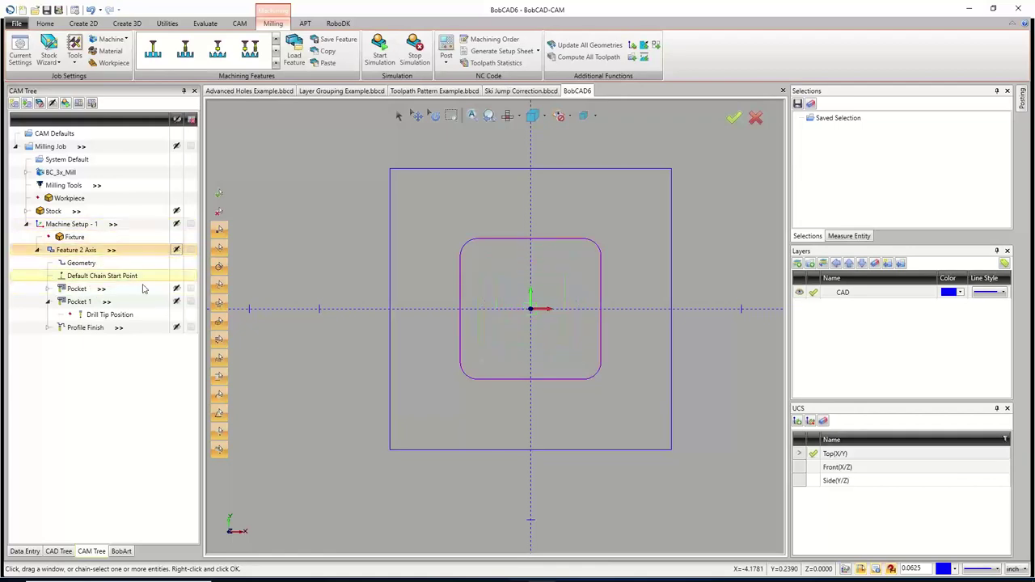
pyautogui.click(98, 293)
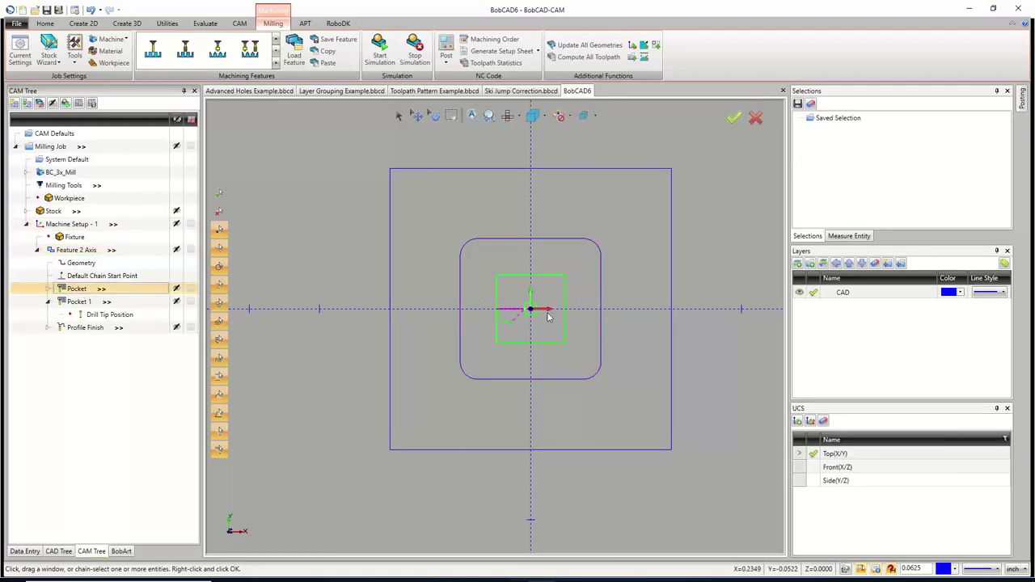
pyautogui.moveTo(551, 317); pyautogui.dragTo(596, 273, button='middle')
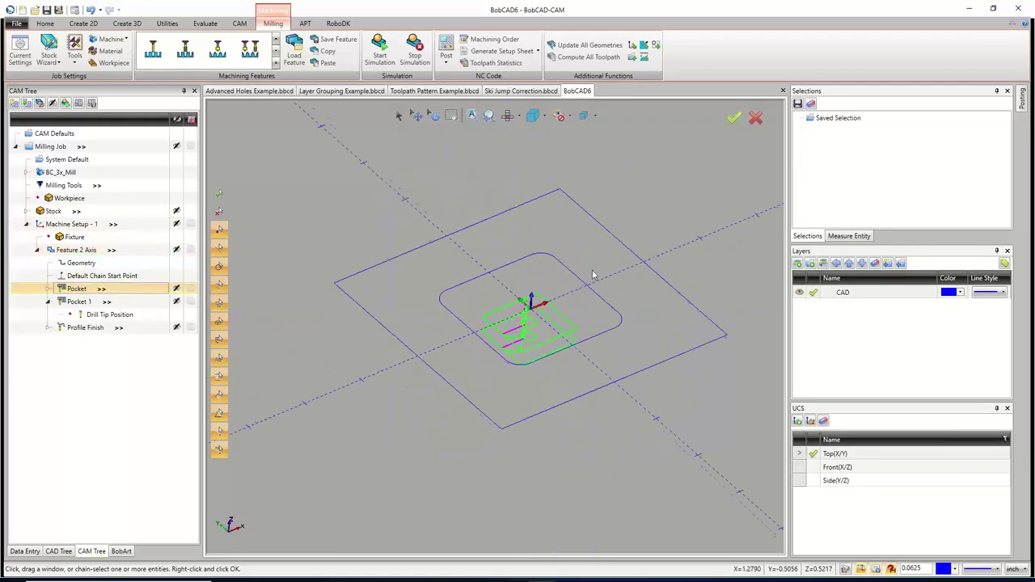
pyautogui.rightClick(71, 290)
pyautogui.click(100, 359)
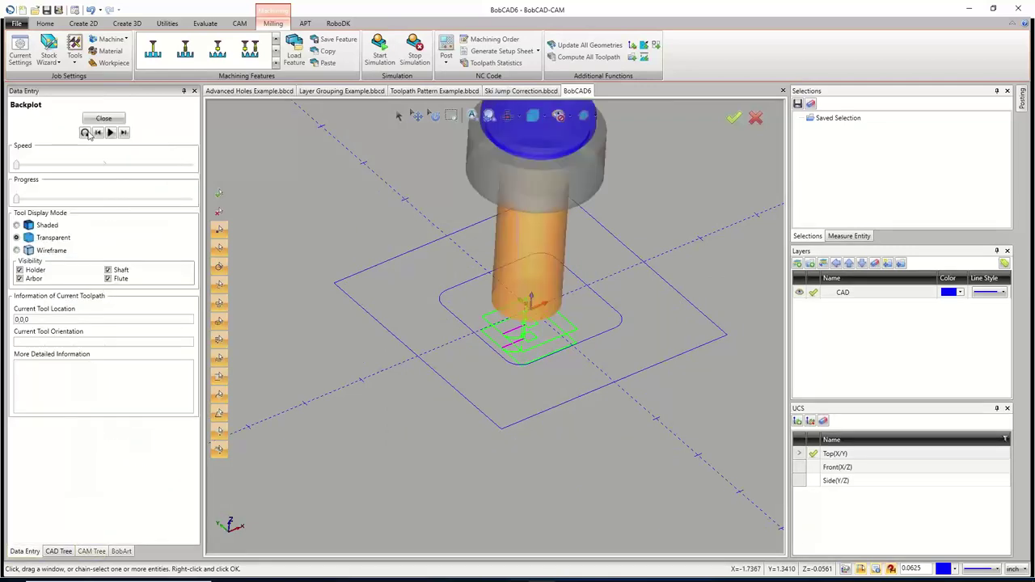
pyautogui.click(40, 226)
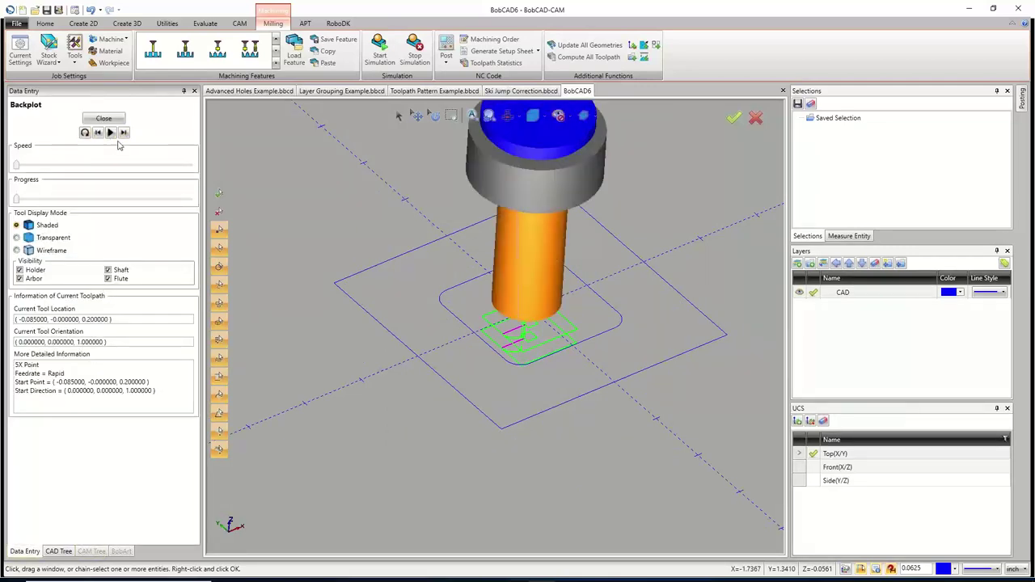
pyautogui.click(123, 134)
pyautogui.click(124, 134)
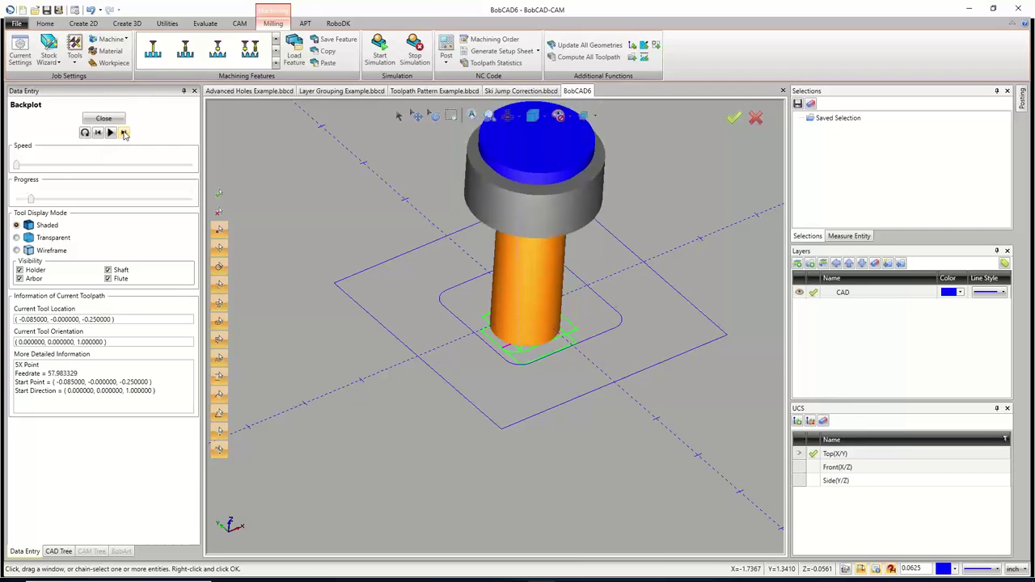
pyautogui.click(124, 134)
pyautogui.click(124, 133)
pyautogui.click(124, 134)
pyautogui.click(123, 133)
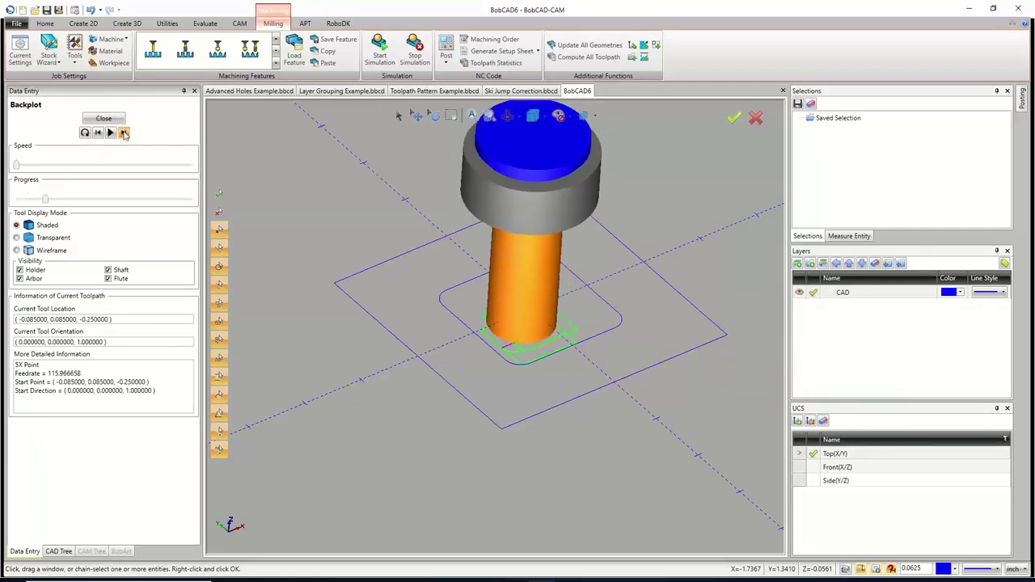
pyautogui.click(123, 133)
pyautogui.click(124, 134)
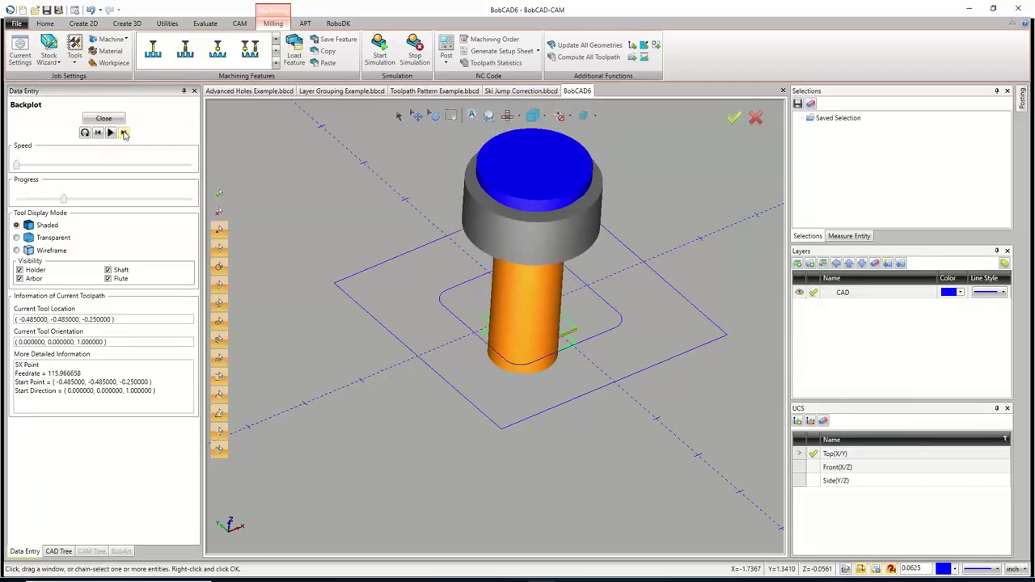
pyautogui.moveTo(539, 297); pyautogui.dragTo(523, 346, button='middle')
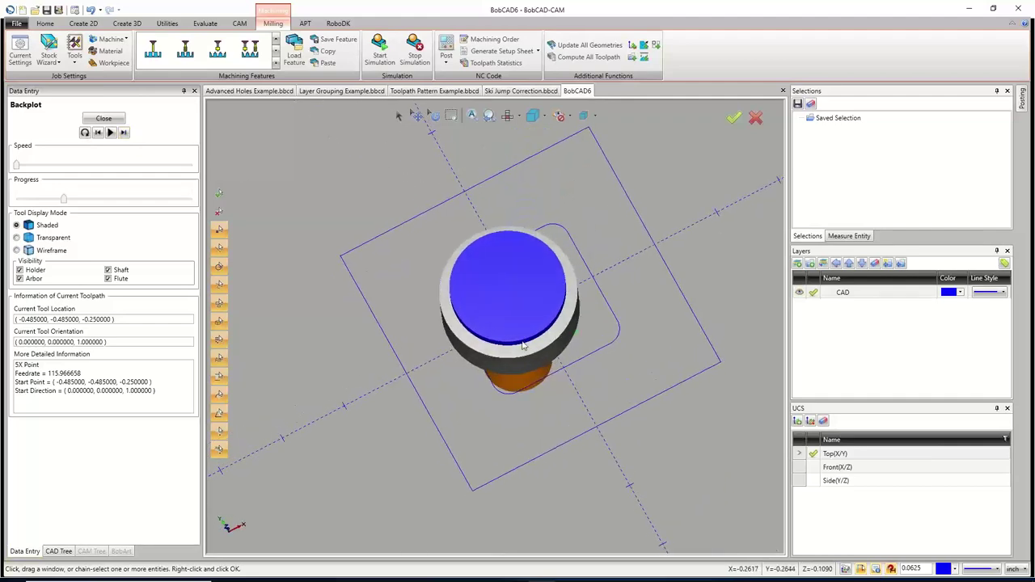
# Close the backplot and display Pocket 1's rest-rough toolpath around the filleted corners.
pyautogui.click(124, 133)
pyautogui.click(103, 118)
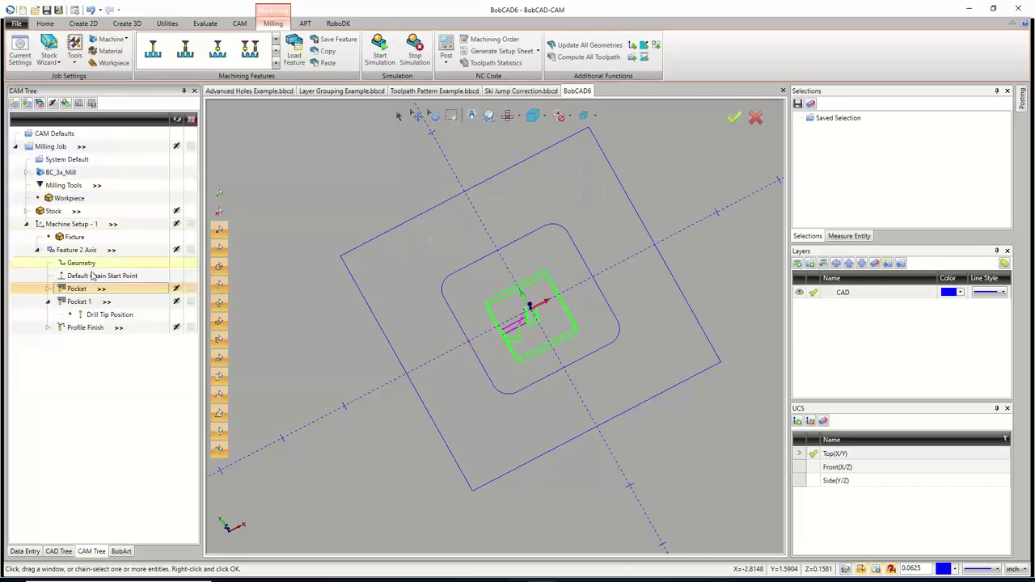
pyautogui.rightClick(86, 303)
pyautogui.click(277, 295)
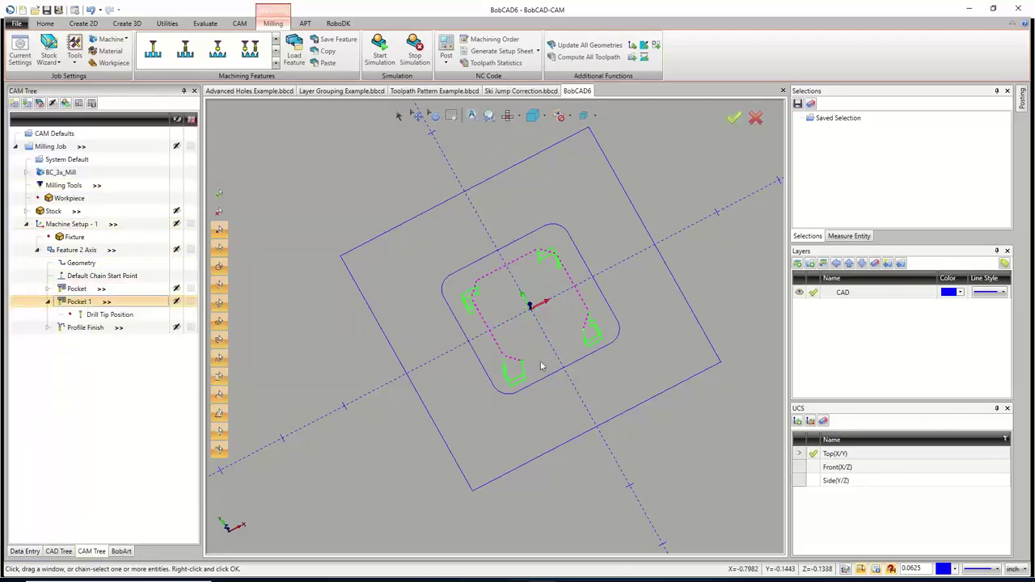
pyautogui.moveTo(550, 369); pyautogui.dragTo(565, 352, button='middle')
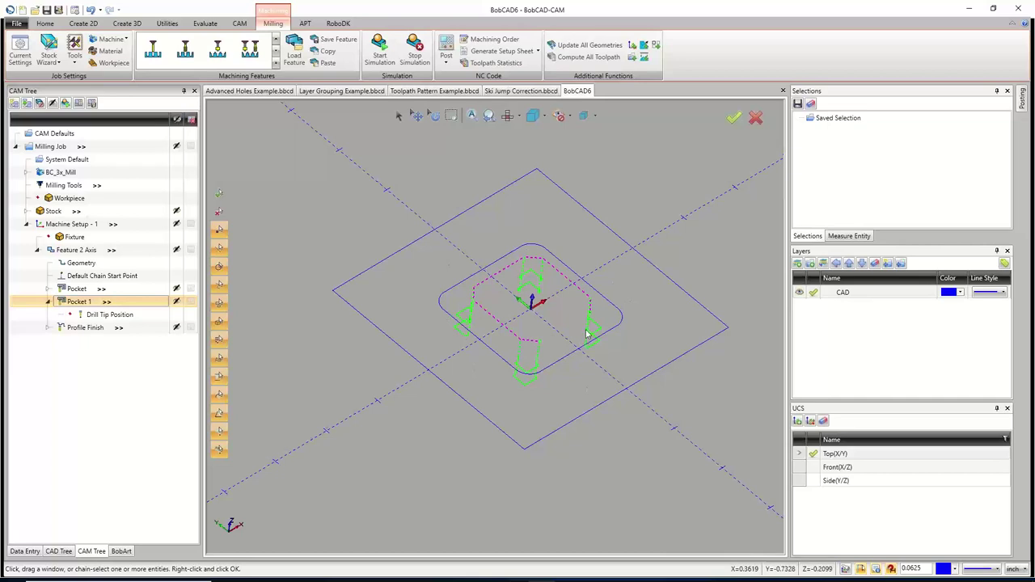
pyautogui.click(380, 52)
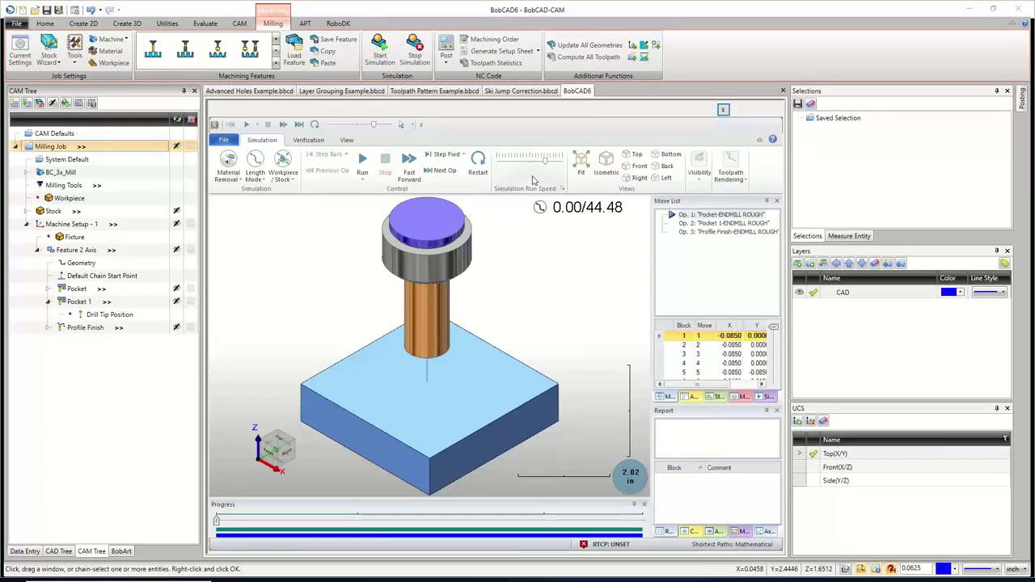
# Run the simulation of Pocket, Pocket 1 and Profile Finish to completion, tuning run speed.
pyautogui.moveTo(545, 160); pyautogui.dragTo(522, 160)
pyautogui.click(363, 160)
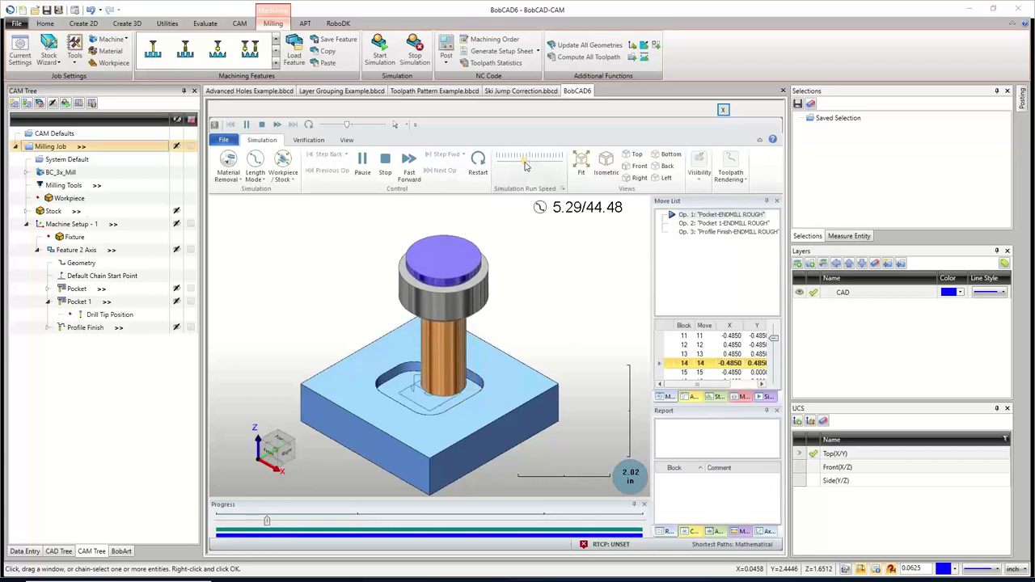
pyautogui.moveTo(525, 165); pyautogui.dragTo(530, 164)
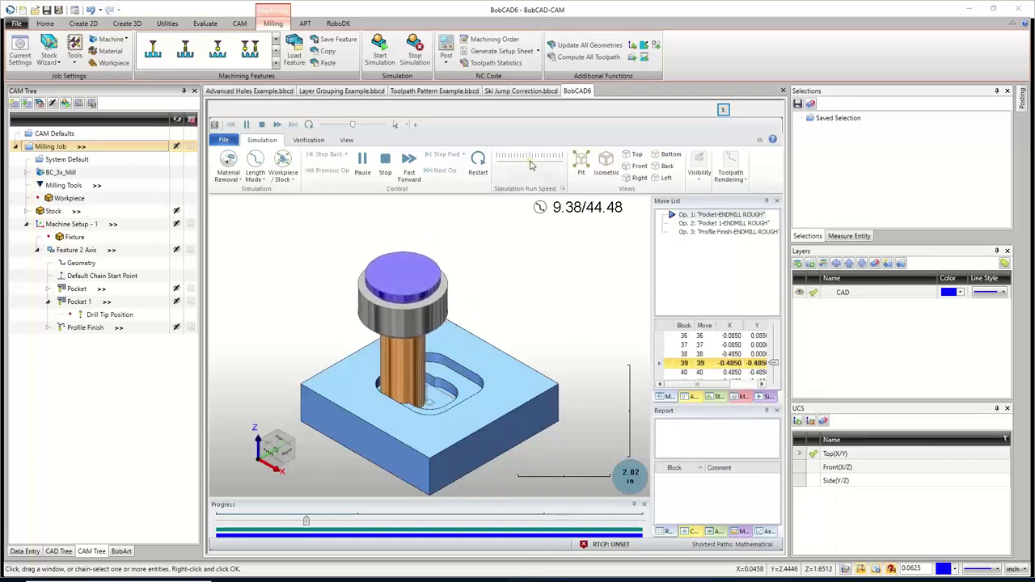
pyautogui.moveTo(531, 164); pyautogui.dragTo(523, 165)
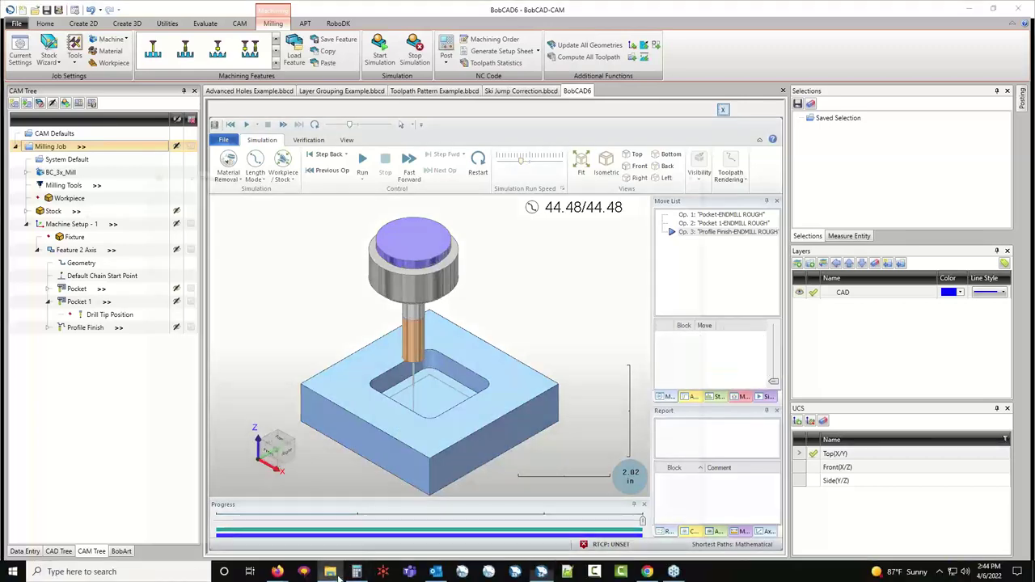
pyautogui.click(356, 572)
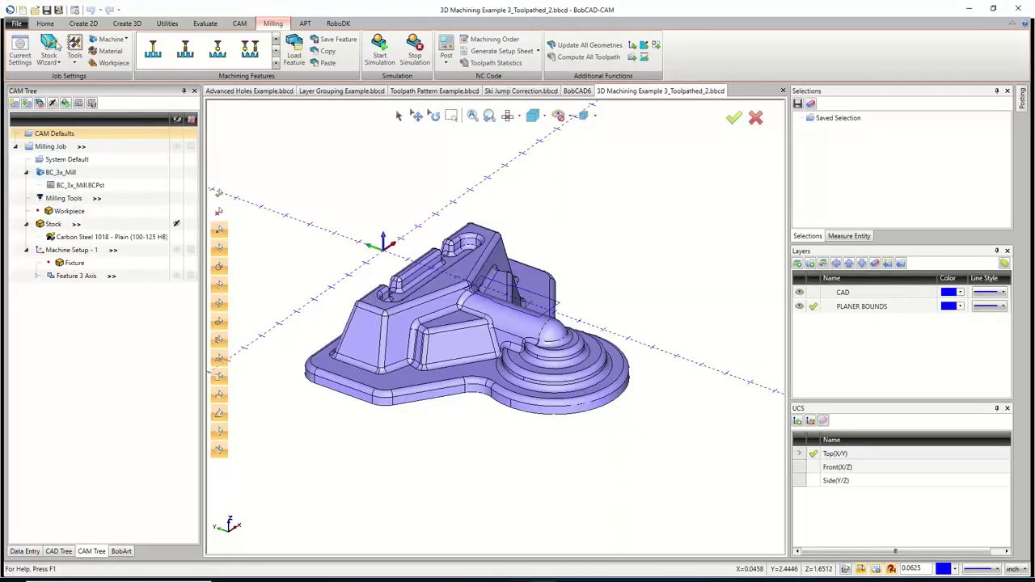
# Show the File menu's Recent Documents list.
pyautogui.click(19, 22)
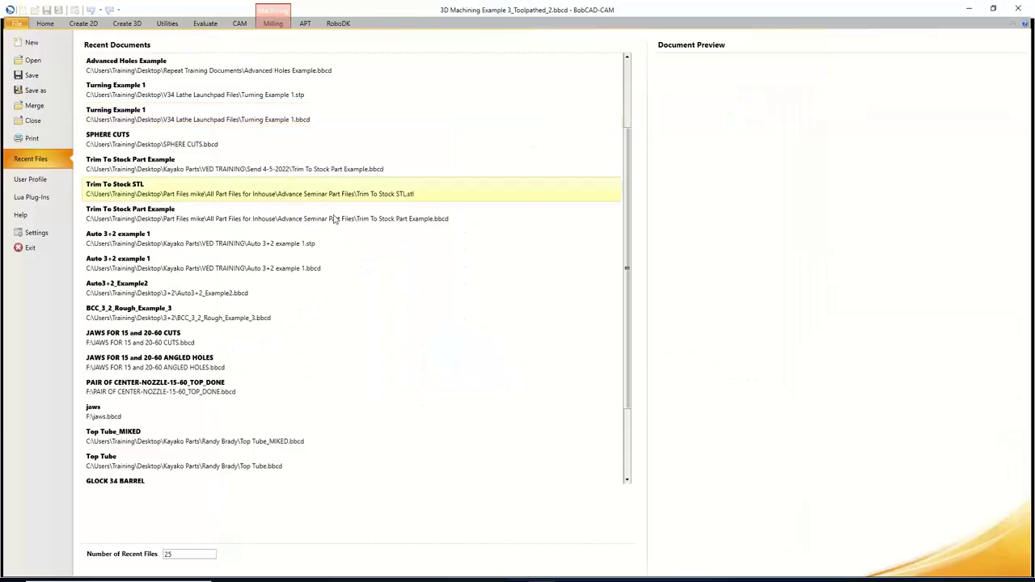
# Preview the Mill 3 Axis Pro example in Getting Started, then close it and exit the File view.
pyautogui.click(35, 216)
pyautogui.click(170, 110)
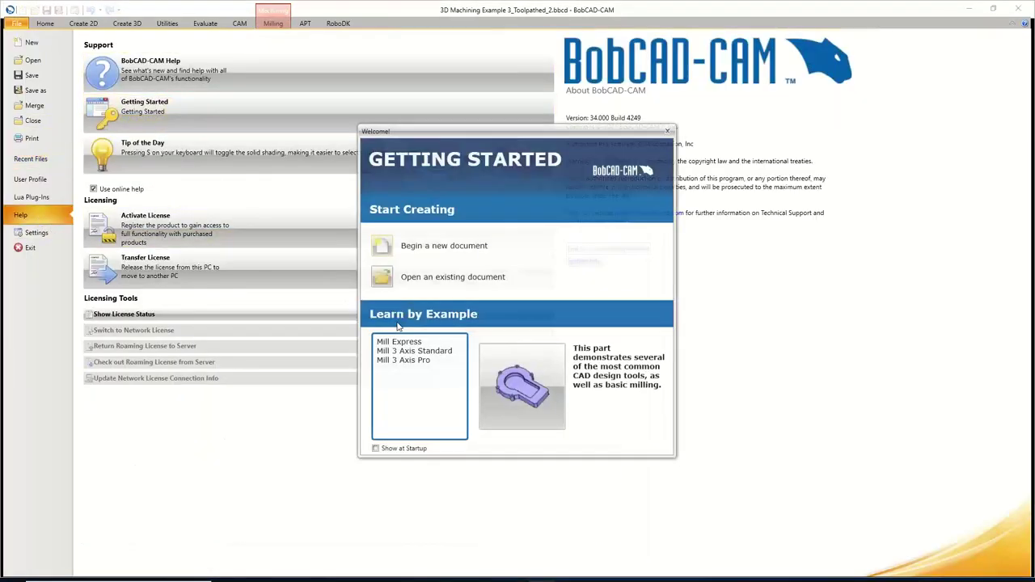
pyautogui.click(405, 361)
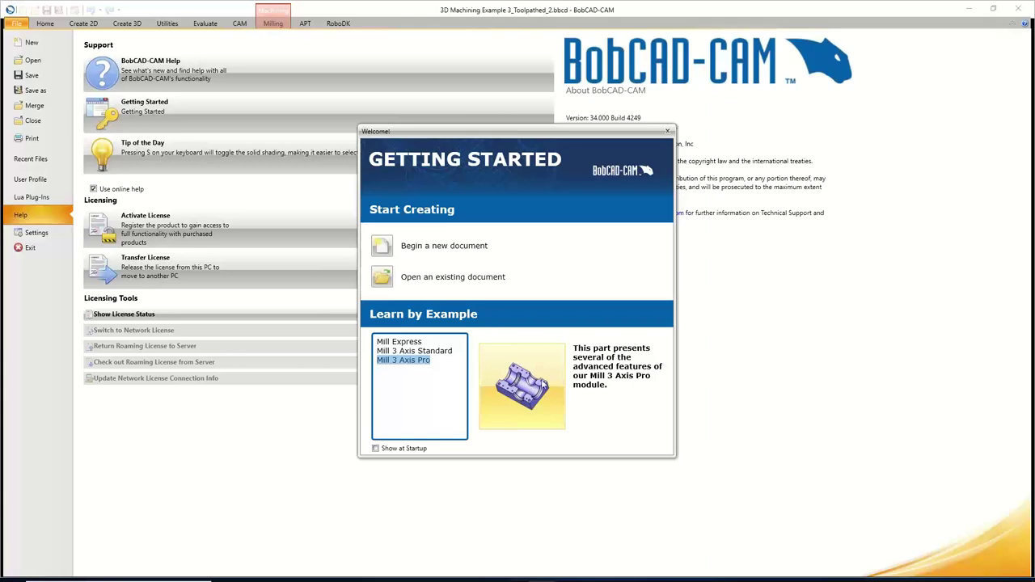
pyautogui.click(668, 131)
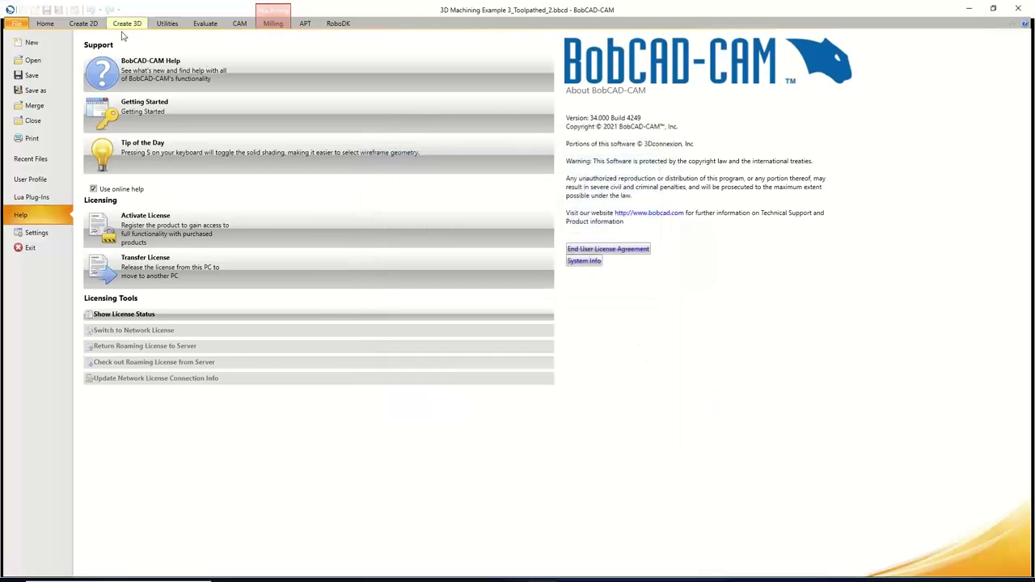
pyautogui.press('Escape')
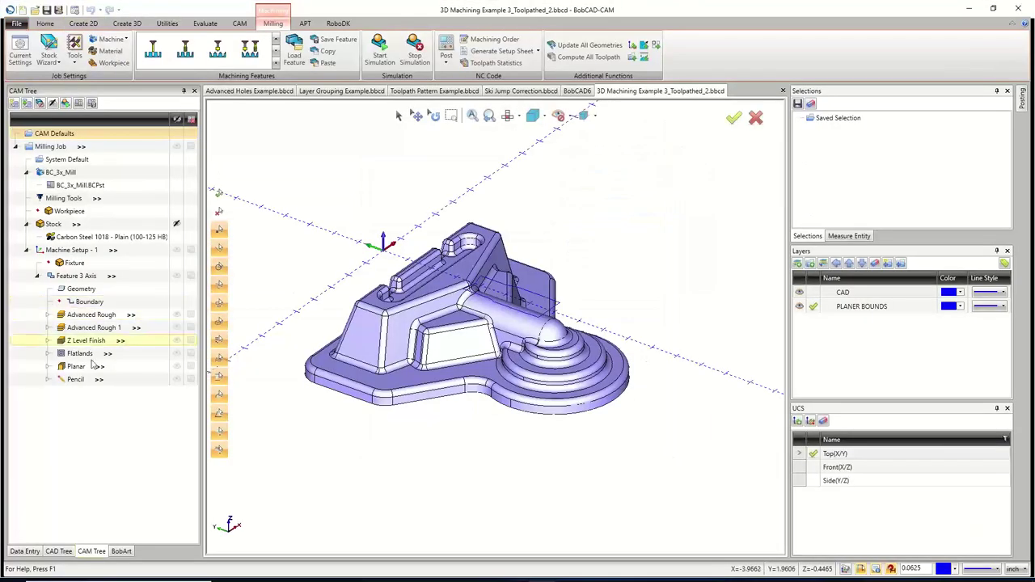
# Inspect the tool and feed data for Advanced Rough and Advanced Rough 1.
pyautogui.click(82, 317)
pyautogui.click(85, 328)
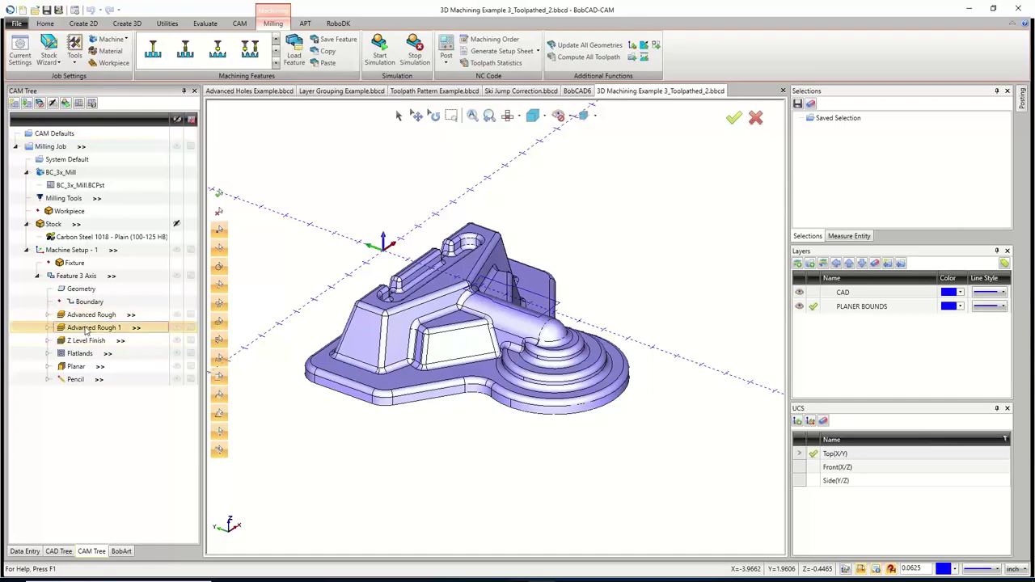
pyautogui.click(89, 316)
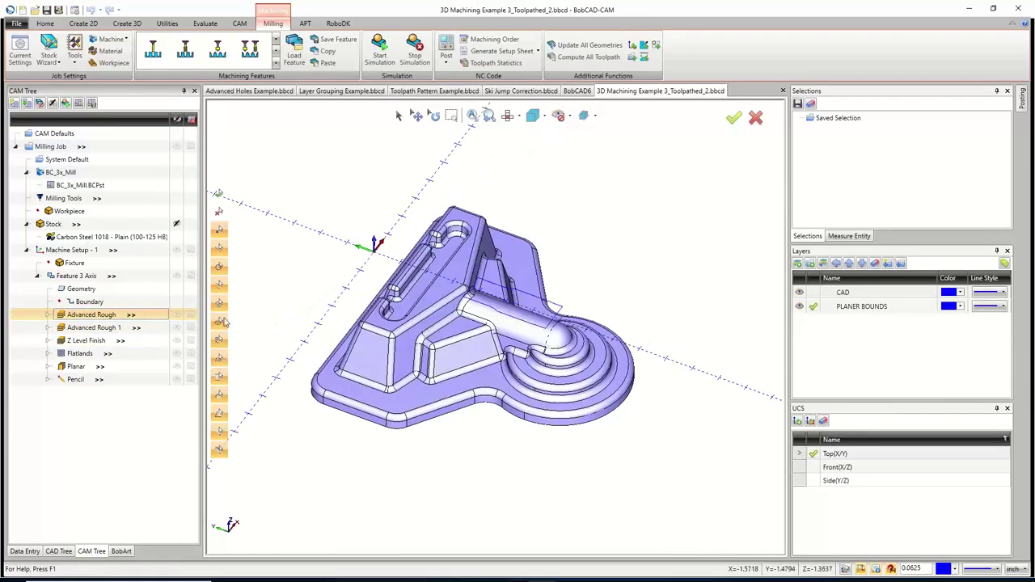
pyautogui.click(110, 327)
pyautogui.click(113, 316)
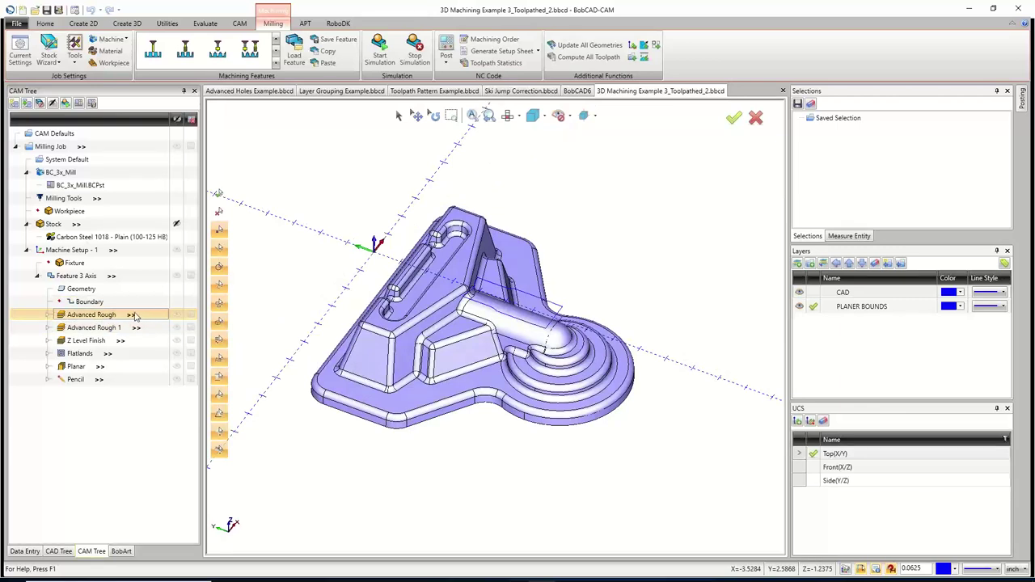
pyautogui.click(132, 315)
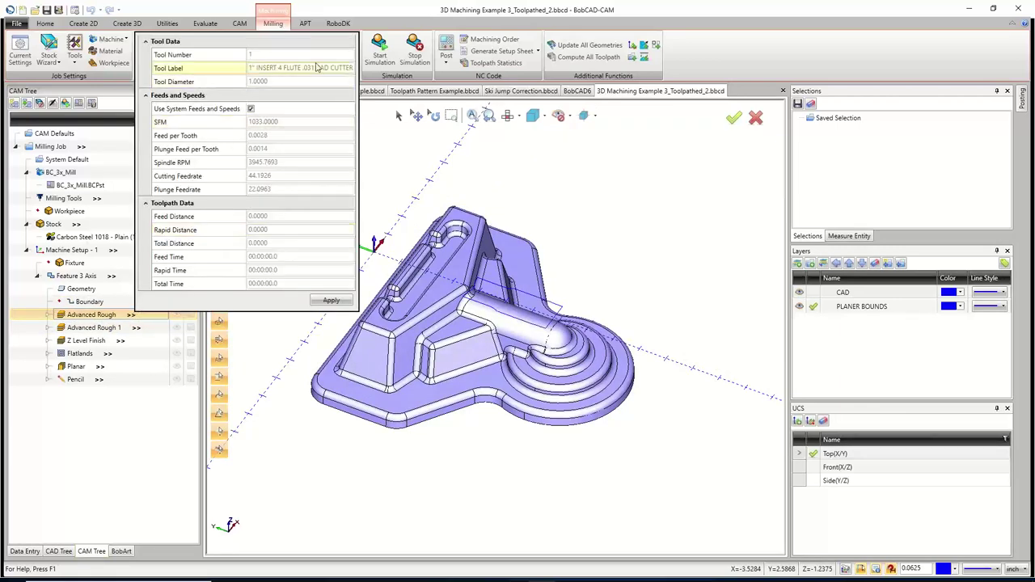
pyautogui.click(134, 327)
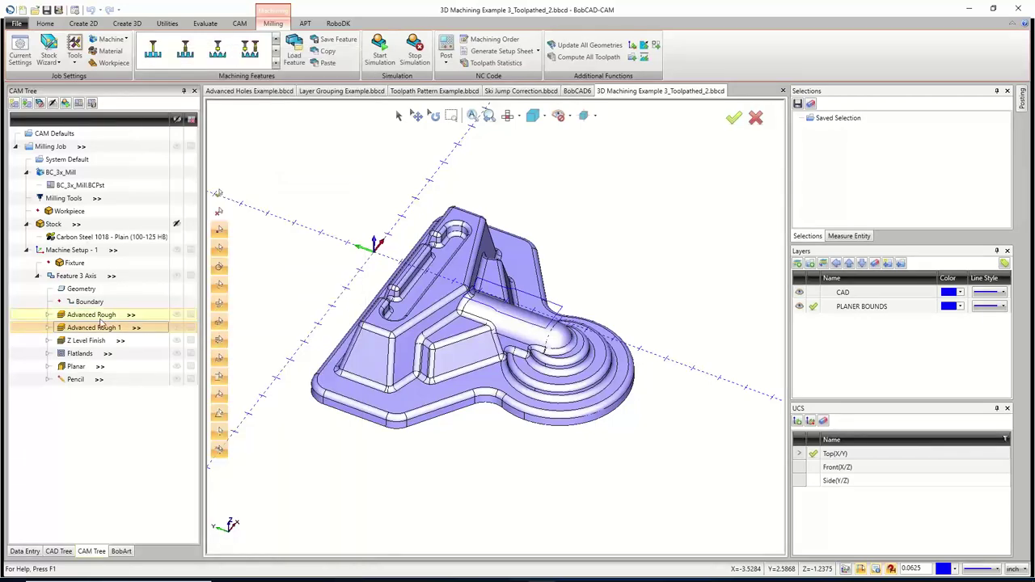
# Recompute the Advanced Rough toolpath.
pyautogui.rightClick(102, 317)
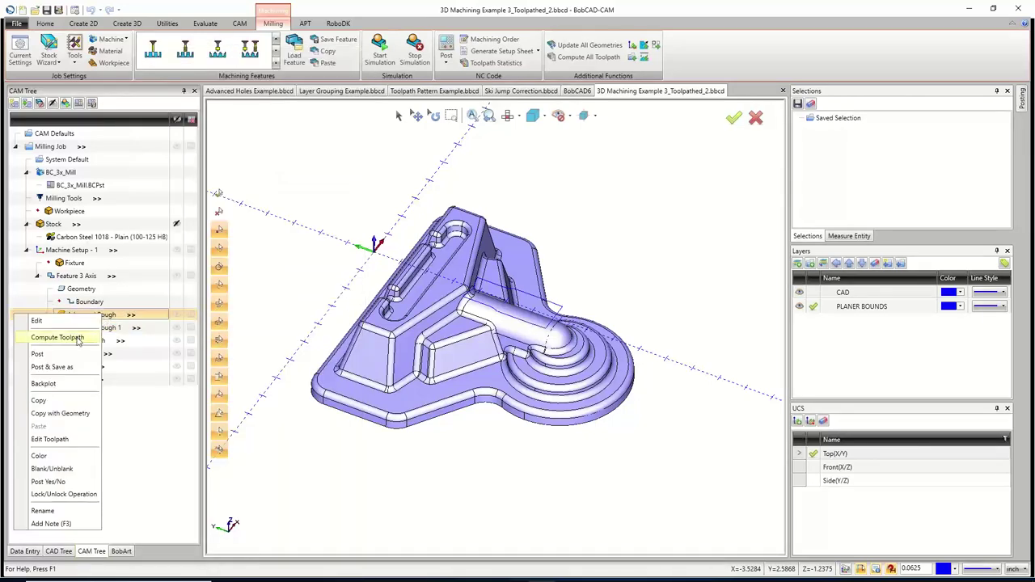
pyautogui.click(78, 338)
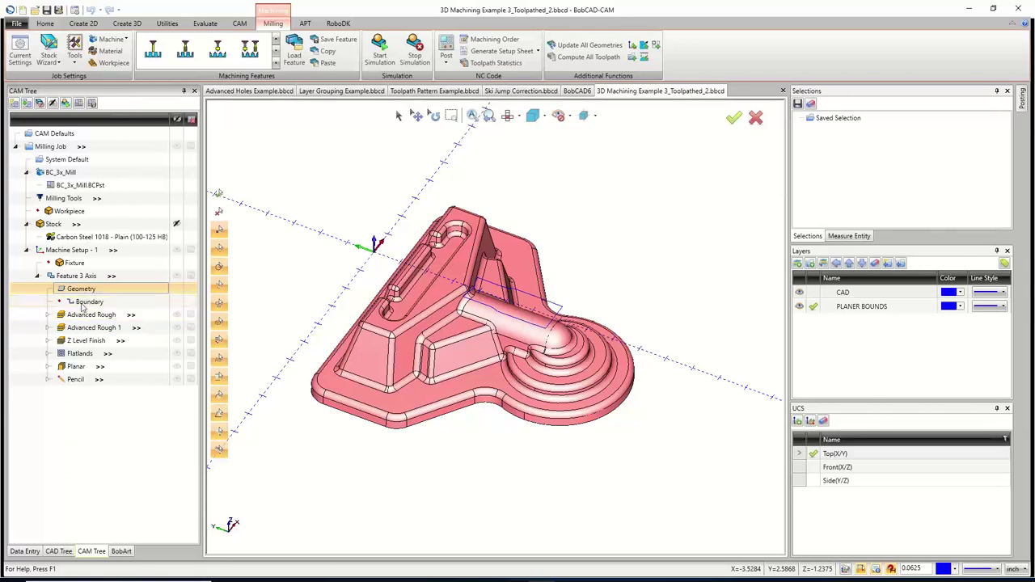
pyautogui.rightClick(84, 315)
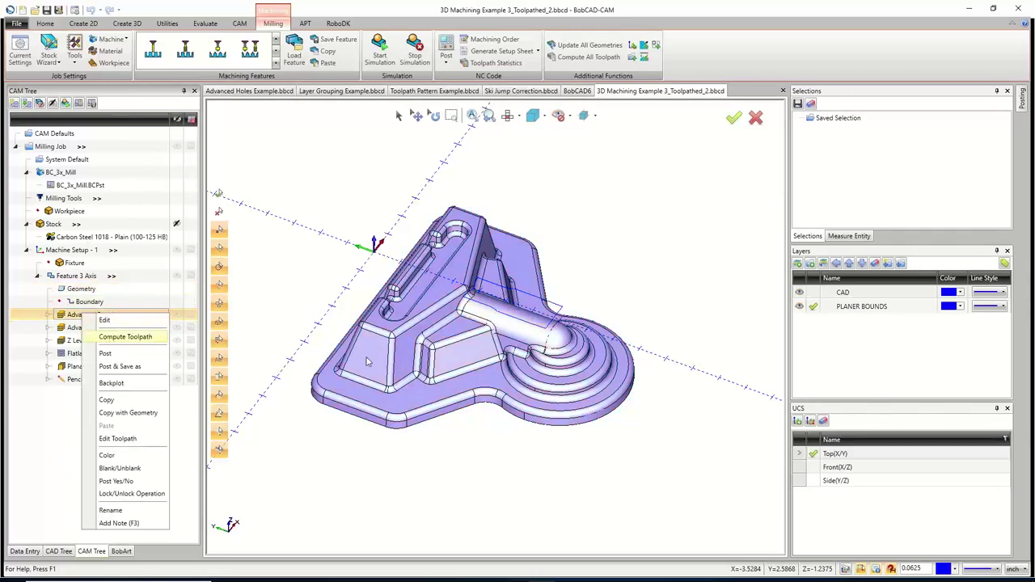
pyautogui.press('Return')
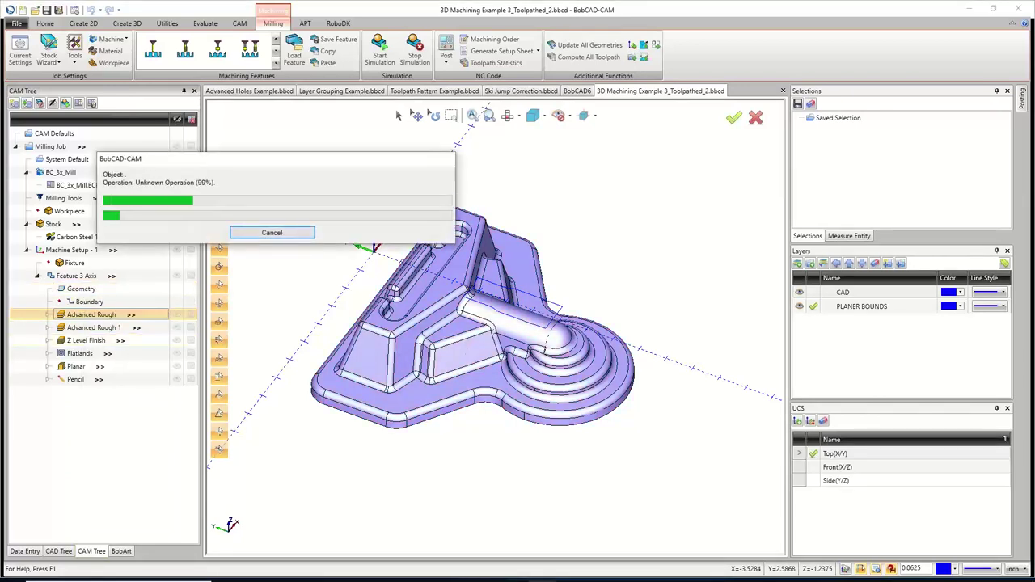
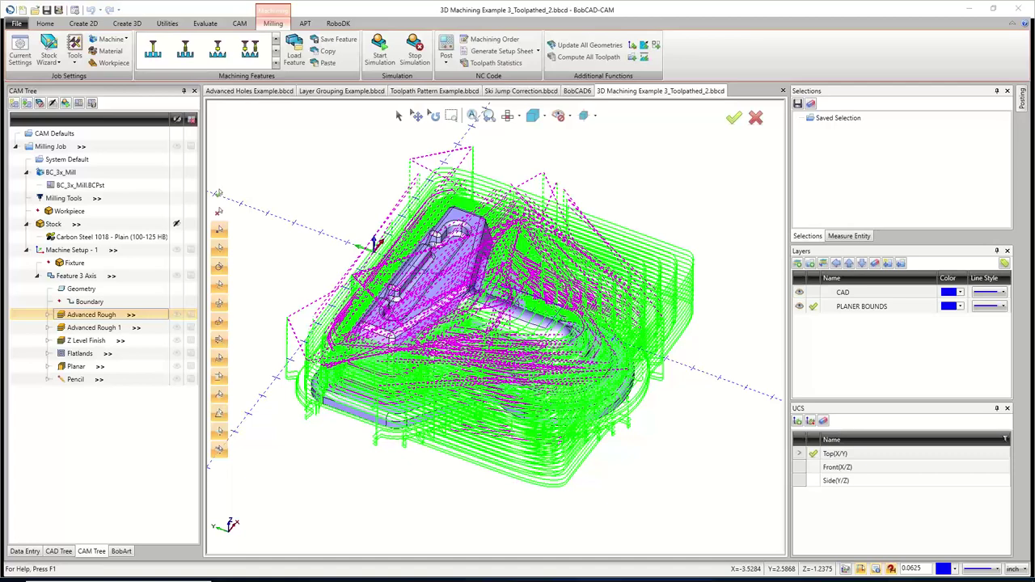
# Recompute the Advanced Rough 1 toolpath from its right-click menu in the CAM Tree.
pyautogui.click(82, 328)
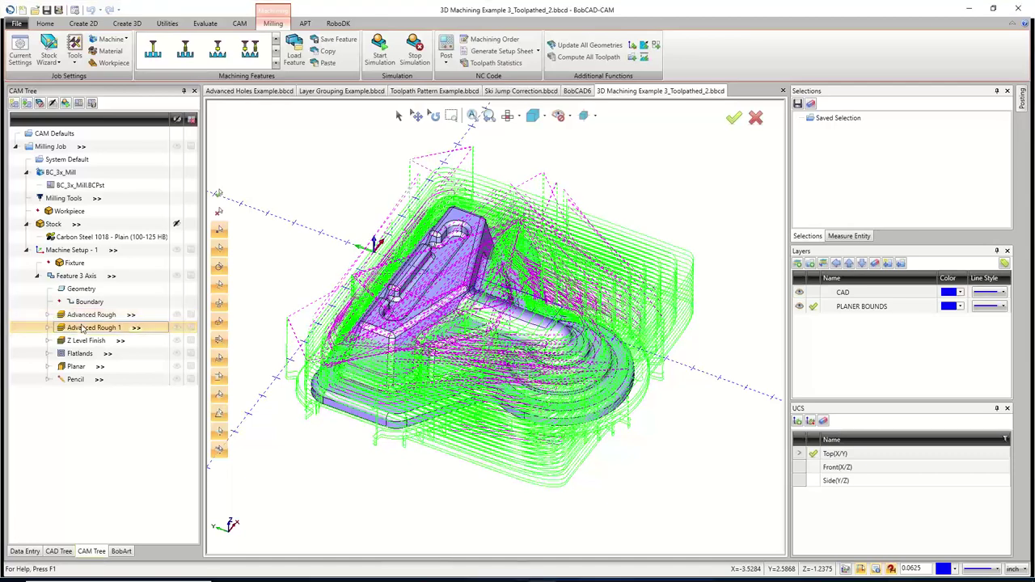
pyautogui.rightClick(82, 327)
pyautogui.click(127, 345)
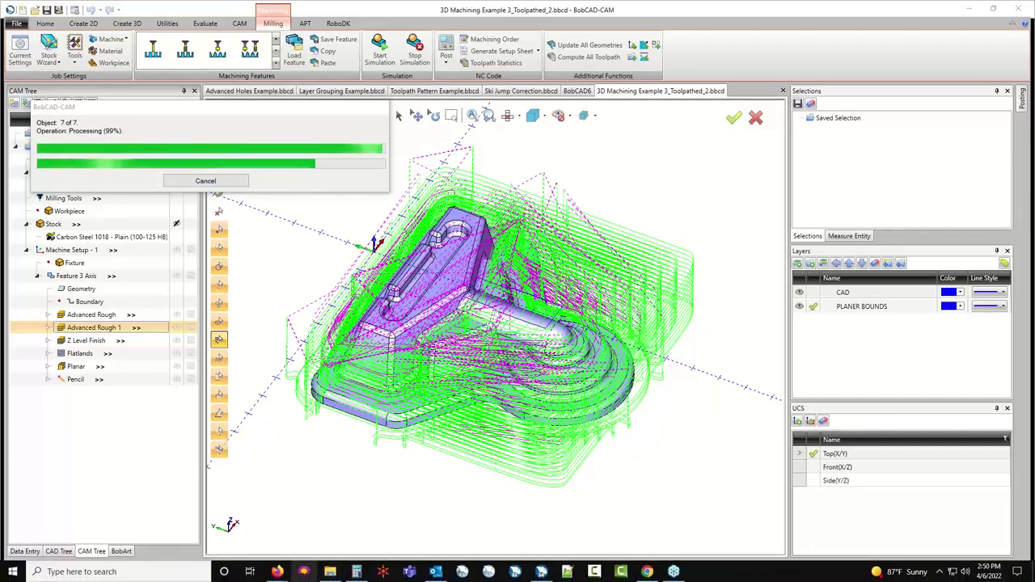
# Switch to the Recorded Virtual Events browser window.
pyautogui.moveTo(276, 571)
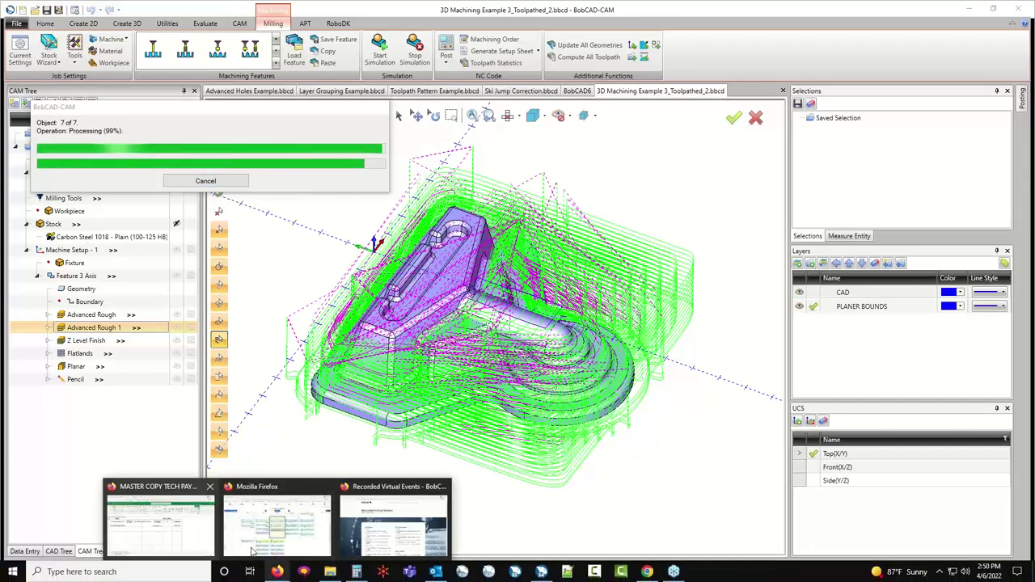
pyautogui.click(404, 510)
pyautogui.scroll(-4, 508, 417)
pyautogui.scroll(4, 505, 415)
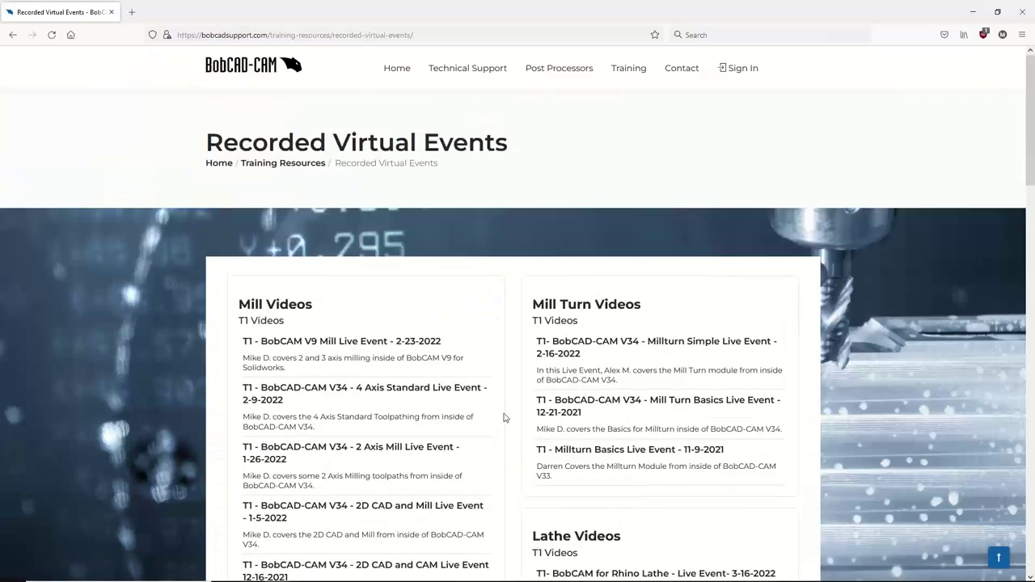
# Open the owned Training Professor Series videos and scroll down to their cards.
pyautogui.click(639, 71)
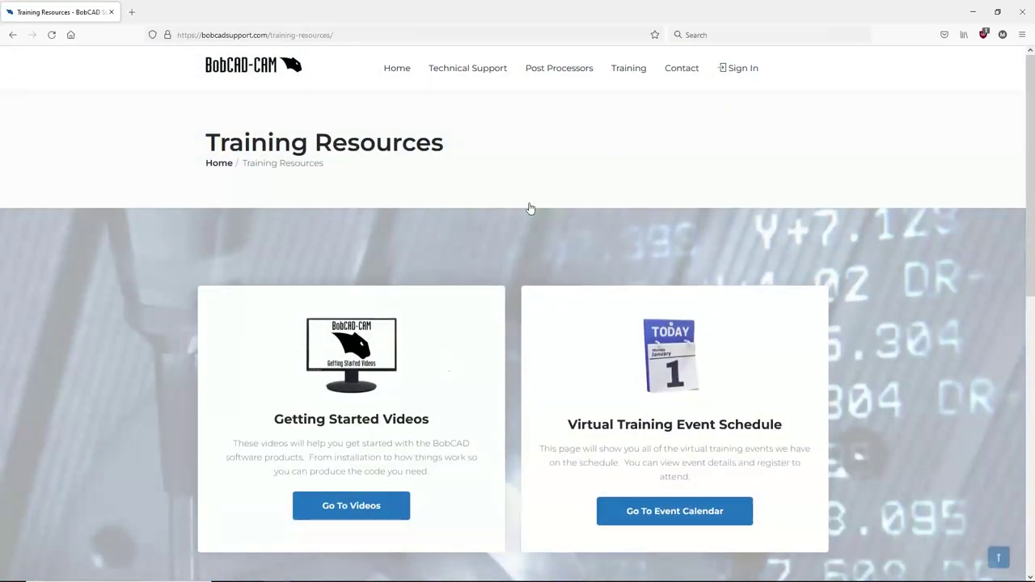
pyautogui.scroll(-6, 451, 375)
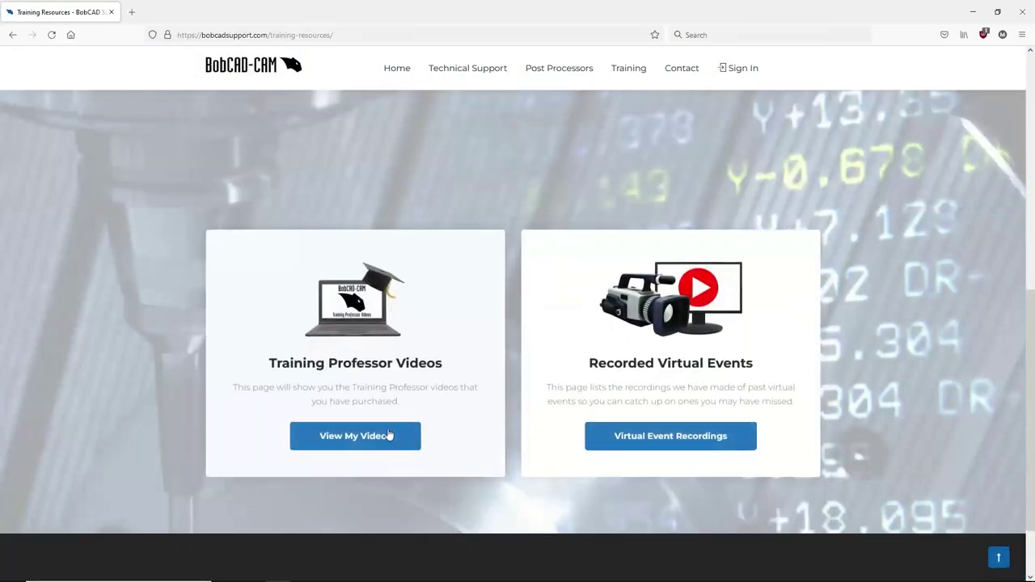
pyautogui.click(372, 435)
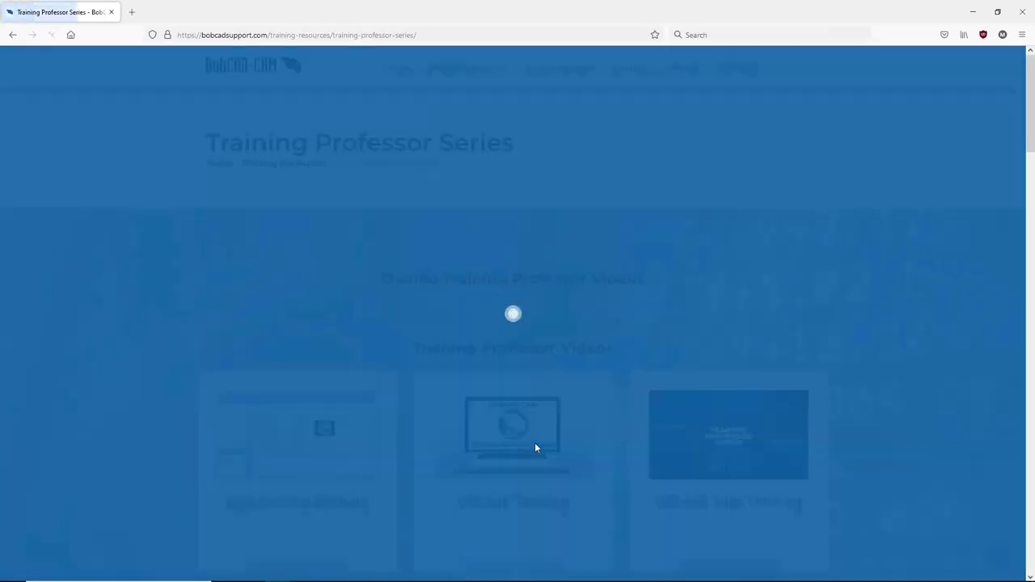
pyautogui.scroll(-3, 453, 447)
pyautogui.scroll(-2, 655, 370)
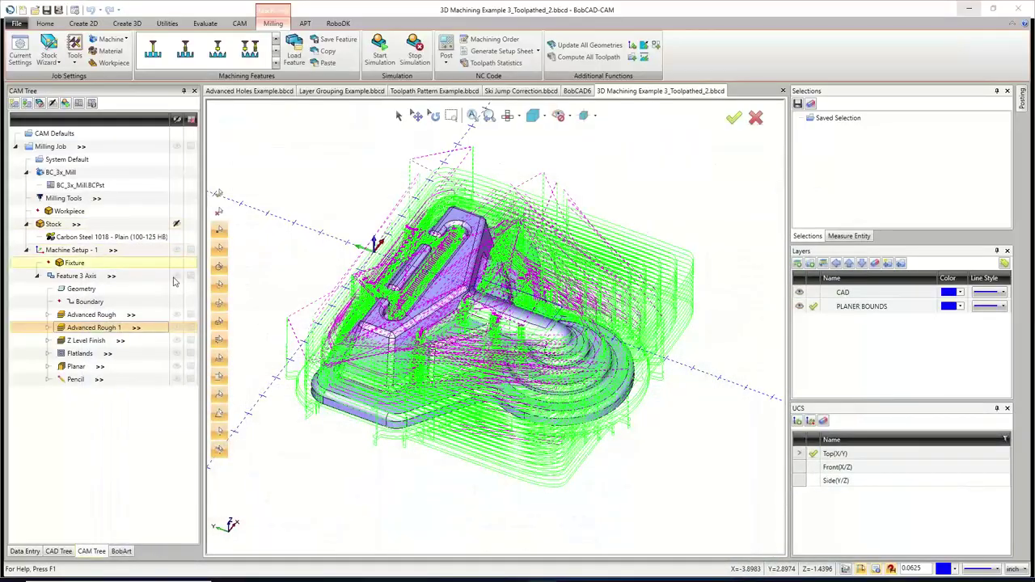
# View the Advanced Rough toolpaths from a rotated angle, then show only Advanced Rough 1's paths.
pyautogui.click(121, 276)
pyautogui.click(95, 315)
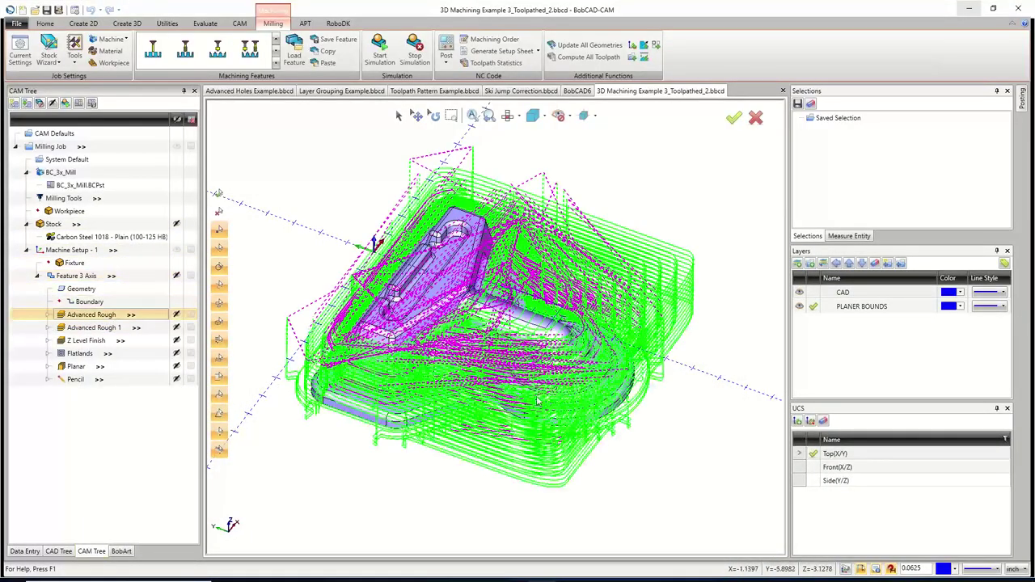
pyautogui.moveTo(556, 407); pyautogui.dragTo(532, 436, button='middle')
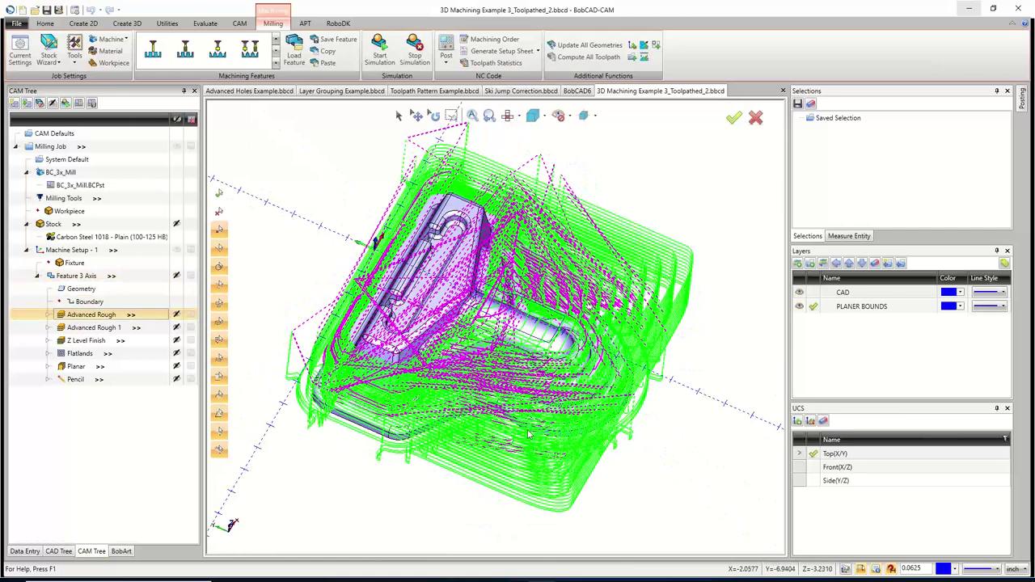
pyautogui.click(103, 329)
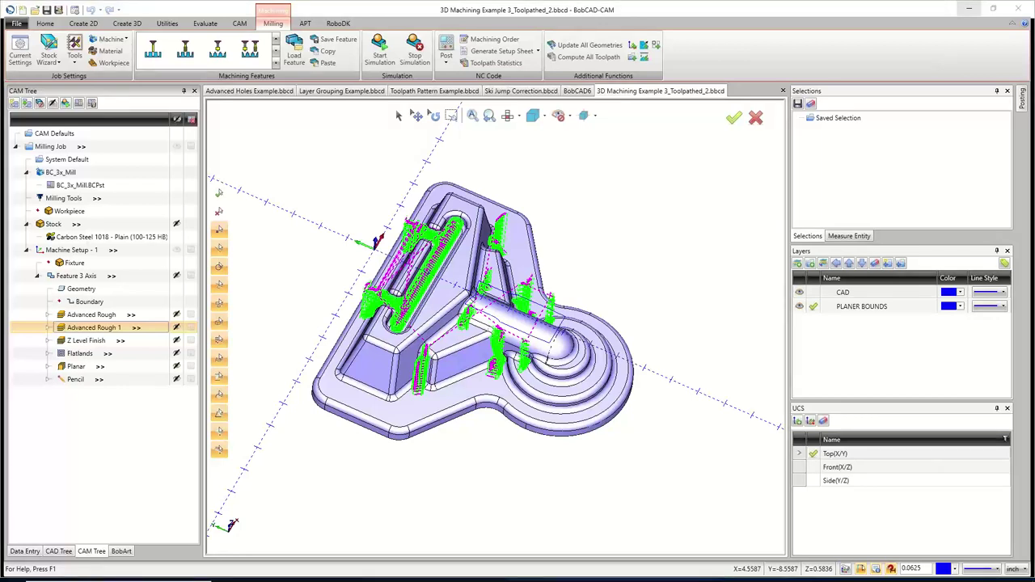
pyautogui.moveTo(435, 578)
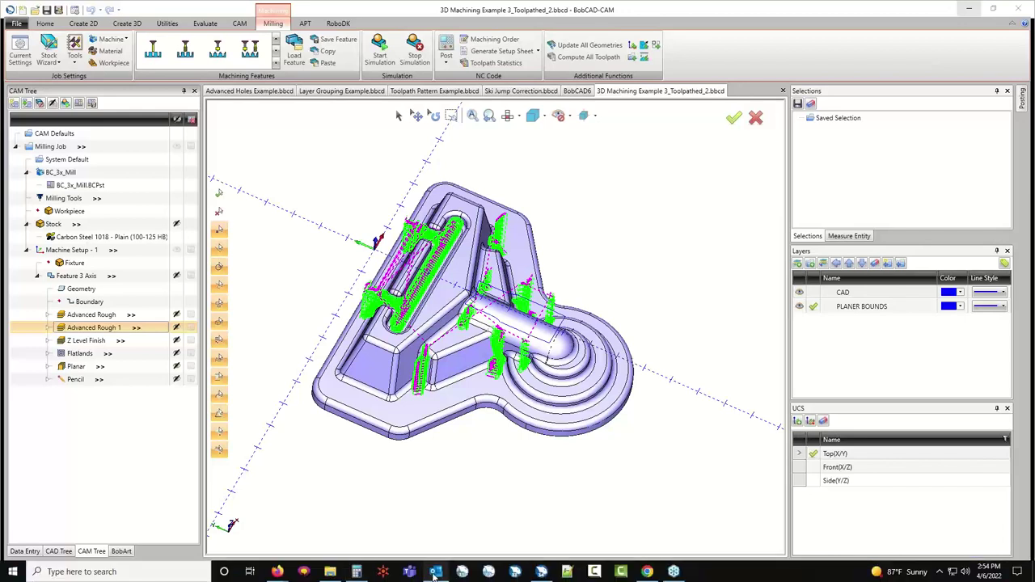